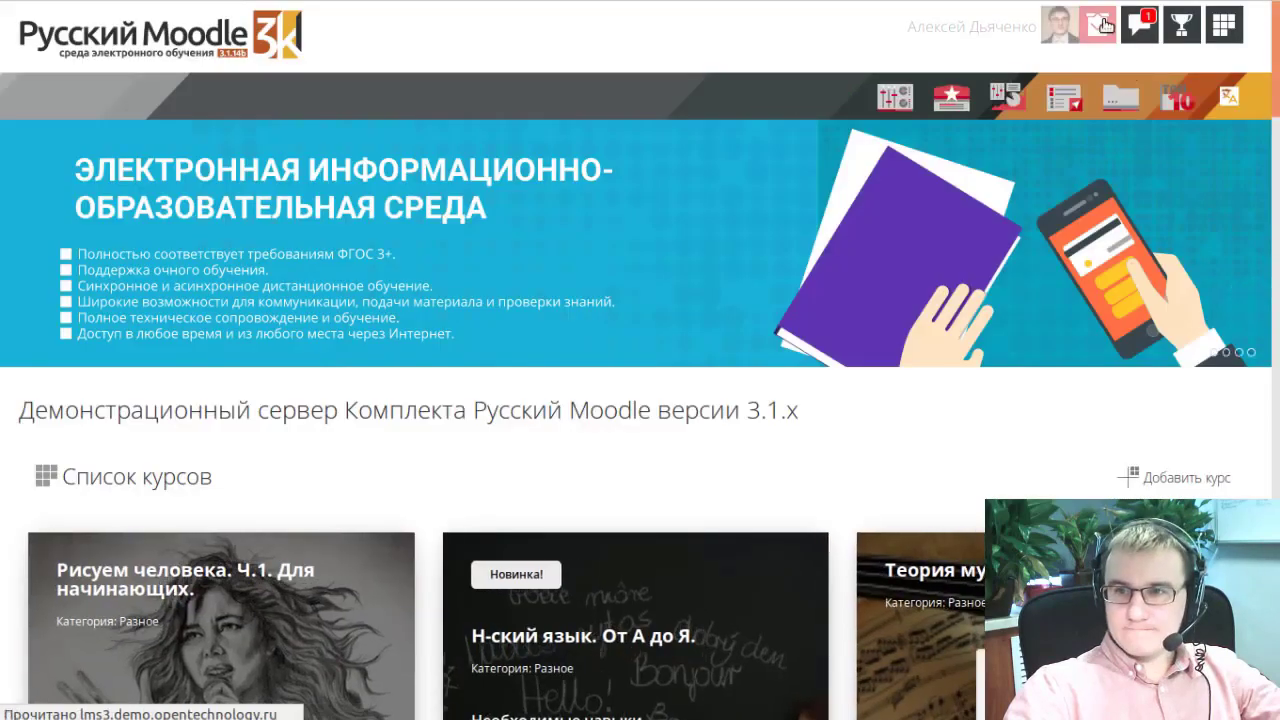
# Step: Open the personal dashboard «Личный кабинет» and review its blocks down to the «История обучения» learning history
pyautogui.click(1098, 24)
pyautogui.click(1050, 72)
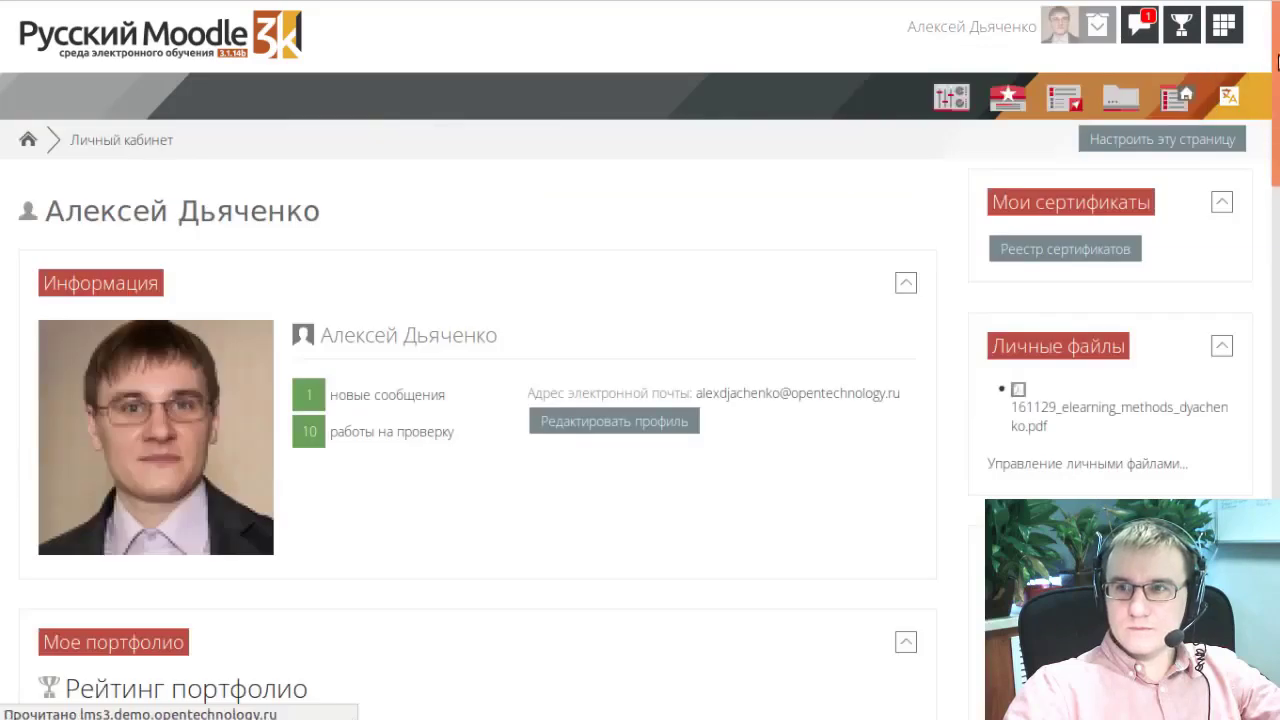
pyautogui.scroll(-2, 1265, 115)
pyautogui.scroll(-10, 1265, 115)
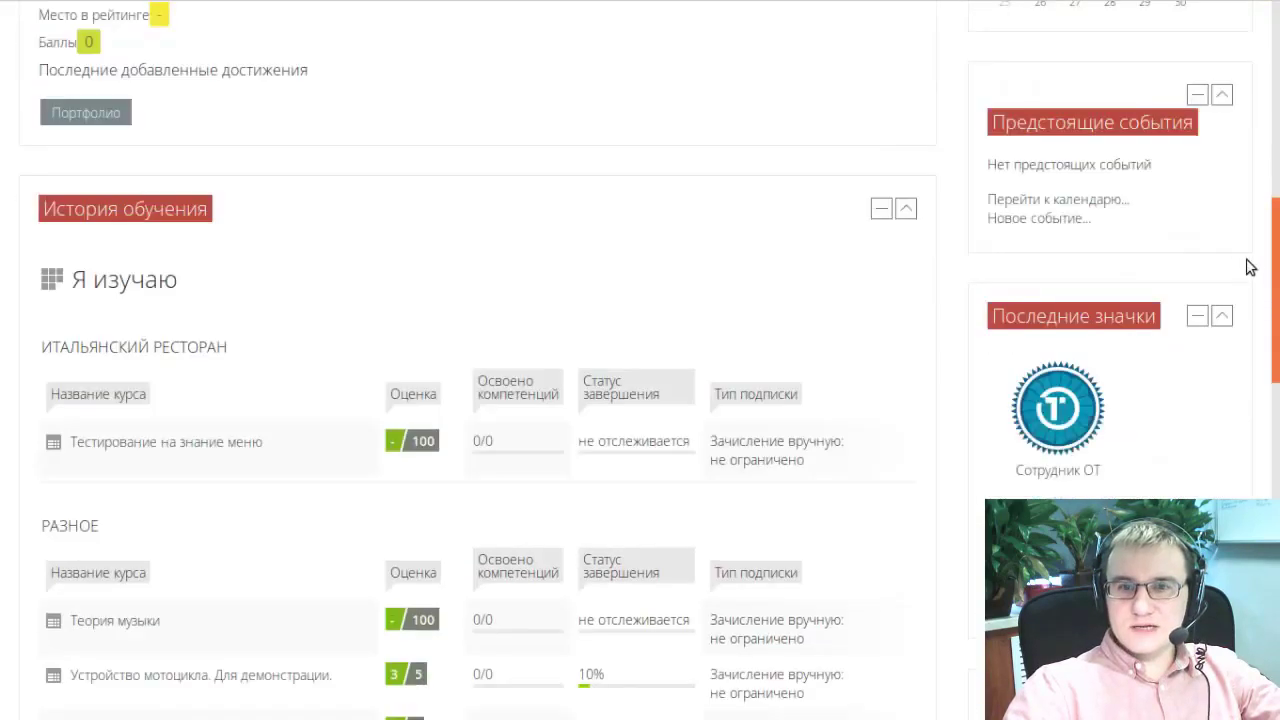
pyautogui.scroll(10, 1275, 313)
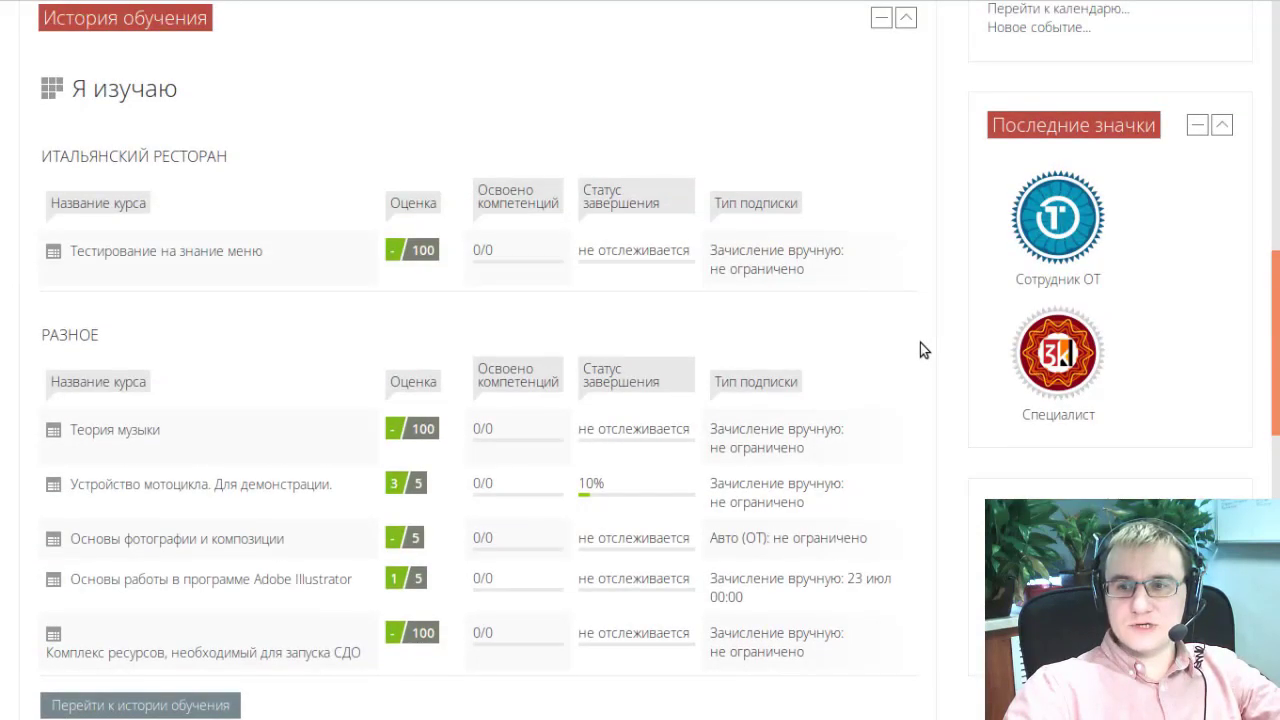
pyautogui.scroll(1, 920, 342)
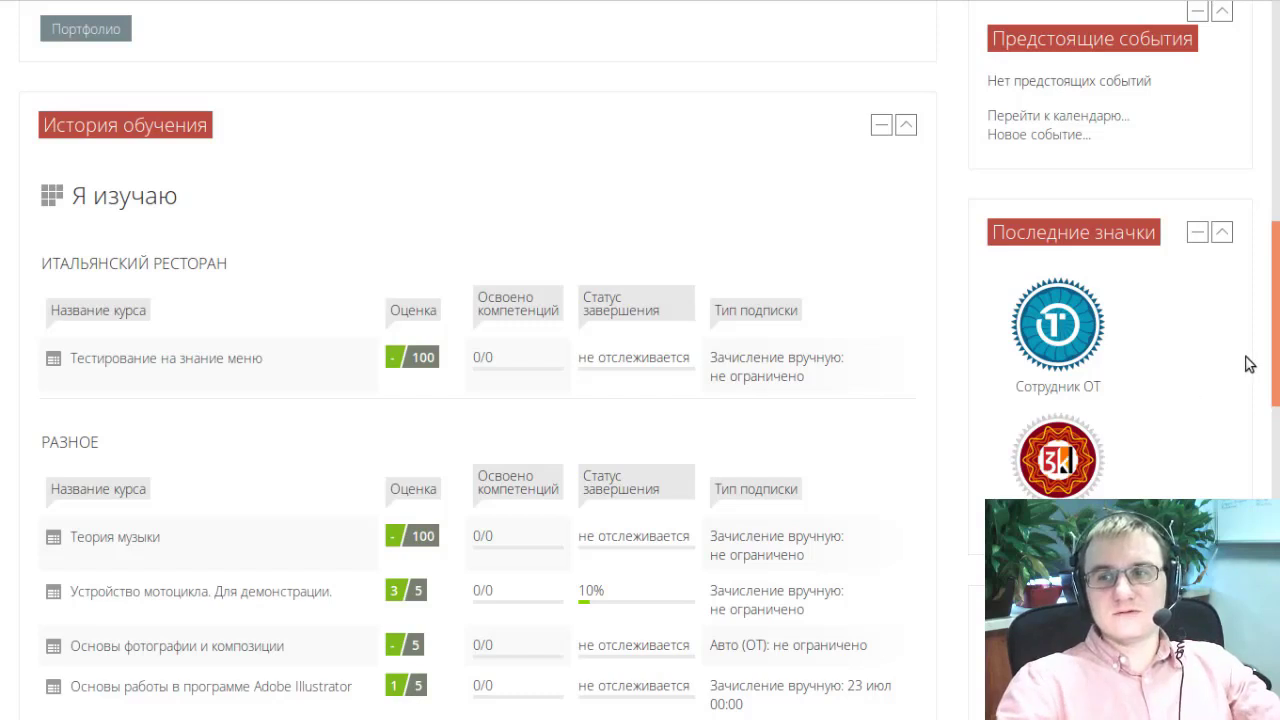
pyautogui.moveTo(1276, 345)
pyautogui.mouseDown()
pyautogui.moveTo(1270, 660)
pyautogui.moveTo(1260, 342)
pyautogui.mouseUp()
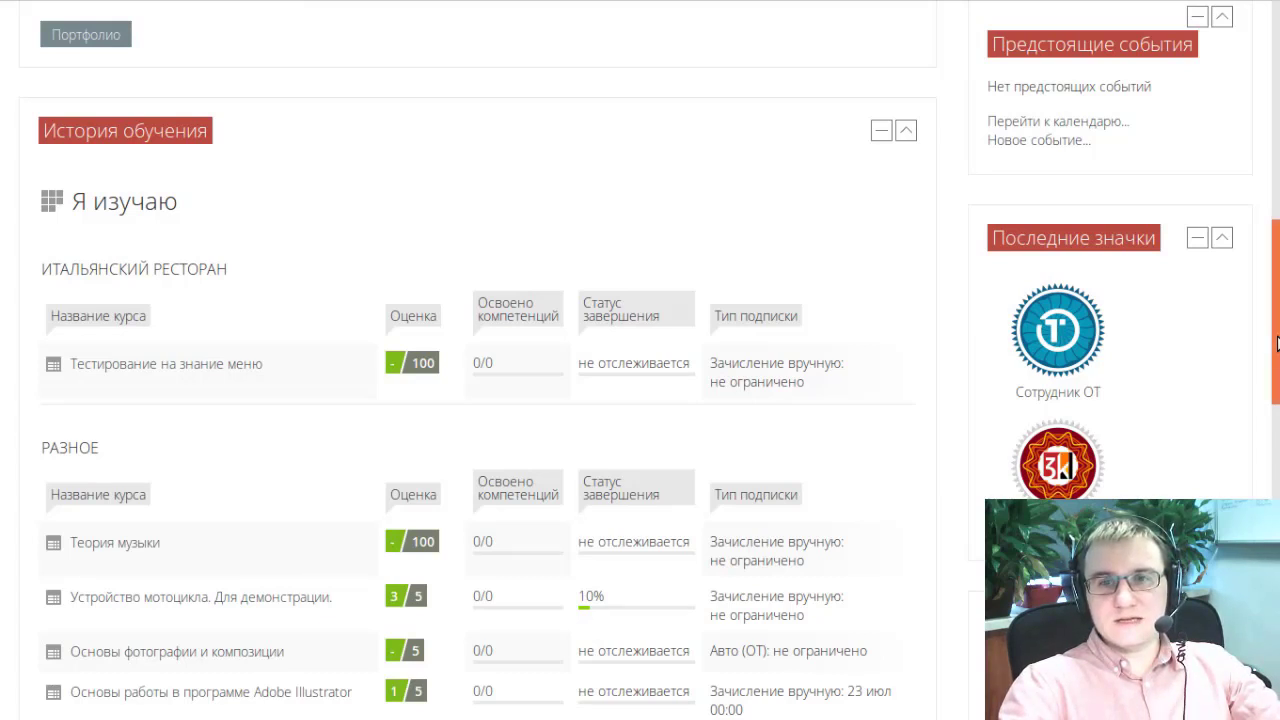
pyautogui.moveTo(1276, 343); pyautogui.dragTo(1276, 139)
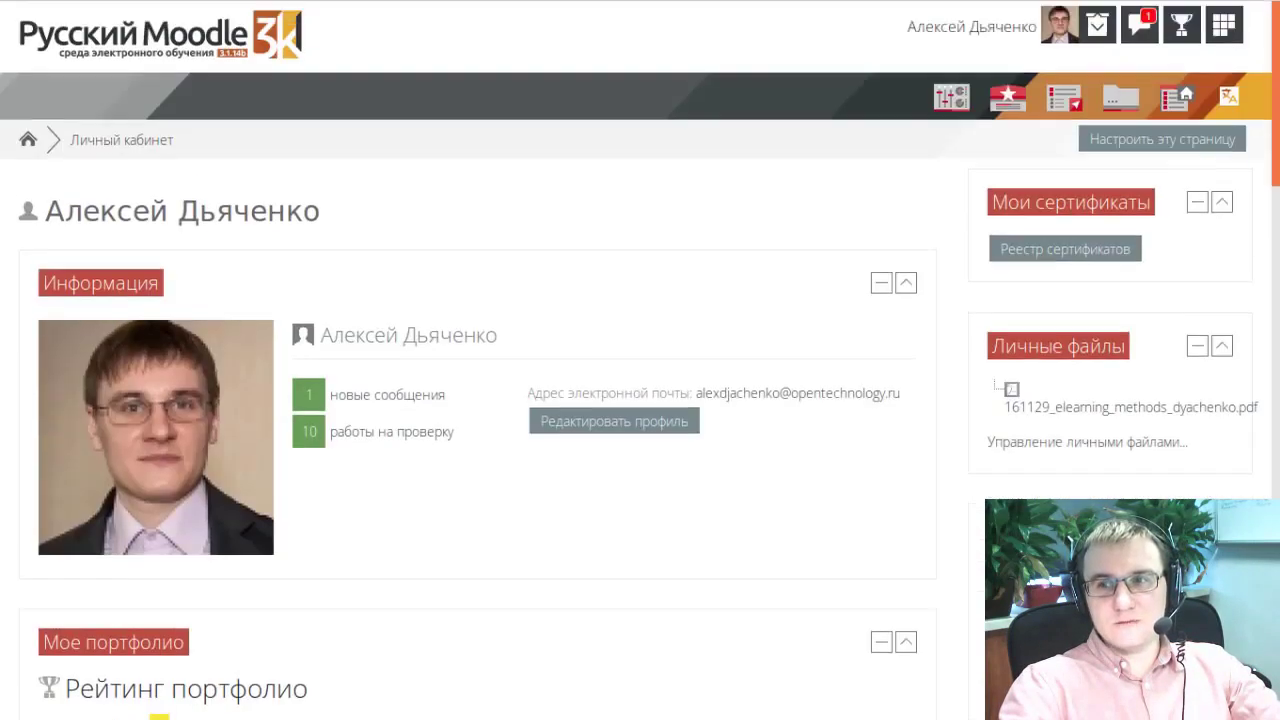
# Step: View the «Опыт» experience block, close it, and check the «Подопечные» mentee list
pyautogui.click(1008, 97)
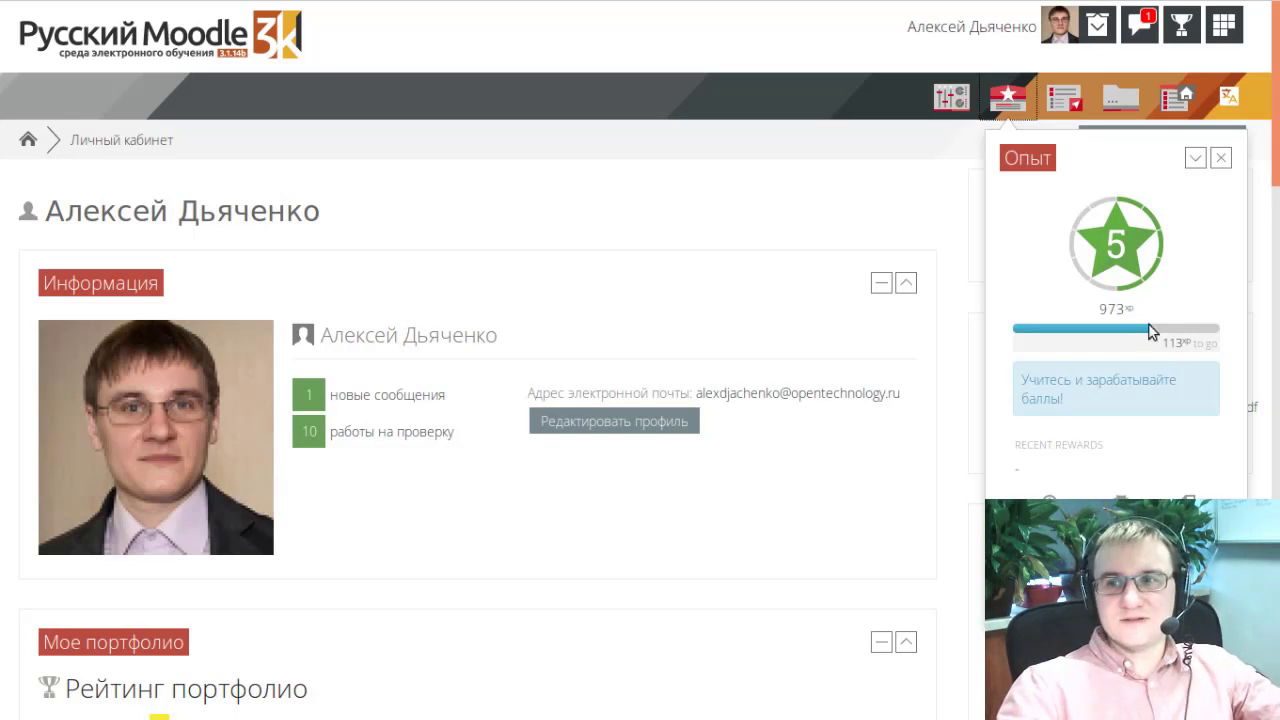
pyautogui.click(1222, 158)
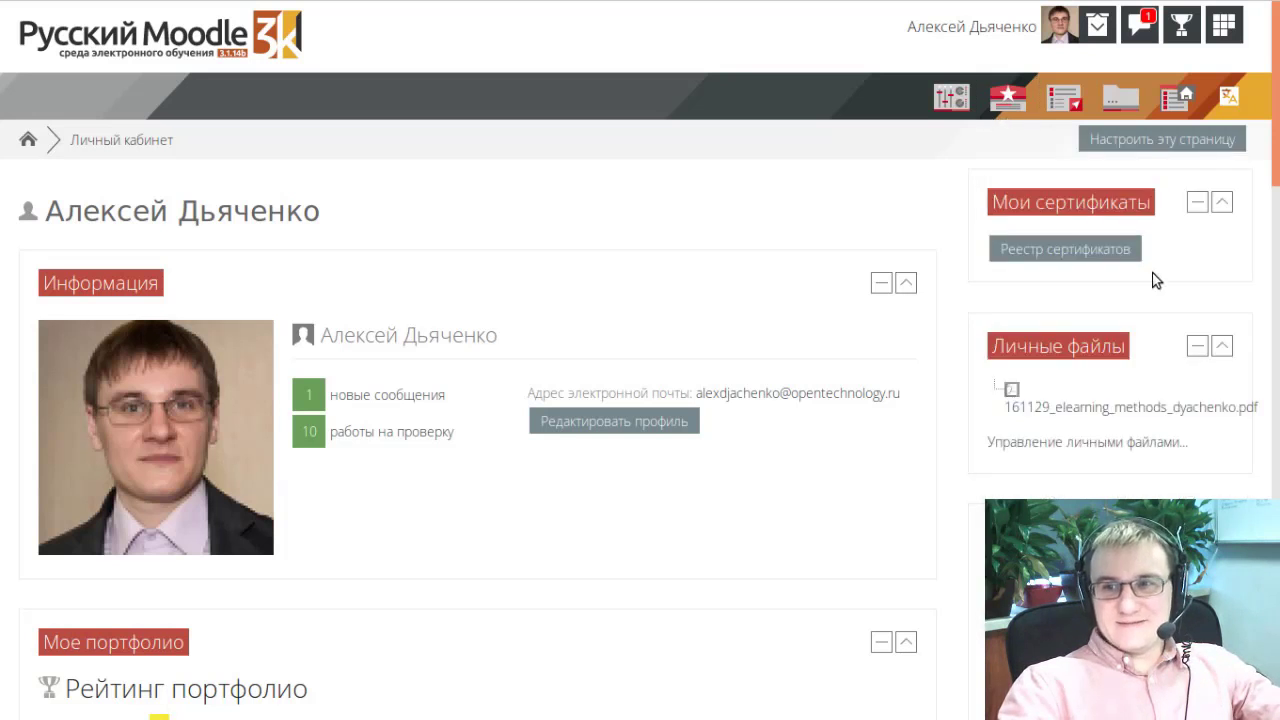
pyautogui.click(1120, 96)
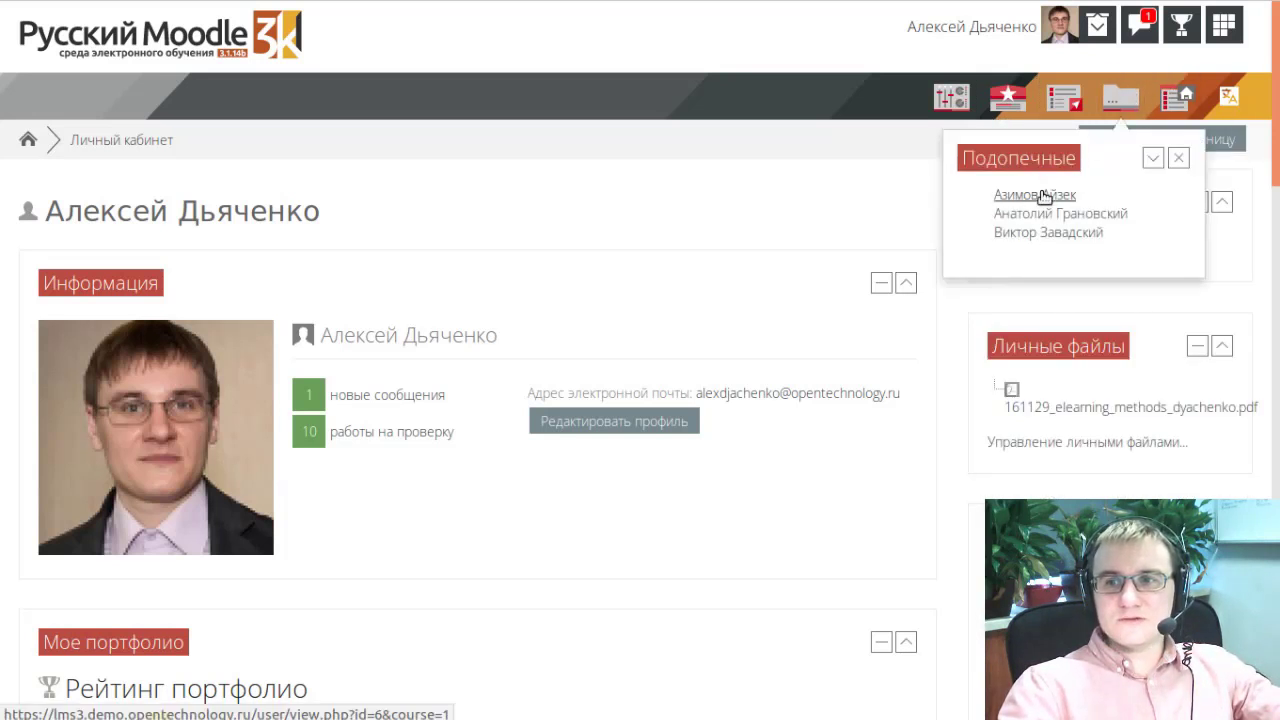
pyautogui.scroll(-1, 1046, 198)
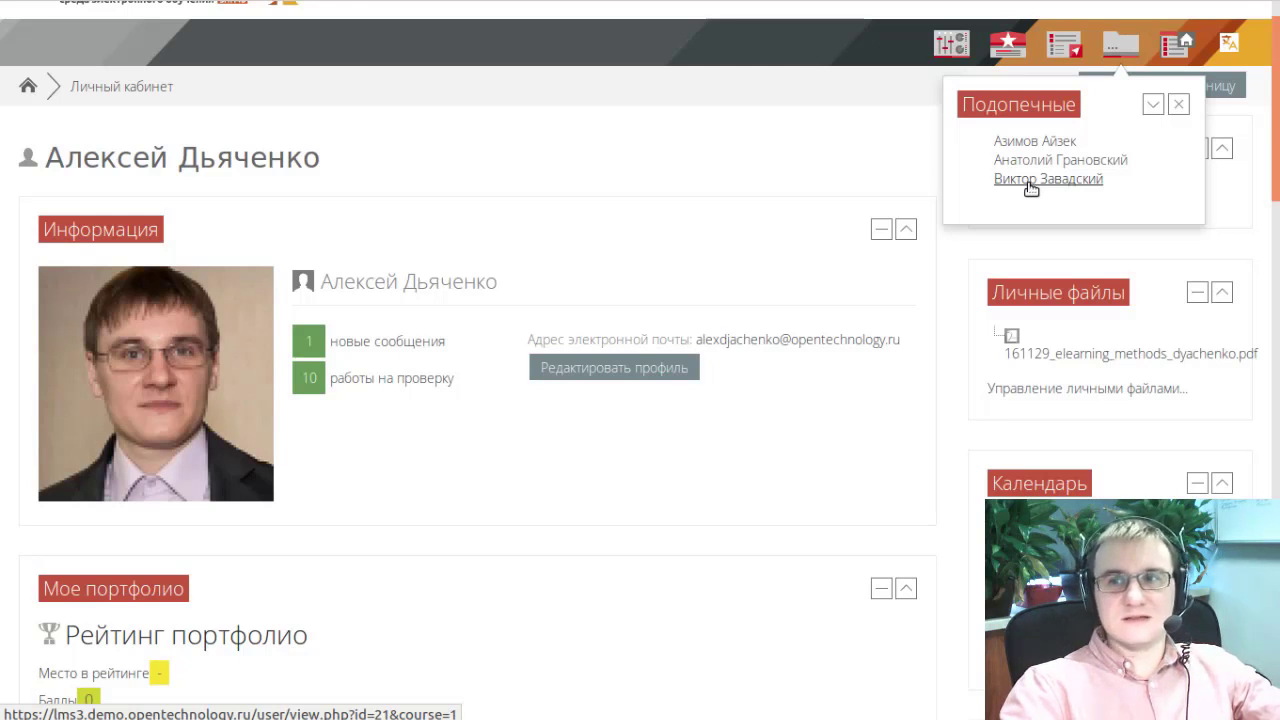
pyautogui.click(588, 167)
# Step: Examine the studied courses under «Я изучаю» and the taught courses under «Я преподаю» on the dashboard
pyautogui.scroll(-4, 707, 290)
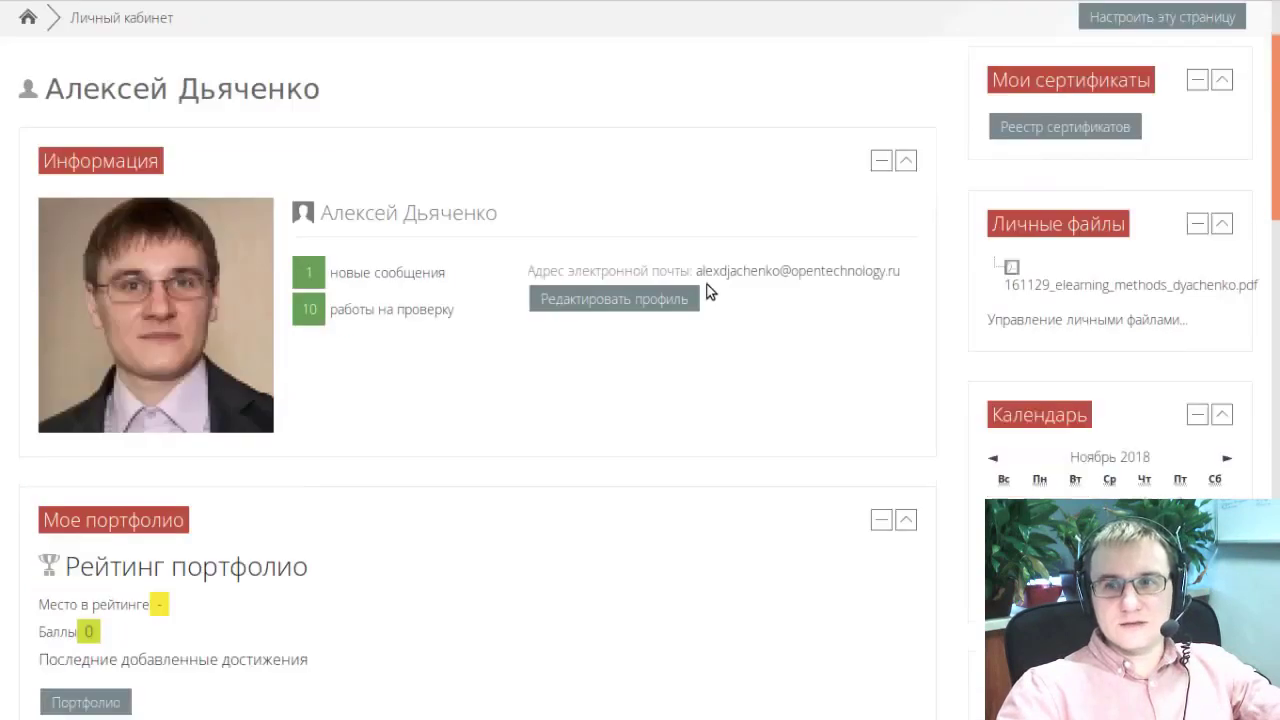
pyautogui.moveTo(1274, 180); pyautogui.dragTo(1274, 330)
pyautogui.scroll(-5, 640, 360)
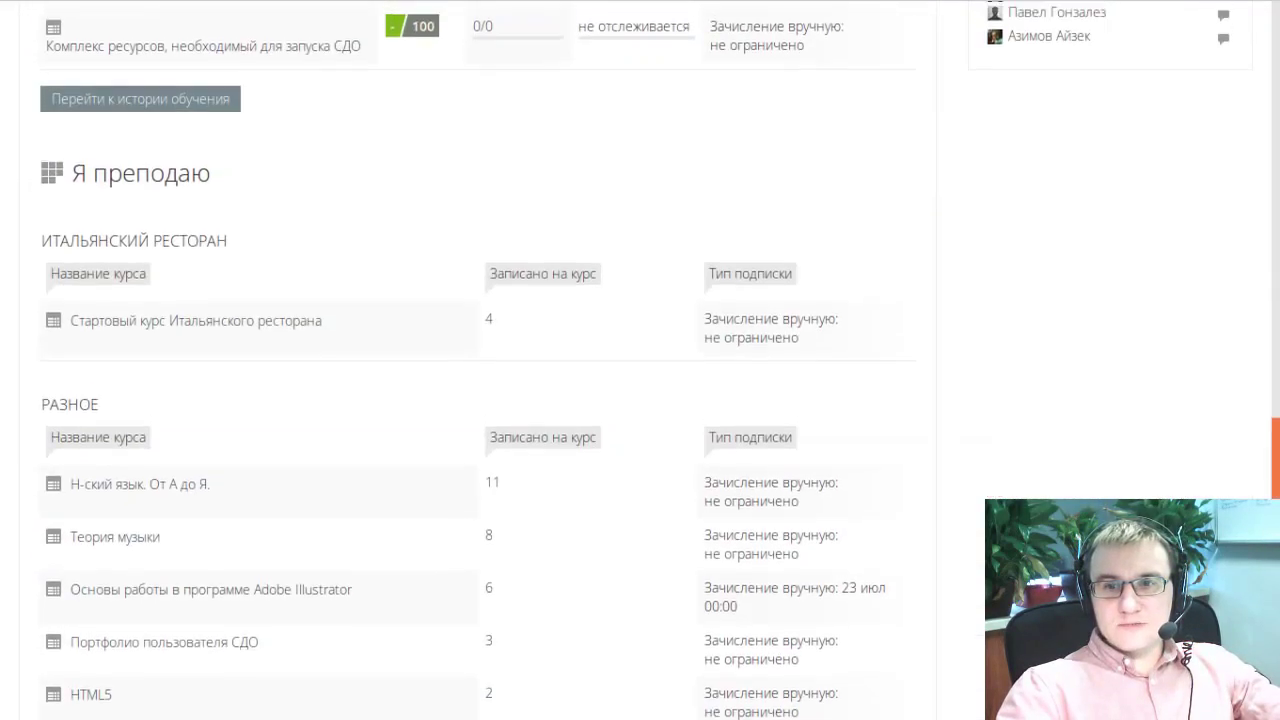
pyautogui.scroll(3, 640, 360)
pyautogui.scroll(4, 640, 360)
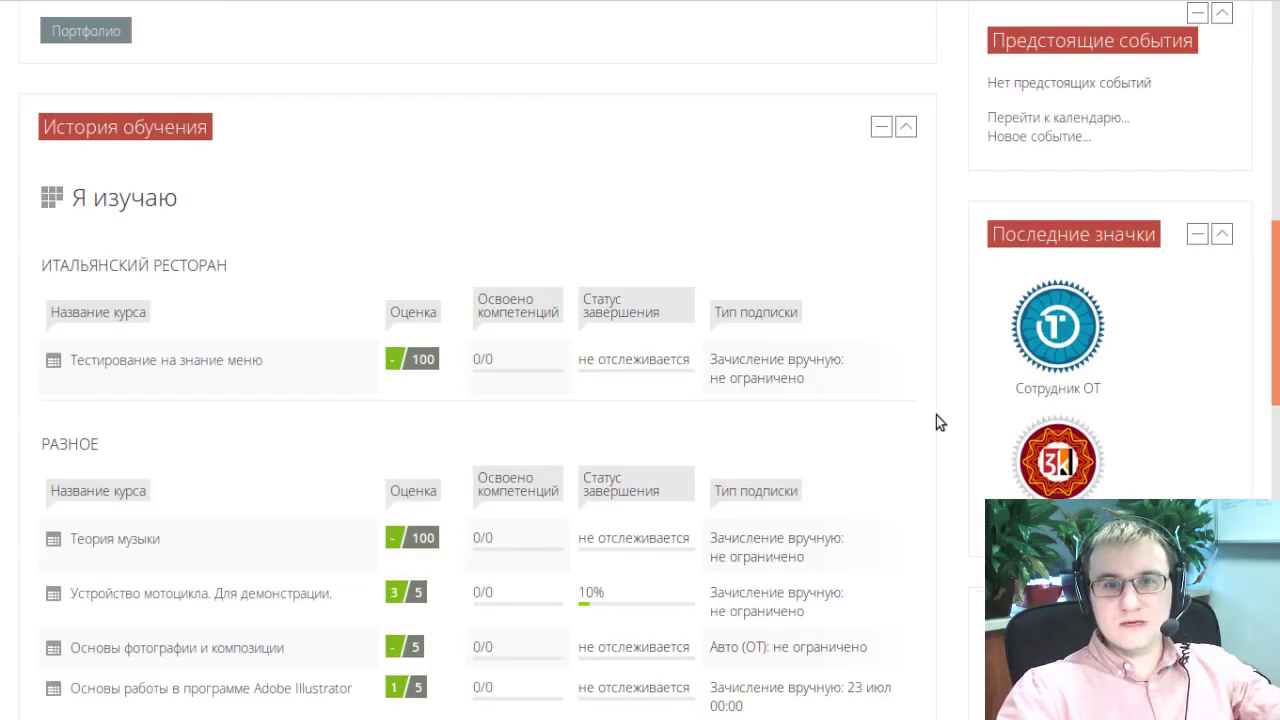
pyautogui.scroll(10, 950, 390)
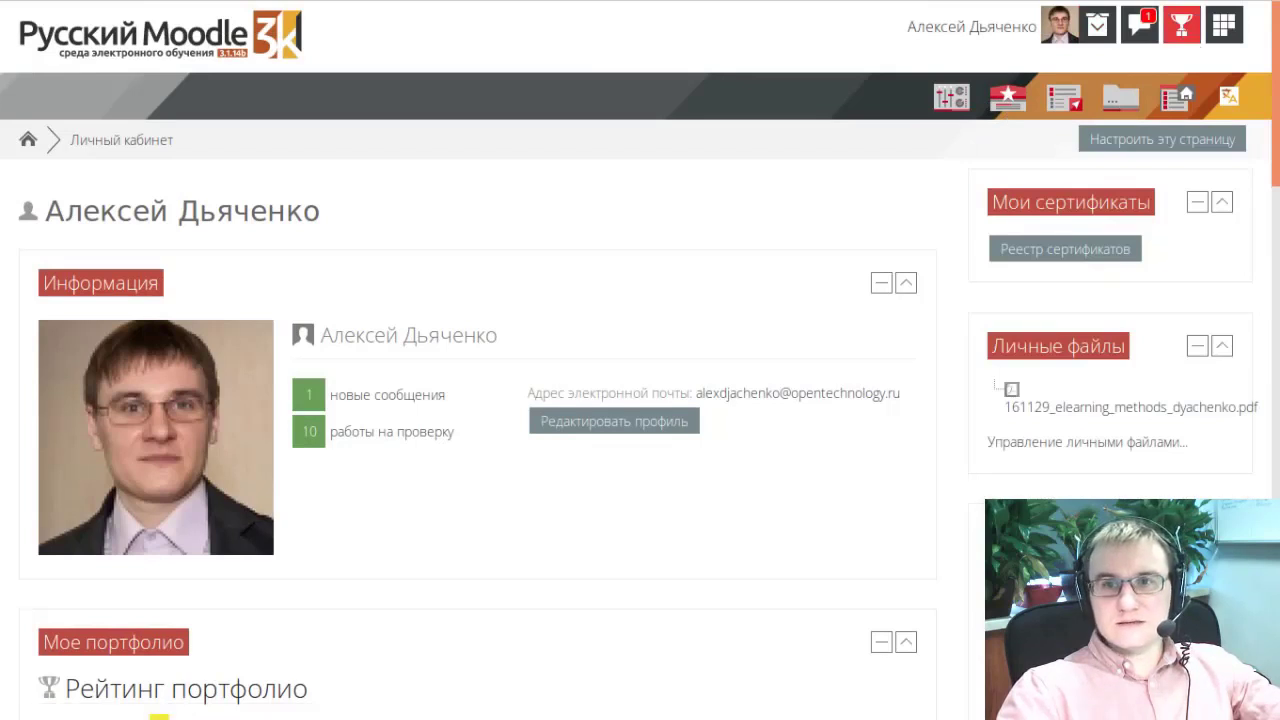
# Step: Open the account's own portfolio page and look at its «Добавить достижение» section
pyautogui.click(1182, 27)
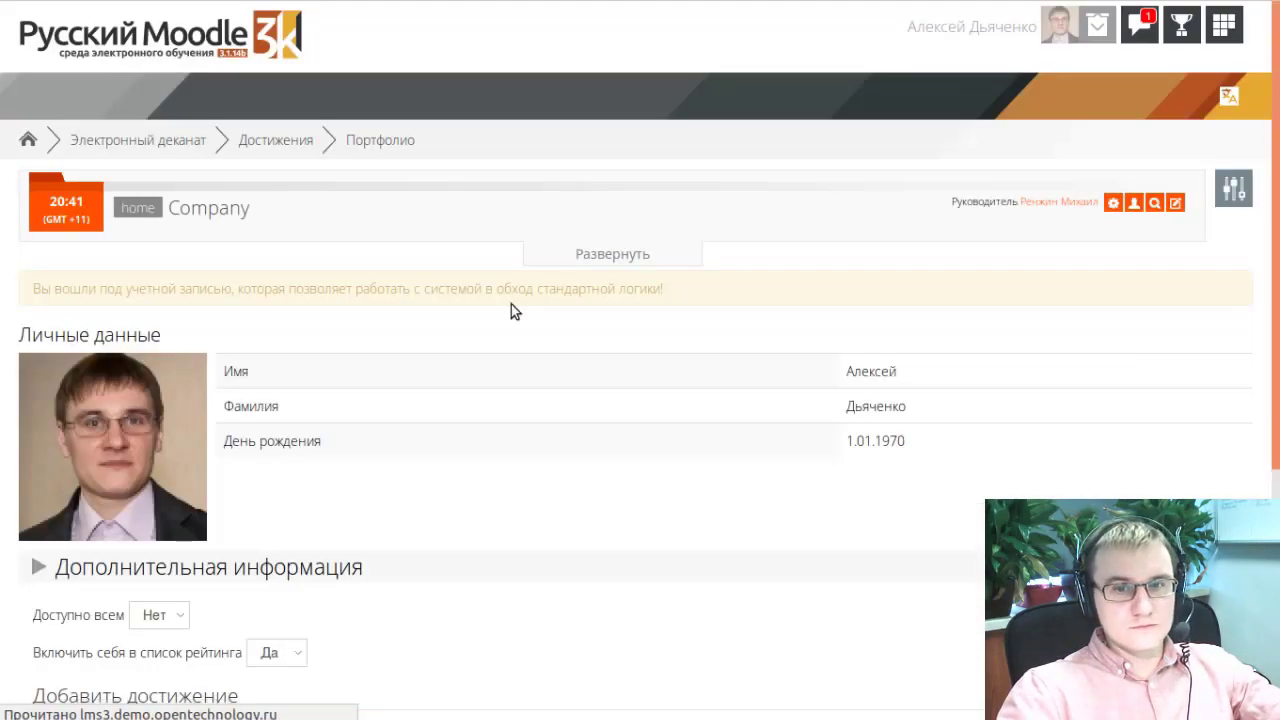
pyautogui.scroll(-4, 511, 304)
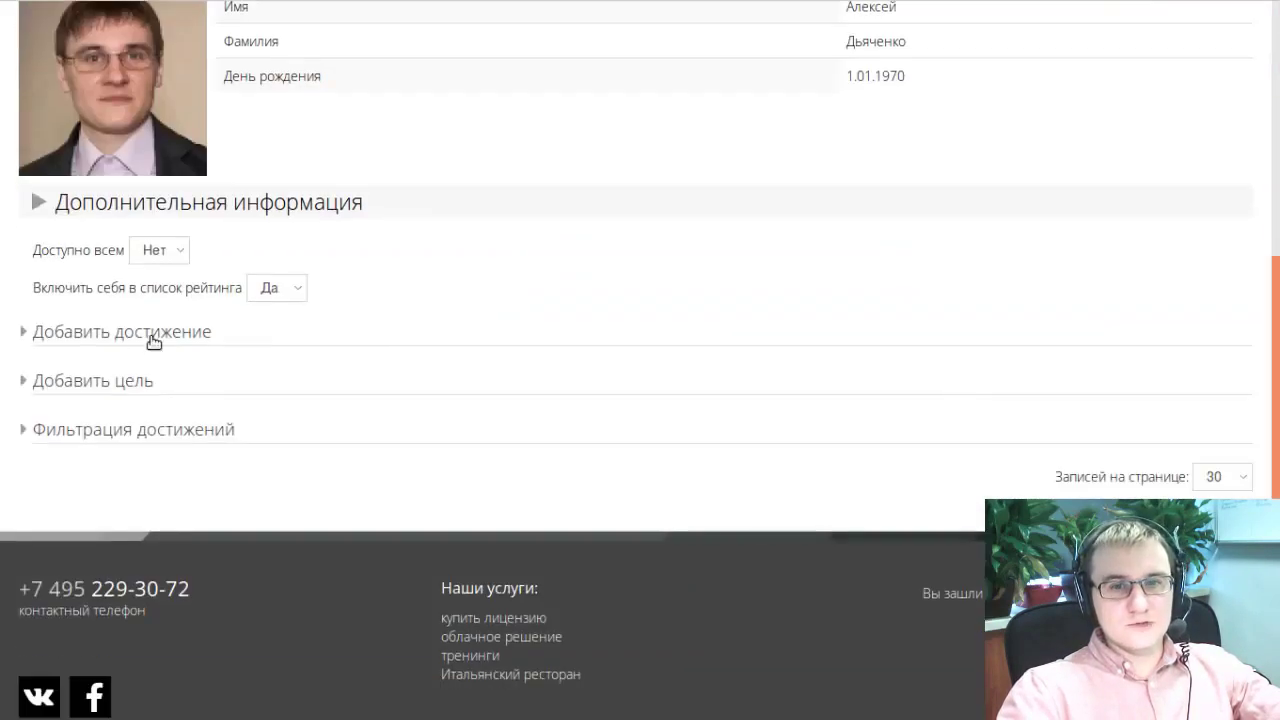
pyautogui.click(153, 342)
pyautogui.click(150, 338)
pyautogui.scroll(4, 367, 302)
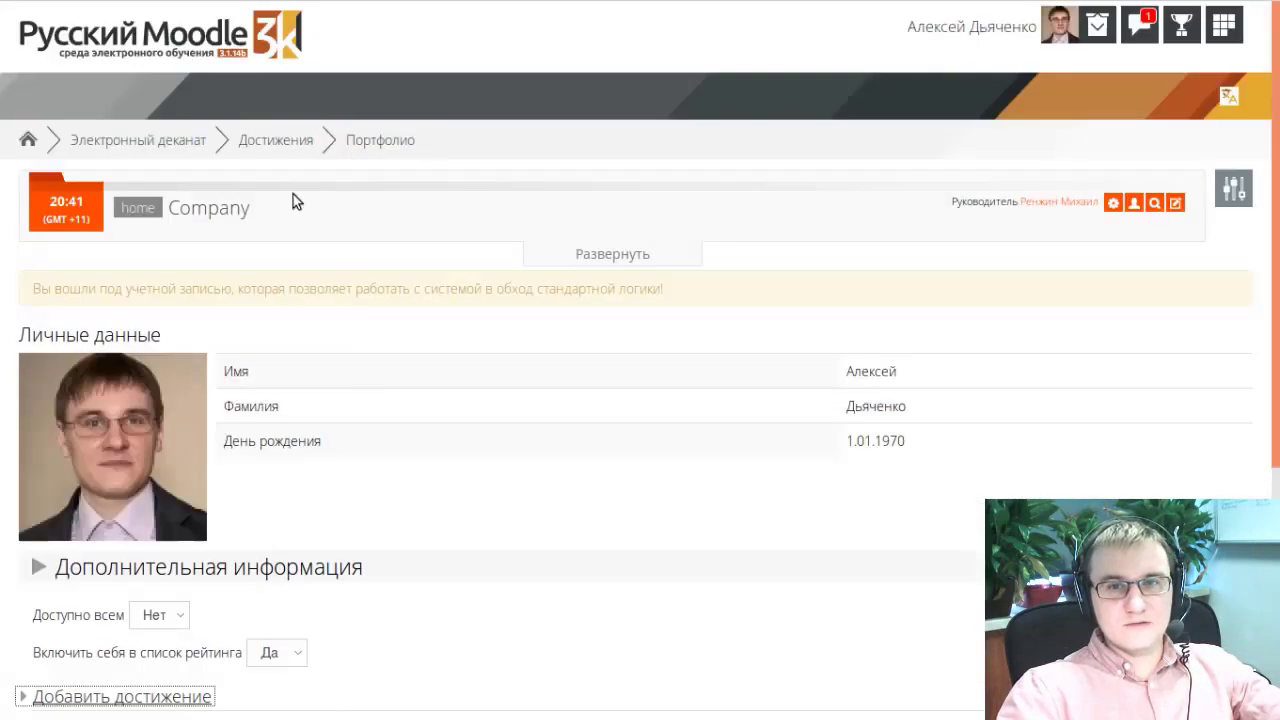
# Step: Open «Панель управления пользователями портфолио» from the «Достижения» area and open the first listed user's portfolio
pyautogui.click(260, 140)
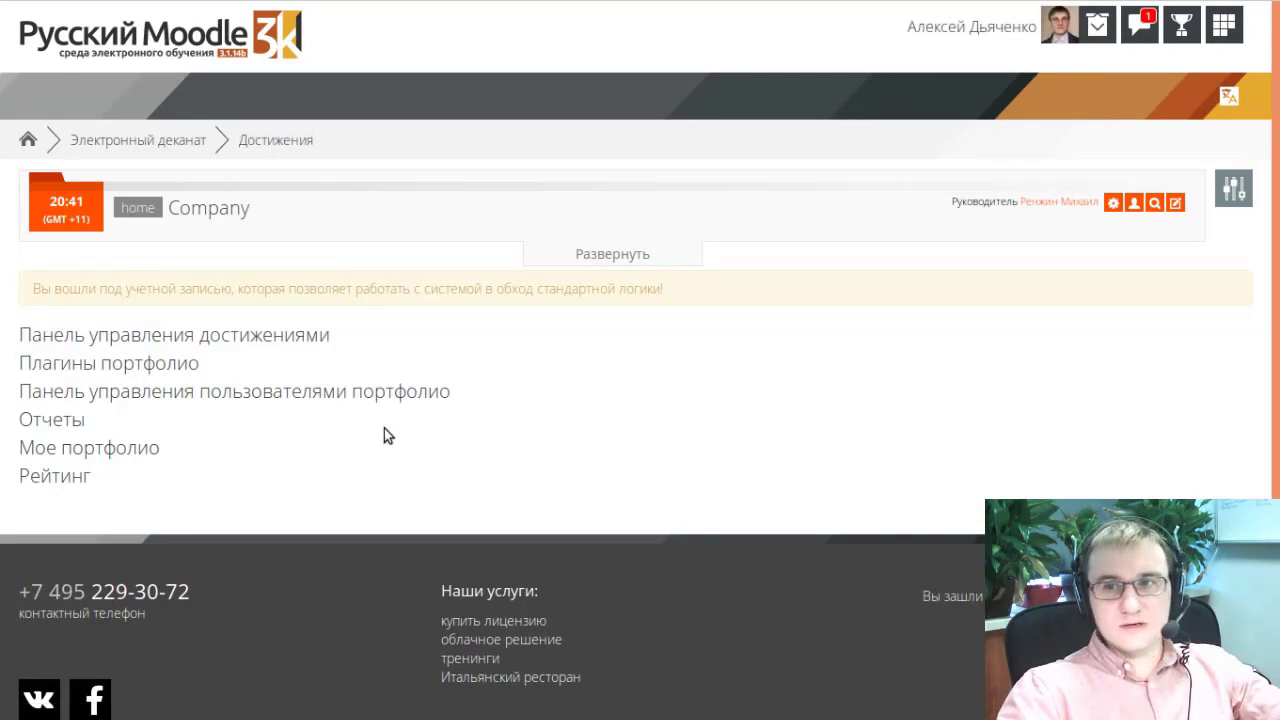
pyautogui.scroll(-1, 384, 435)
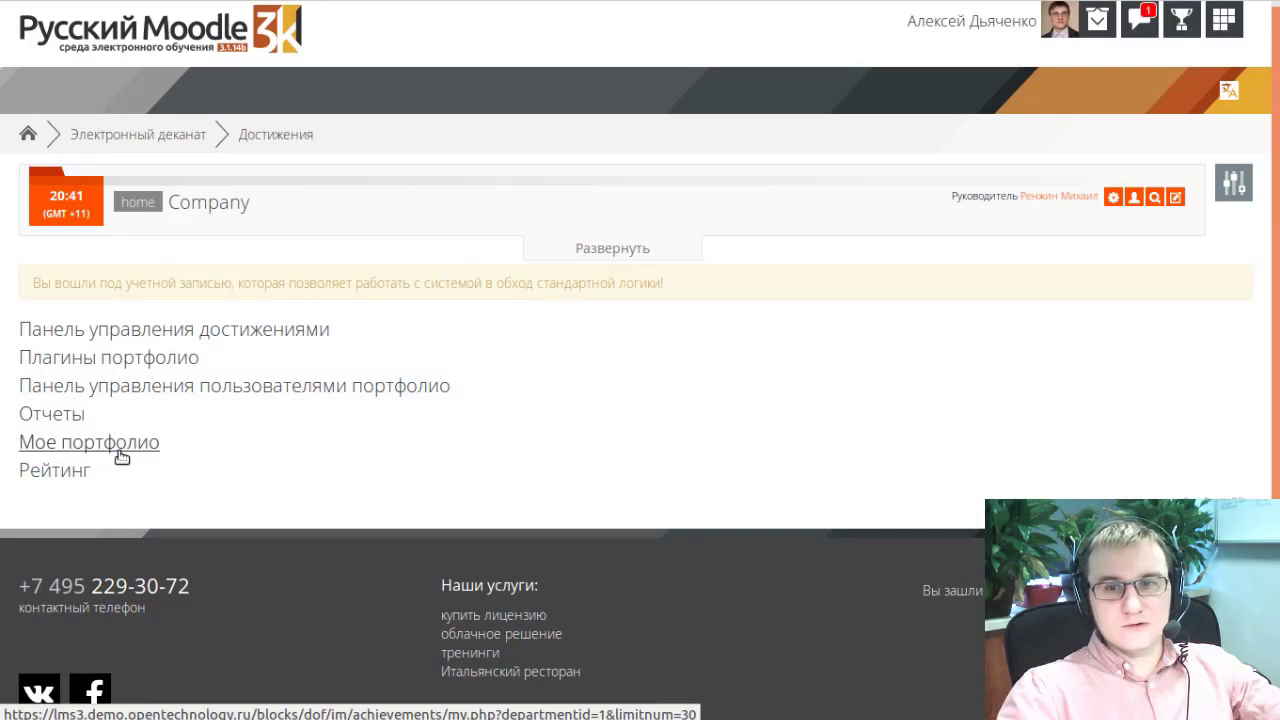
pyautogui.click(185, 393)
pyautogui.scroll(-4, 212, 428)
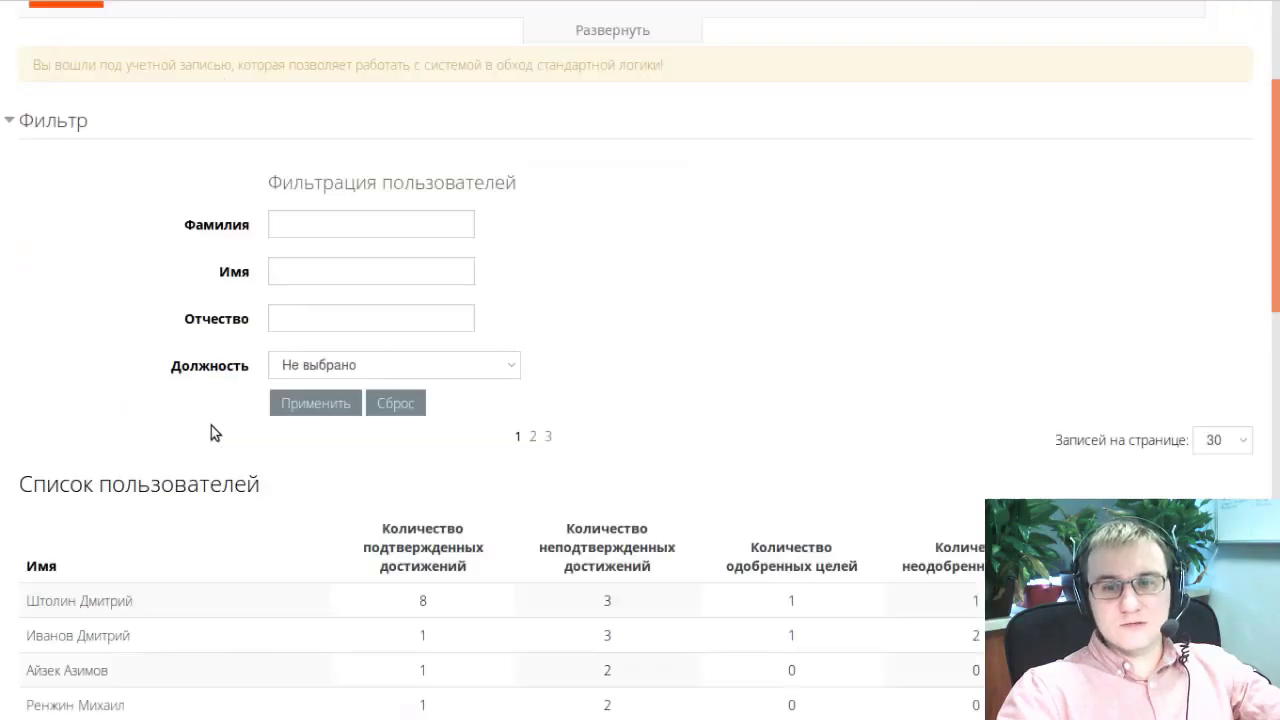
pyautogui.scroll(-3, 205, 430)
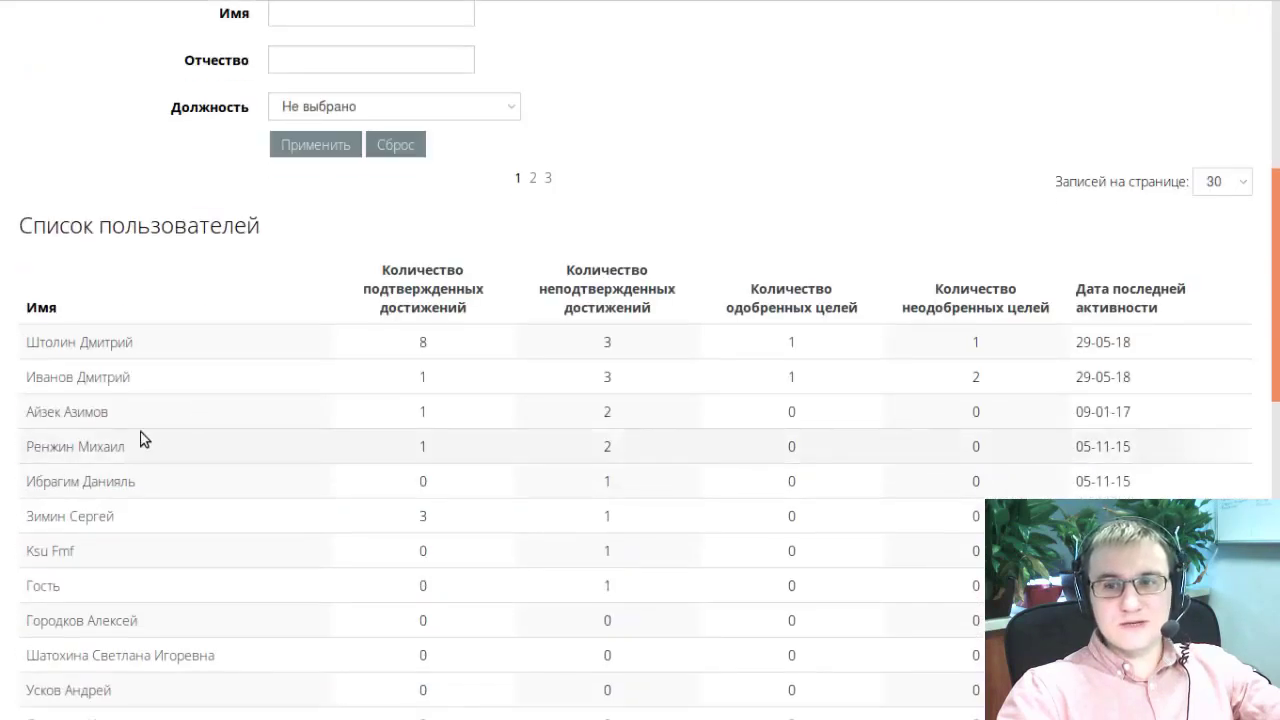
pyautogui.click(121, 355)
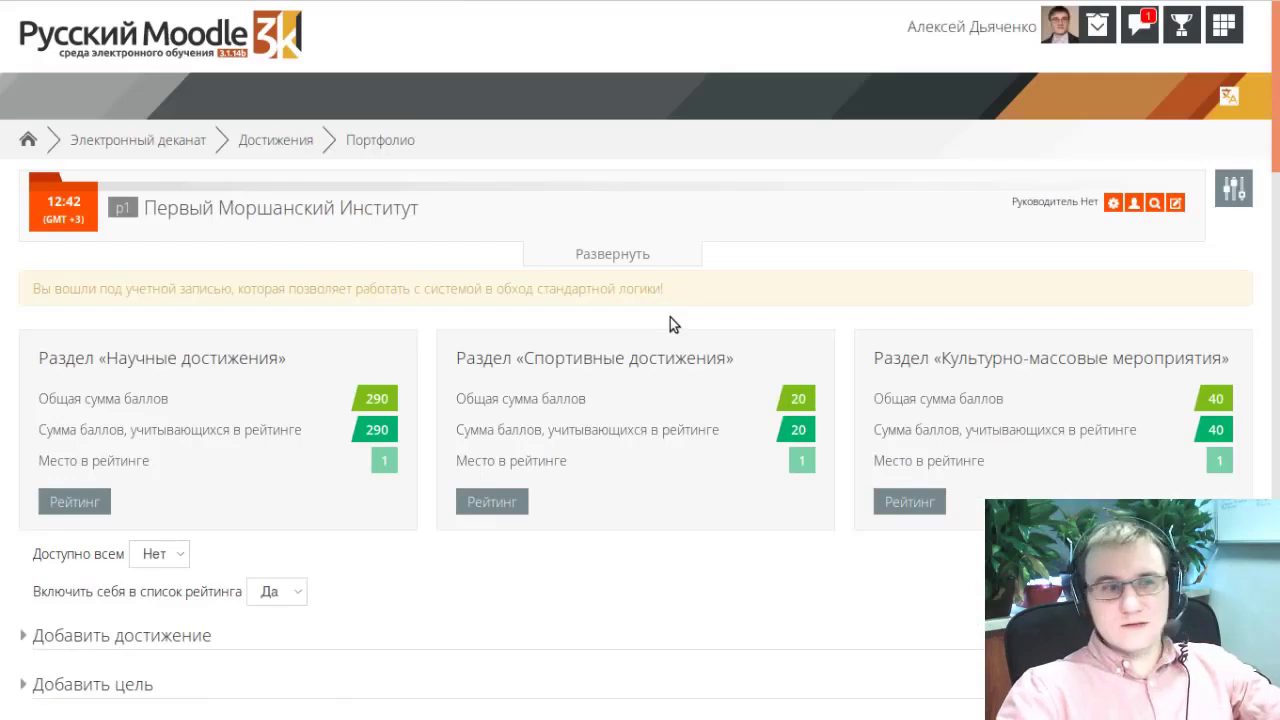
# Step: Examine the rating summaries of the portfolio sections and the achievement cards under «Научные достижения»
pyautogui.scroll(-1, 670, 317)
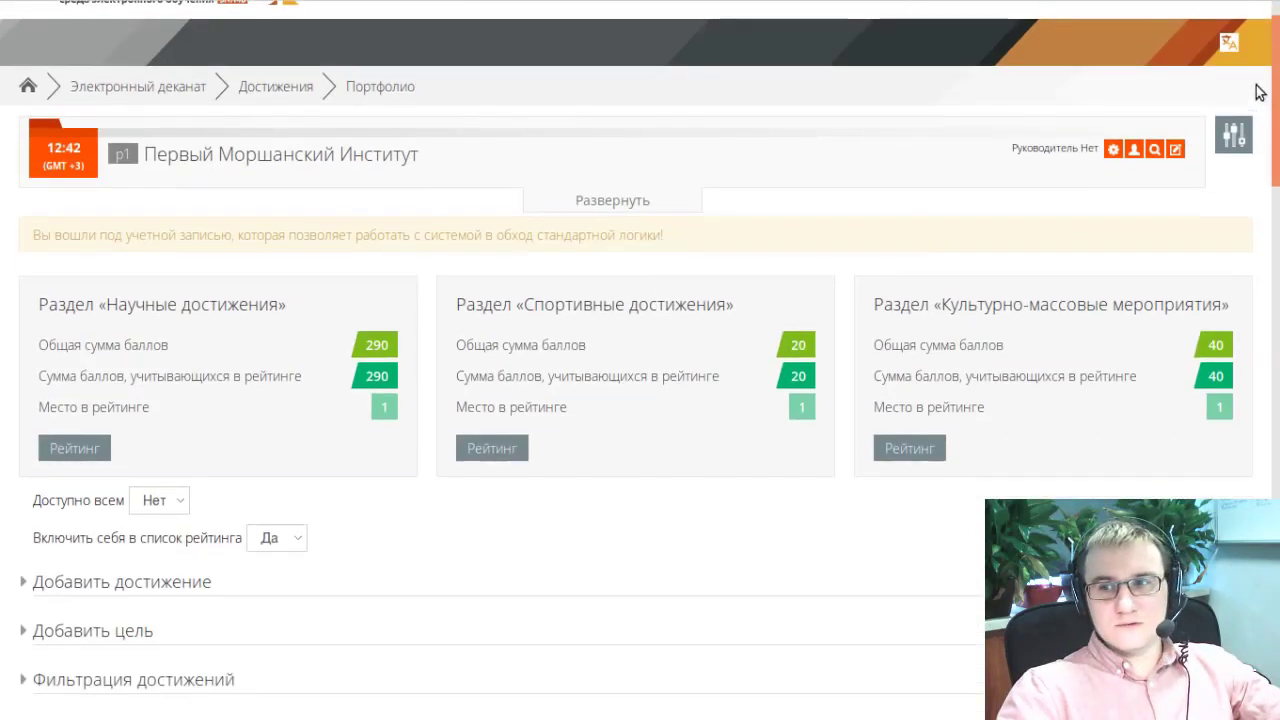
pyautogui.moveTo(1276, 80)
pyautogui.mouseDown()
pyautogui.moveTo(1276, 148)
pyautogui.moveTo(1270, 82)
pyautogui.mouseUp()
pyautogui.scroll(1, 883, 408)
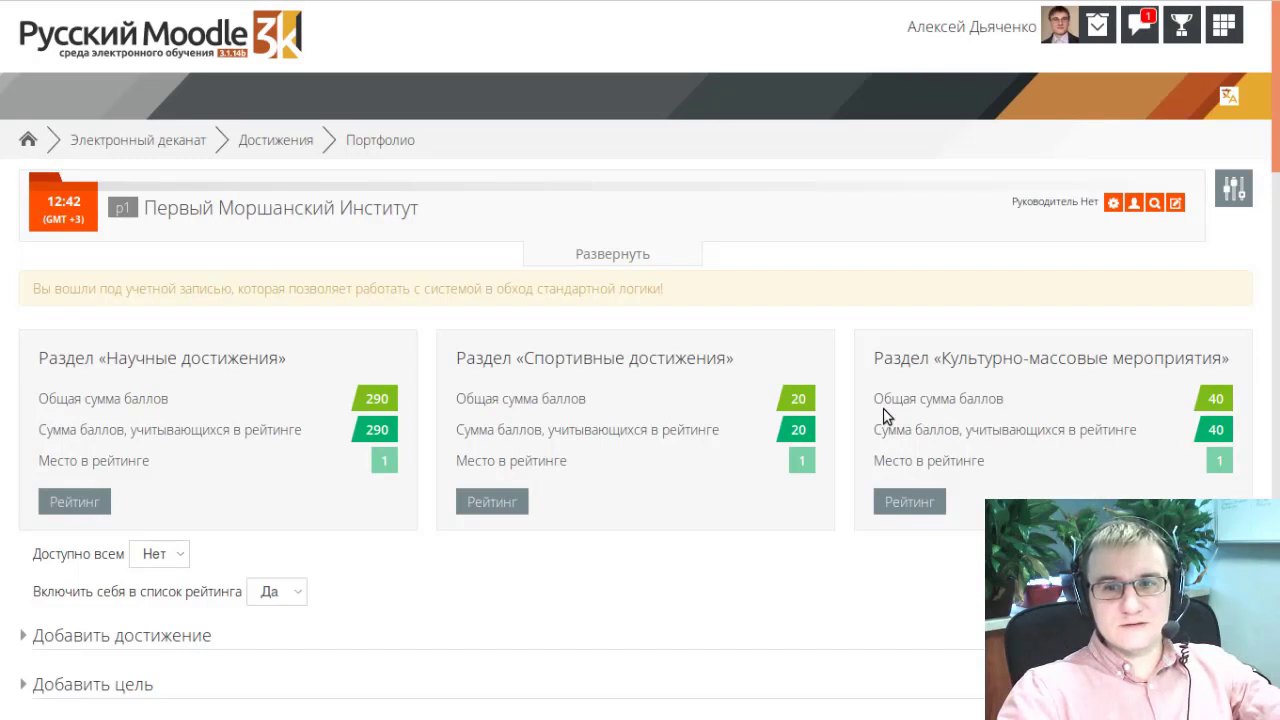
pyautogui.scroll(-1, 883, 408)
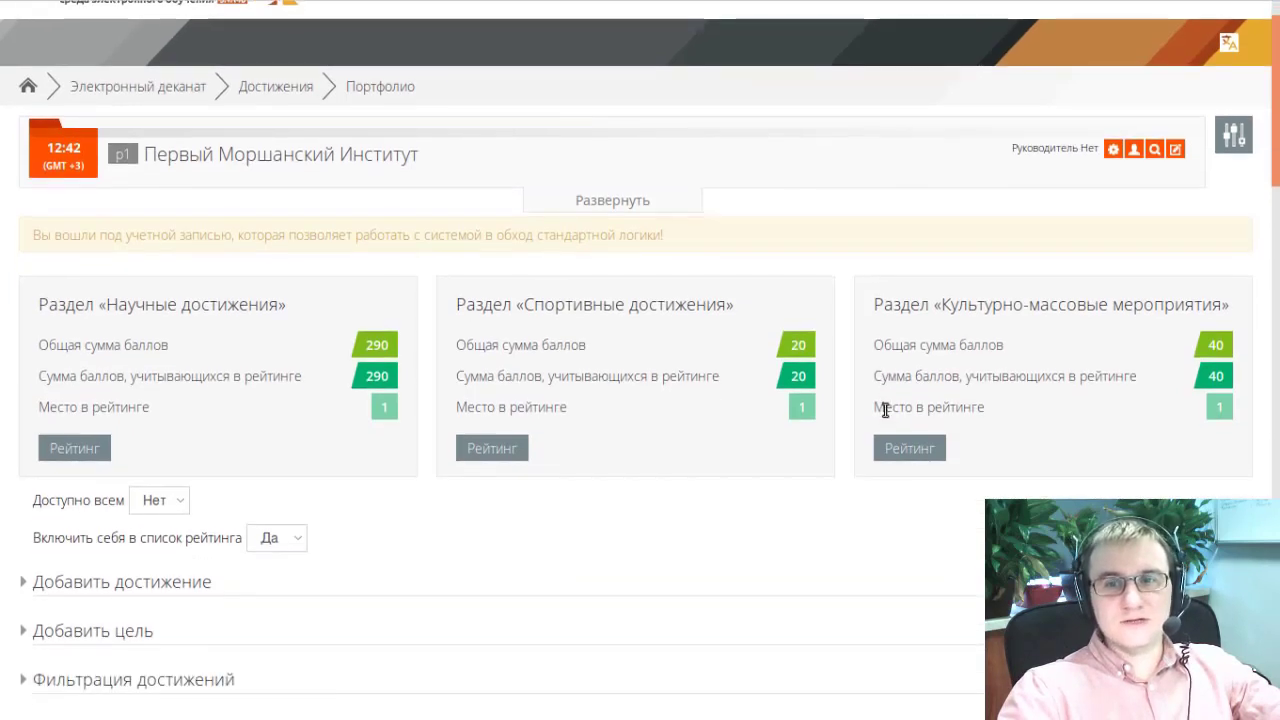
pyautogui.scroll(-6, 855, 430)
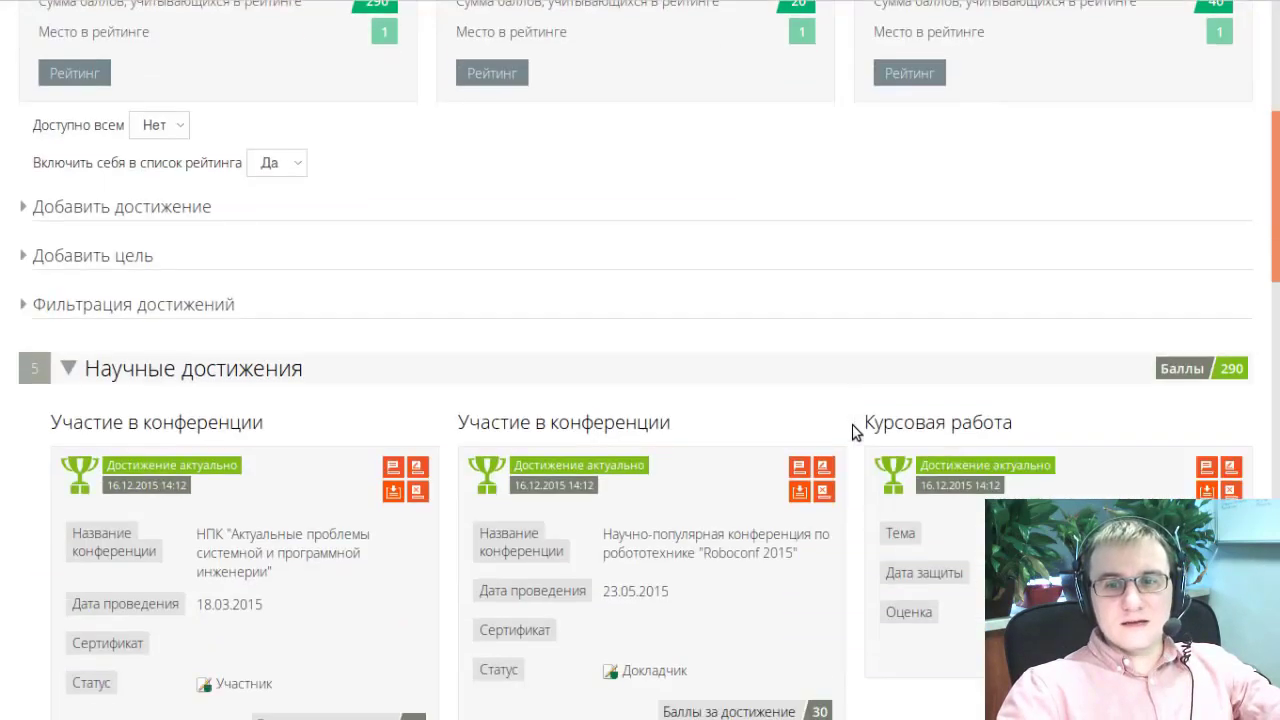
pyautogui.scroll(-6, 853, 430)
pyautogui.scroll(3, 840, 433)
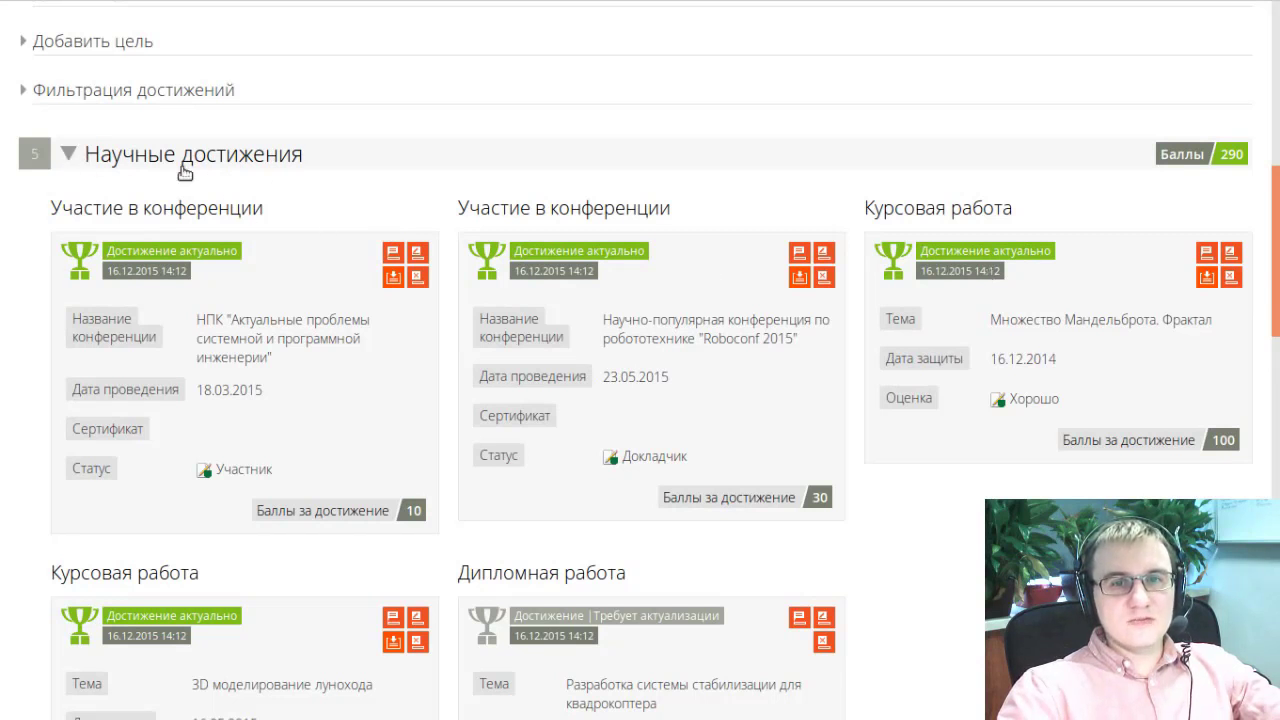
pyautogui.scroll(-1, 691, 334)
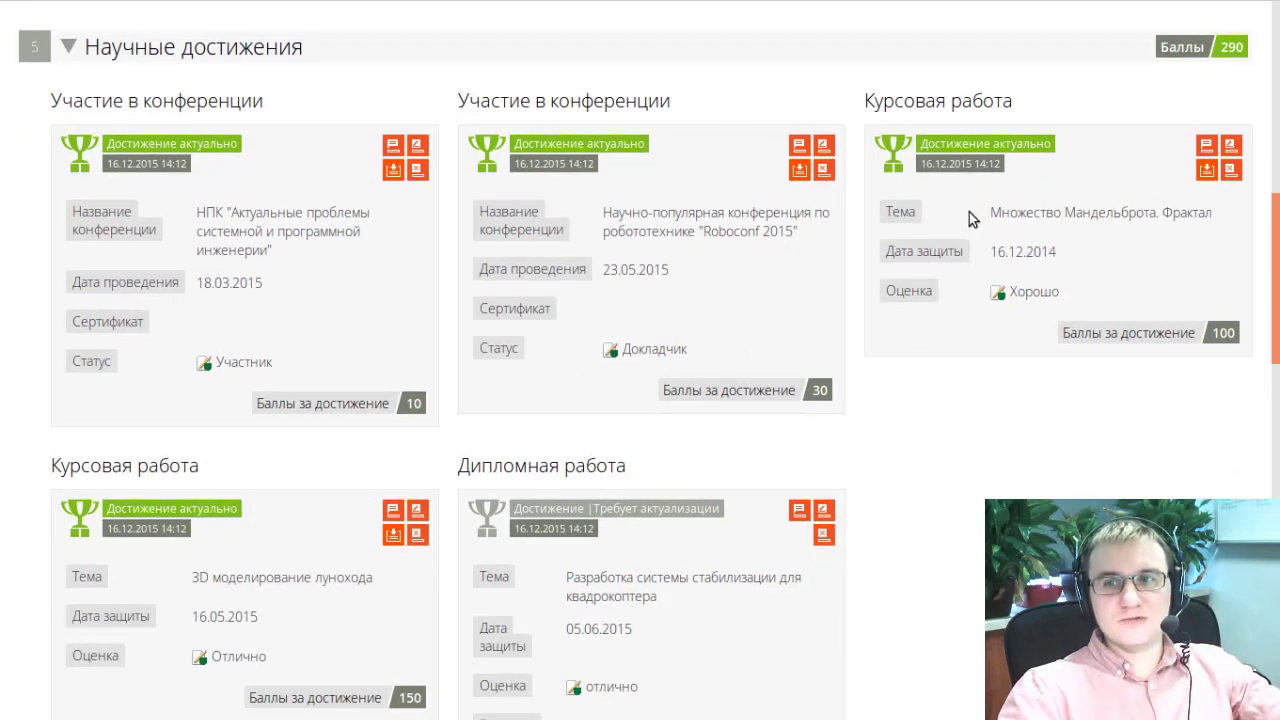
pyautogui.scroll(-3, 632, 350)
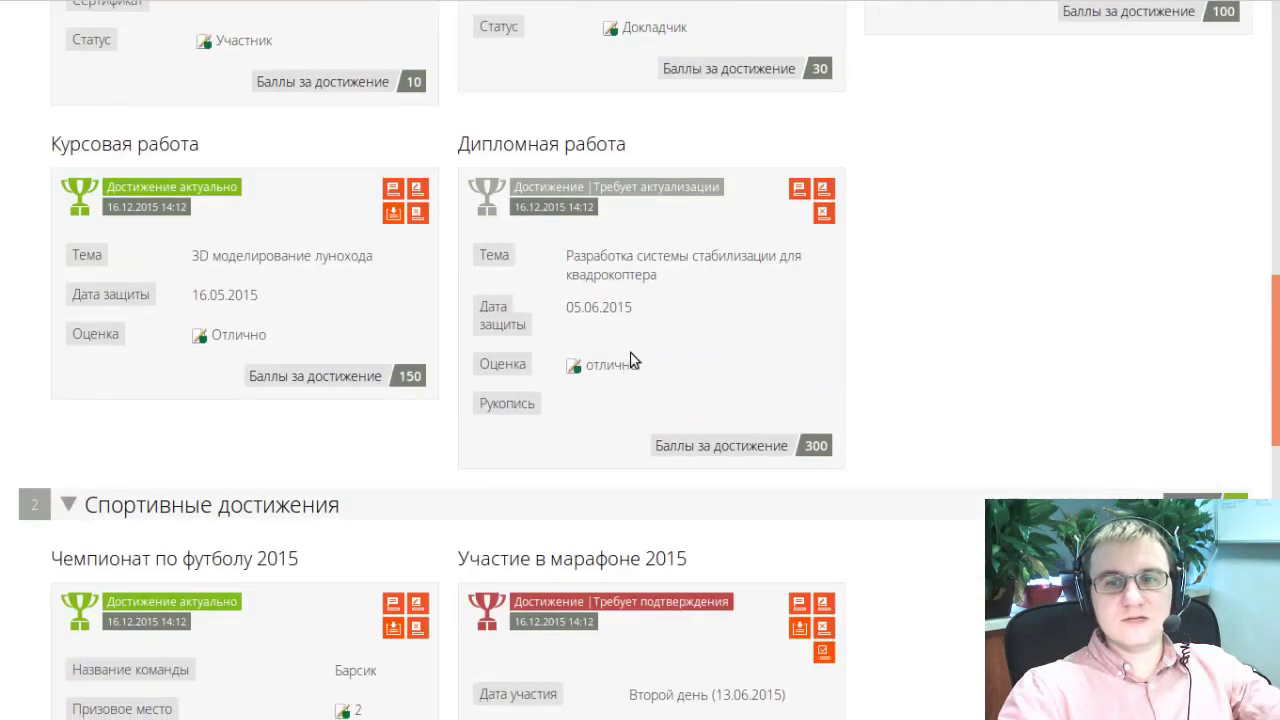
# Step: Examine the achievement cards under «Спортивные достижения» and «Культурно-массовые мероприятия», including their confirmation statuses and points
pyautogui.scroll(-3, 634, 318)
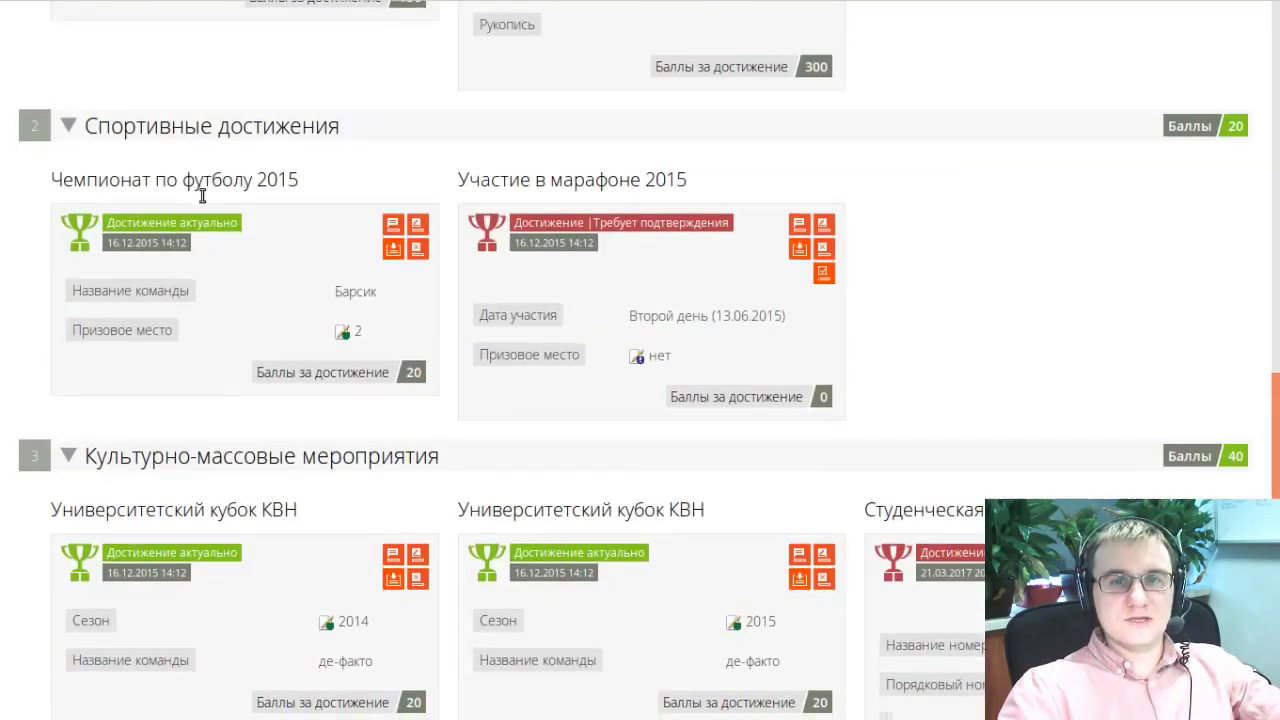
pyautogui.scroll(-1, 128, 113)
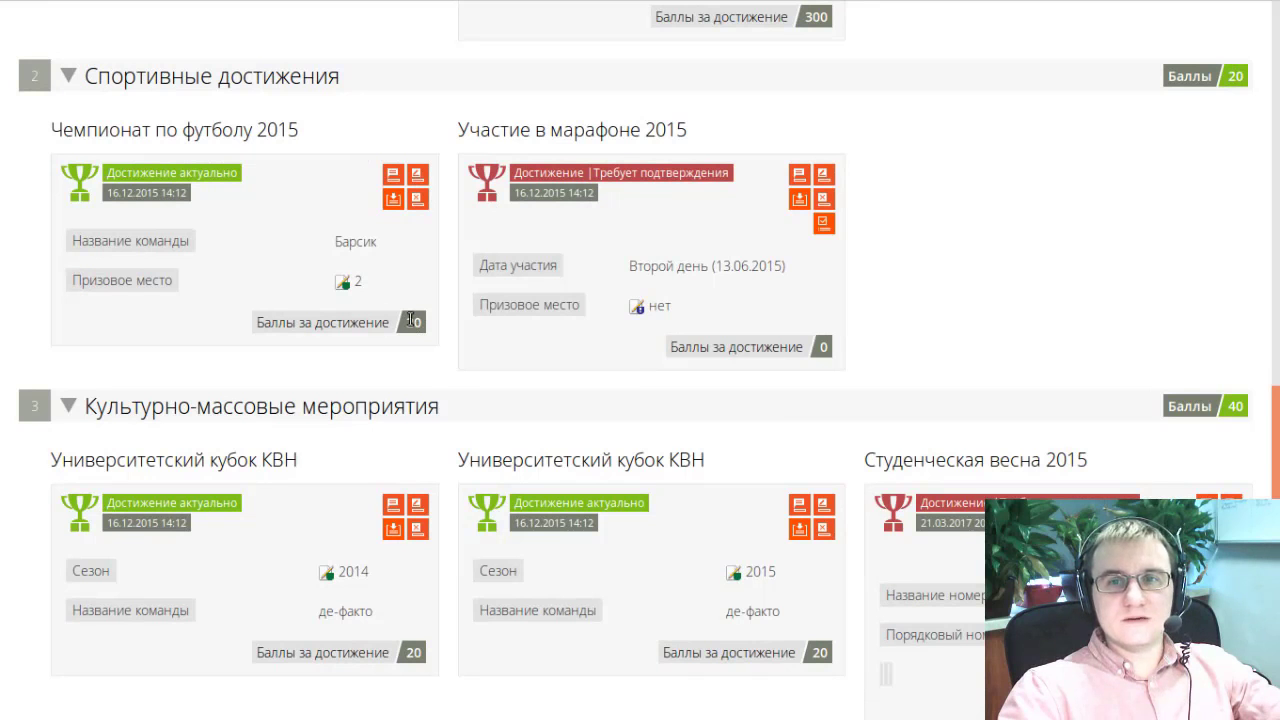
pyautogui.scroll(-1, 411, 320)
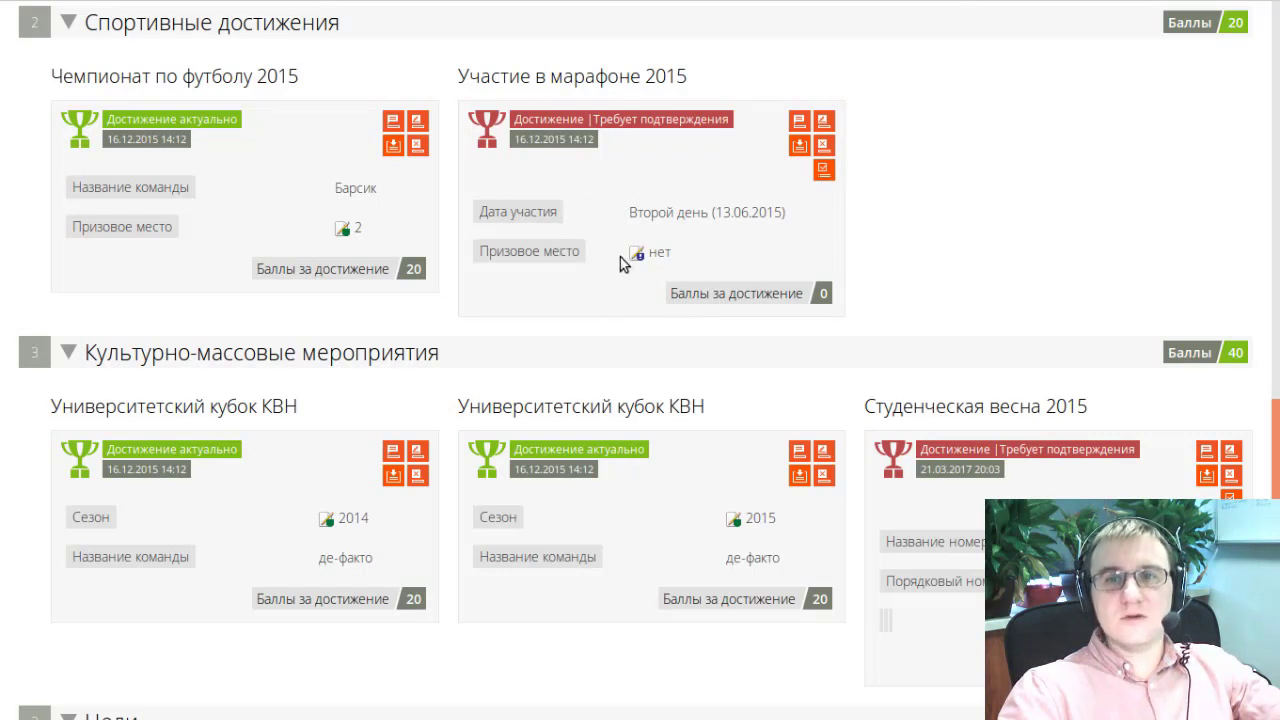
pyautogui.scroll(1, 620, 263)
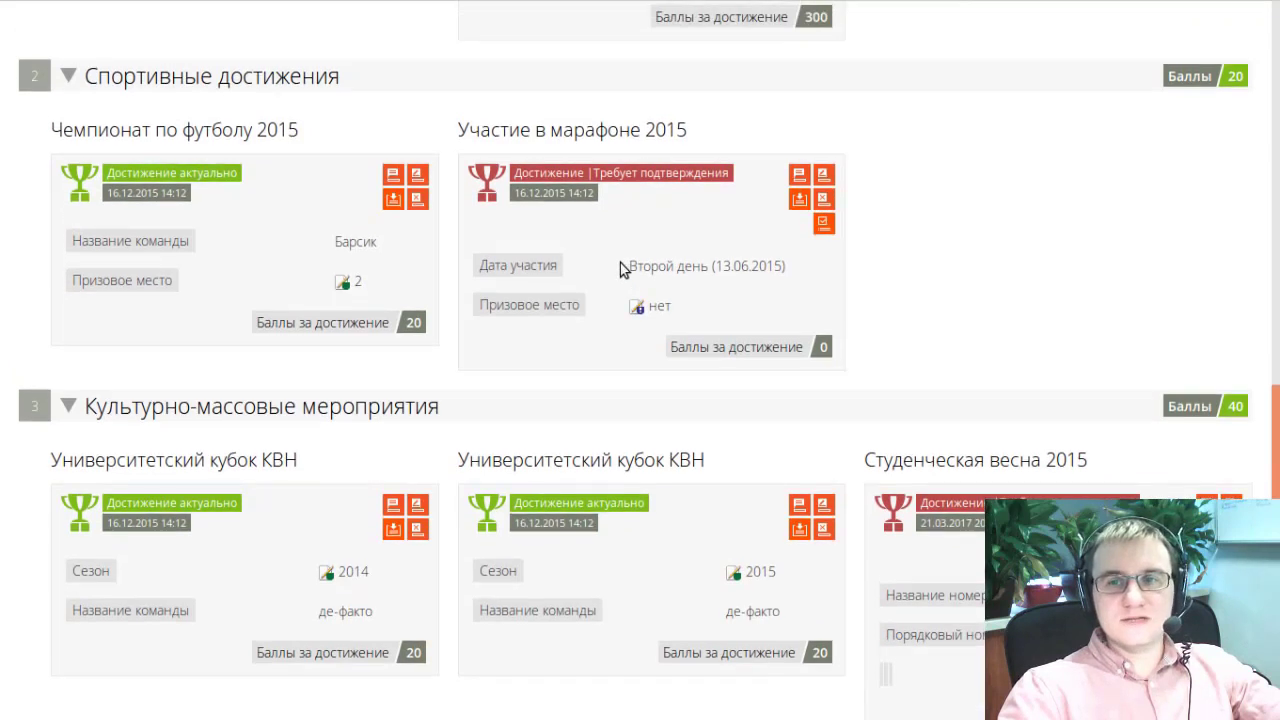
pyautogui.scroll(-2, 620, 263)
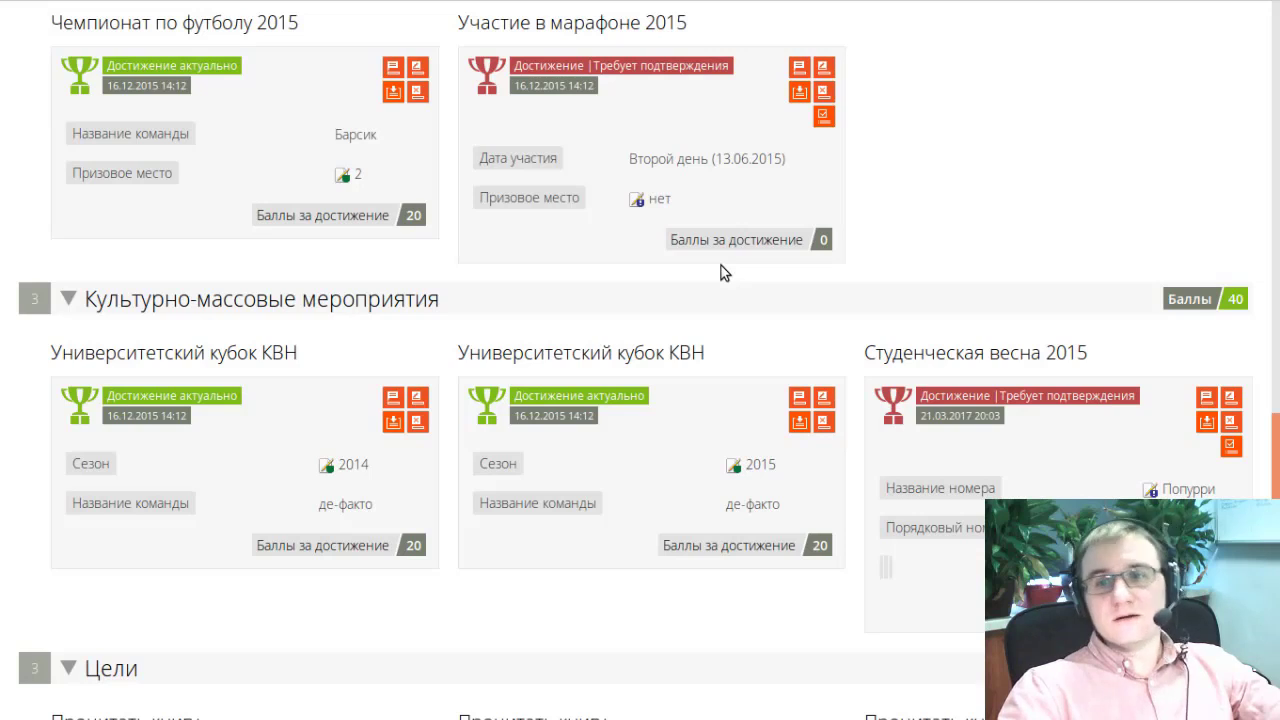
pyautogui.scroll(-2, 722, 274)
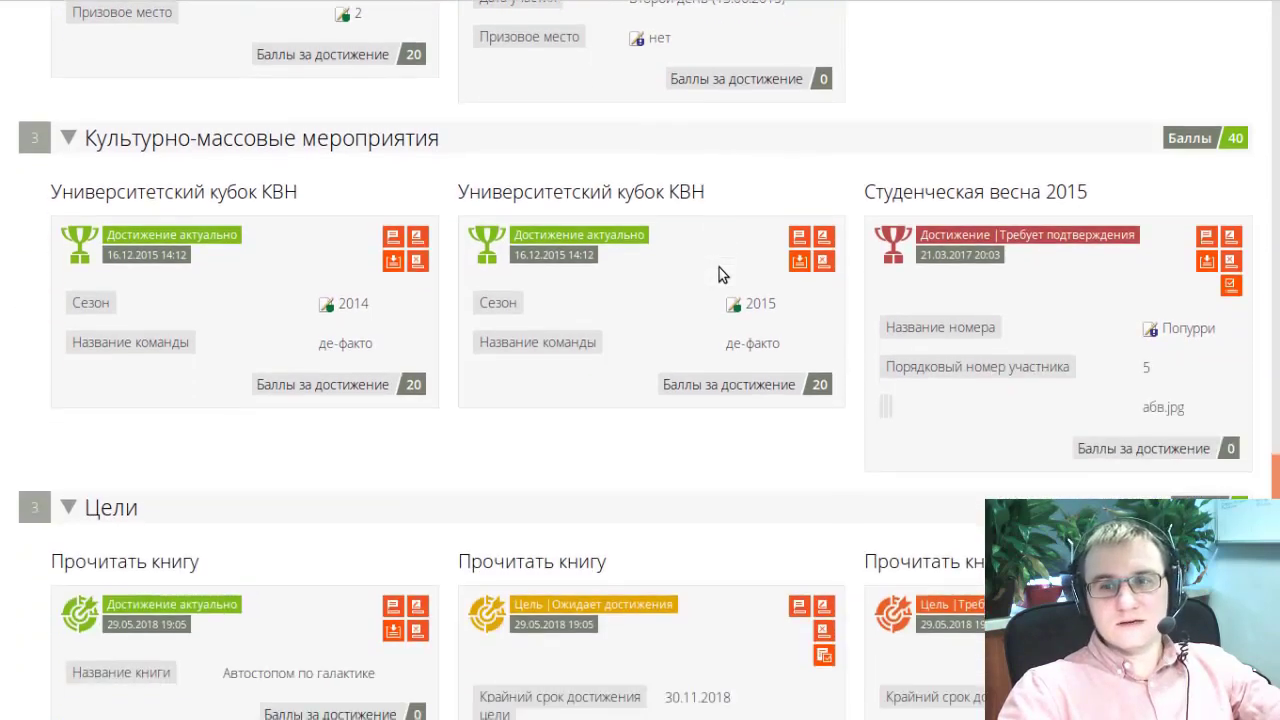
# Step: Compare the achievement titles on the cards under «Культурно-массовые мероприятия»
pyautogui.scroll(3, 719, 267)
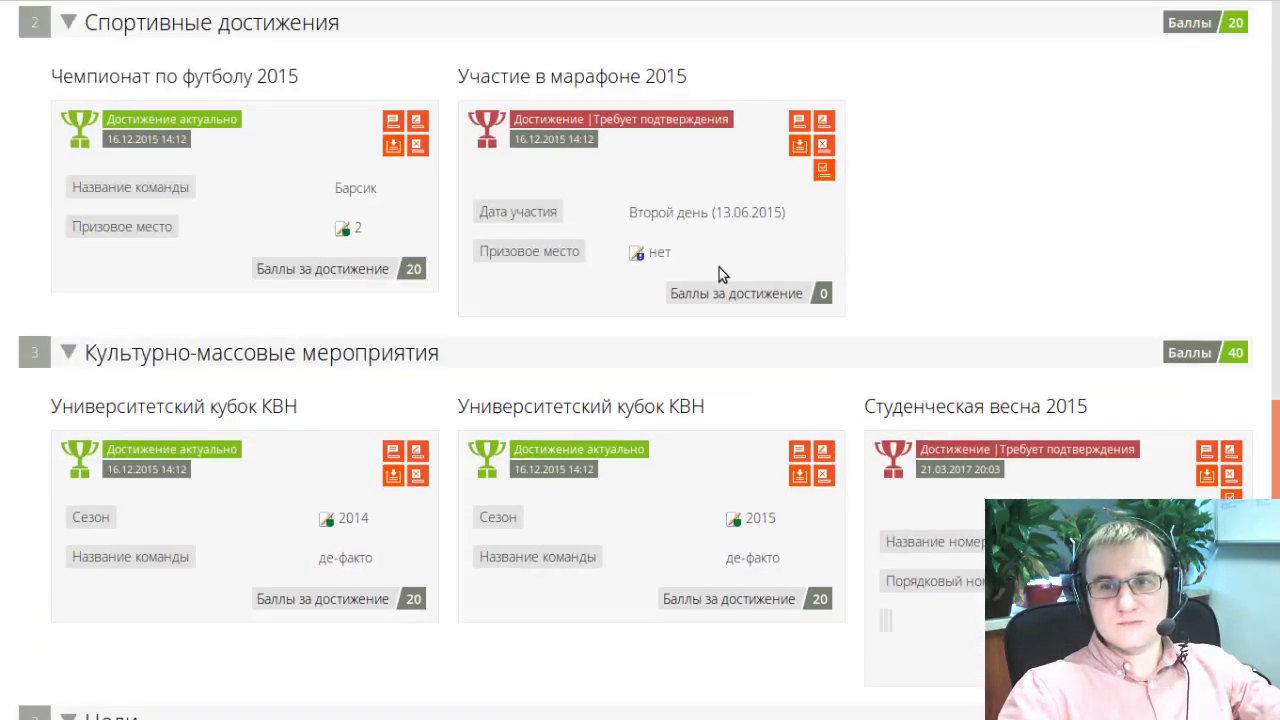
pyautogui.scroll(-3, 719, 267)
pyautogui.scroll(-1, 716, 273)
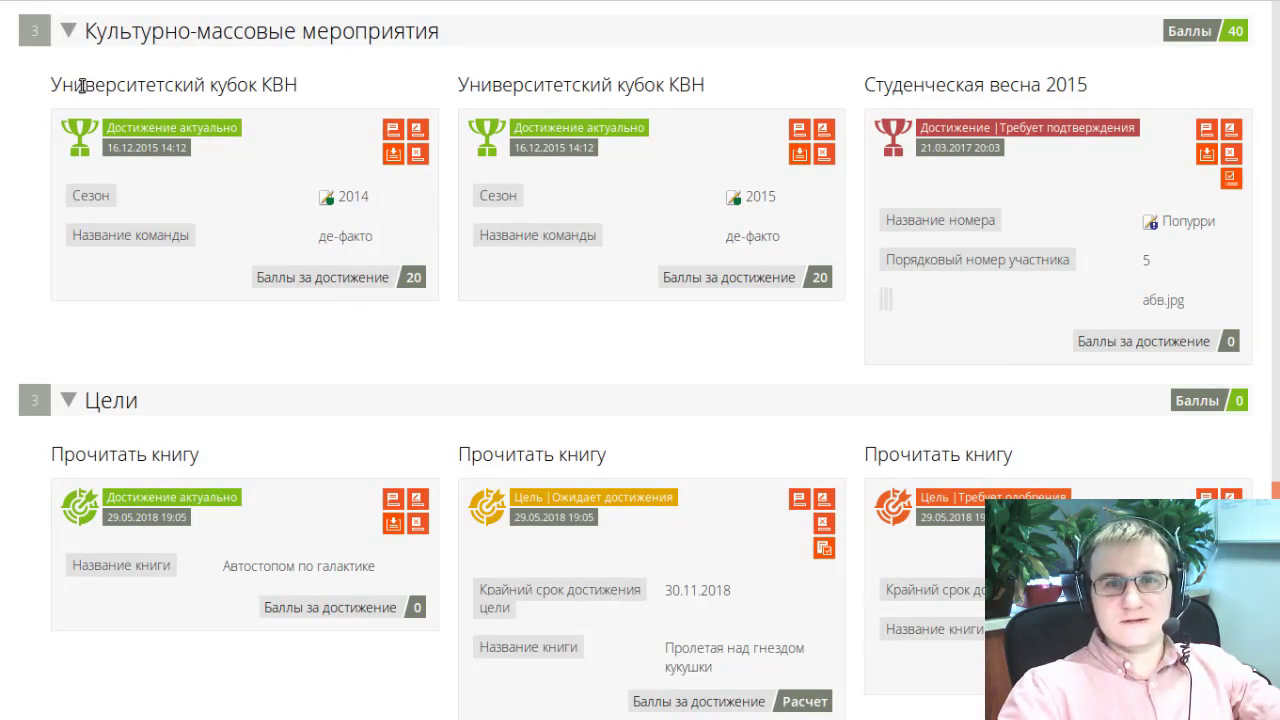
pyautogui.moveTo(82, 86); pyautogui.dragTo(314, 91)
pyautogui.moveTo(578, 86); pyautogui.dragTo(677, 87)
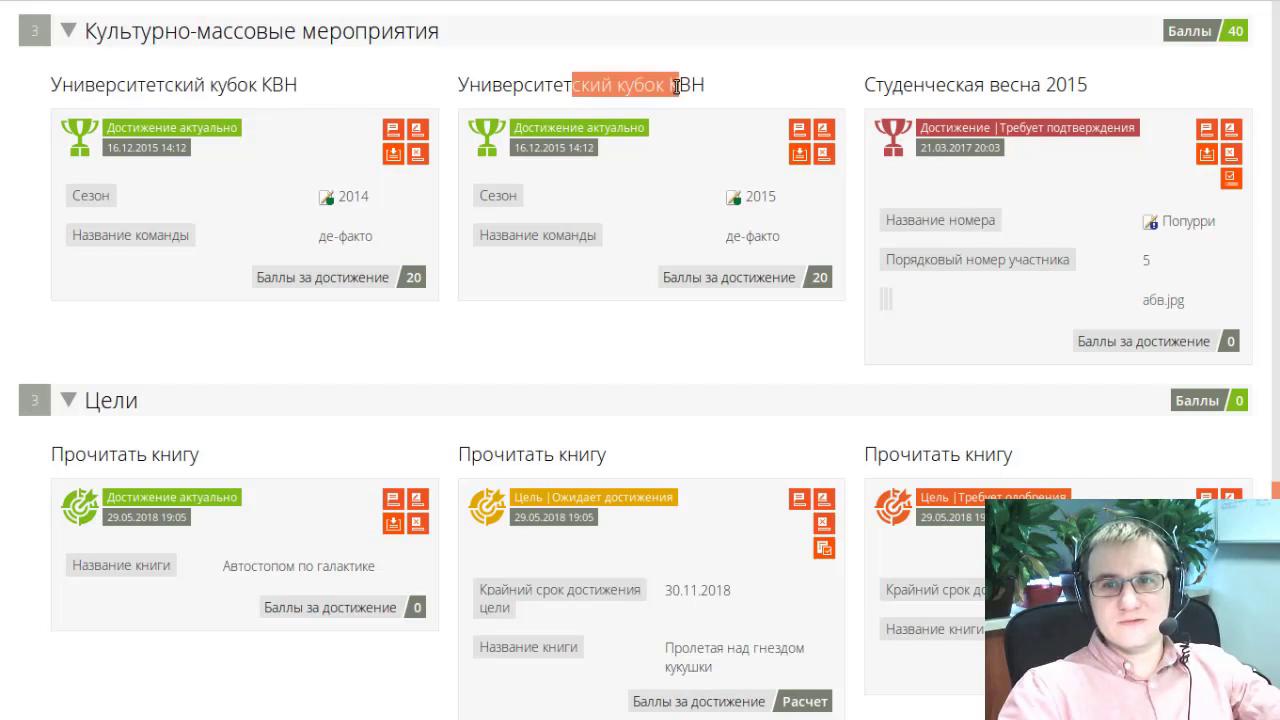
pyautogui.moveTo(892, 86); pyautogui.dragTo(1110, 86)
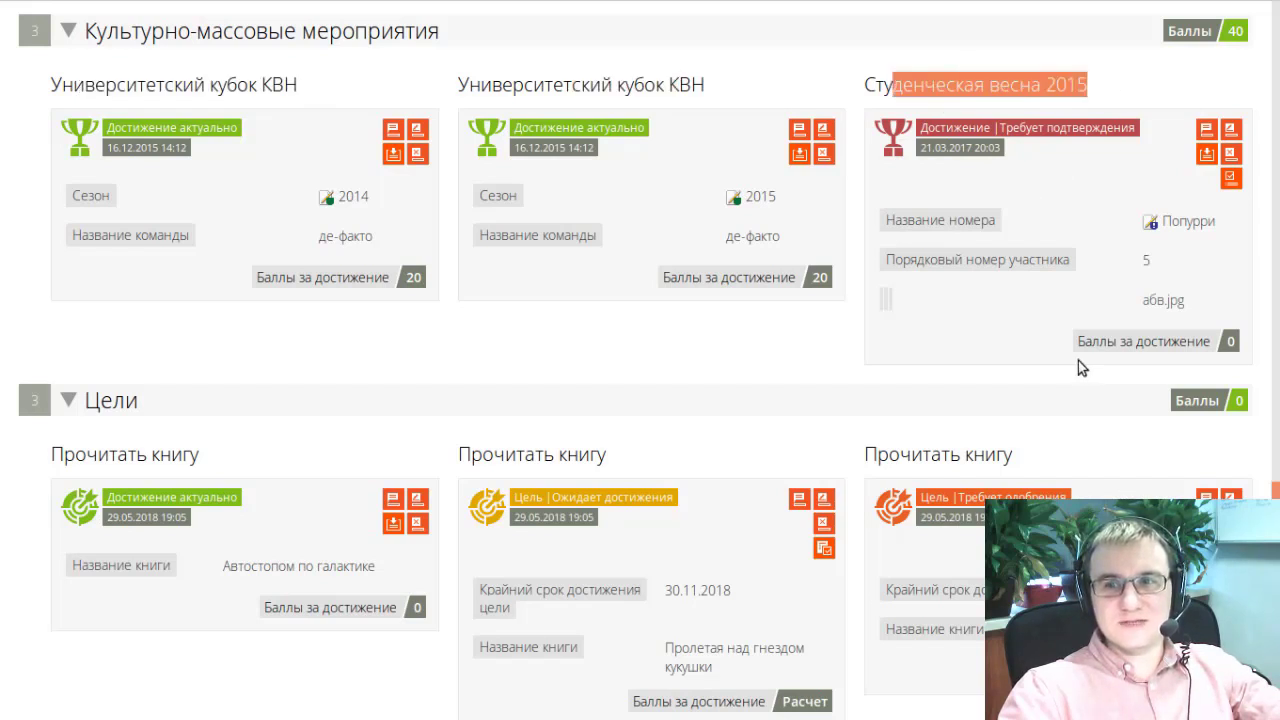
# Step: Review the conference, coursework and thesis cards under «Научные достижения»
pyautogui.scroll(15, 1078, 362)
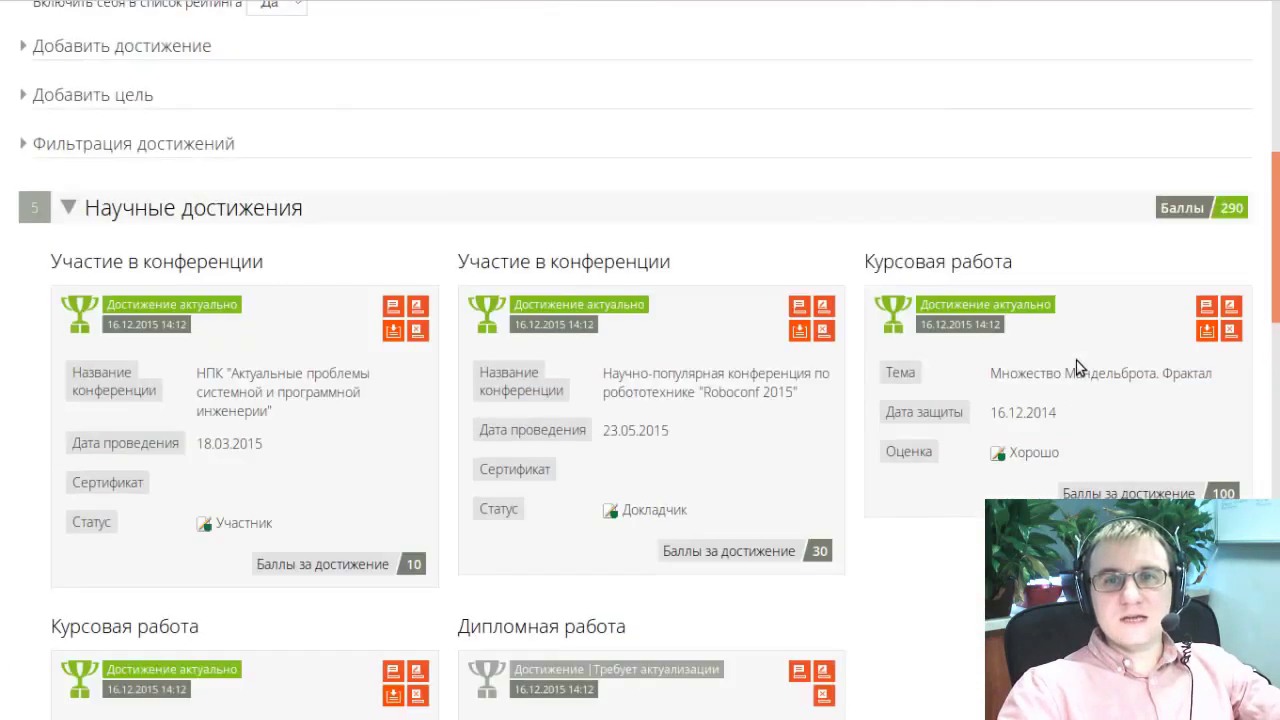
pyautogui.scroll(-3, 1076, 360)
pyautogui.scroll(2, 1076, 362)
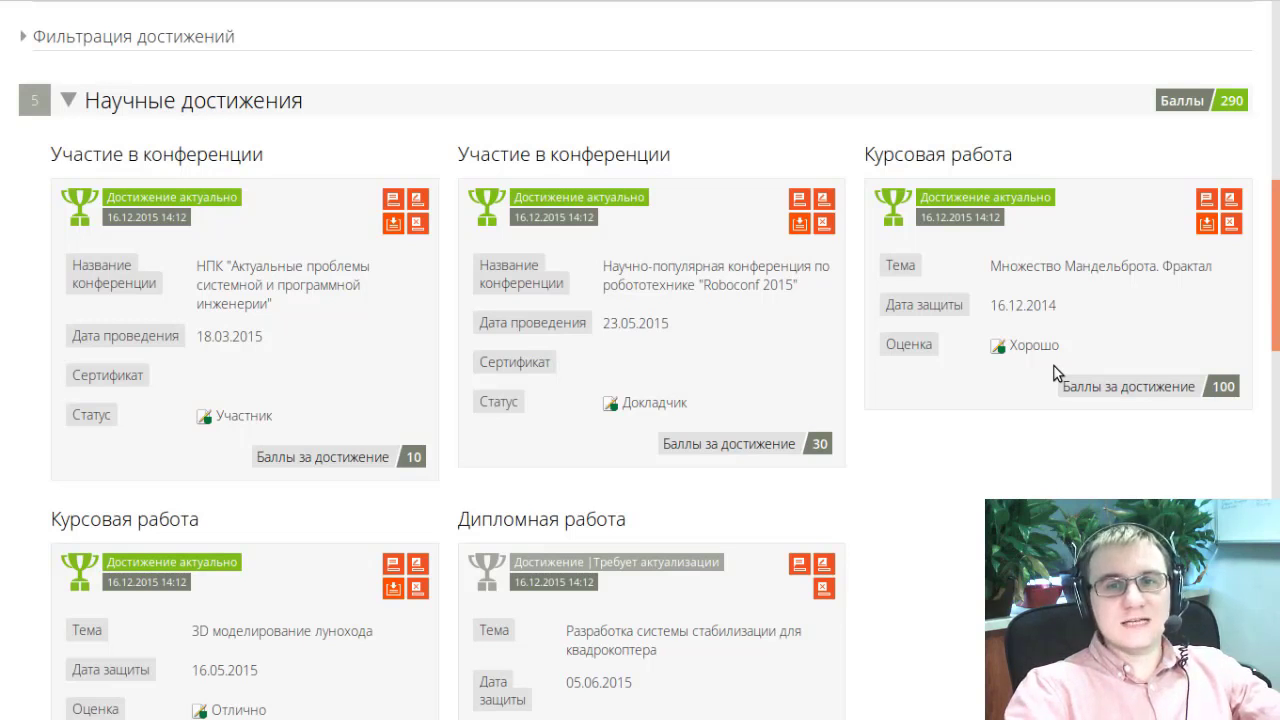
pyautogui.scroll(-1, 1034, 368)
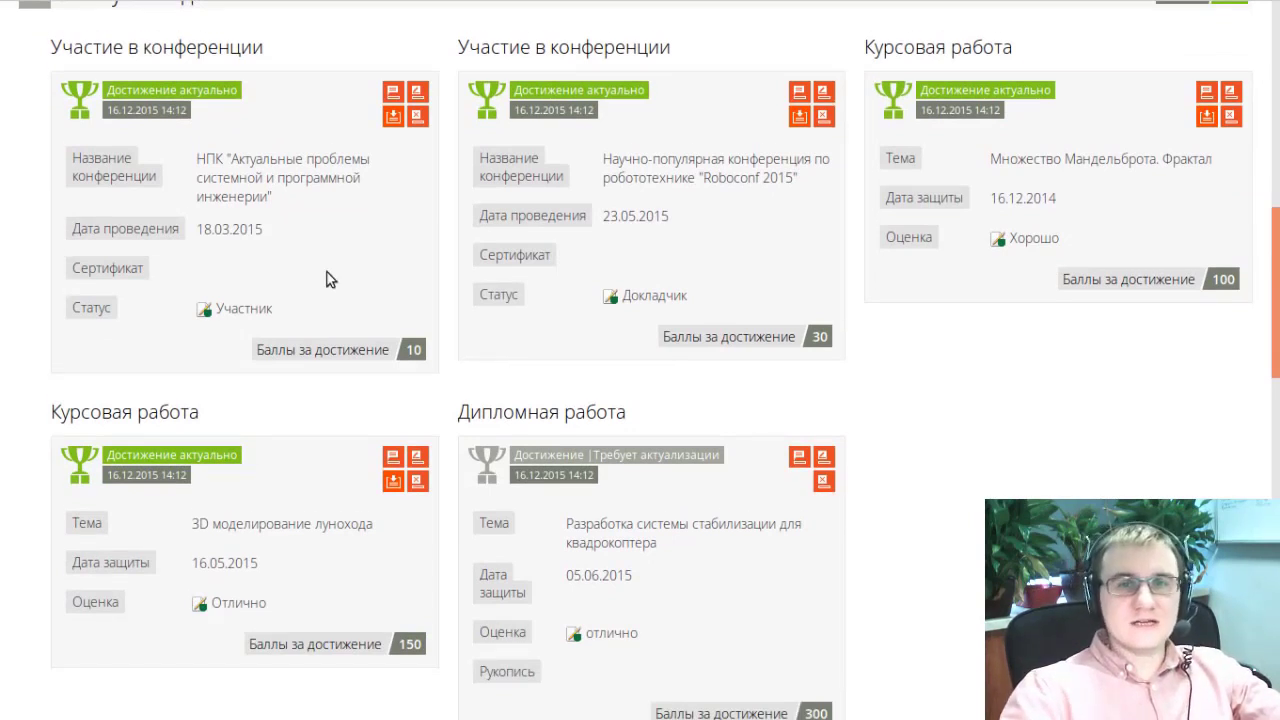
# Step: Open the form for adding a «Участие в конференции» achievement from the «Научные достижения» section
pyautogui.scroll(5, 327, 272)
pyautogui.click(180, 318)
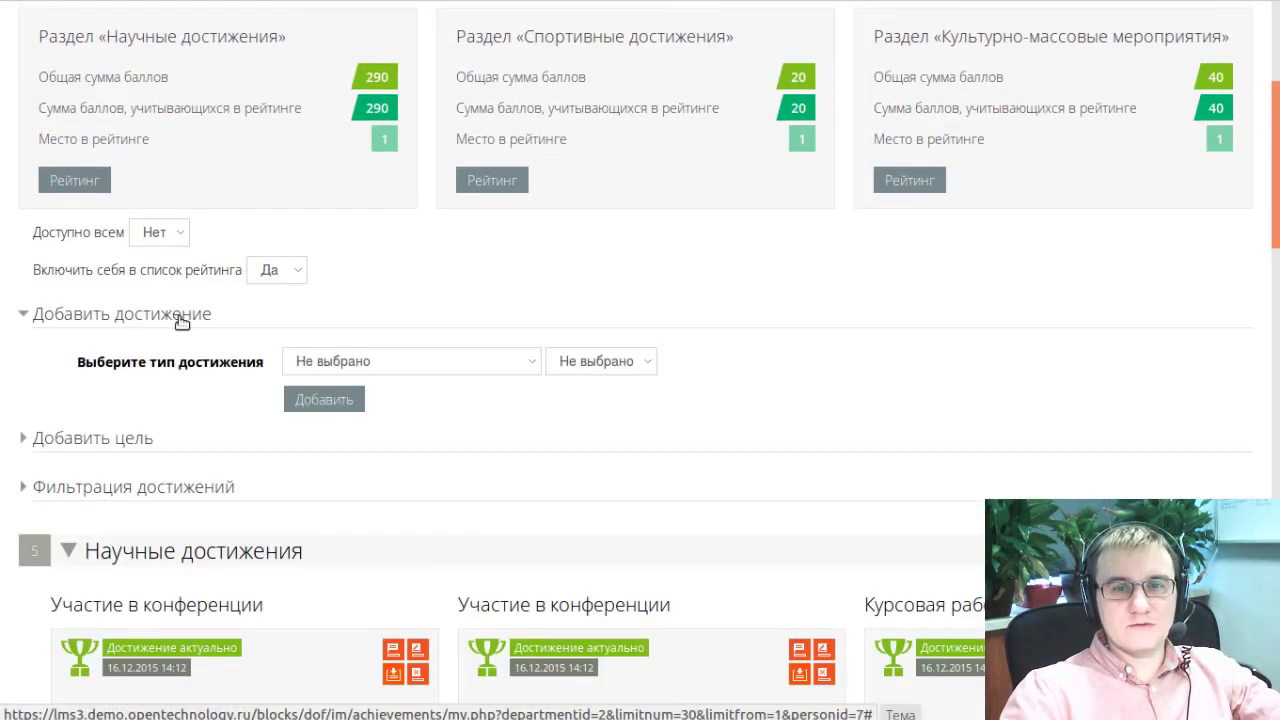
pyautogui.click(420, 366)
pyautogui.click(414, 417)
pyautogui.click(603, 358)
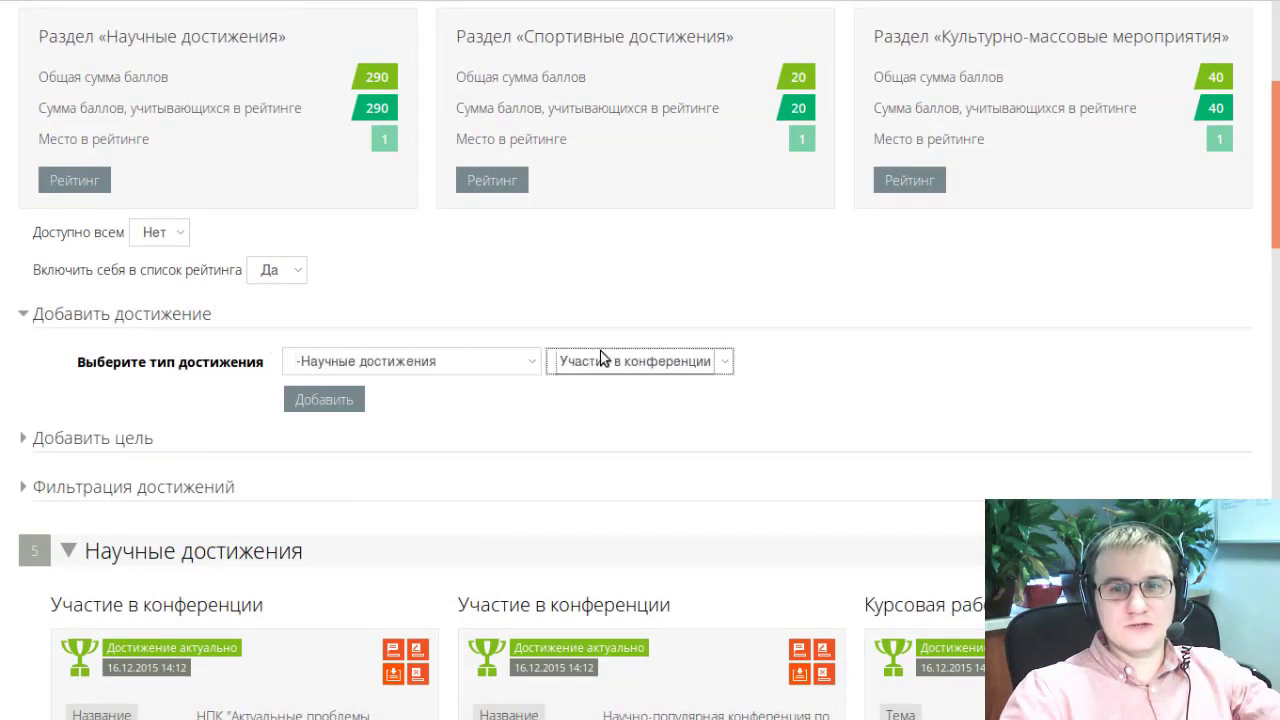
pyautogui.click(318, 401)
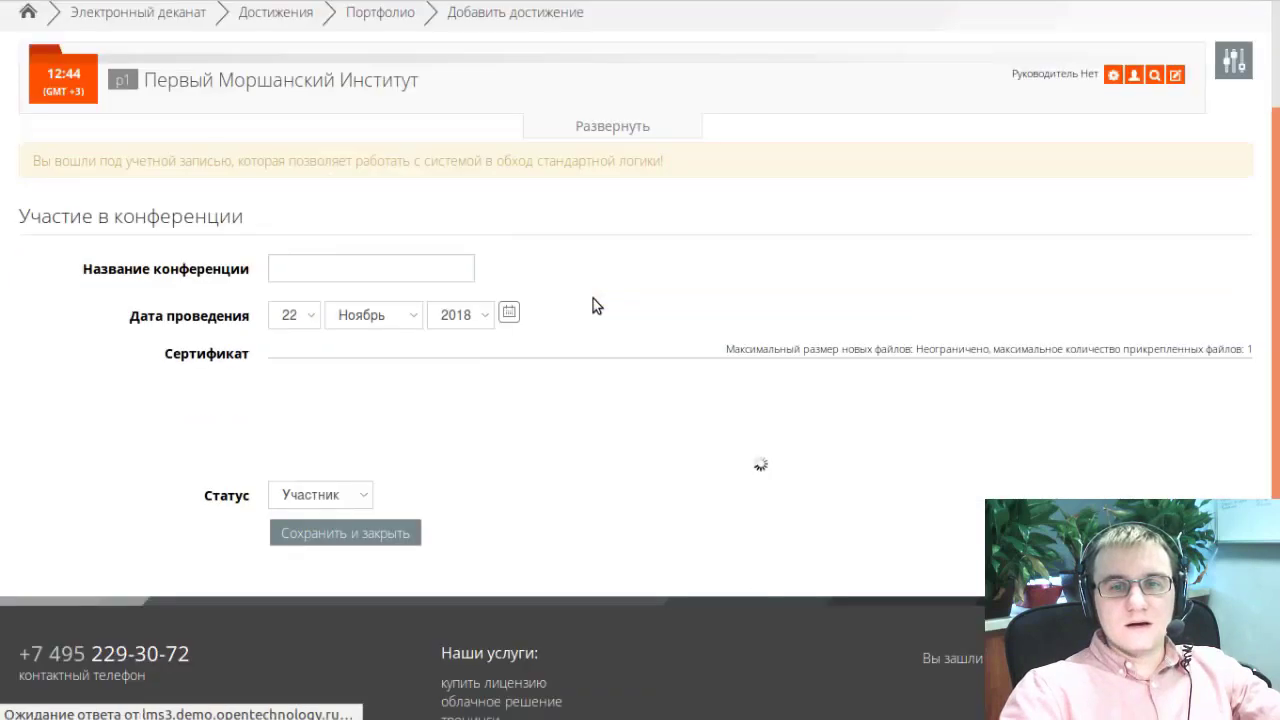
# Step: Examine the conference form's name, date, certificate and status fields, then return to the portfolio without saving
pyautogui.scroll(-1, 593, 298)
pyautogui.click(340, 197)
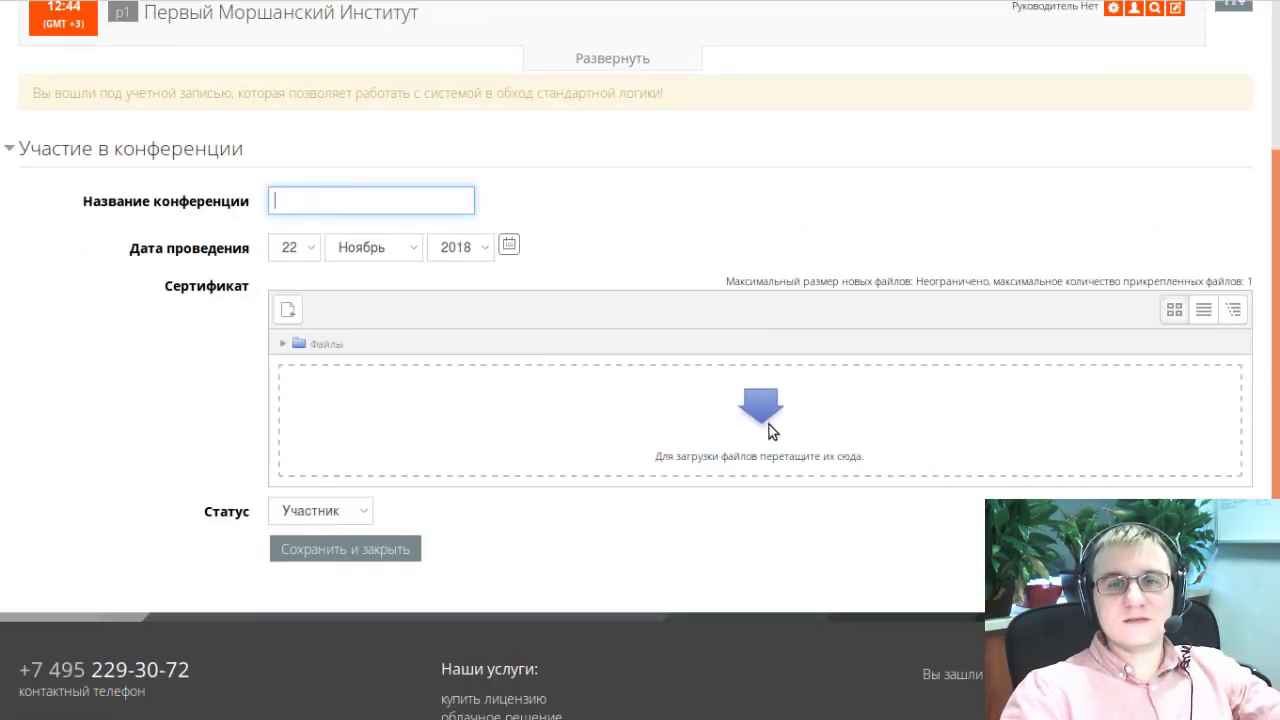
pyautogui.click(348, 505)
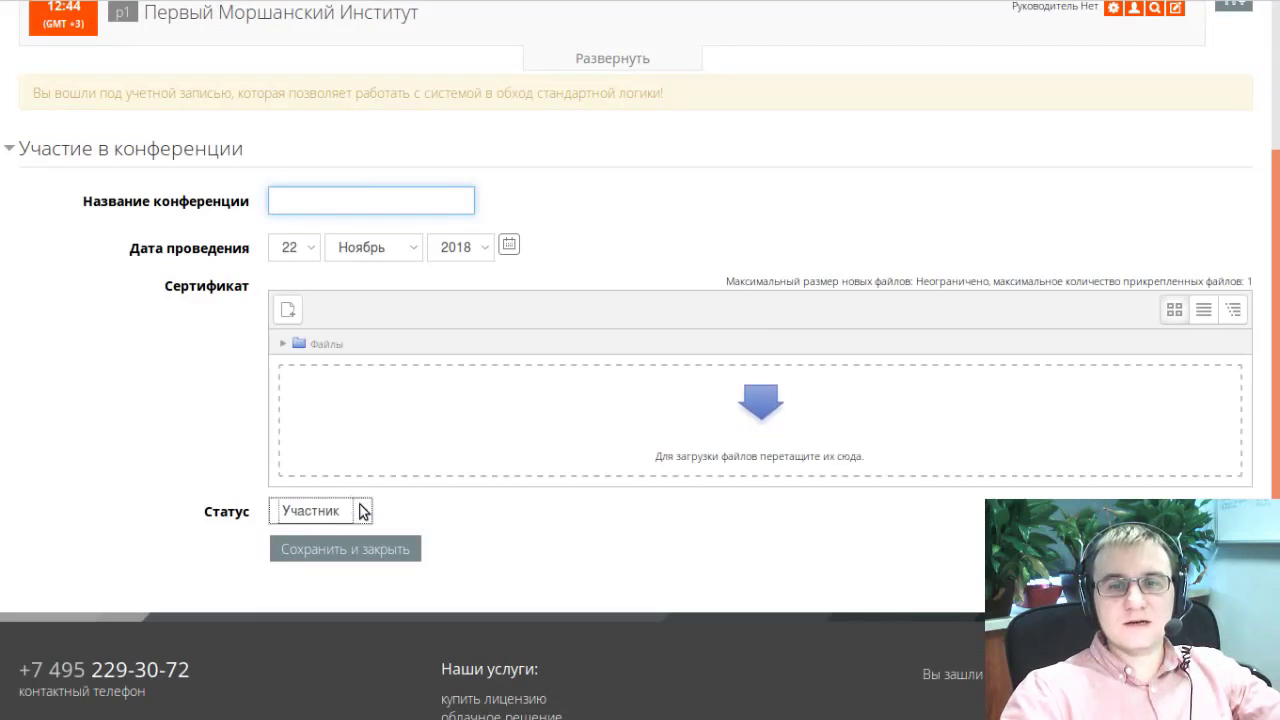
pyautogui.click(323, 545)
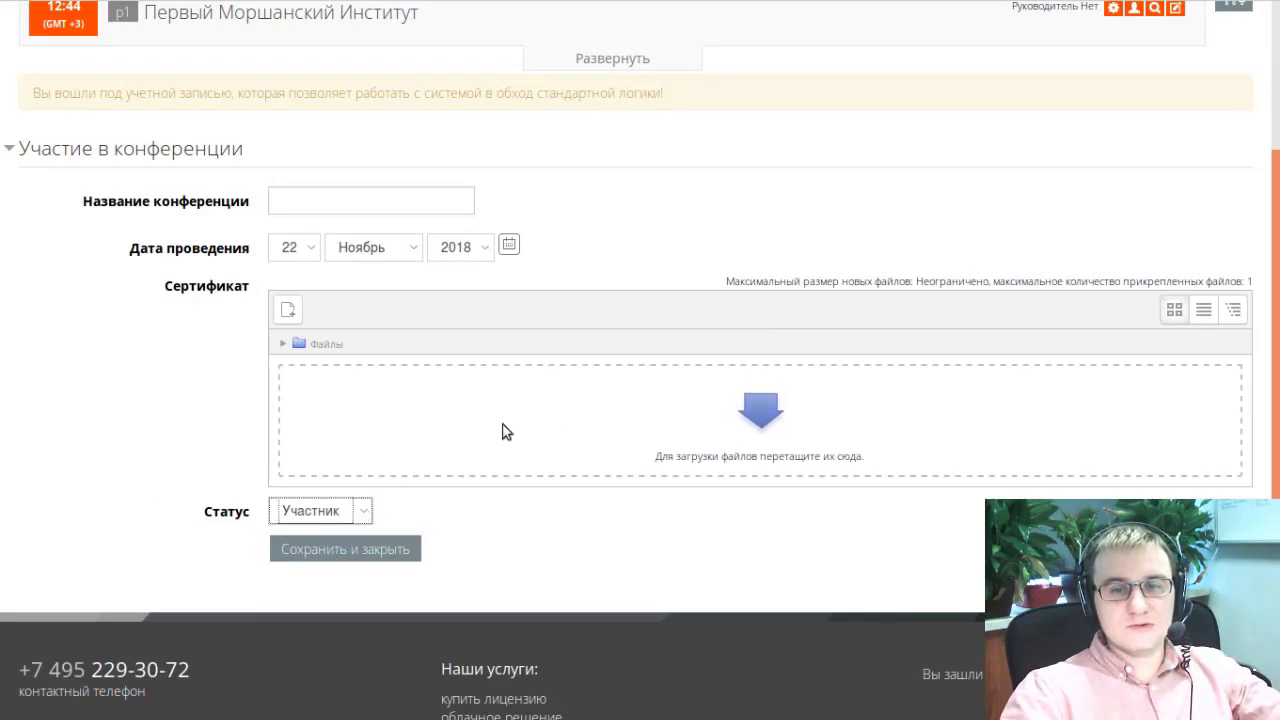
pyautogui.scroll(-1, 528, 449)
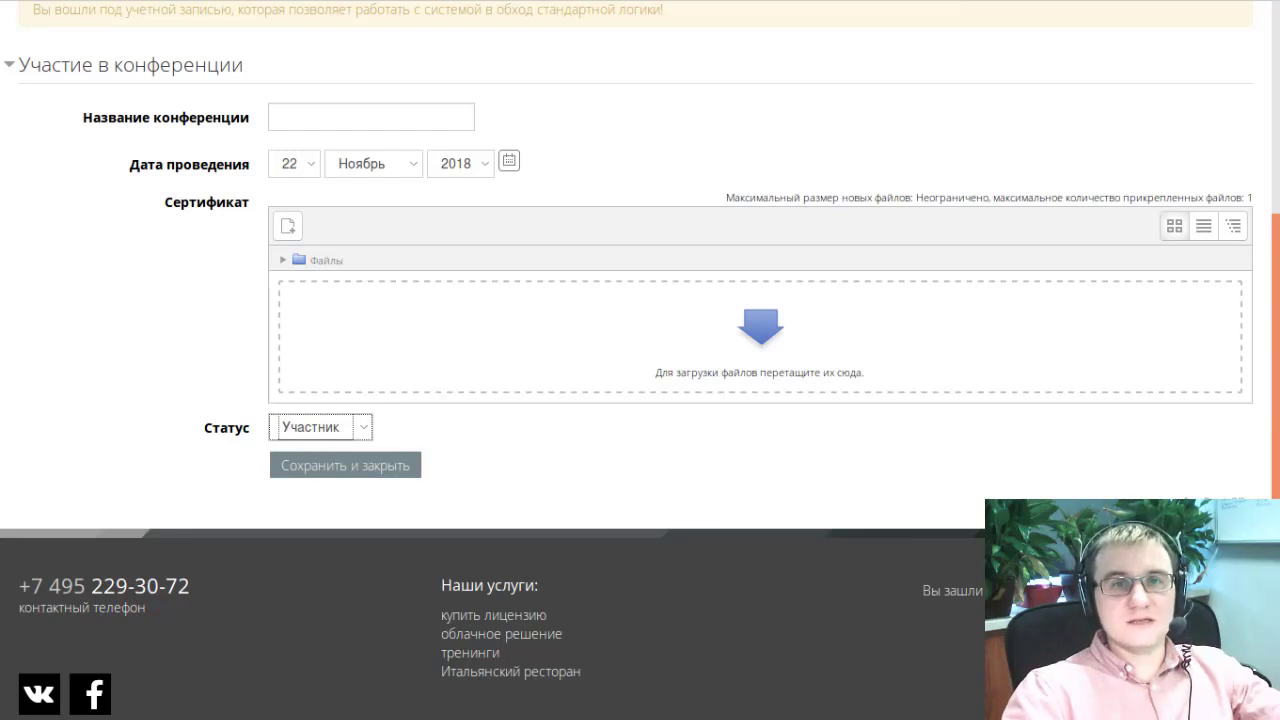
pyautogui.hotkey('alt', 'Left')
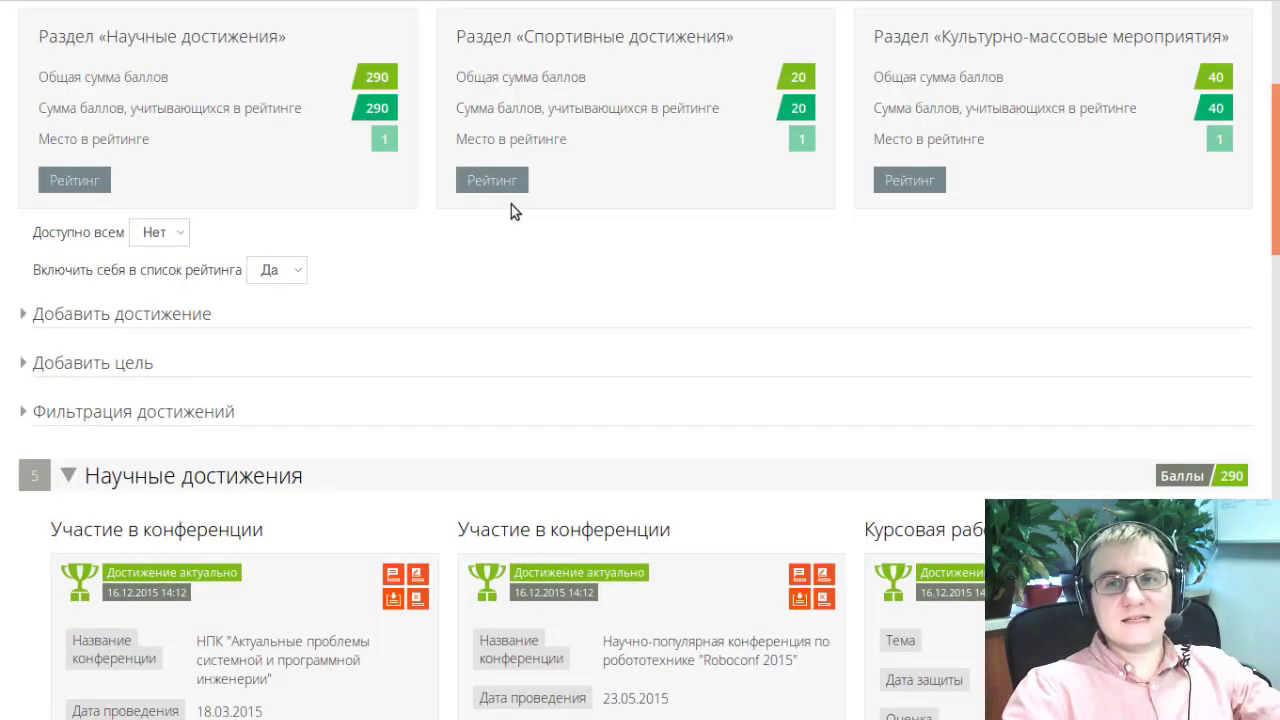
# Step: Look through the portfolio's section summaries and its scientific, sports and cultural achievement cards
pyautogui.scroll(4, 586, 200)
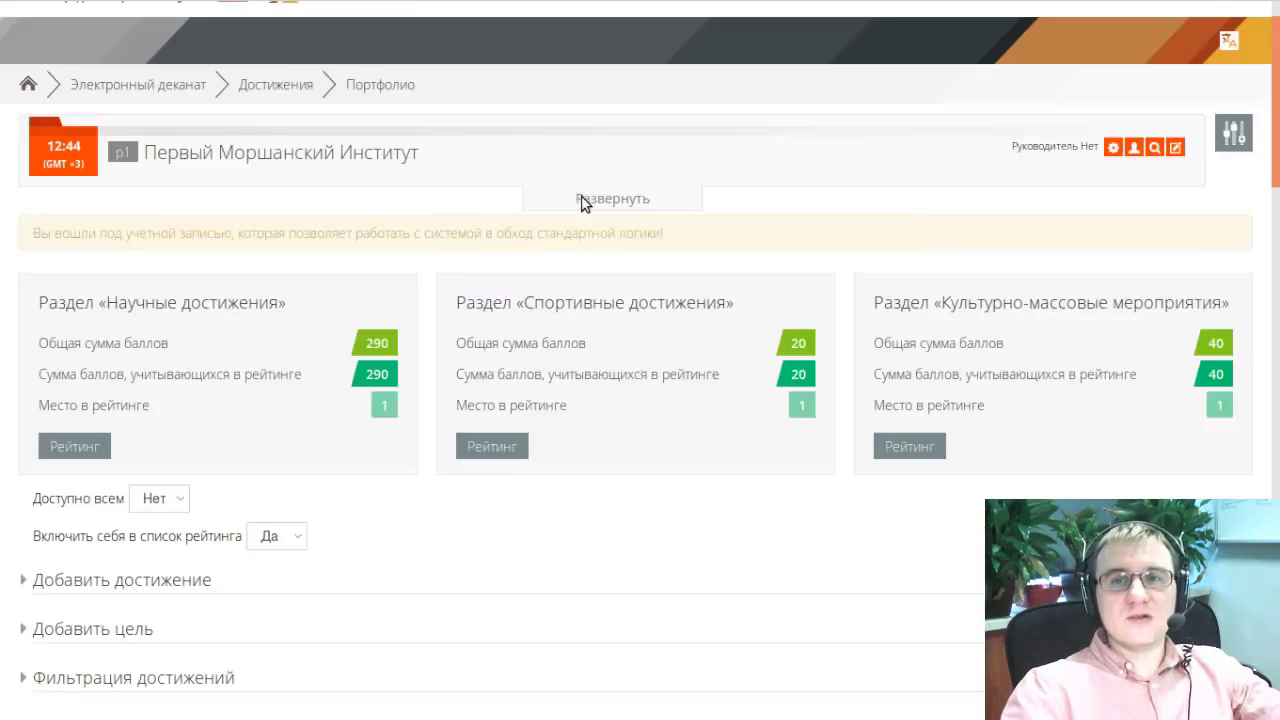
pyautogui.scroll(-5, 651, 361)
pyautogui.scroll(-3, 651, 361)
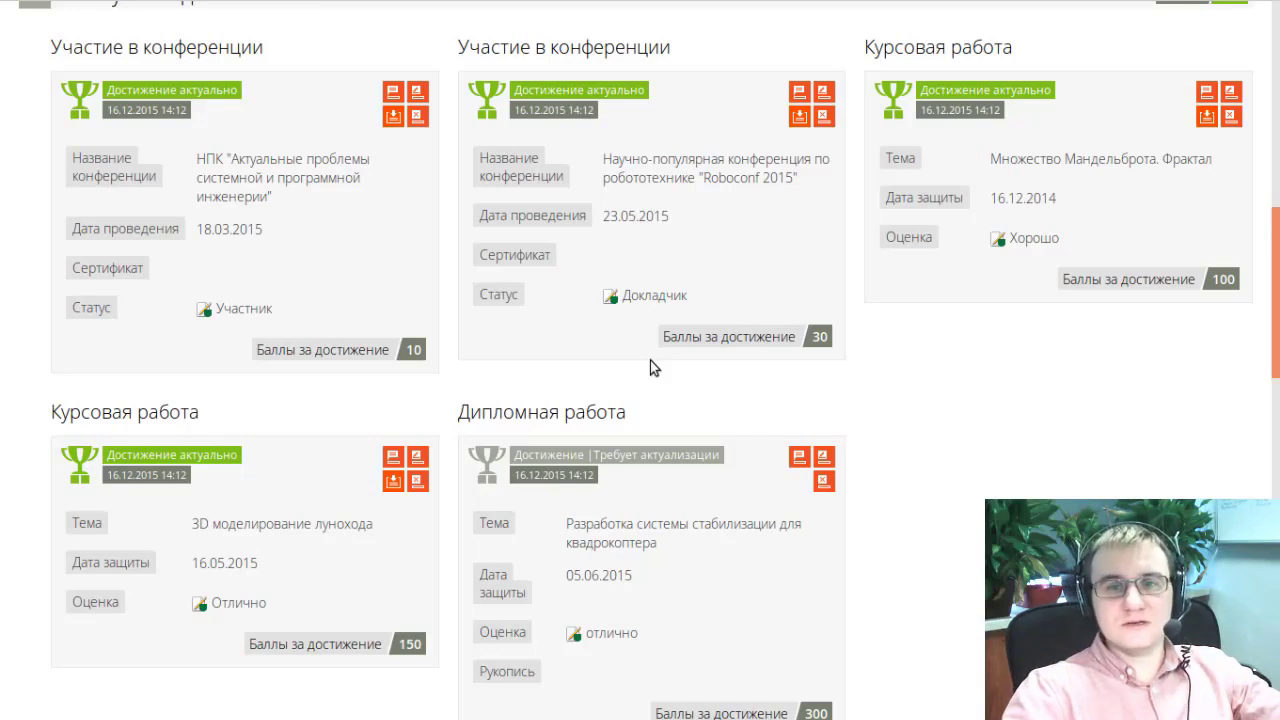
pyautogui.scroll(-8, 594, 354)
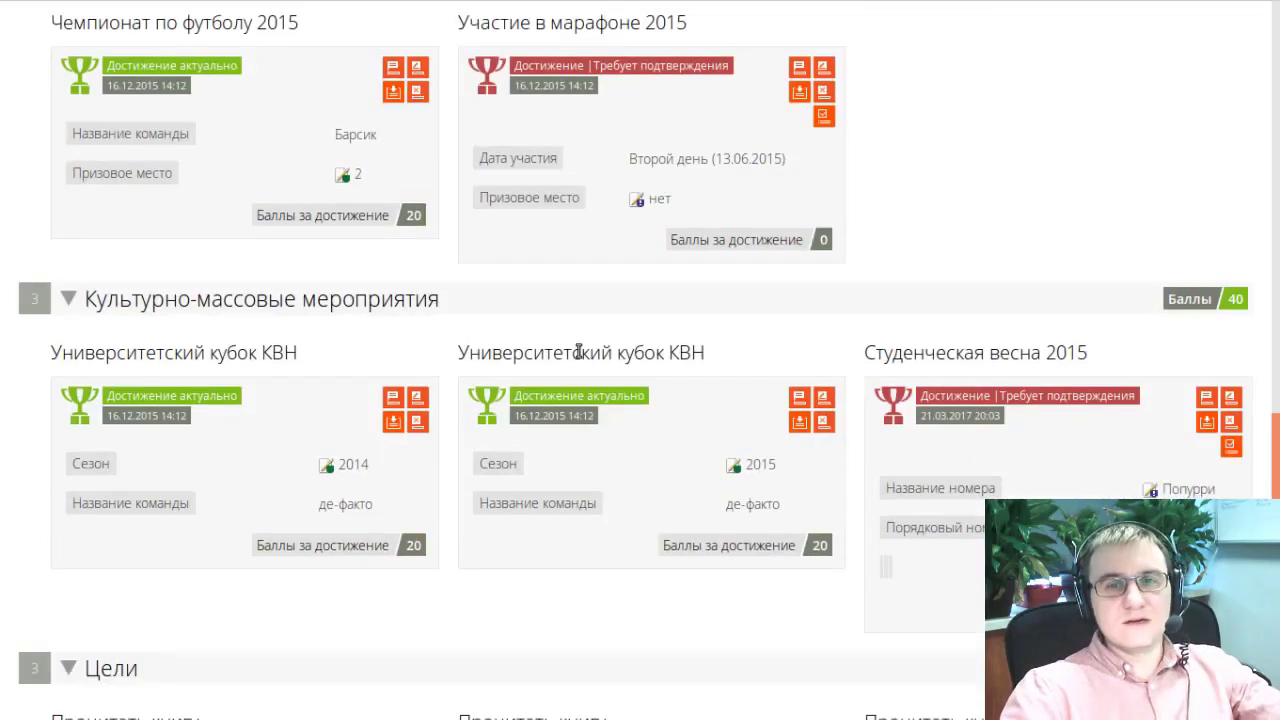
pyautogui.scroll(10, 580, 357)
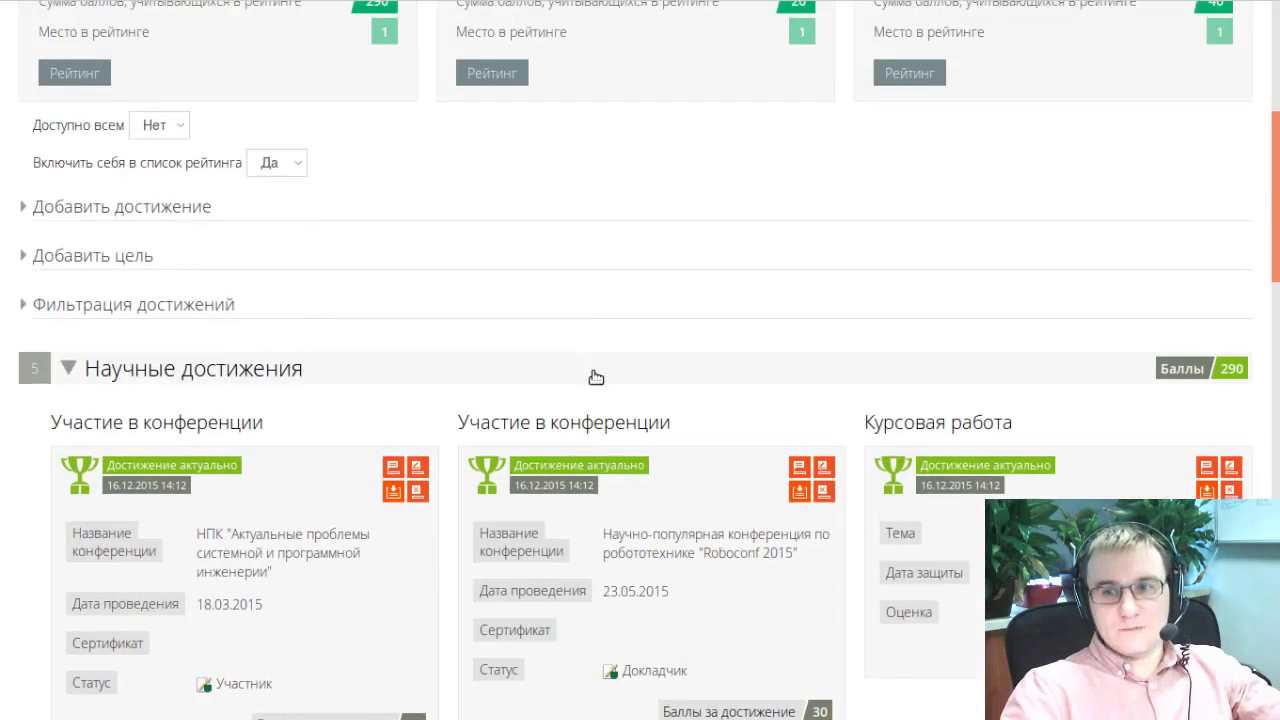
pyautogui.scroll(1, 580, 355)
pyautogui.scroll(-4, 590, 368)
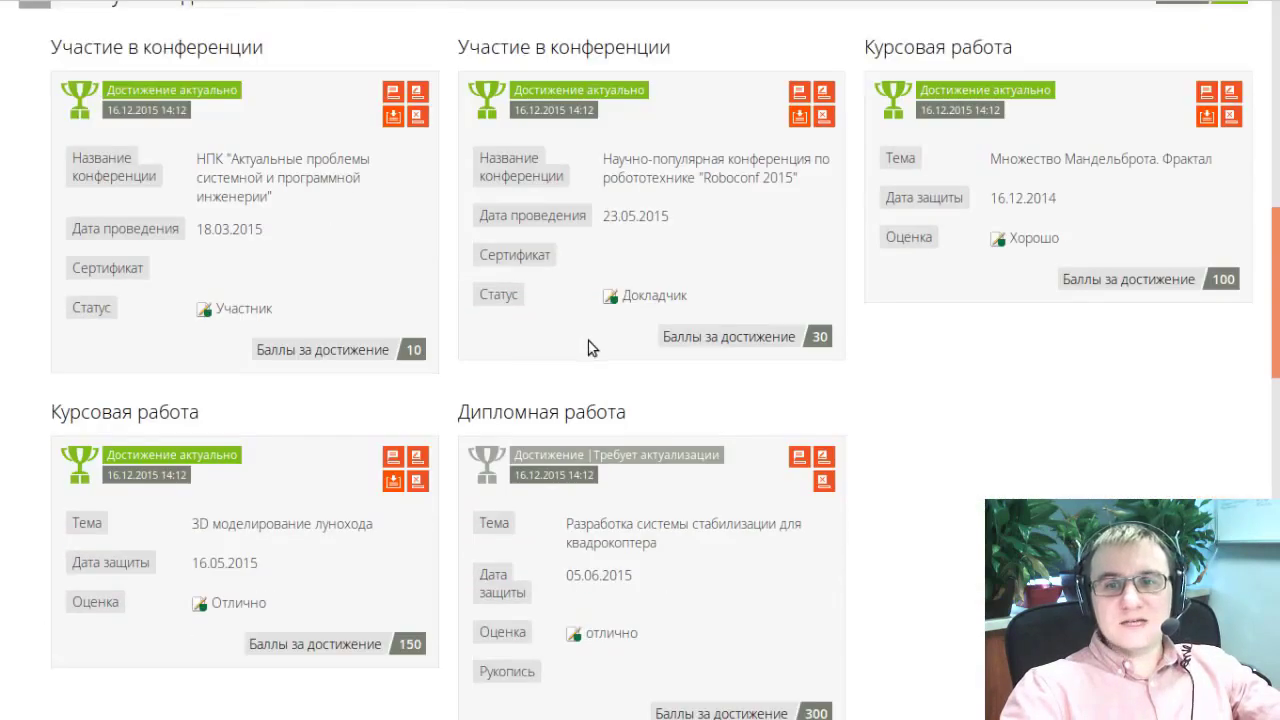
# Step: Examine the points on the conference, coursework and thesis cards, the coursework grade, and the «Научные достижения» point total
pyautogui.click(410, 352)
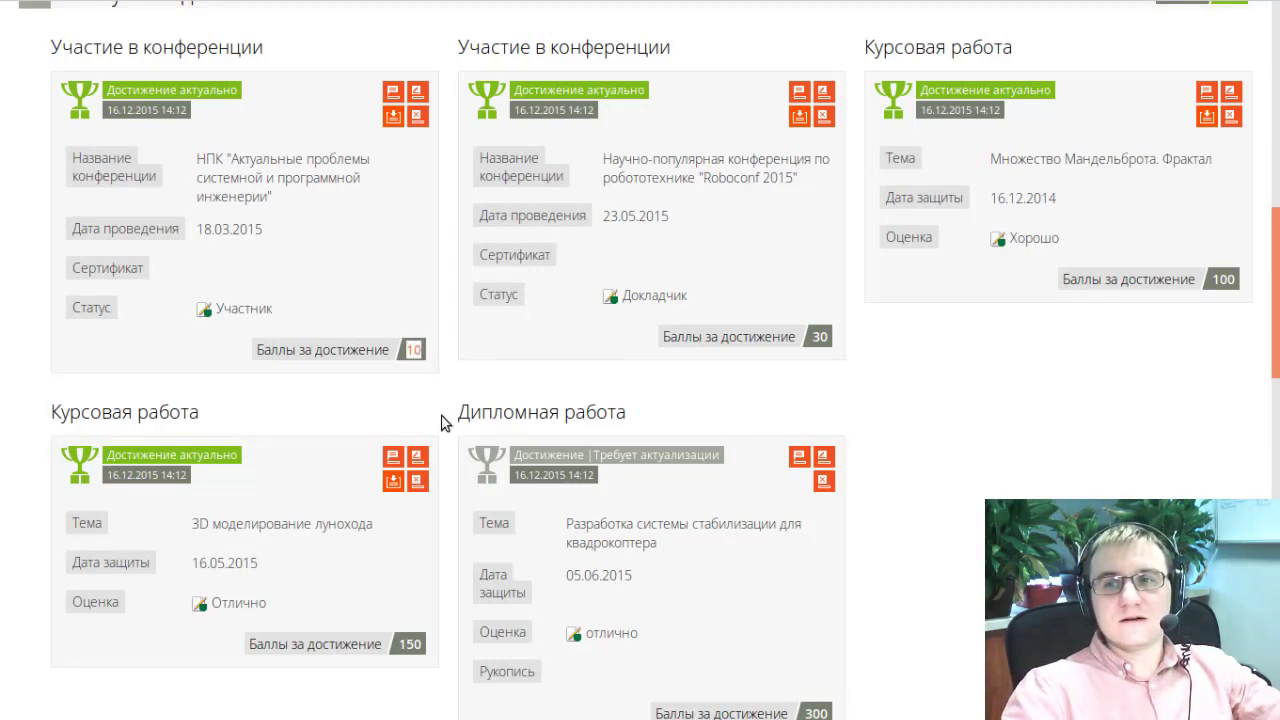
pyautogui.click(955, 295)
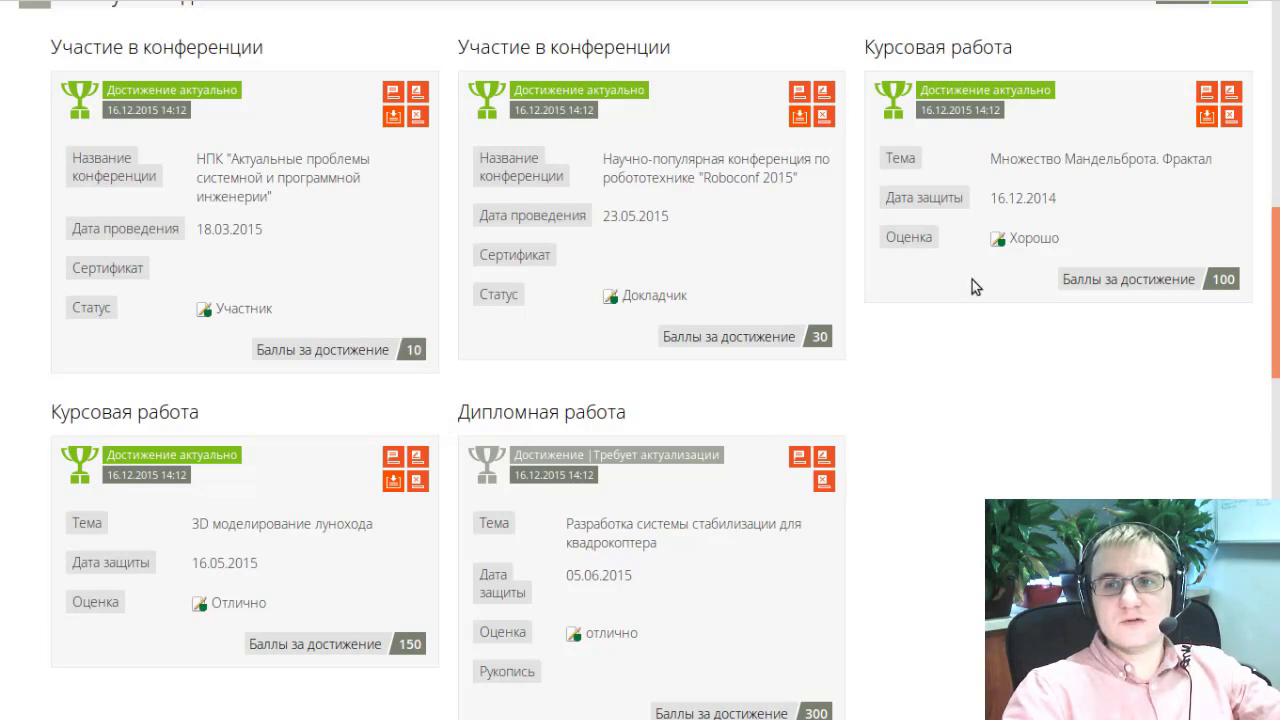
pyautogui.moveTo(1012, 238); pyautogui.dragTo(1060, 240)
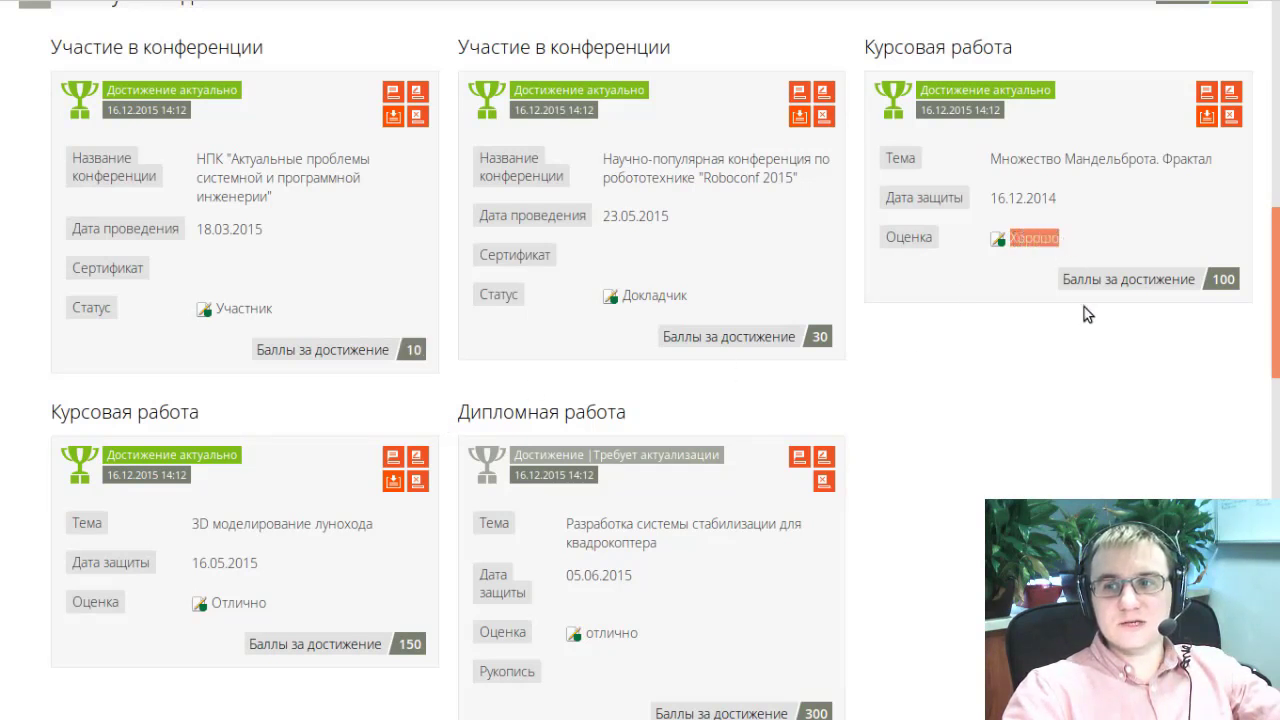
pyautogui.scroll(1, 1095, 325)
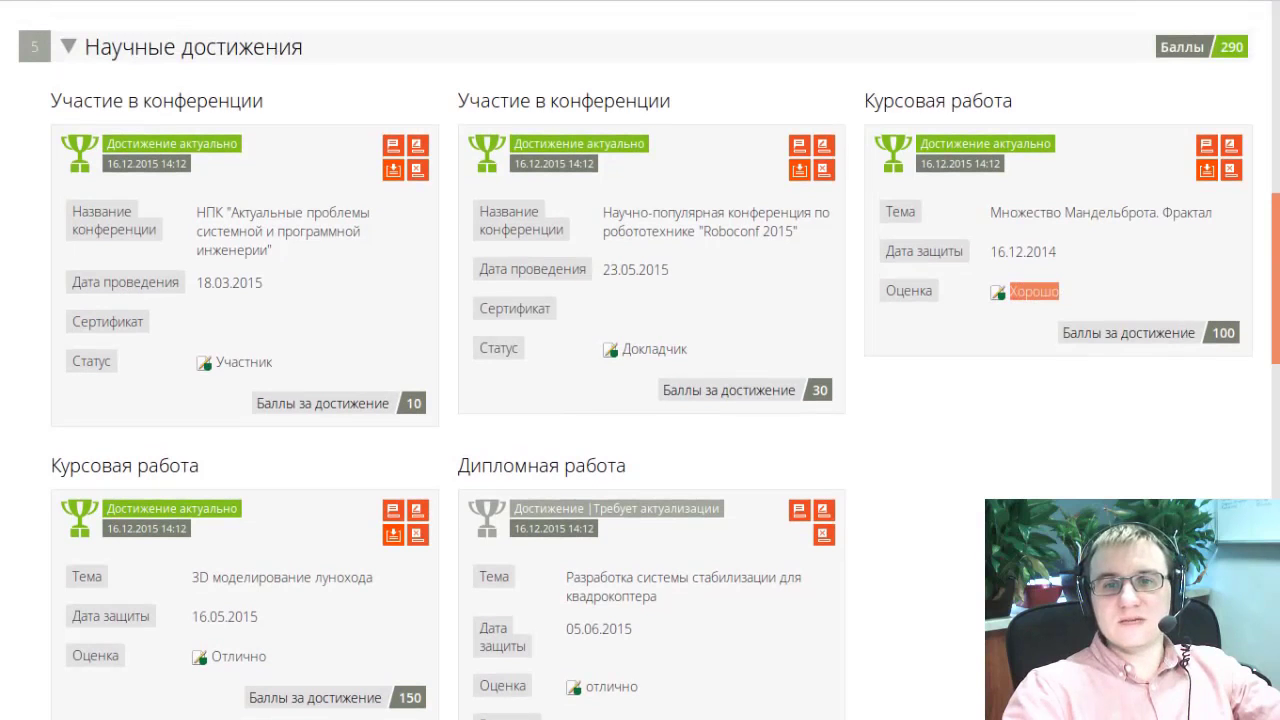
pyautogui.click(1221, 337)
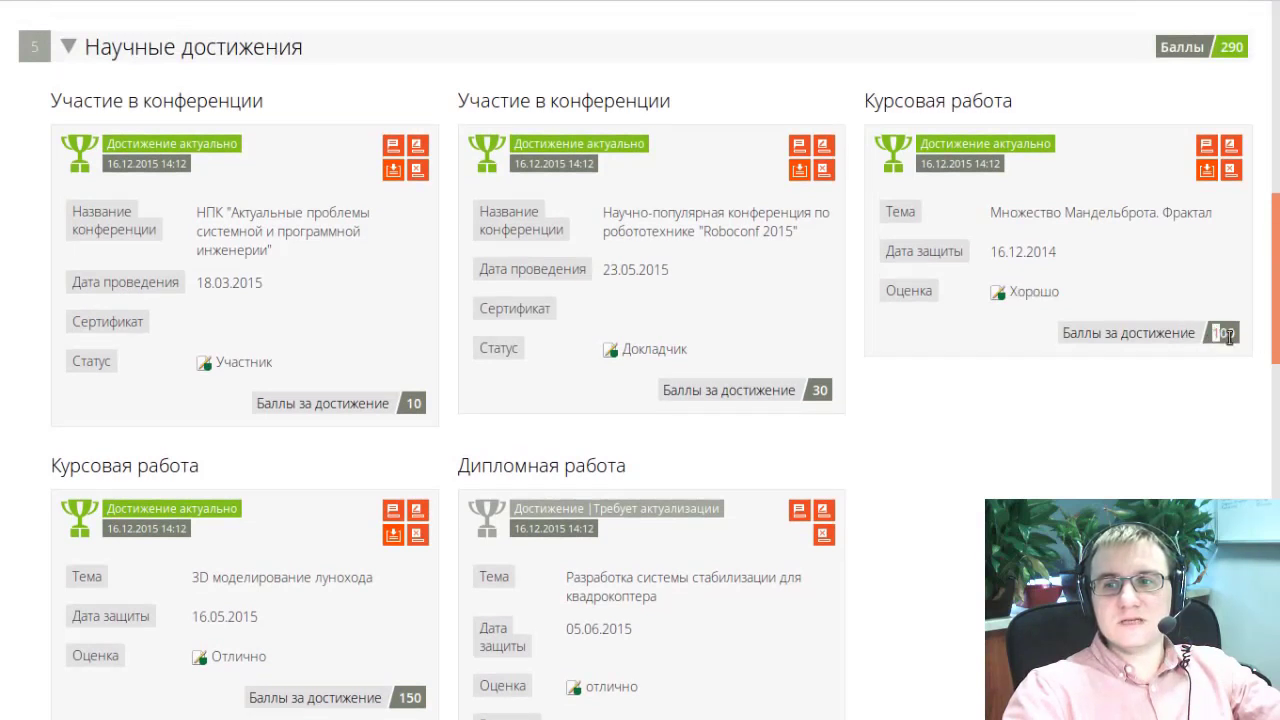
pyautogui.scroll(1, 1240, 340)
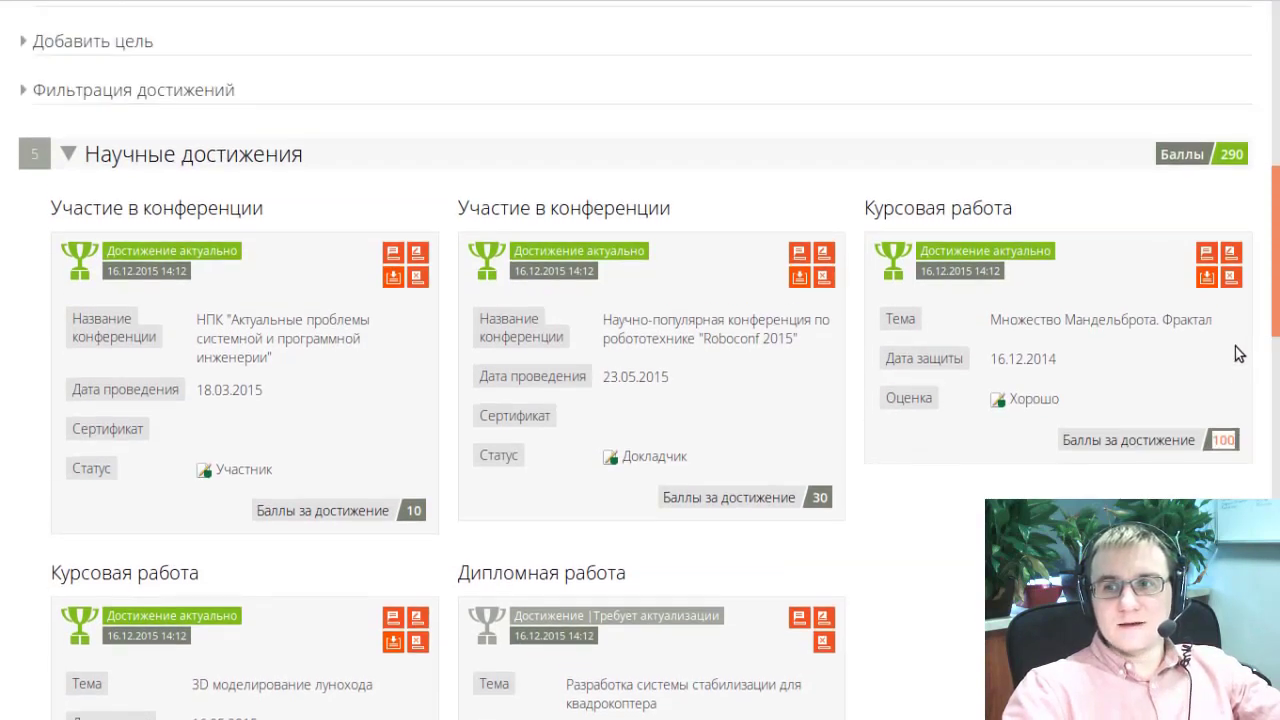
pyautogui.scroll(-2, 783, 443)
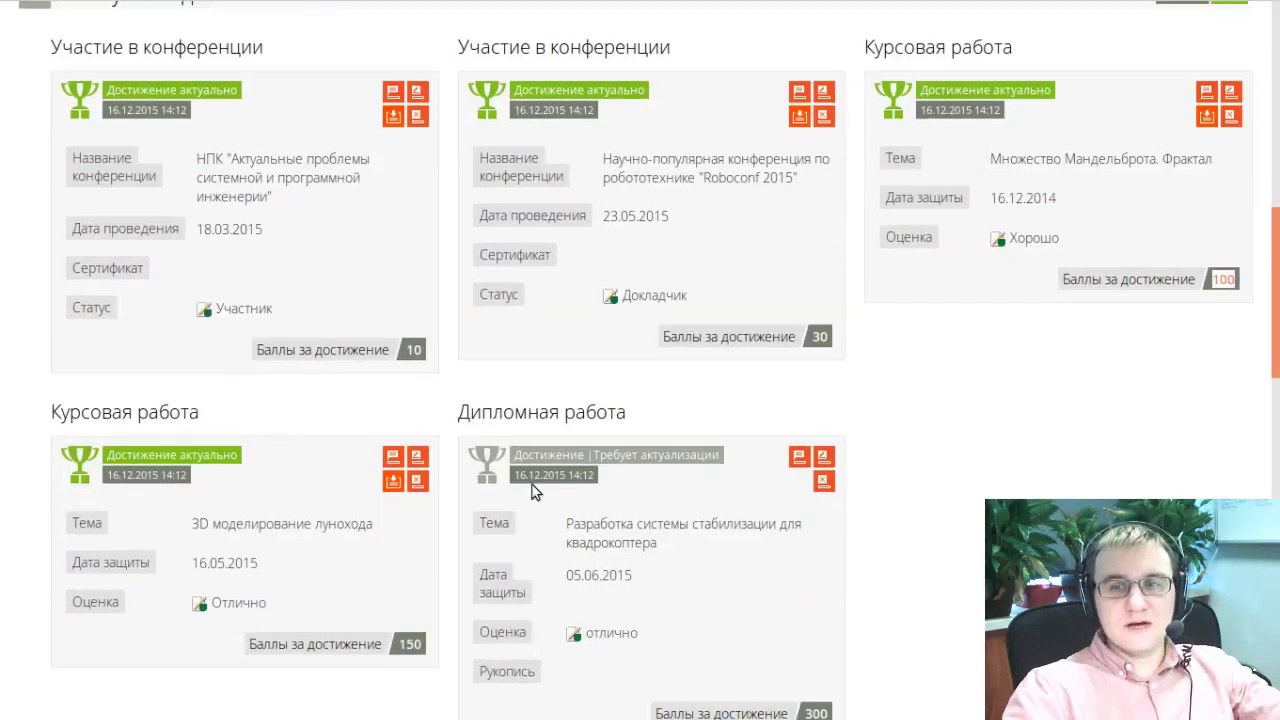
pyautogui.scroll(-2, 534, 491)
pyautogui.scroll(4, 929, 480)
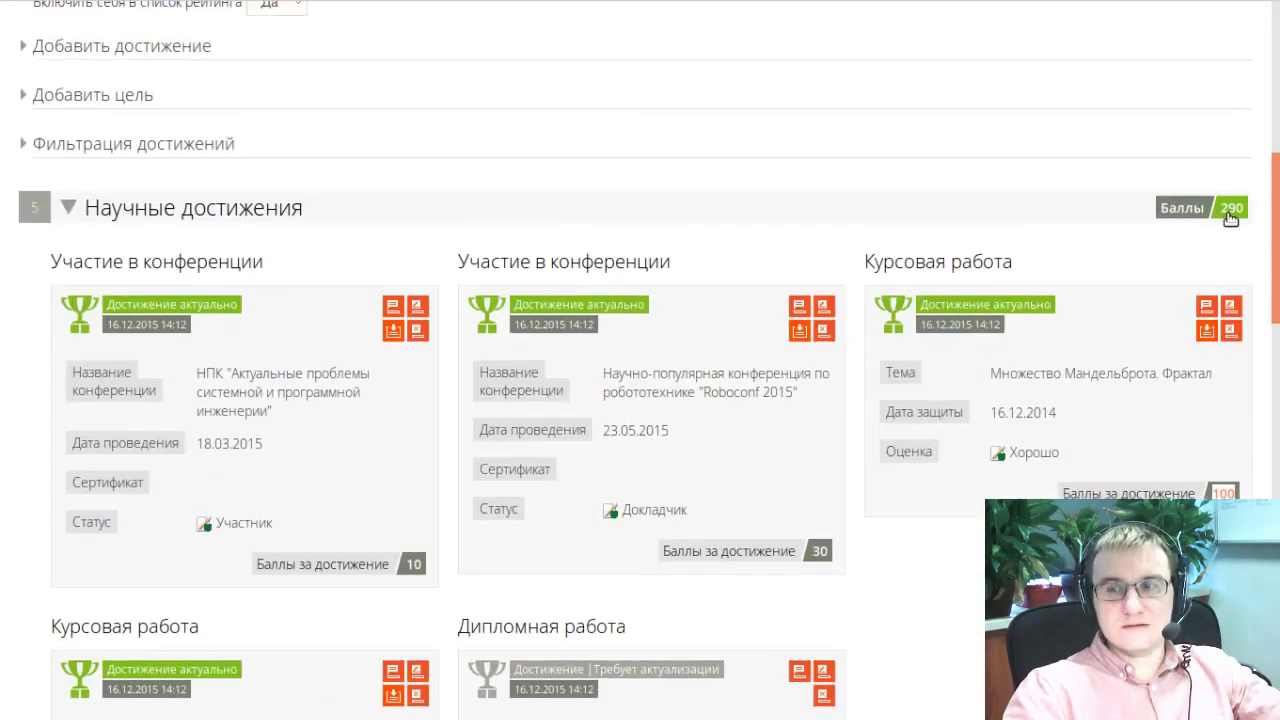
# Step: Open the «Научные достижения» rating and examine the students' places and points under «Рейтинг обучающихся»
pyautogui.click(1230, 210)
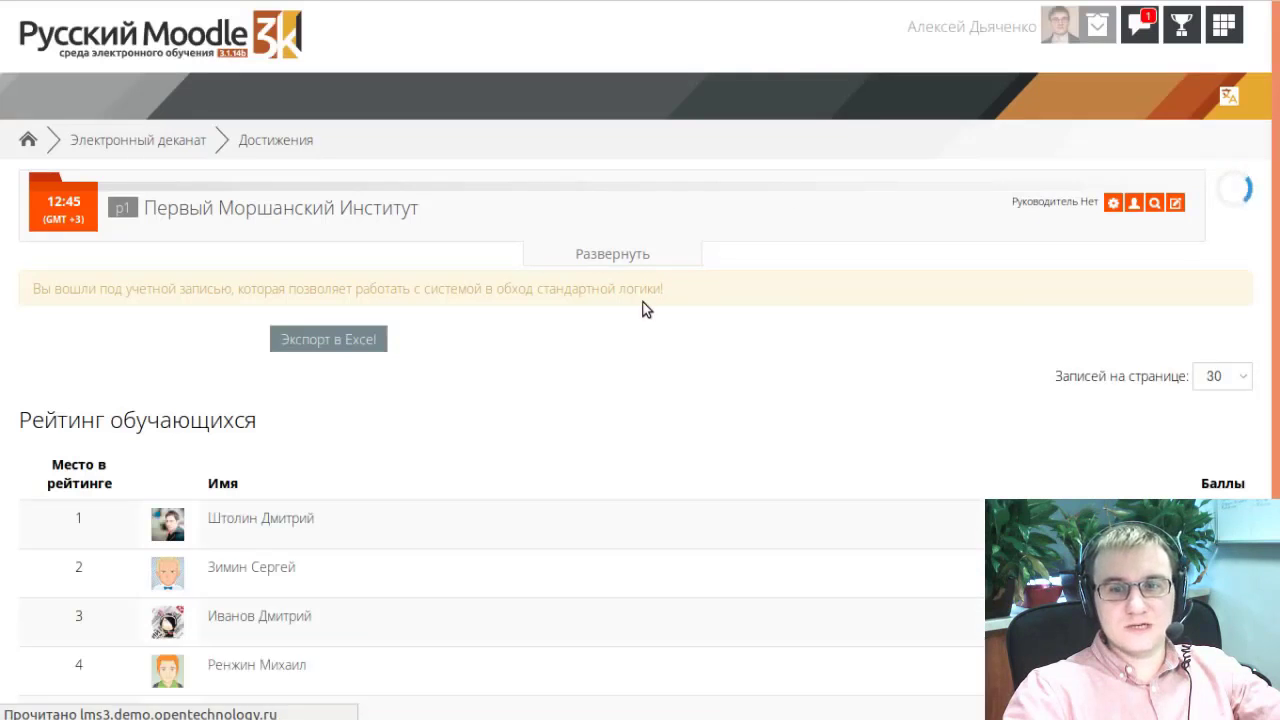
pyautogui.scroll(-2, 645, 306)
pyautogui.scroll(-2, 642, 302)
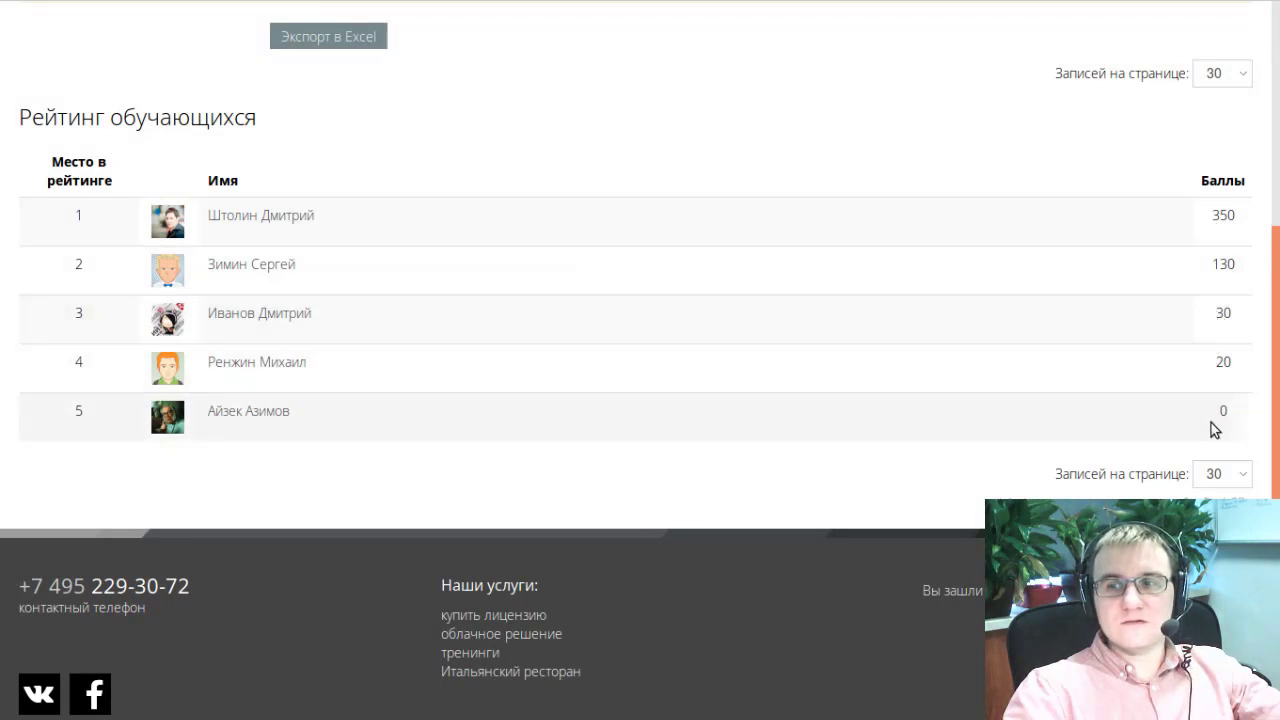
pyautogui.scroll(1, 671, 418)
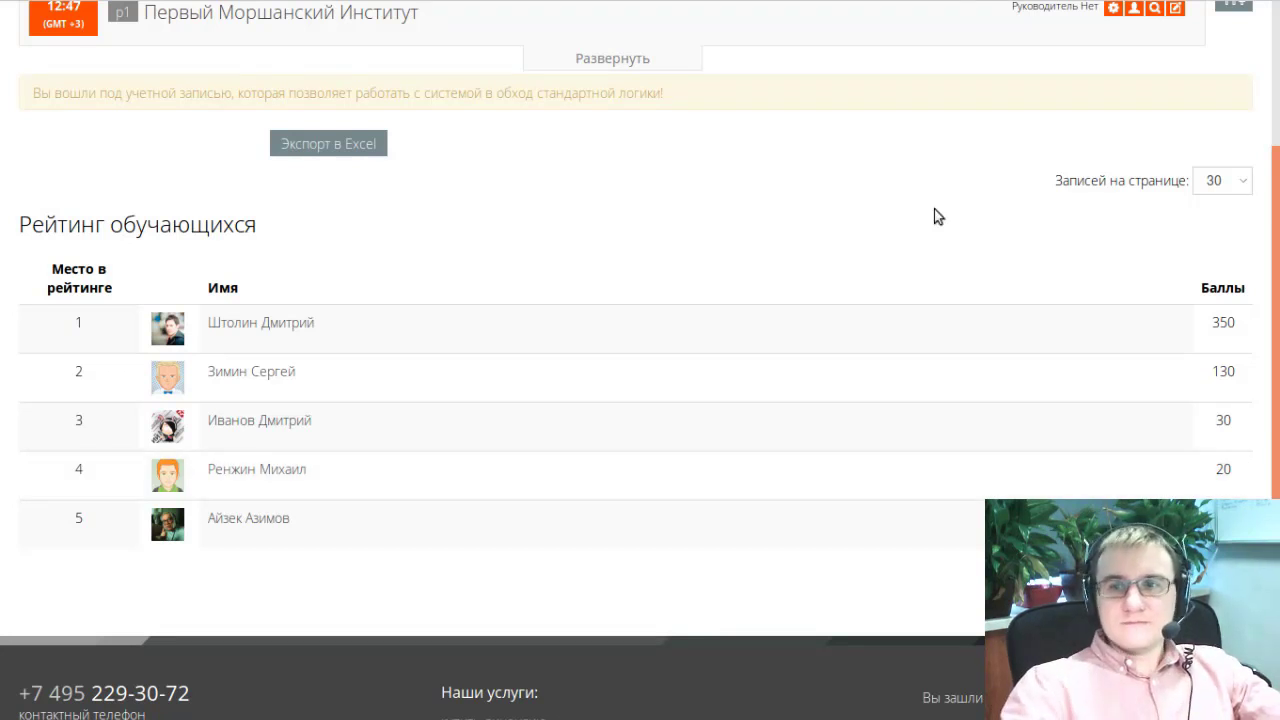
# Step: Return from the student rating to the portfolio page and look over its section rating summaries
pyautogui.hotkey('alt', 'Left')
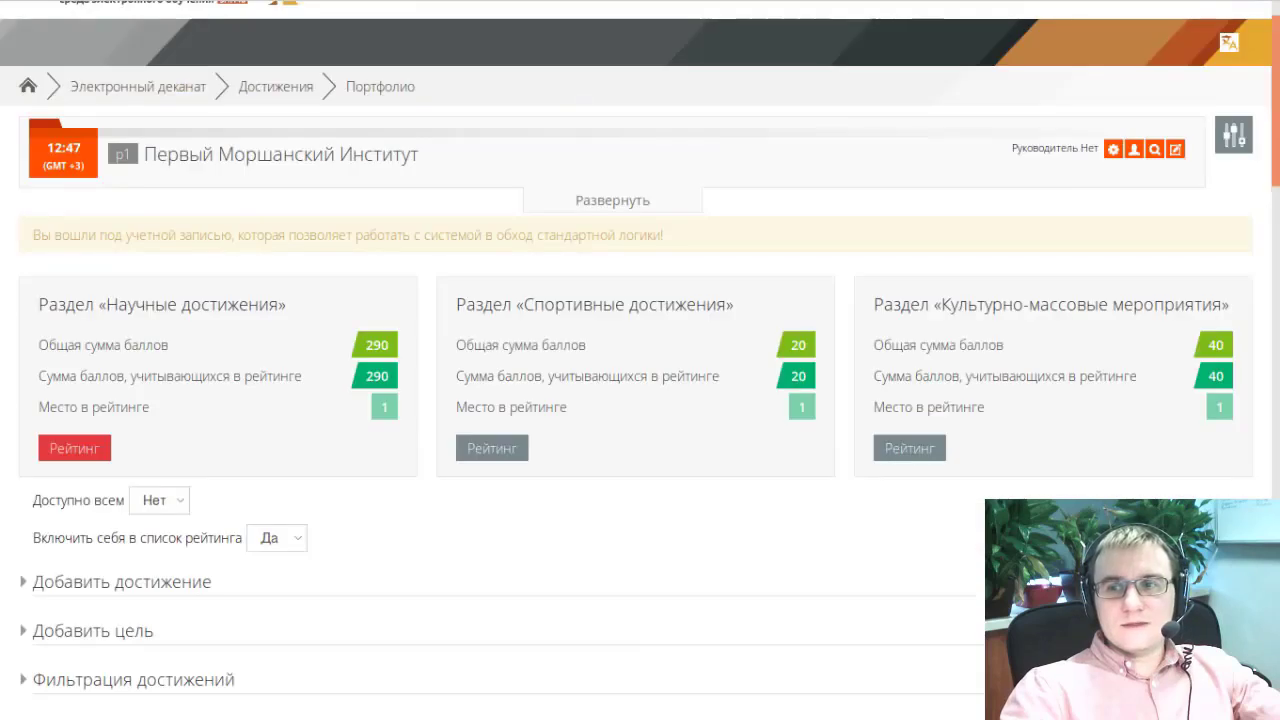
pyautogui.scroll(-3, 700, 324)
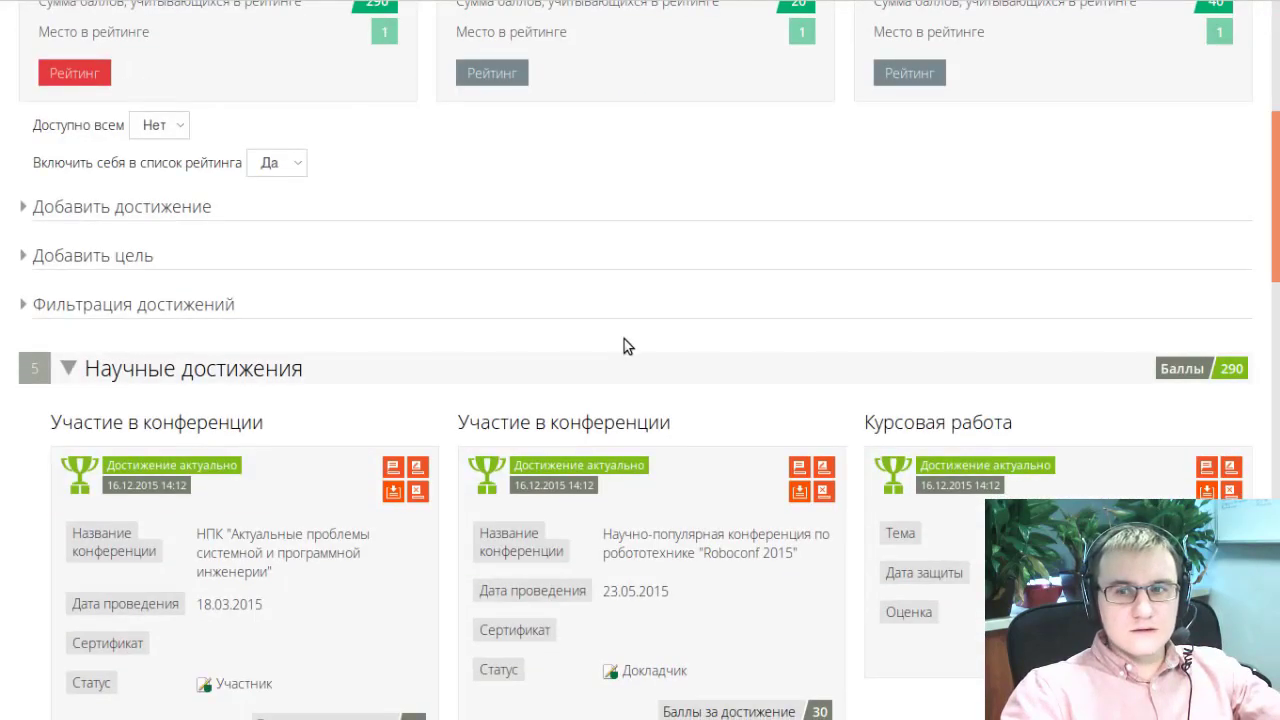
pyautogui.scroll(3, 628, 345)
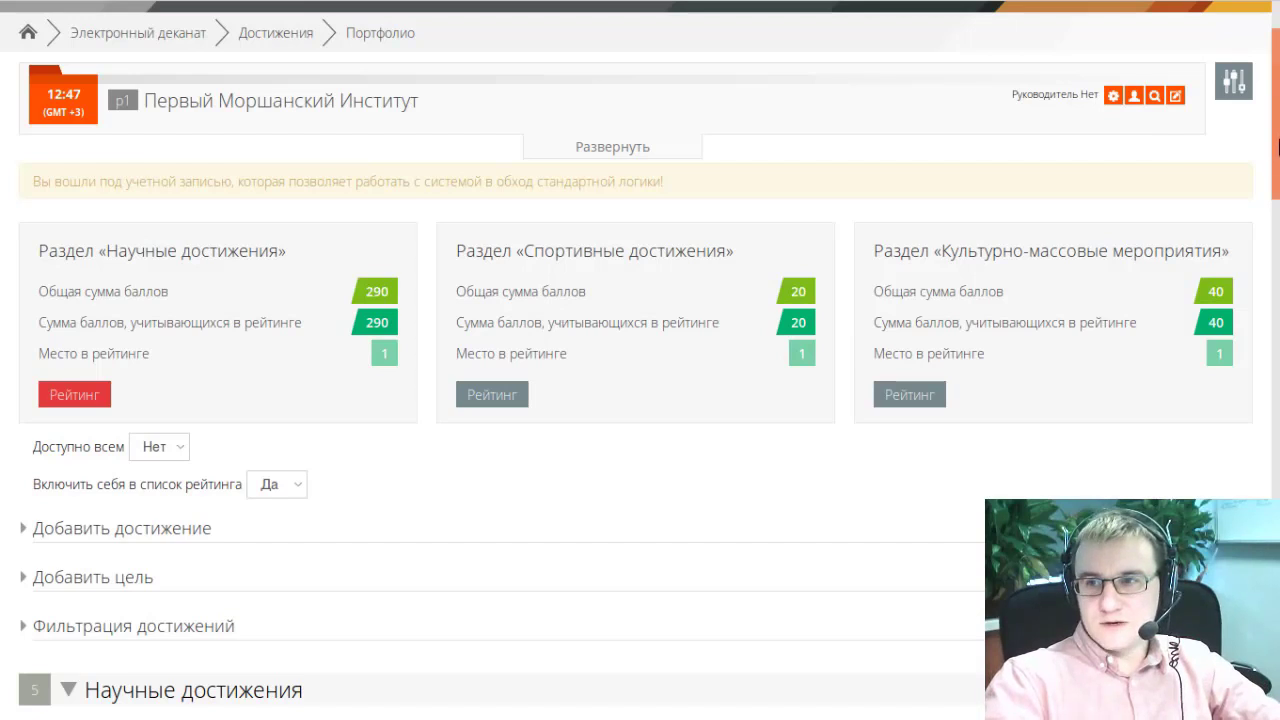
pyautogui.scroll(2, 1262, 122)
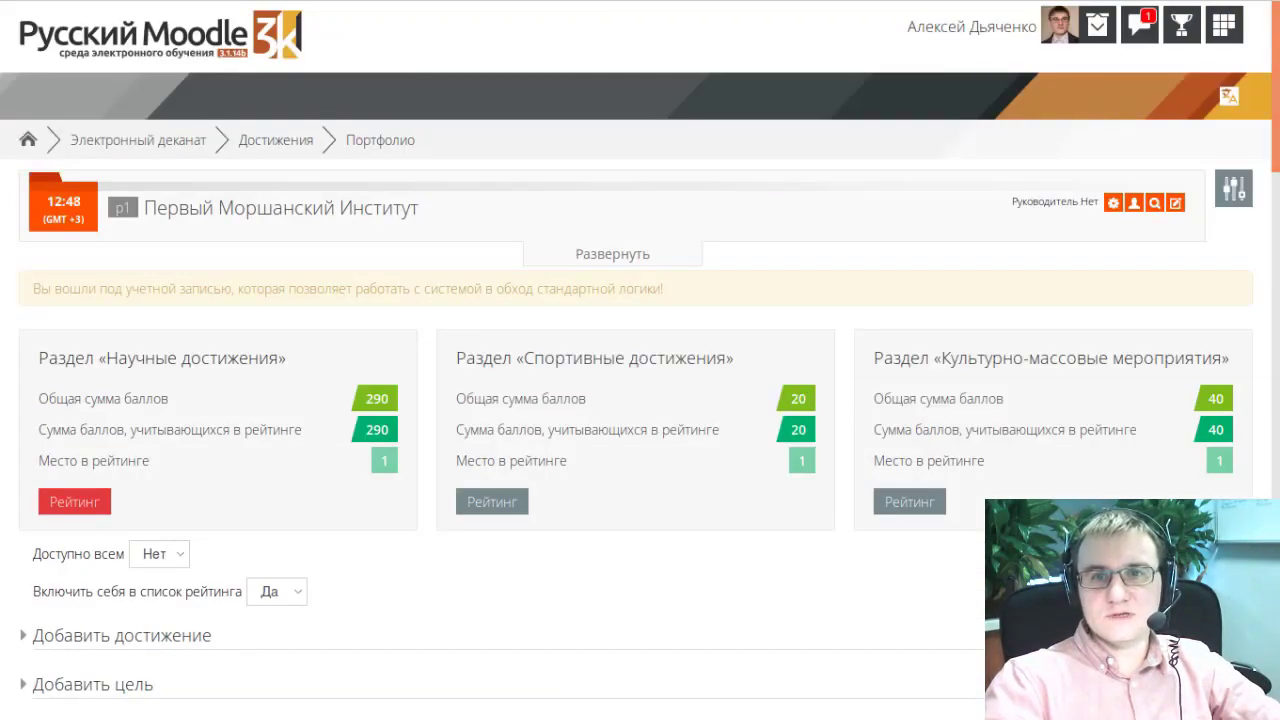
# Step: Sign in to the Русский Moodle 3.1.x demo server with the saved account login and password
pyautogui.click(1181, 26)
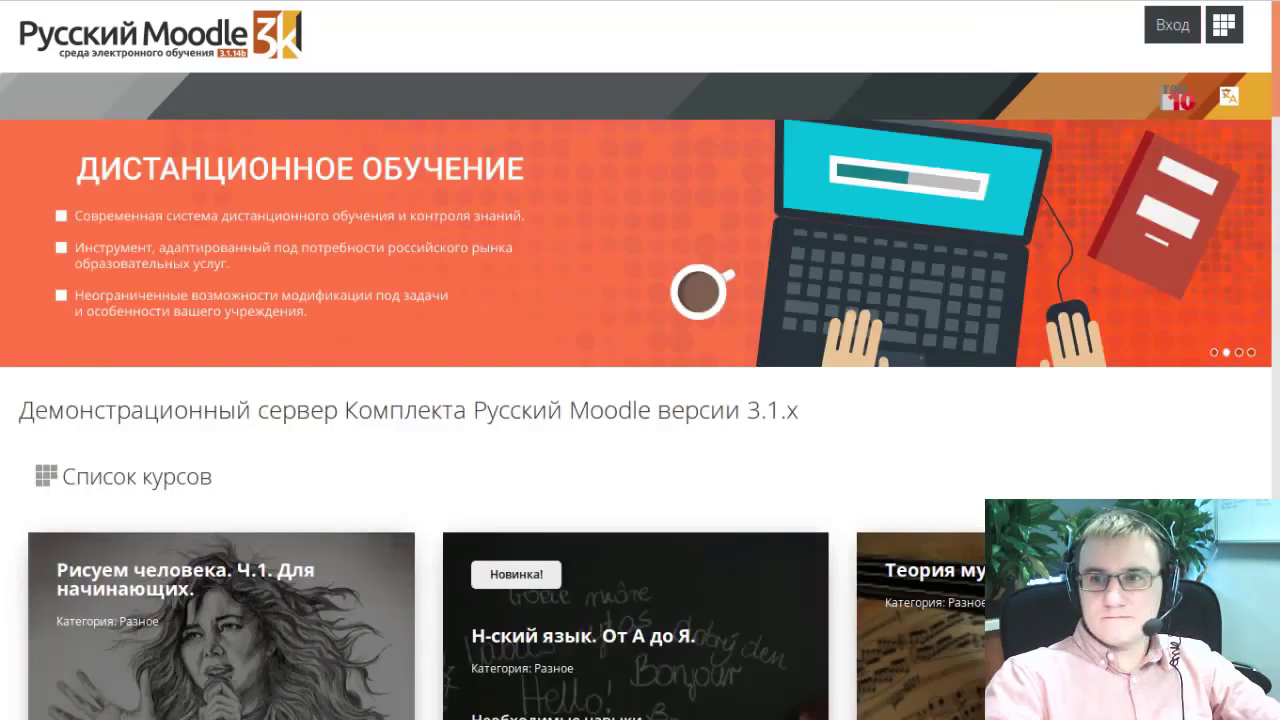
pyautogui.click(1172, 25)
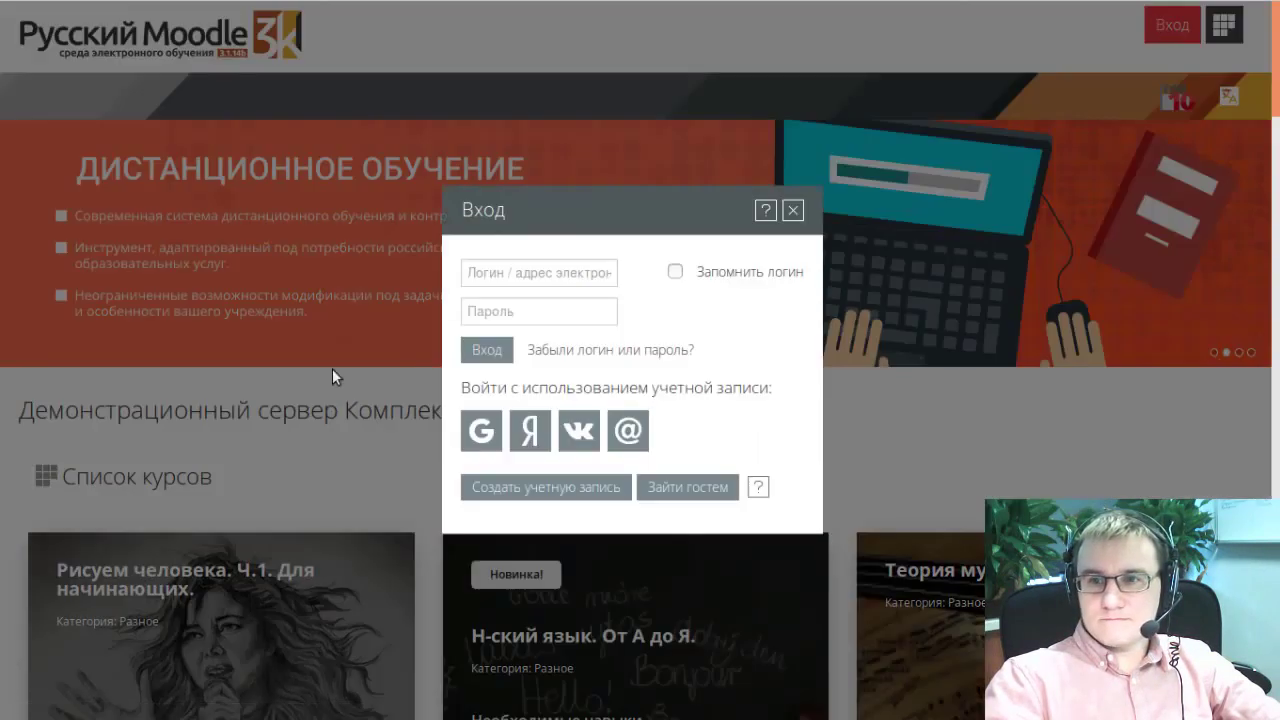
pyautogui.click(600, 278)
pyautogui.click(531, 303)
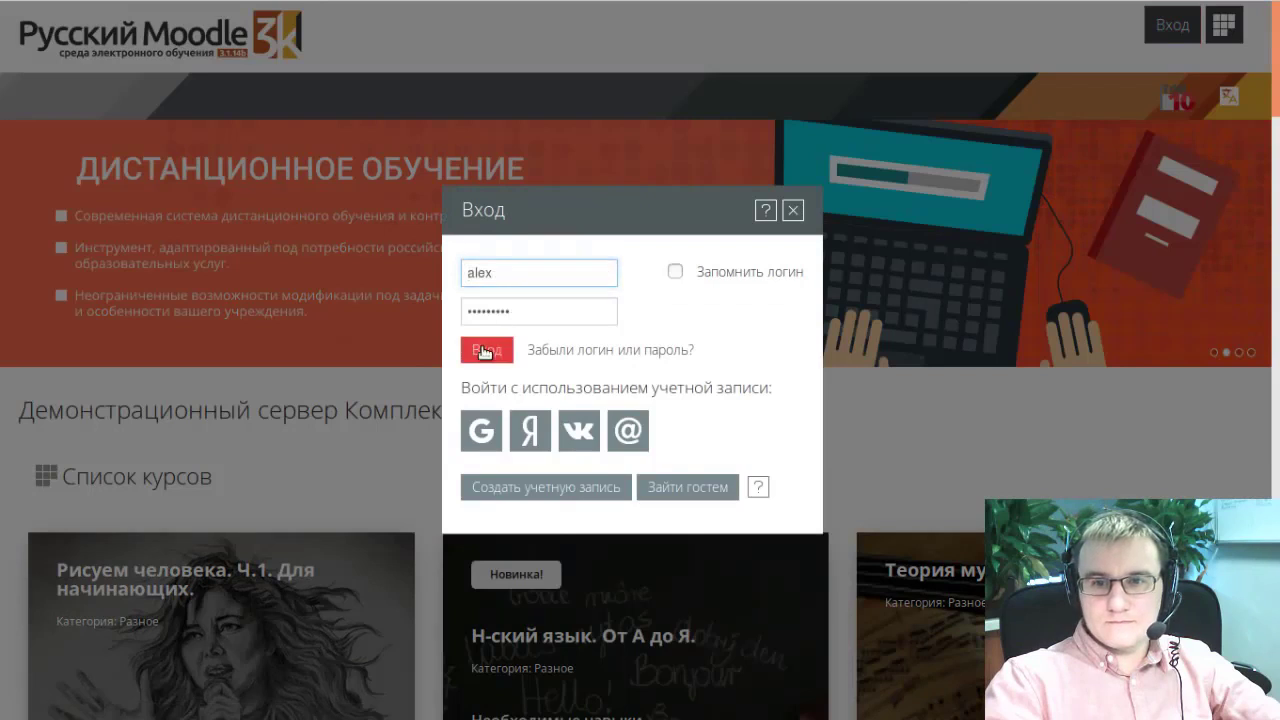
pyautogui.click(485, 352)
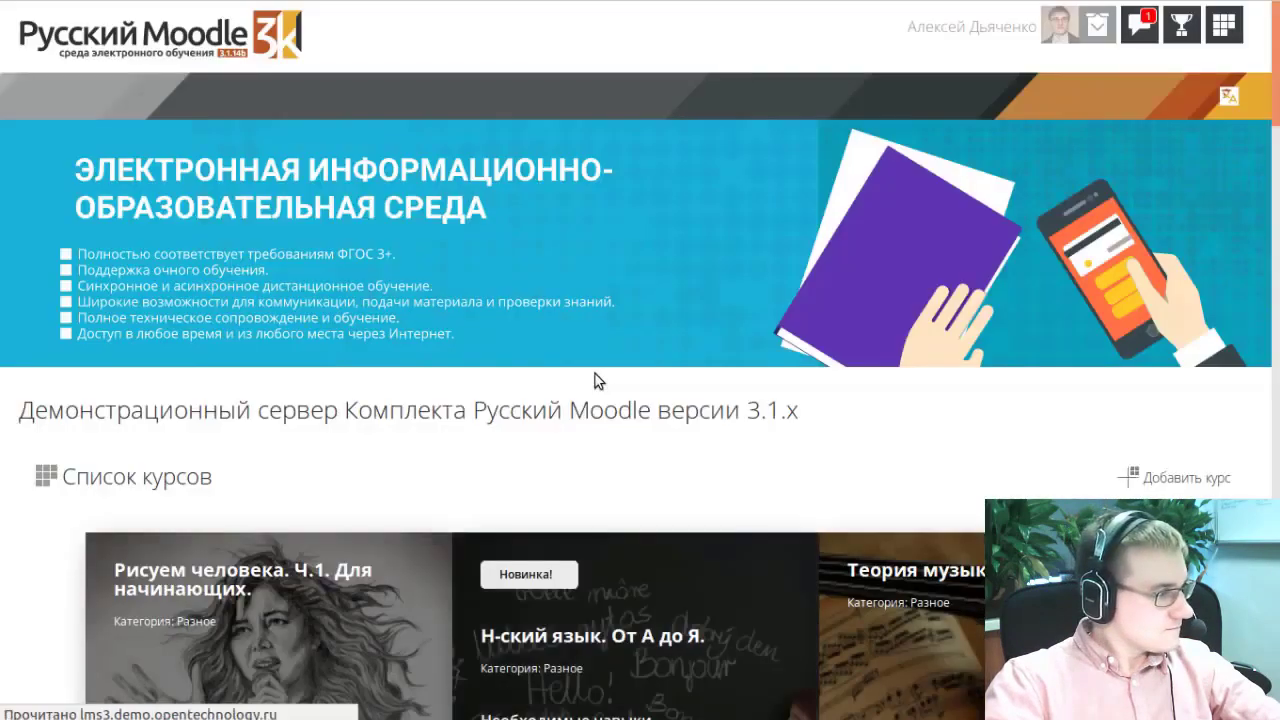
# Step: Look over the demo server's course list and open the account's personal dashboard «Личный кабинет»
pyautogui.scroll(-4, 366, 386)
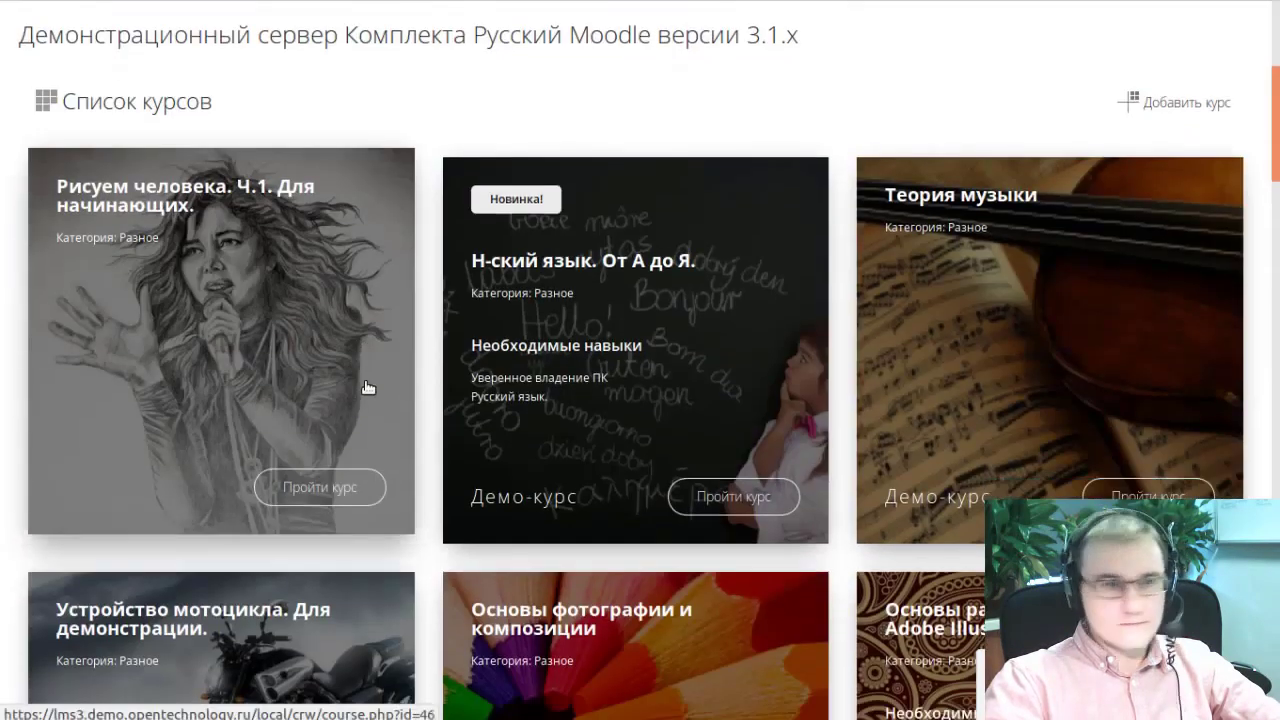
pyautogui.scroll(-1, 1063, 366)
pyautogui.scroll(3, 965, 326)
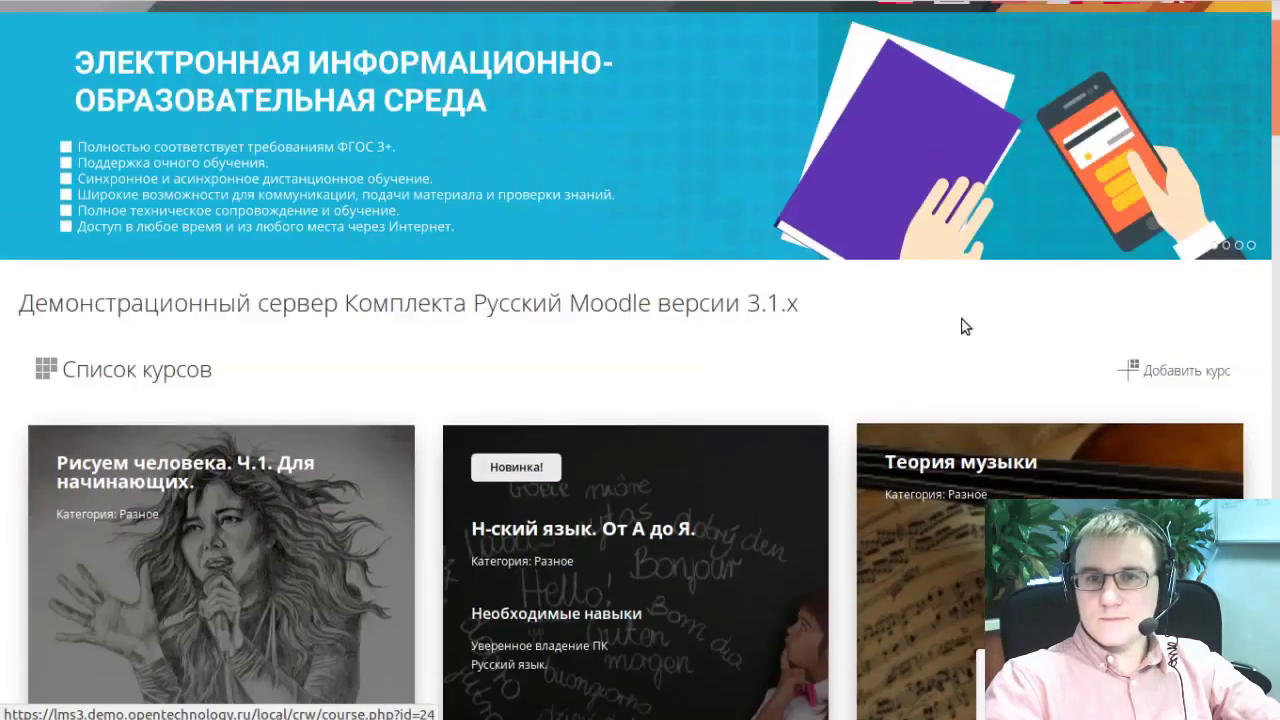
pyautogui.scroll(2, 965, 326)
pyautogui.click(1060, 25)
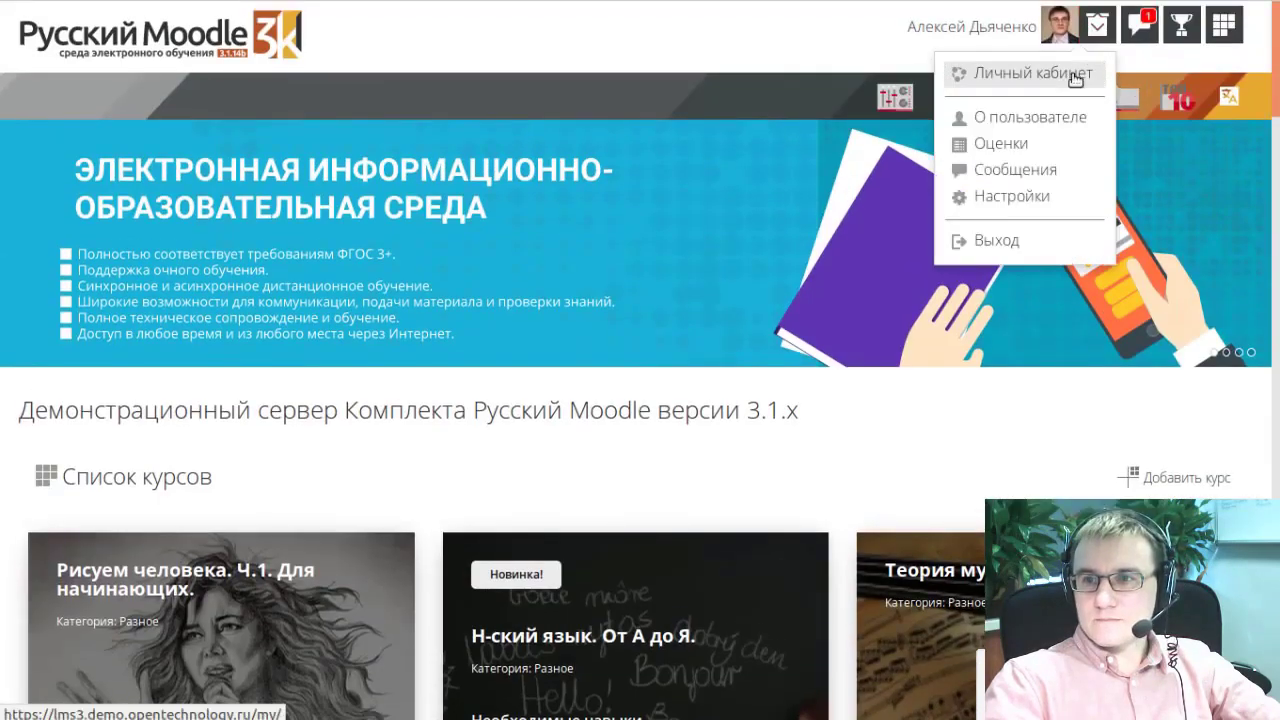
pyautogui.click(1073, 75)
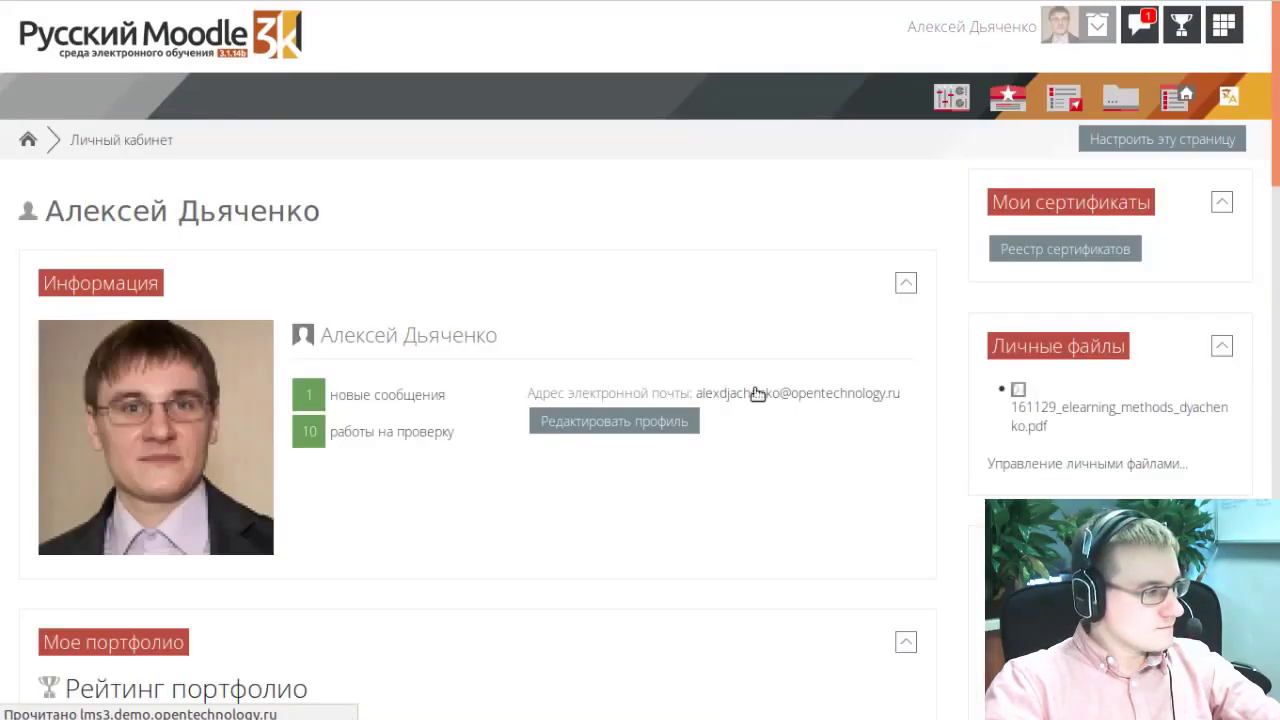
# Step: From the «Я изучаю» list, open «Устройство мотоцикла. Для демонстрации.», «Основы фотографии и композиции» and «Основы работы в программе Adobe Illustrator» in separate tabs
pyautogui.scroll(-3, 702, 385)
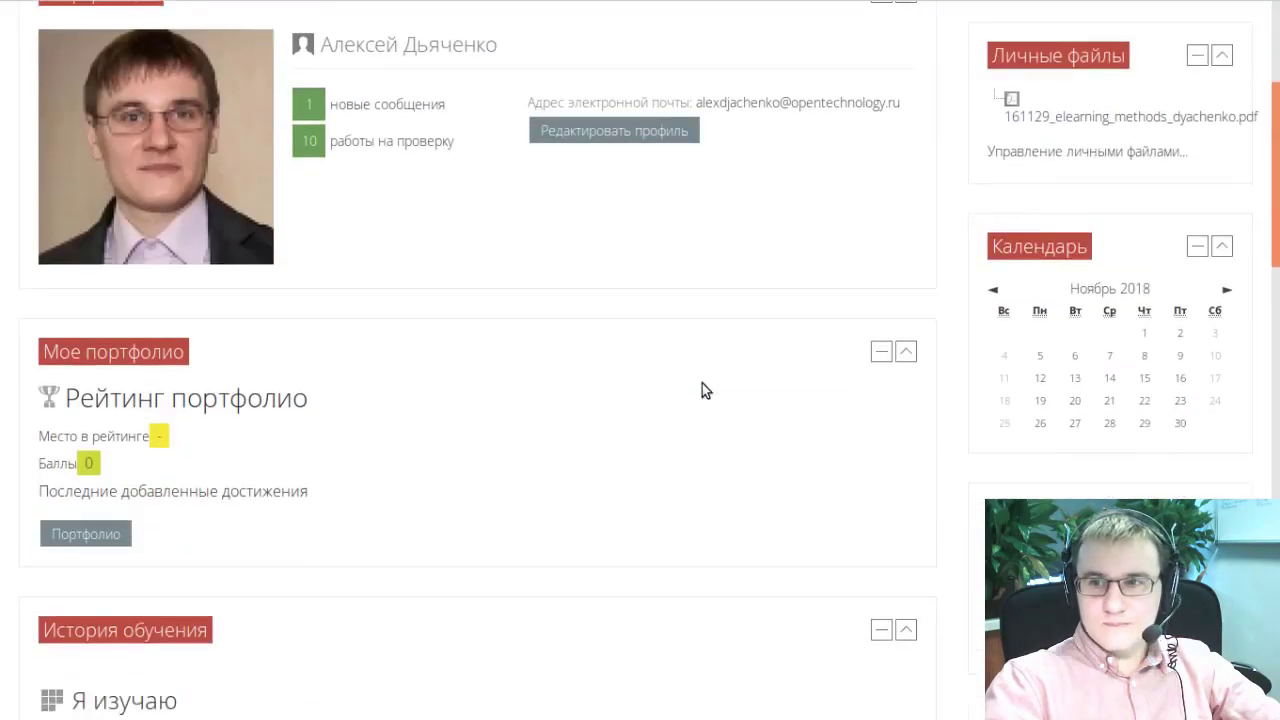
pyautogui.scroll(-9, 700, 390)
pyautogui.scroll(1, 216, 283)
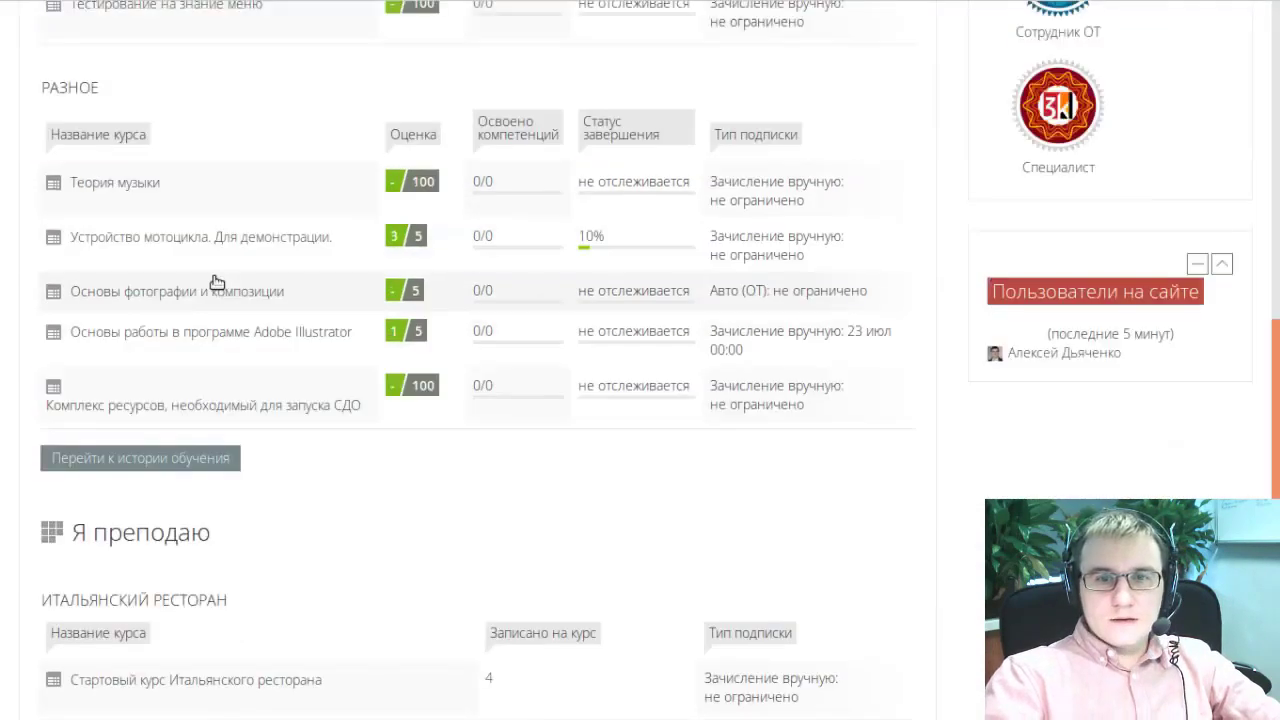
pyautogui.scroll(2, 216, 283)
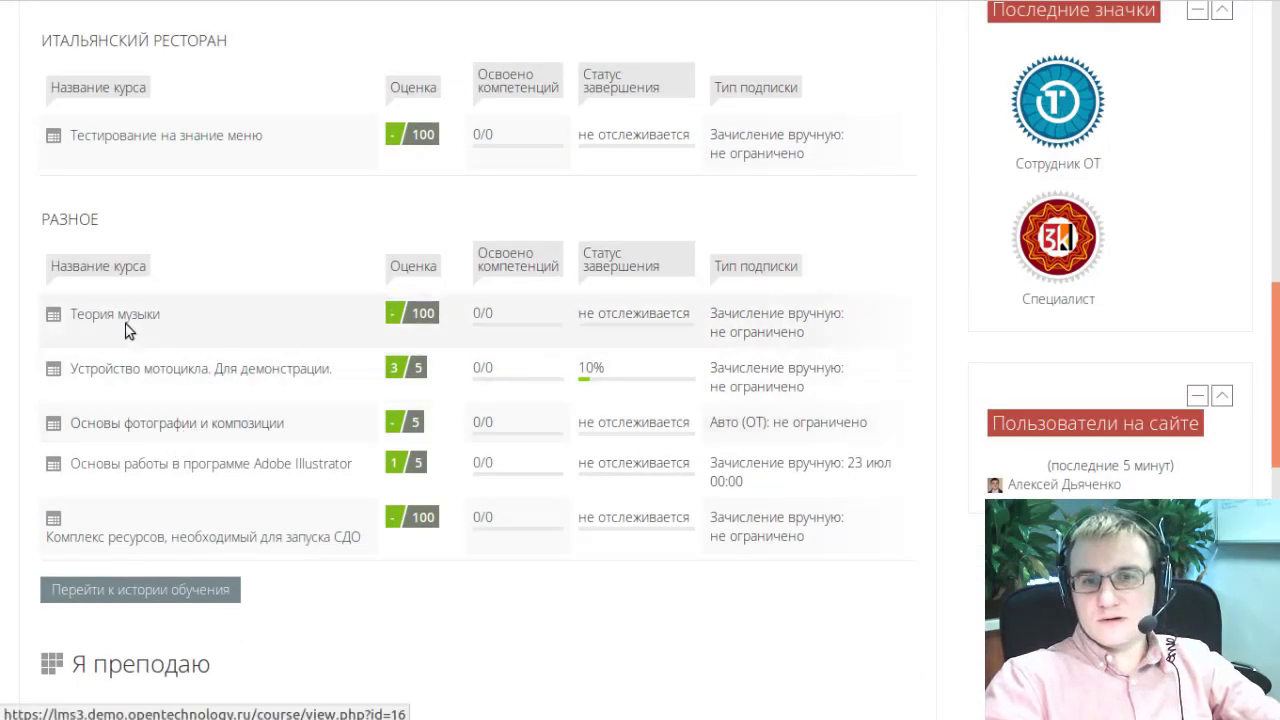
pyautogui.click(183, 370)
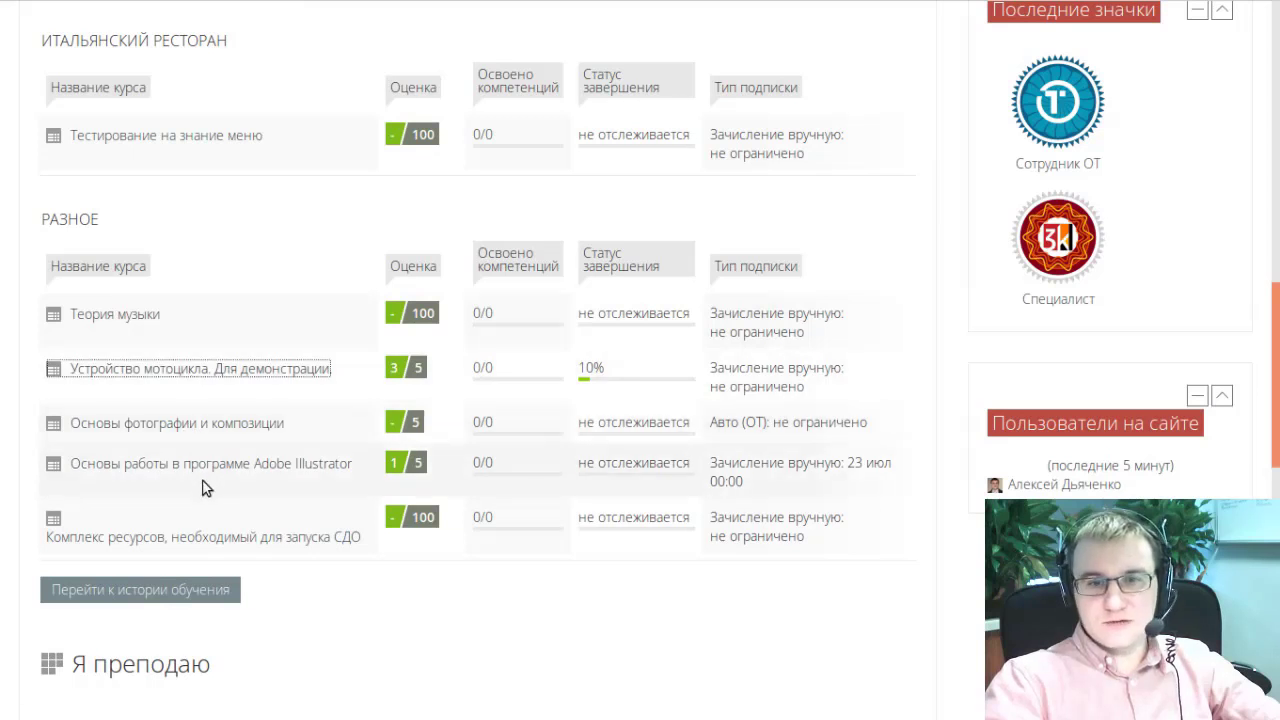
pyautogui.click(209, 427)
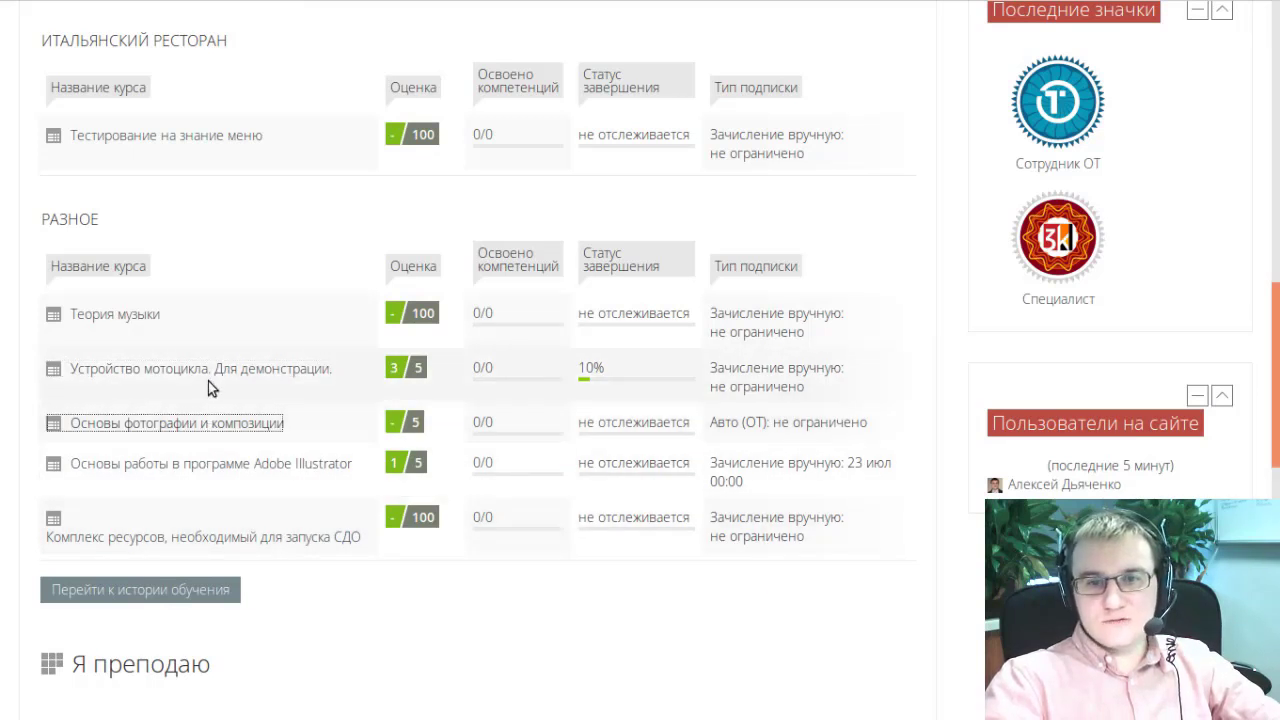
pyautogui.click(250, 448)
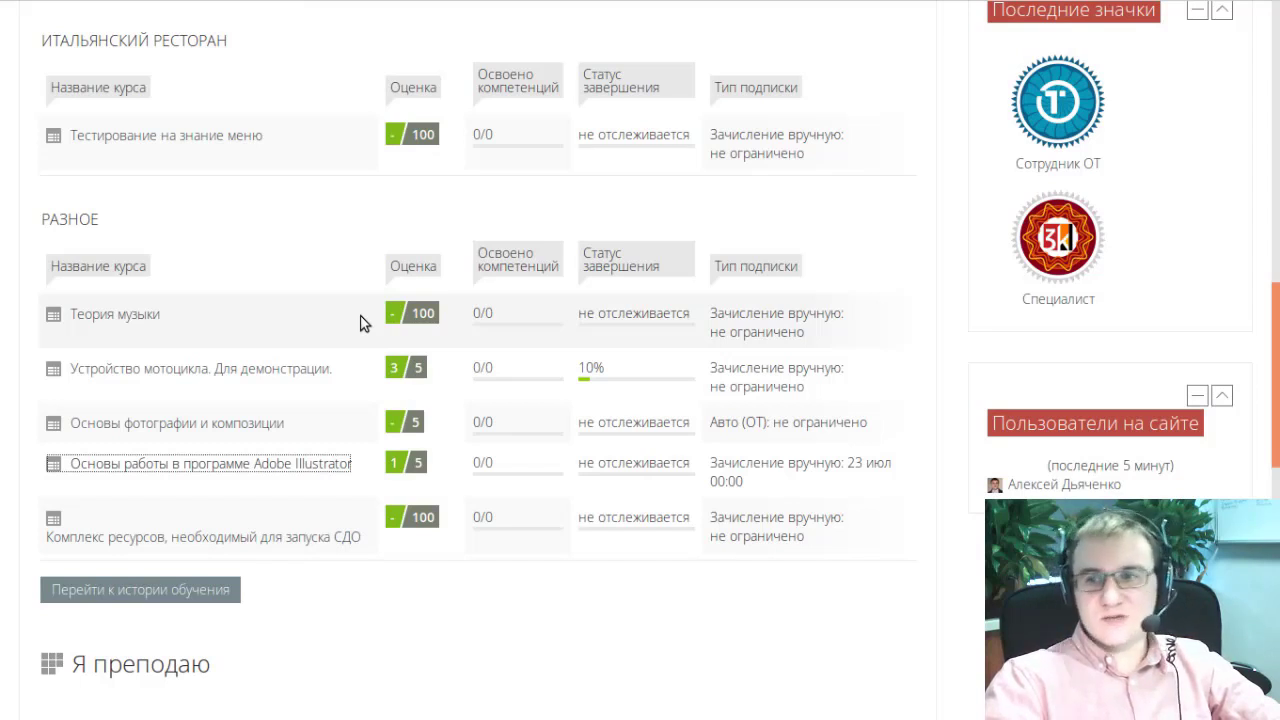
# Step: Return to the home page, open the description of «Рисуем человека. Ч.1. Для начинающих.» and enter that course
pyautogui.scroll(15, 261, 322)
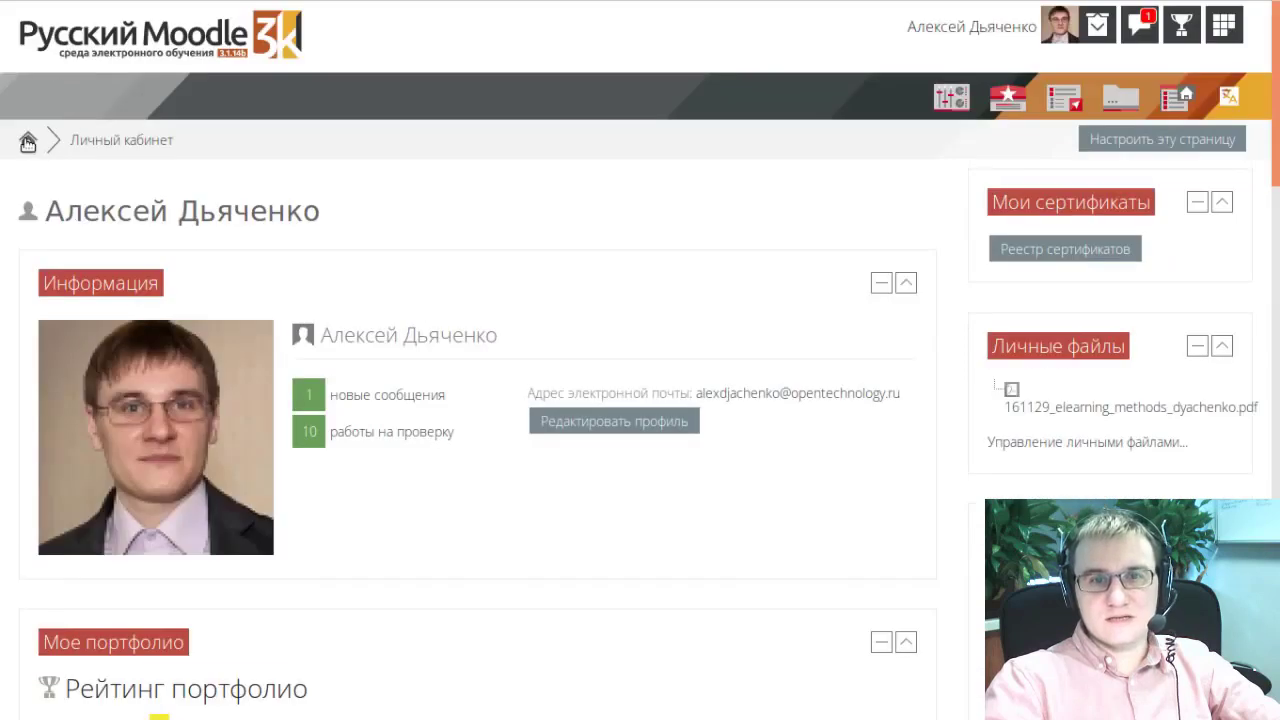
pyautogui.click(28, 139)
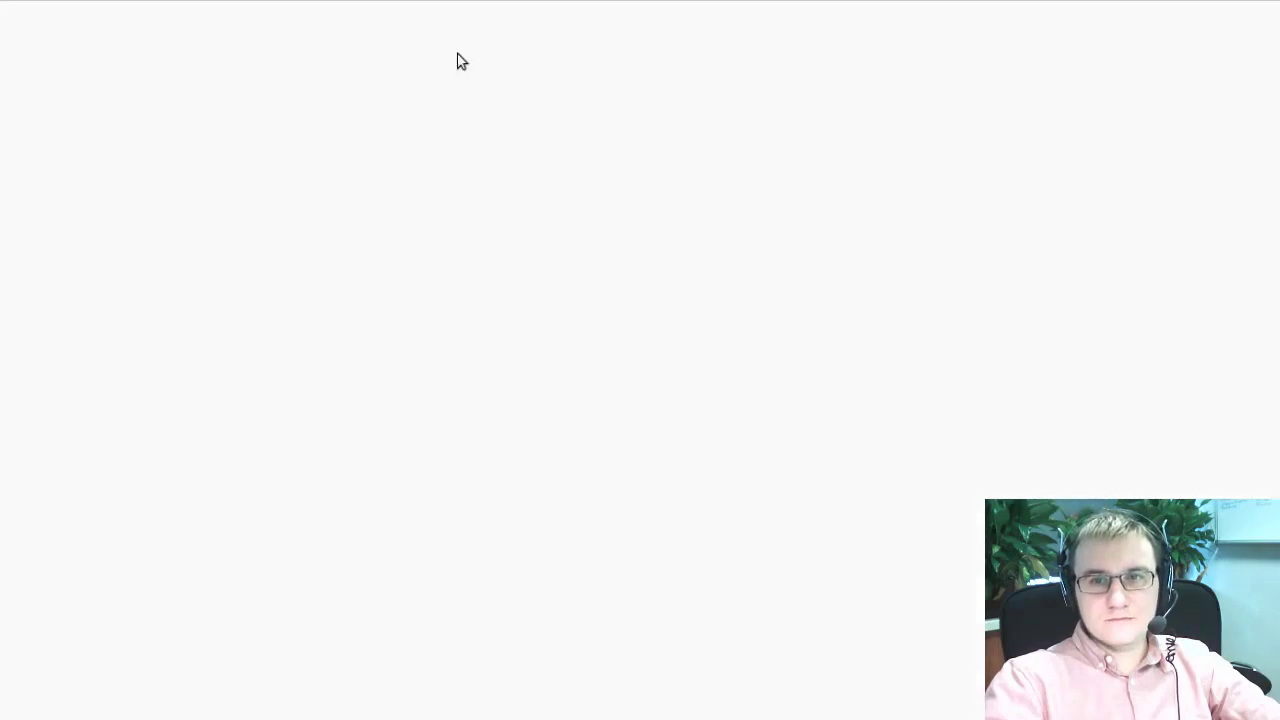
pyautogui.scroll(-3, 417, 371)
pyautogui.scroll(-1, 417, 372)
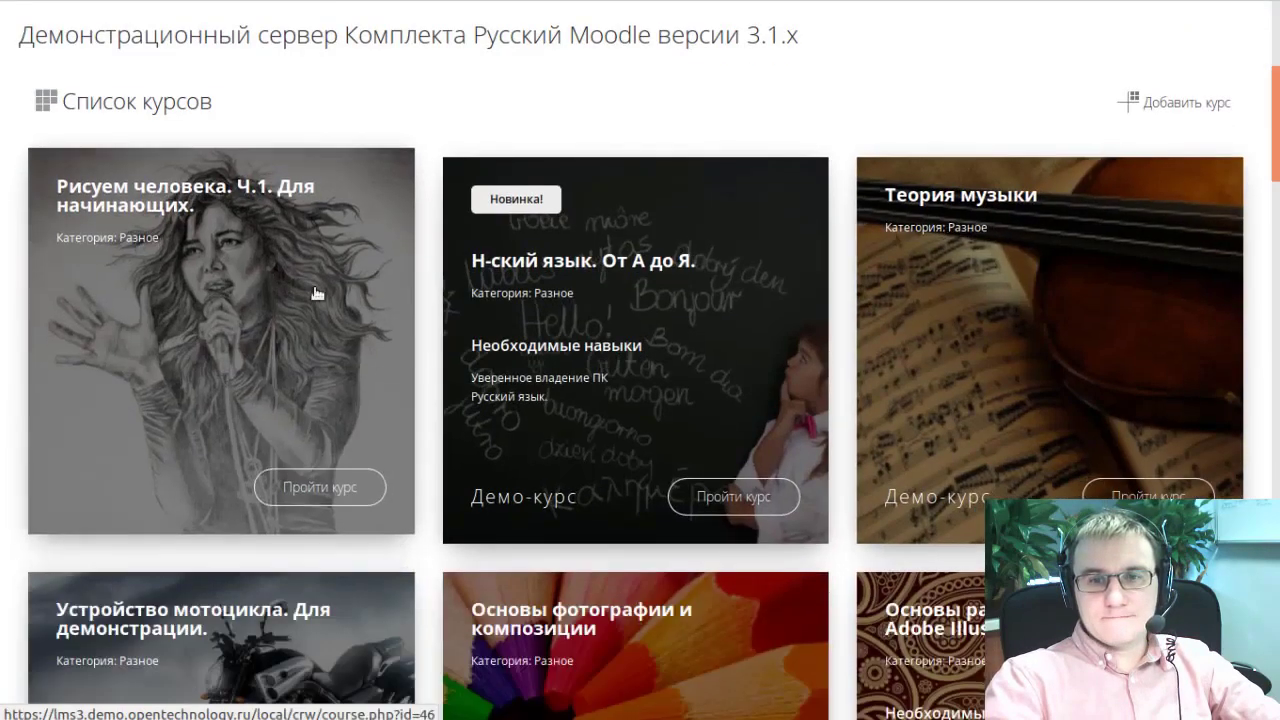
pyautogui.click(300, 275)
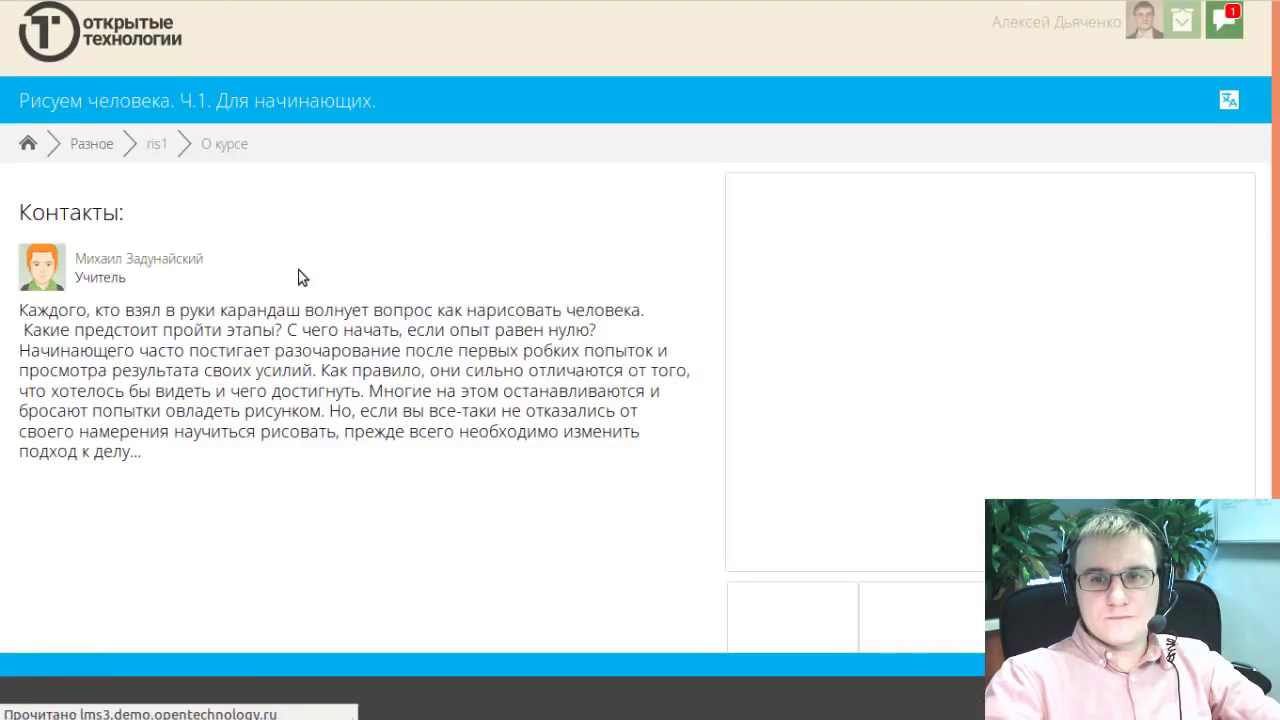
pyautogui.scroll(-3, 122, 570)
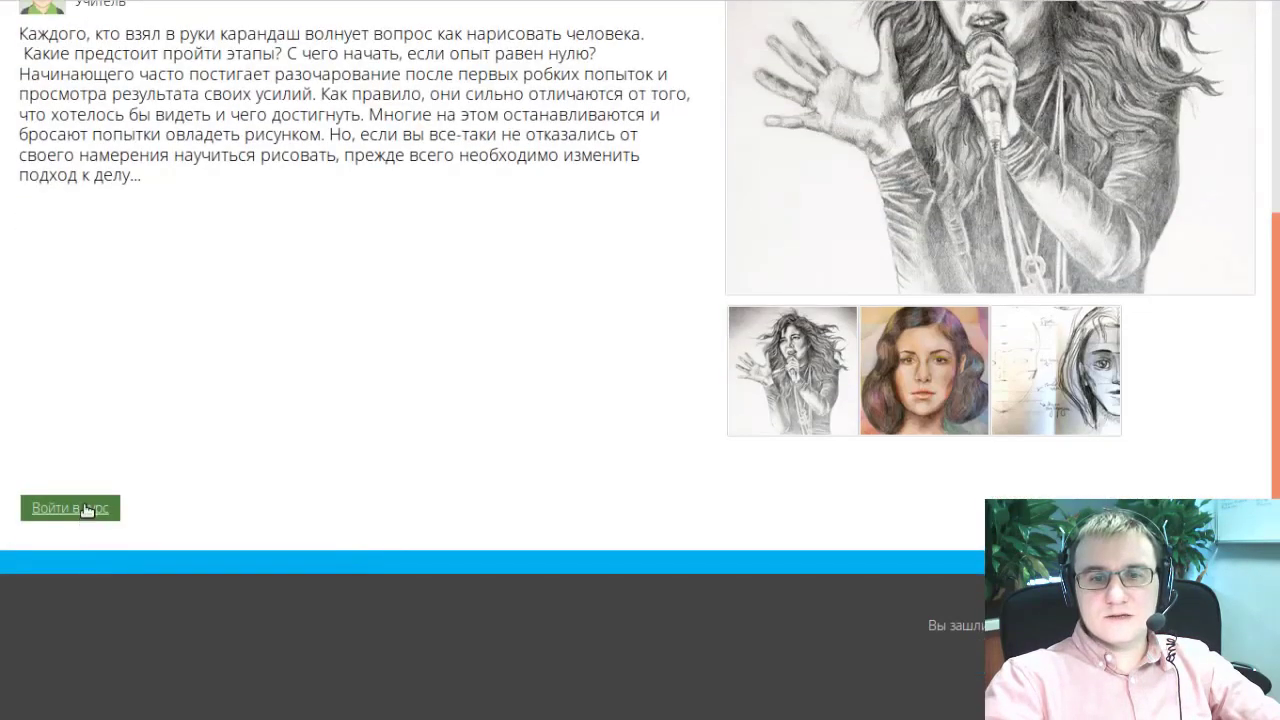
pyautogui.click(85, 510)
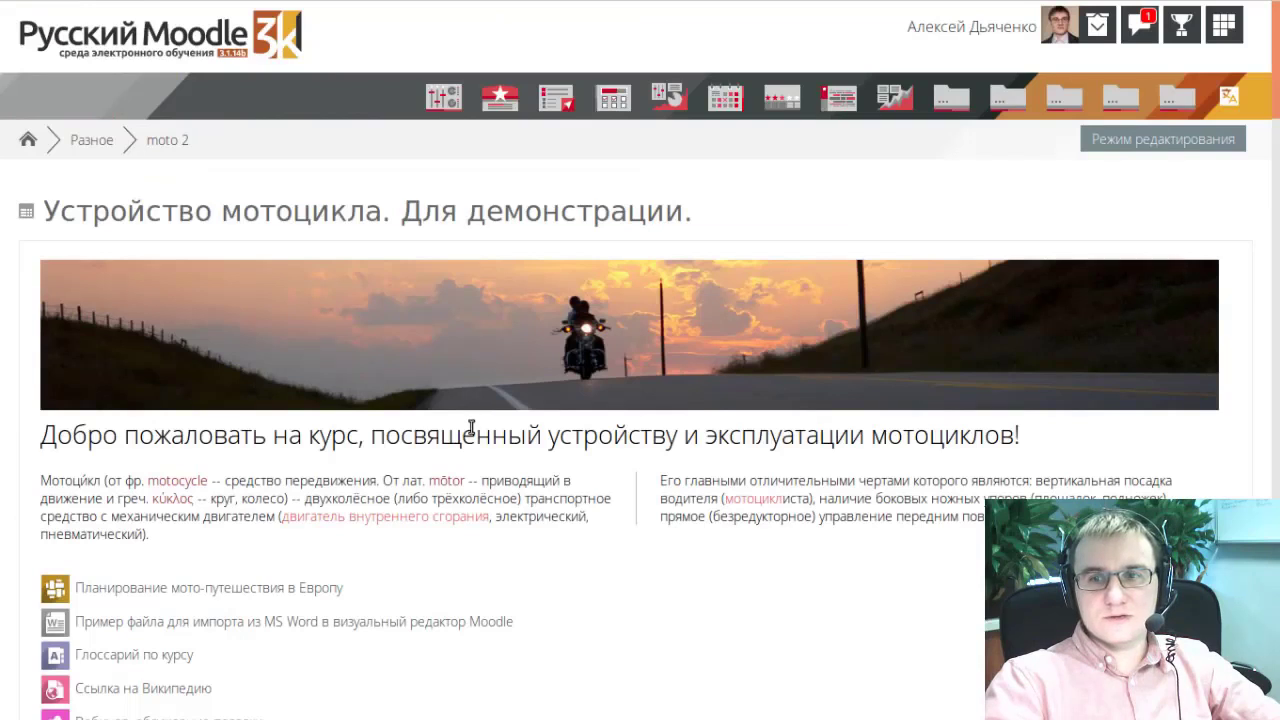
# Step: Look over the introduction and topic layout of the course «Устройство мотоцикла. Для демонстрации.»
pyautogui.scroll(-4, 466, 420)
pyautogui.scroll(-4, 463, 444)
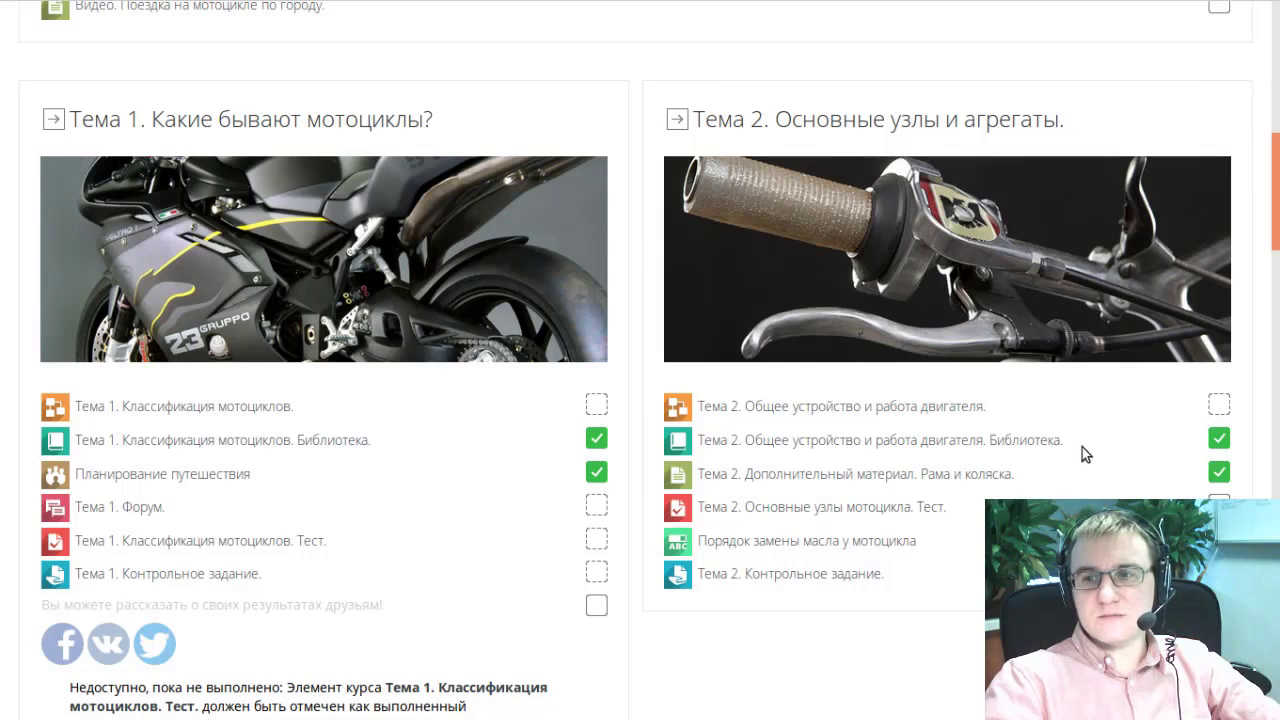
pyautogui.scroll(8, 1081, 447)
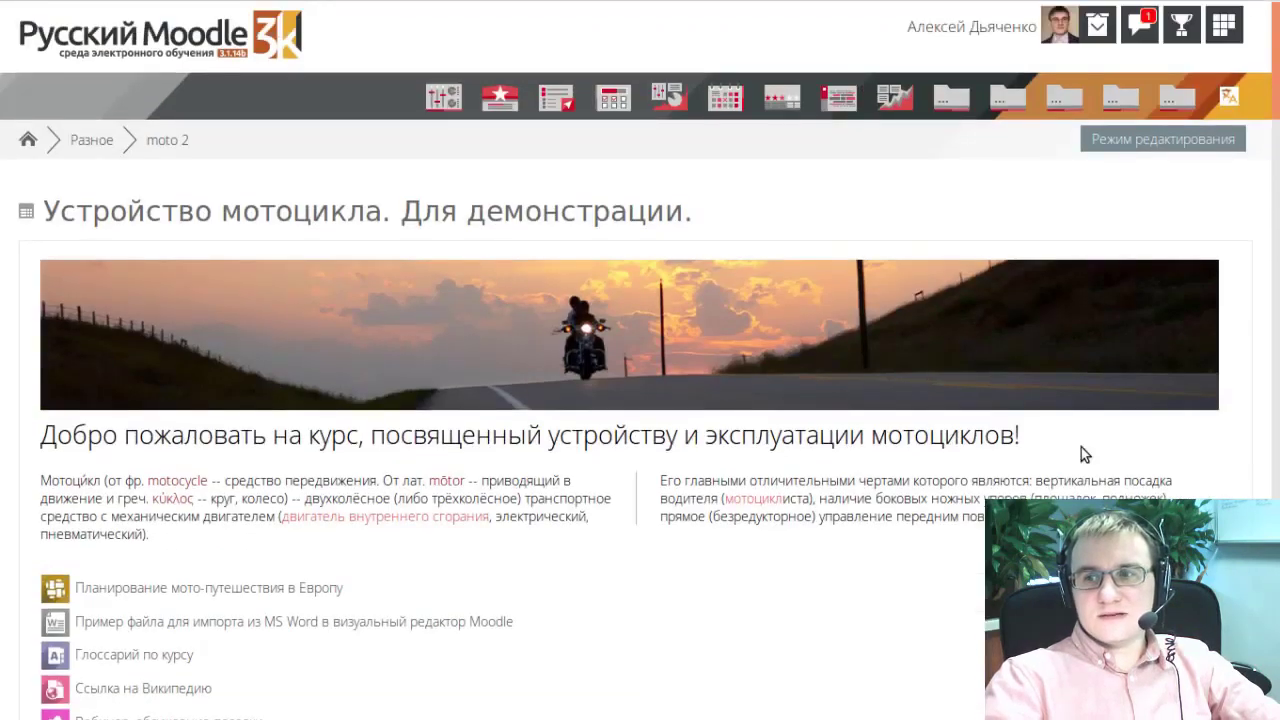
pyautogui.scroll(-1, 1081, 447)
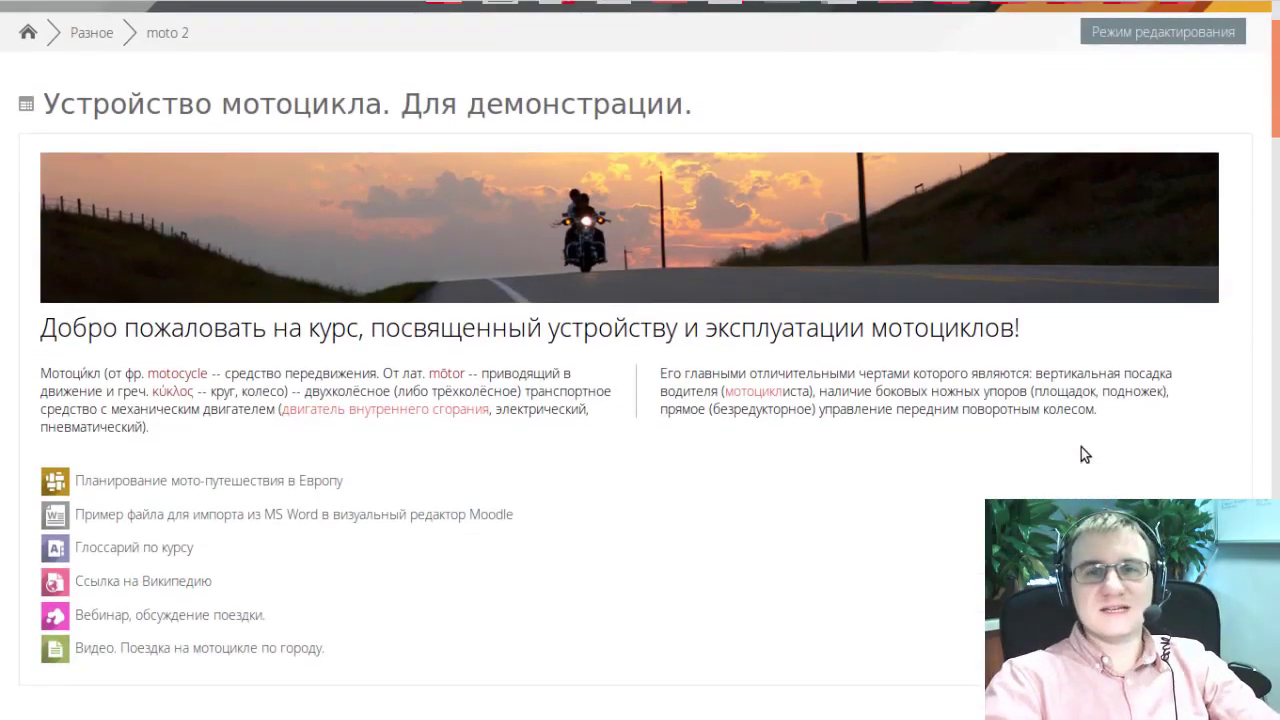
pyautogui.scroll(1, 1081, 447)
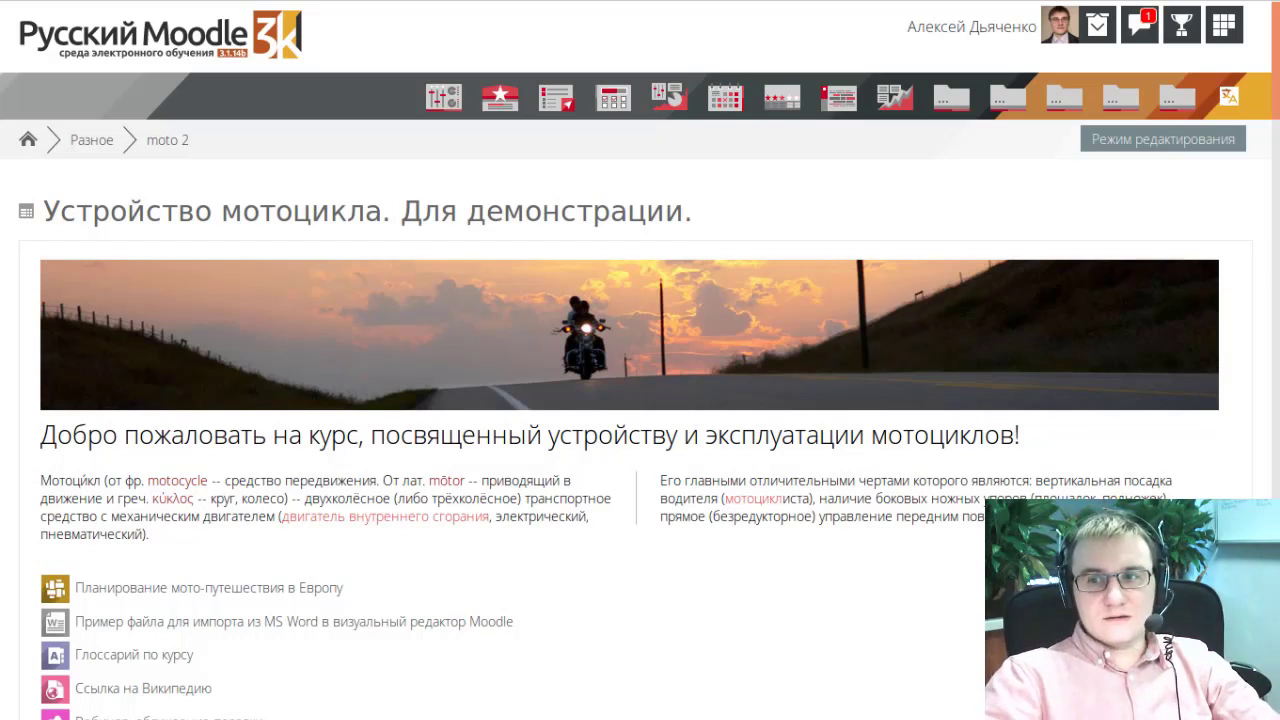
pyautogui.scroll(-3, 1124, 497)
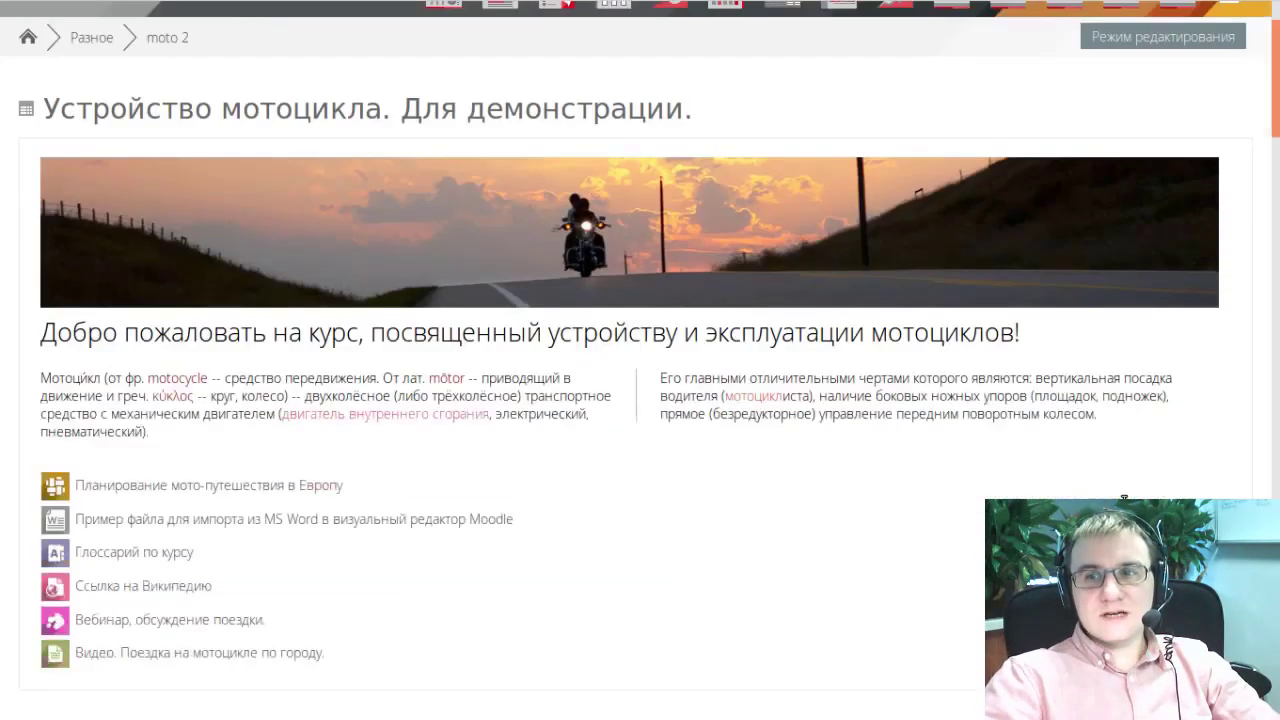
pyautogui.scroll(3, 1124, 497)
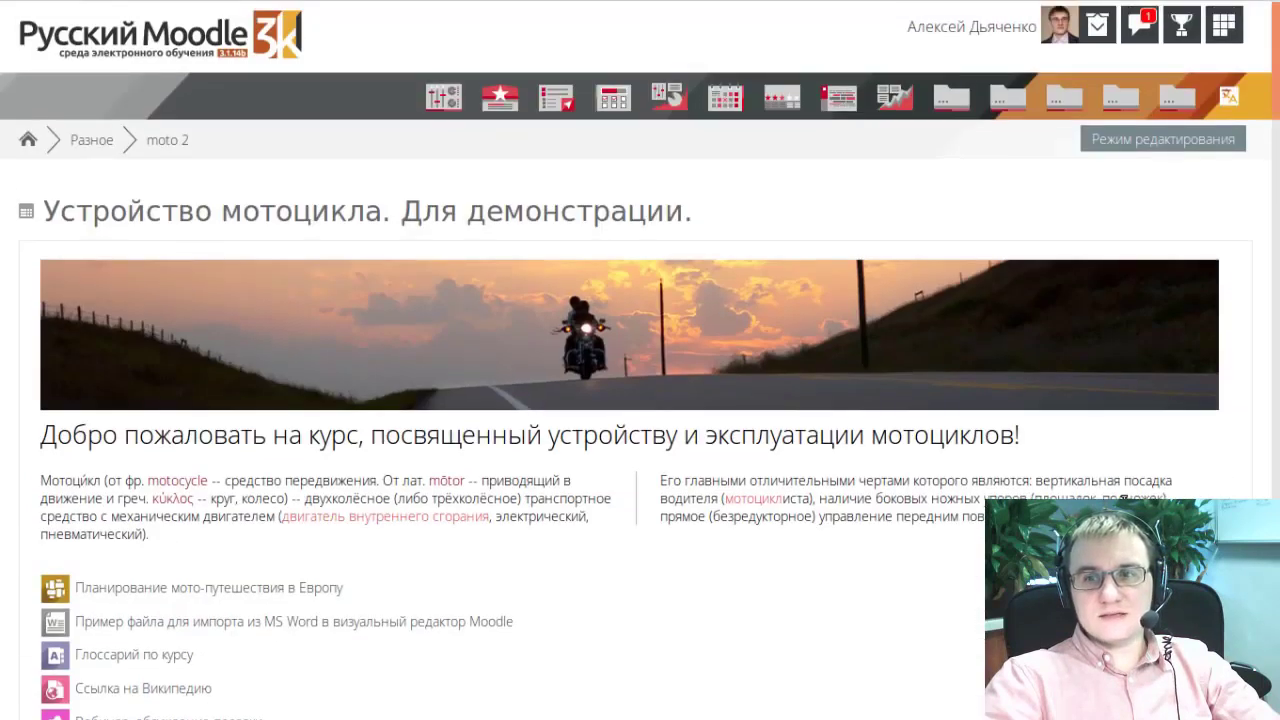
pyautogui.scroll(-1, 1124, 497)
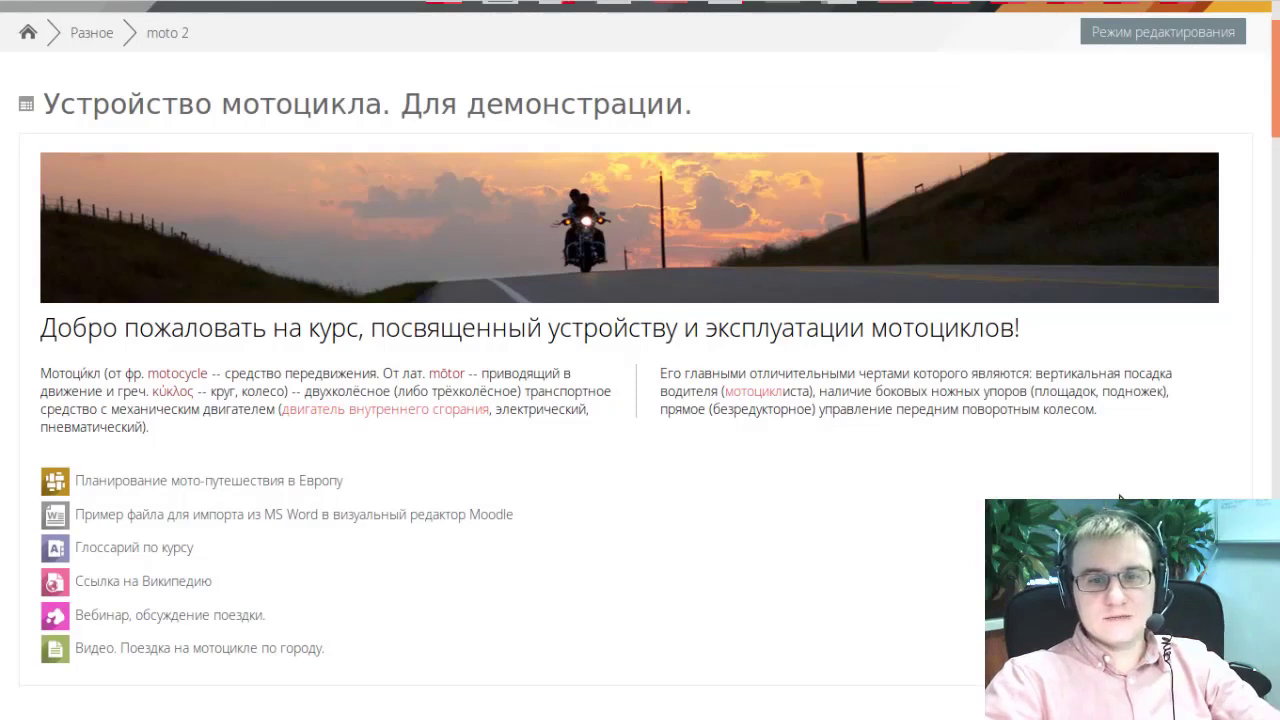
pyautogui.scroll(1, 1120, 497)
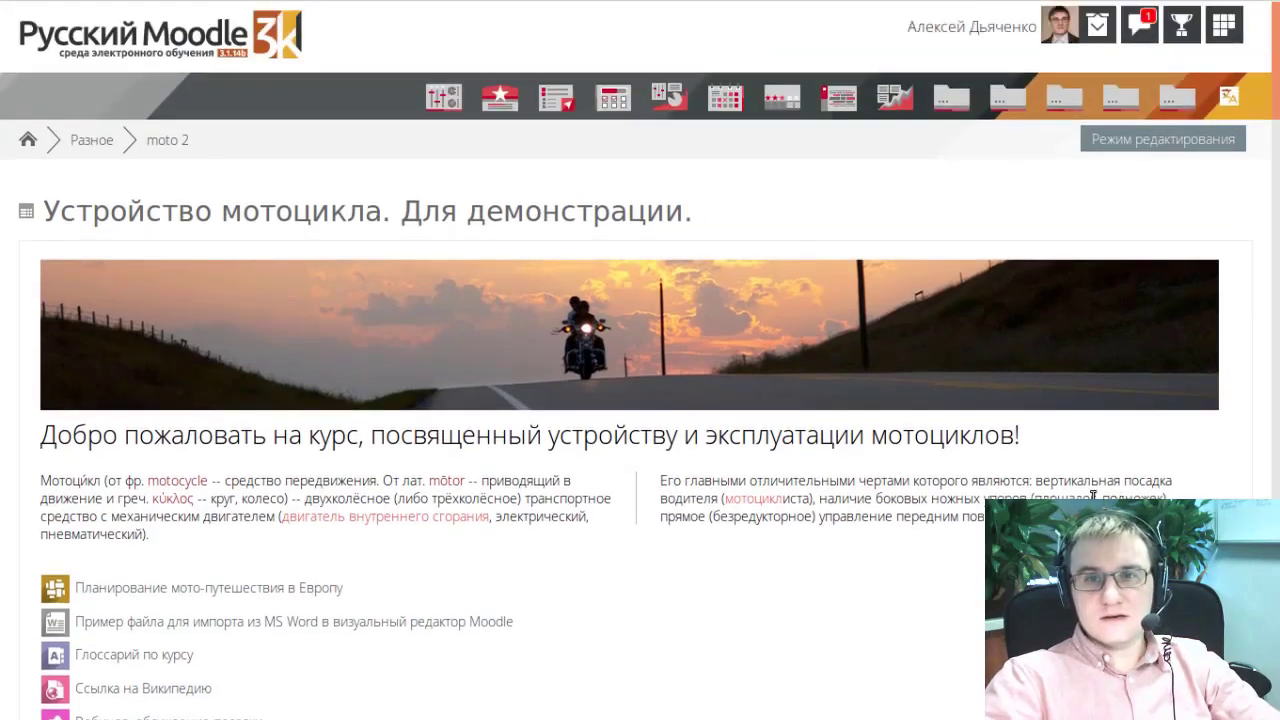
pyautogui.scroll(-1, 1093, 497)
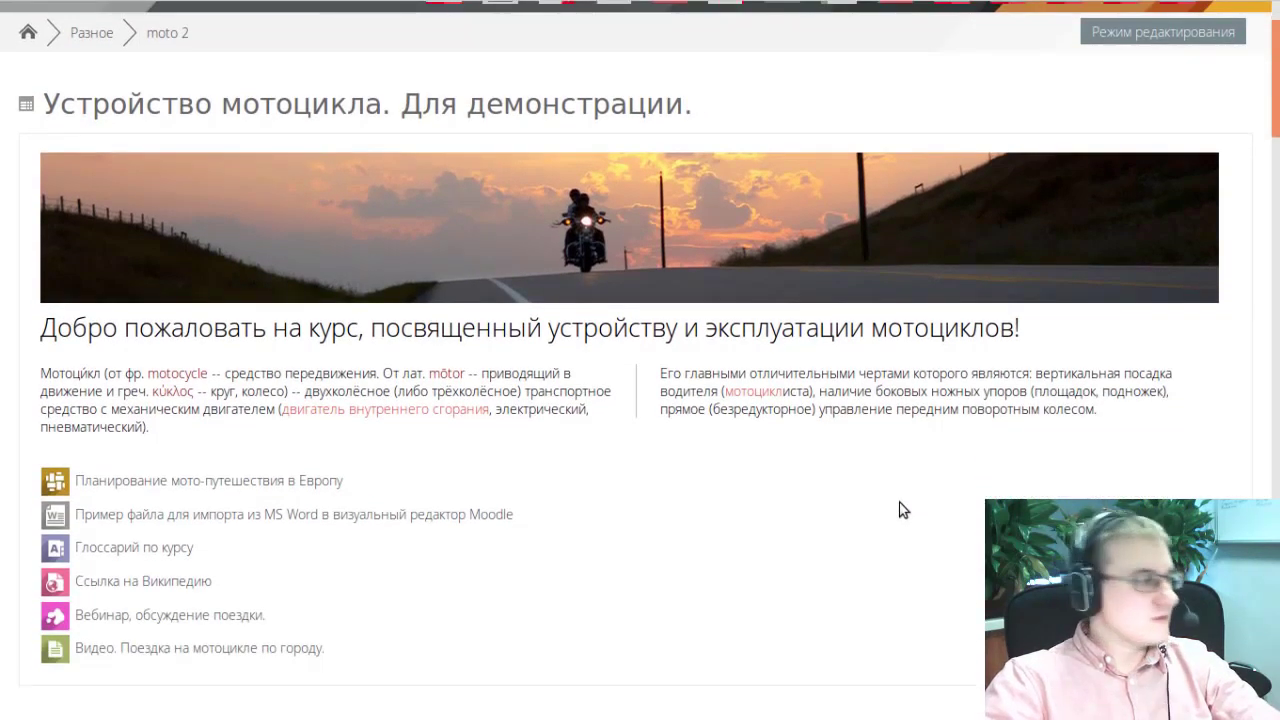
# Step: Examine the introductory resources and the activities and completion marks of «Тема 1. Какие бывают мотоциклы?» and «Тема 2. Основные узлы и агрегаты.»
pyautogui.scroll(-7, 900, 505)
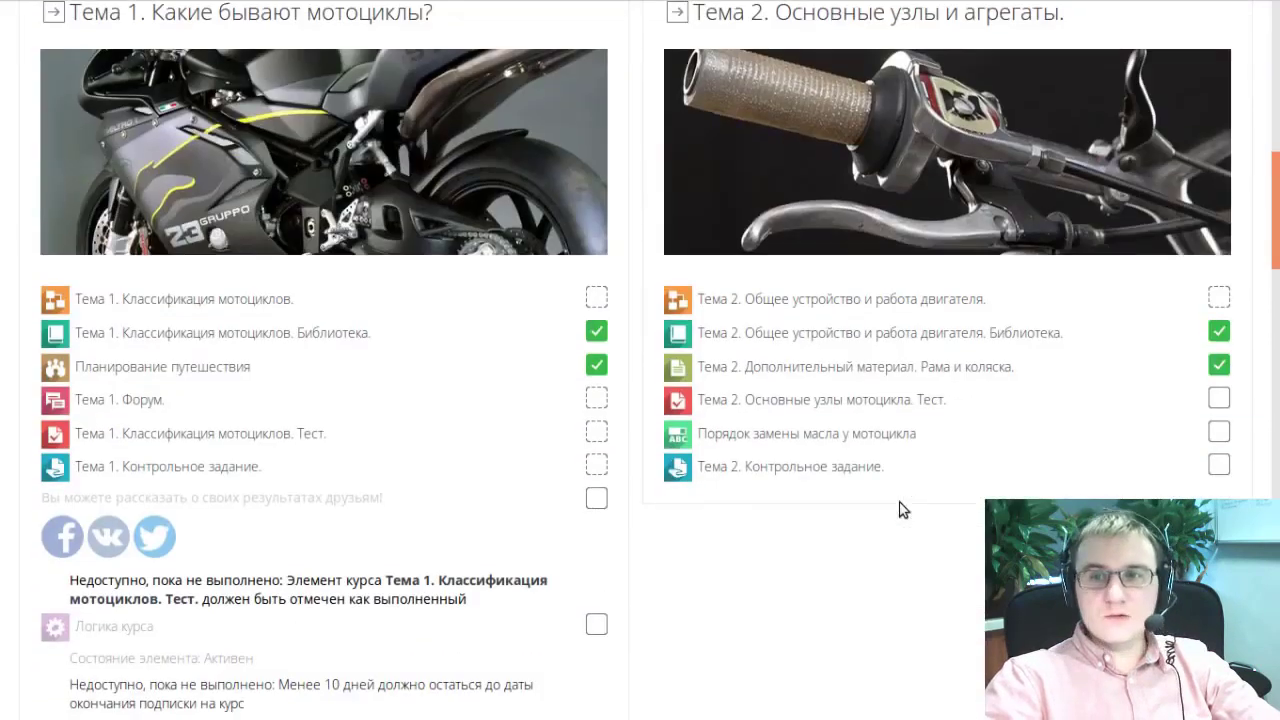
pyautogui.scroll(1, 900, 510)
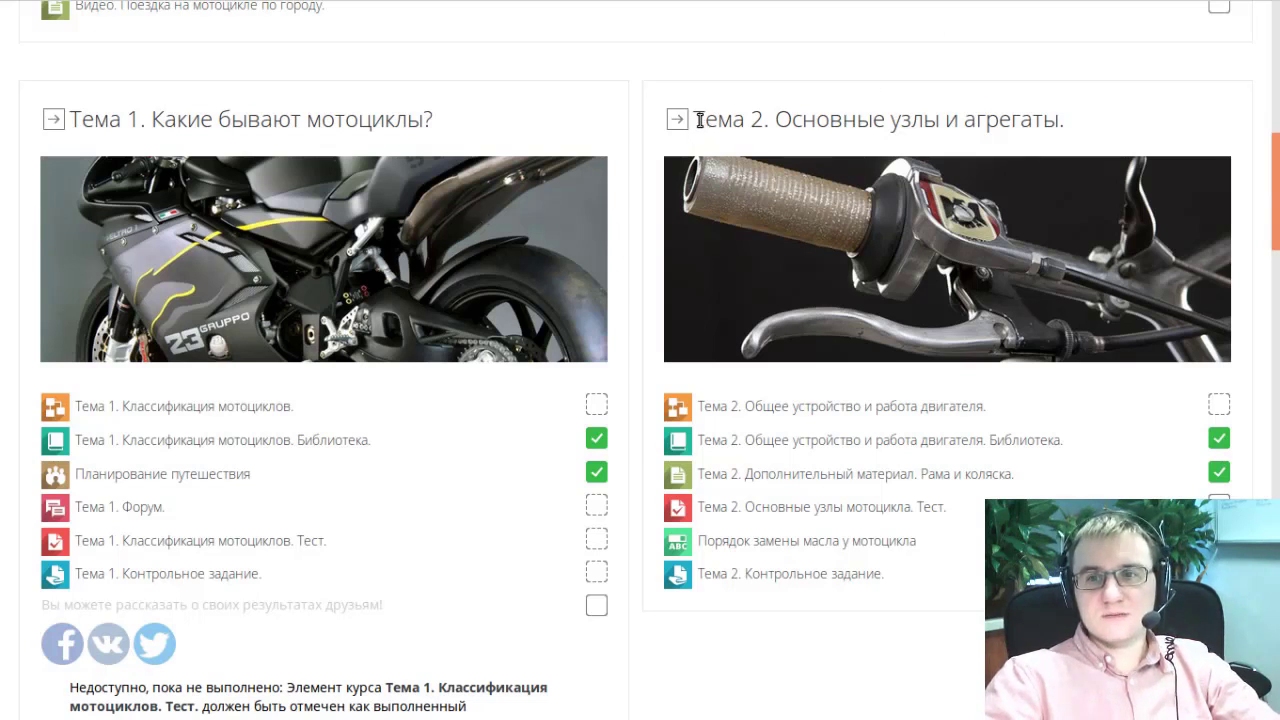
pyautogui.moveTo(697, 120); pyautogui.dragTo(1154, 126)
pyautogui.click(1157, 128)
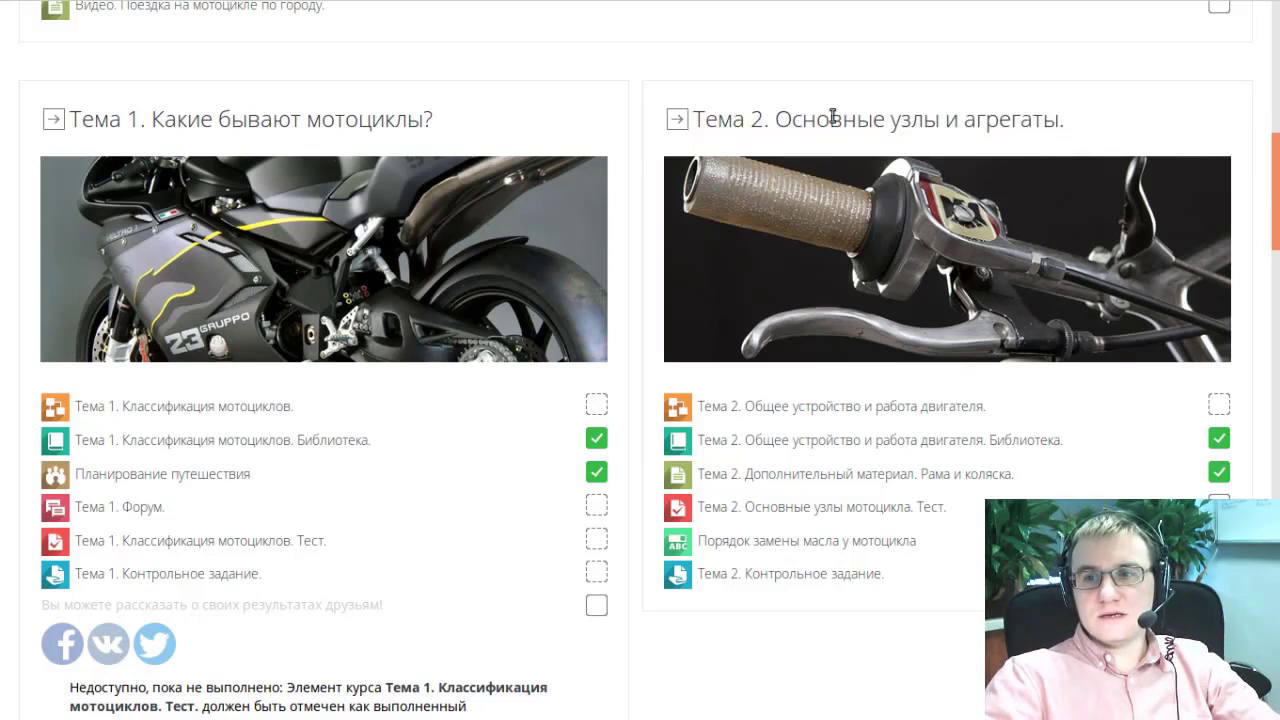
pyautogui.scroll(8, 1027, 229)
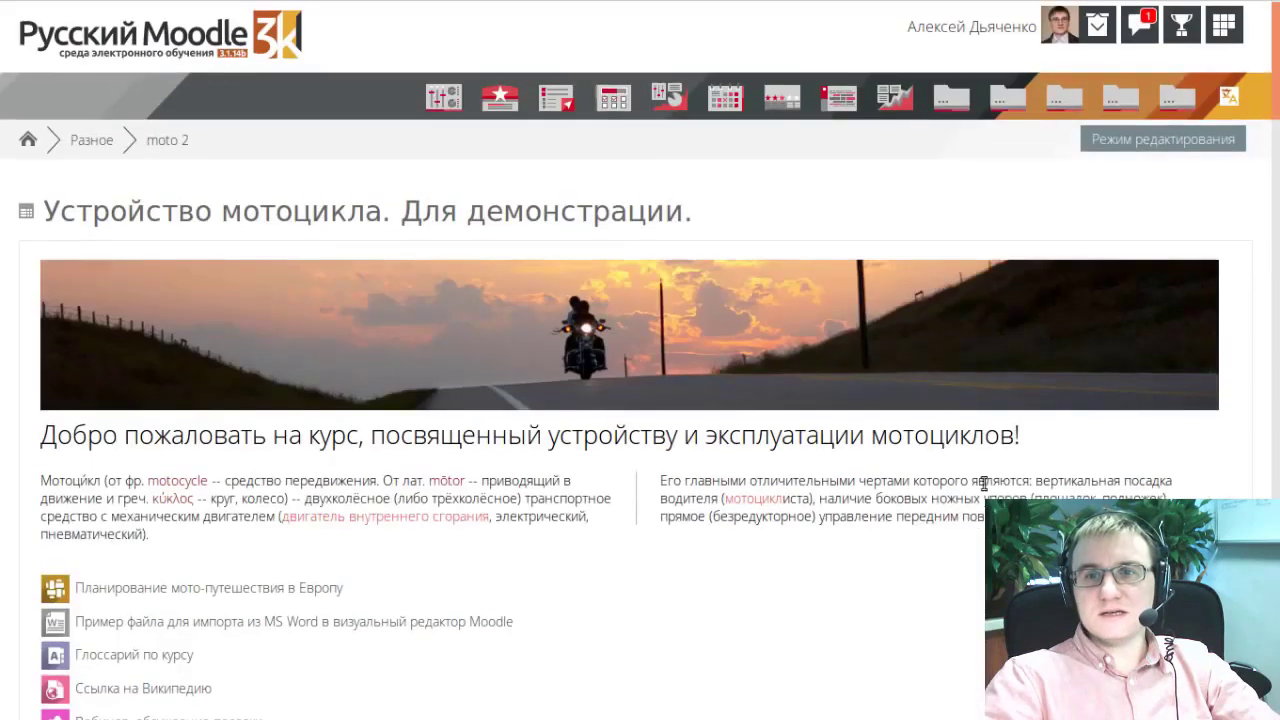
pyautogui.scroll(-2, 1004, 434)
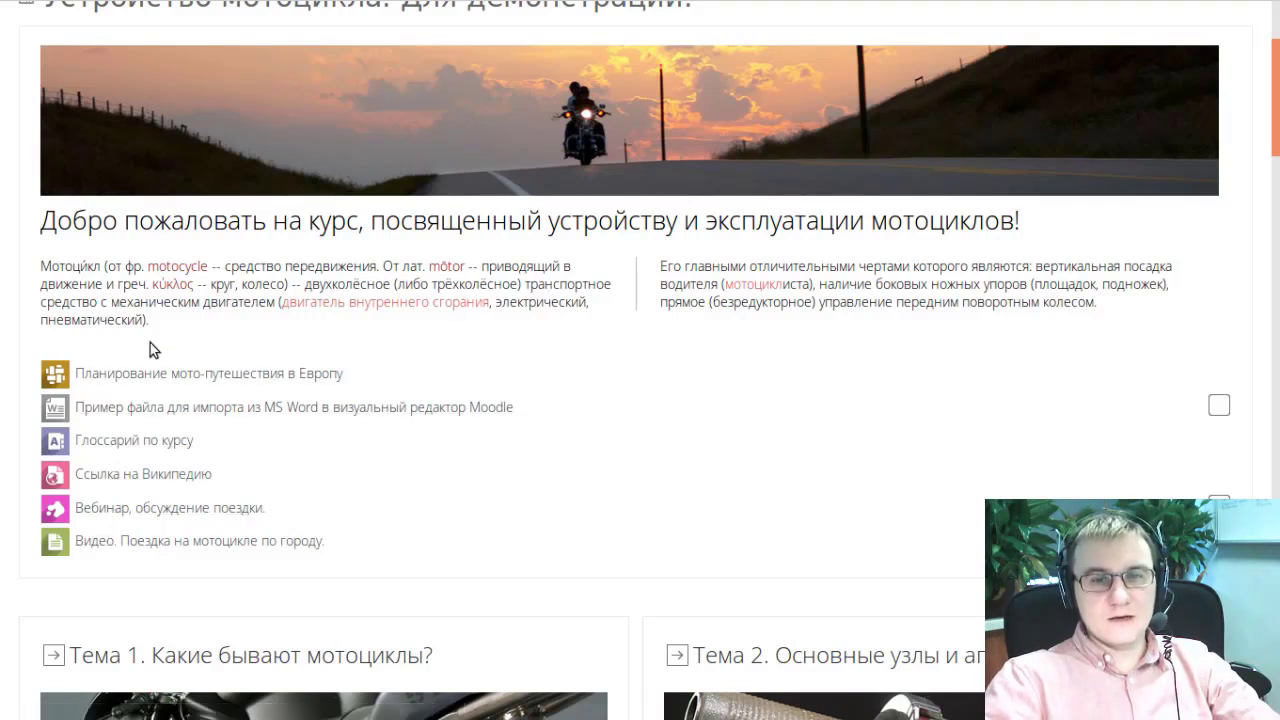
pyautogui.scroll(-5, 155, 375)
pyautogui.scroll(-2, 157, 386)
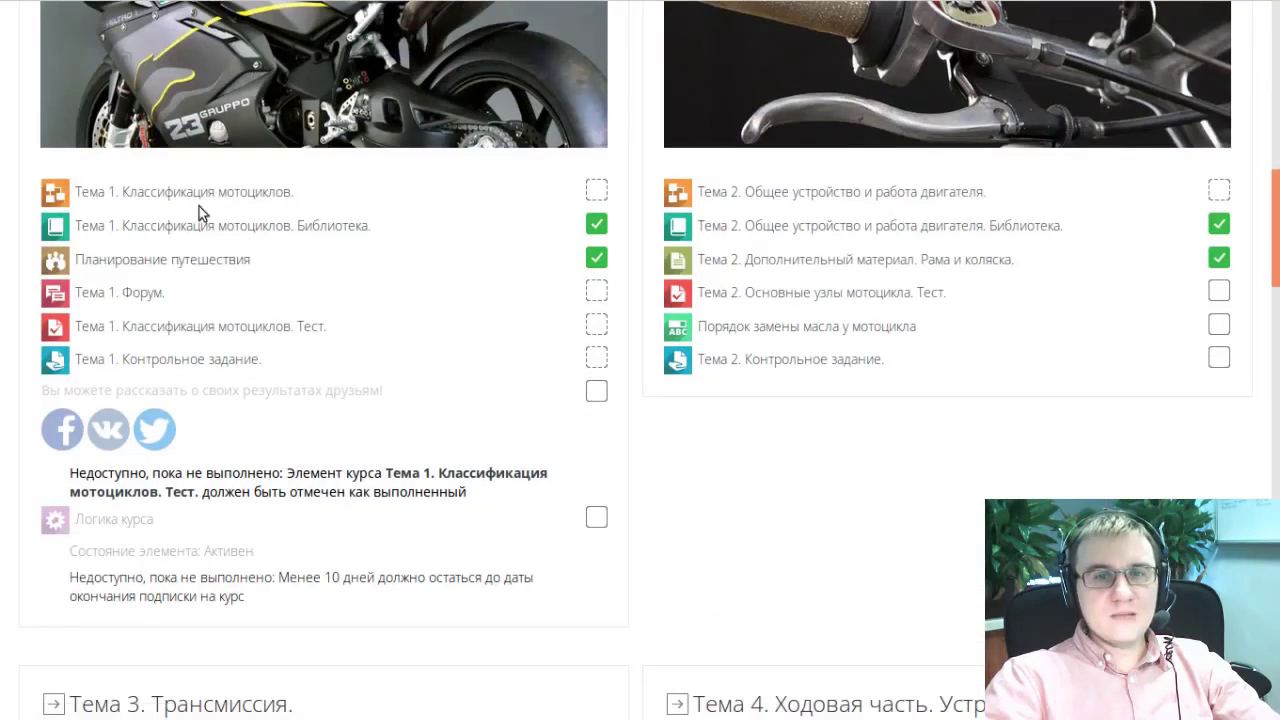
# Step: Switch to the course «Основы работы в программе Adobe Illustrator» and look over its description and the layout of its topics
pyautogui.scroll(2, 180, 223)
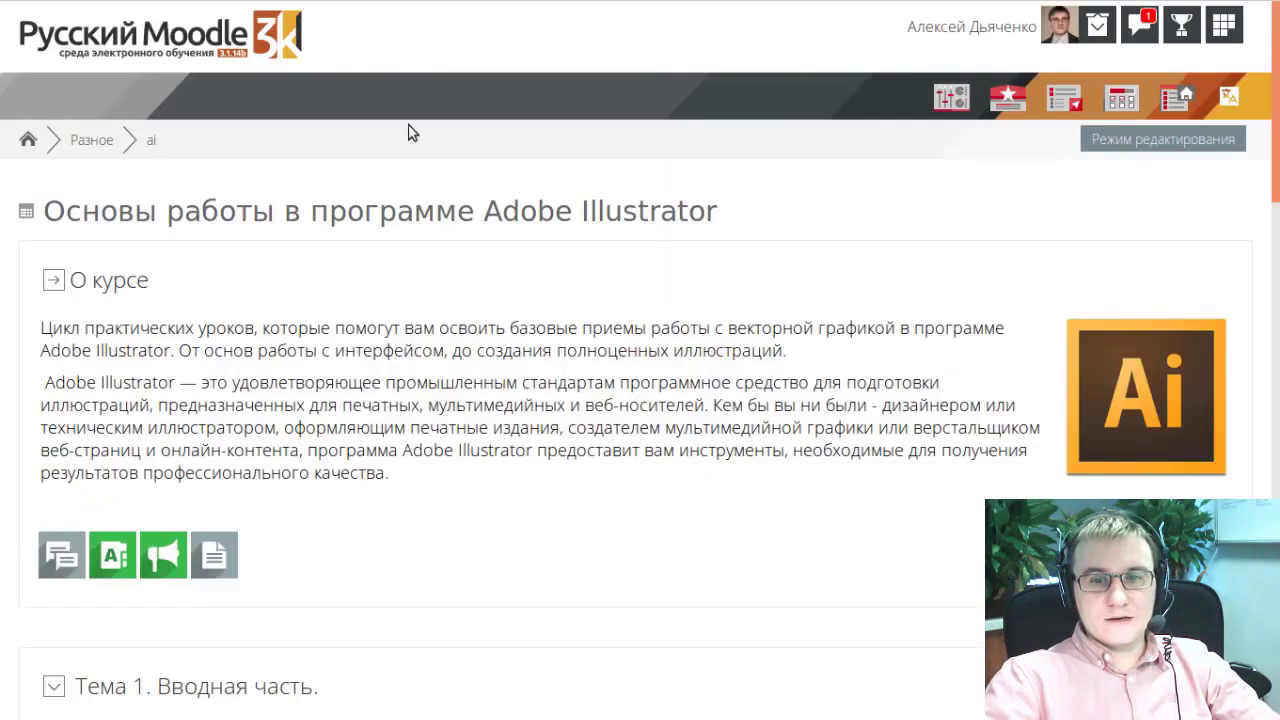
pyautogui.scroll(-7, 410, 134)
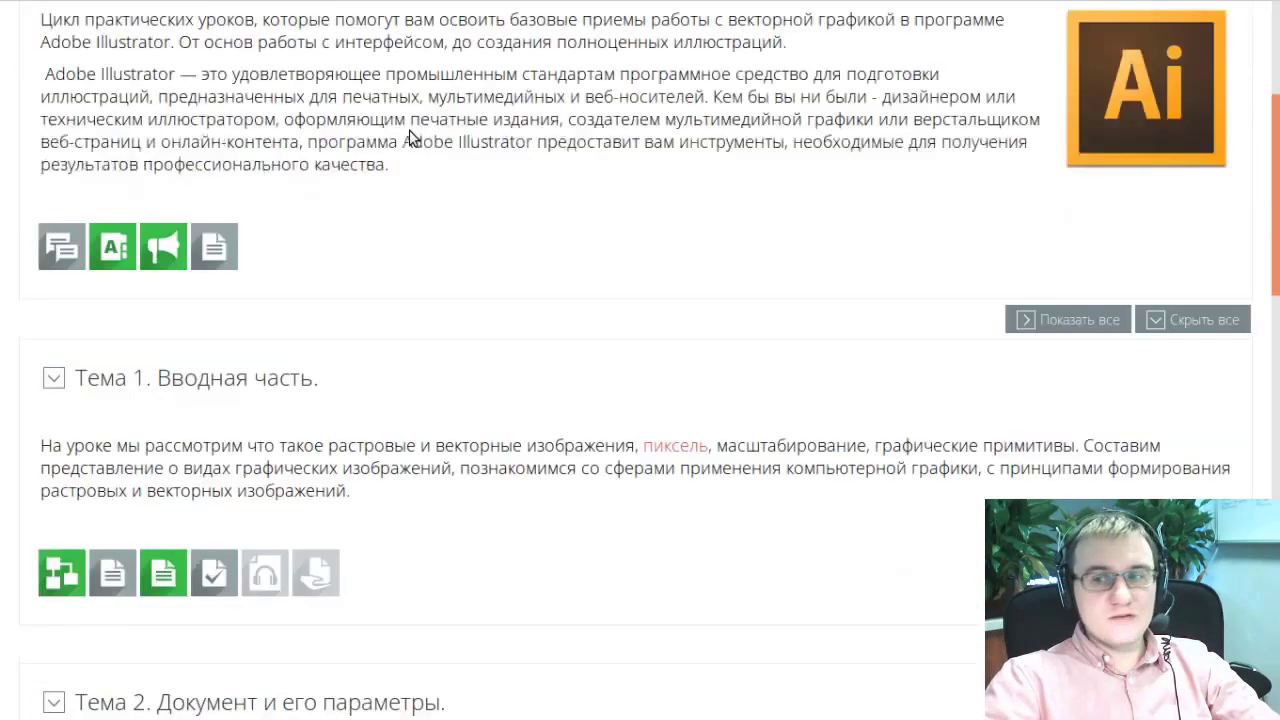
pyautogui.scroll(2, 643, 186)
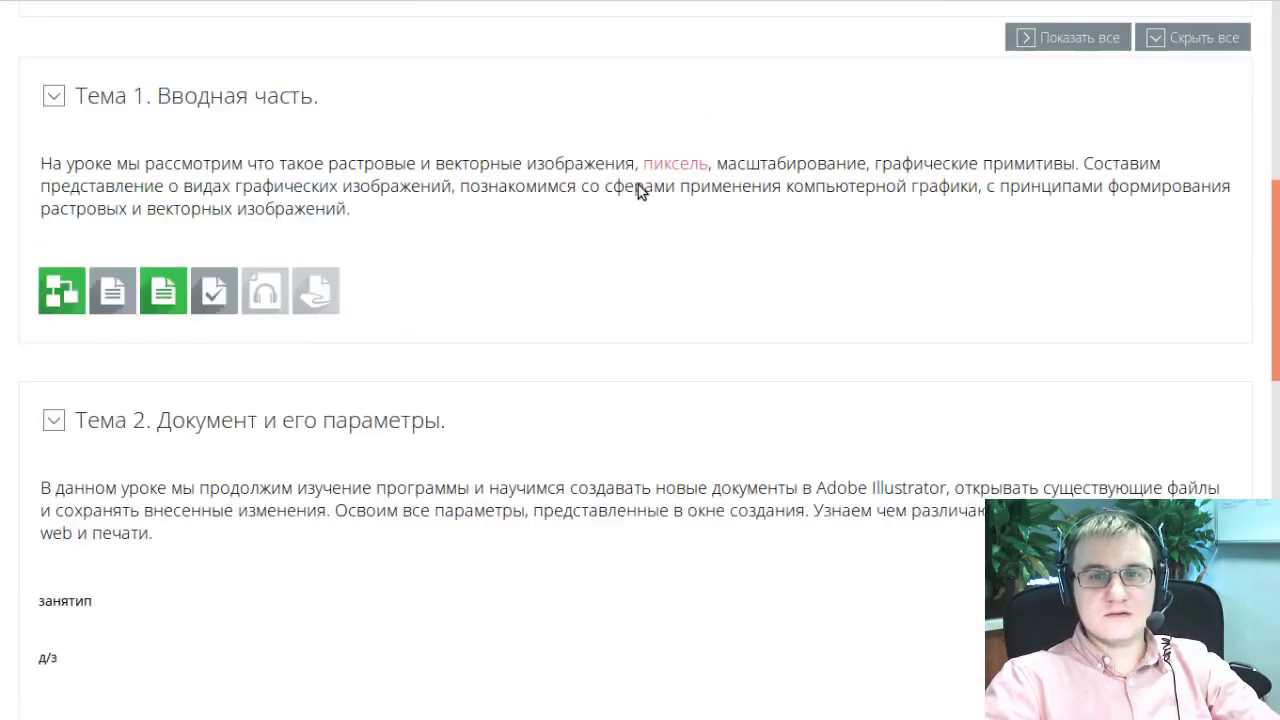
pyautogui.scroll(-1, 571, 214)
# Step: Examine the names, descriptions and completion states behind the activity icons of «Тема 1. Вводная часть.» and «Тема 2. Документ и его параметры.»
pyautogui.moveTo(263, 292)
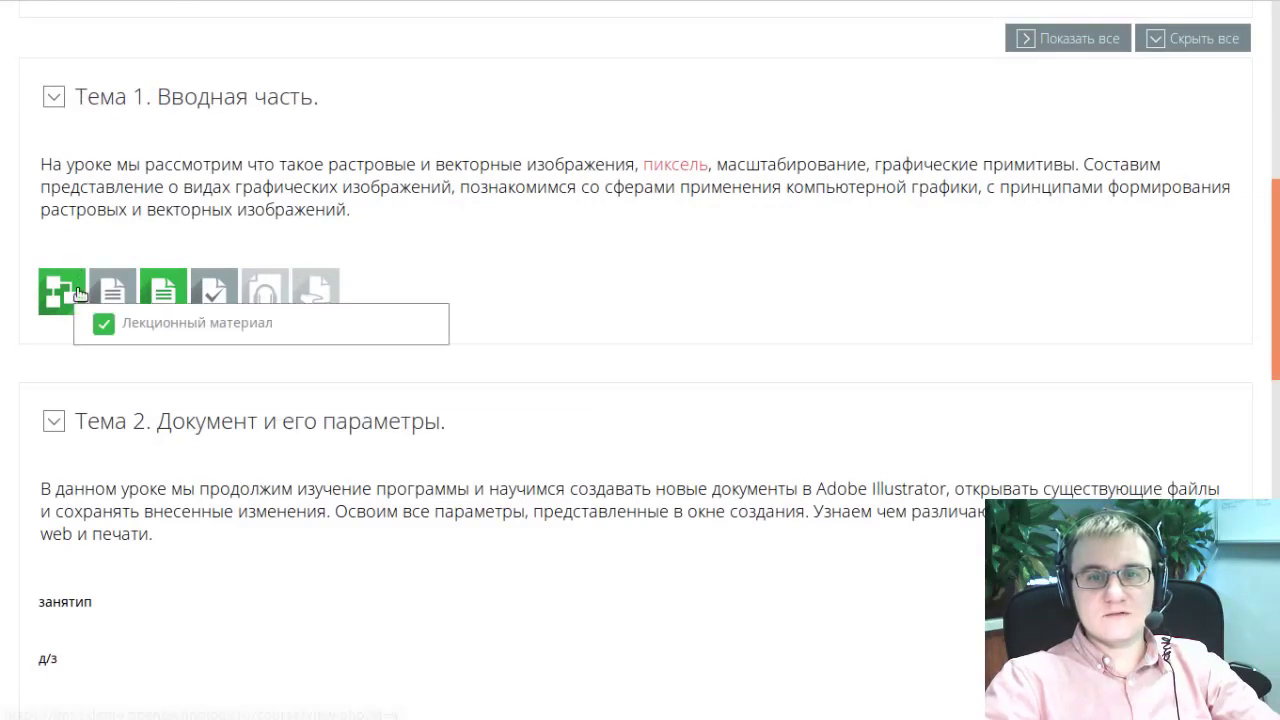
pyautogui.moveTo(113, 294)
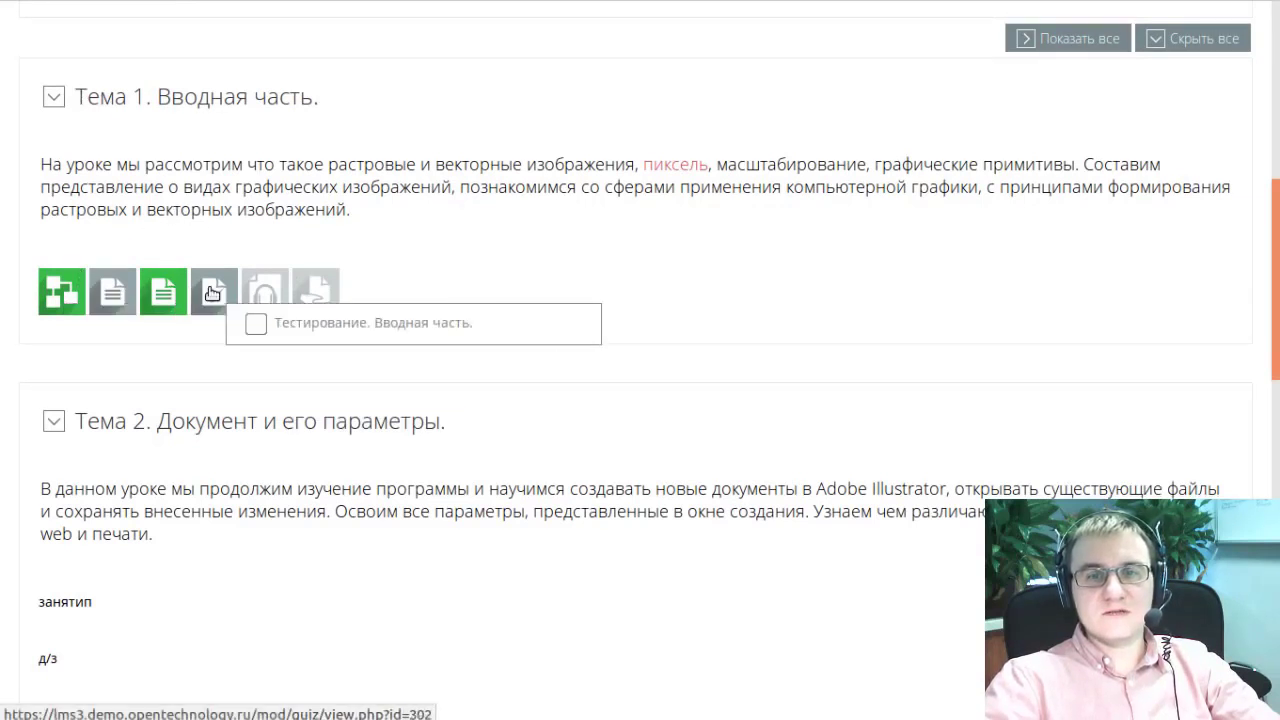
pyautogui.moveTo(337, 298)
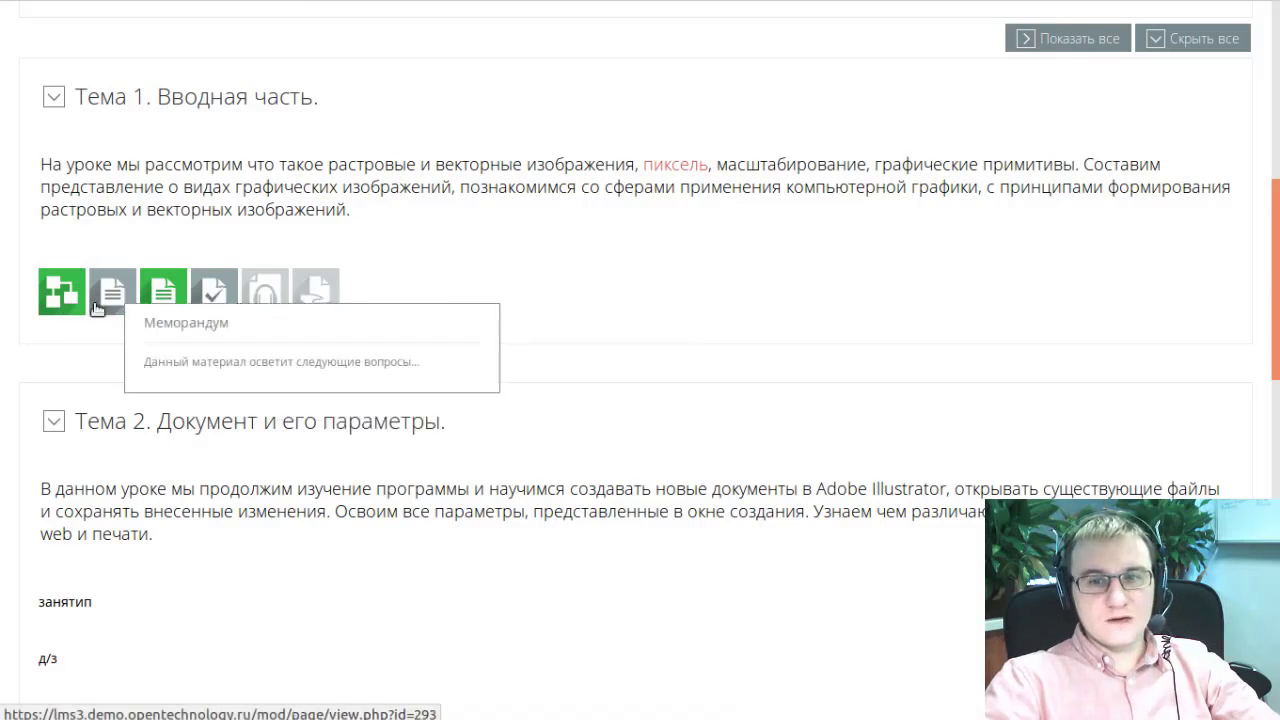
pyautogui.moveTo(58, 285)
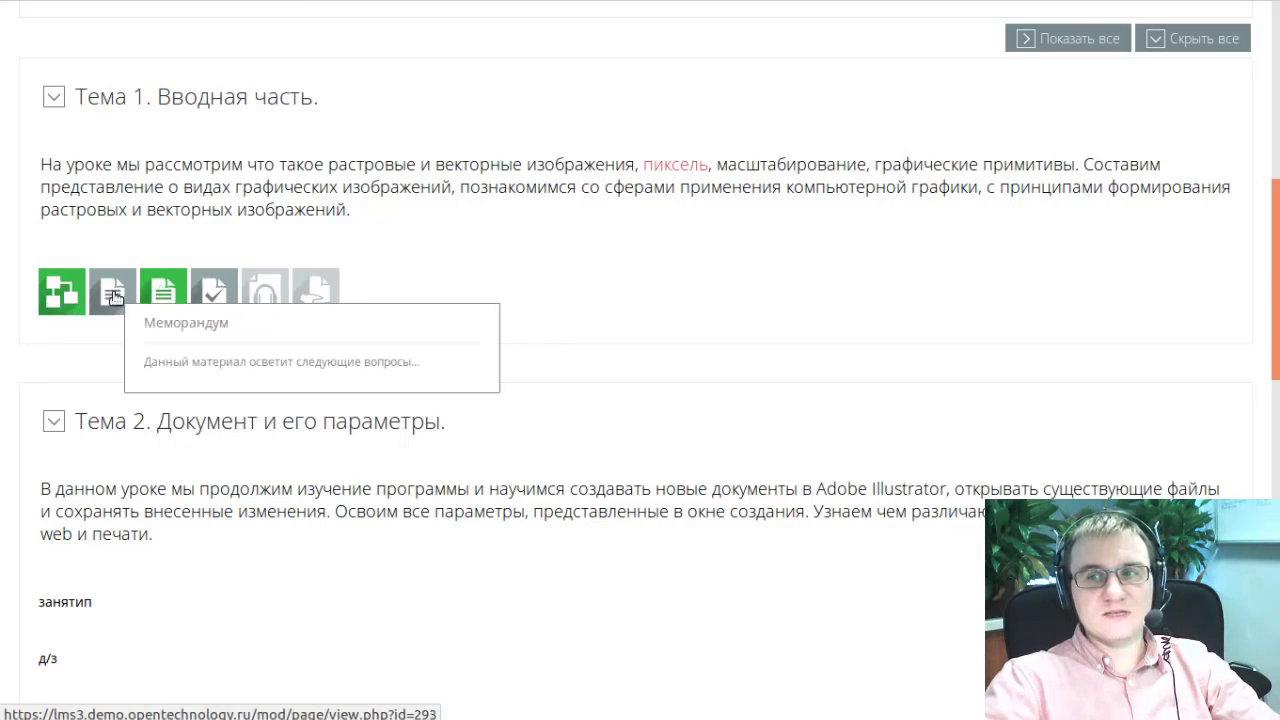
pyautogui.moveTo(210, 297)
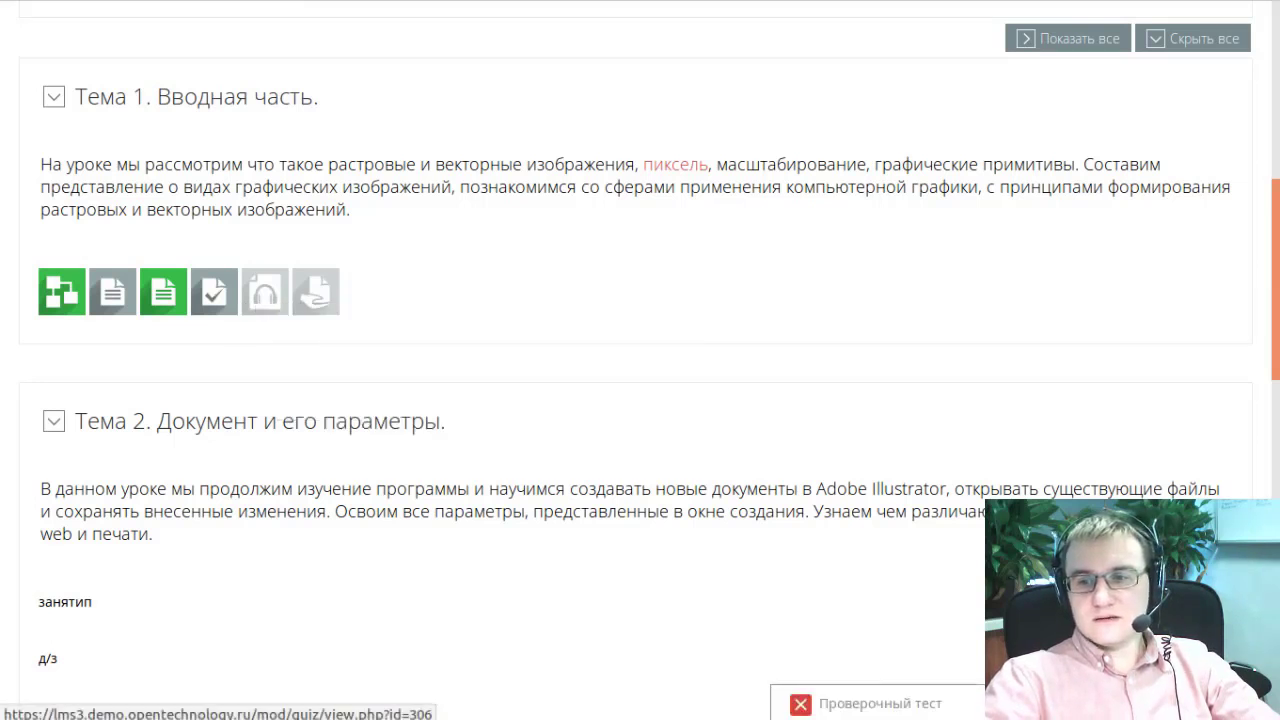
pyautogui.scroll(-1, 913, 525)
pyautogui.scroll(2, 913, 525)
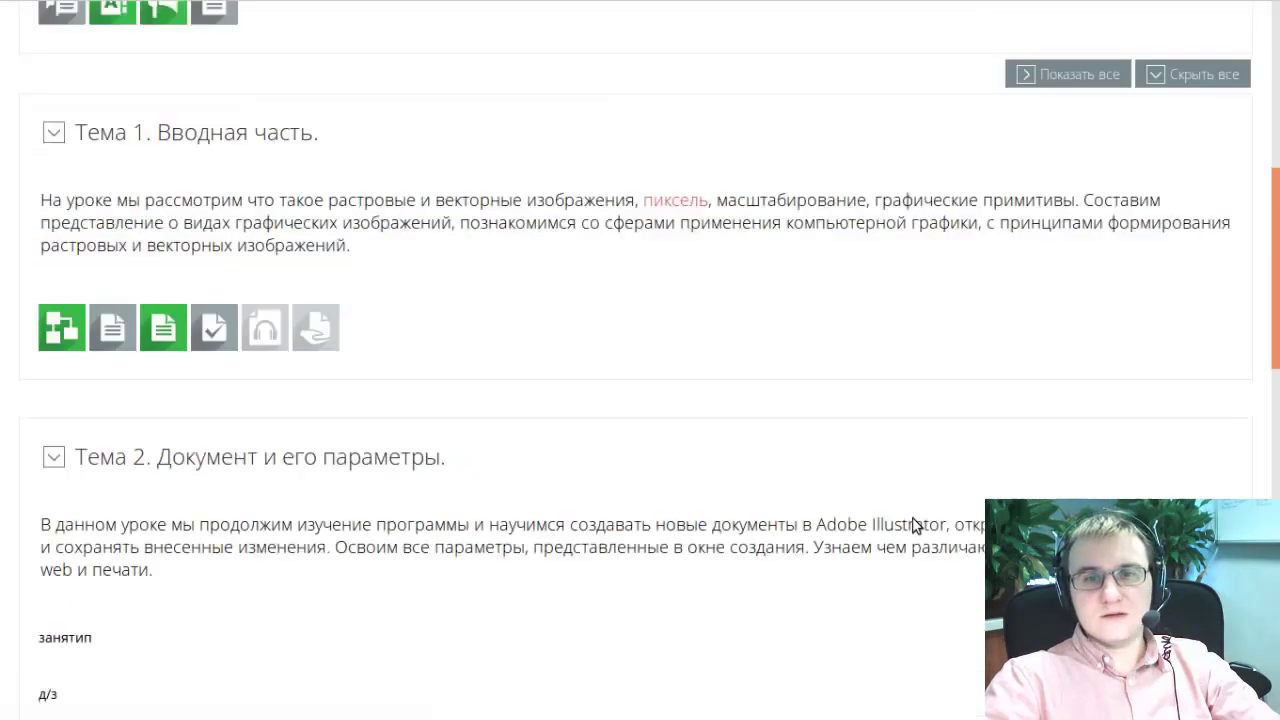
pyautogui.scroll(1, 913, 525)
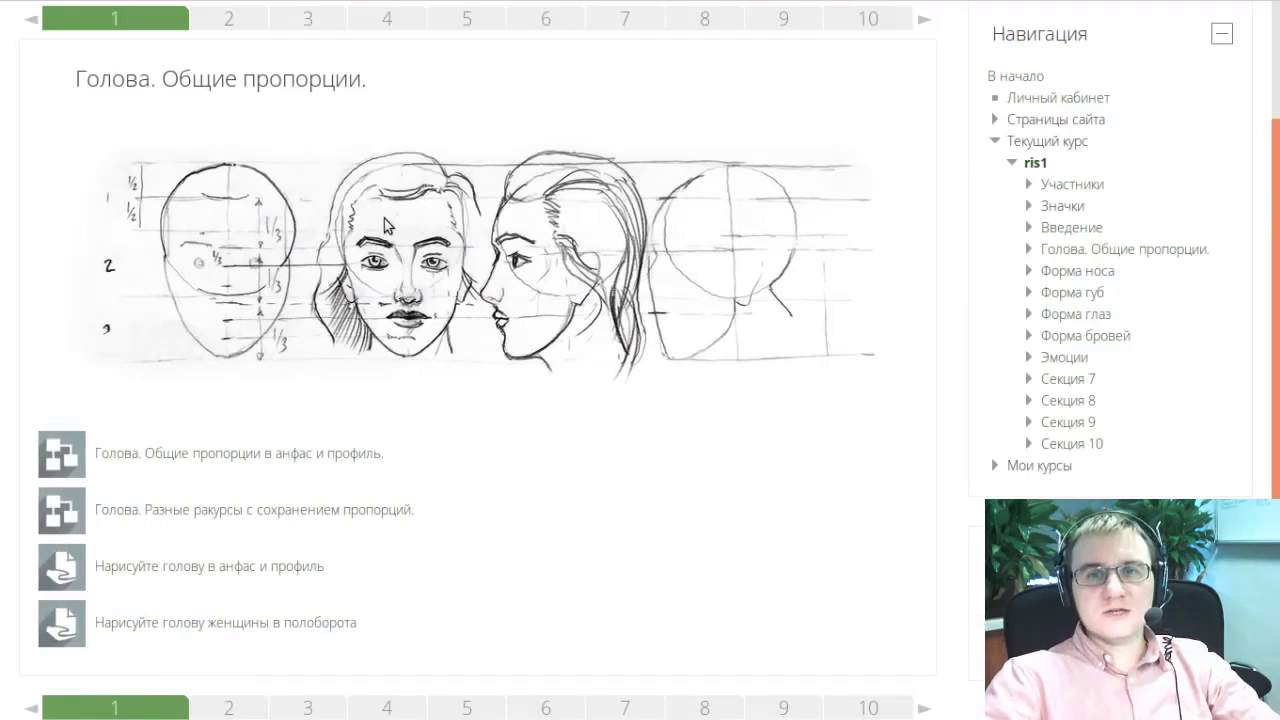
# Step: Switch to the course «Рисуем человека. Ч.1. Для начинающих.», browse sections 2, 3 and 4, and return to section 1
pyautogui.scroll(2, 385, 218)
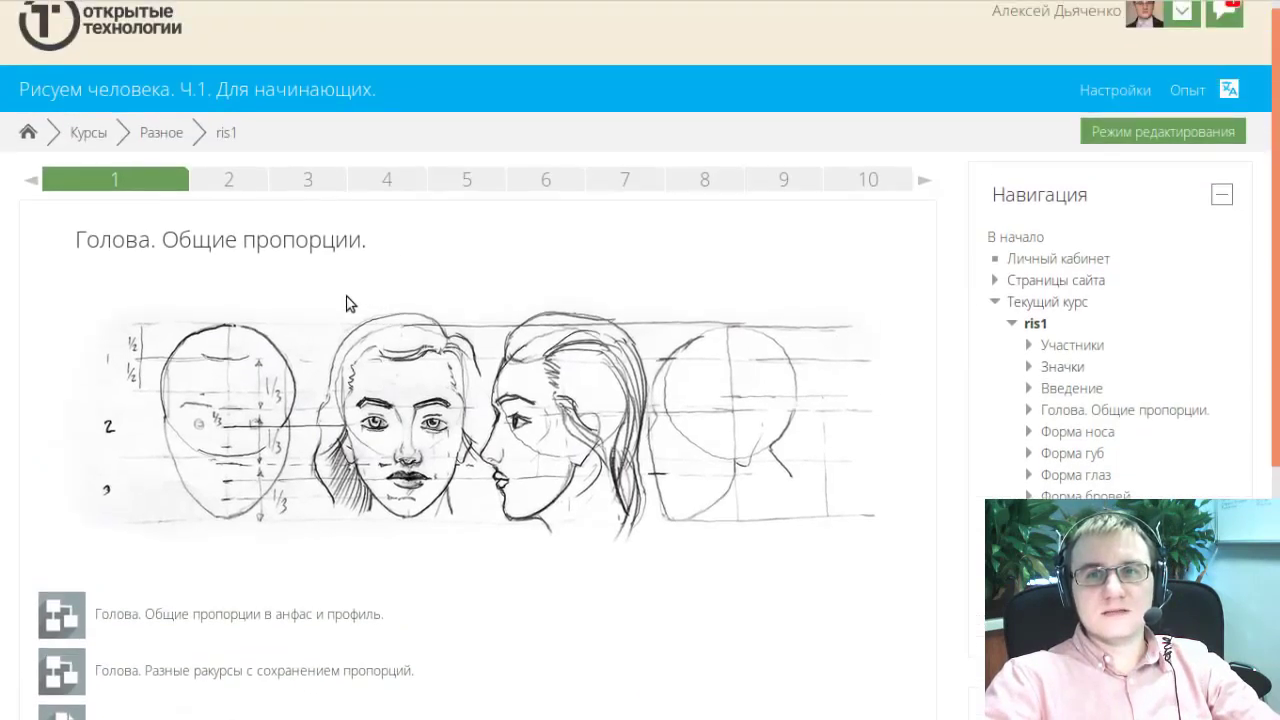
pyautogui.scroll(-1, 346, 303)
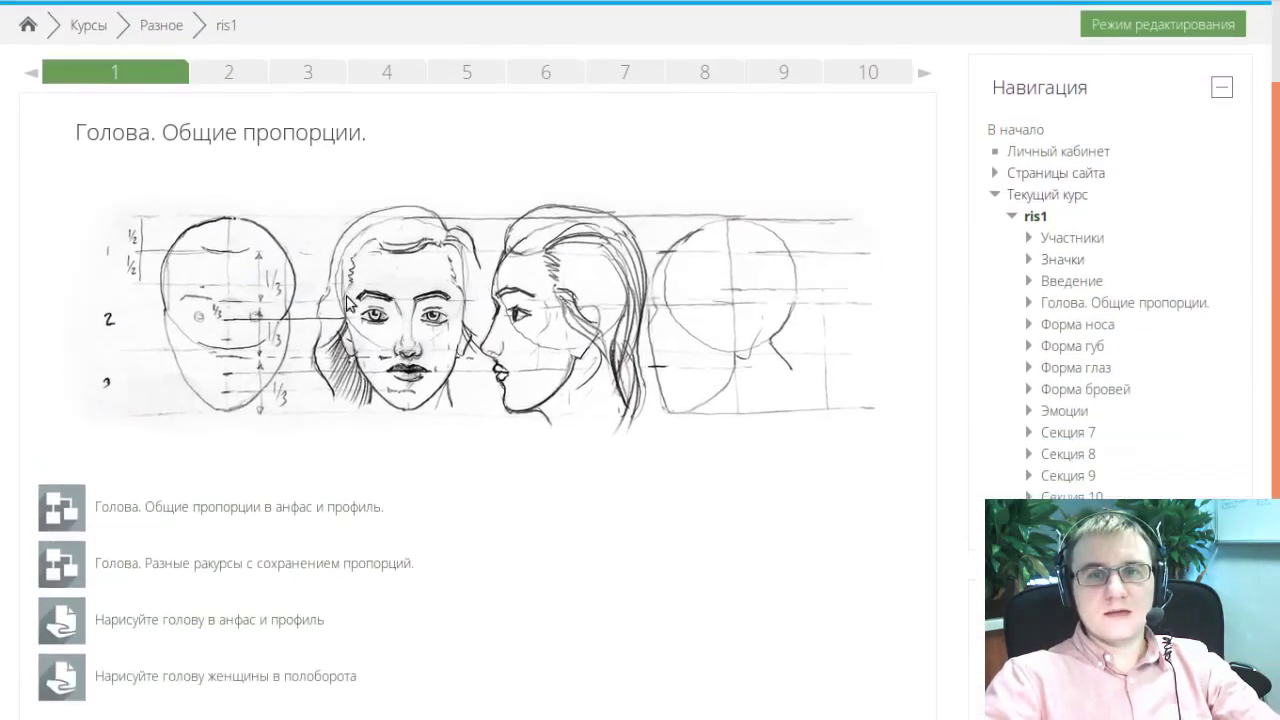
pyautogui.click(220, 80)
pyautogui.click(314, 41)
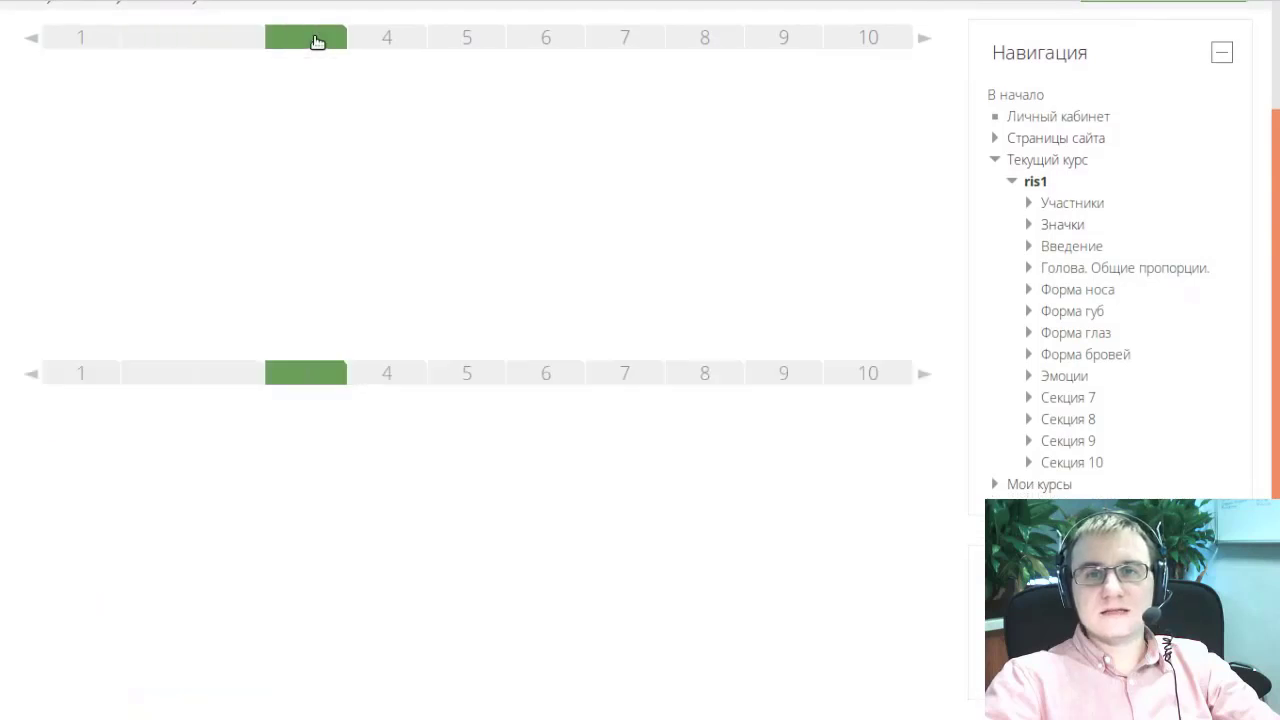
pyautogui.click(374, 37)
pyautogui.click(100, 47)
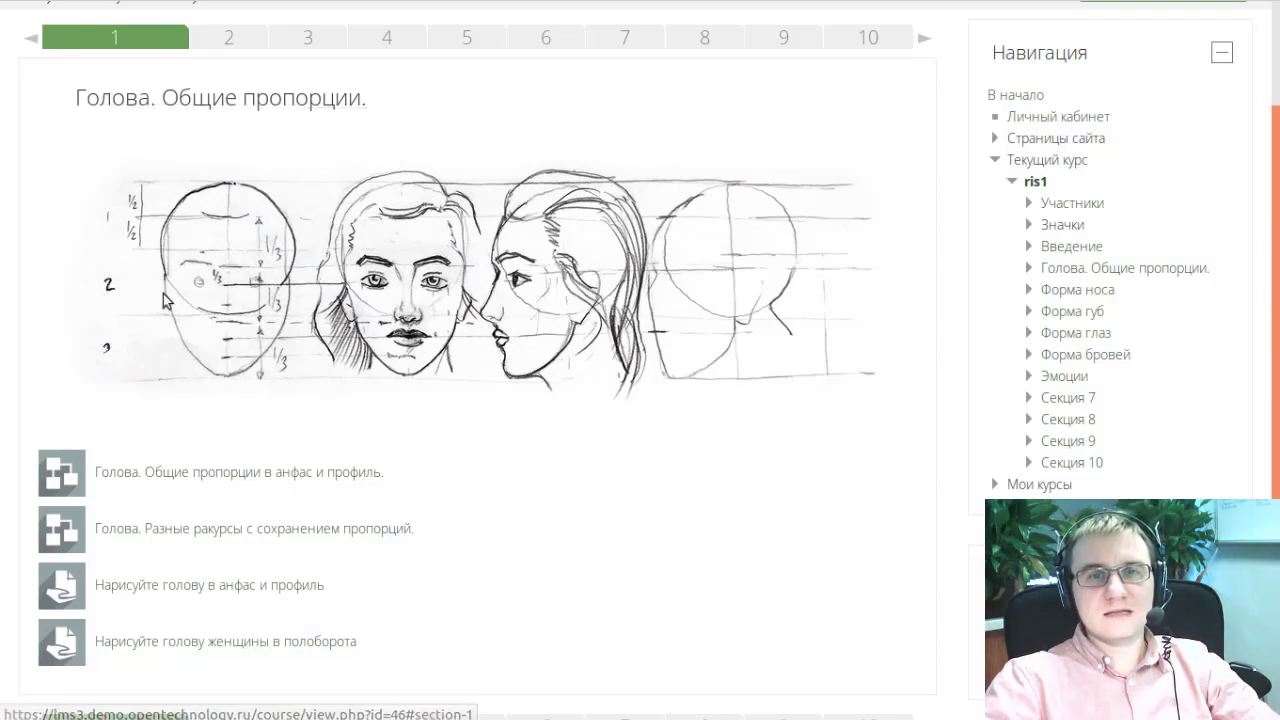
# Step: Review the activities of section 1, open the lecture «Голова. Общие пропорции в анфас и профиль.» and look through its «Рисуем голову» page
pyautogui.scroll(-3, 175, 305)
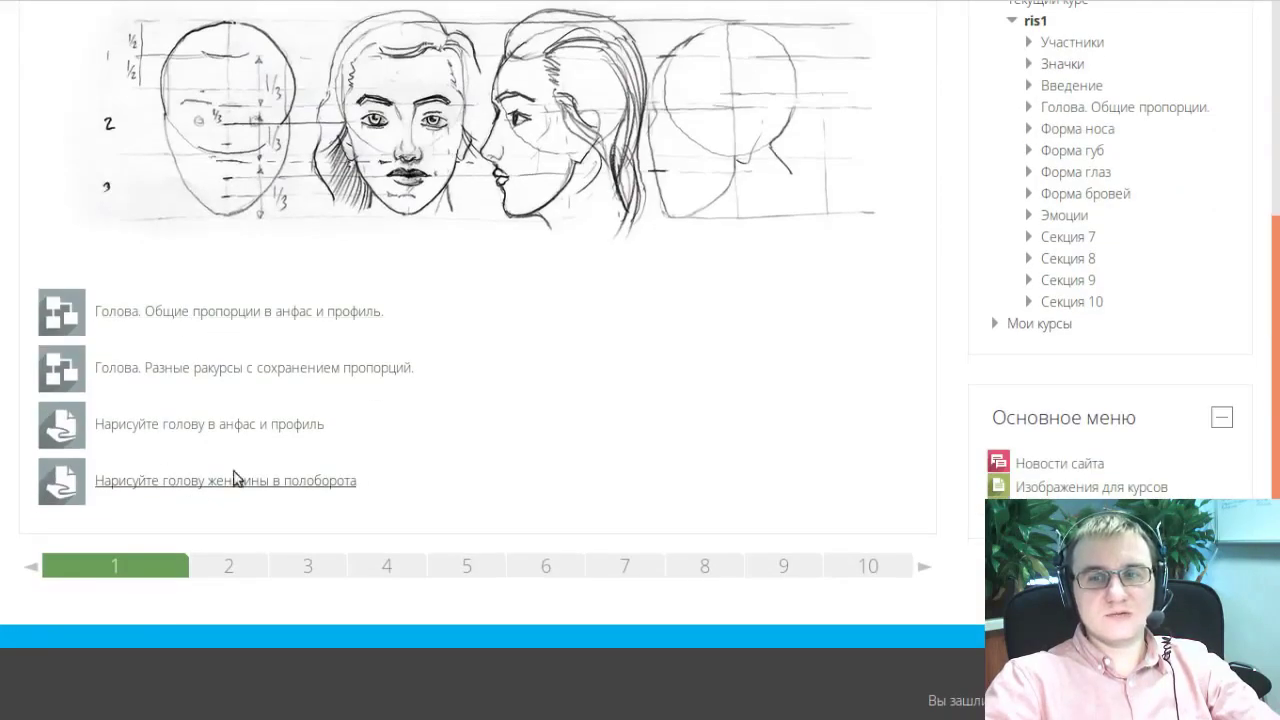
pyautogui.scroll(5, 233, 478)
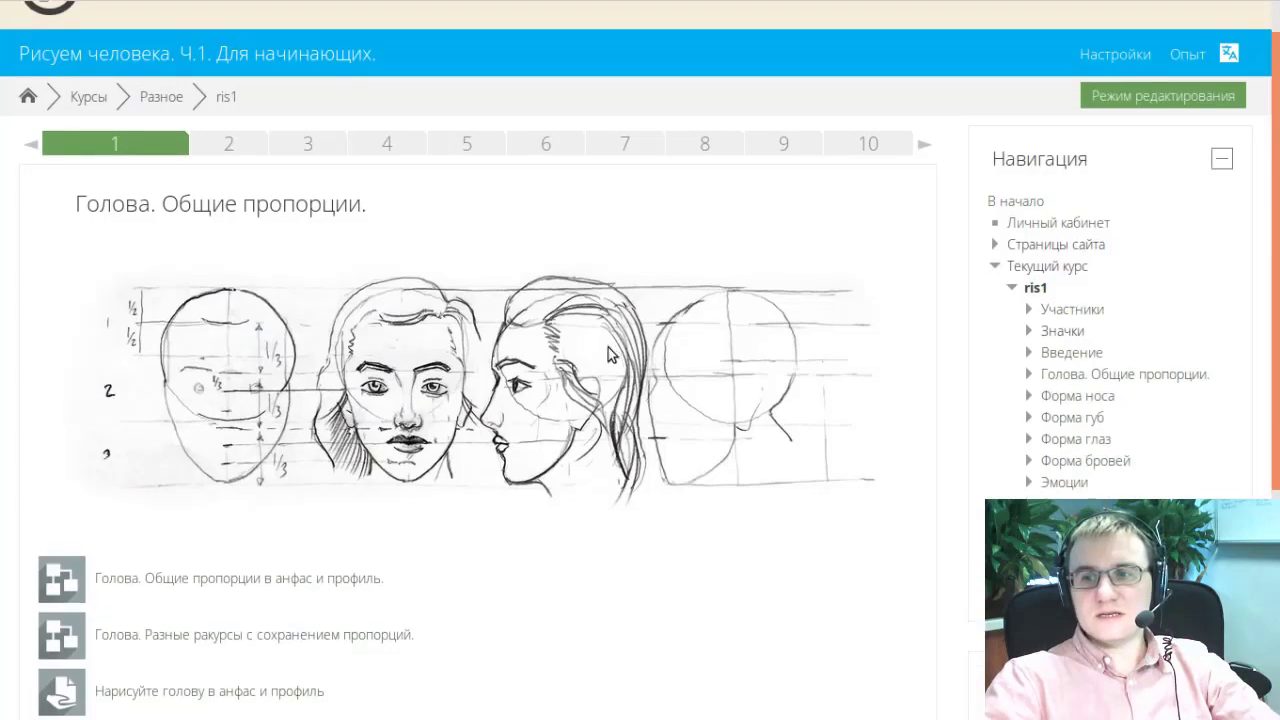
pyautogui.scroll(-3, 612, 355)
pyautogui.click(280, 368)
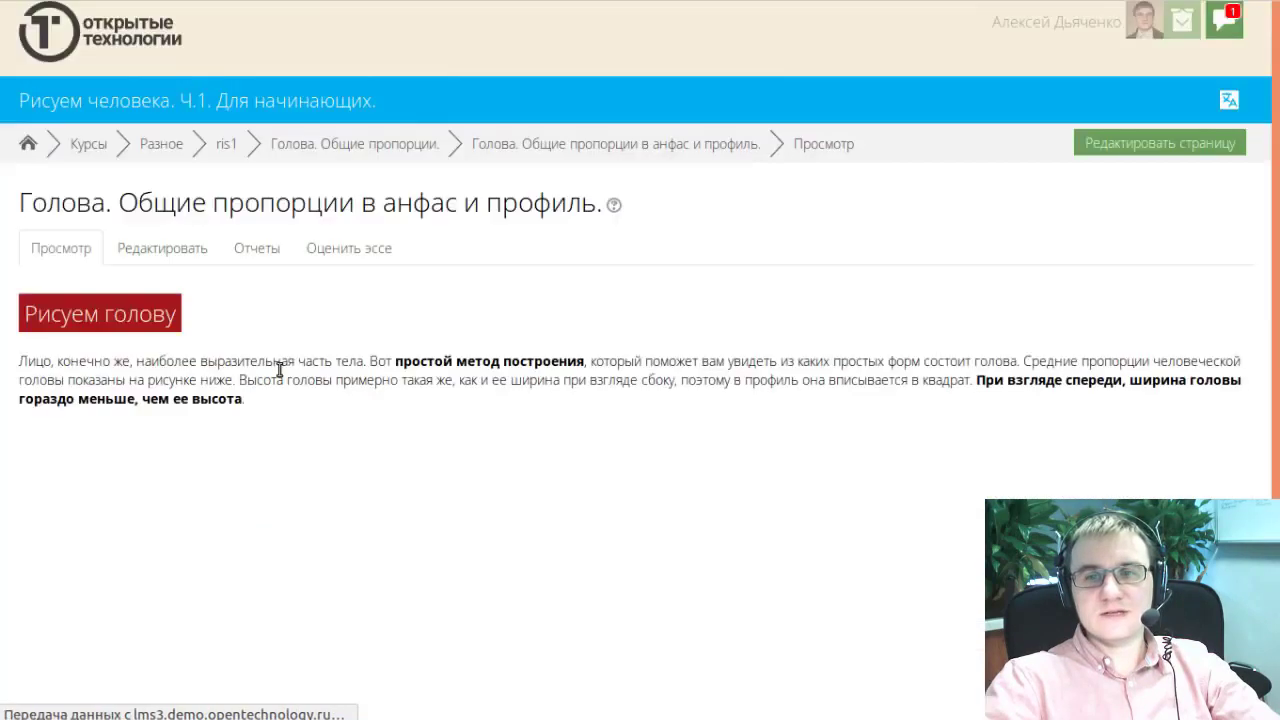
pyautogui.scroll(-3, 1000, 275)
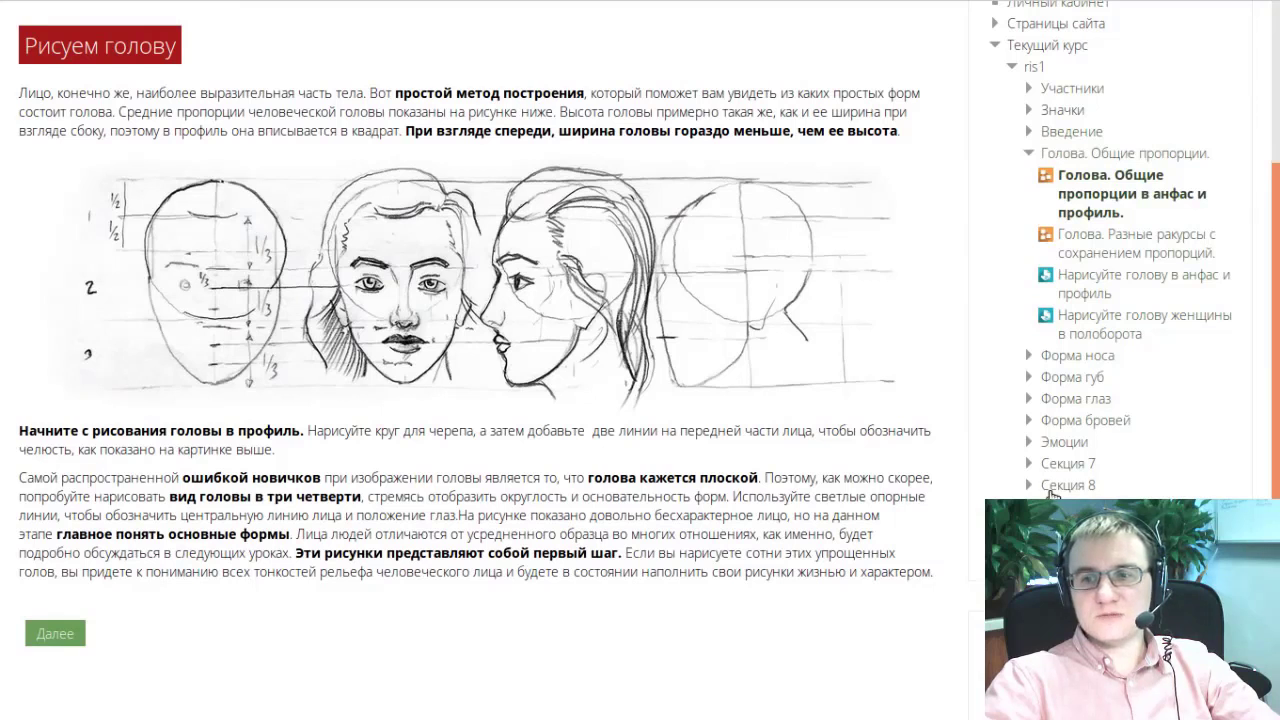
pyautogui.scroll(3, 1056, 458)
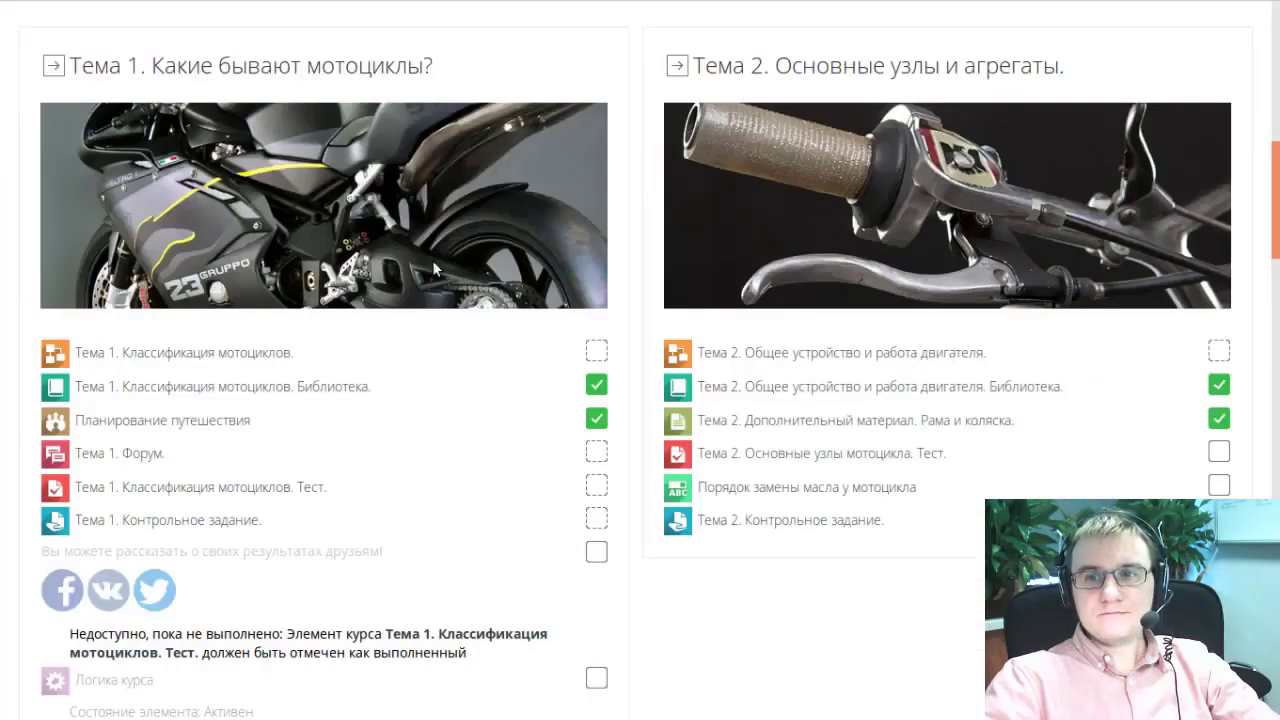
# Step: Switch back to the course «Устройство мотоцикла. Для демонстрации.» and review its welcome section, introductory resources and the activities of topics 1 and 2
pyautogui.scroll(4, 461, 348)
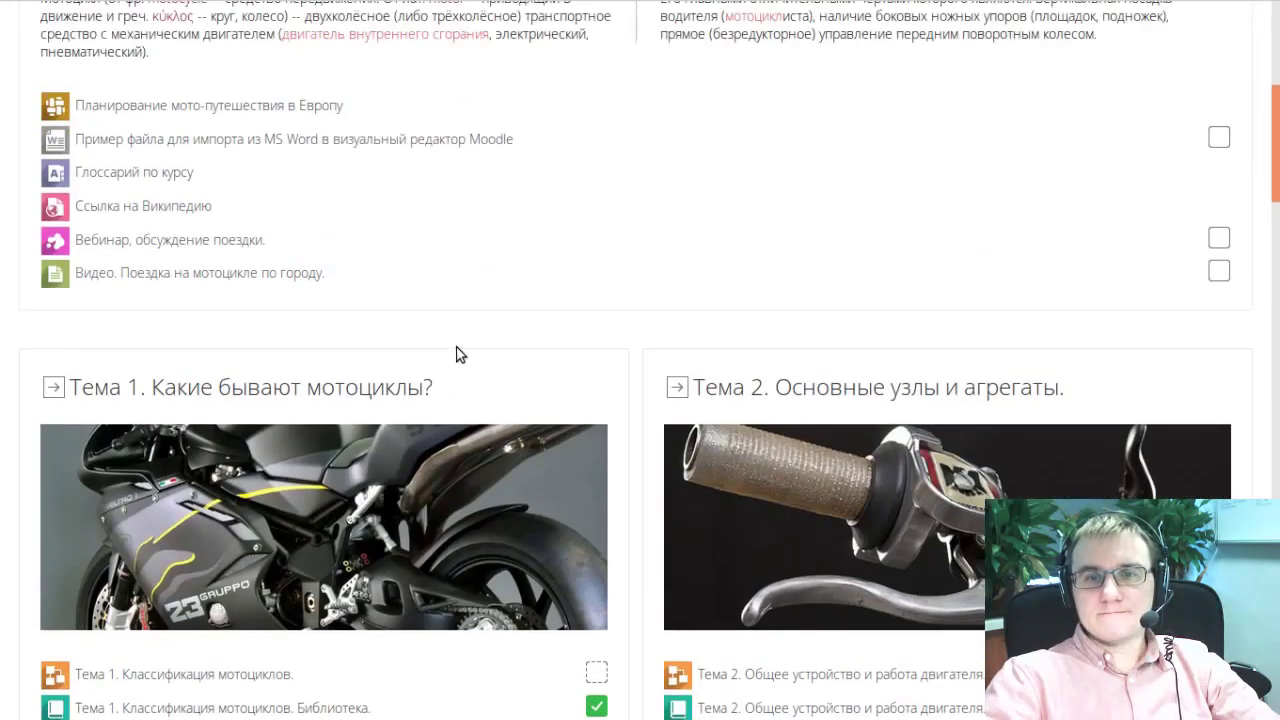
pyautogui.scroll(-5, 457, 348)
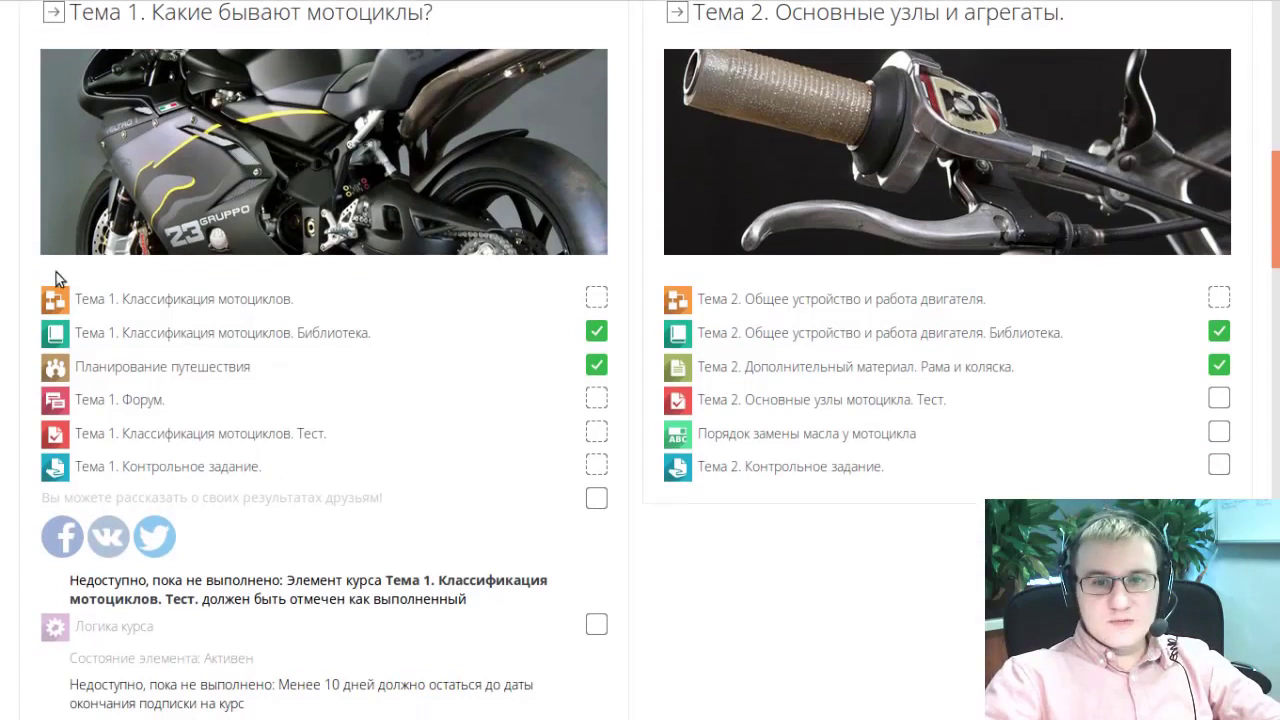
pyautogui.scroll(1, 209, 344)
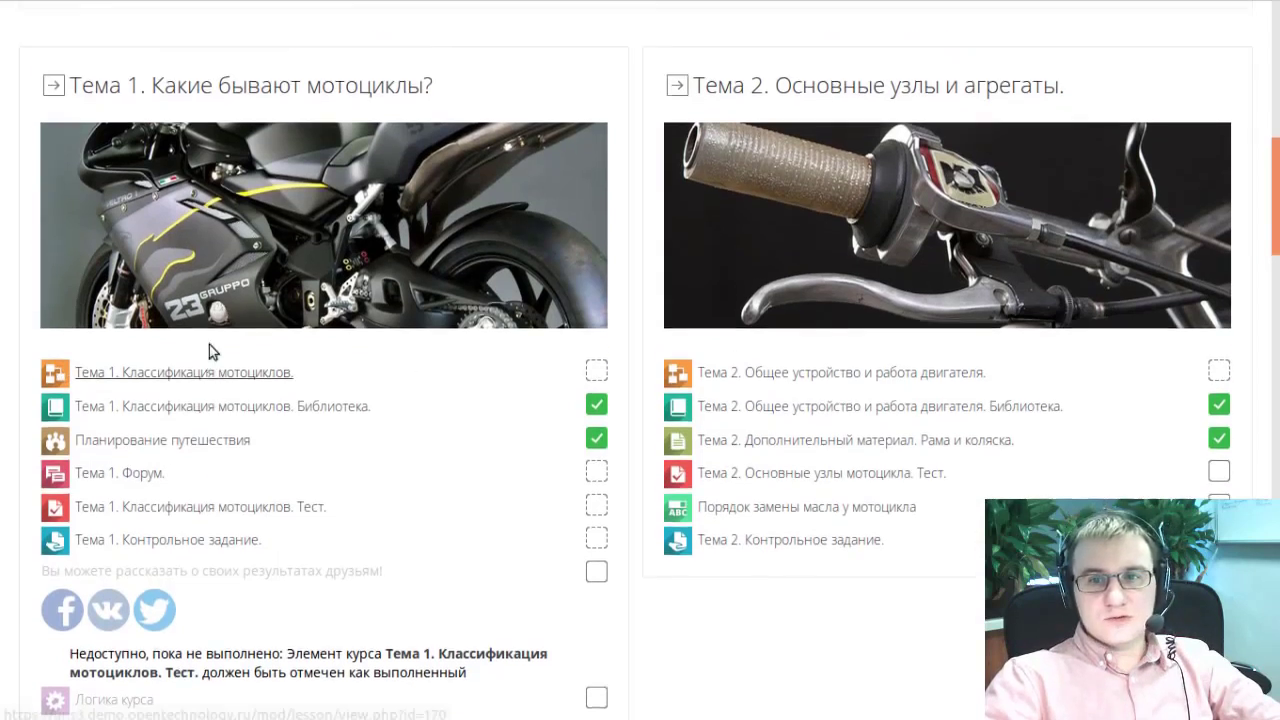
pyautogui.scroll(1, 209, 344)
pyautogui.scroll(-1, 212, 380)
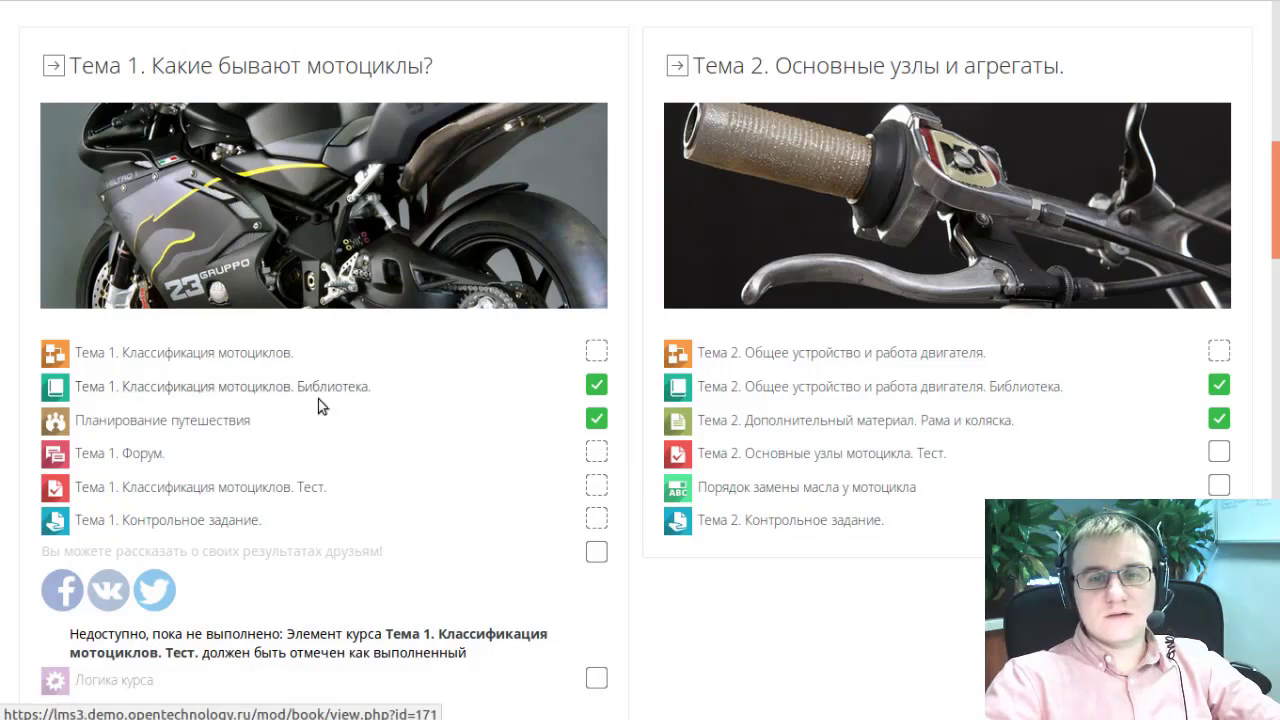
pyautogui.scroll(7, 307, 448)
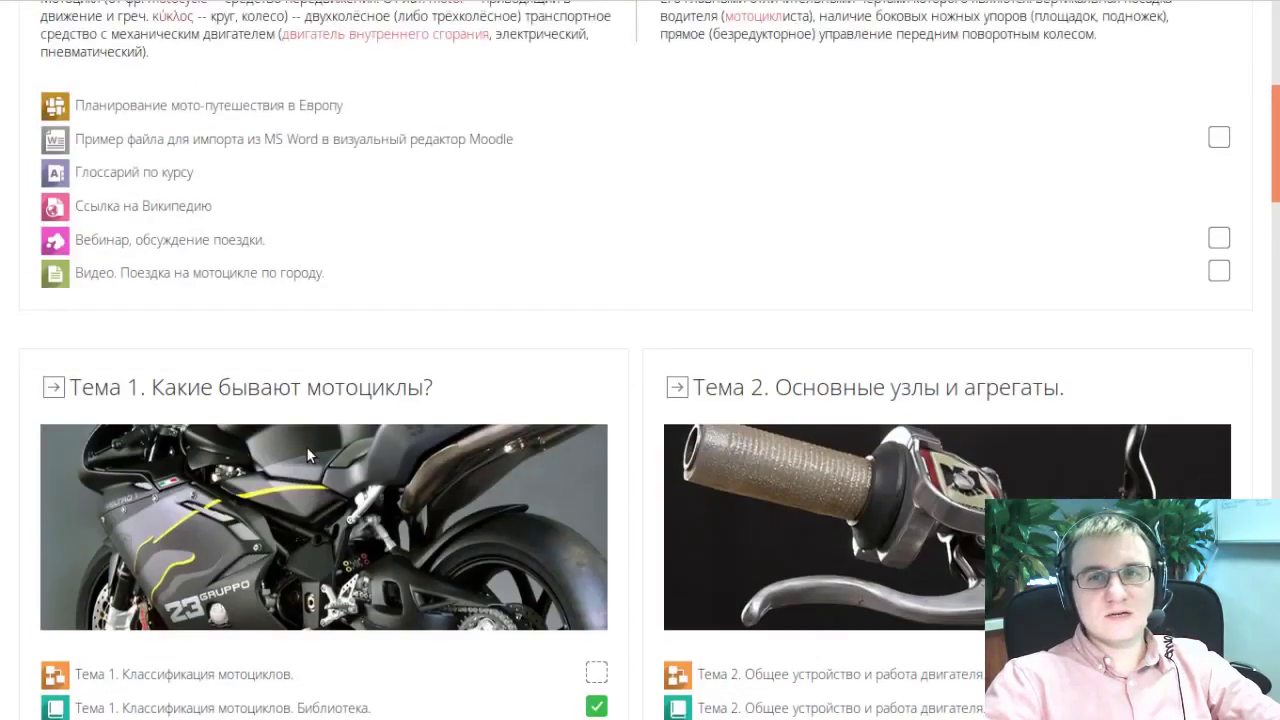
pyautogui.scroll(-3, 226, 127)
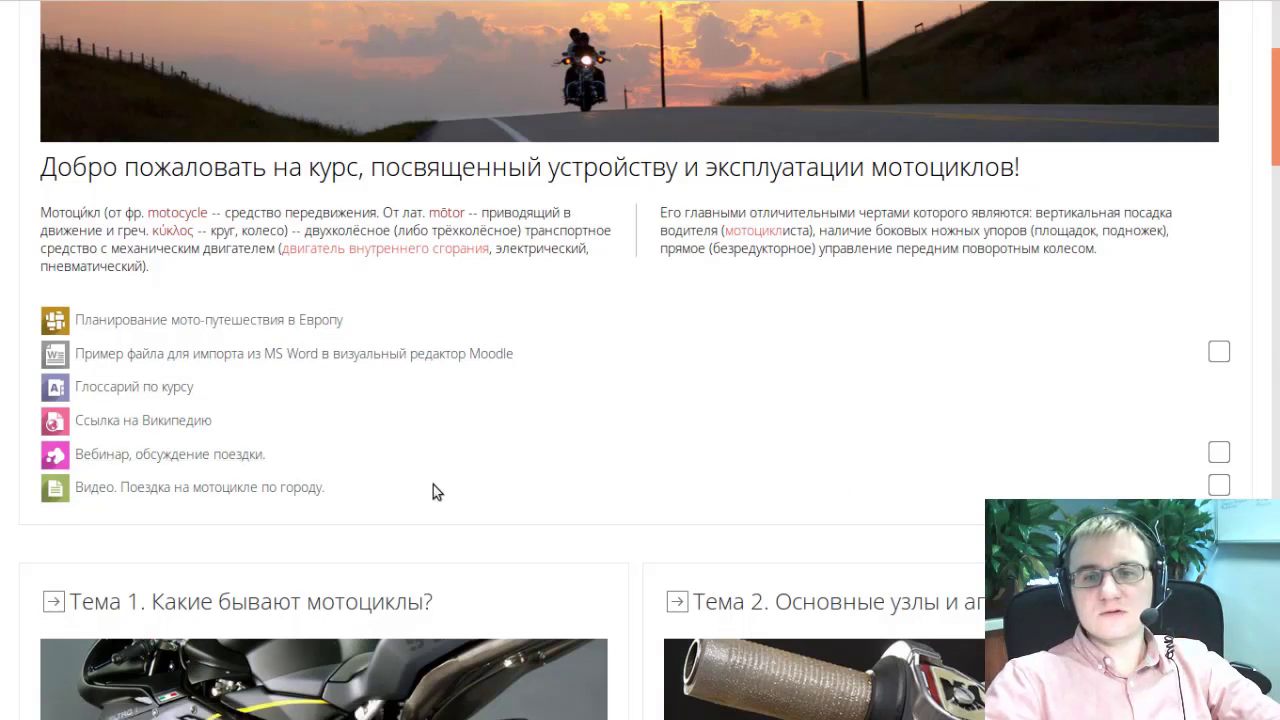
pyautogui.scroll(3, 416, 522)
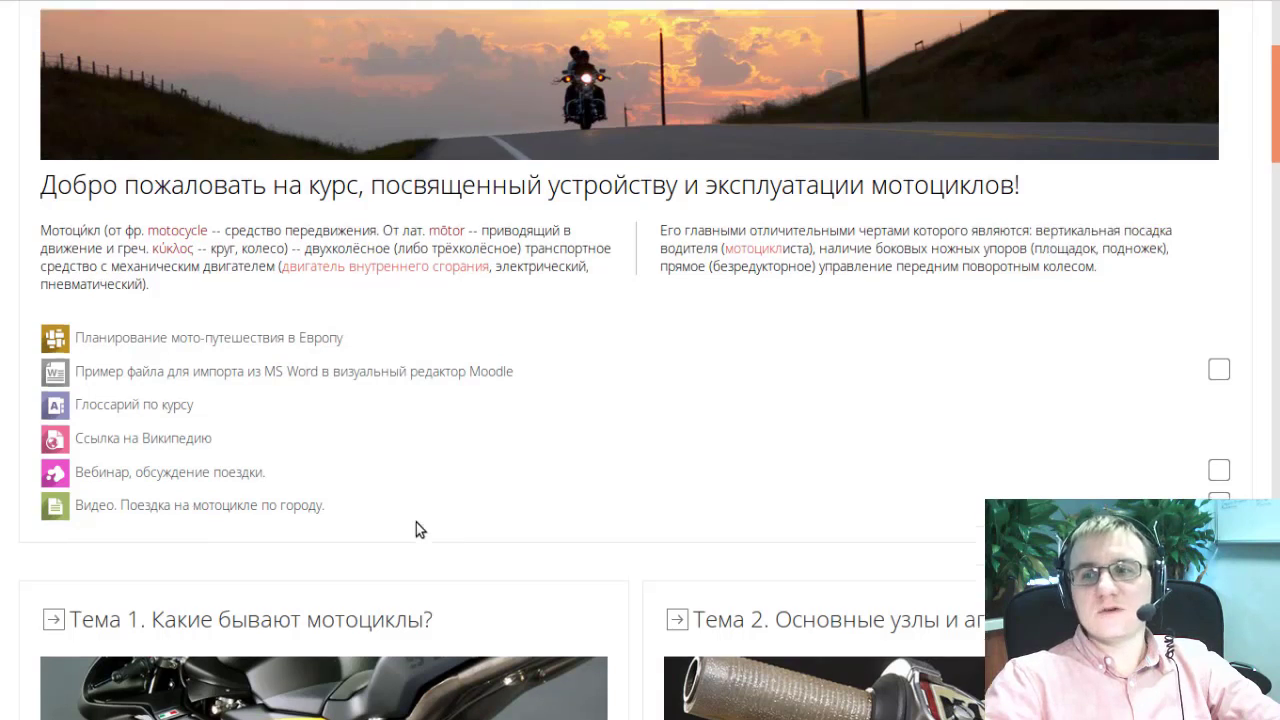
pyautogui.scroll(-1, 416, 528)
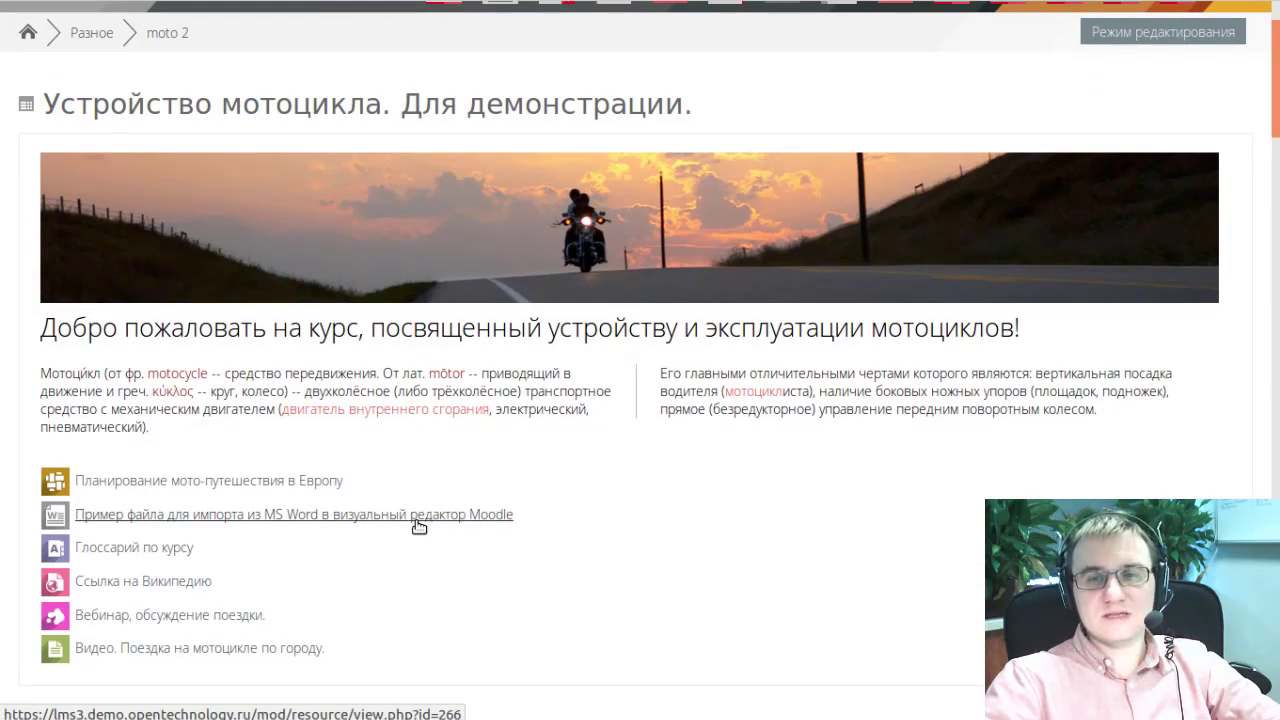
# Step: Open the lecture «Тема 1. Классификация мотоциклов.» and start it from the beginning instead of resuming the earlier attempt
pyautogui.scroll(-7, 416, 532)
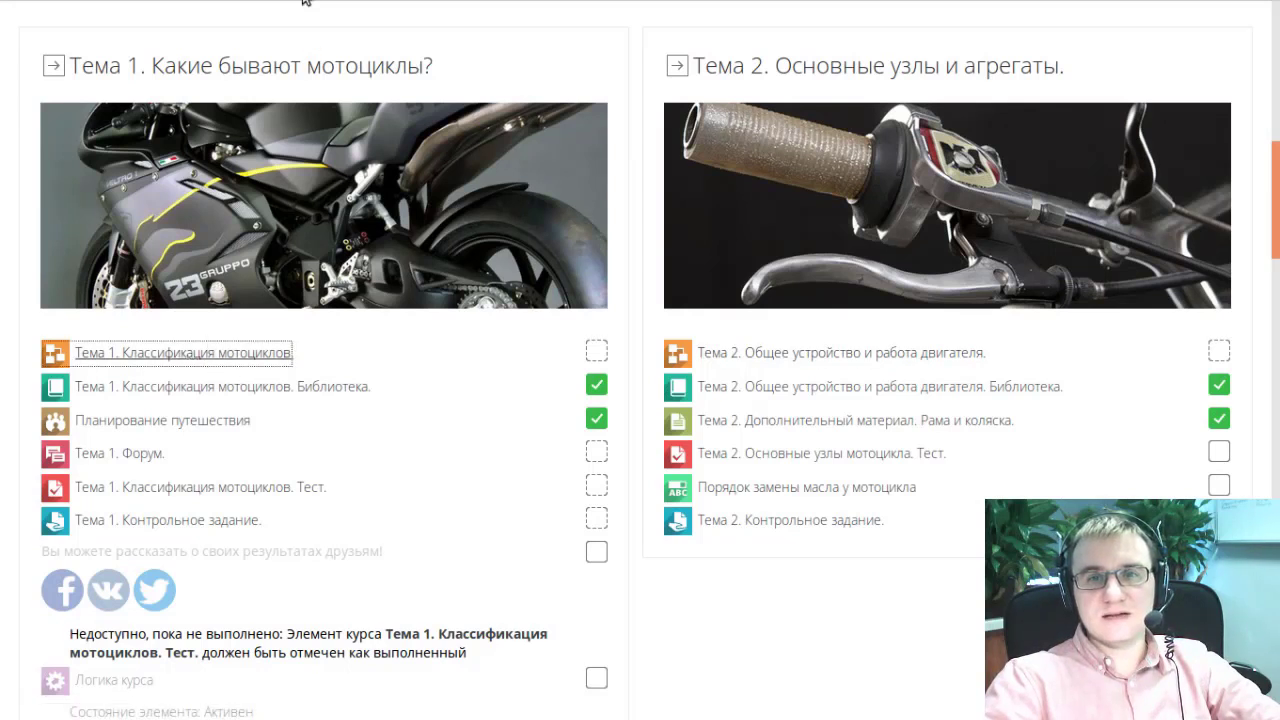
pyautogui.click(200, 355)
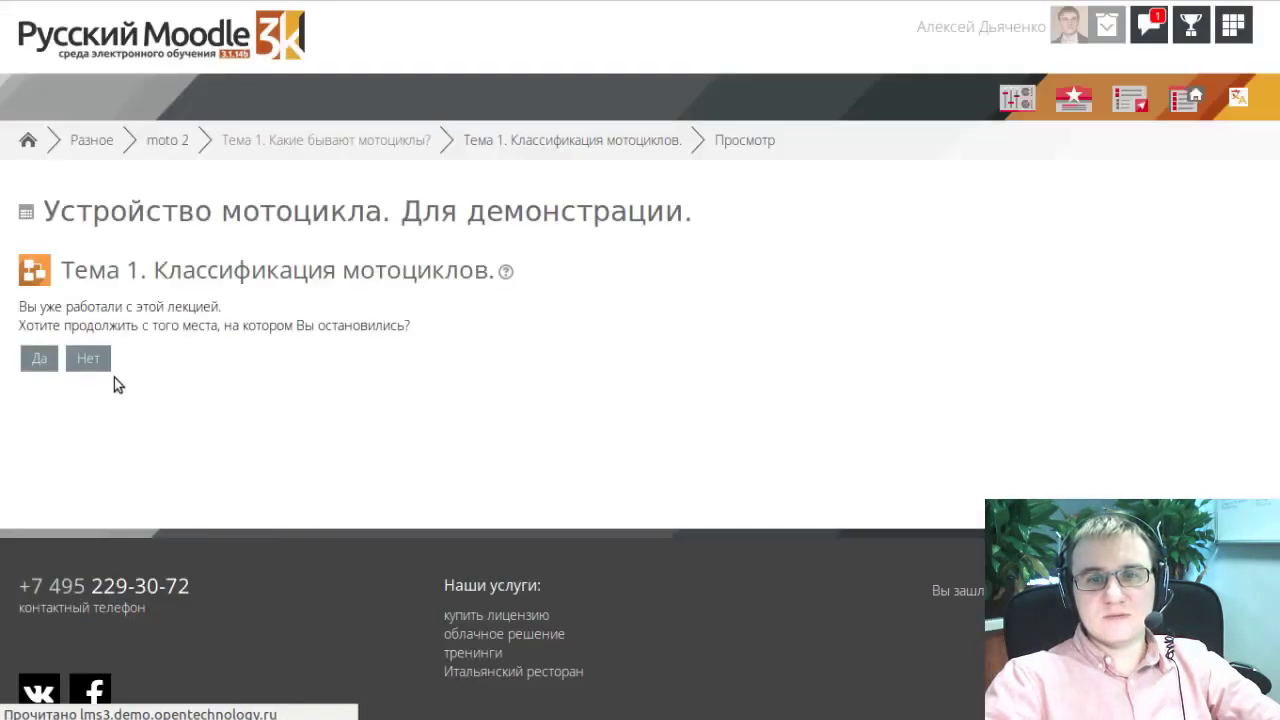
pyautogui.click(90, 361)
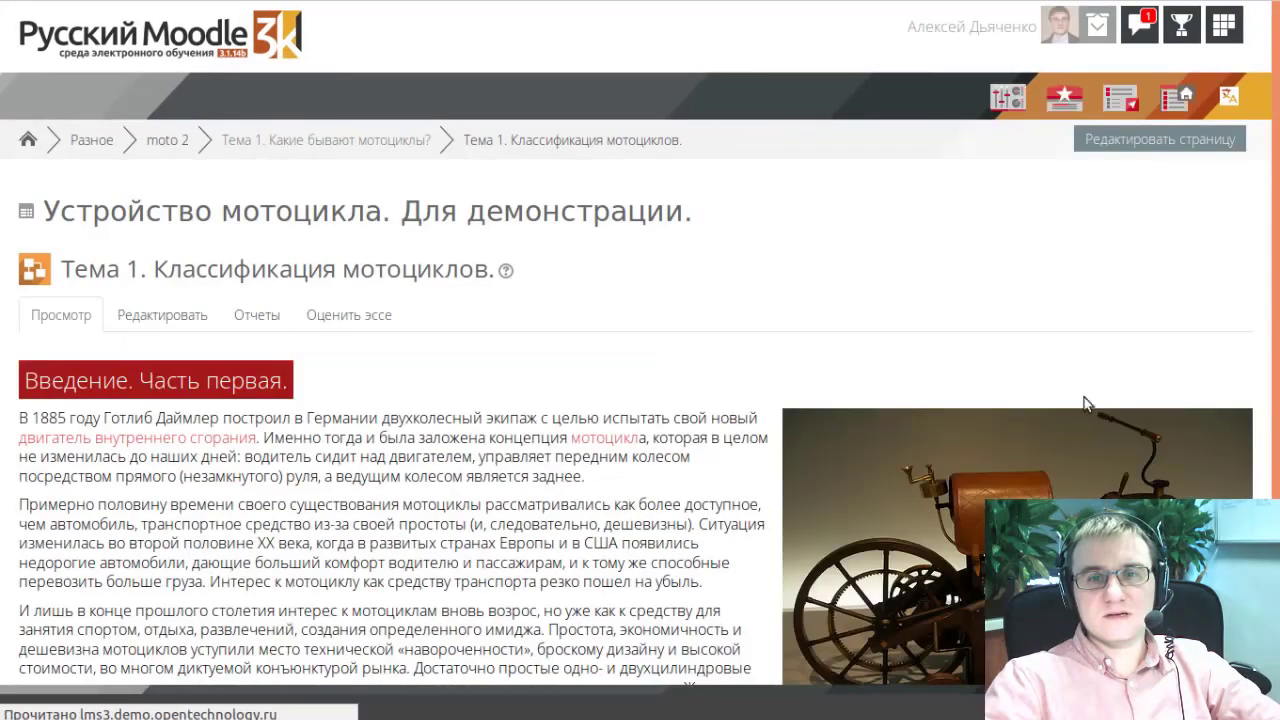
# Step: Look through the lecture page «Введение. Часть первая.» with its text, illustration and audio recording, and proceed to the next page
pyautogui.scroll(-3, 770, 416)
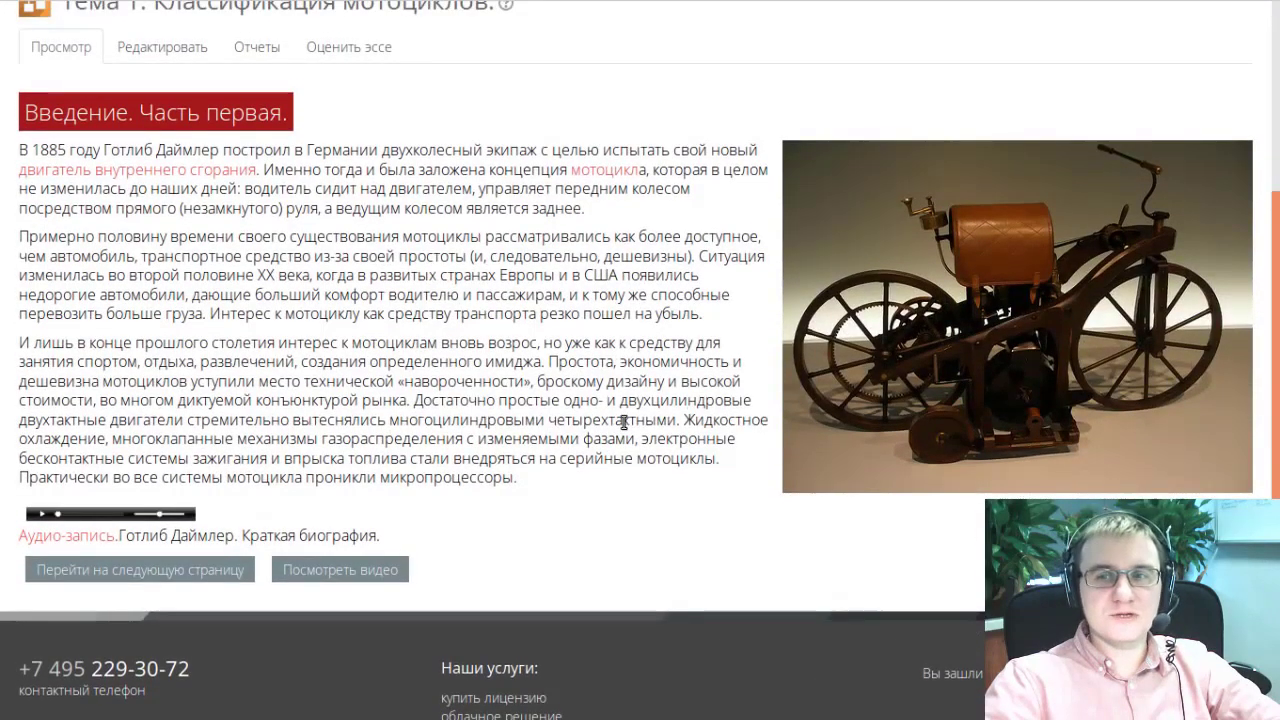
pyautogui.scroll(1, 620, 421)
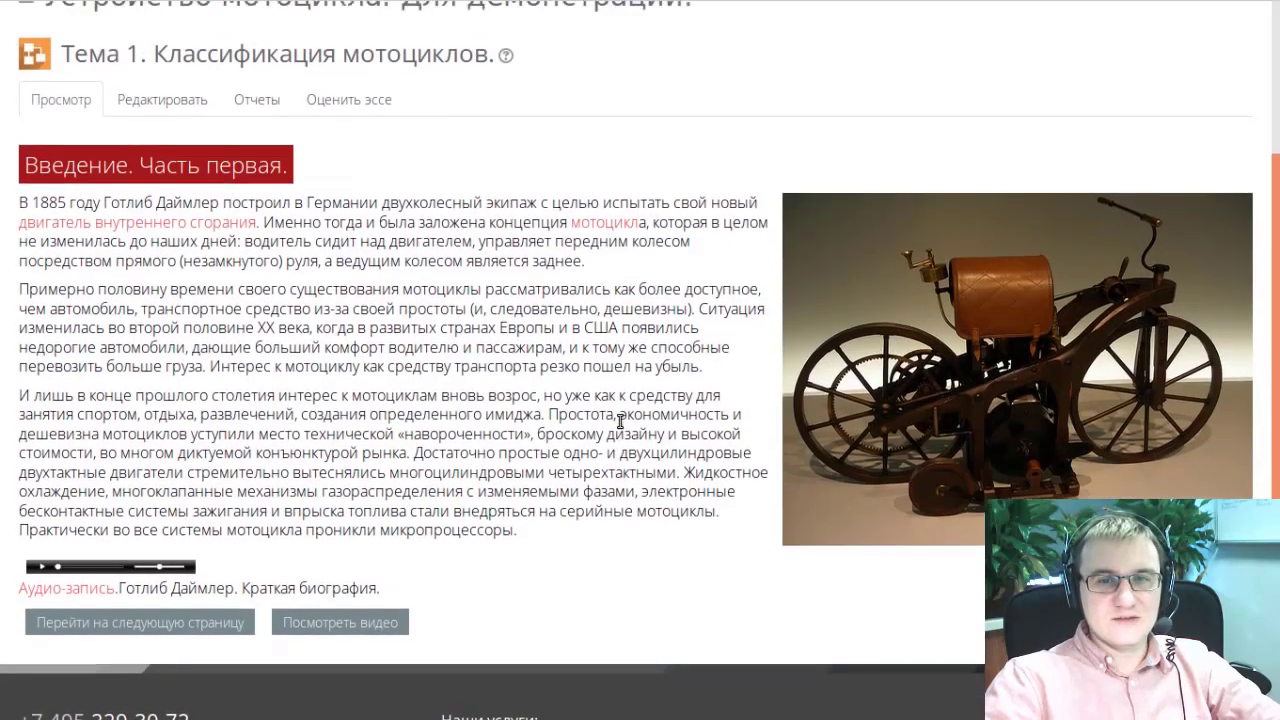
pyautogui.scroll(-2, 619, 421)
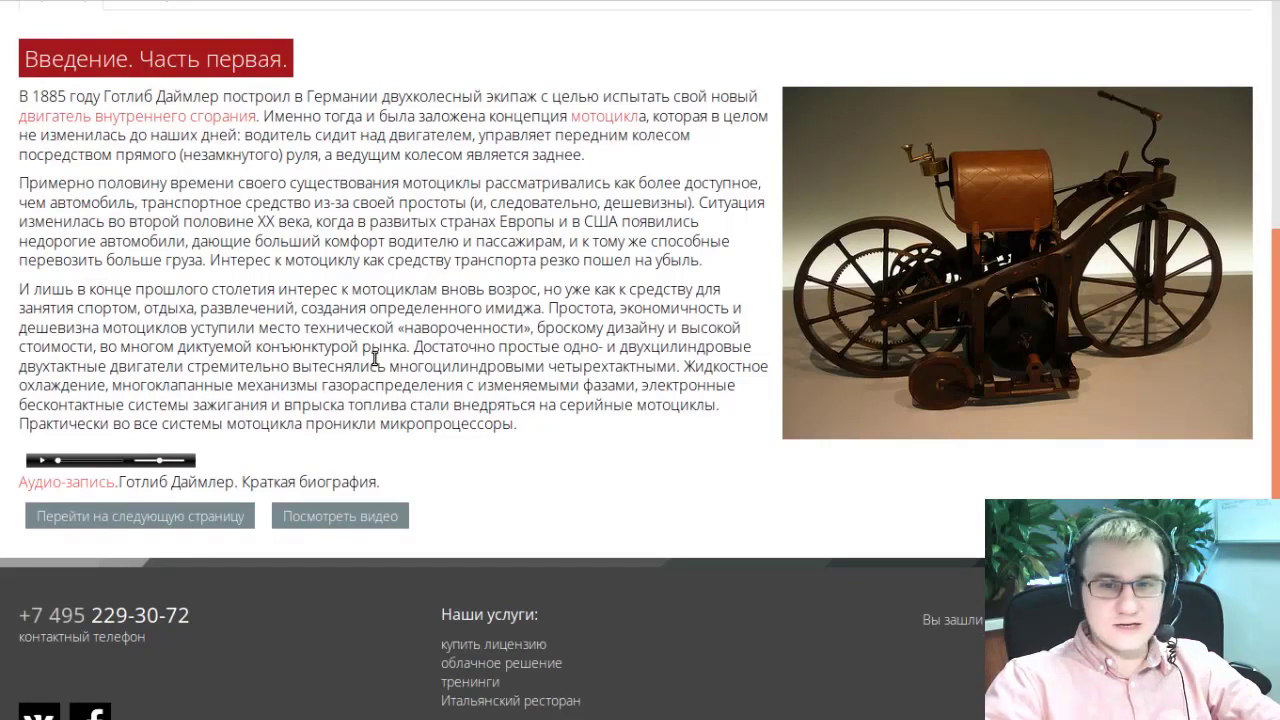
pyautogui.scroll(1, 375, 358)
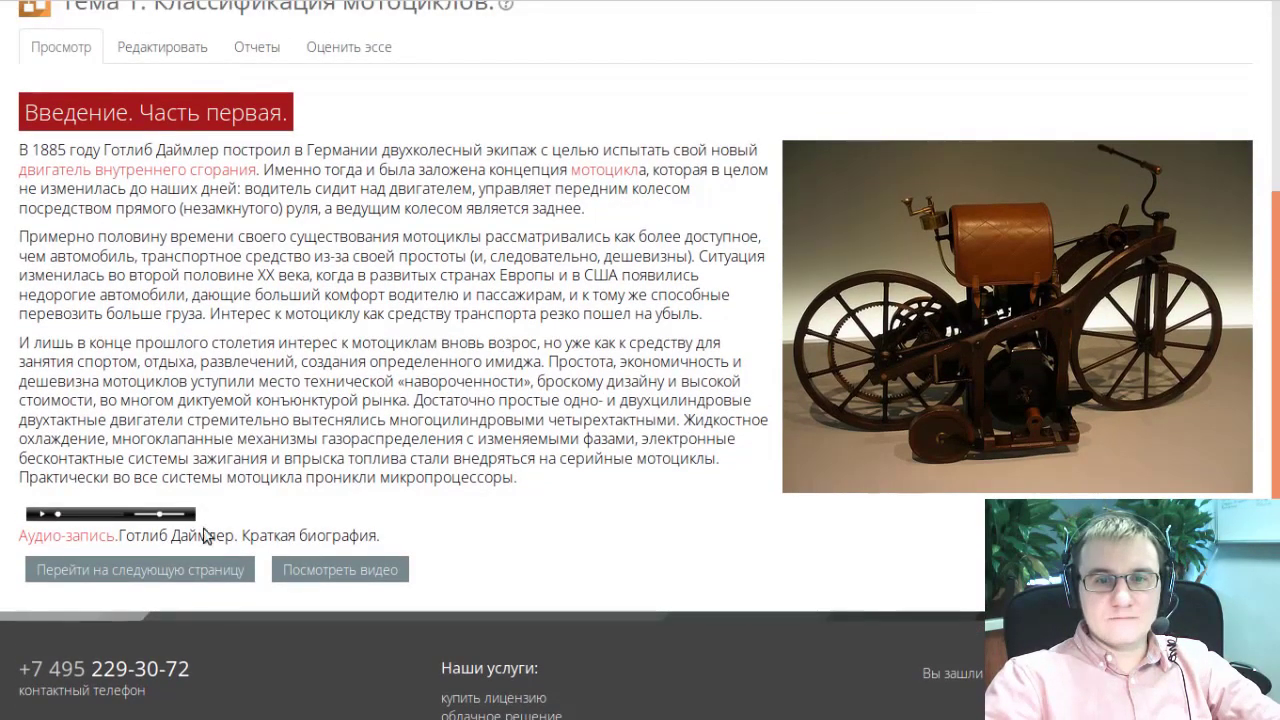
pyautogui.click(177, 574)
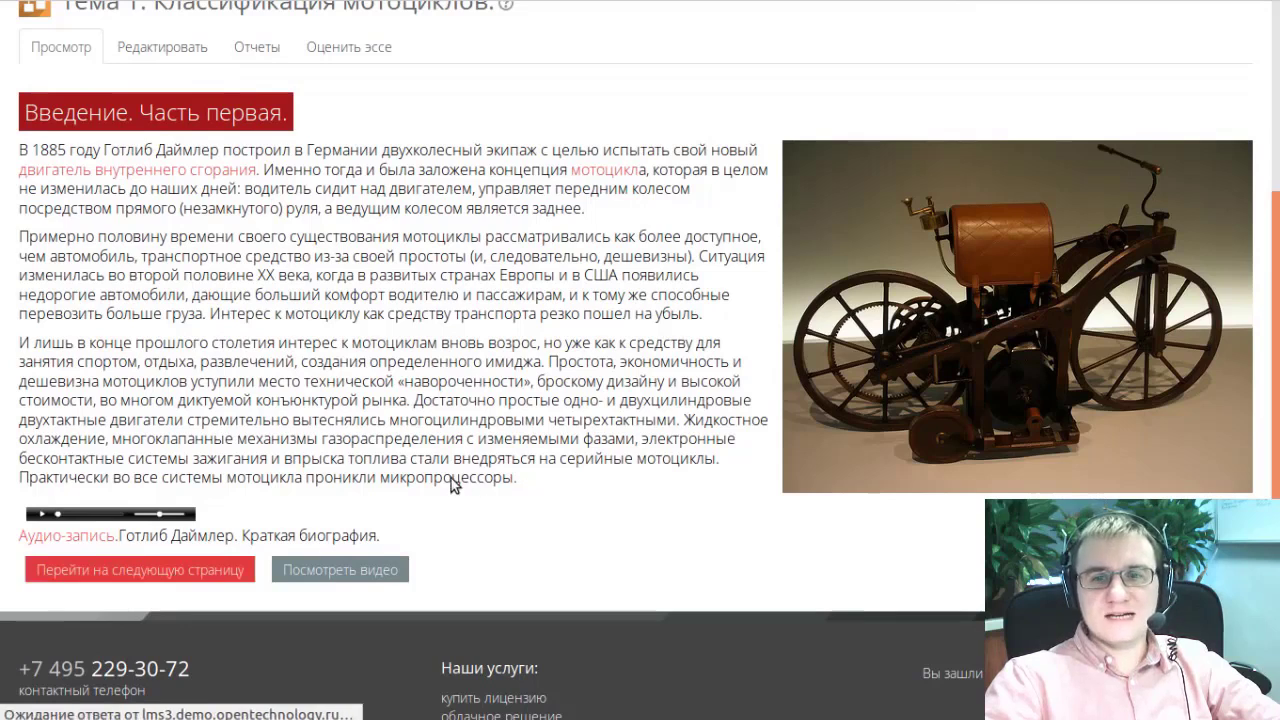
# Step: Look through the lecture page «Введение. Часть вторая.» and proceed to the next page
pyautogui.scroll(-3, 421, 414)
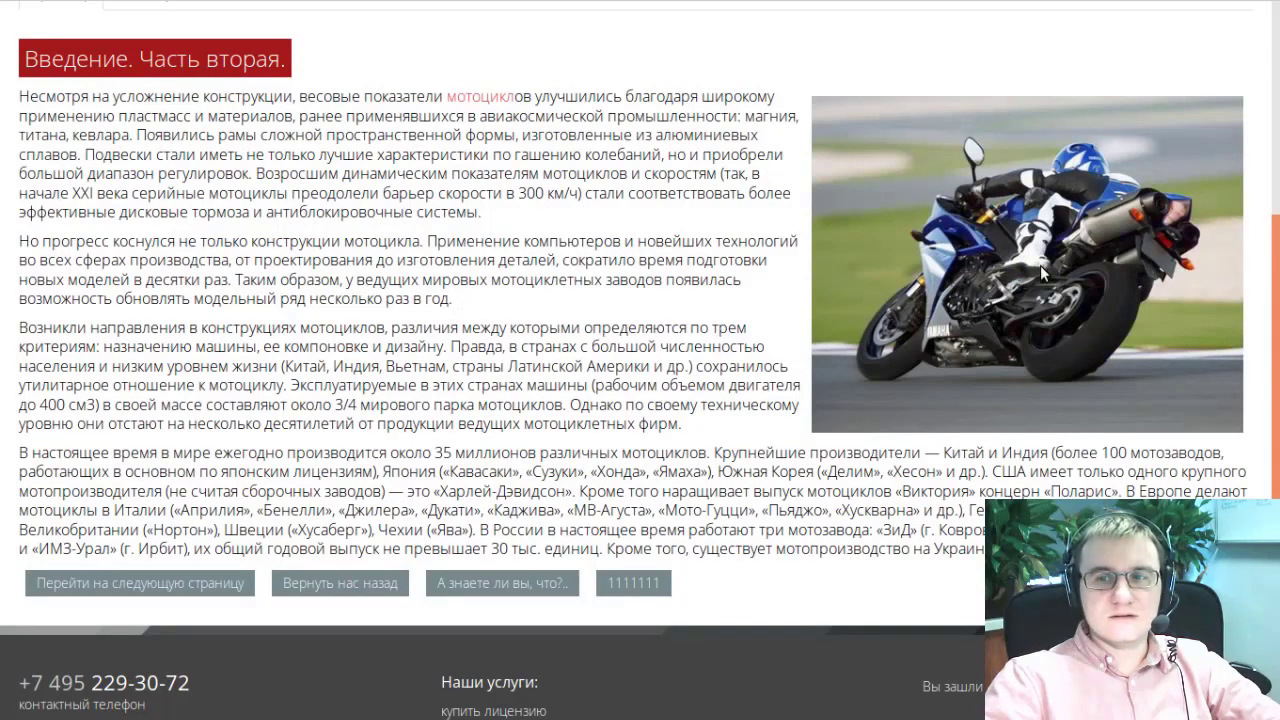
pyautogui.moveTo(199, 261); pyautogui.dragTo(392, 283)
pyautogui.click(392, 283)
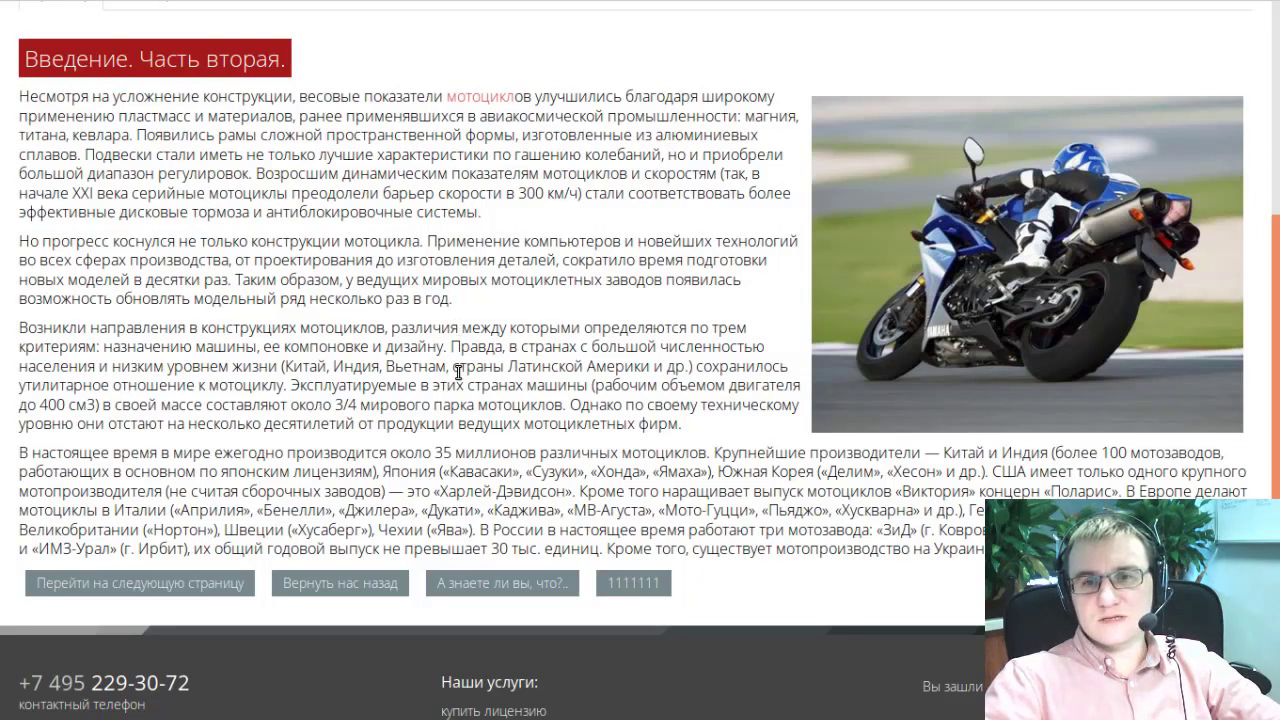
pyautogui.click(172, 582)
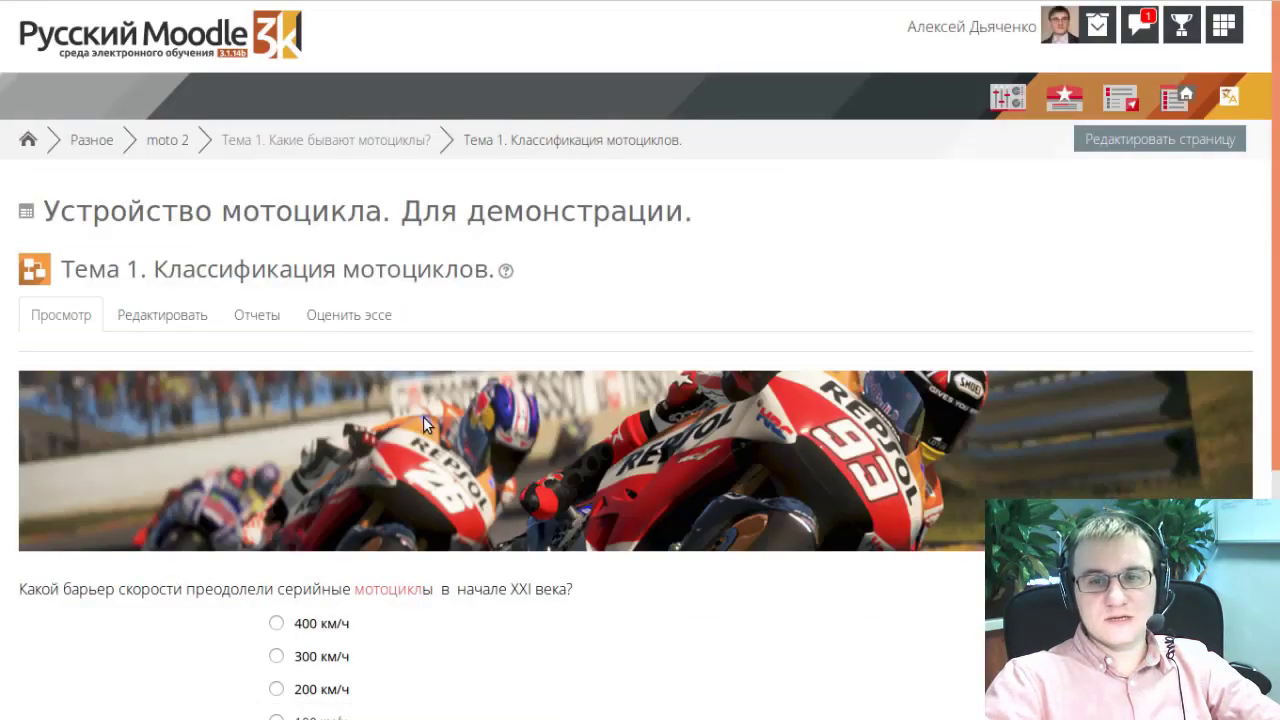
# Step: Choose the answer «400 км/ч» in the question about the speed barrier of production motorcycles, without submitting it
pyautogui.scroll(-3, 423, 416)
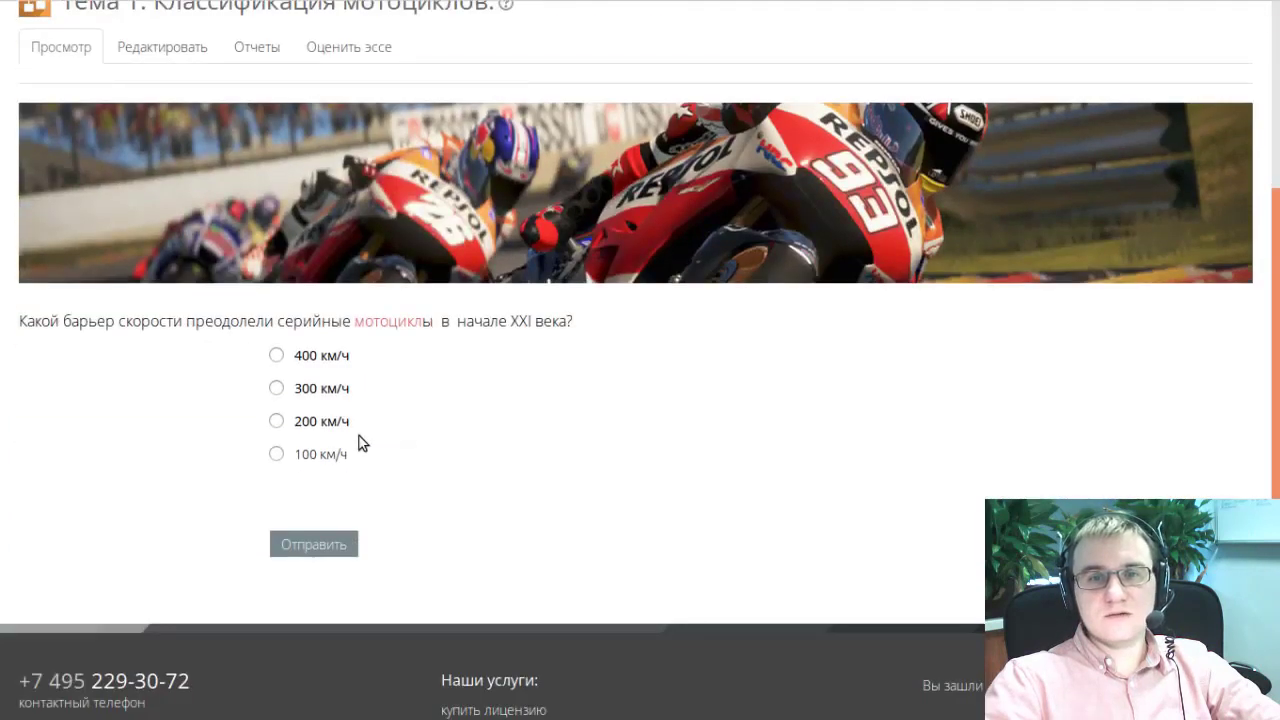
pyautogui.click(276, 355)
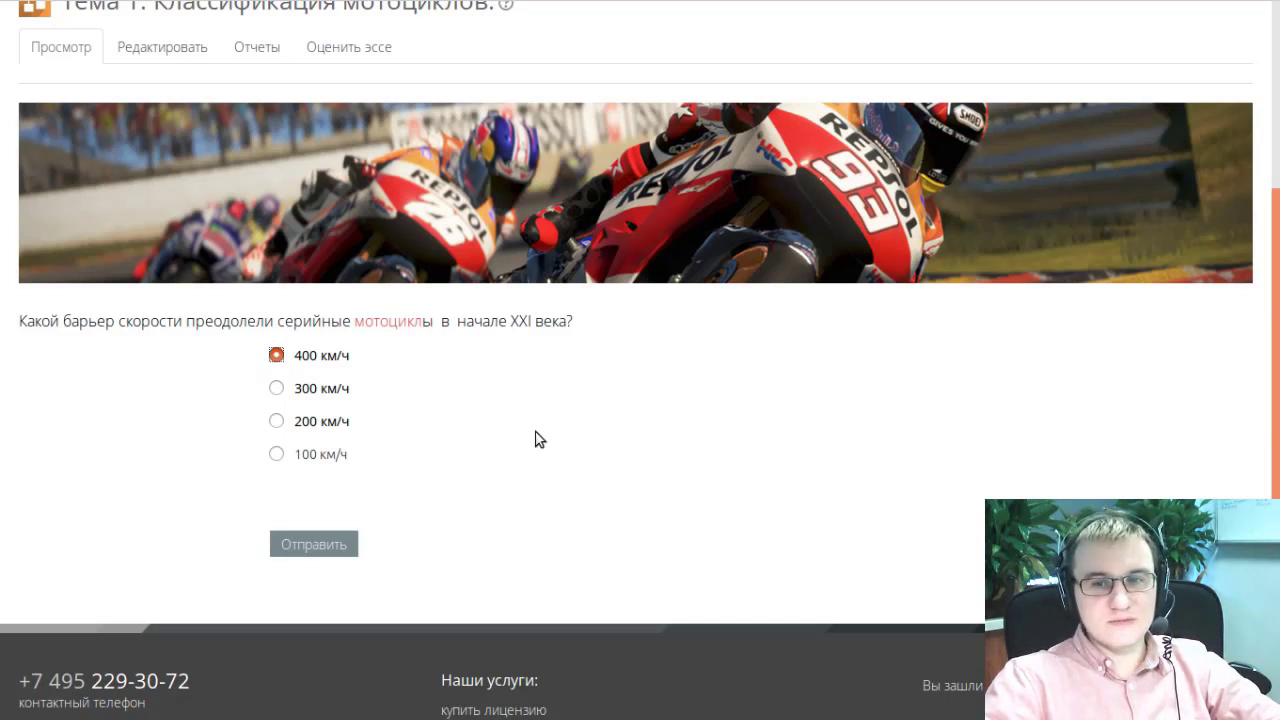
pyautogui.scroll(2, 538, 440)
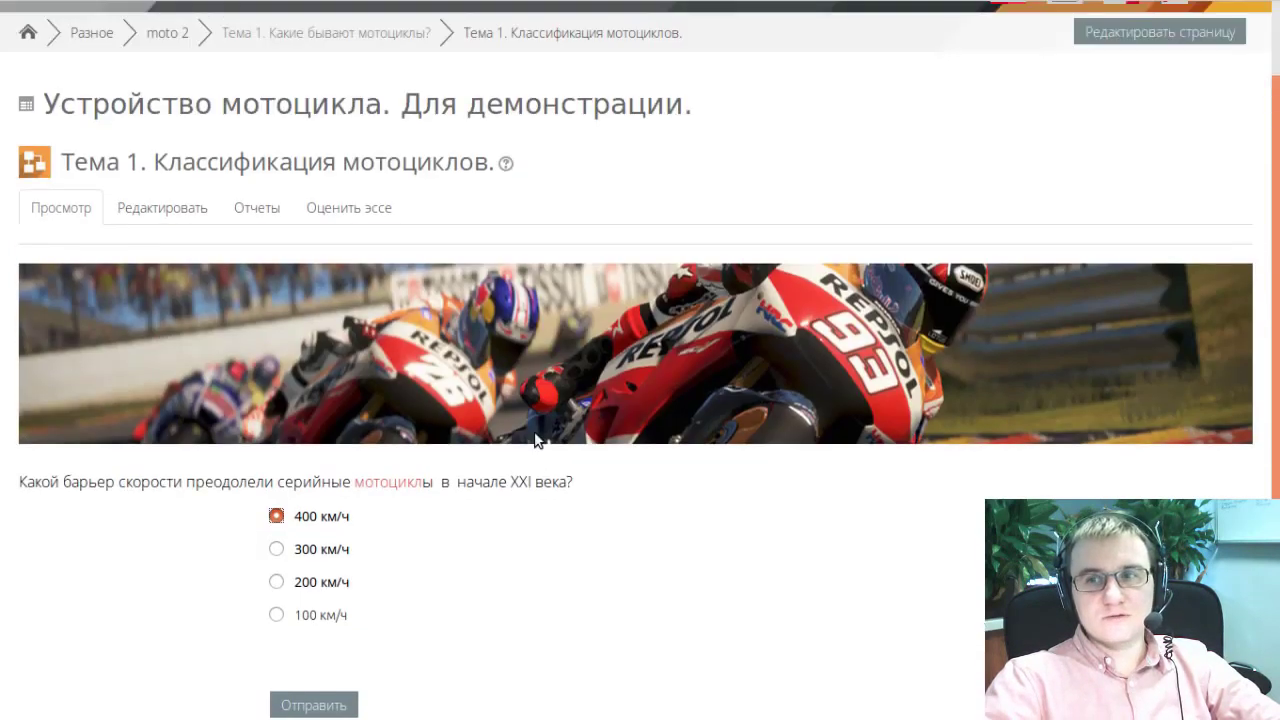
pyautogui.scroll(-2, 538, 440)
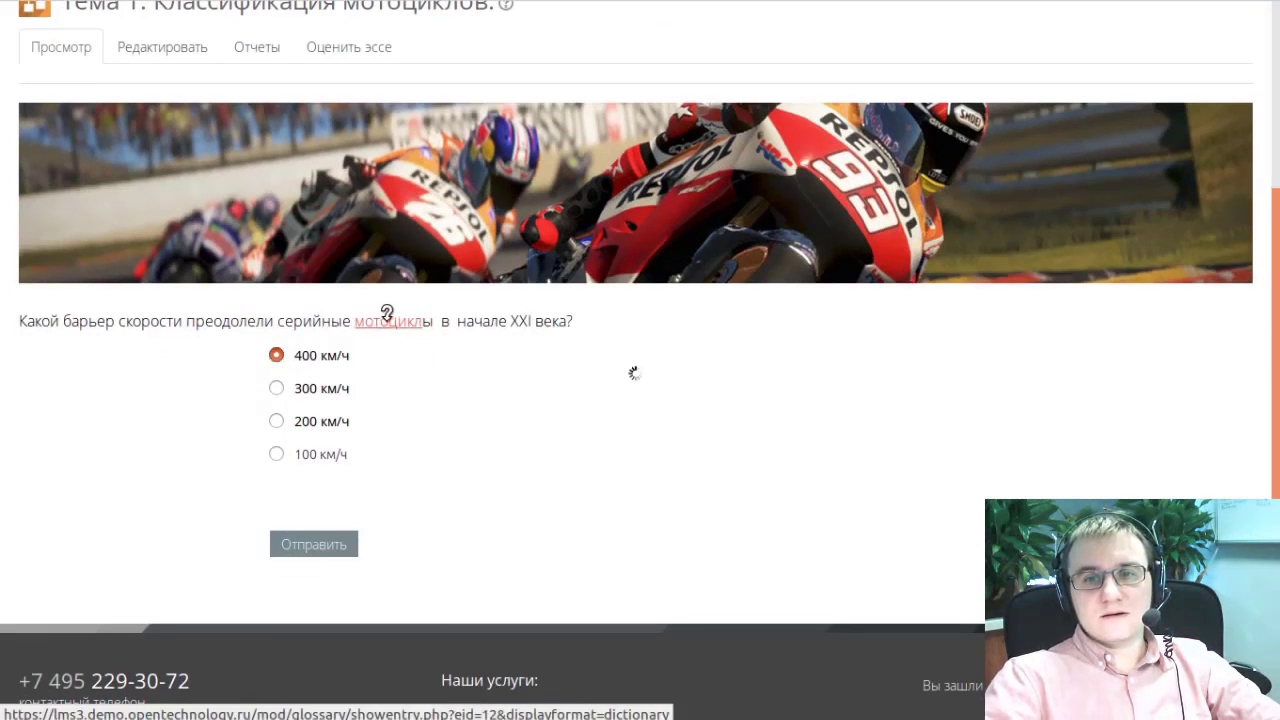
# Step: View the glossary definition of the linked term «мотоцикл» in the question text and close it
pyautogui.moveTo(714, 362); pyautogui.dragTo(669, 179)
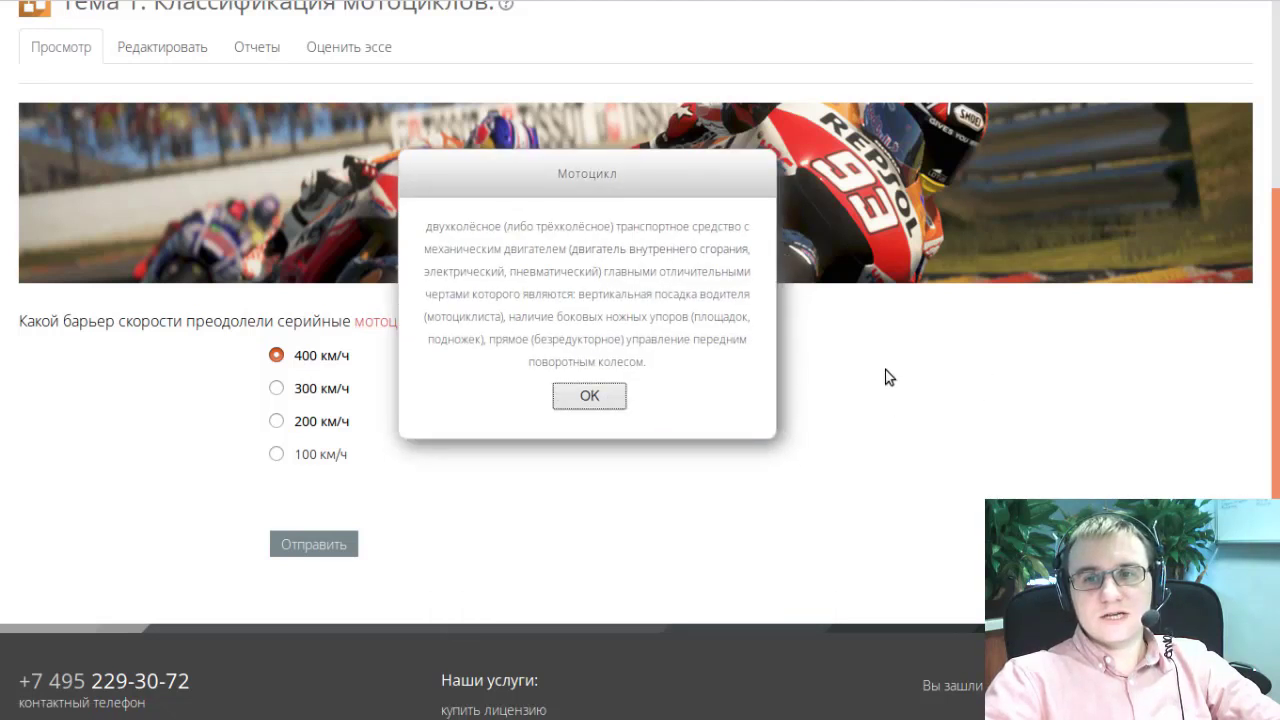
pyautogui.click(591, 397)
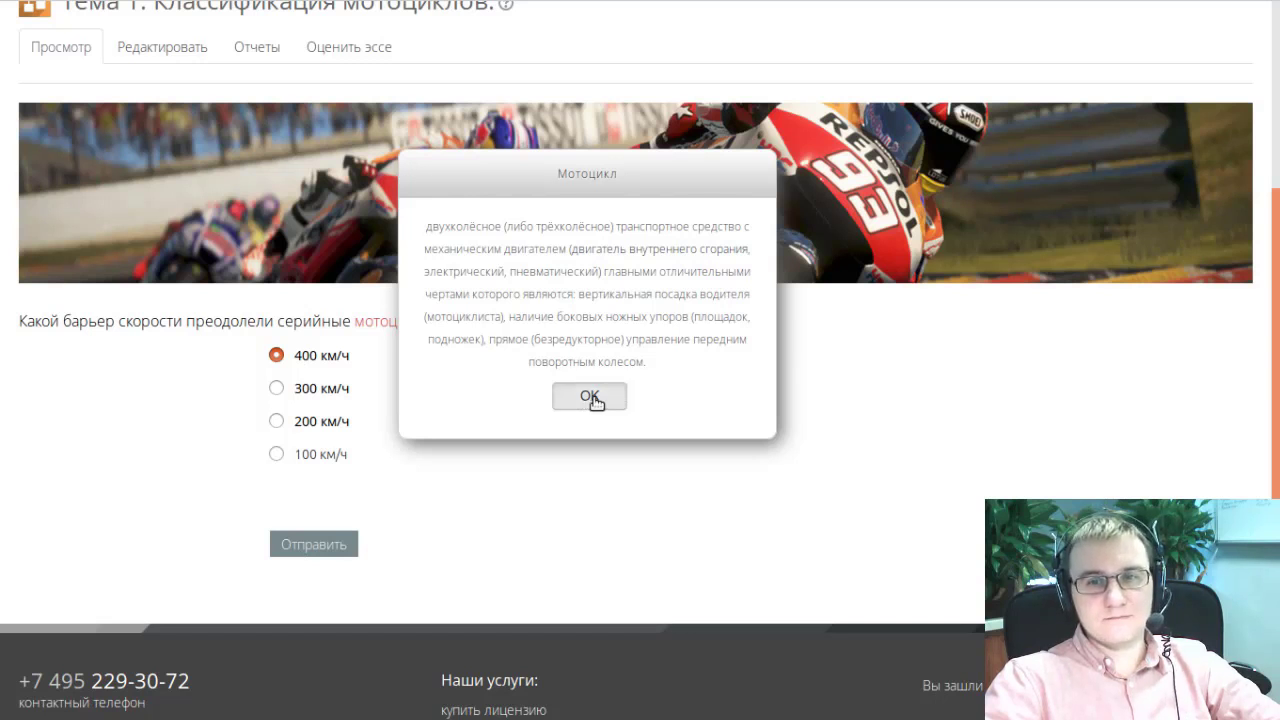
pyautogui.click(593, 399)
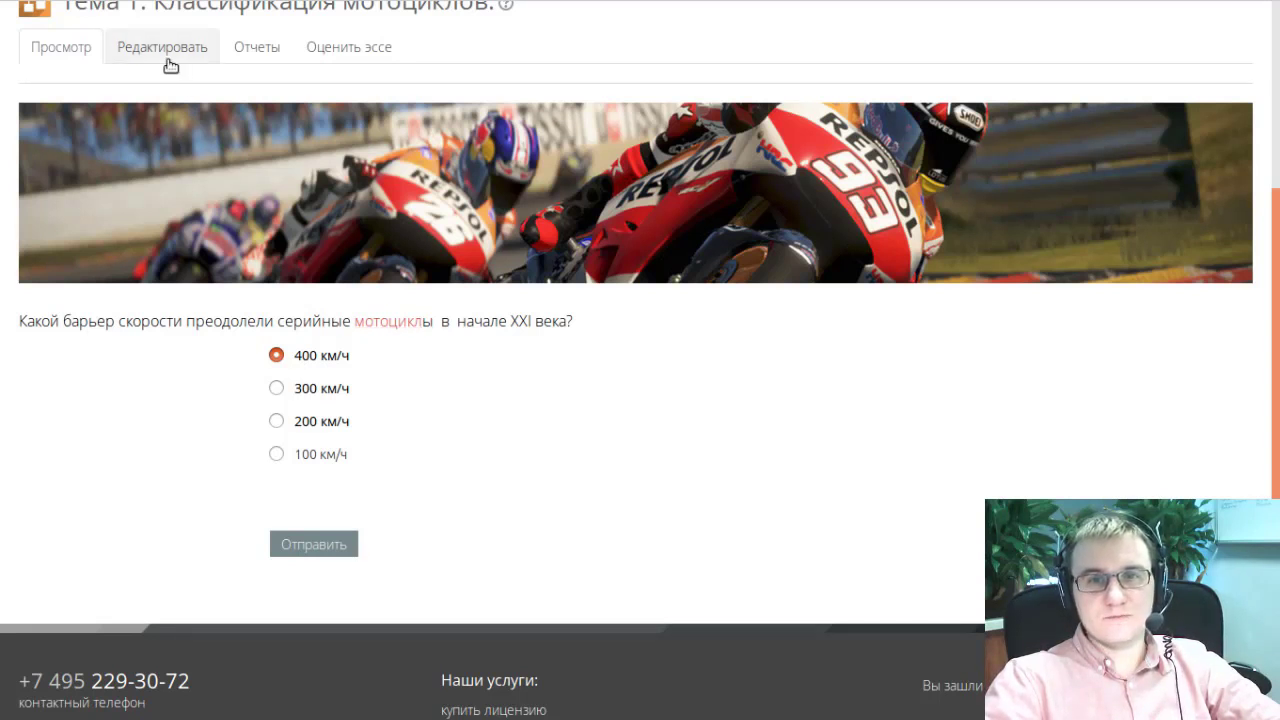
# Step: Open the lecture for editing and review its collapsed list of pages with their types and transitions
pyautogui.scroll(3, 169, 65)
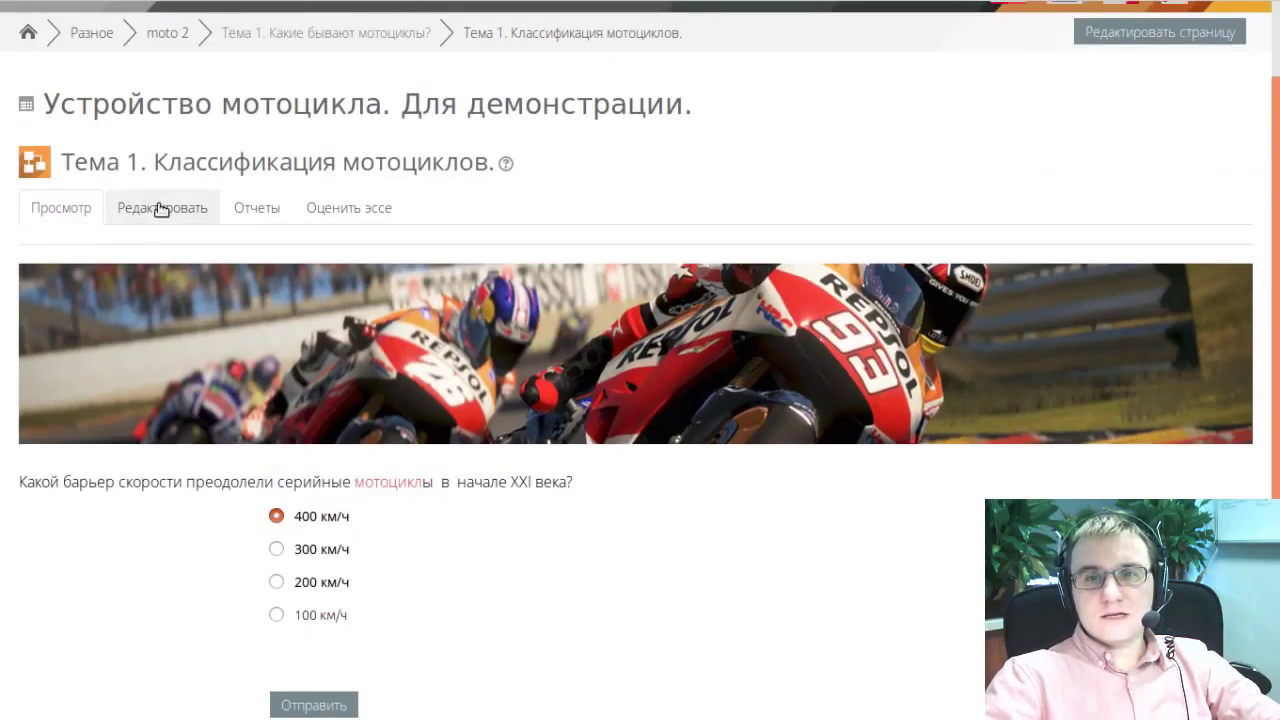
pyautogui.click(158, 207)
pyautogui.click(951, 318)
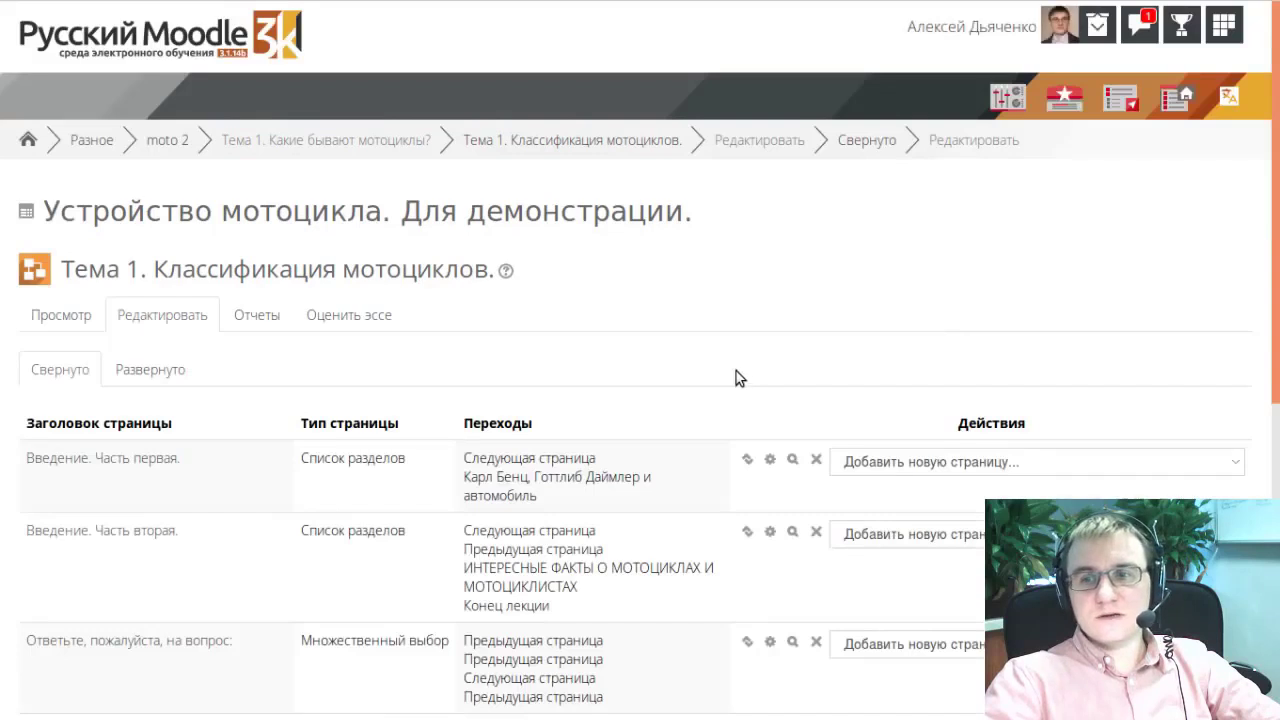
pyautogui.scroll(-3, 736, 375)
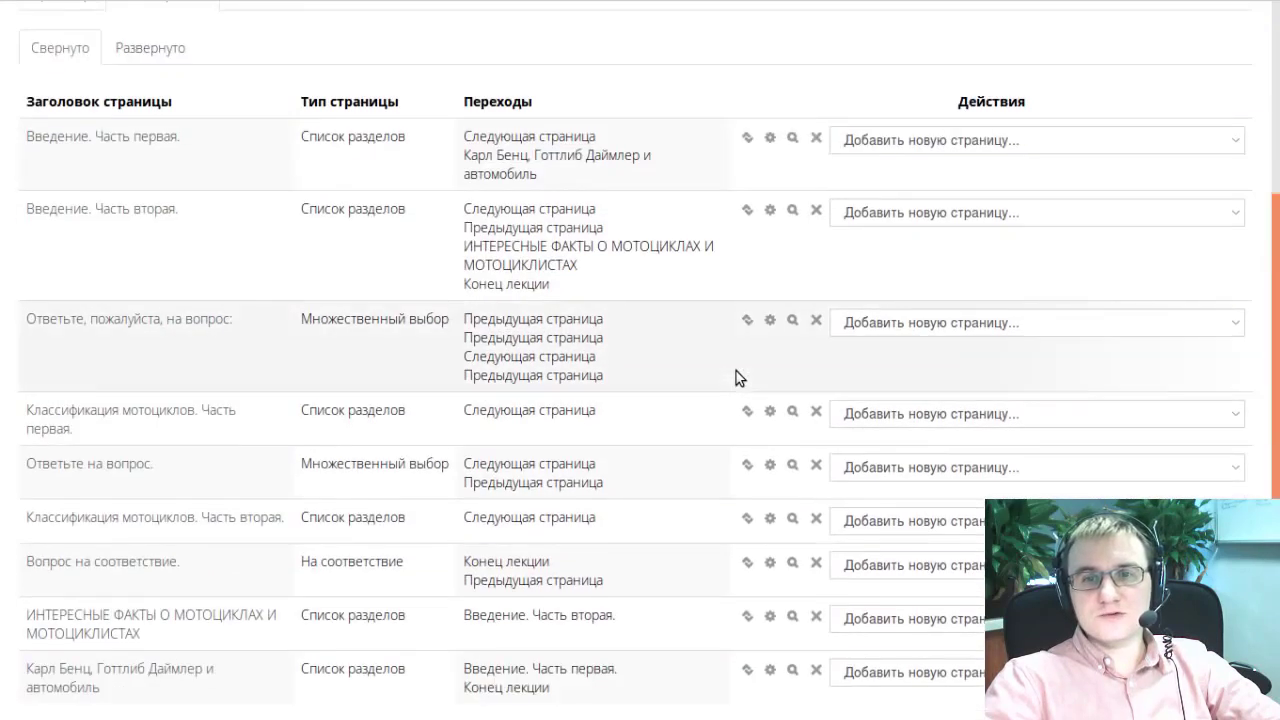
pyautogui.scroll(-2, 736, 371)
pyautogui.scroll(3, 736, 371)
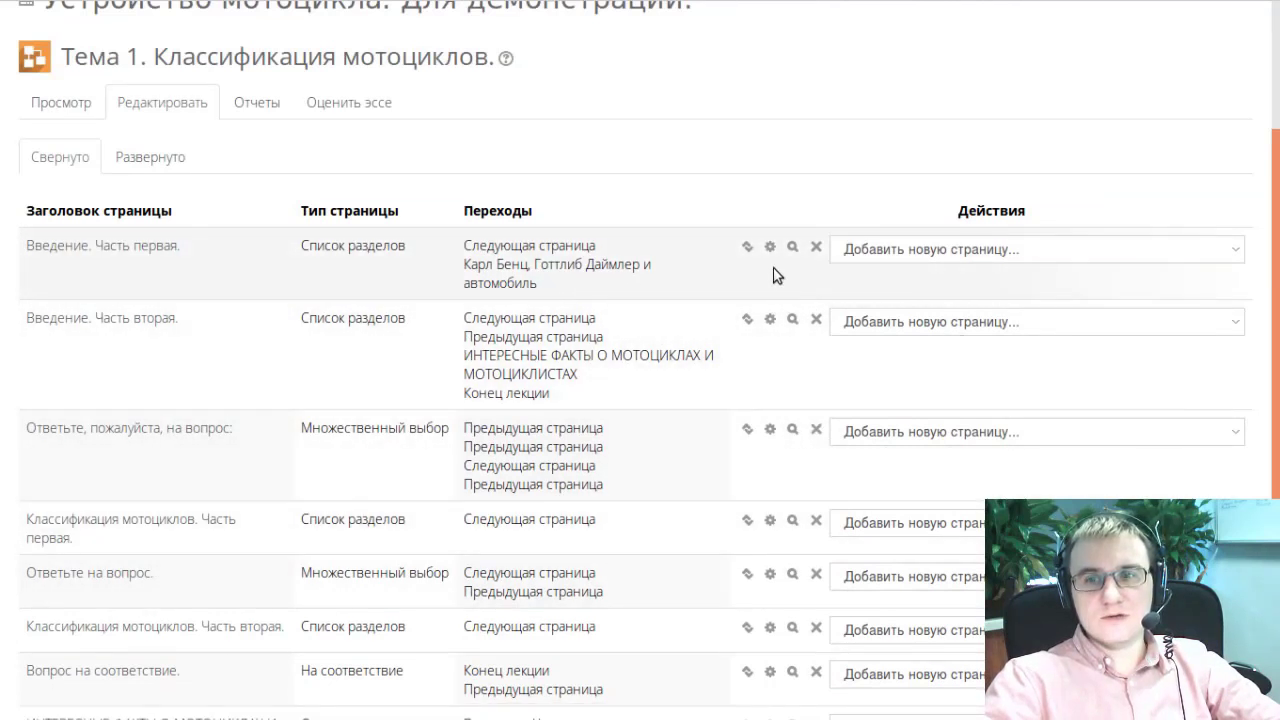
# Step: Open the lecture page «Введение. Часть первая.» for editing and expand the content editor's full set of tools
pyautogui.click(770, 246)
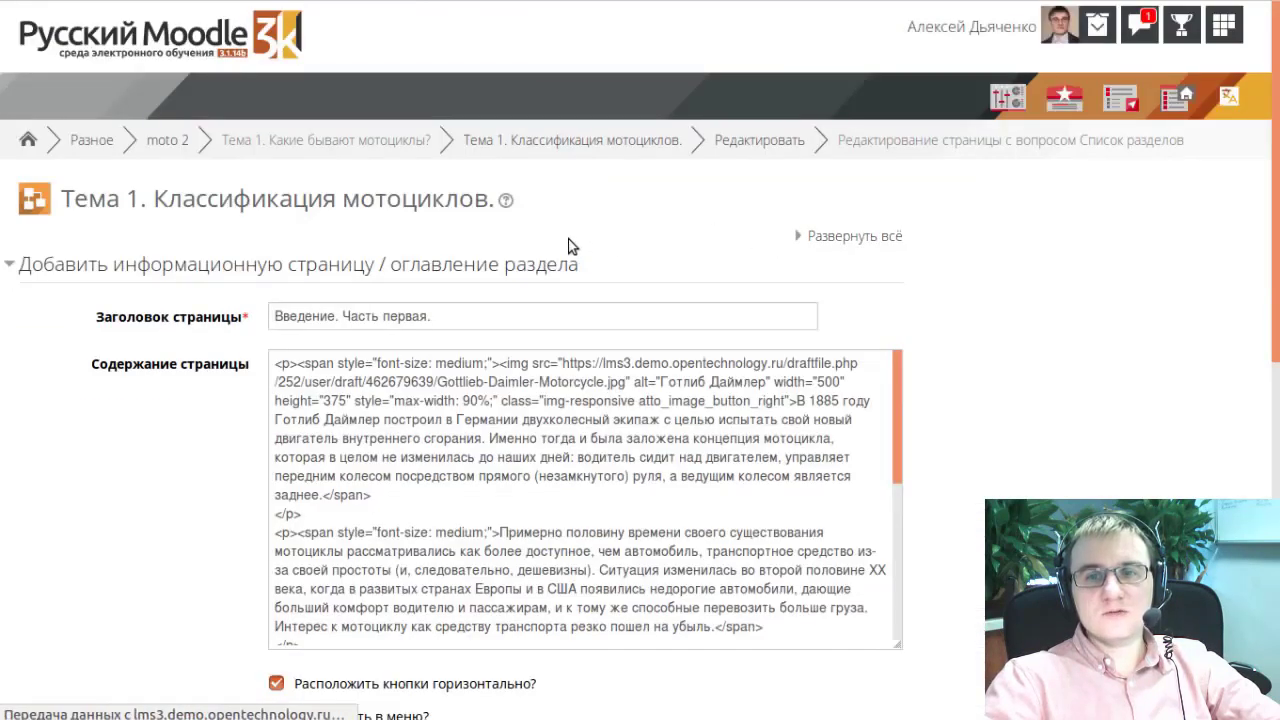
pyautogui.scroll(-4, 566, 237)
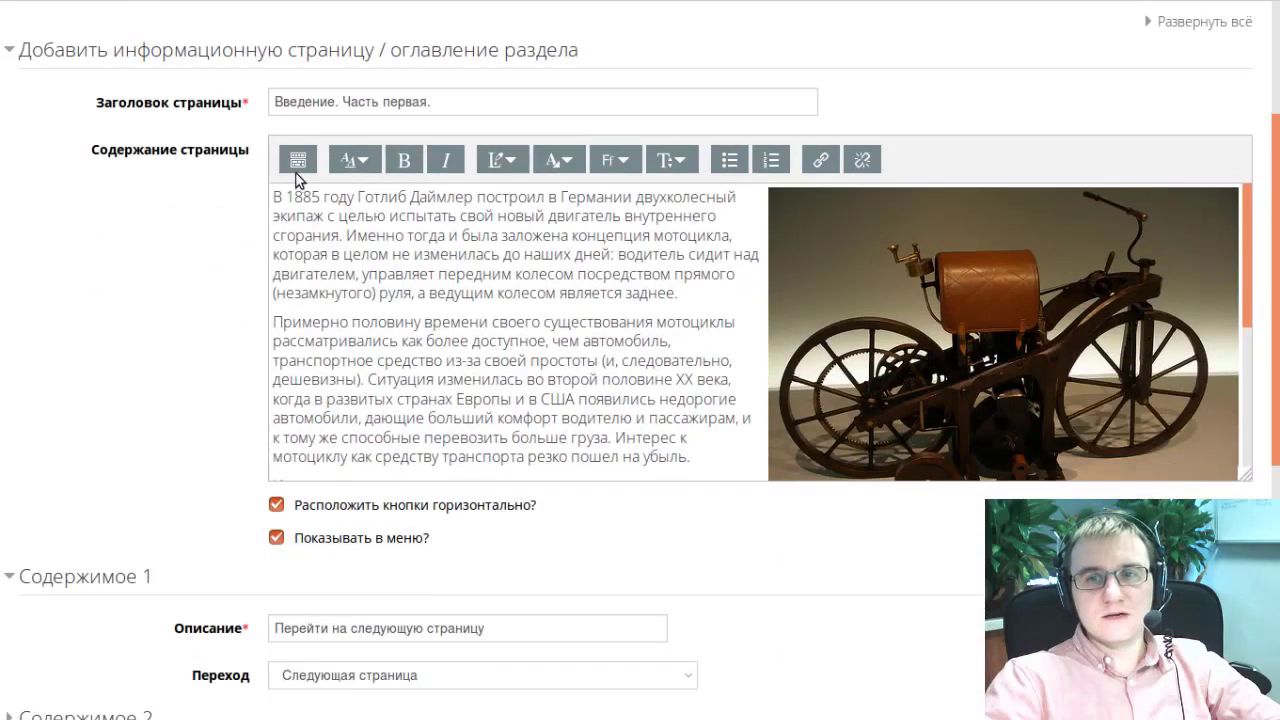
pyautogui.click(298, 160)
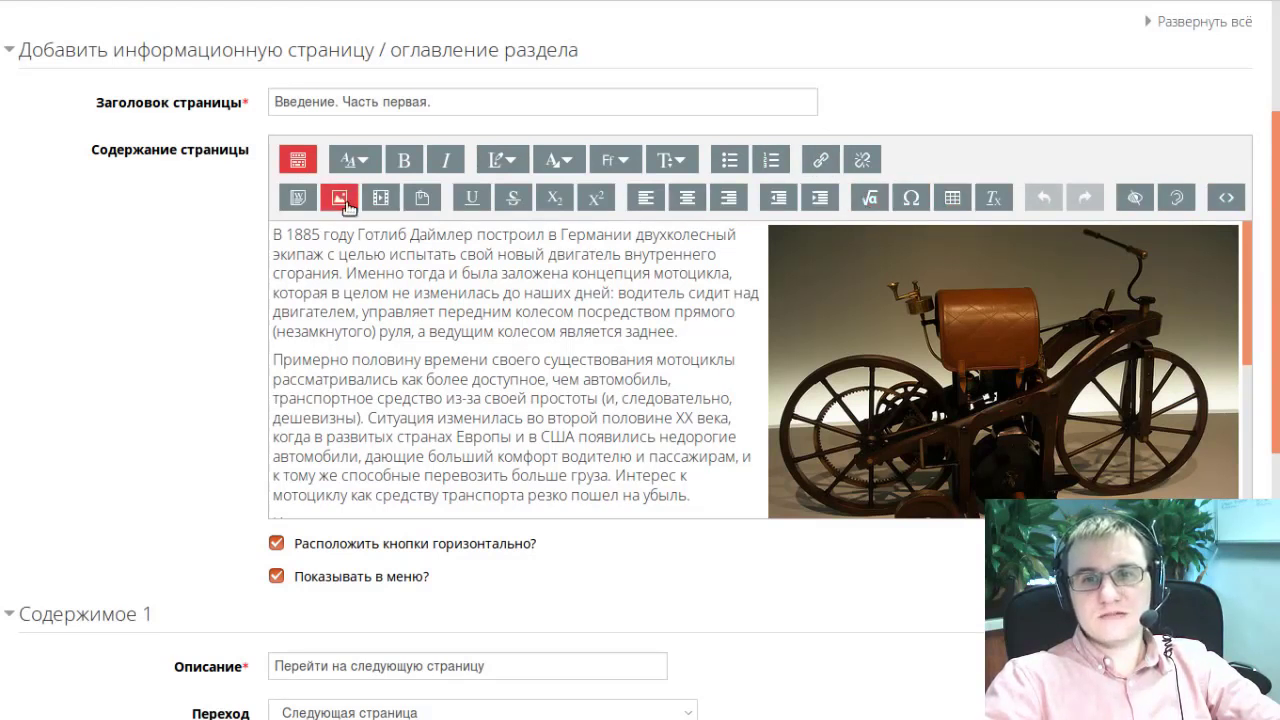
pyautogui.scroll(-1, 410, 241)
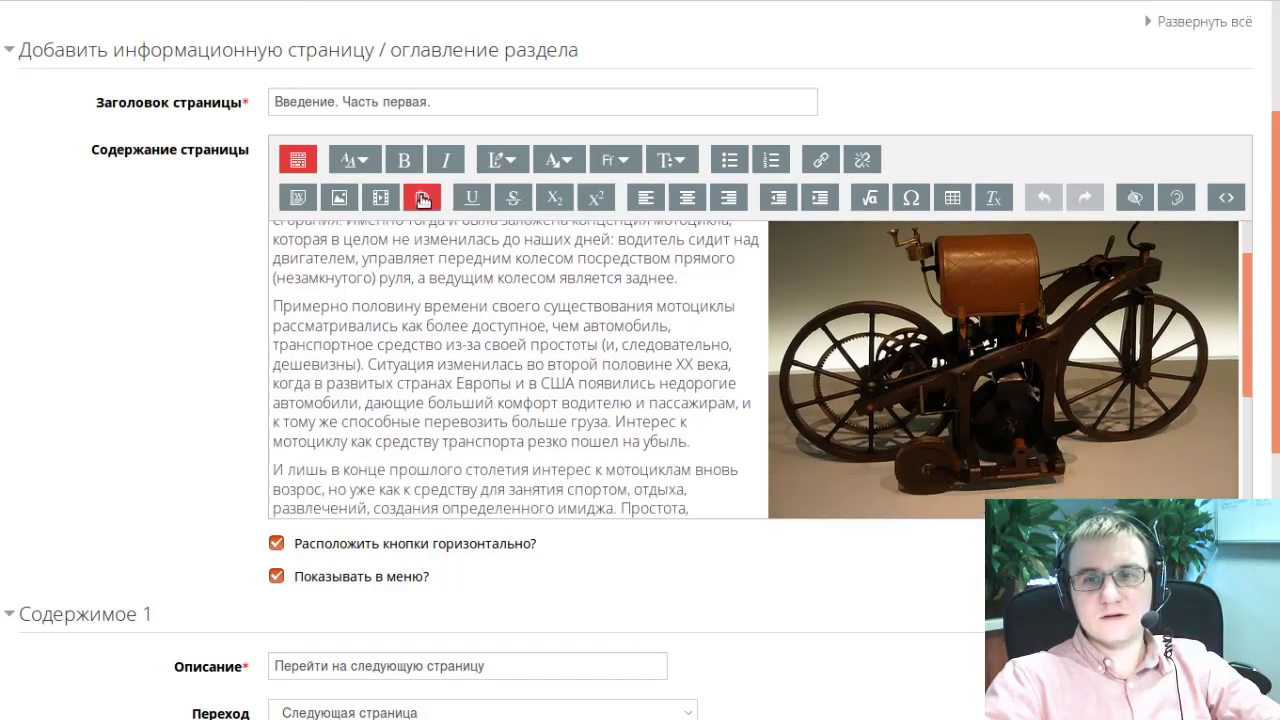
# Step: Add two empty lines at the end of the page content and import the Word file word2moodle.docx there
pyautogui.scroll(-4, 422, 200)
pyautogui.scroll(3, 550, 370)
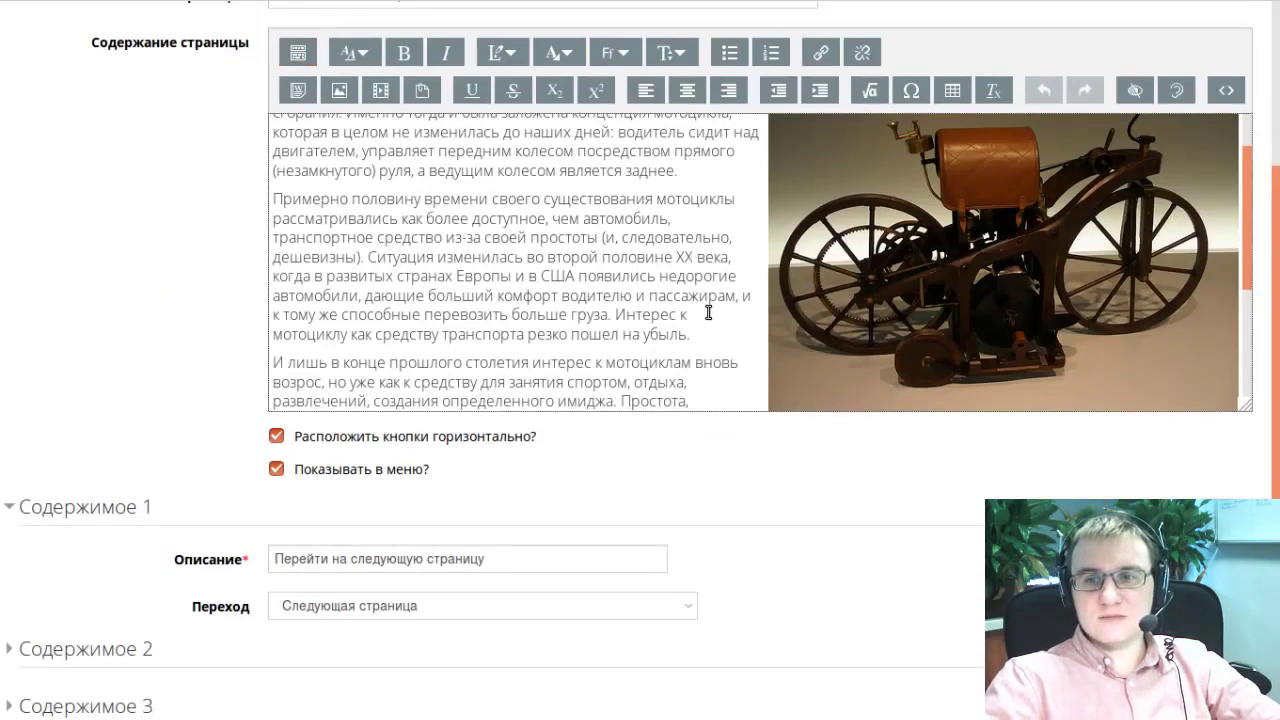
pyautogui.scroll(-3, 708, 313)
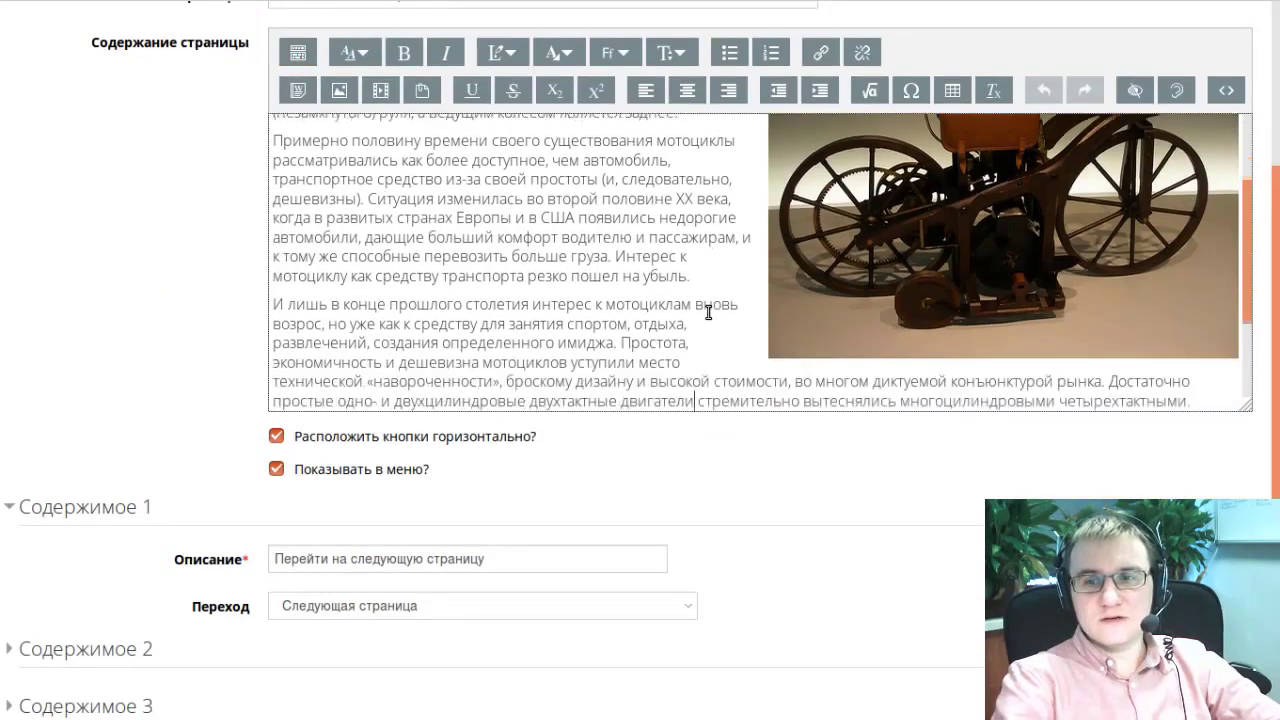
pyautogui.press('Return')
pyautogui.press('Return')
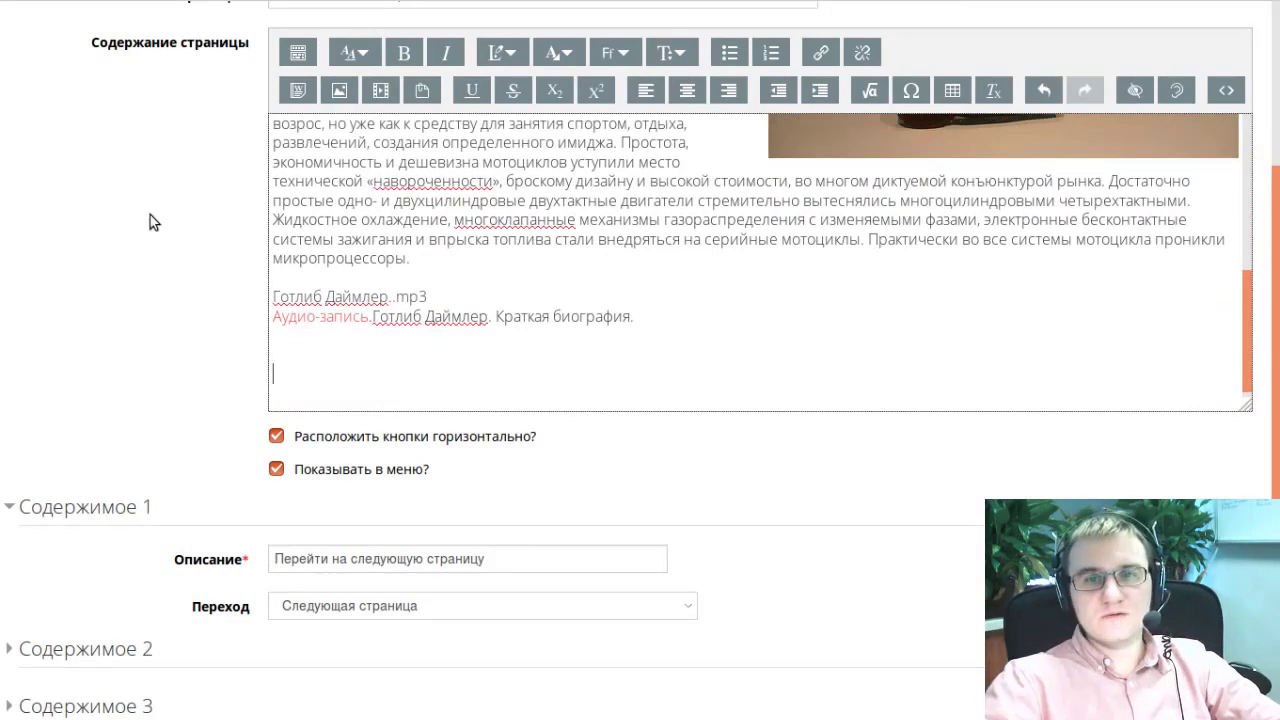
pyautogui.scroll(2, 200, 218)
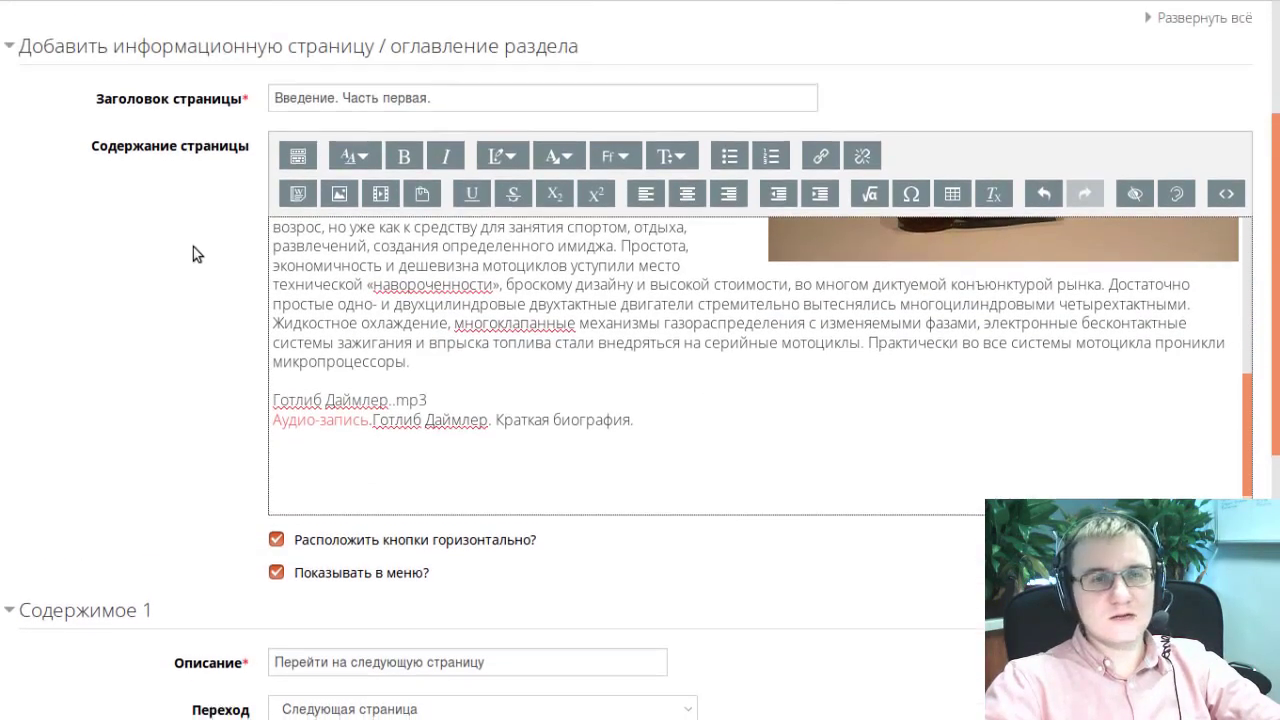
pyautogui.scroll(-1, 193, 247)
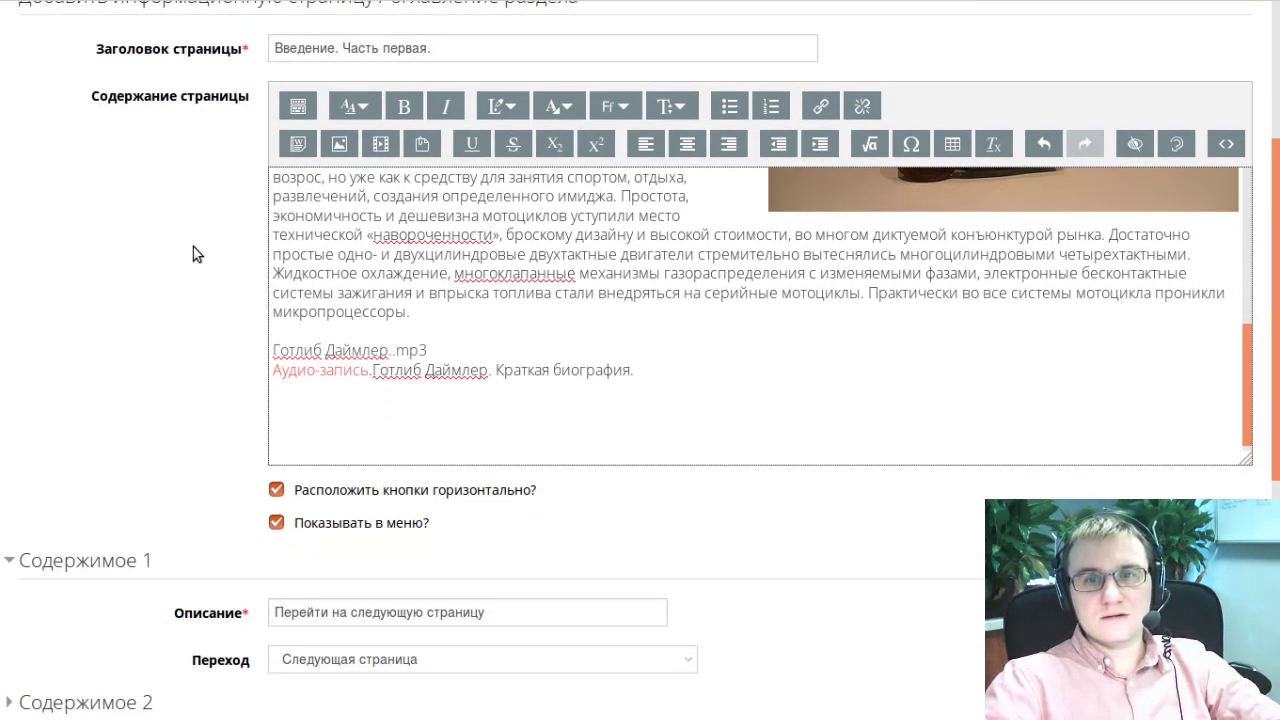
pyautogui.click(287, 146)
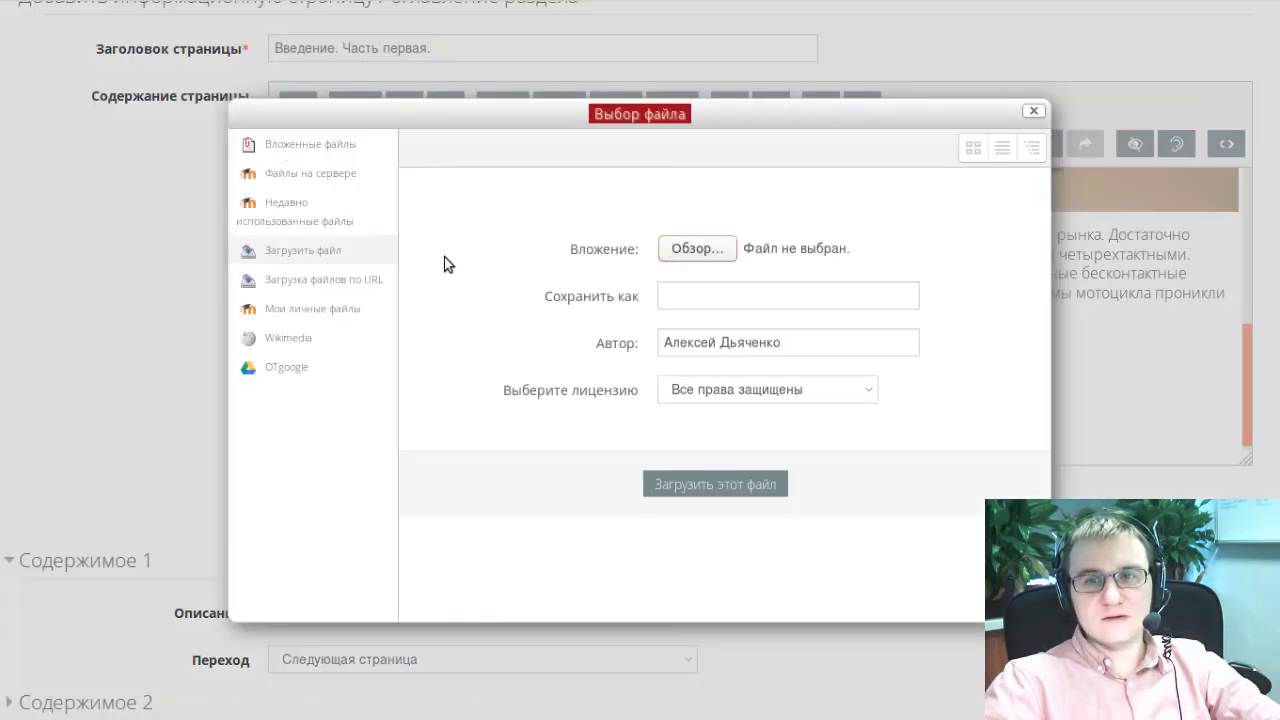
pyautogui.click(611, 618)
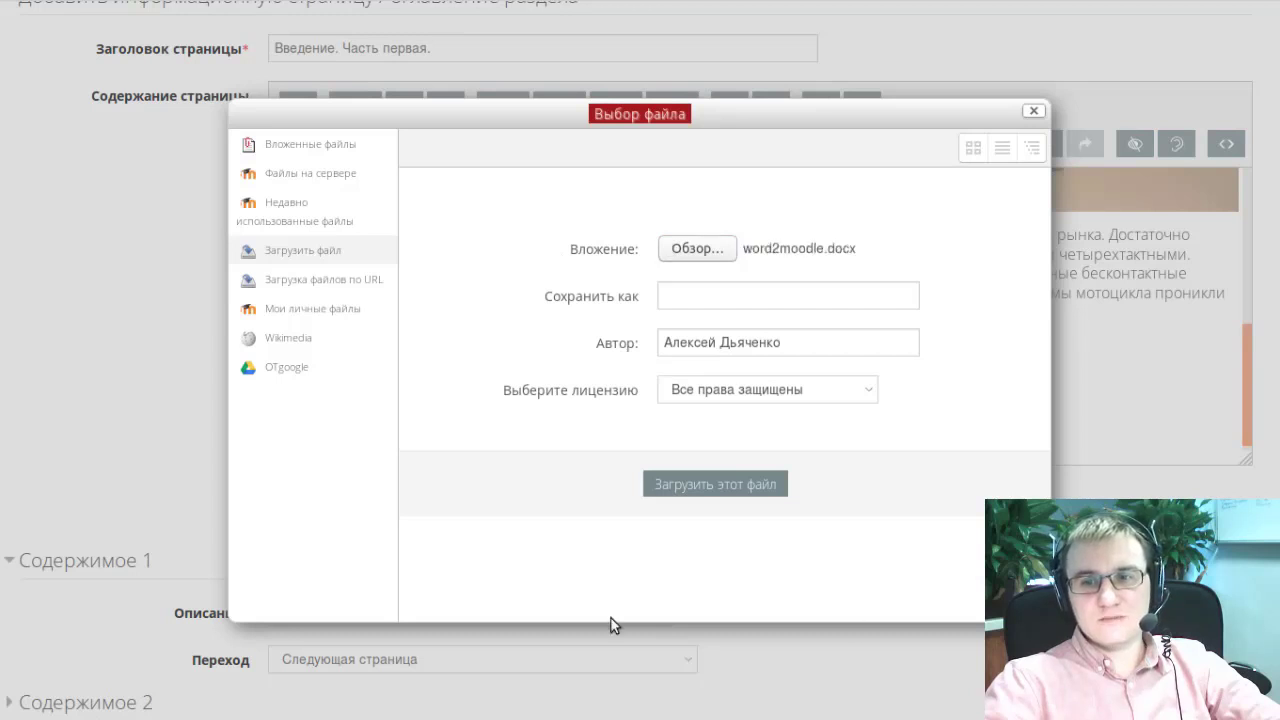
pyautogui.click(701, 486)
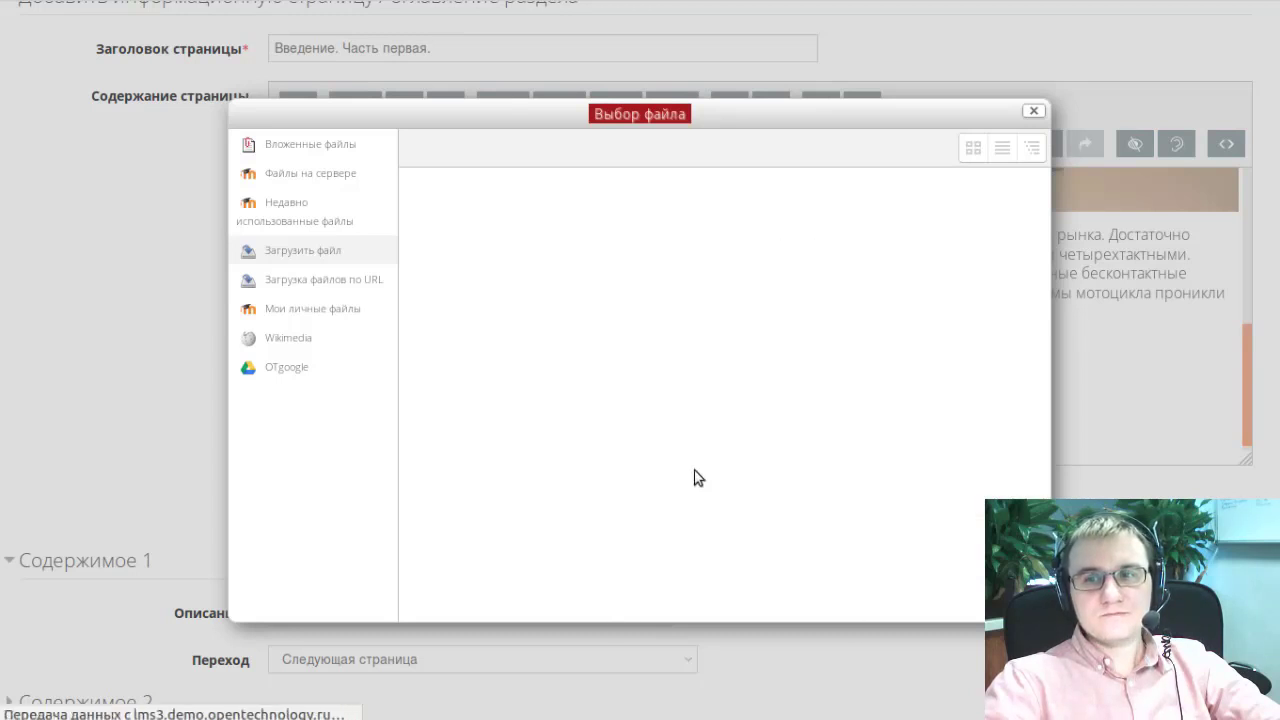
# Step: Look through the imported Word content, including its images, checklist, headings and the table of formulas
pyautogui.scroll(-3, 586, 303)
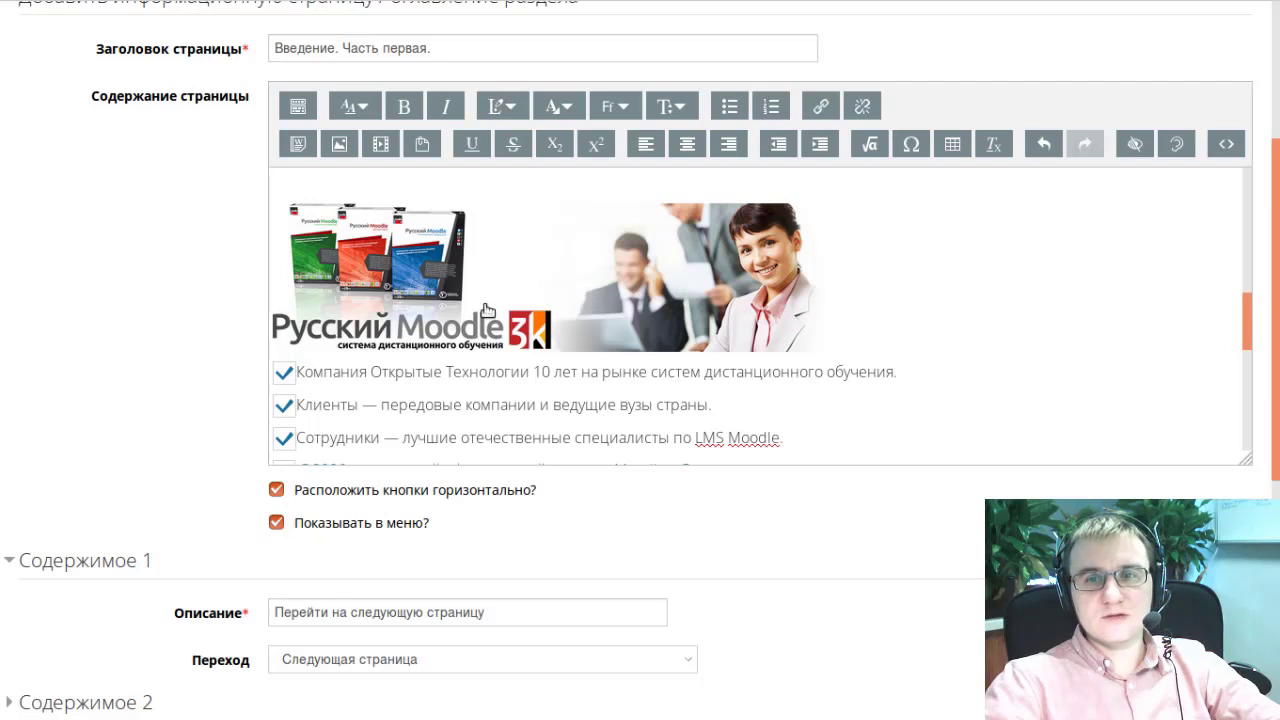
pyautogui.scroll(-2, 387, 284)
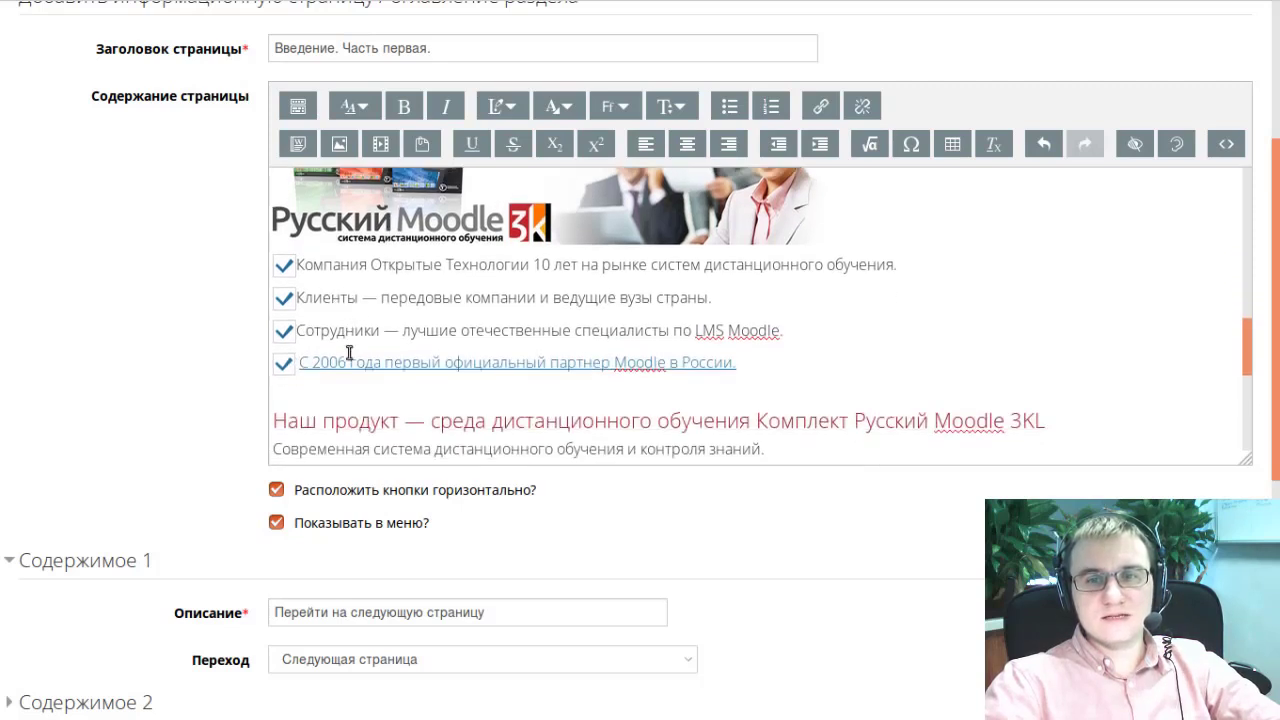
pyautogui.scroll(-6, 357, 360)
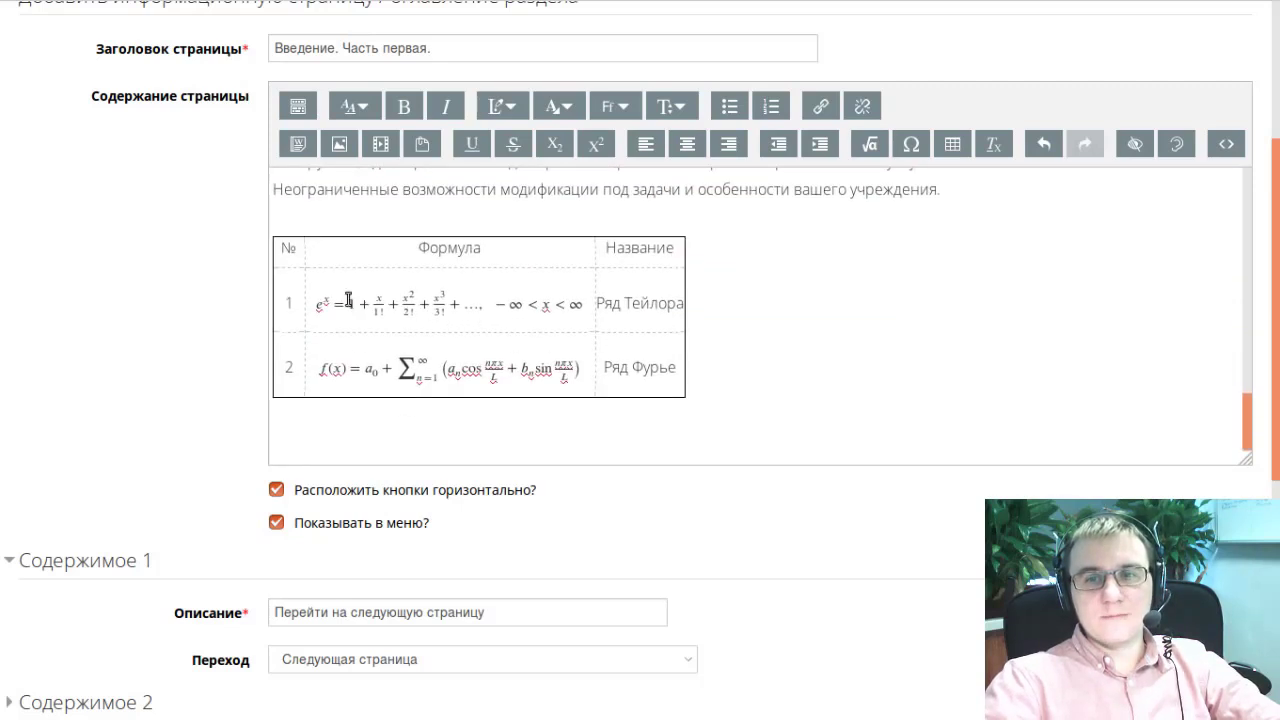
pyautogui.moveTo(322, 303); pyautogui.dragTo(529, 300)
pyautogui.click(588, 301)
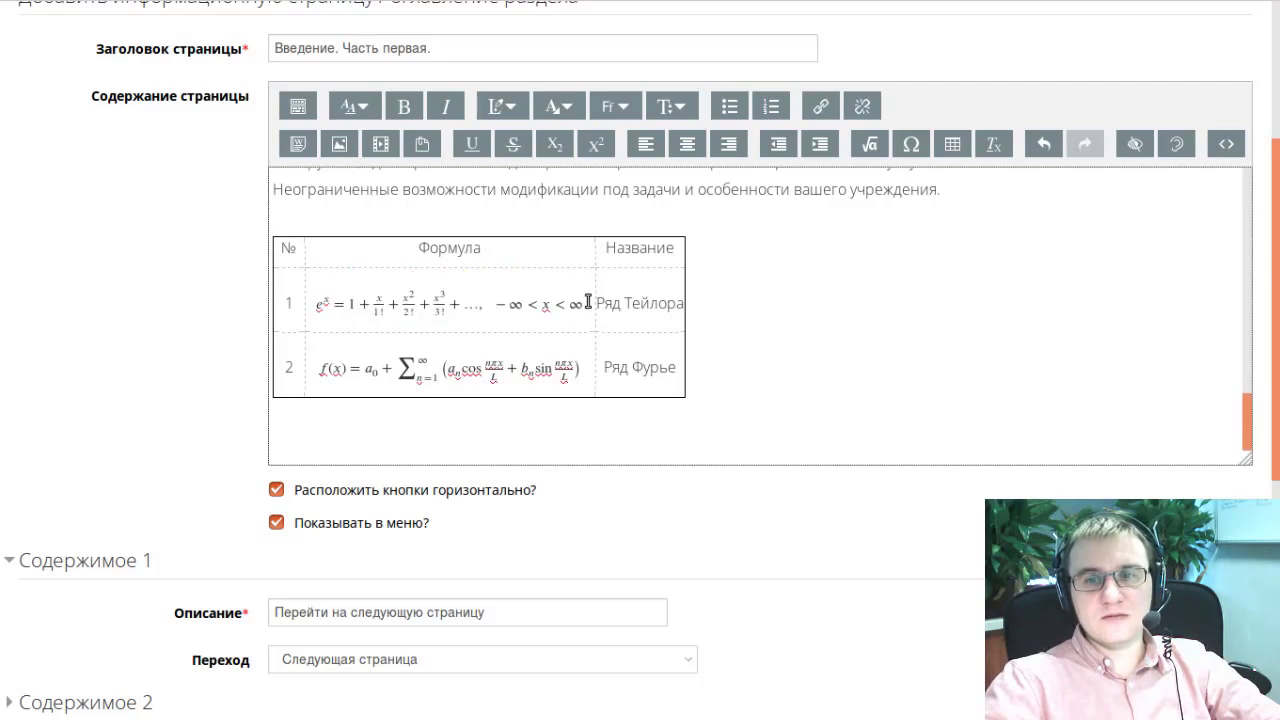
# Step: Return to the course «moto 2», leaving the page editor without saving, and view its introductory resources and topics
pyautogui.scroll(-2, 589, 305)
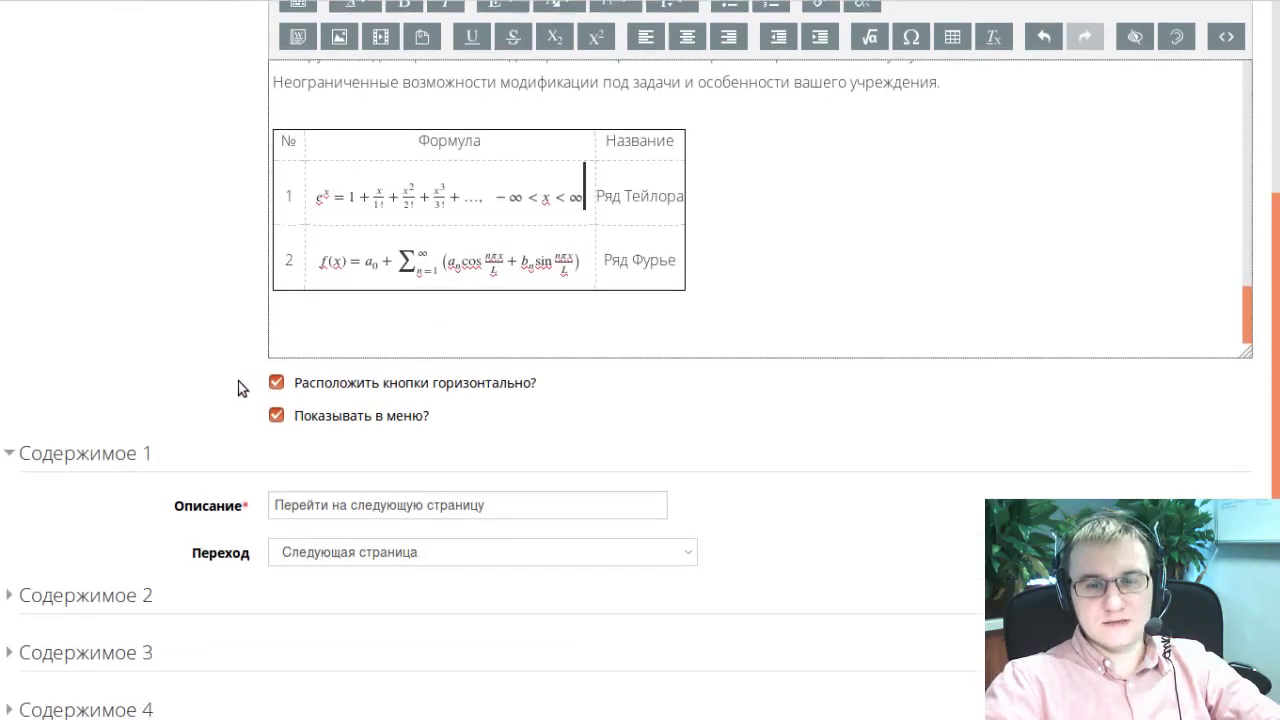
pyautogui.scroll(7, 238, 381)
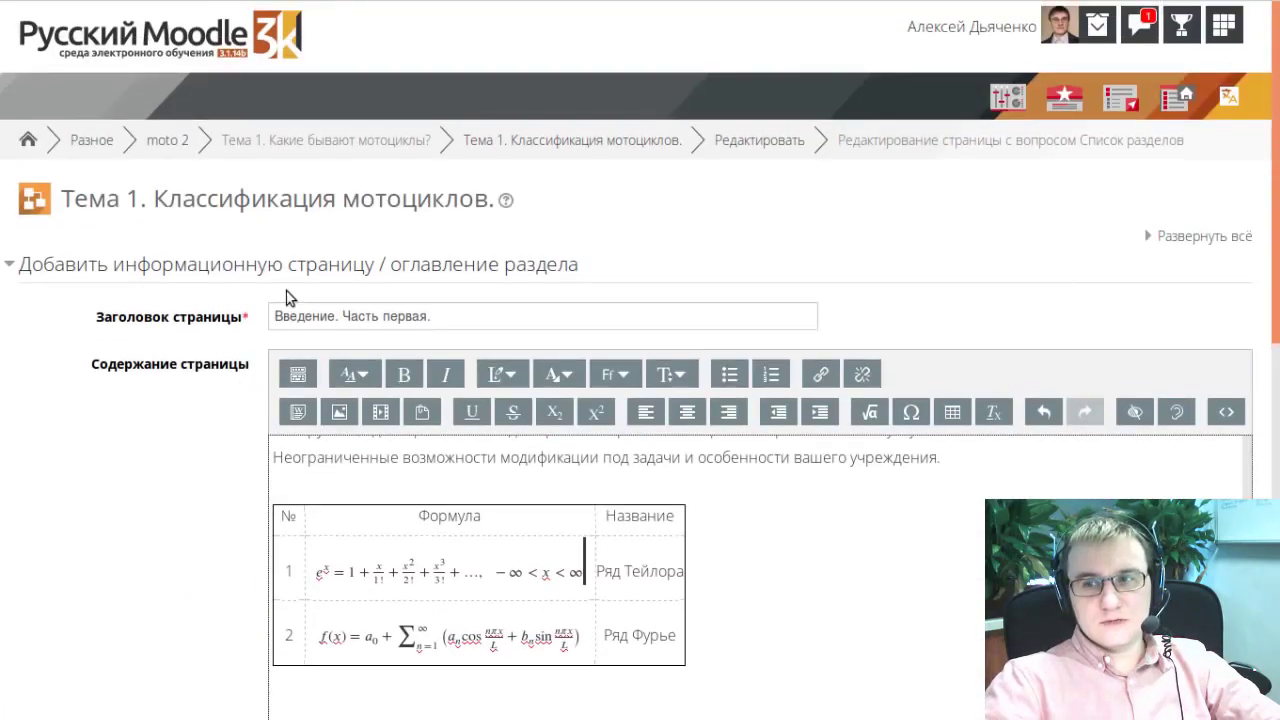
pyautogui.click(175, 145)
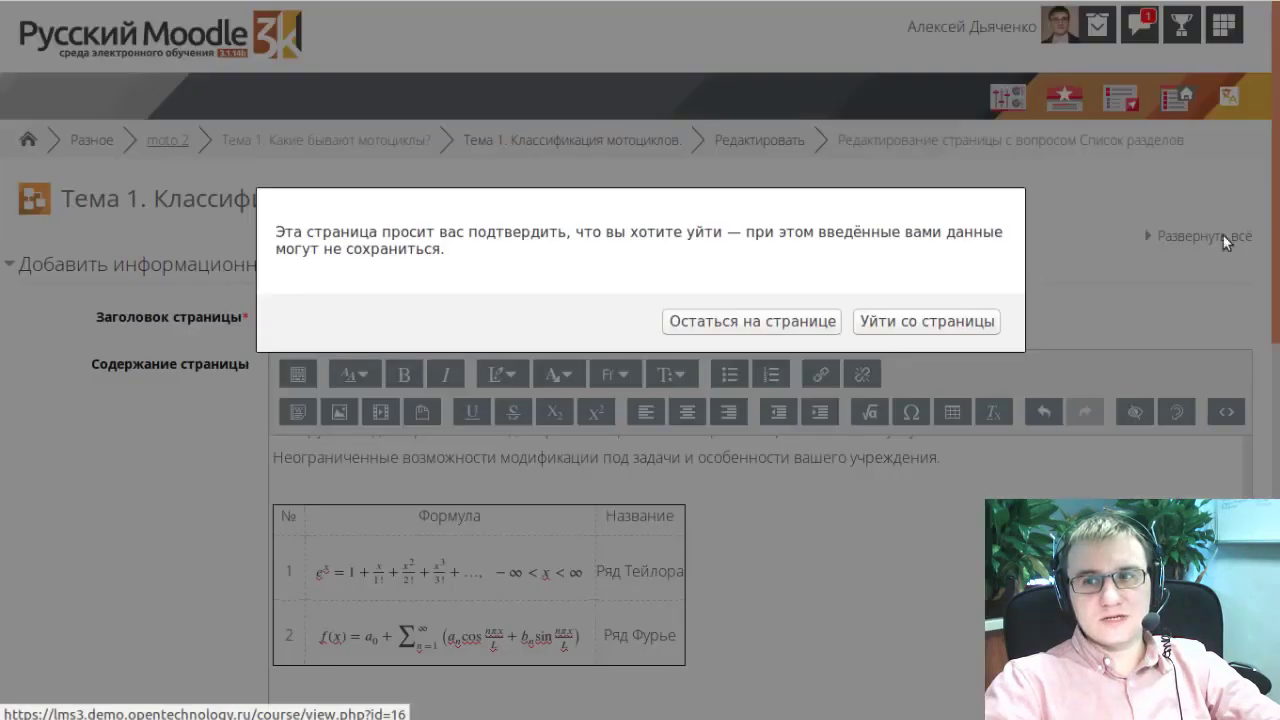
pyautogui.click(927, 321)
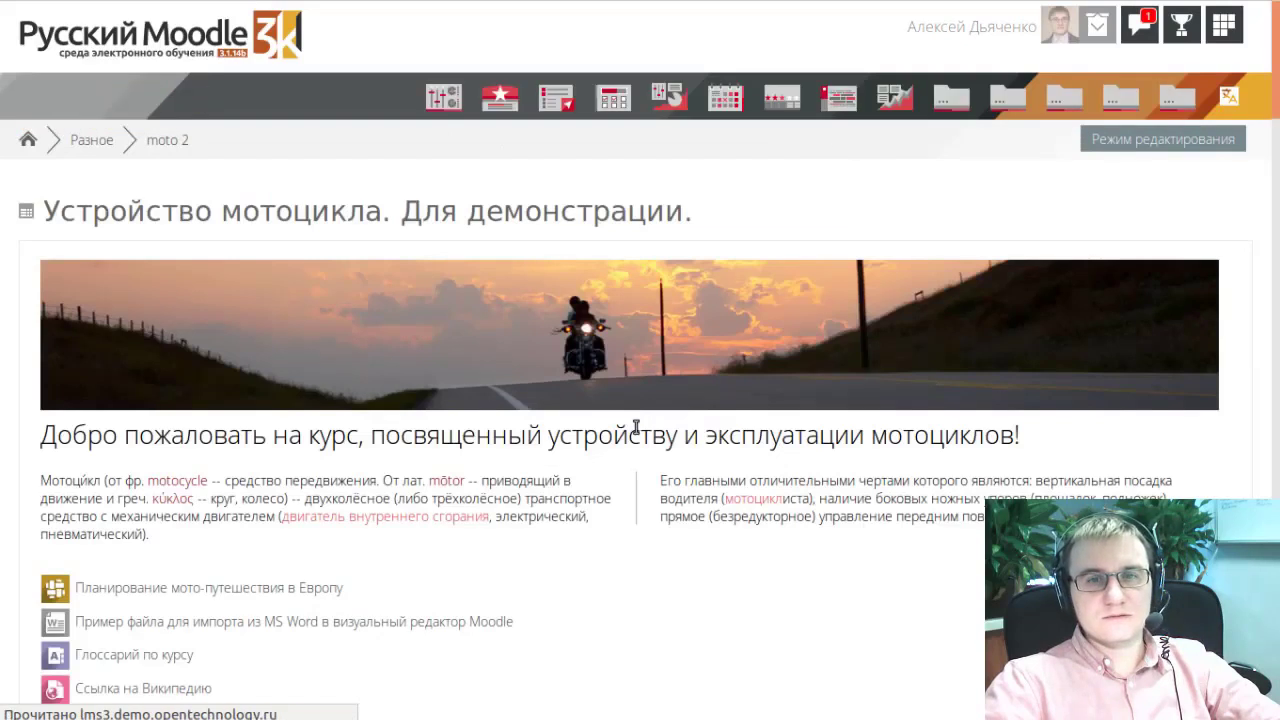
pyautogui.scroll(-8, 633, 430)
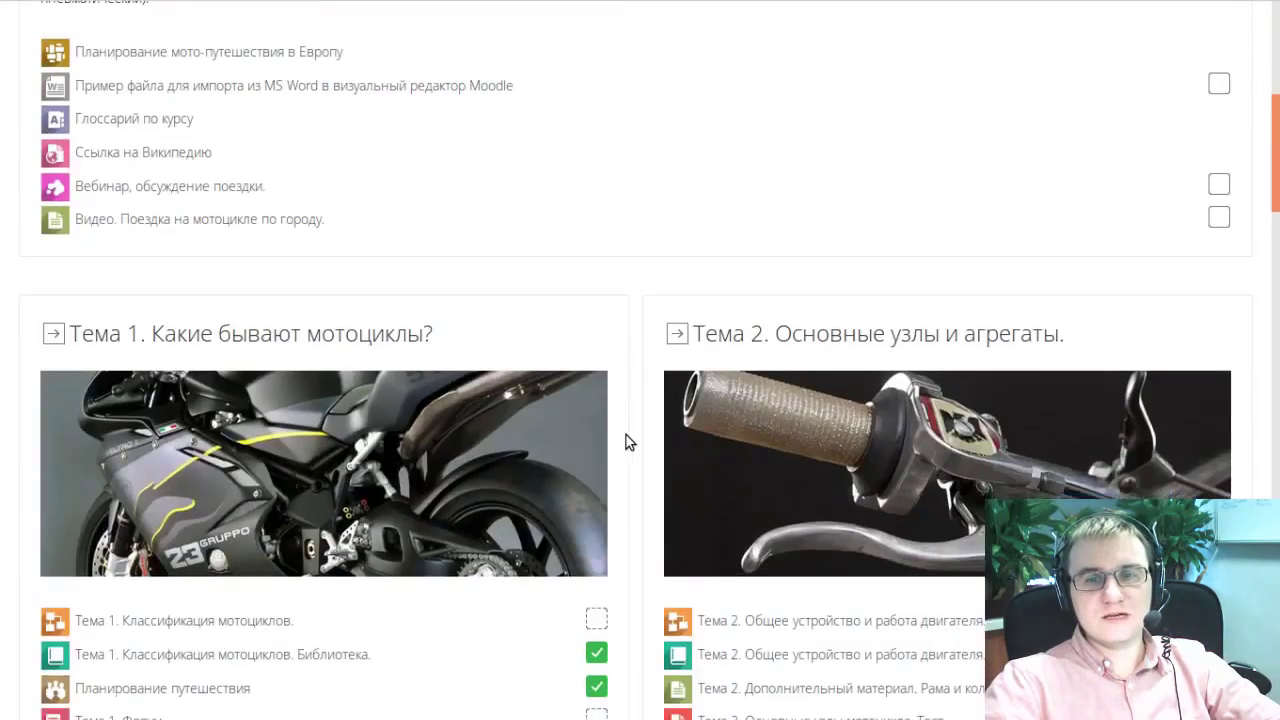
# Step: Open the book «Тема 1. Классификация мотоциклов. Библиотека.», look through its introduction chapter and go back to the course
pyautogui.scroll(-1, 624, 438)
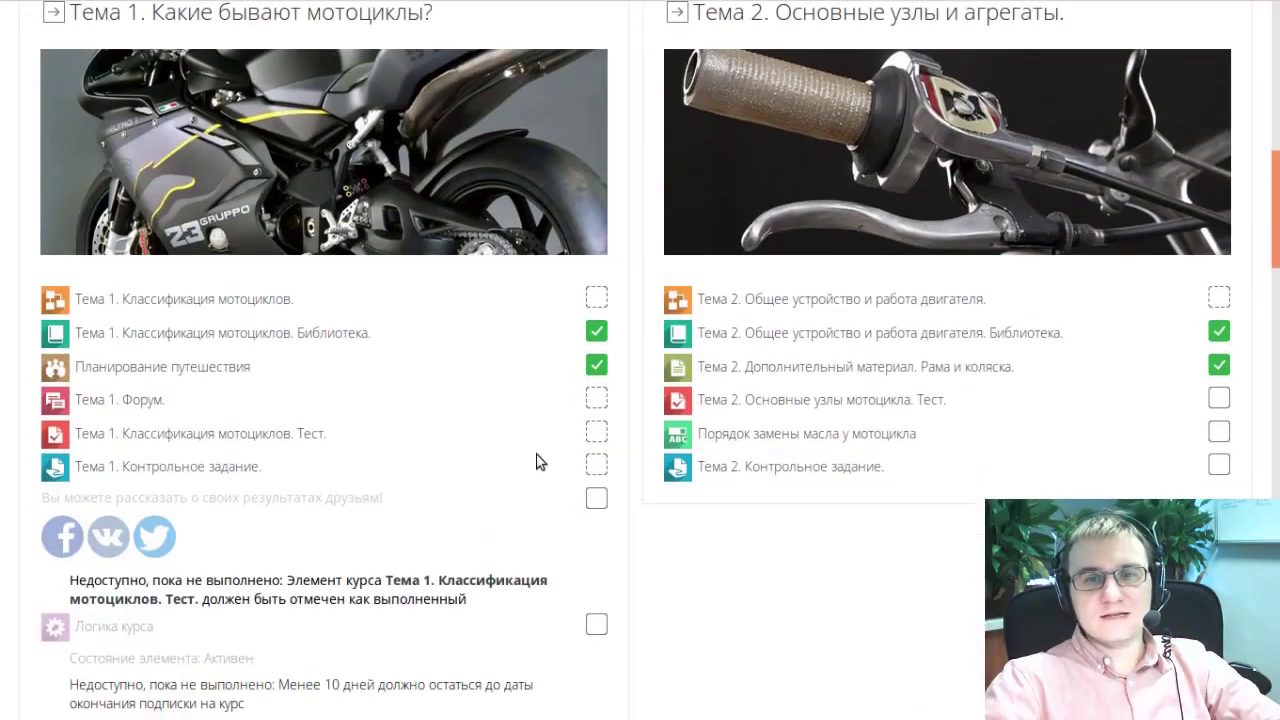
pyautogui.click(200, 336)
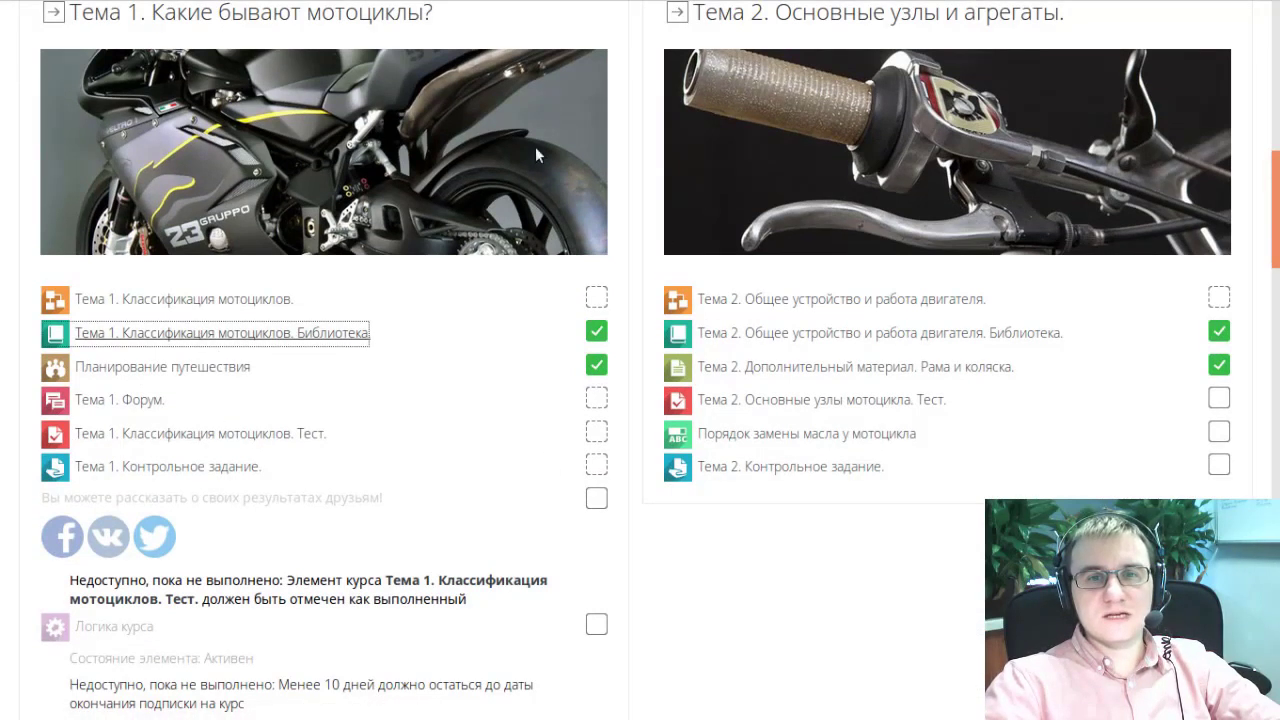
pyautogui.click(219, 340)
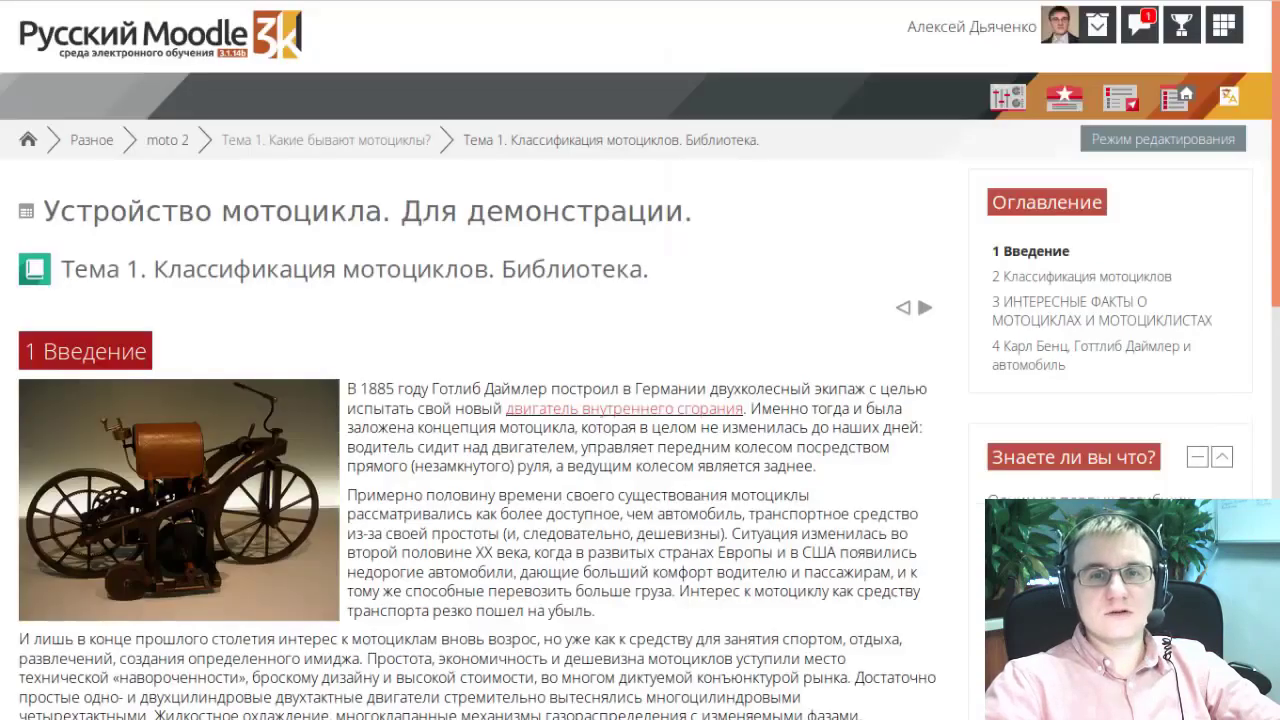
pyautogui.scroll(-4, 490, 257)
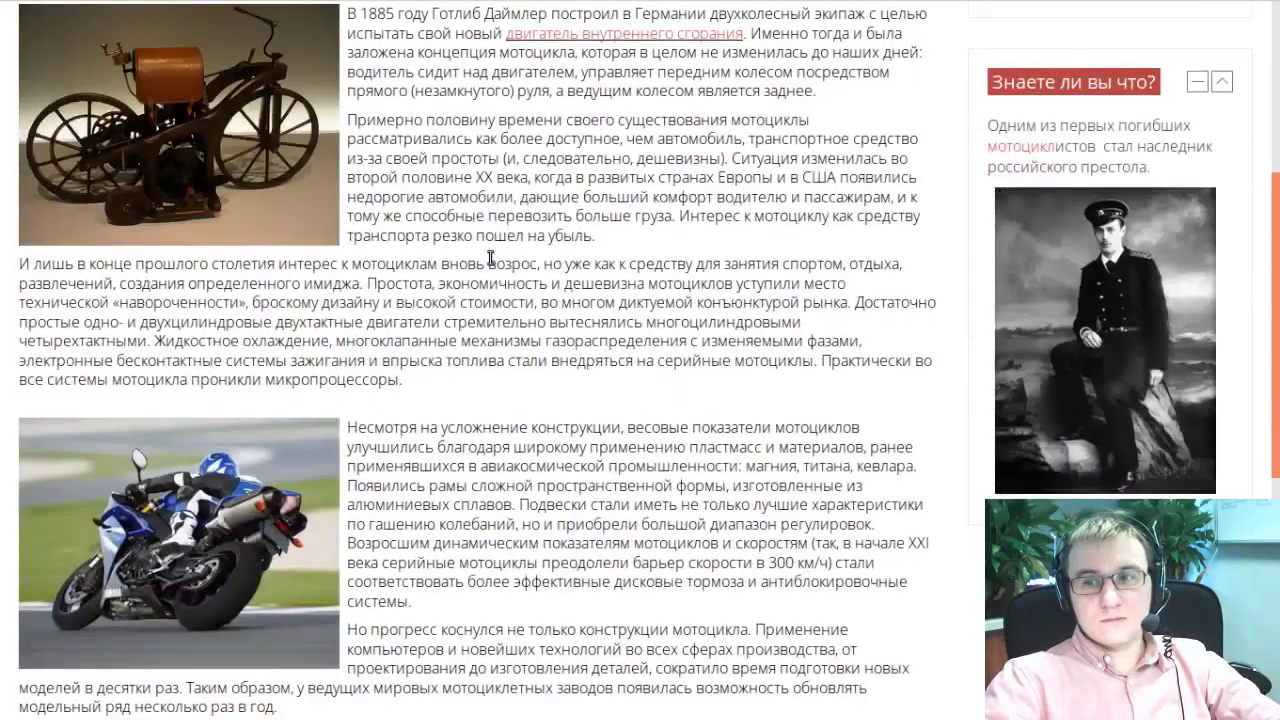
pyautogui.scroll(2, 490, 360)
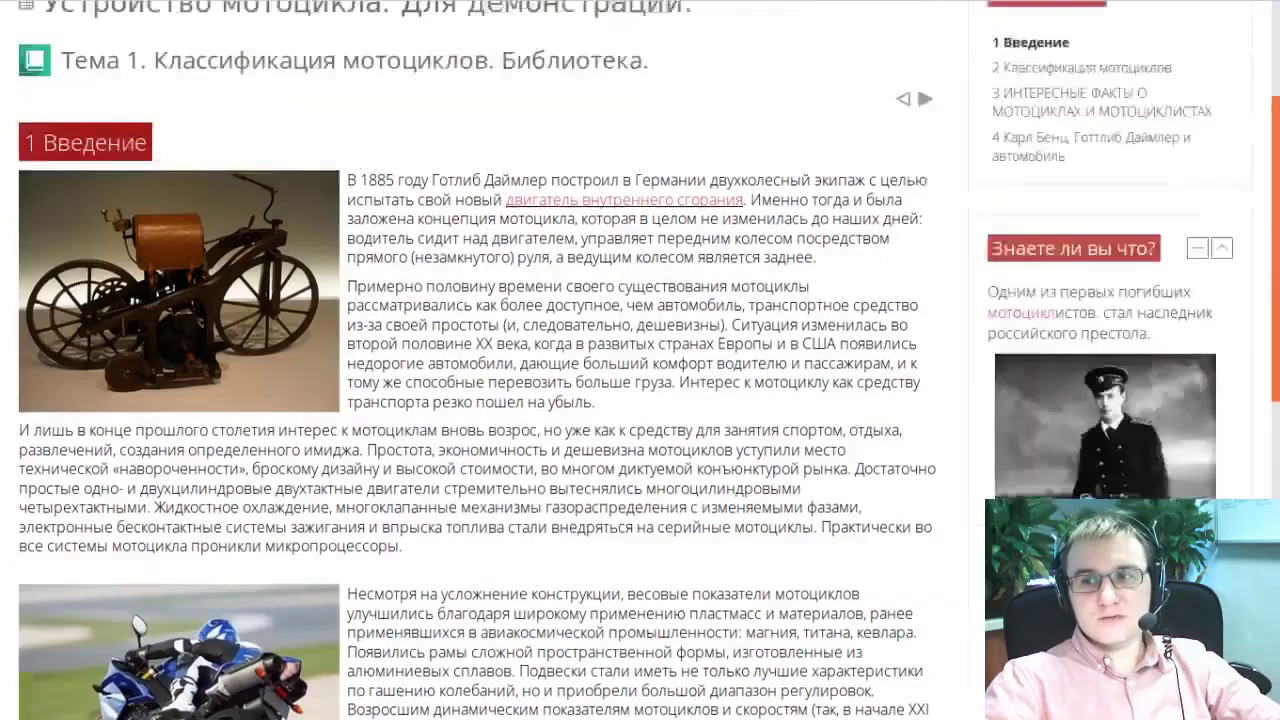
pyautogui.scroll(-7, 490, 360)
pyautogui.scroll(7, 805, 381)
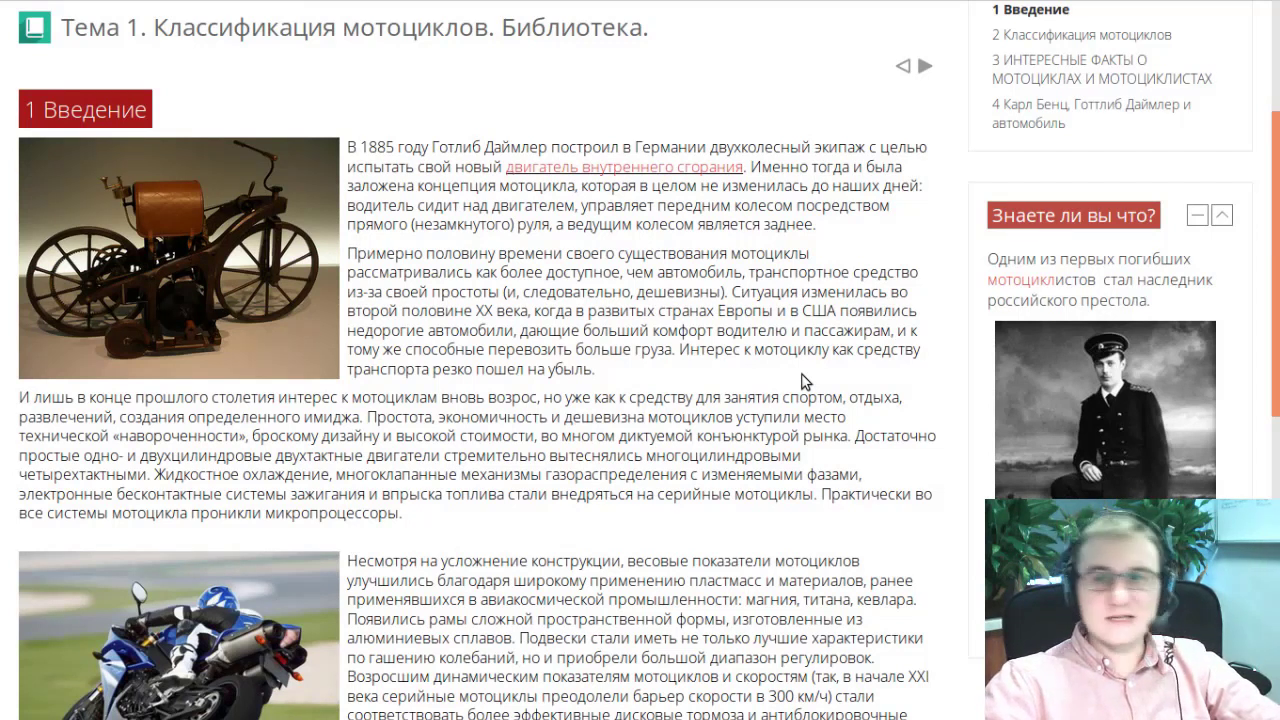
pyautogui.hotkey('alt', 'Left')
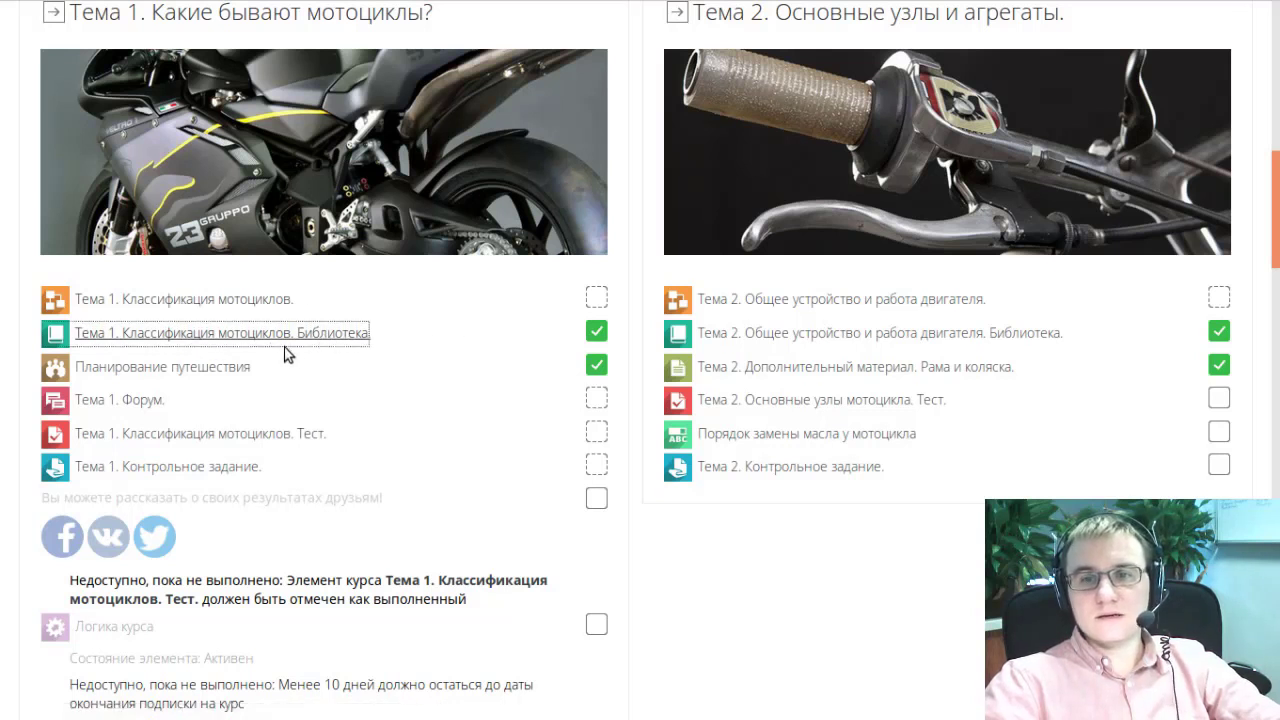
# Step: Resume the Тема 2 test attempt, place «переднее колесо», «глушитель», «заднее колесо» and «Бензобак» in their fields on the motorcycle, and return to the course
pyautogui.click(772, 401)
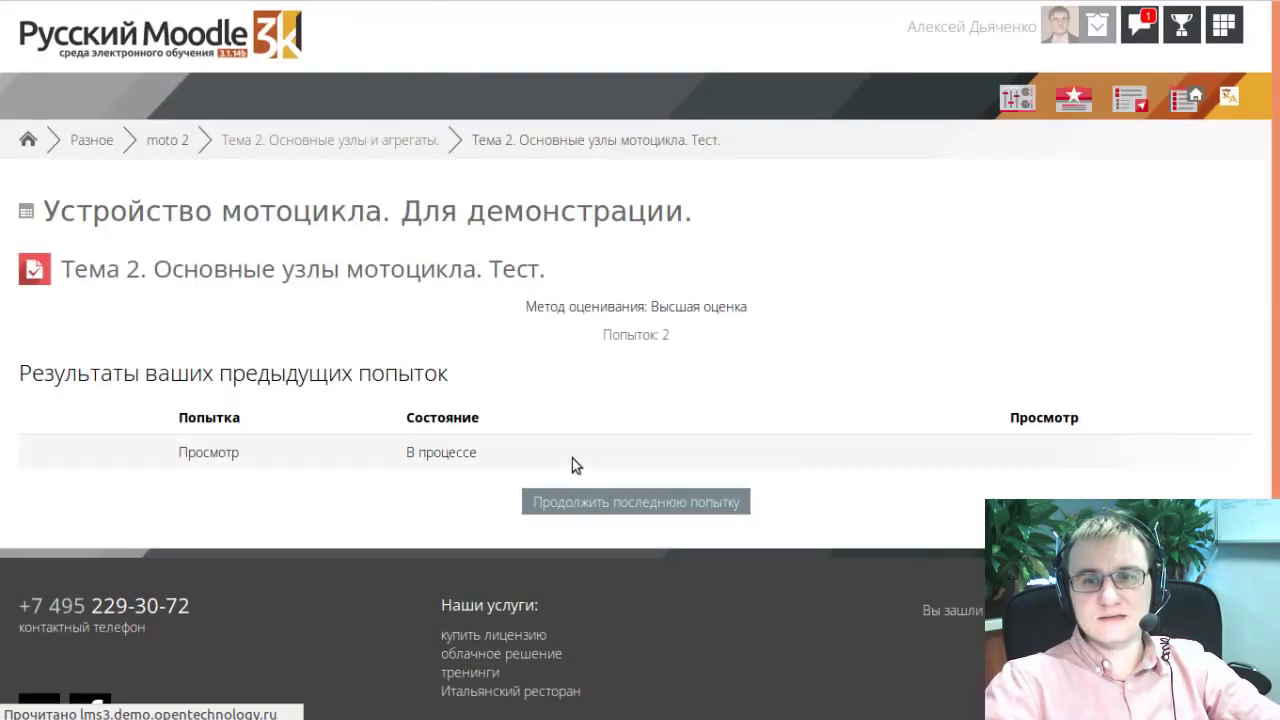
pyautogui.click(589, 498)
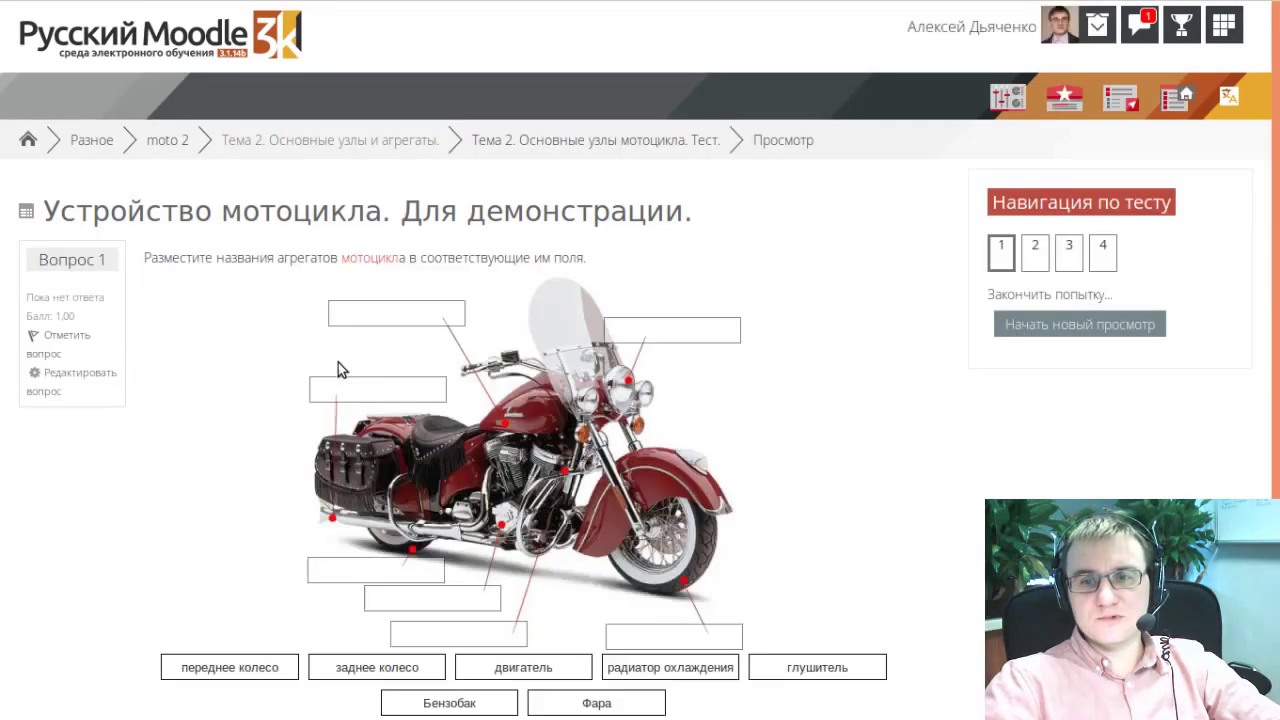
pyautogui.scroll(-1, 297, 485)
pyautogui.moveTo(260, 614); pyautogui.dragTo(700, 591)
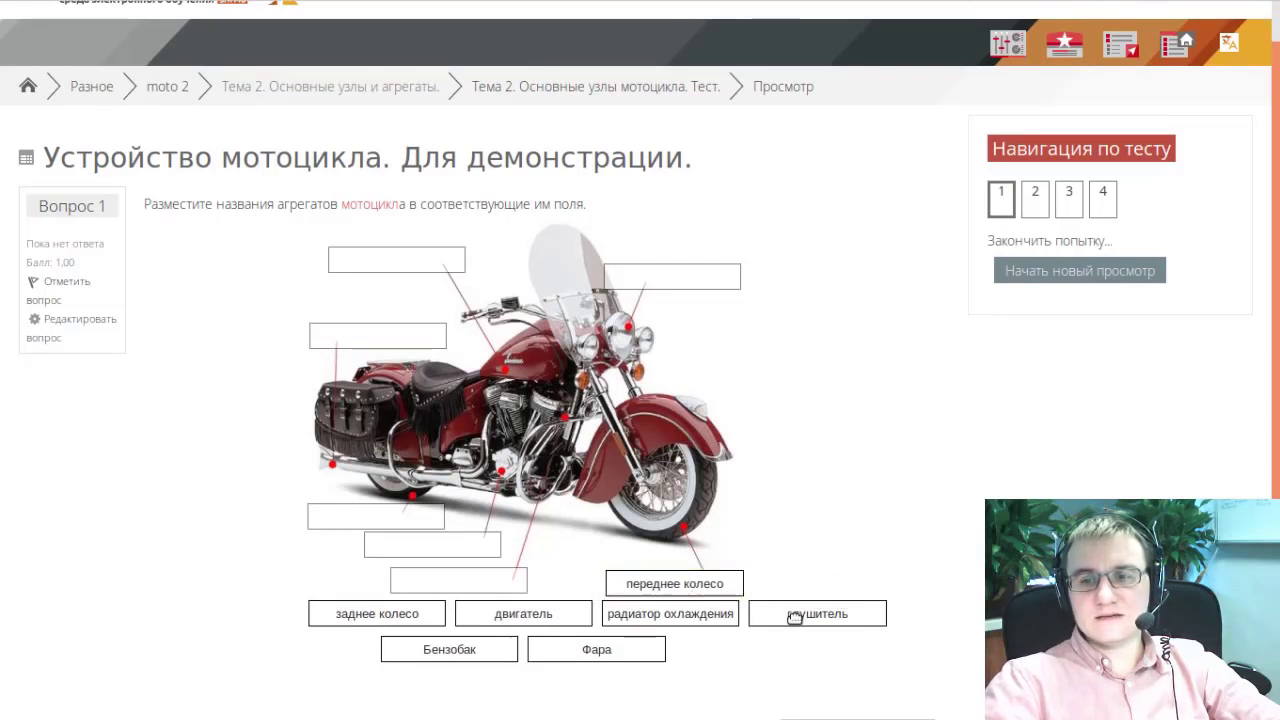
pyautogui.moveTo(791, 617); pyautogui.dragTo(362, 338)
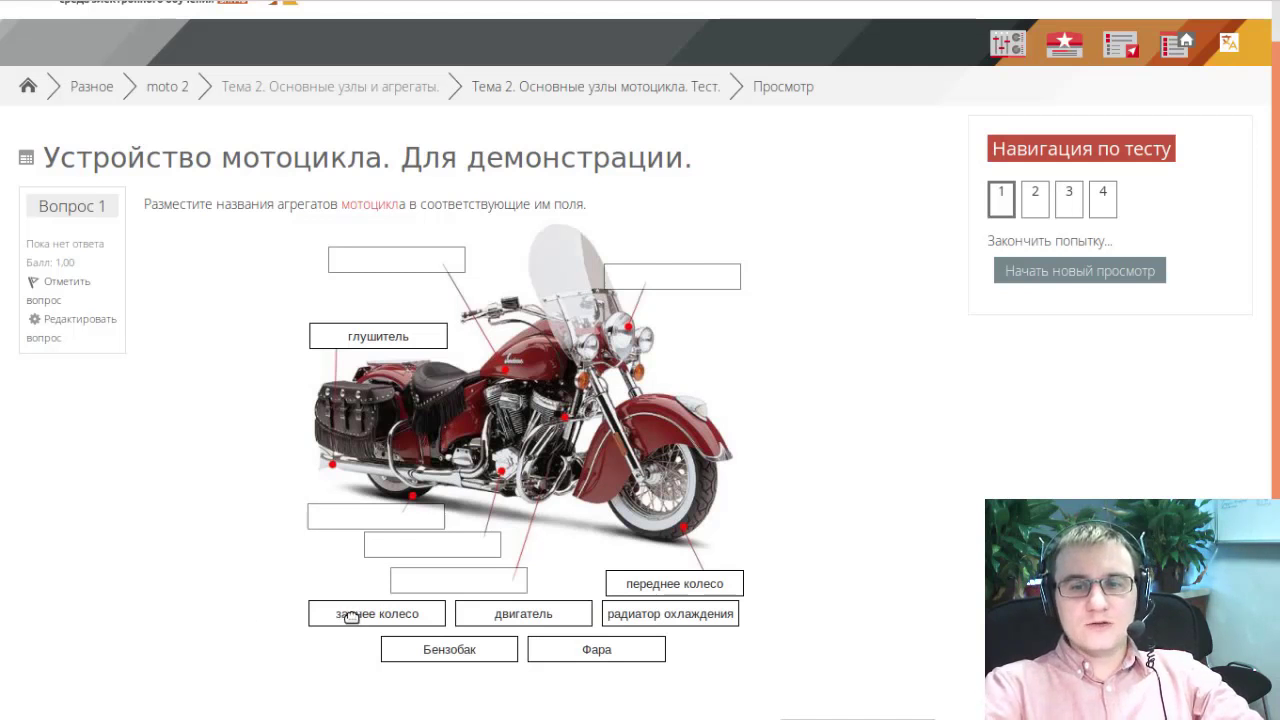
pyautogui.moveTo(346, 613); pyautogui.dragTo(334, 521)
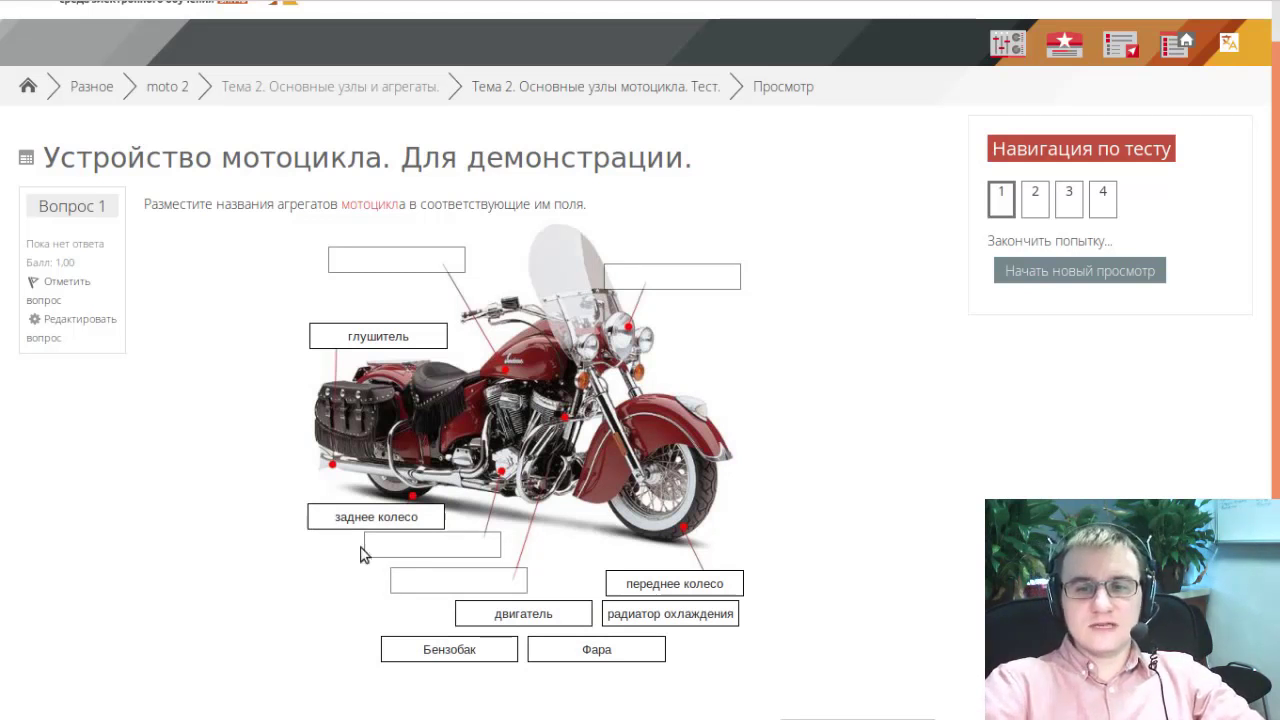
pyautogui.moveTo(449, 649); pyautogui.dragTo(397, 258)
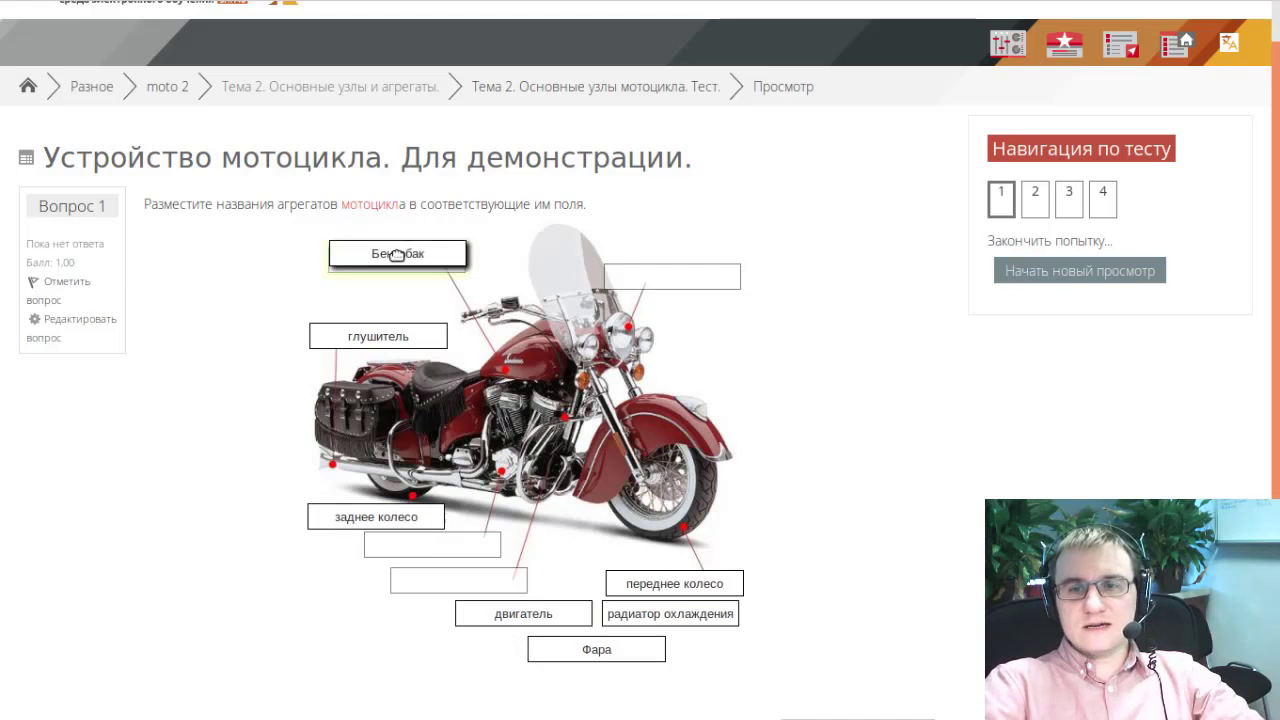
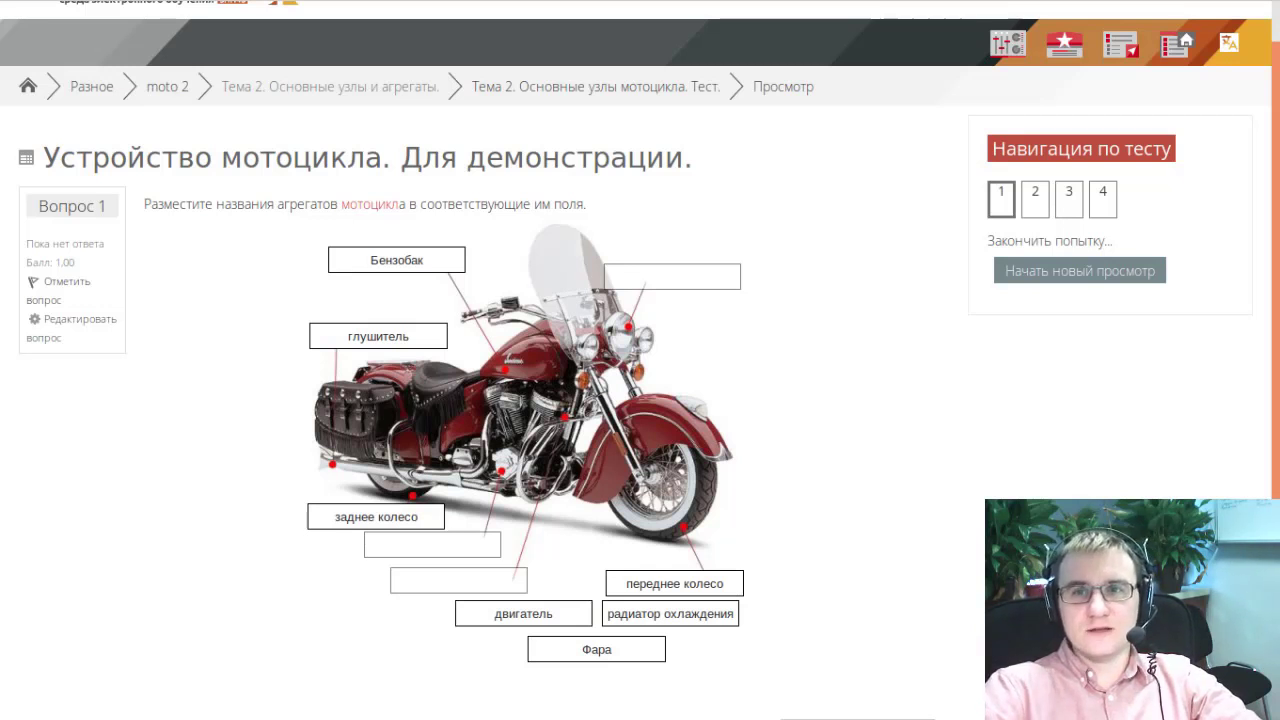
pyautogui.hotkey('alt', 'Left')
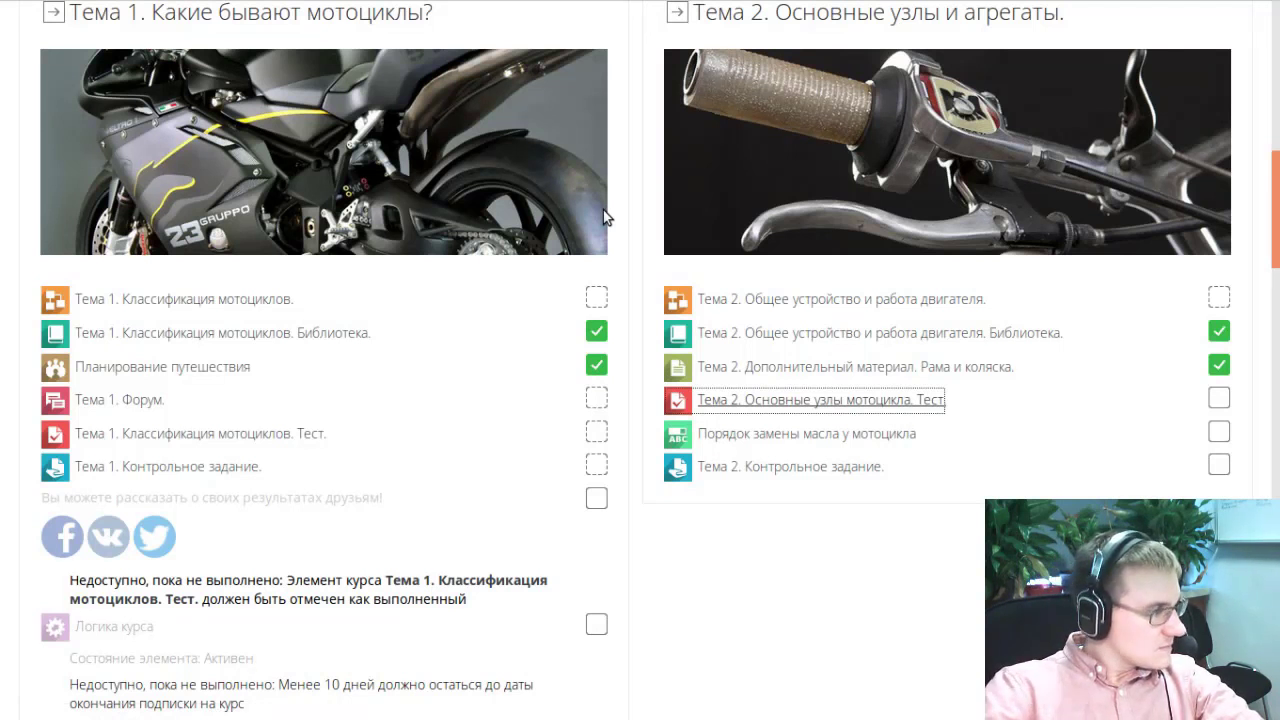
# Step: Open the attempts report of «Тема 2. Основные узлы мотоцикла. Тест.» and look over its report options and results
pyautogui.click(788, 404)
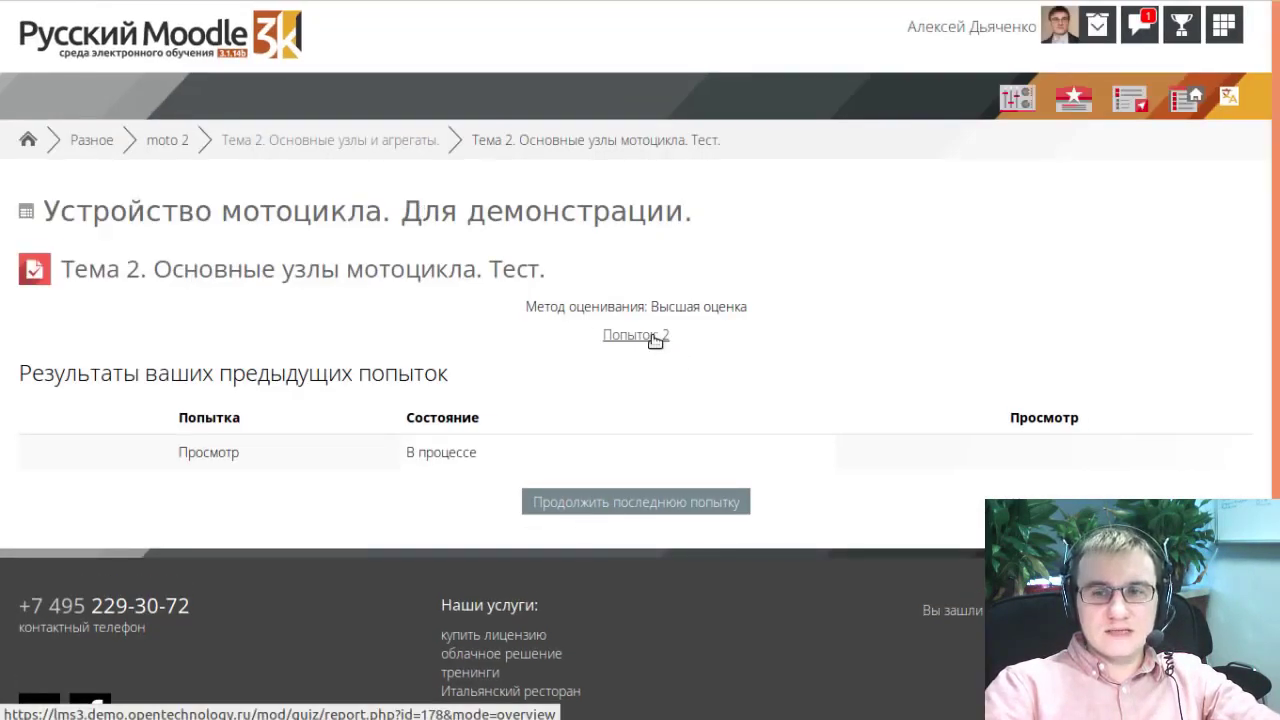
pyautogui.click(655, 336)
pyautogui.scroll(-4, 464, 425)
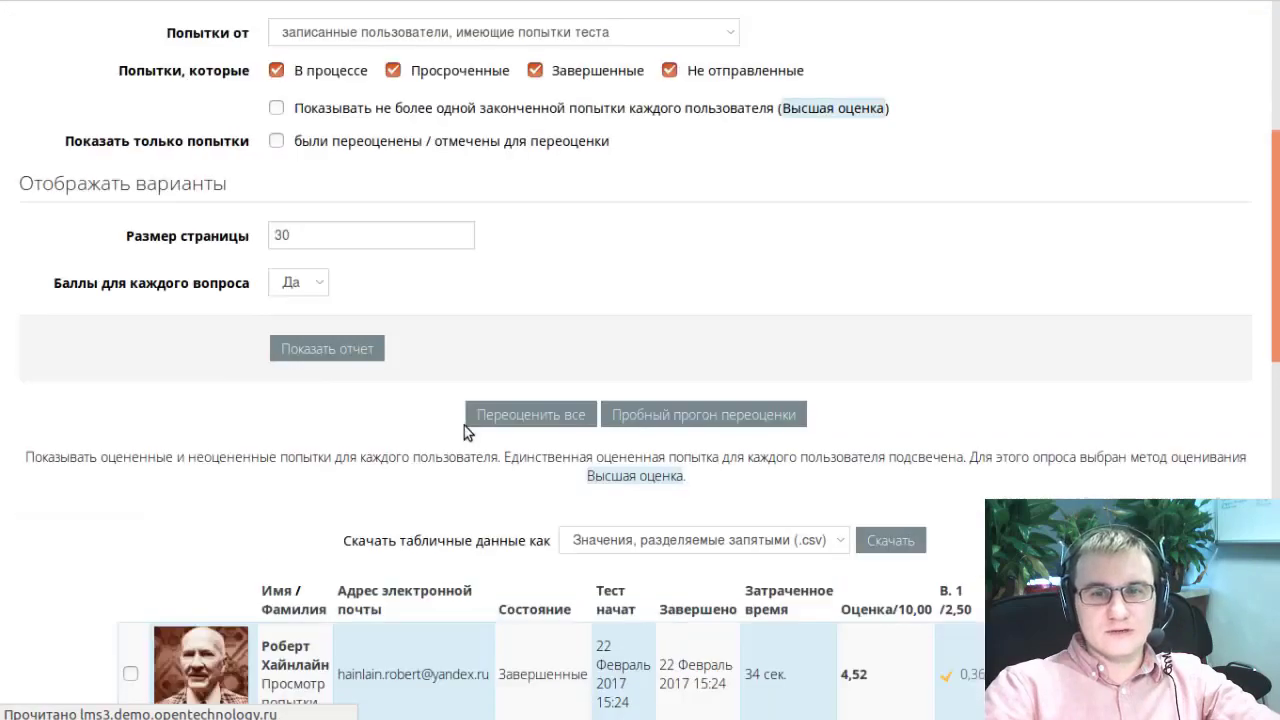
pyautogui.scroll(4, 464, 425)
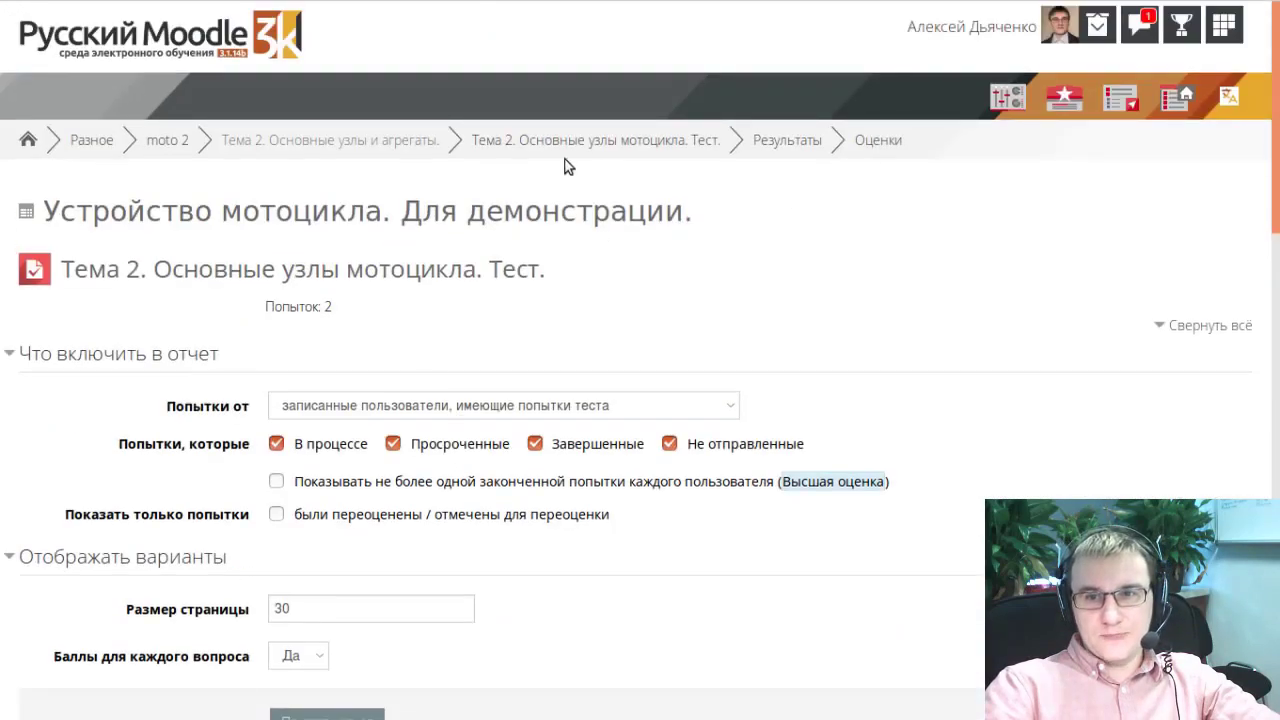
# Step: Open the questions of the test's question bank and start creating a new question
pyautogui.click(1008, 97)
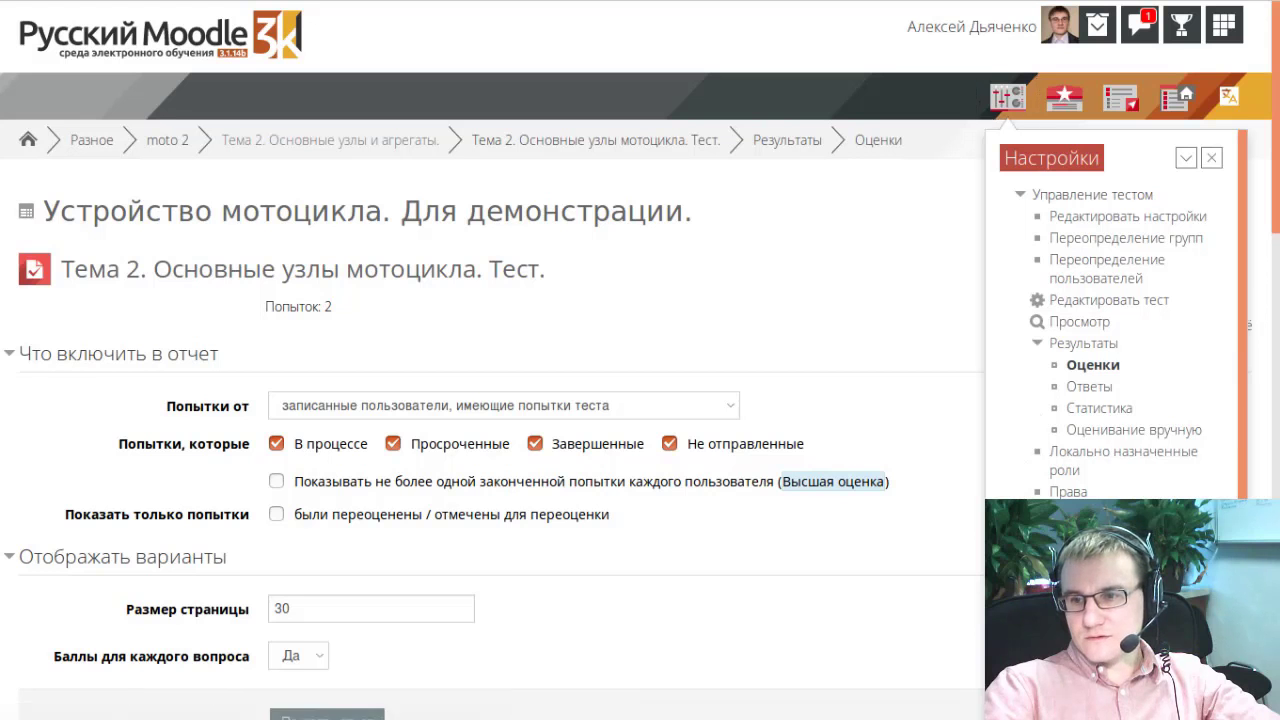
pyautogui.scroll(-5, 1088, 470)
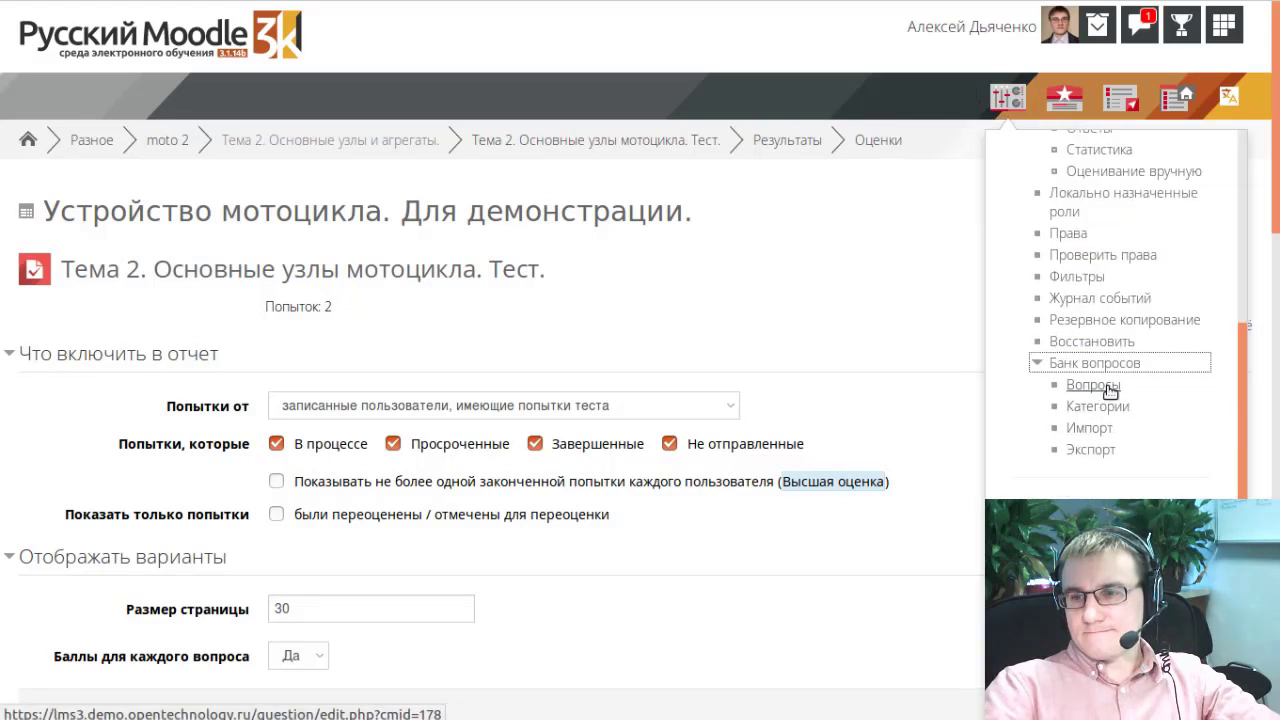
pyautogui.click(1108, 387)
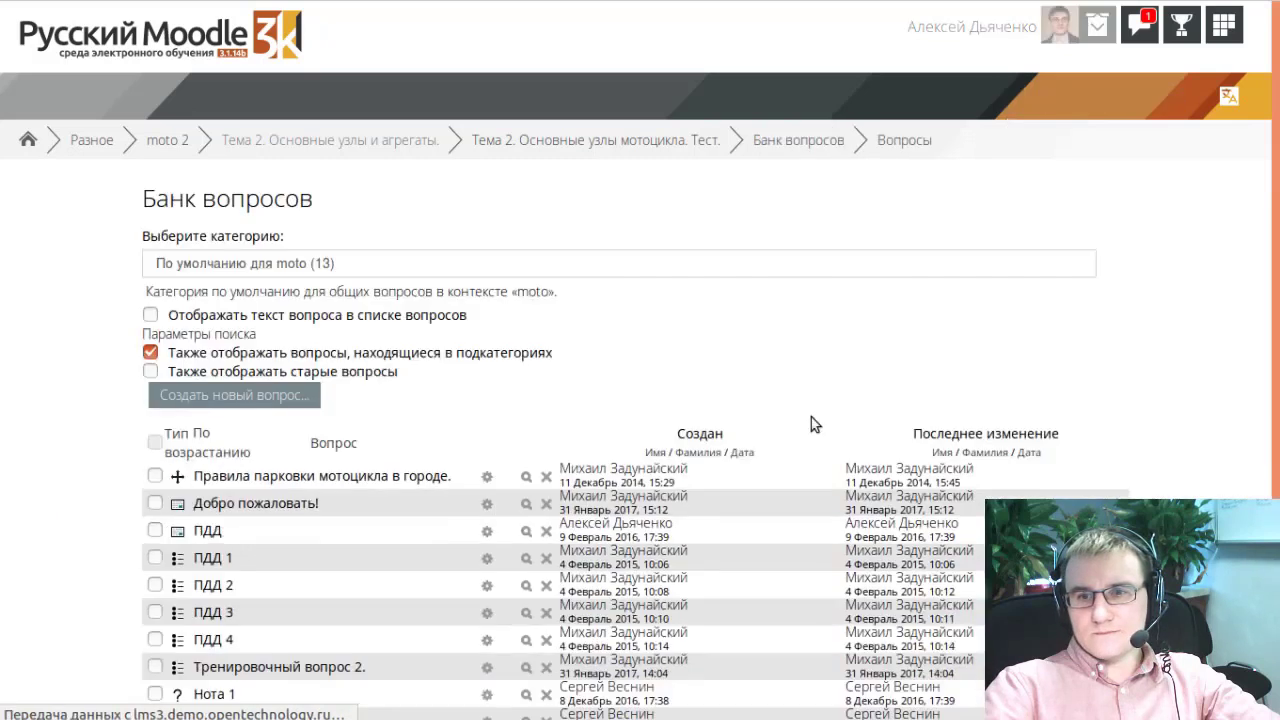
pyautogui.click(230, 395)
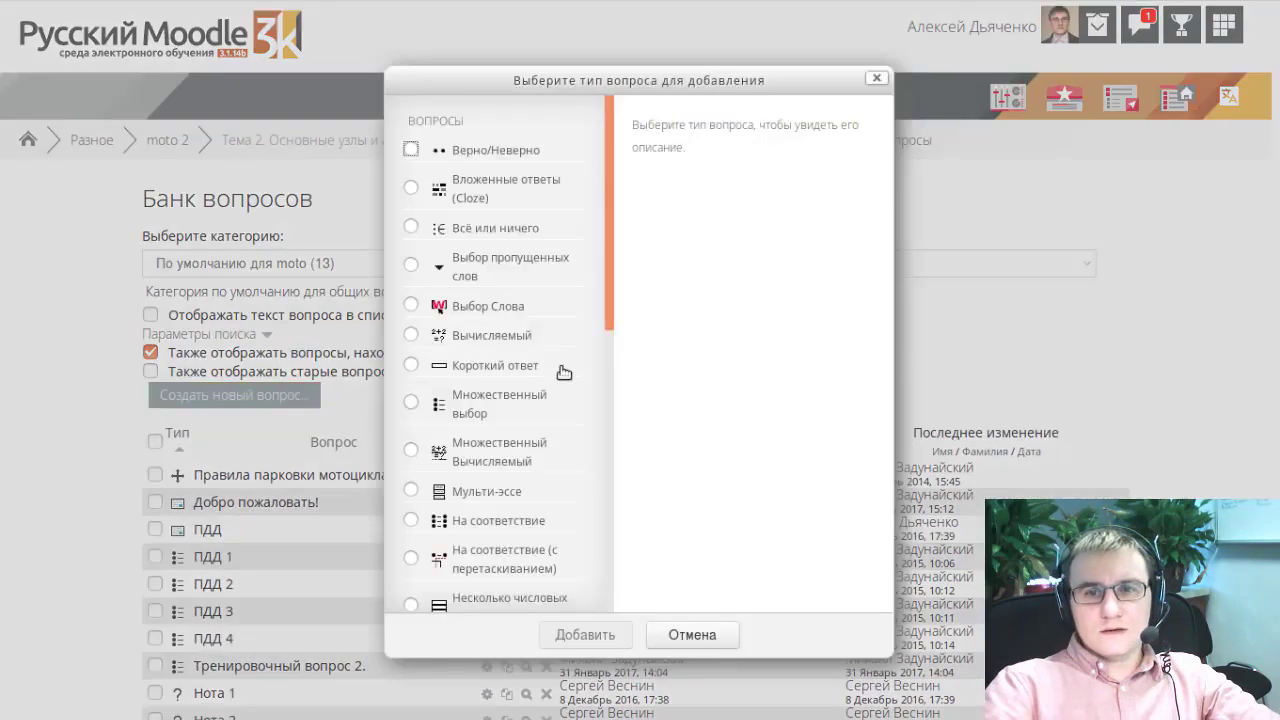
# Step: Look through the whole list of question types available for a new question, from «Верно/Неверно» to «Описание»
pyautogui.moveTo(610, 174); pyautogui.dragTo(580, 506)
pyautogui.scroll(10, 580, 500)
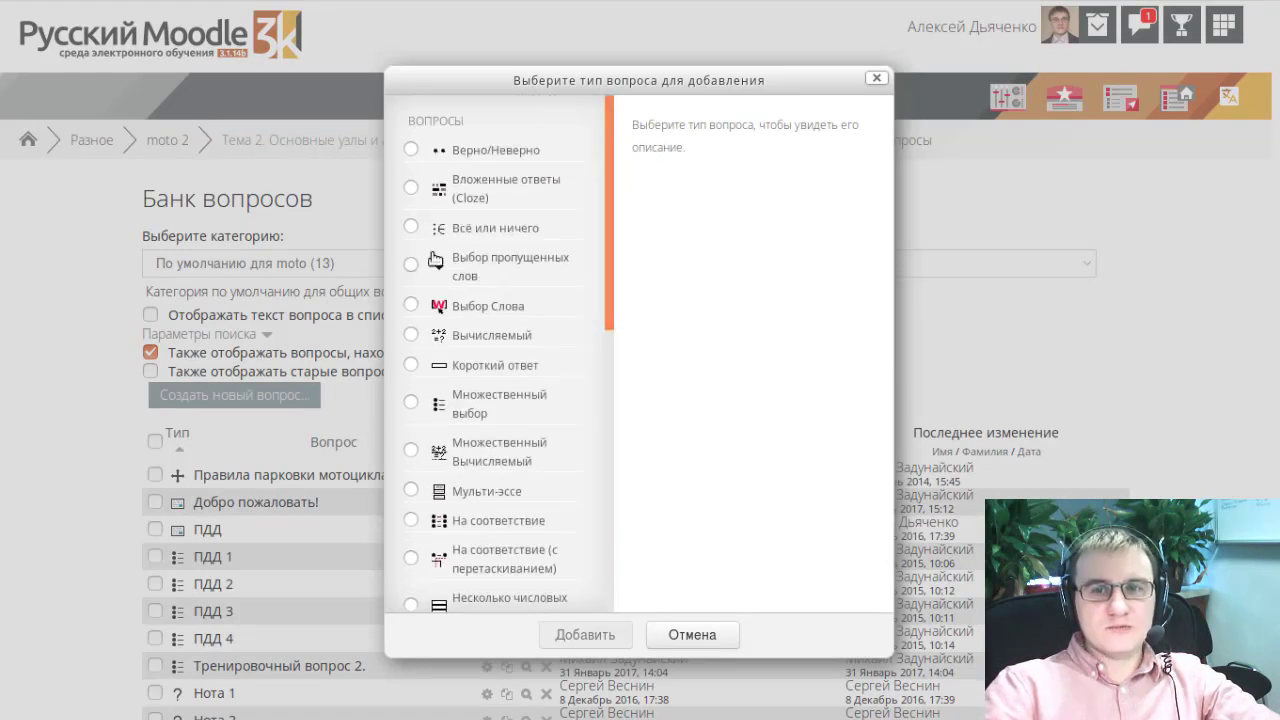
pyautogui.scroll(-8, 470, 340)
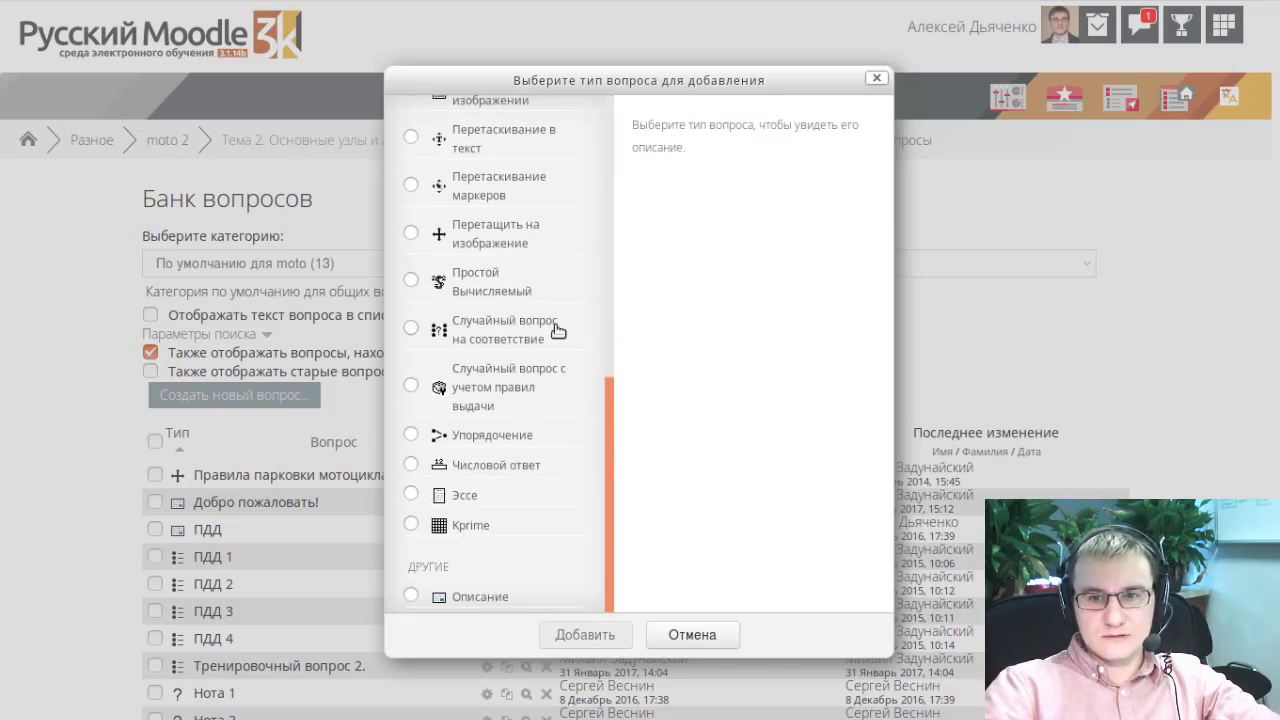
pyautogui.scroll(5, 548, 343)
pyautogui.scroll(1, 548, 343)
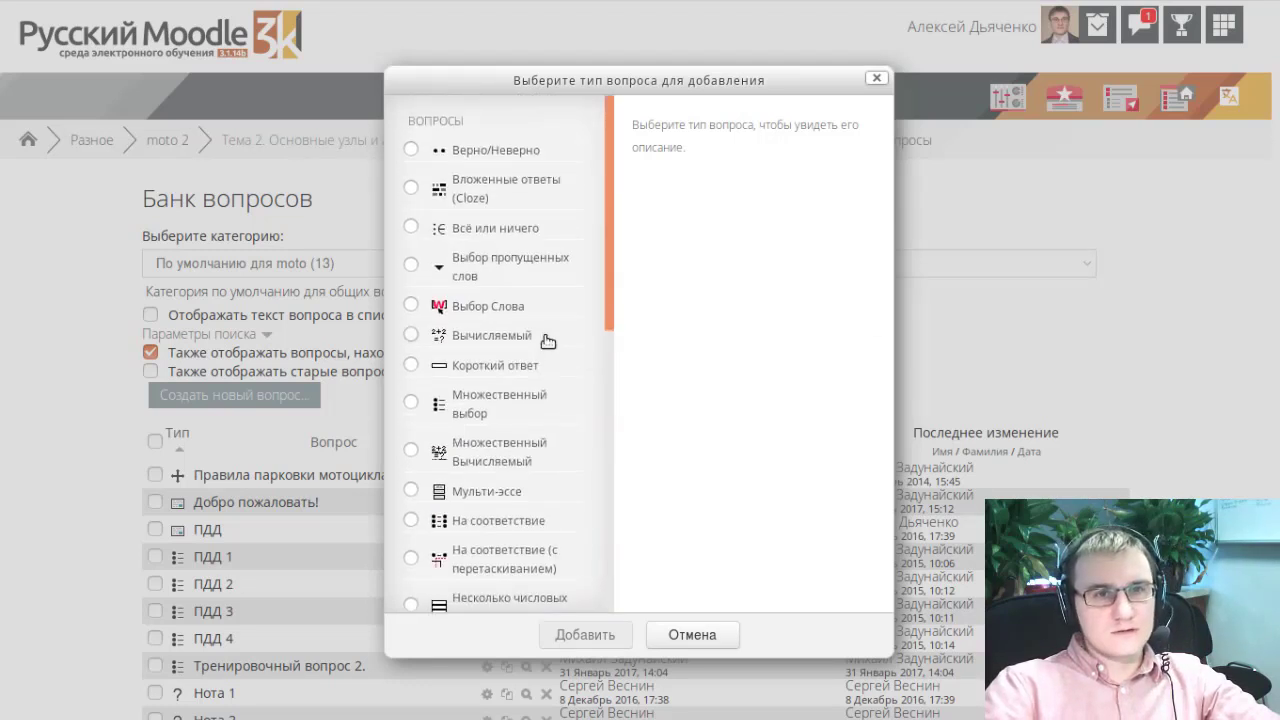
pyautogui.moveTo(607, 254); pyautogui.dragTo(610, 271)
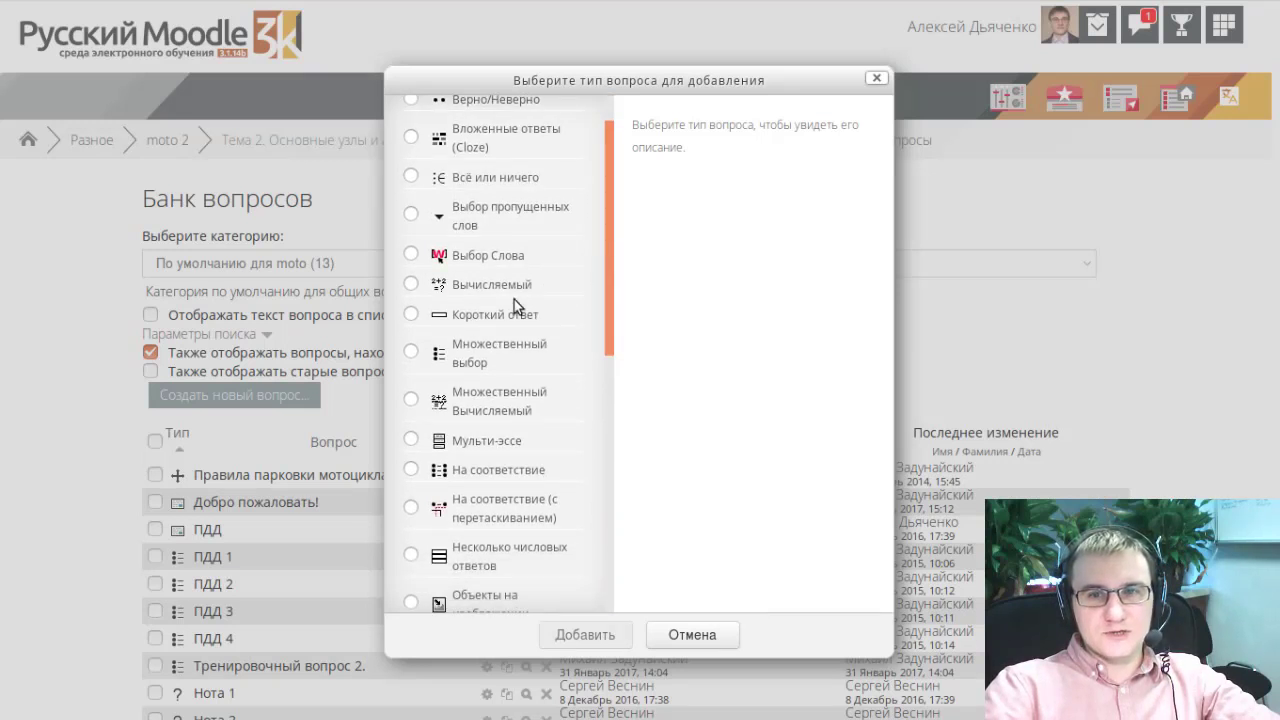
pyautogui.scroll(1, 514, 299)
pyautogui.moveTo(607, 237); pyautogui.dragTo(618, 212)
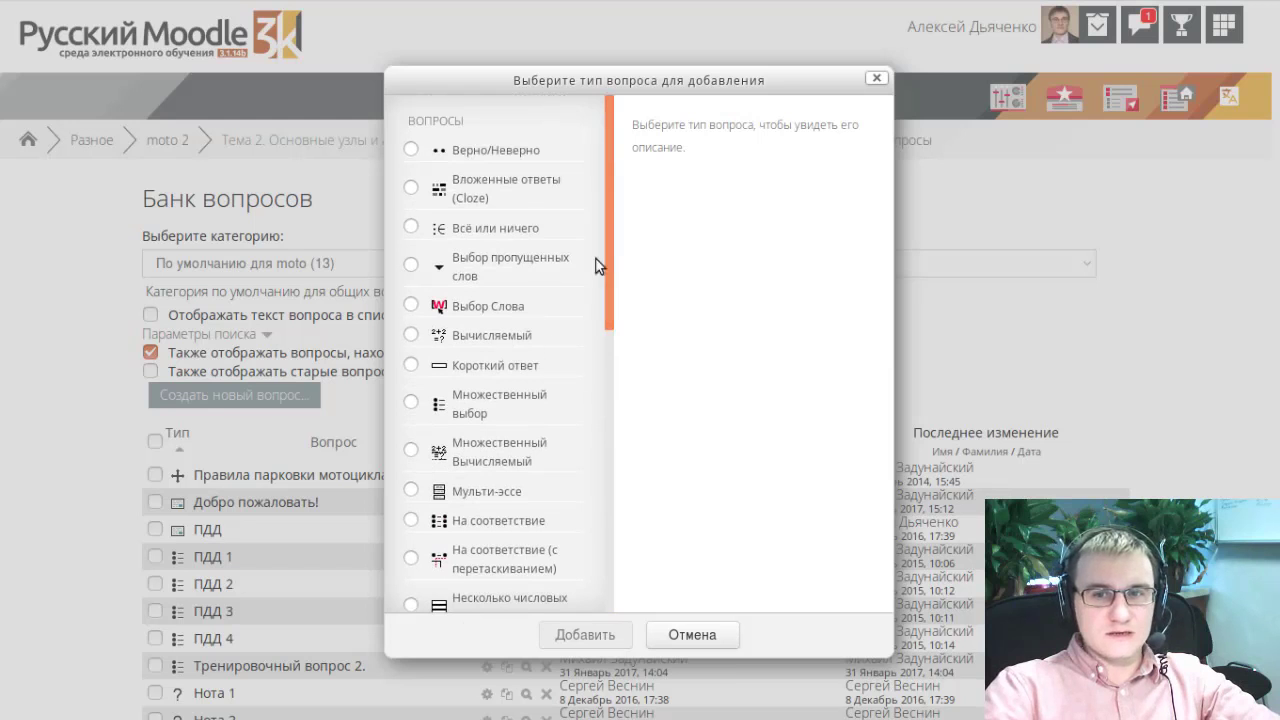
pyautogui.moveTo(608, 237); pyautogui.dragTo(612, 328)
pyautogui.scroll(-5, 520, 366)
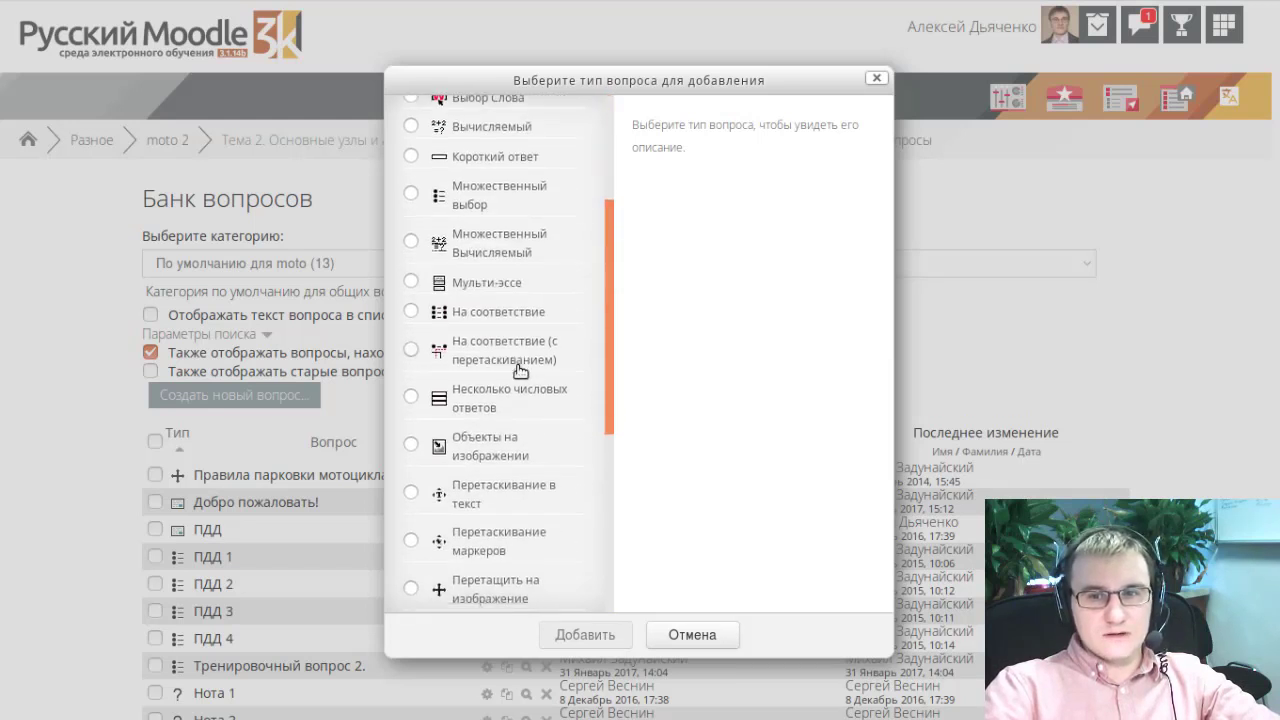
pyautogui.scroll(-1, 517, 371)
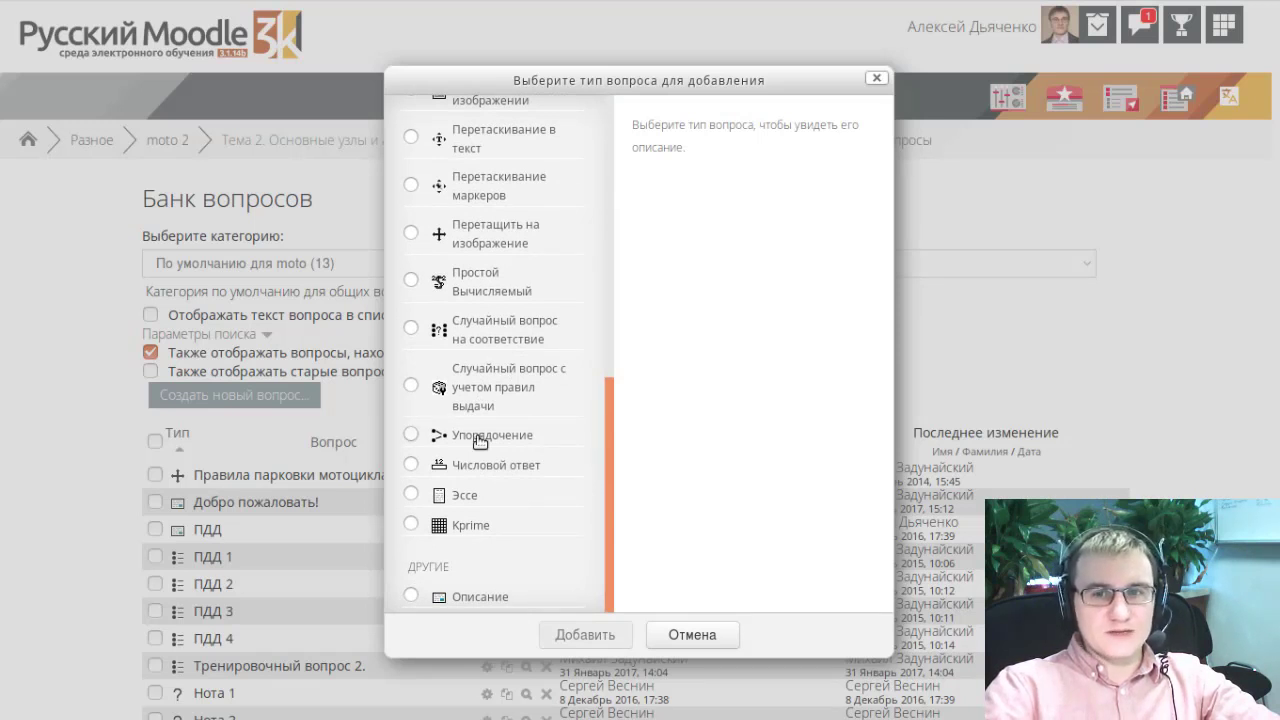
pyautogui.scroll(3, 450, 440)
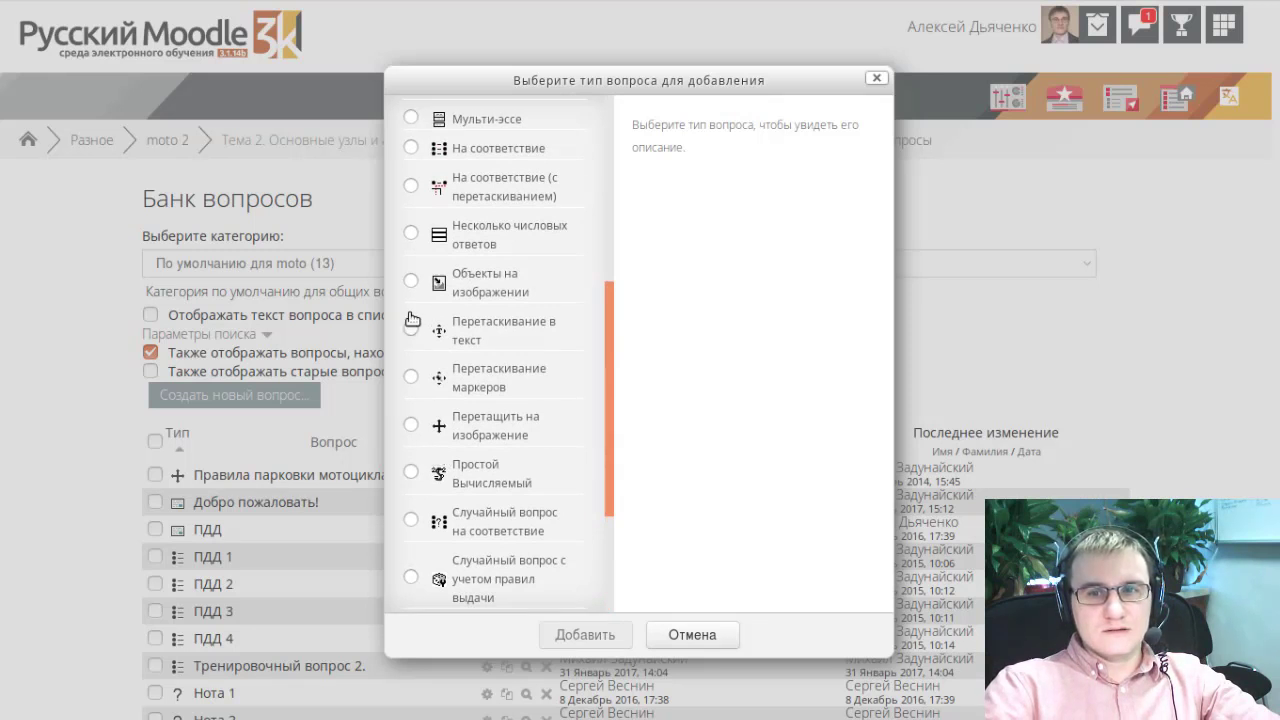
pyautogui.scroll(5, 412, 319)
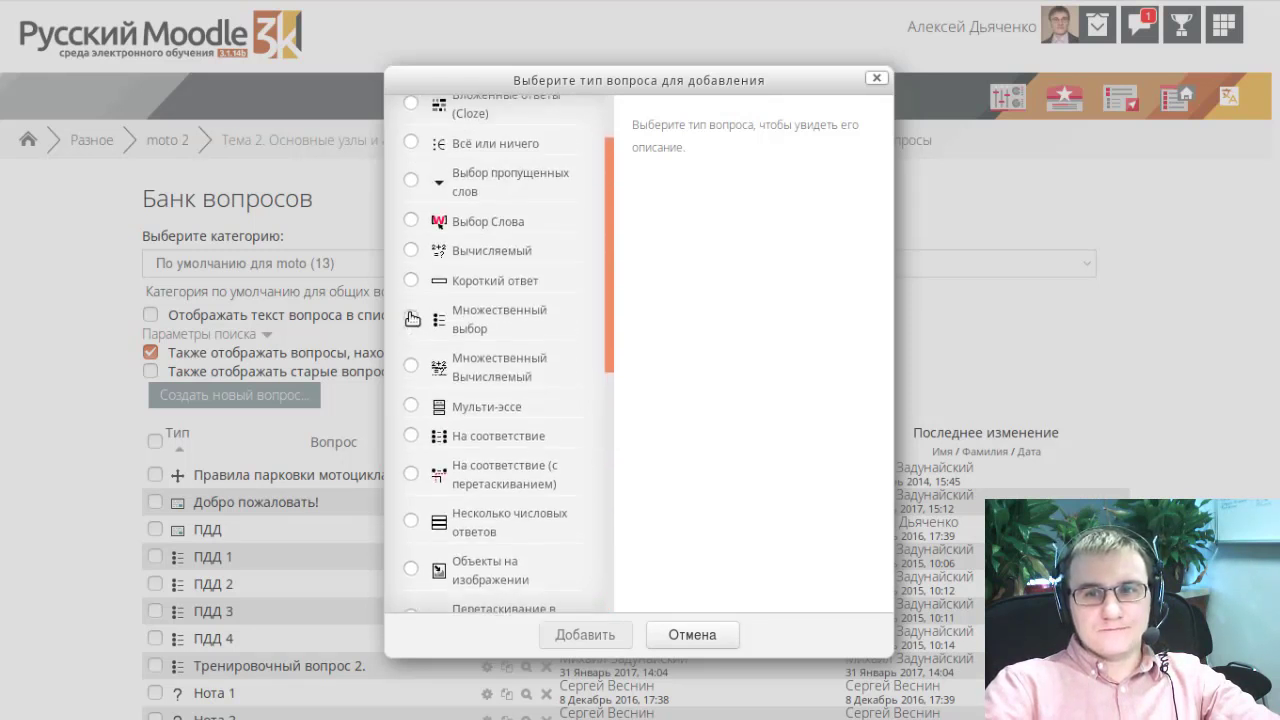
pyautogui.scroll(2, 412, 319)
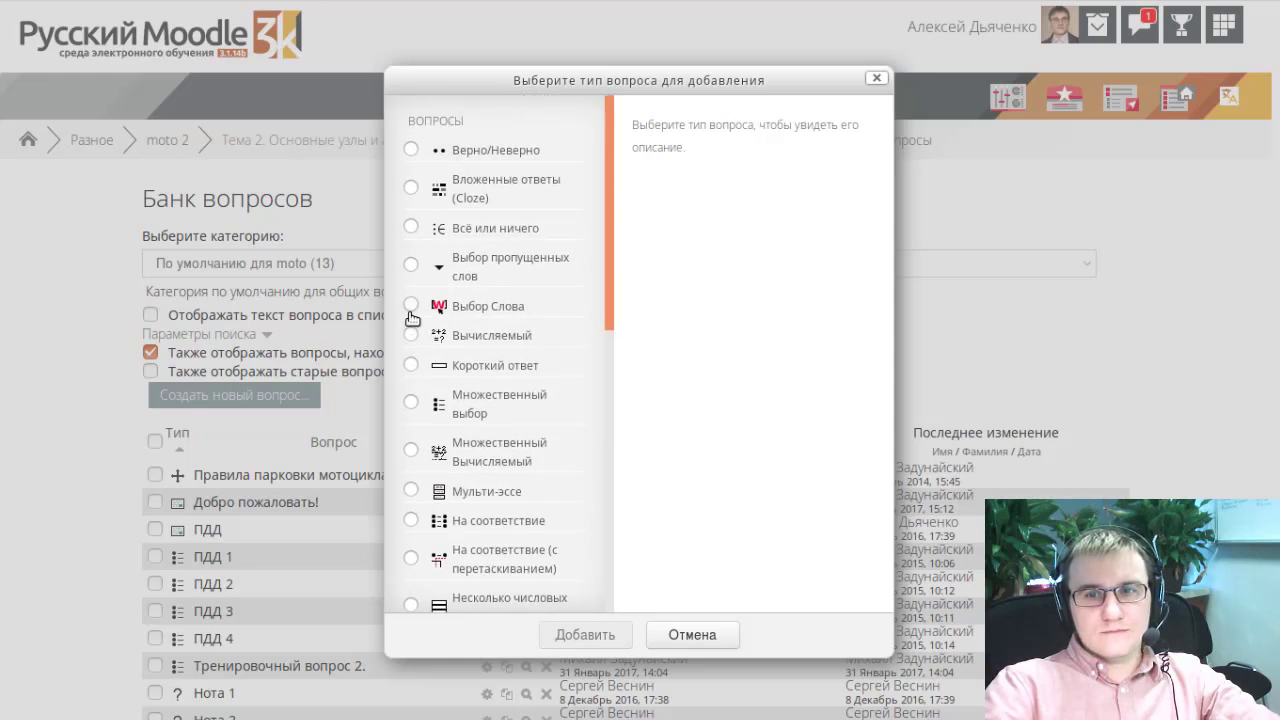
pyautogui.scroll(-4, 414, 322)
pyautogui.scroll(4, 414, 322)
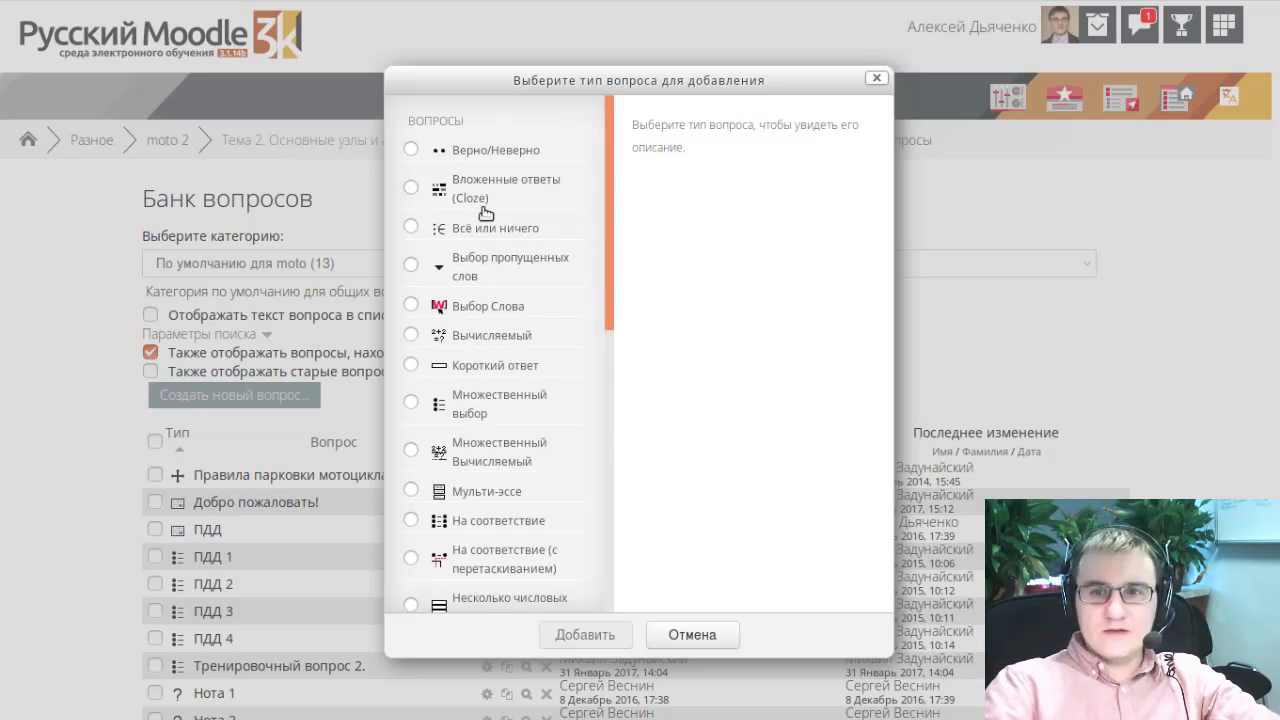
# Step: Choose the question type «Всё или ничего» to view its description
pyautogui.scroll(-1, 535, 264)
pyautogui.scroll(-2, 535, 264)
pyautogui.scroll(1, 475, 148)
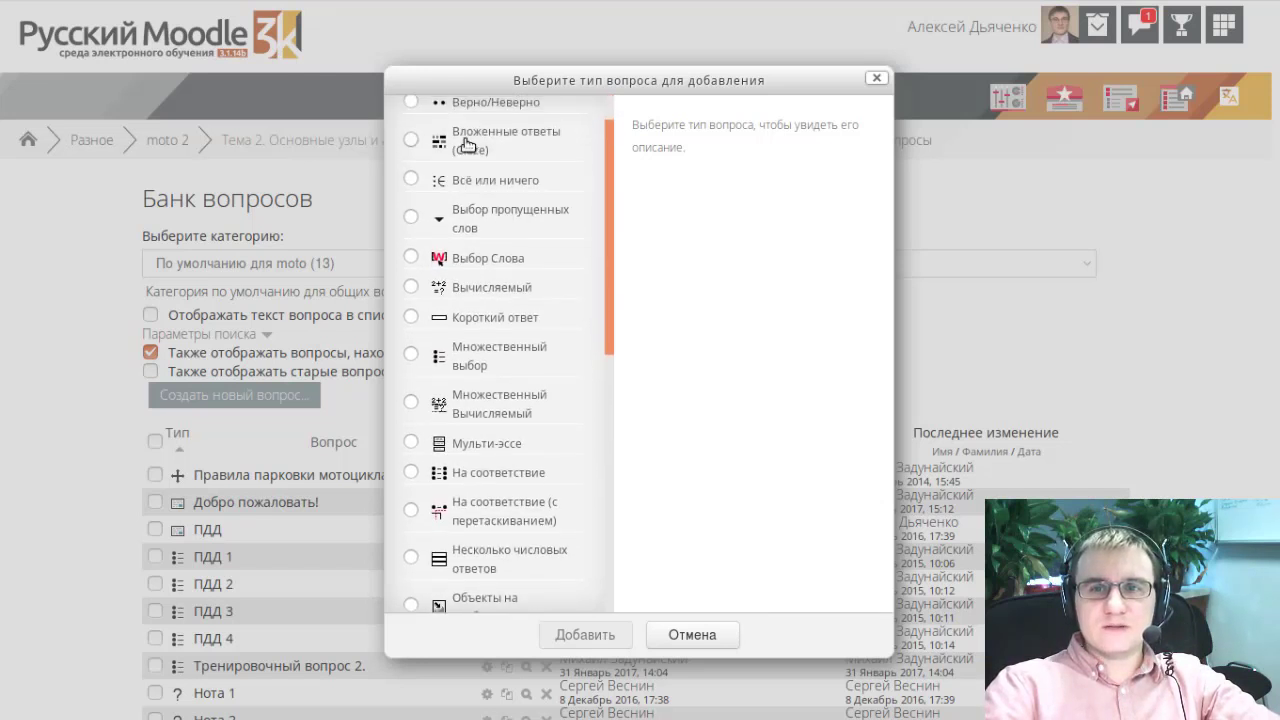
pyautogui.click(411, 178)
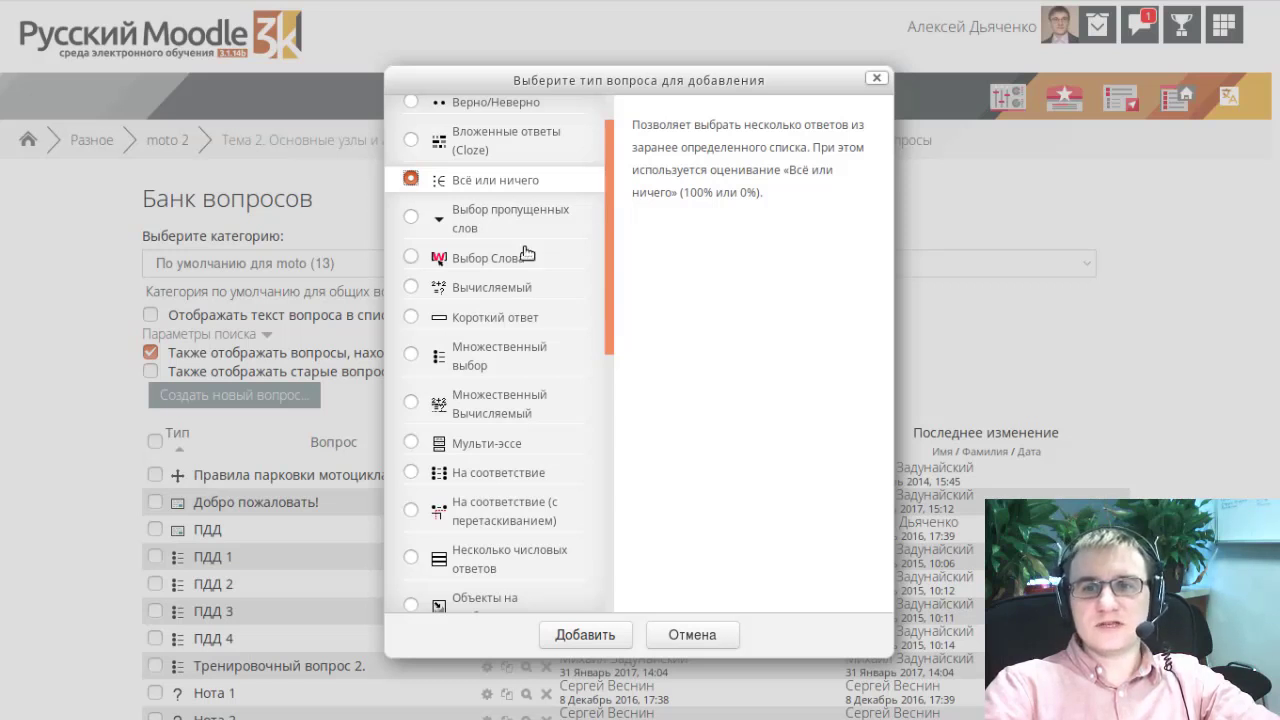
# Step: View the descriptions of the question types «Выбор пропущенных слов», «Вычисляемый» and «Множественный выбор»
pyautogui.scroll(-1, 527, 255)
pyautogui.scroll(-1, 527, 255)
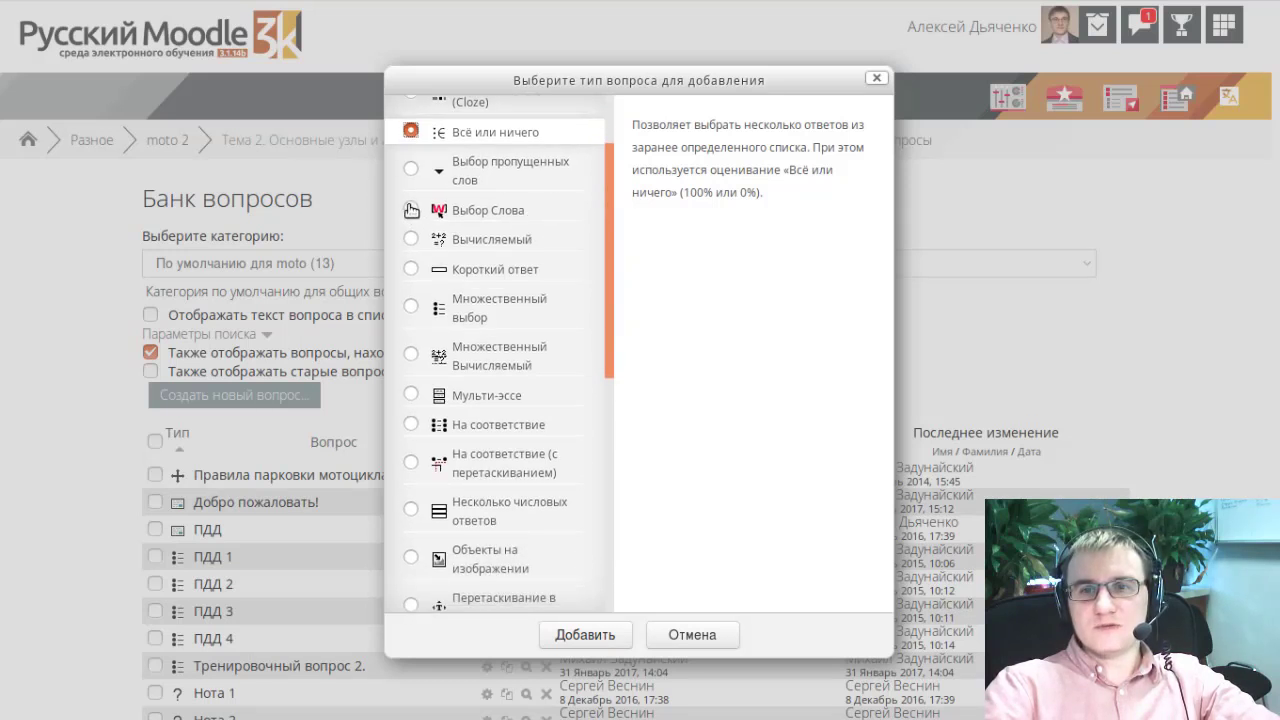
pyautogui.click(411, 171)
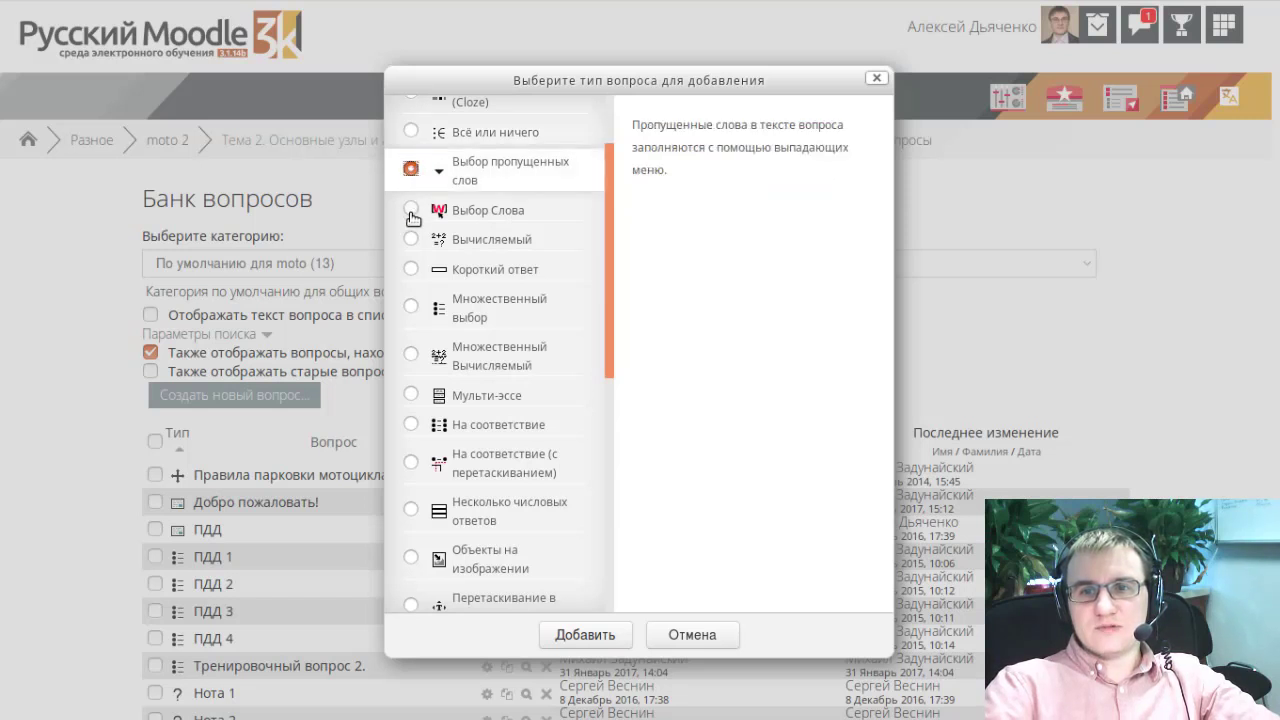
pyautogui.click(411, 239)
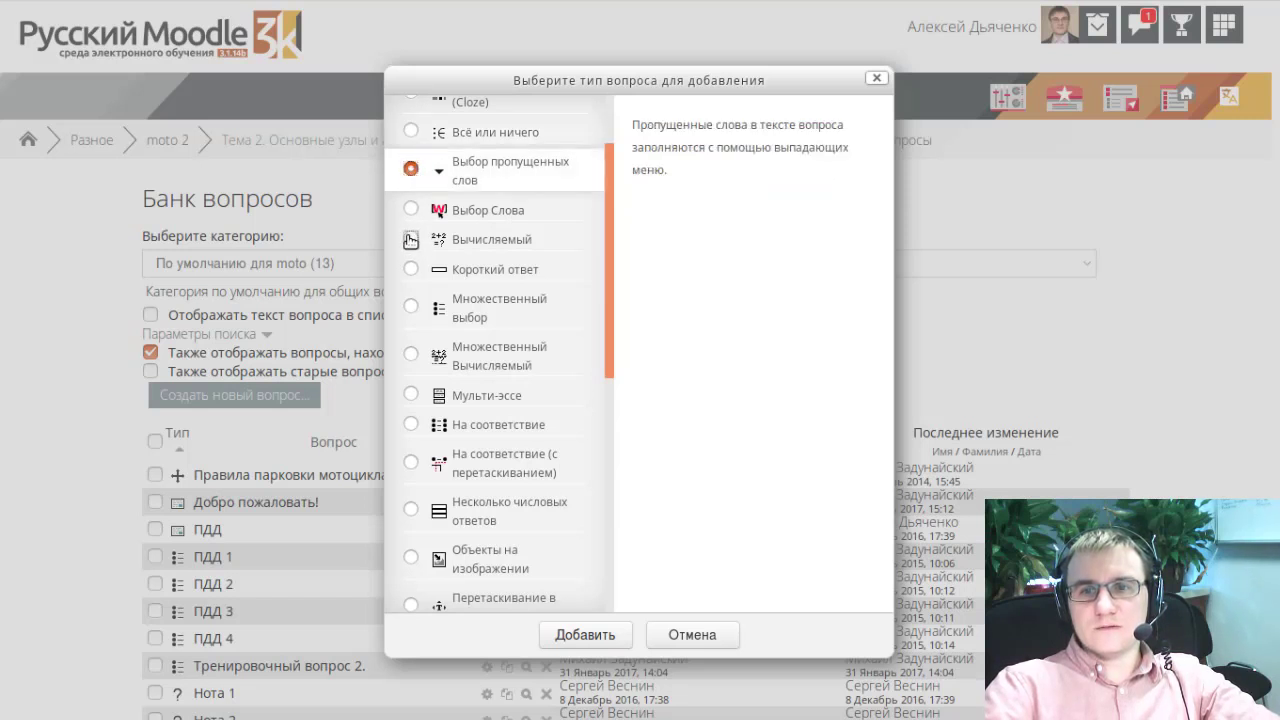
pyautogui.scroll(-2, 432, 330)
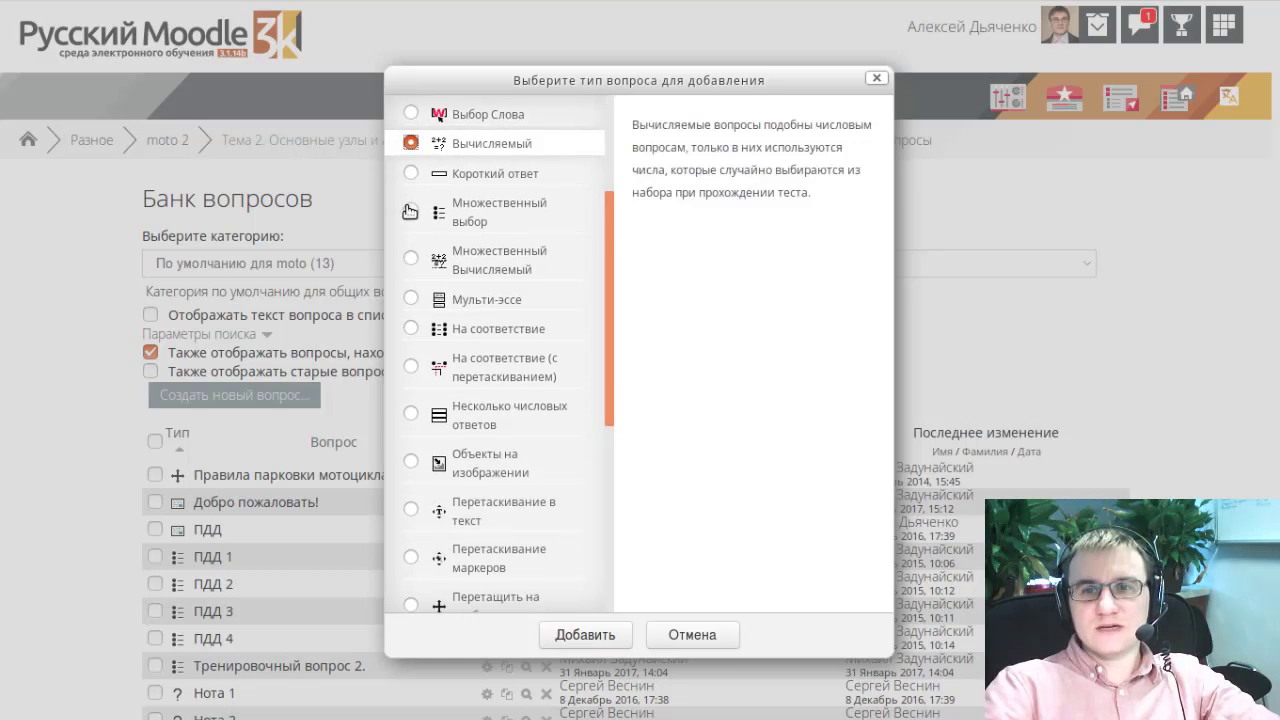
pyautogui.click(418, 211)
# Step: View the descriptions of the question types «Множественный Вычисляемый», «Мульти-эссе», «На соответствие» and «На соответствие (с перетаскиванием)»
pyautogui.scroll(-3, 400, 270)
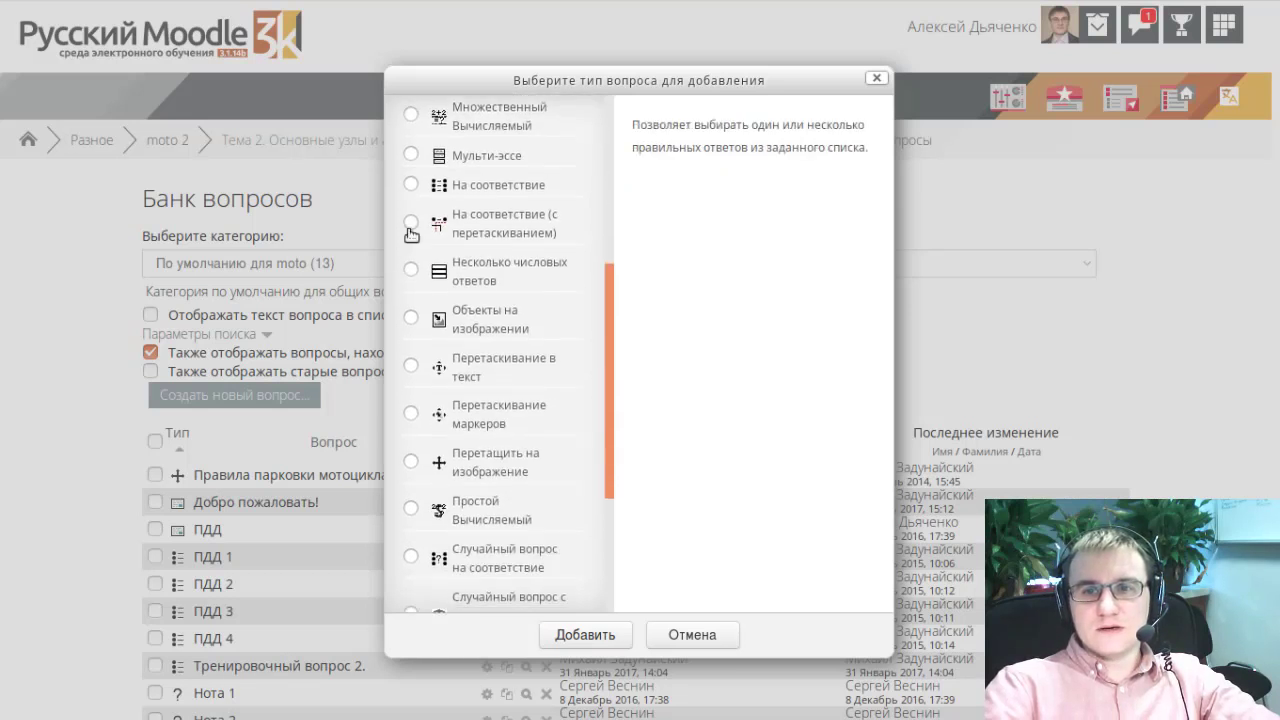
pyautogui.click(411, 117)
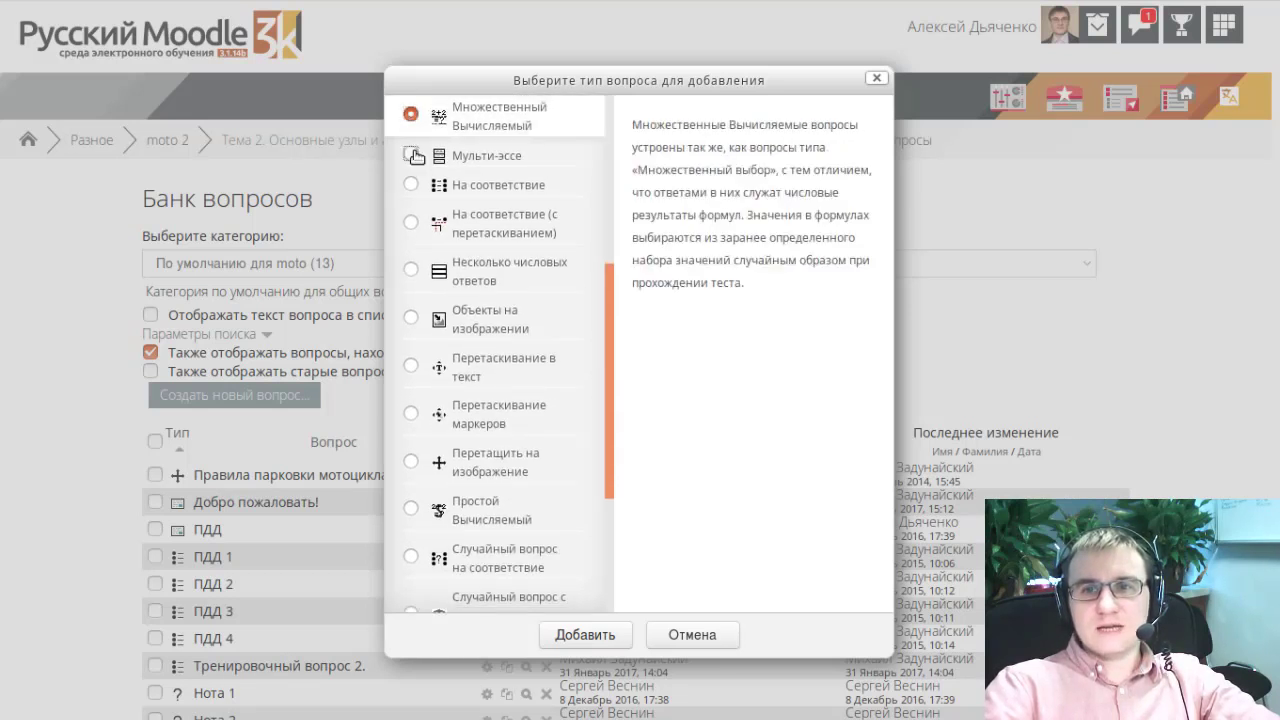
pyautogui.click(411, 155)
pyautogui.click(411, 186)
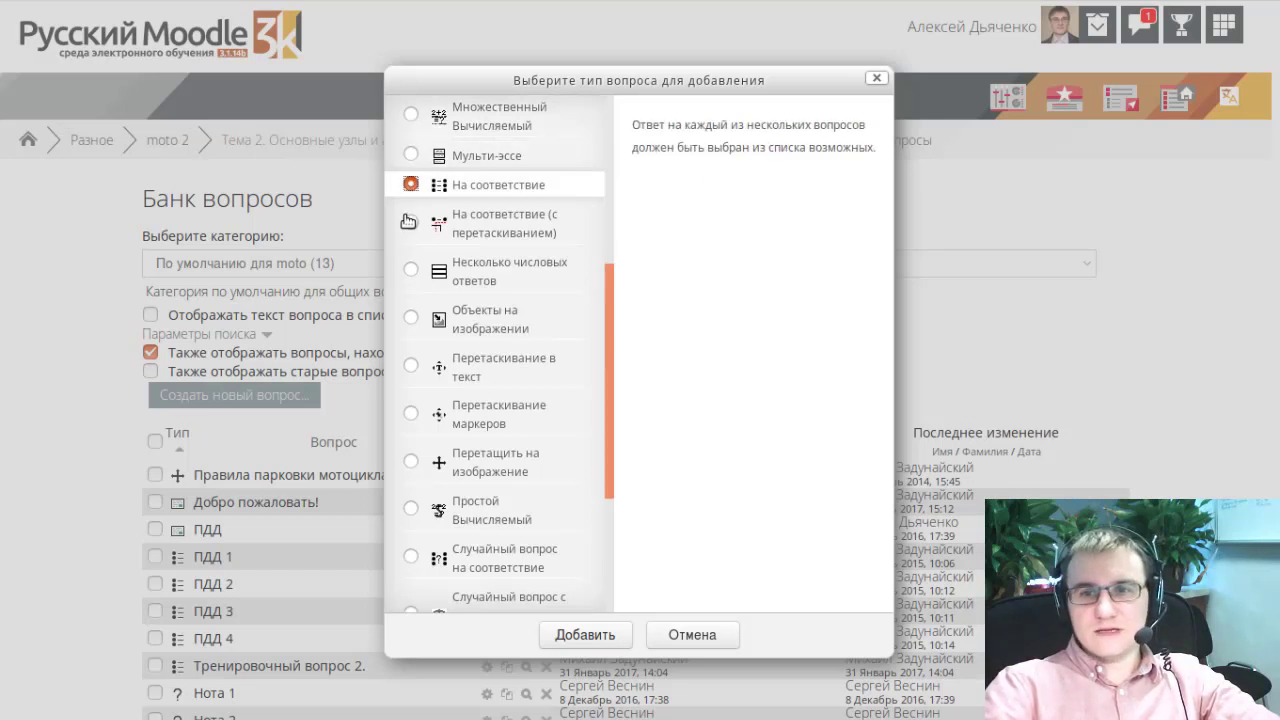
pyautogui.click(410, 221)
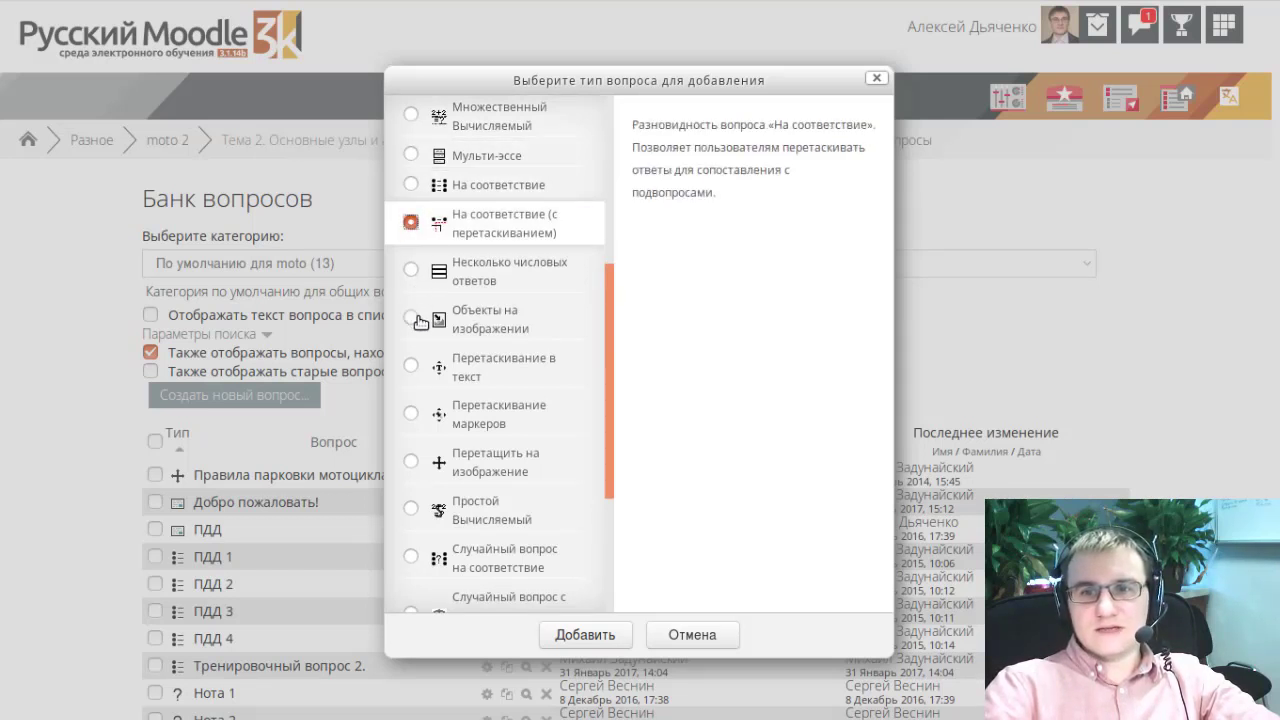
# Step: View the descriptions of the question types «Несколько числовых ответов», «Объекты на изображении» and «Перетаскивание в текст»
pyautogui.scroll(-2, 530, 322)
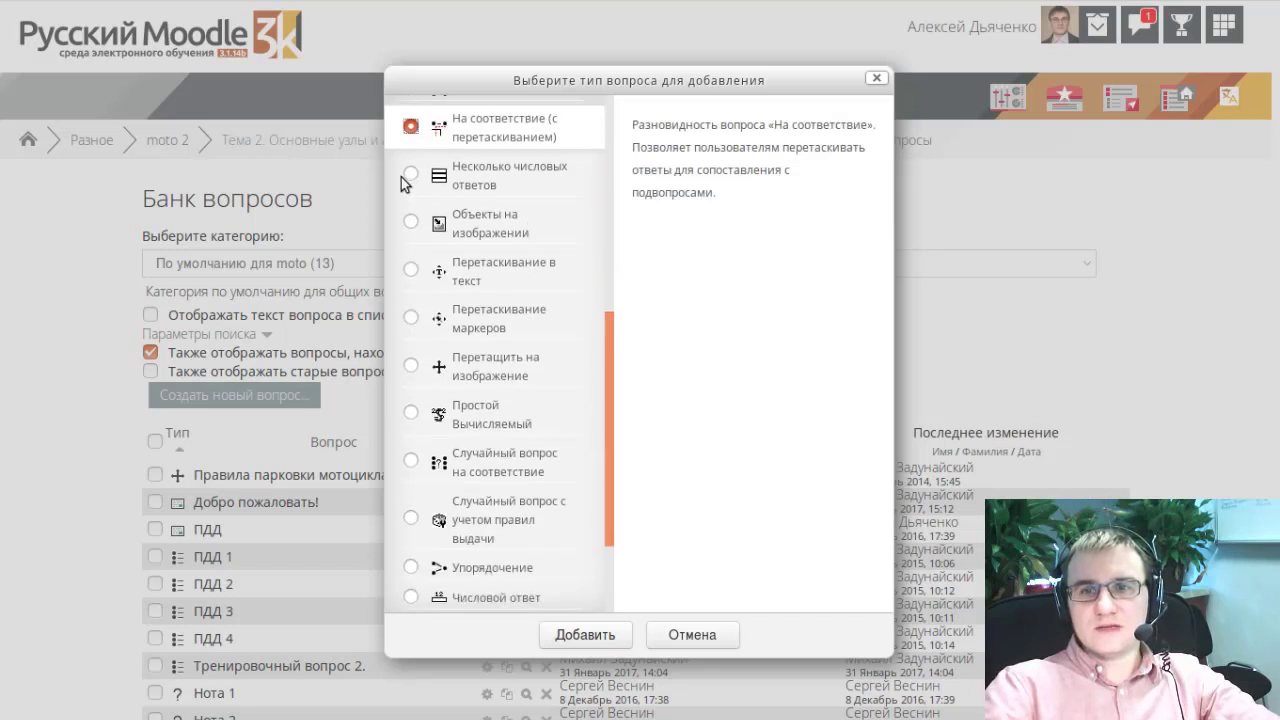
pyautogui.click(410, 174)
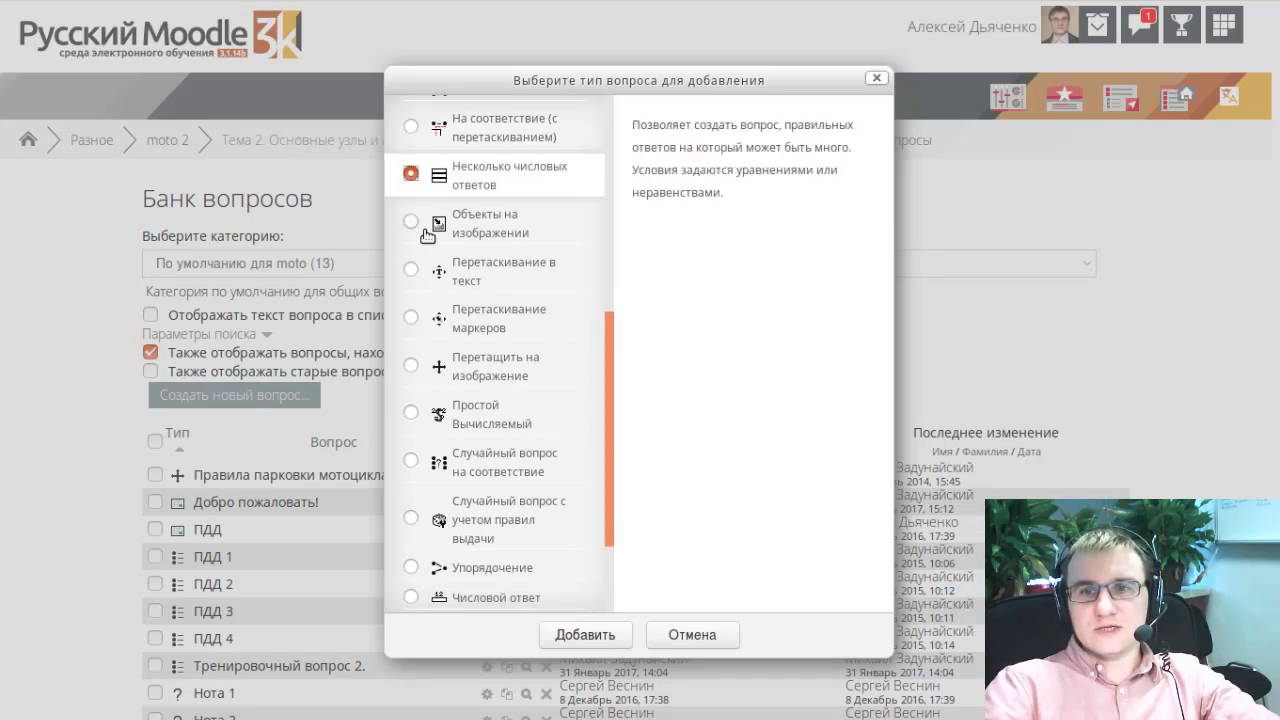
pyautogui.click(413, 223)
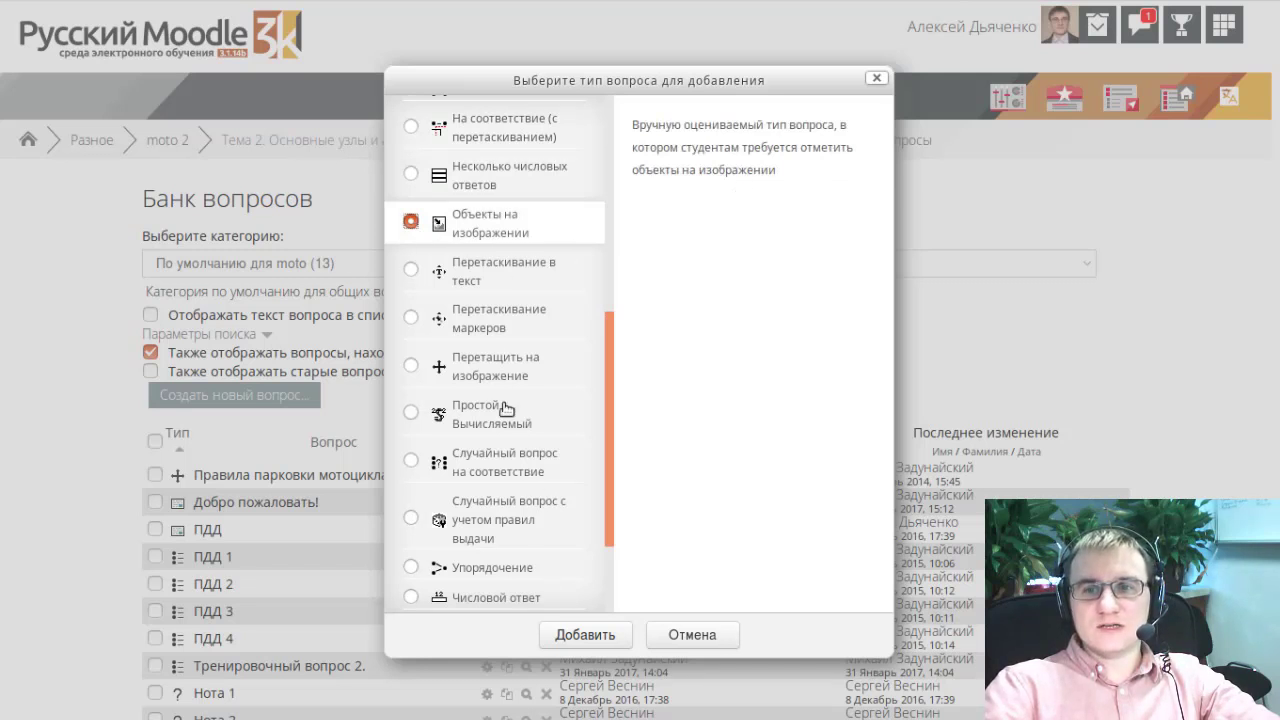
pyautogui.click(411, 269)
pyautogui.scroll(-1, 443, 412)
pyautogui.scroll(-2, 443, 420)
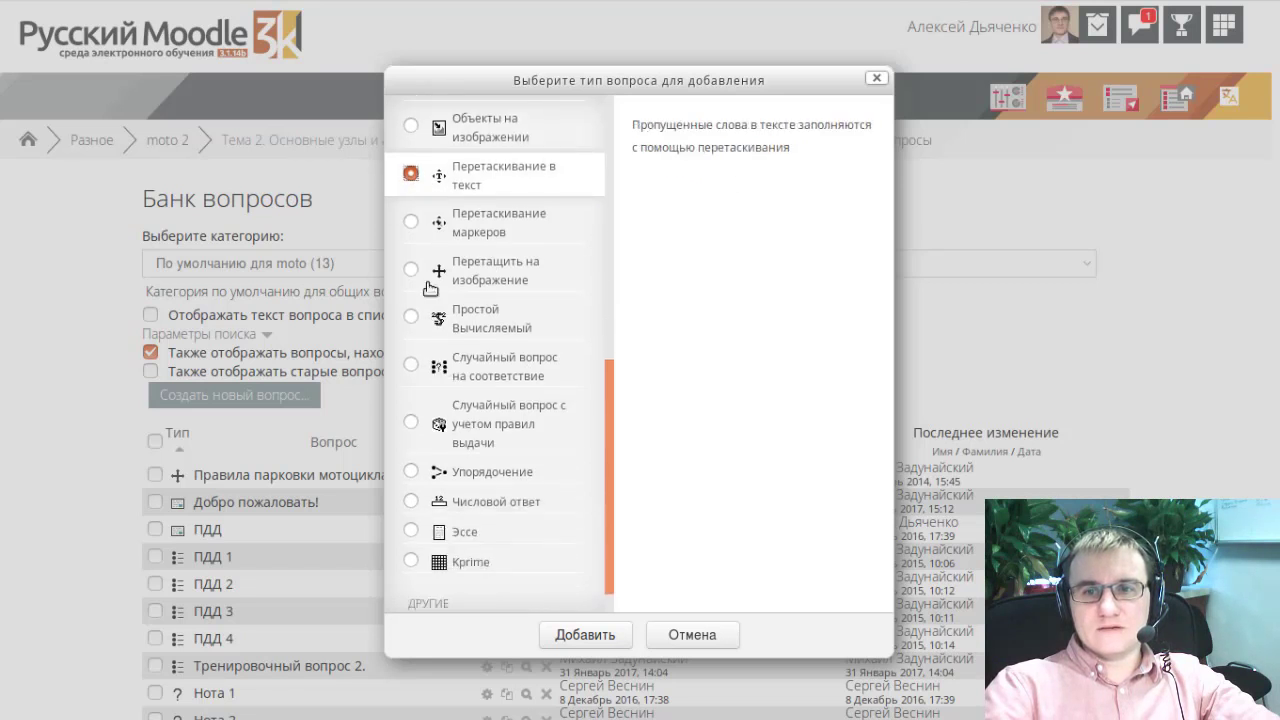
# Step: View the descriptions of the question types from «Перетаскивание маркеров» through «Случайный вопрос с учетом правил выдачи»
pyautogui.click(411, 222)
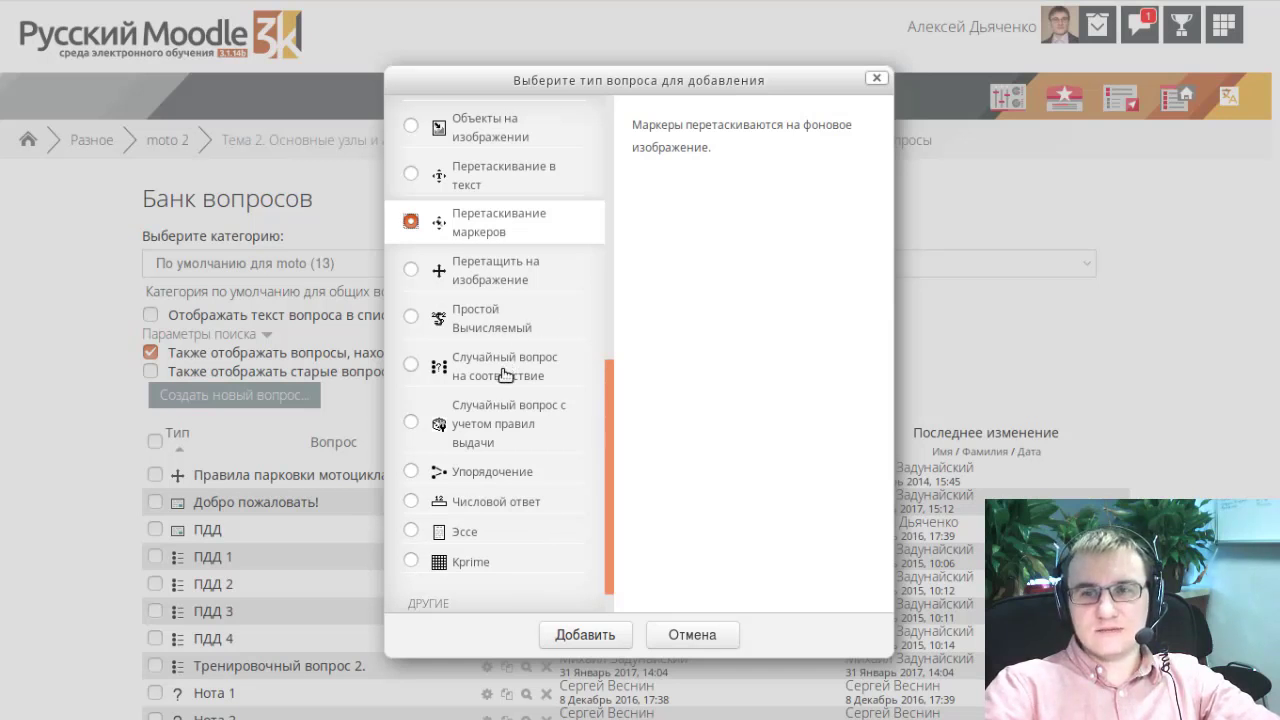
pyautogui.click(416, 274)
pyautogui.scroll(-1, 470, 380)
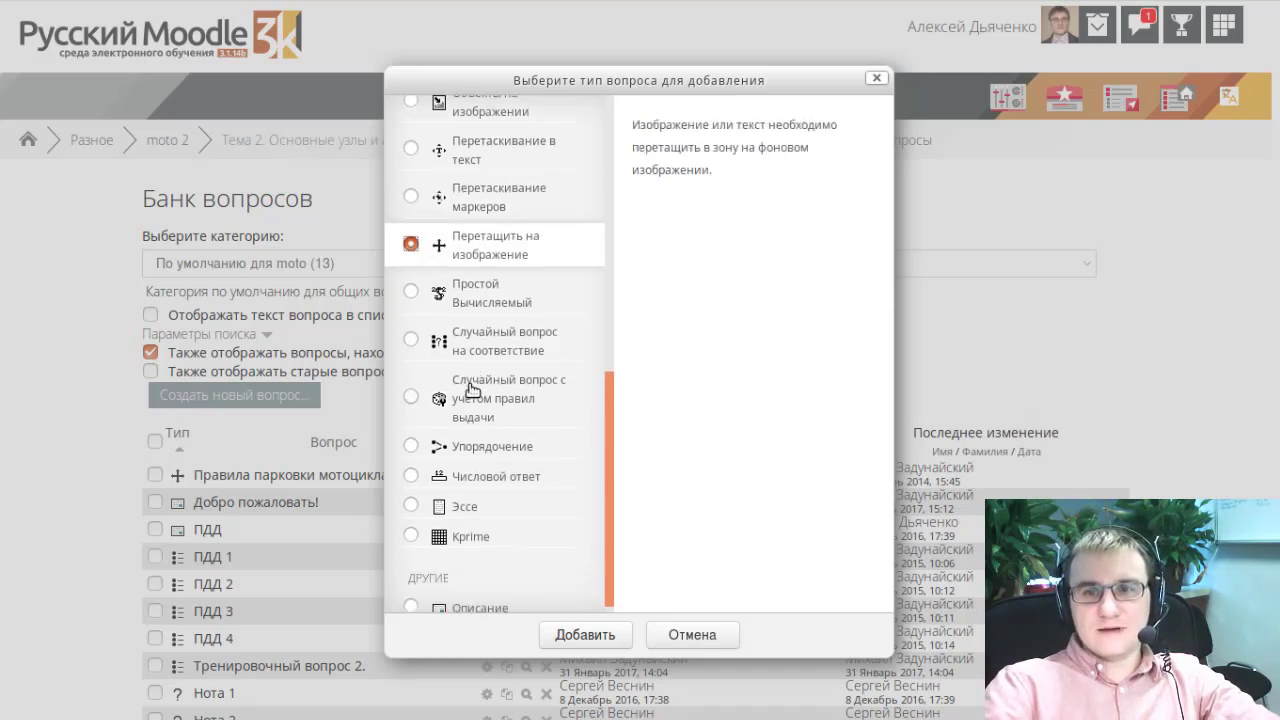
pyautogui.click(412, 281)
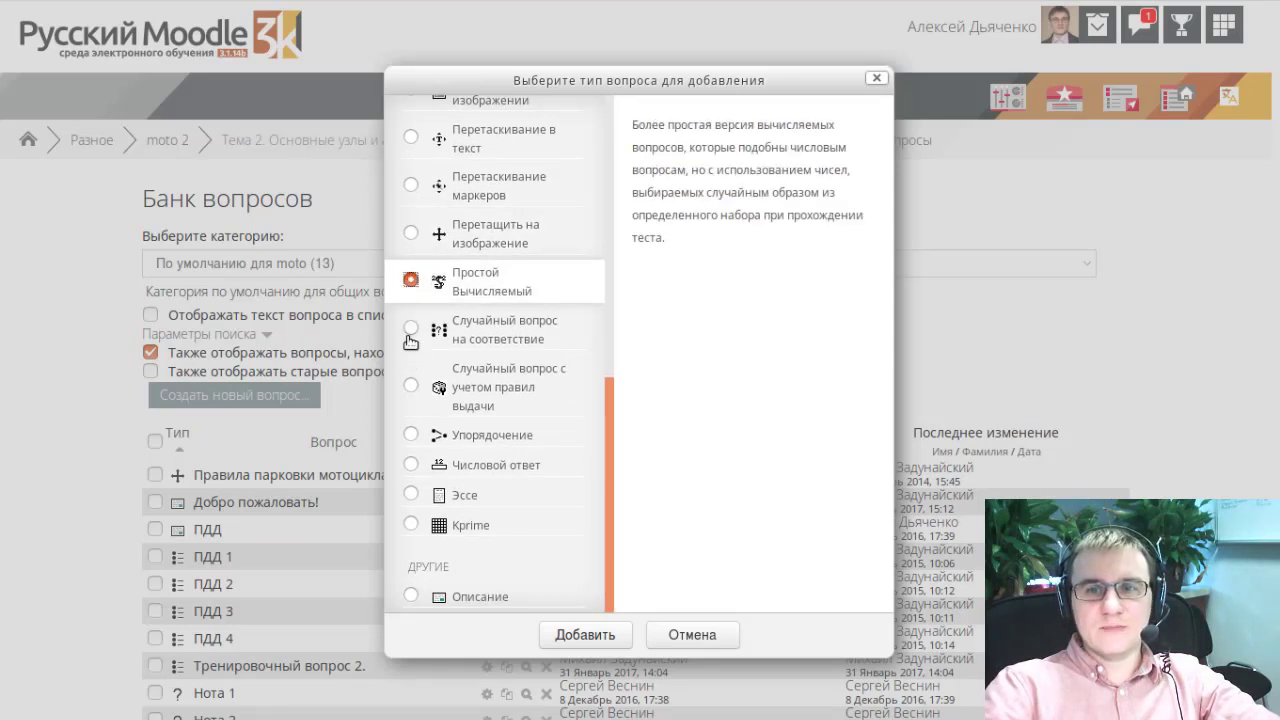
pyautogui.click(411, 328)
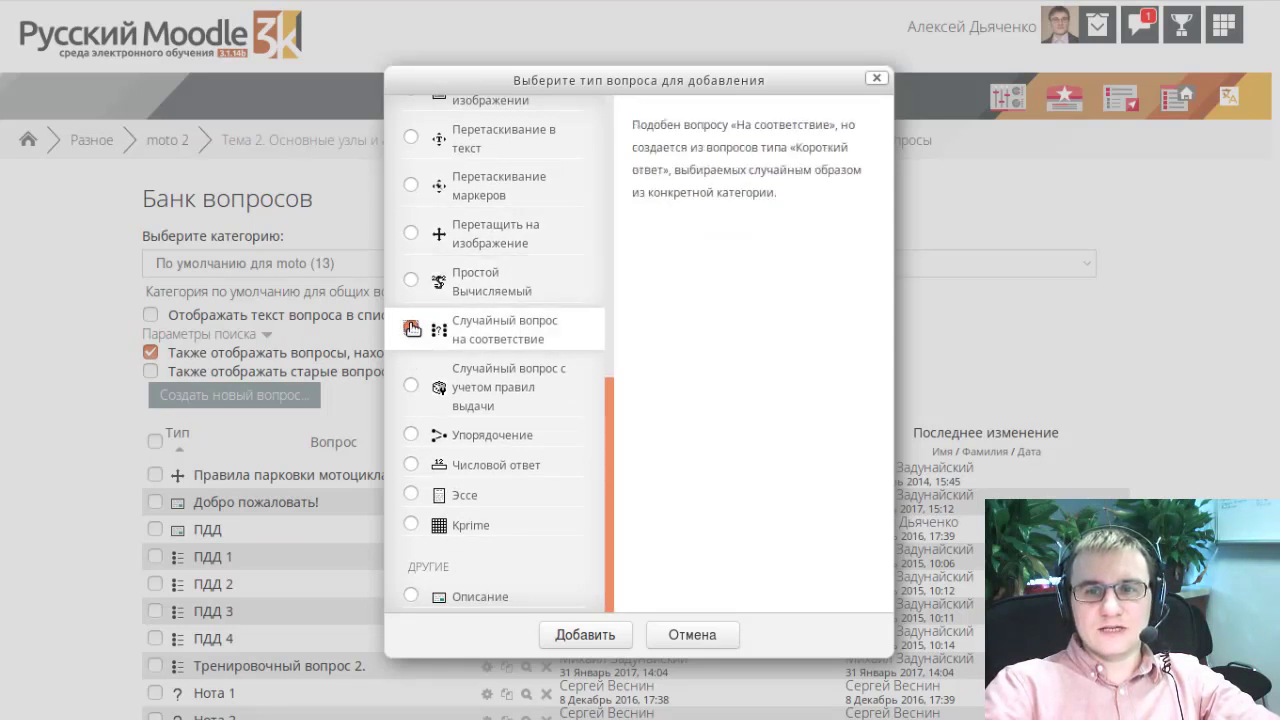
pyautogui.click(414, 382)
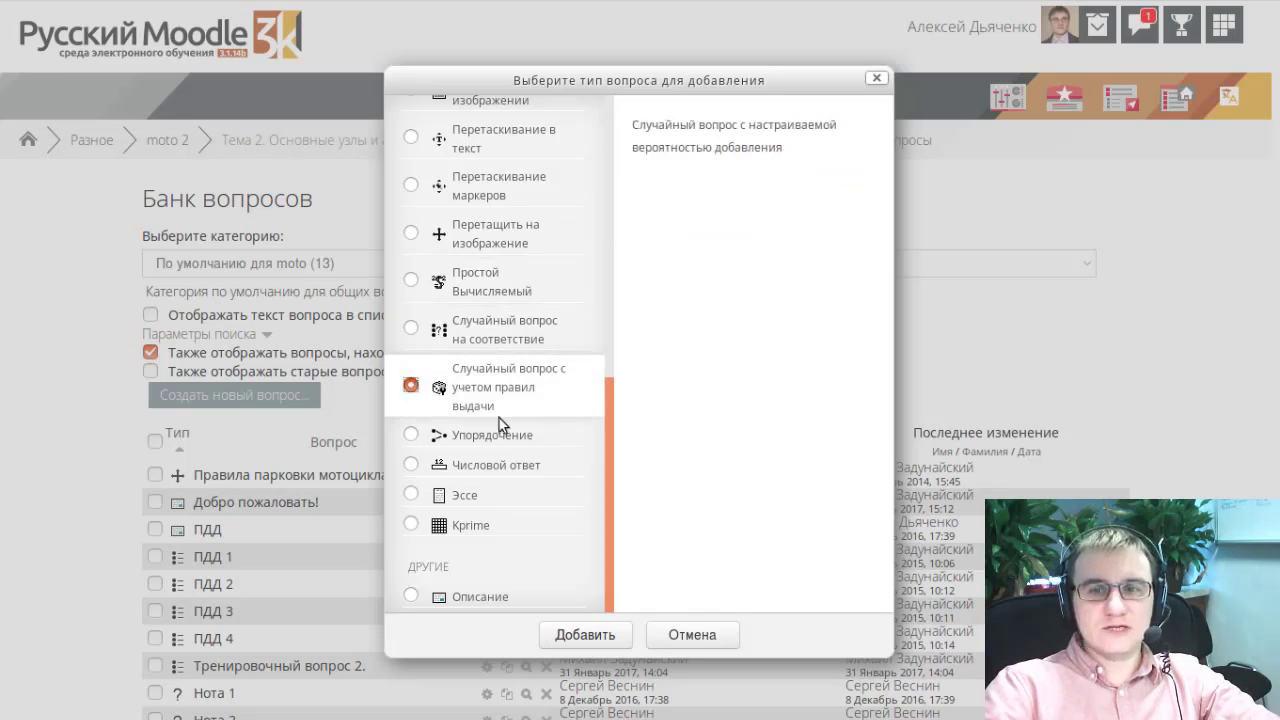
# Step: View the descriptions of «Упорядочение», «Числовой ответ», «Эссе» and «Kprime», and cancel adding a new question
pyautogui.click(411, 434)
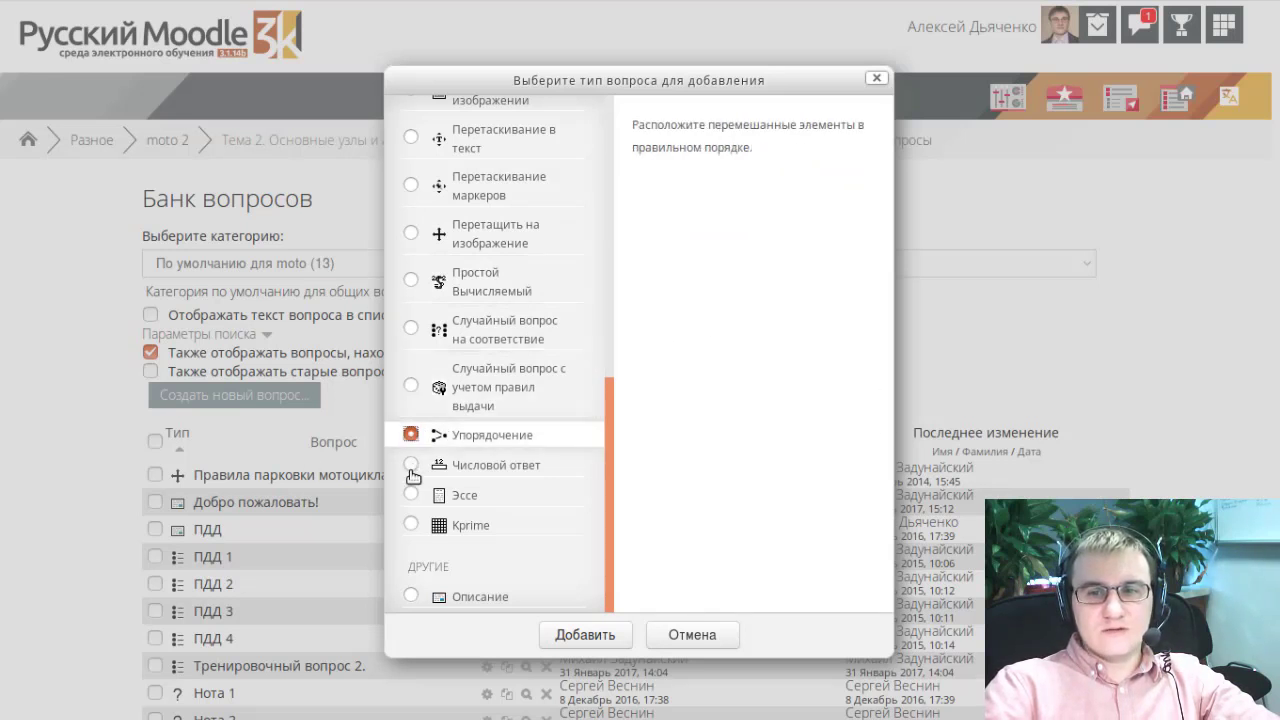
pyautogui.click(411, 466)
pyautogui.click(411, 495)
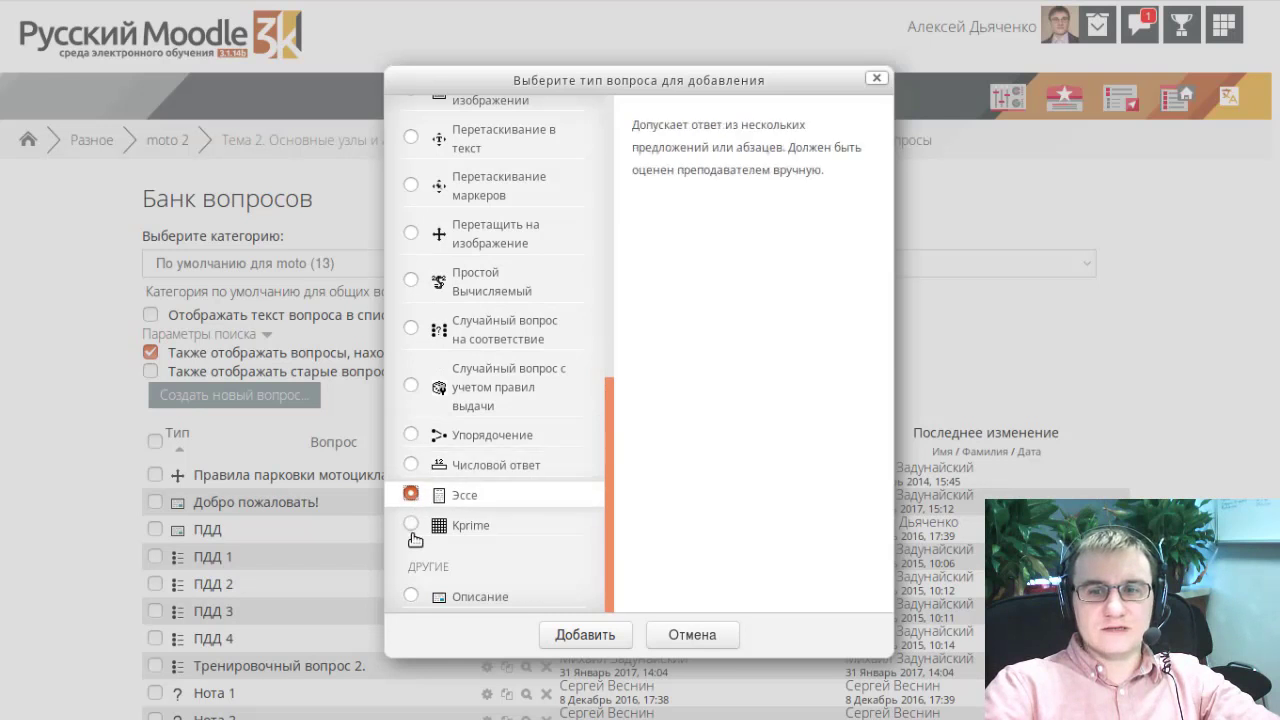
pyautogui.click(412, 525)
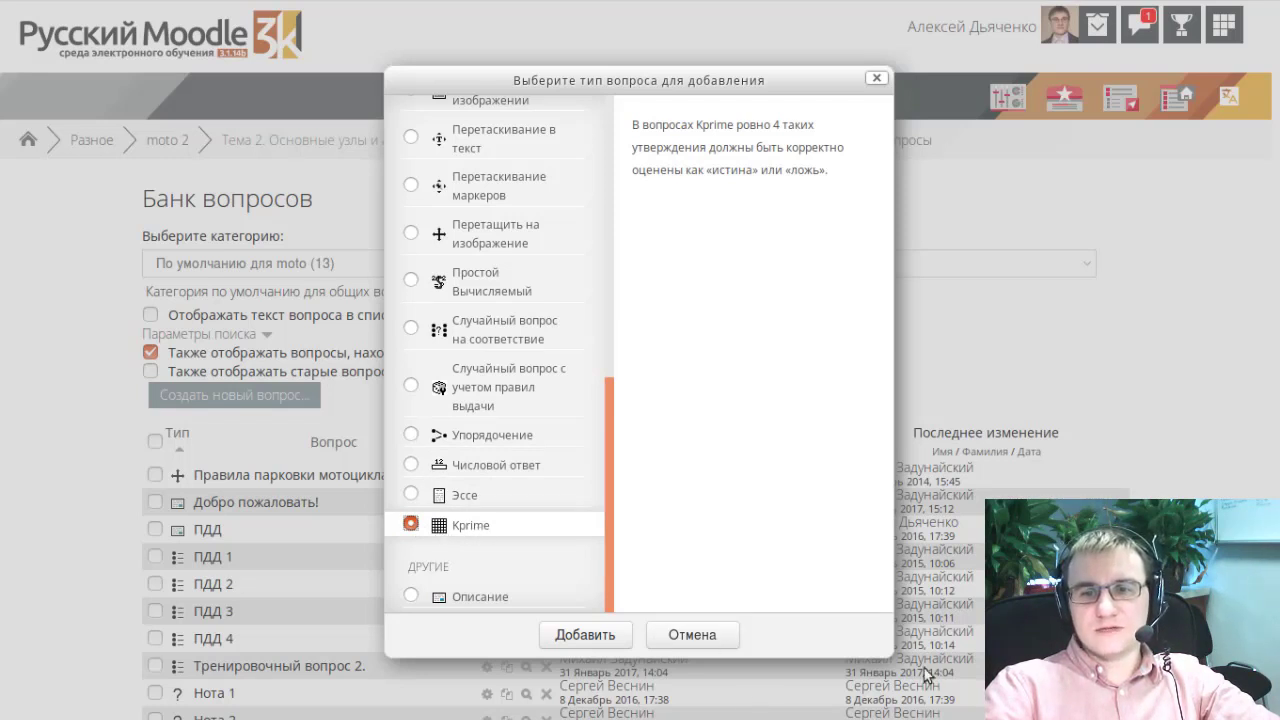
pyautogui.click(713, 634)
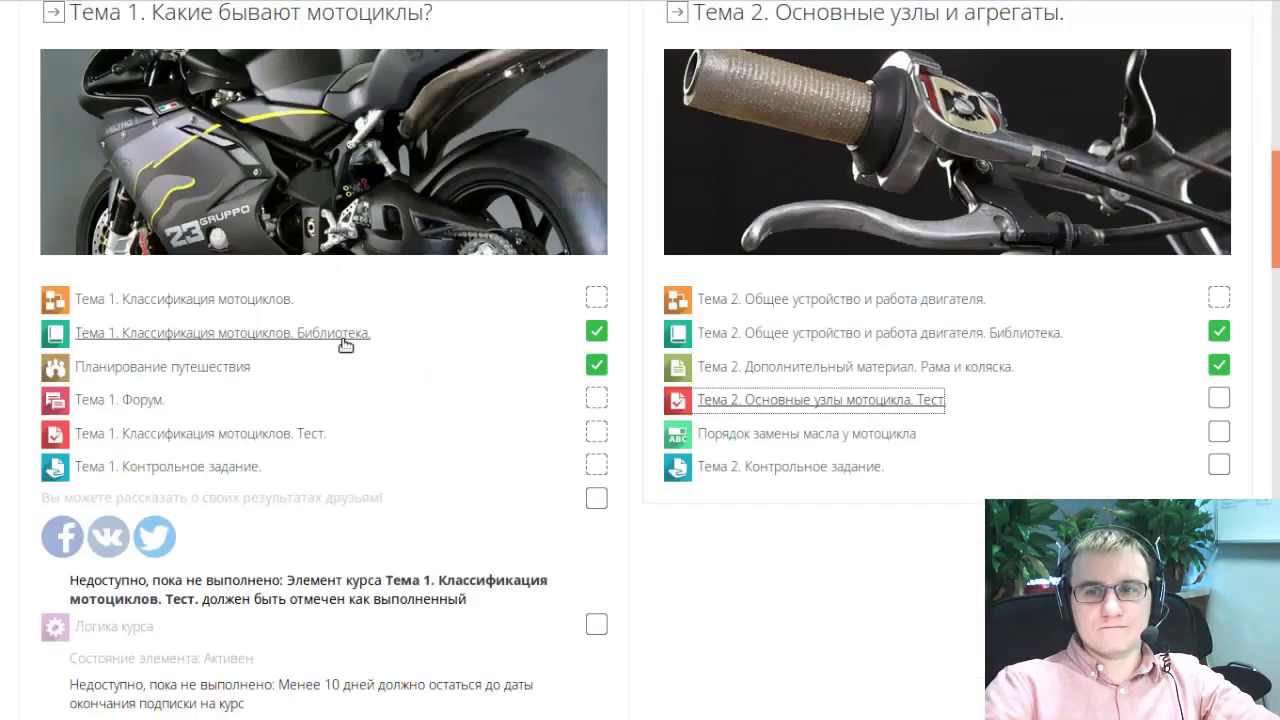
pyautogui.scroll(-1, 245, 472)
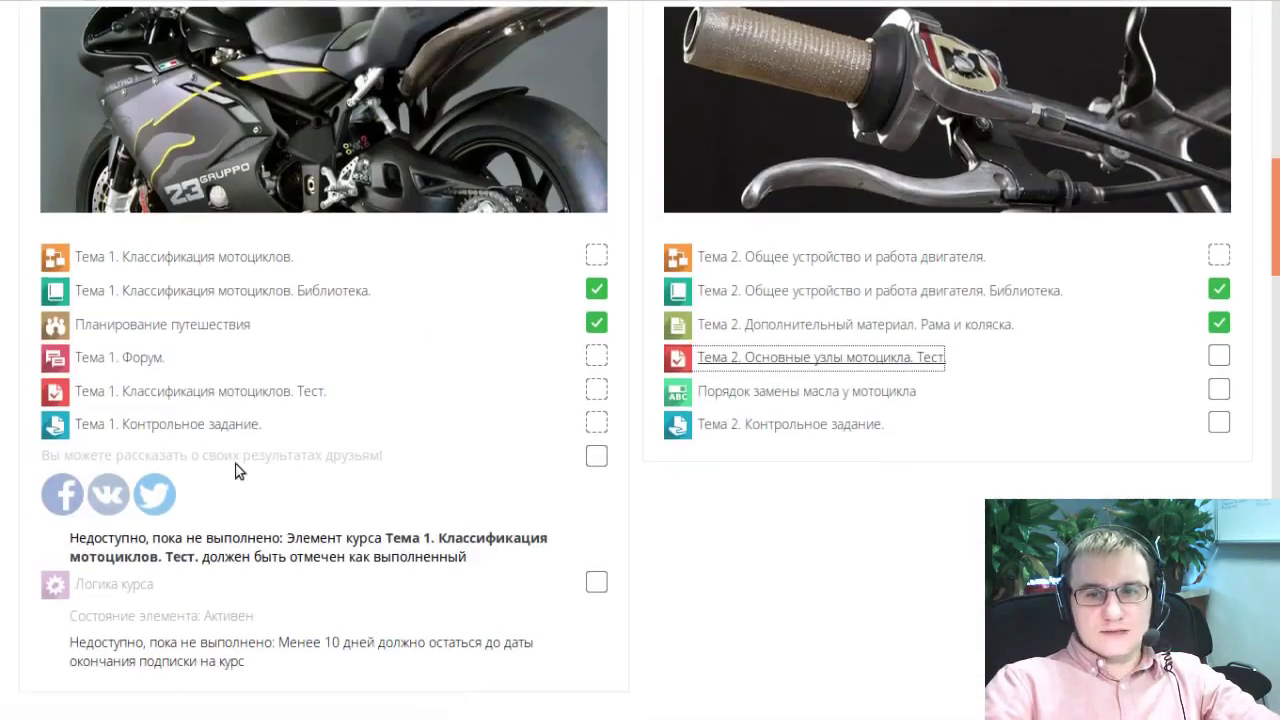
pyautogui.click(185, 418)
pyautogui.click(230, 447)
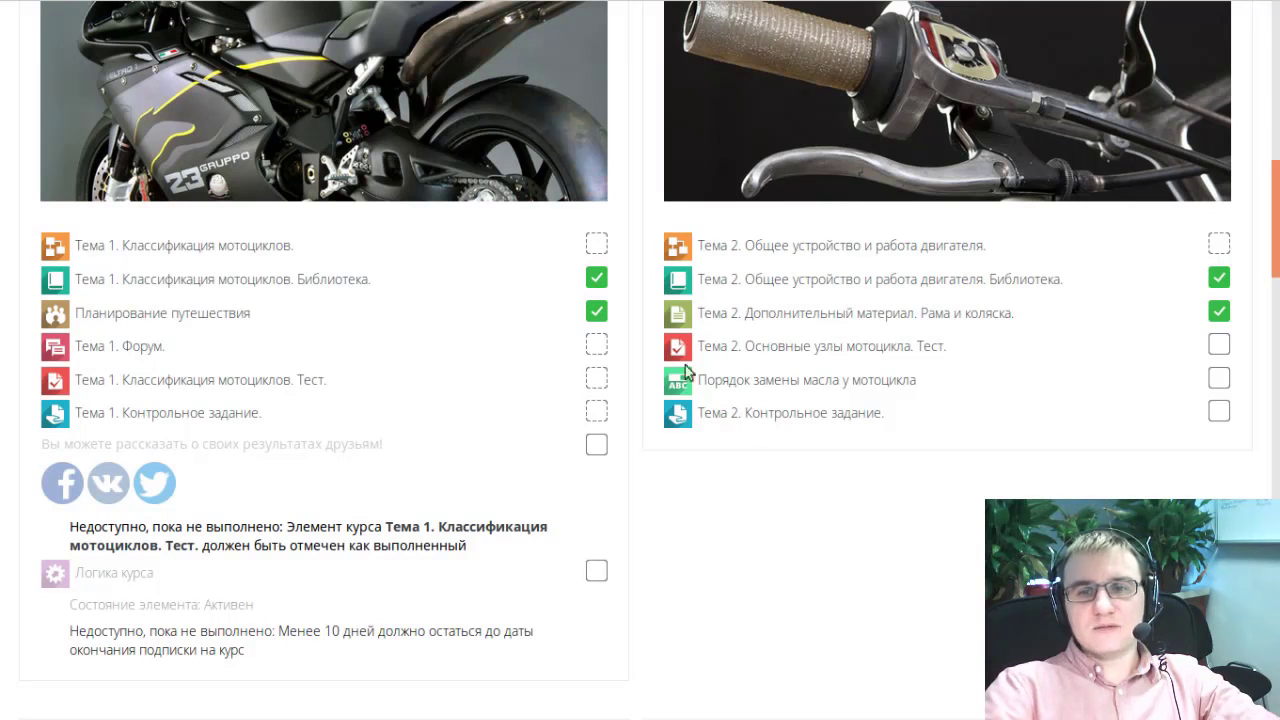
pyautogui.click(257, 410)
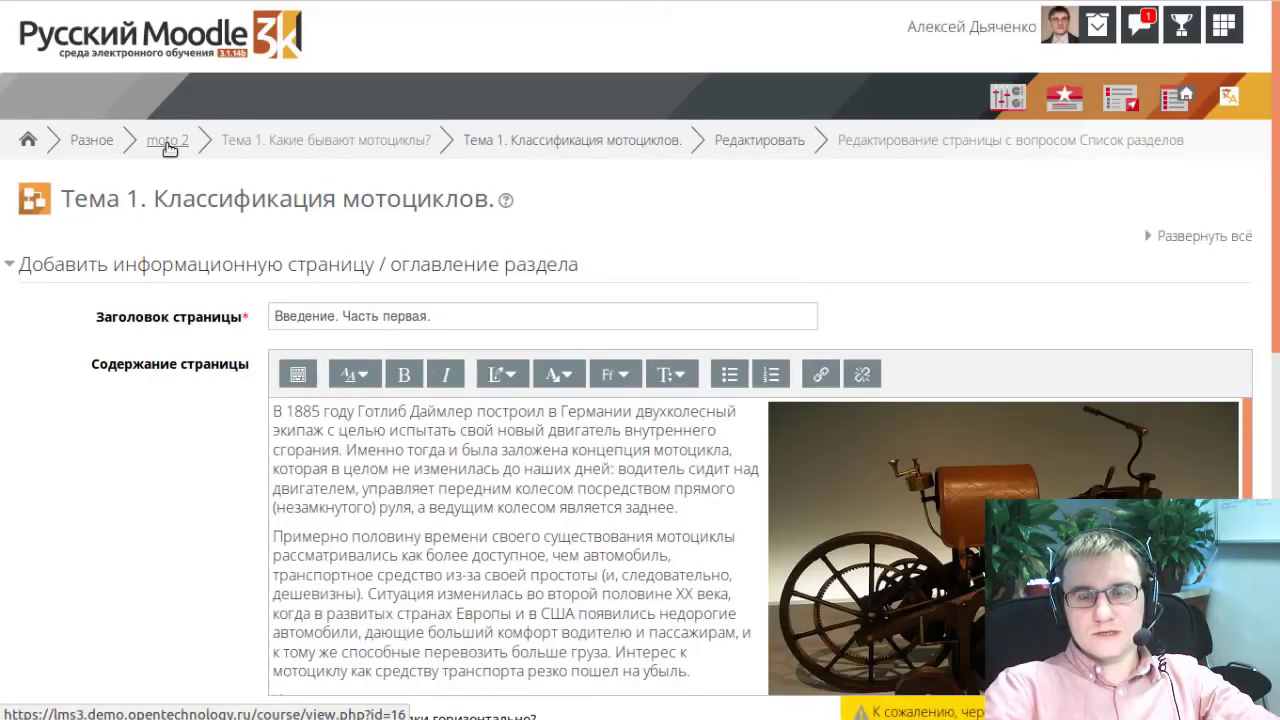
pyautogui.click(167, 141)
# Step: Open the assignment «Тема 1. Контрольное задание.» from the course page and show all submitted answers
pyautogui.scroll(-5, 434, 357)
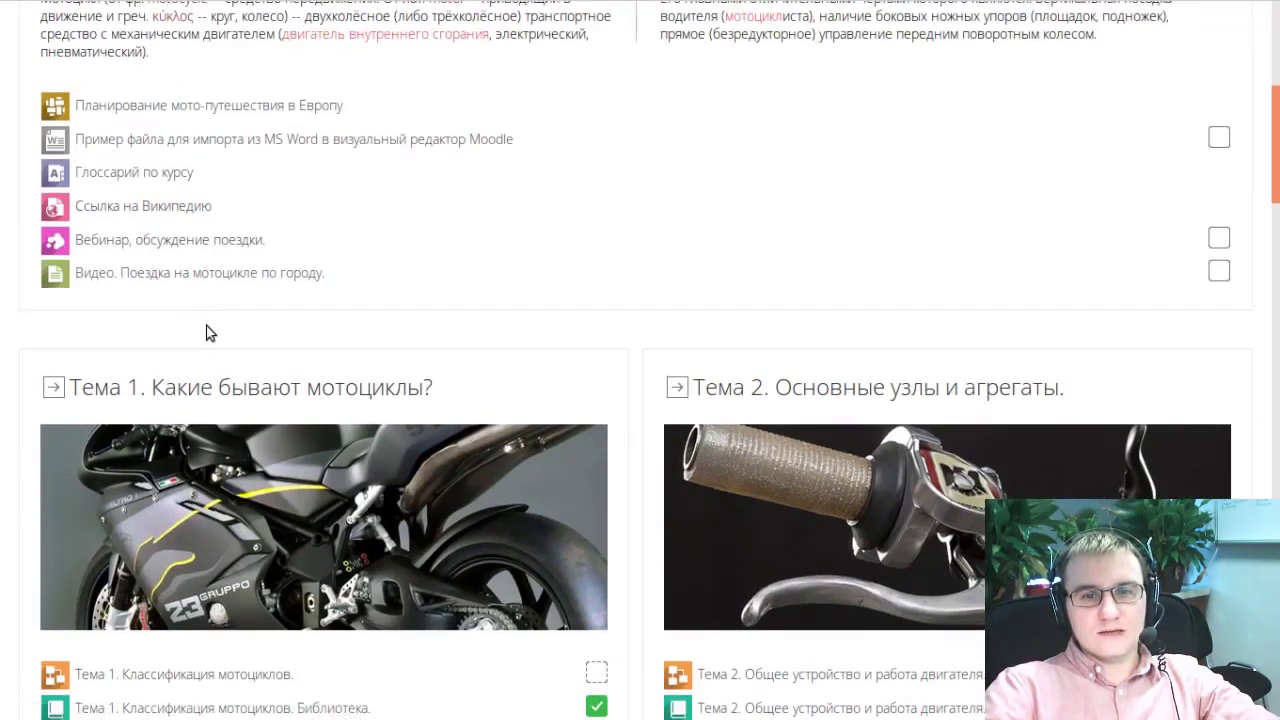
pyautogui.scroll(-4, 208, 327)
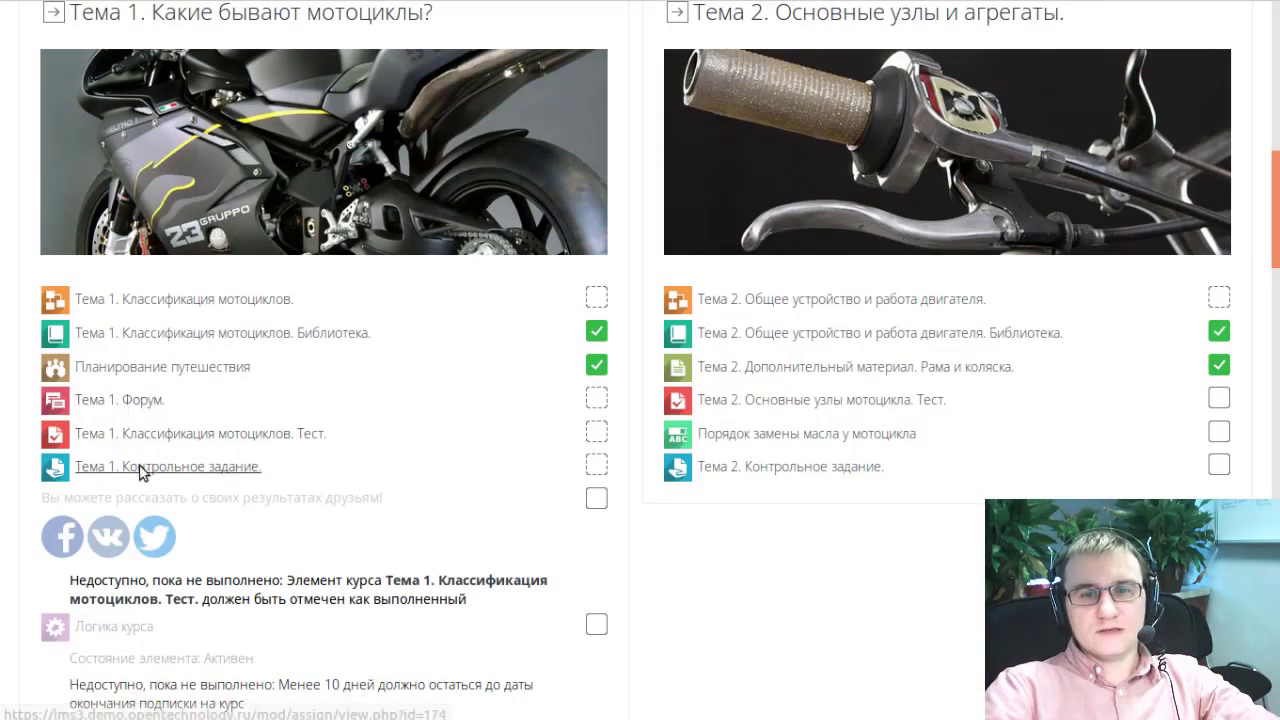
pyautogui.click(250, 468)
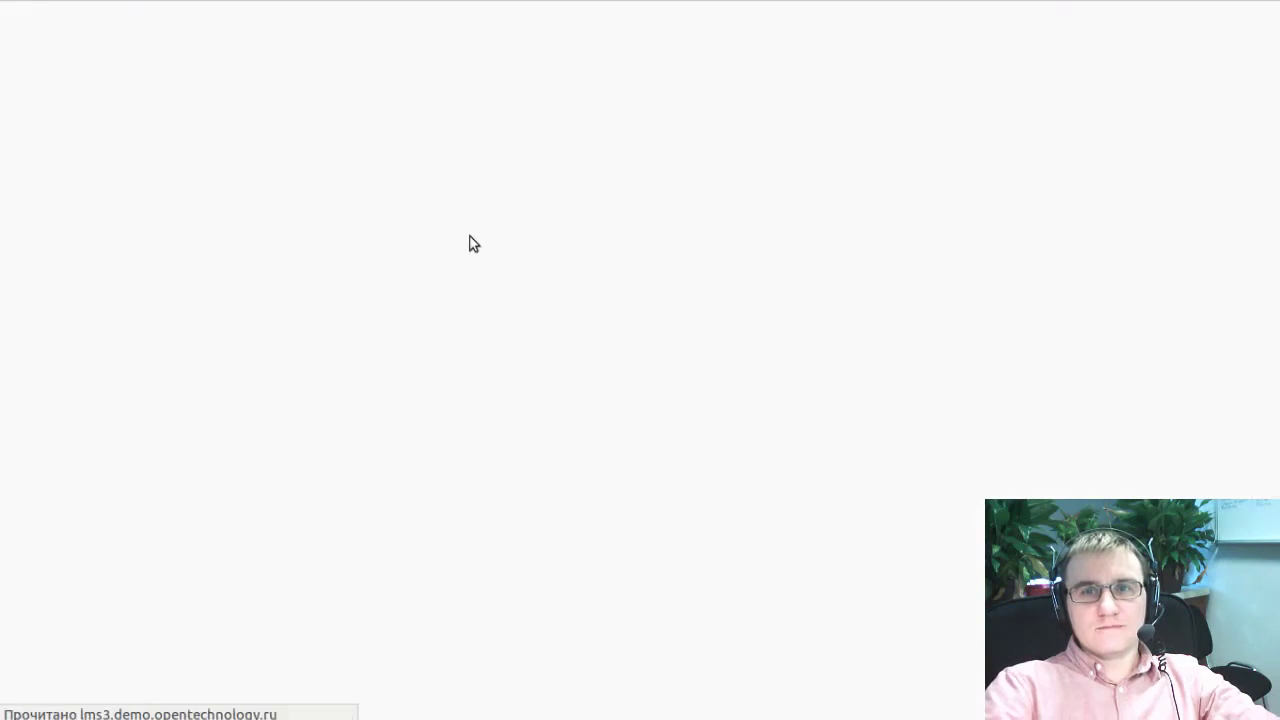
pyautogui.scroll(-3, 557, 371)
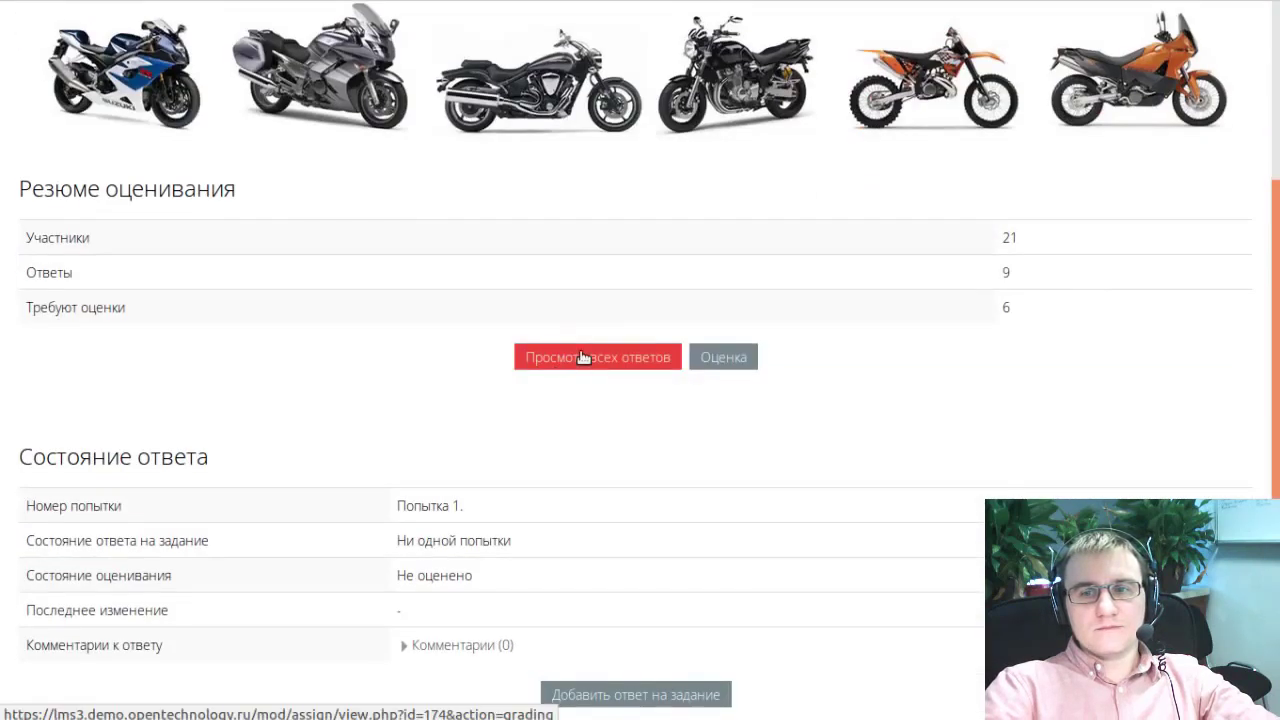
pyautogui.click(583, 357)
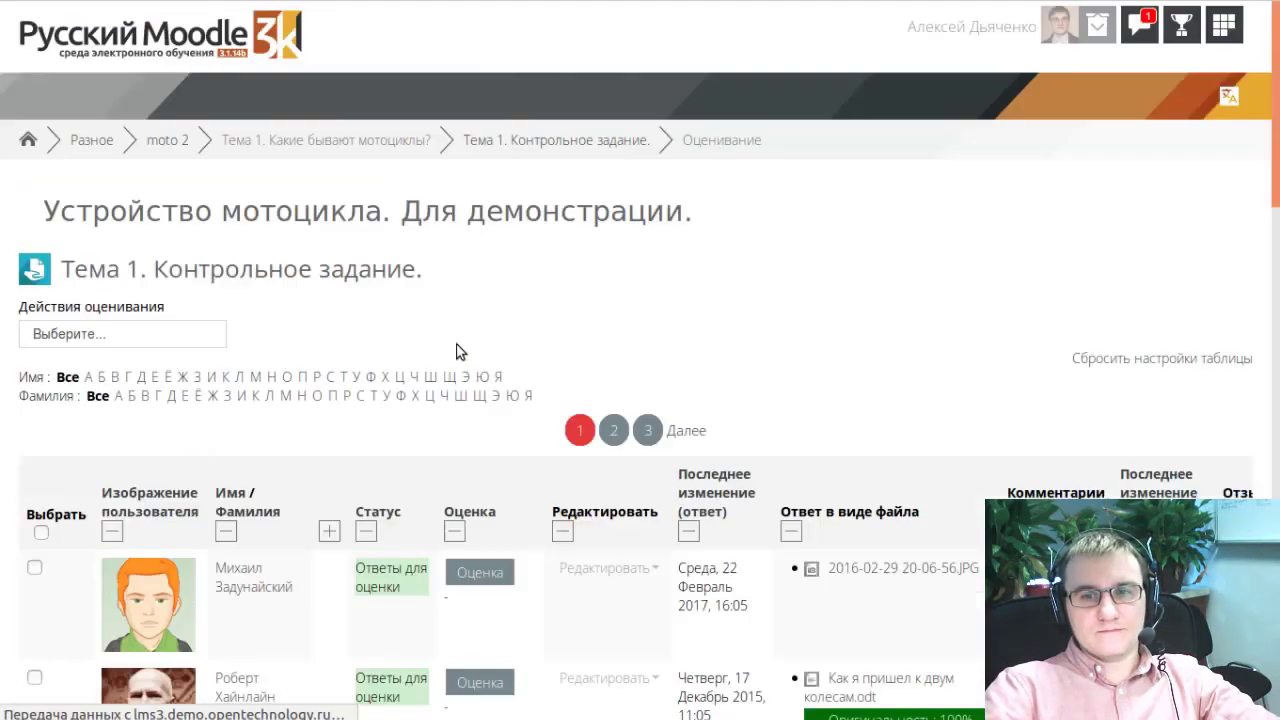
# Step: Look over the submitted files and their originality checks, and open the grading page of the submission «мой мотоцикл.pdf»
pyautogui.scroll(-3, 446, 352)
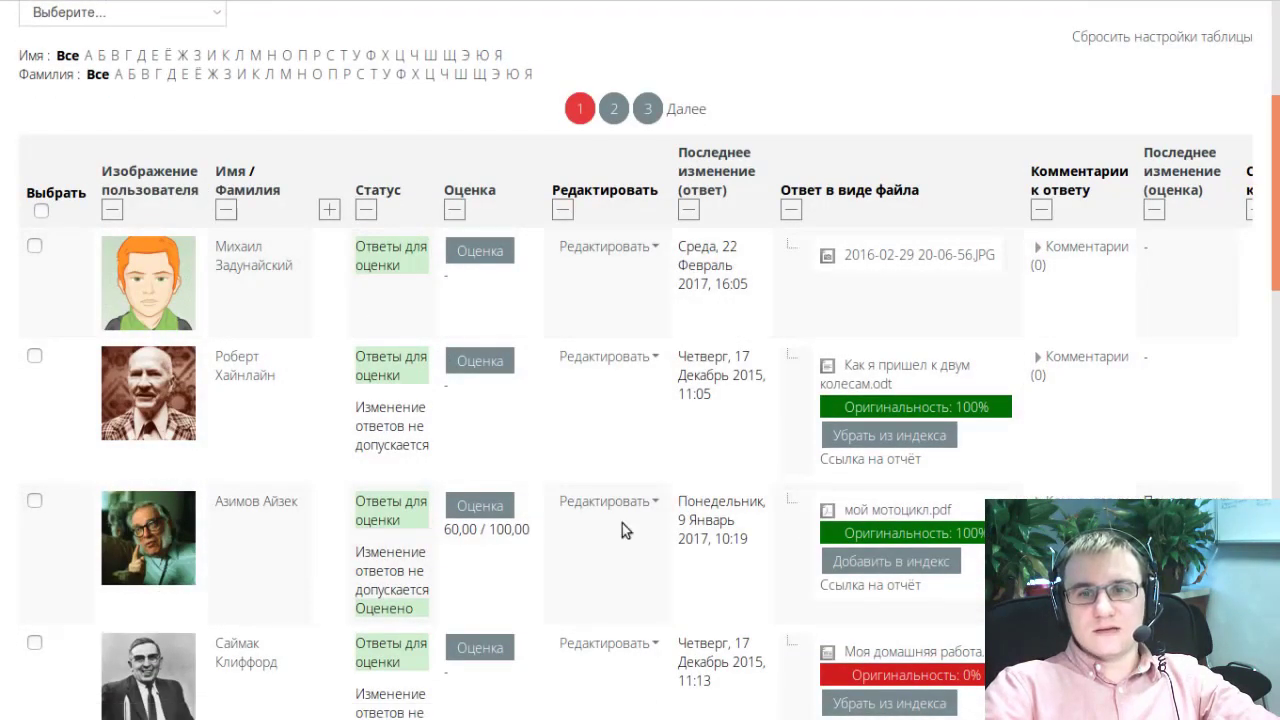
pyautogui.scroll(-1, 630, 330)
pyautogui.scroll(1, 993, 214)
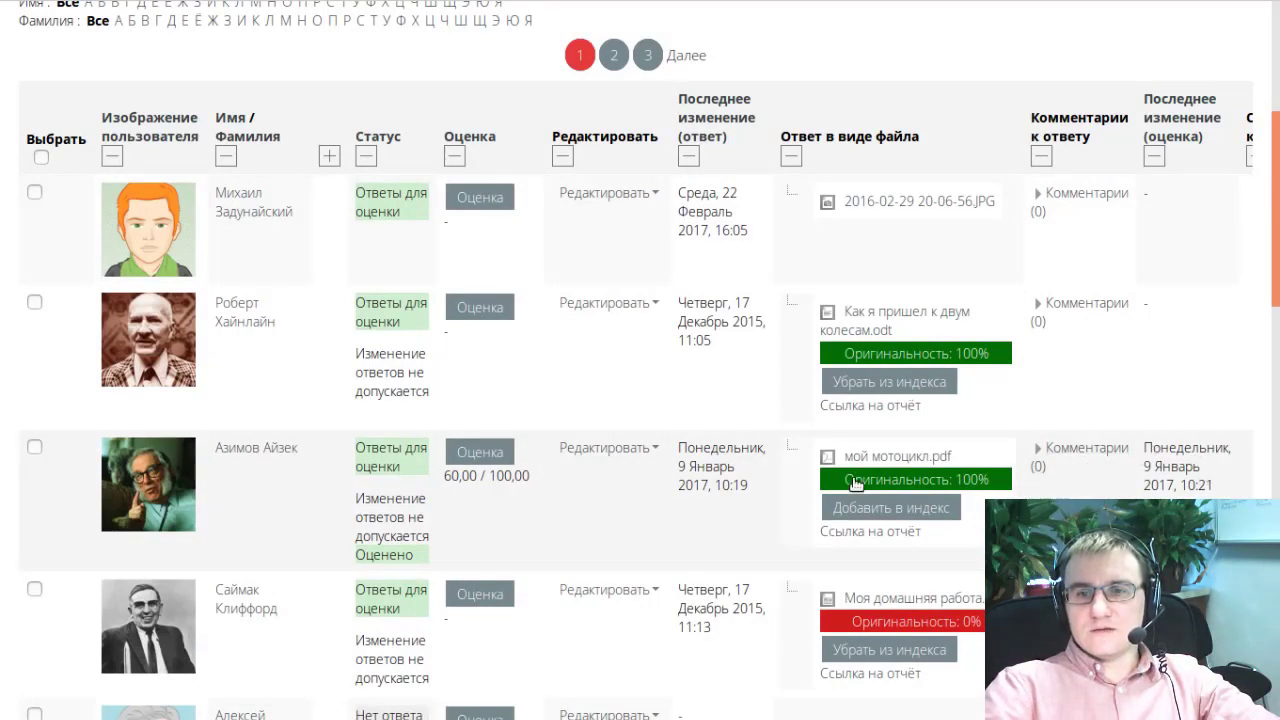
pyautogui.scroll(-1, 710, 505)
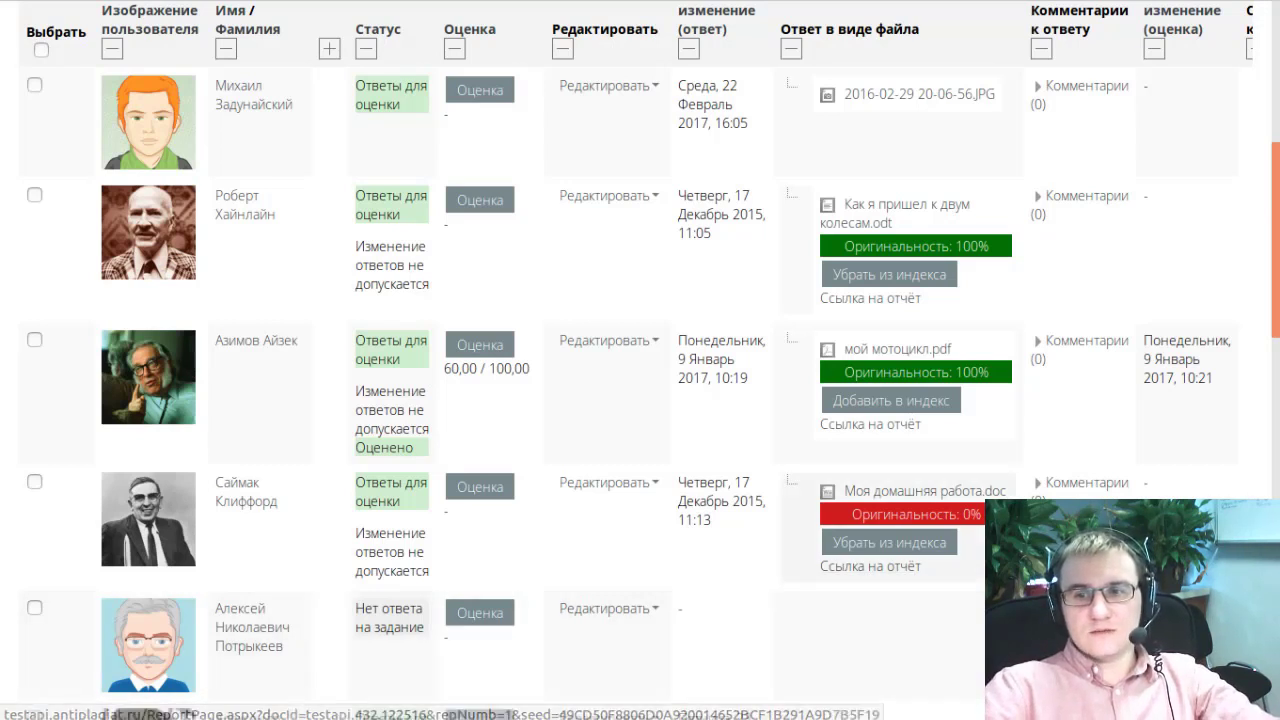
pyautogui.scroll(1, 984, 258)
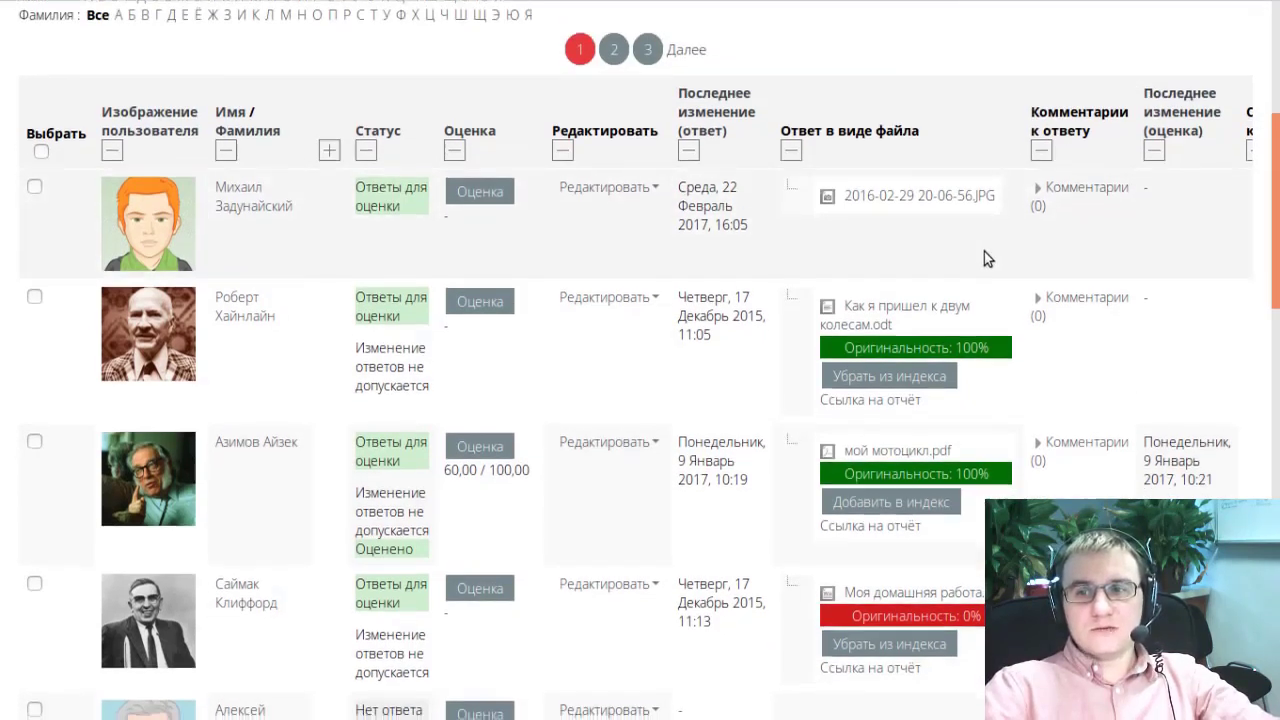
pyautogui.scroll(-1, 984, 258)
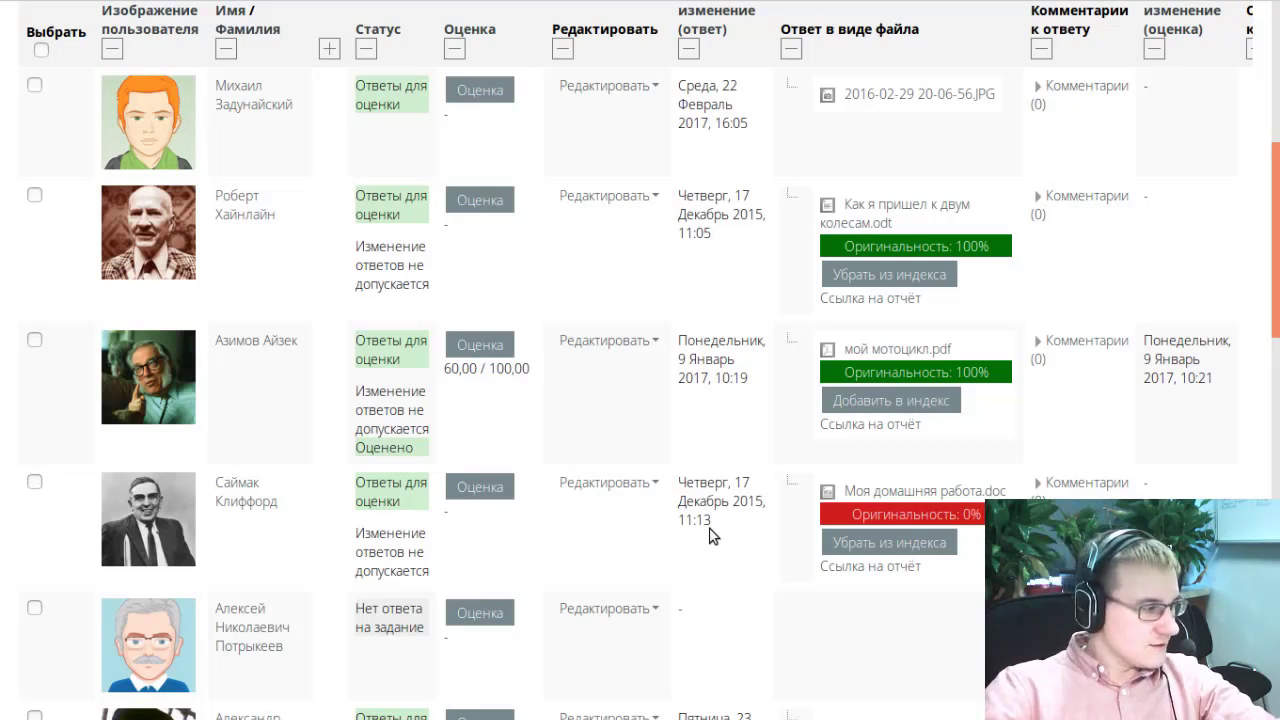
pyautogui.click(478, 345)
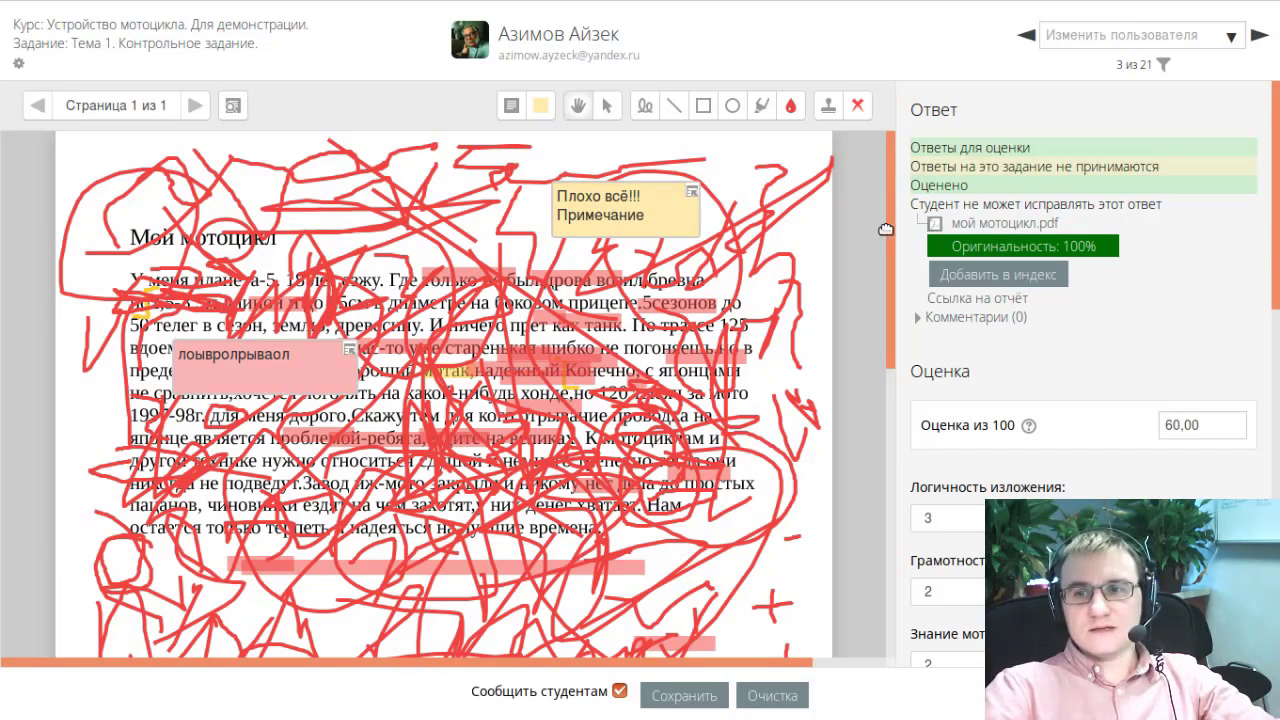
# Step: Look over the annotated page of «мой мотоцикл.pdf» and the grading settings from the submission status through «Настройки попытки»
pyautogui.moveTo(886, 229); pyautogui.dragTo(905, 190)
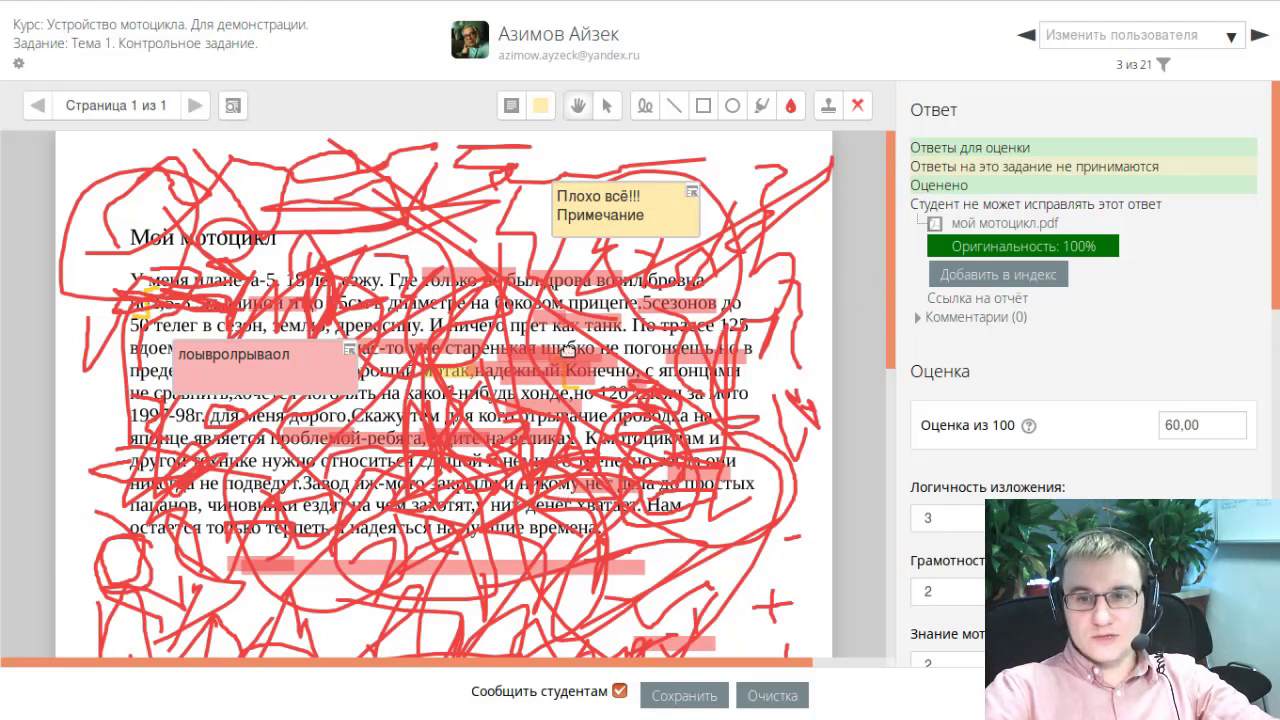
pyautogui.scroll(-2, 892, 250)
pyautogui.moveTo(892, 256)
pyautogui.mouseDown()
pyautogui.moveTo(887, 298)
pyautogui.moveTo(890, 242)
pyautogui.mouseUp()
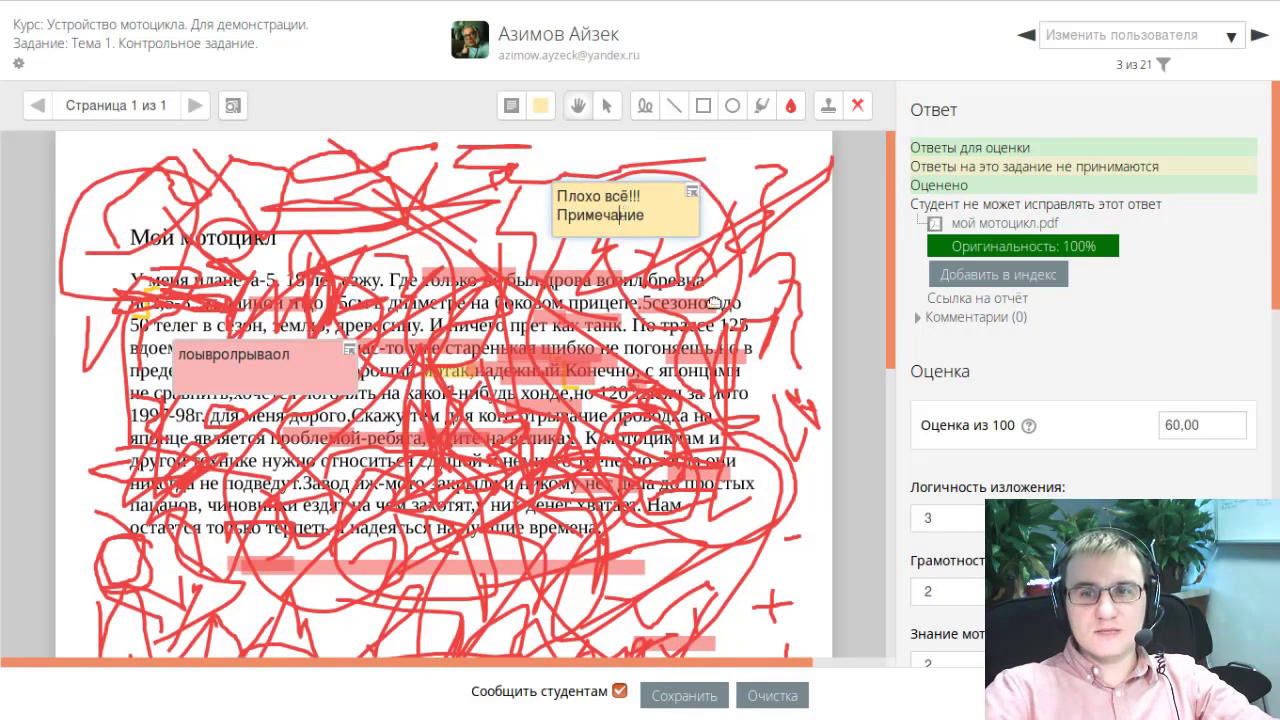
pyautogui.scroll(-5, 732, 375)
pyautogui.scroll(5, 732, 375)
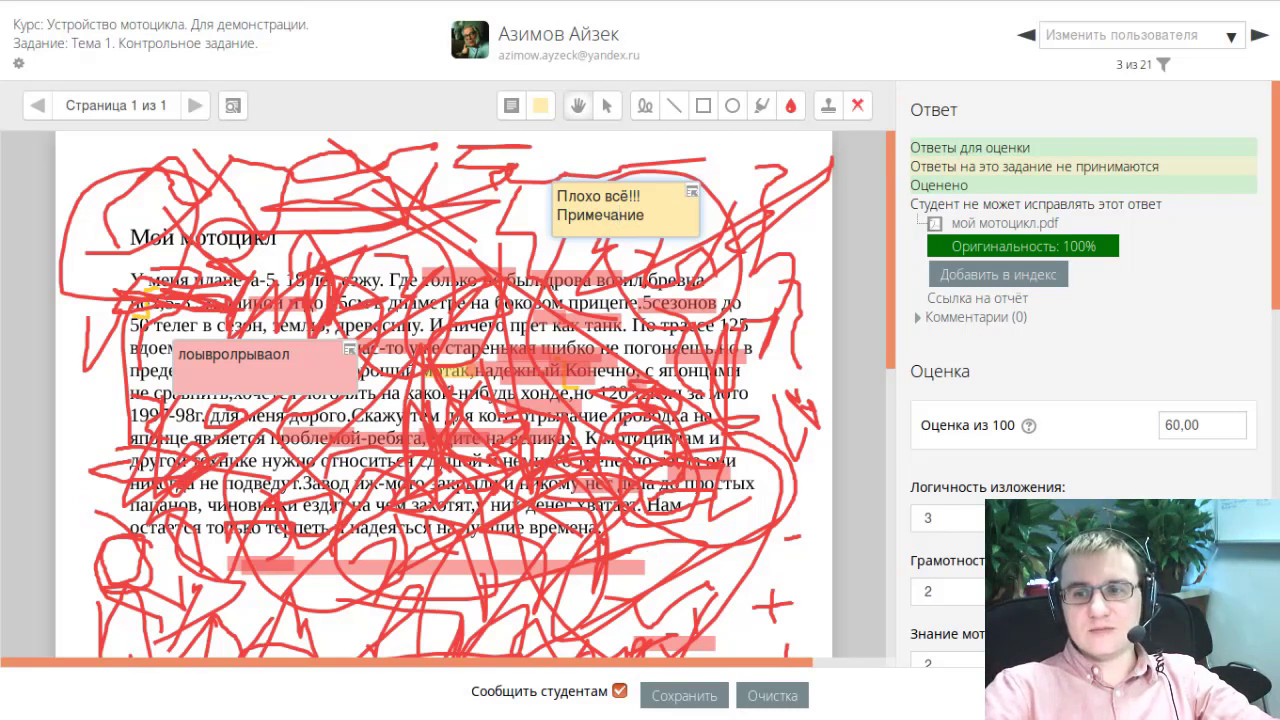
pyautogui.scroll(-7, 1068, 454)
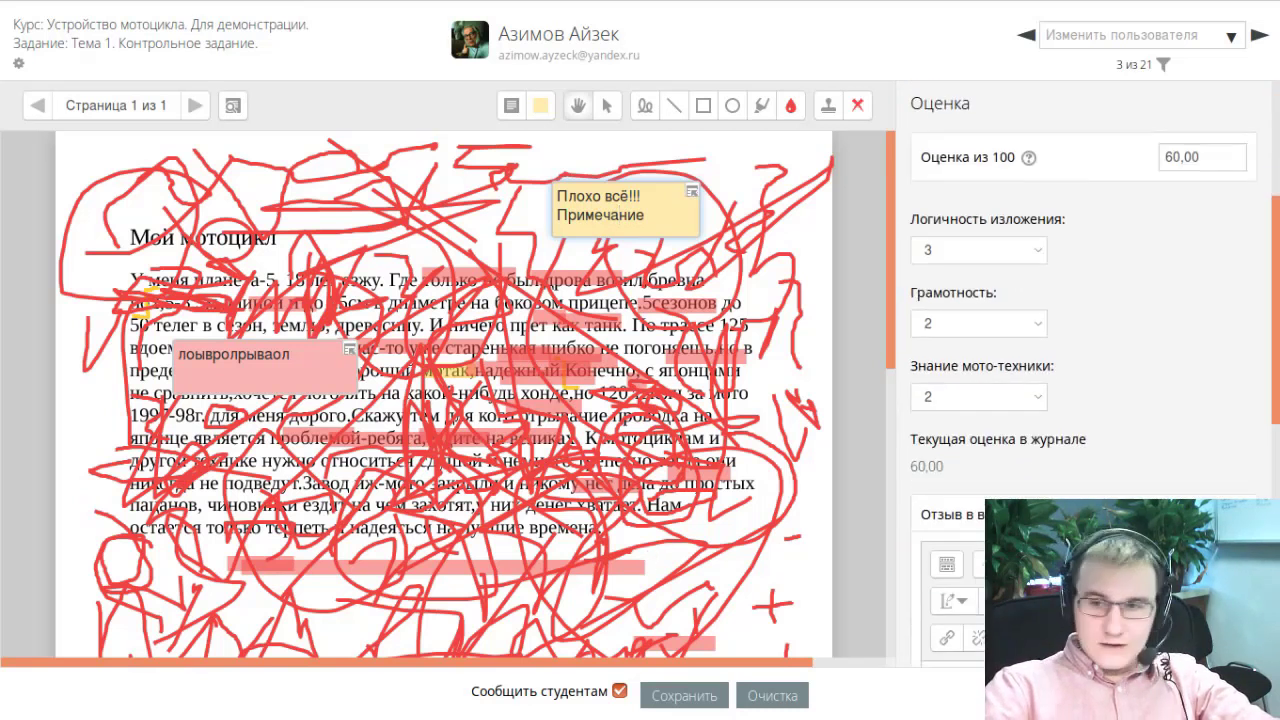
pyautogui.scroll(-2, 1068, 454)
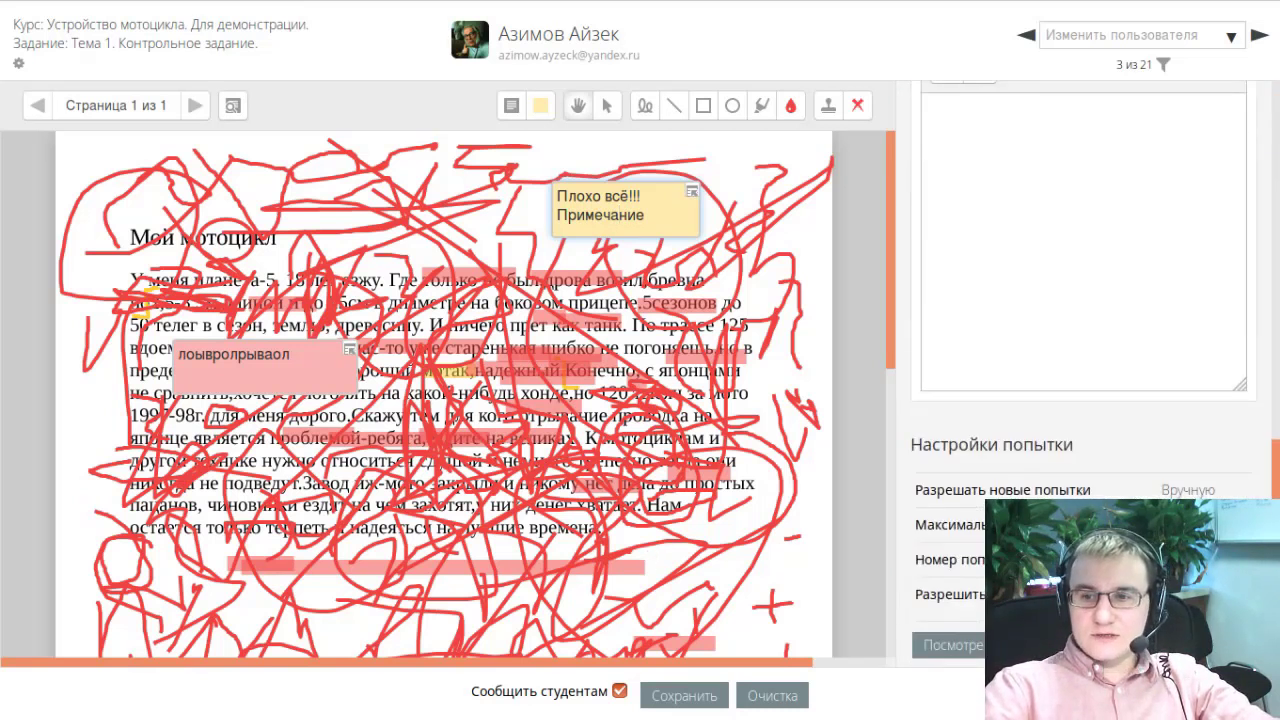
pyautogui.scroll(3, 1080, 380)
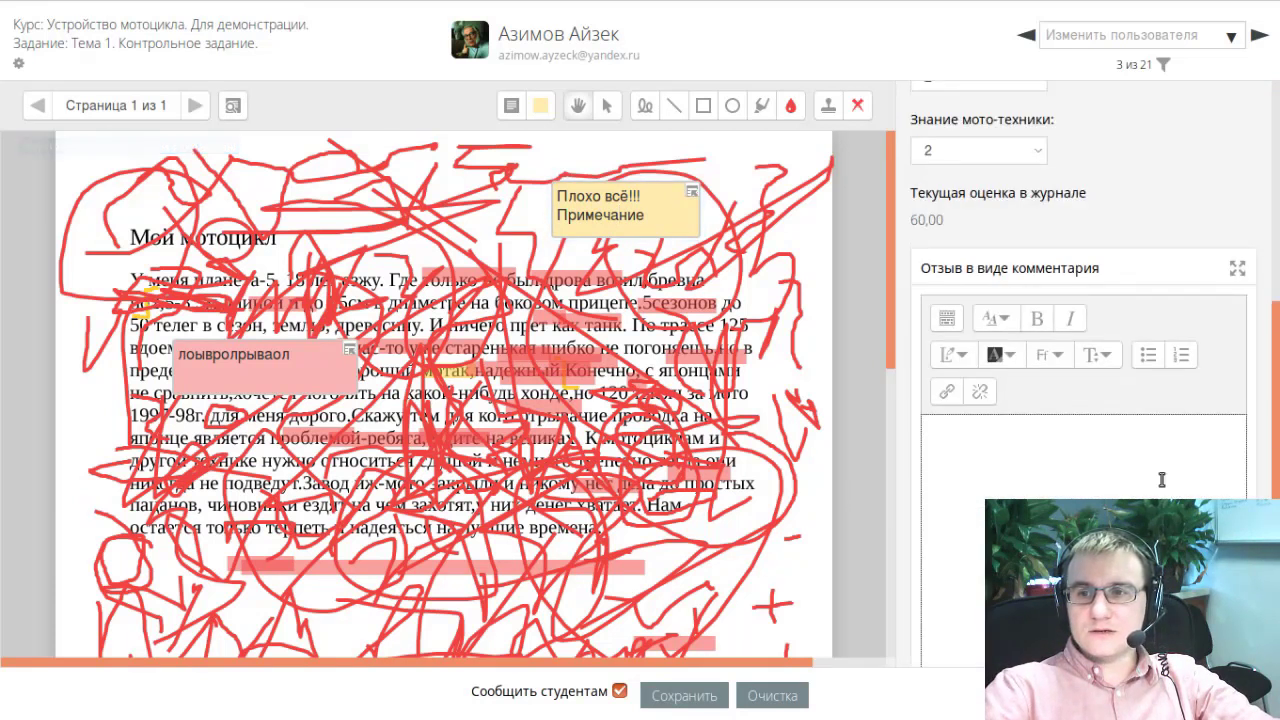
pyautogui.scroll(4, 1083, 400)
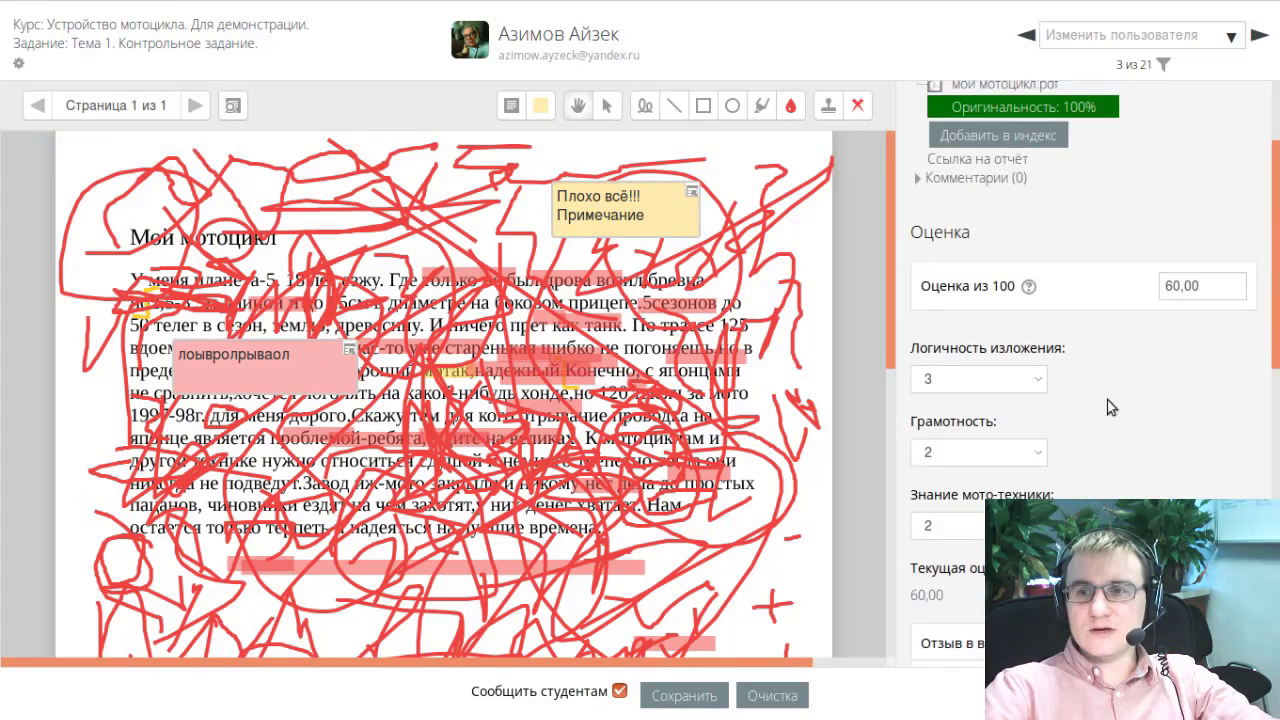
# Step: Examine the overall grade and the criteria «Логичность изложения» and «Знание мото-техники», and open the submission's comment field
pyautogui.click(1209, 286)
pyautogui.click(1016, 384)
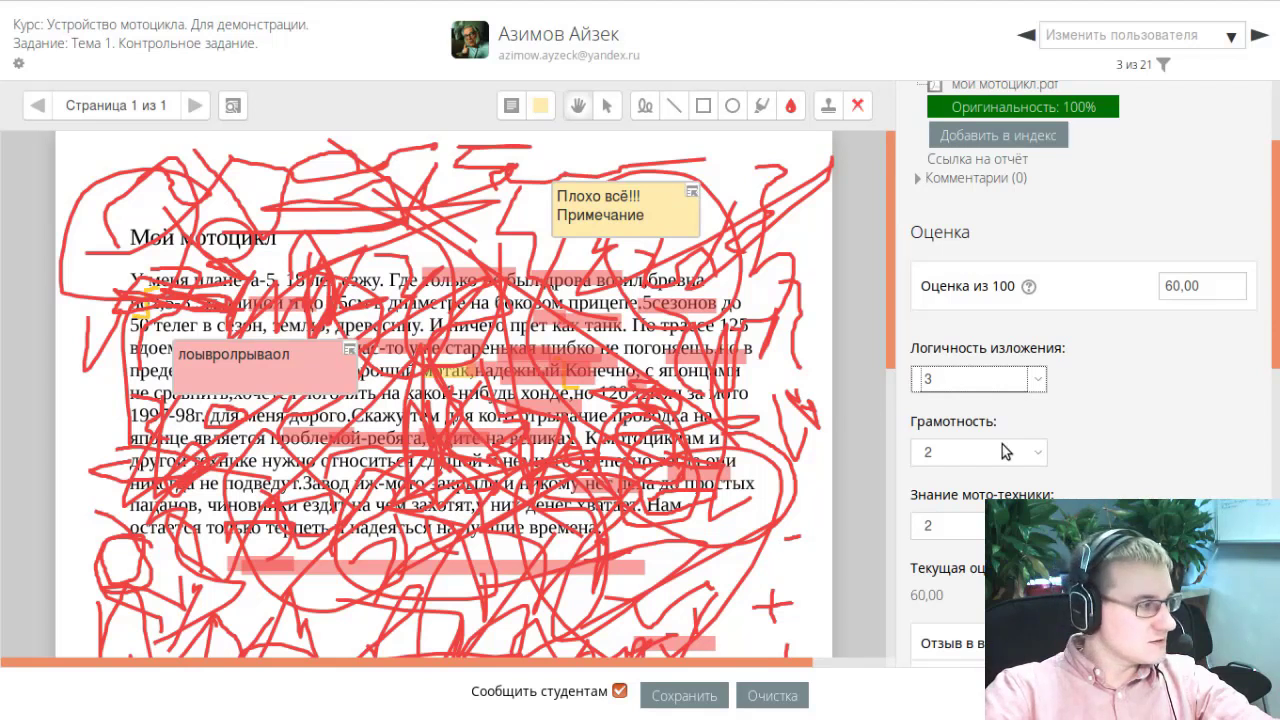
pyautogui.click(980, 527)
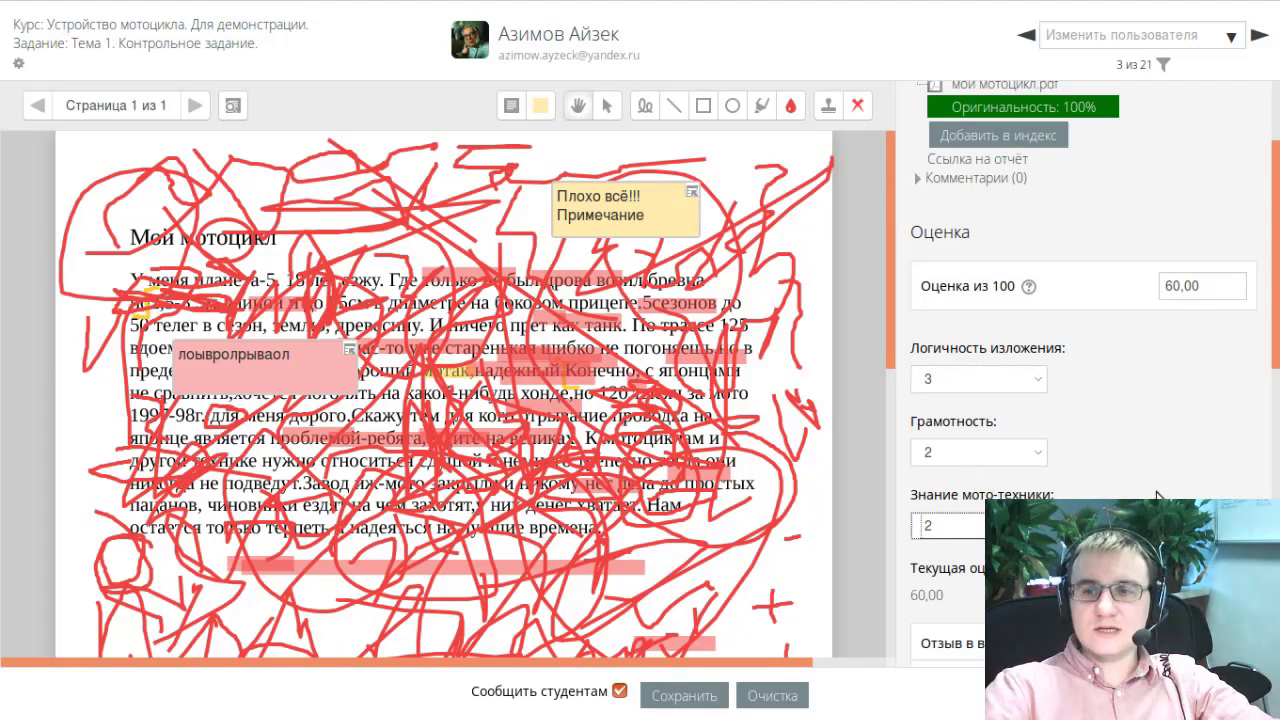
pyautogui.scroll(3, 1155, 495)
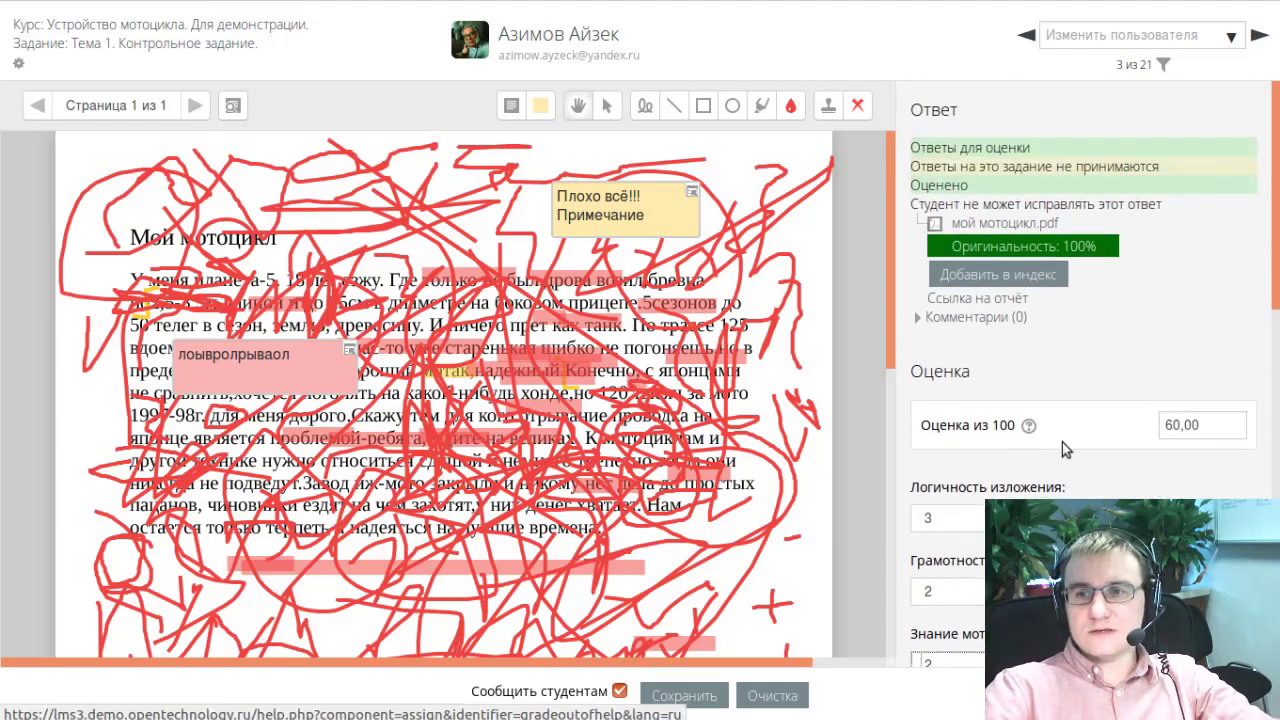
pyautogui.click(949, 318)
pyautogui.click(1139, 358)
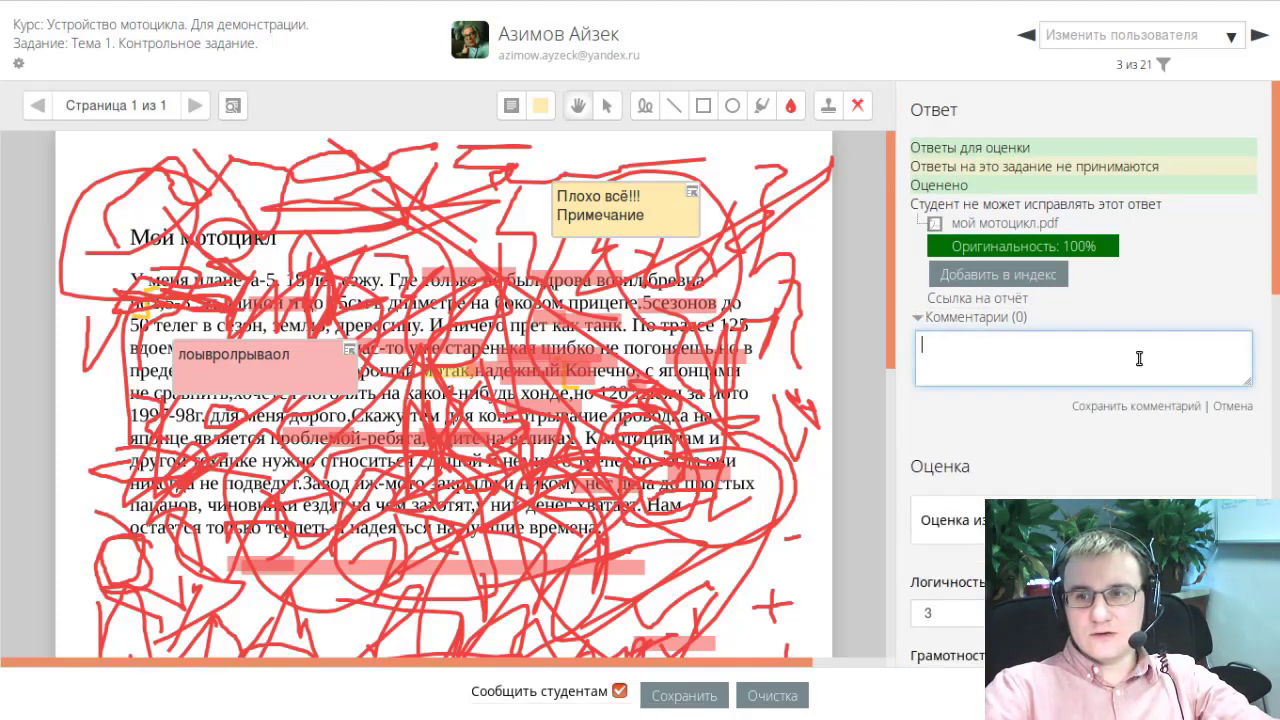
# Step: Return to the course page and open the workshop «Планирование путешествия» under «Тема 1»
pyautogui.hotkey('alt', 'Left')
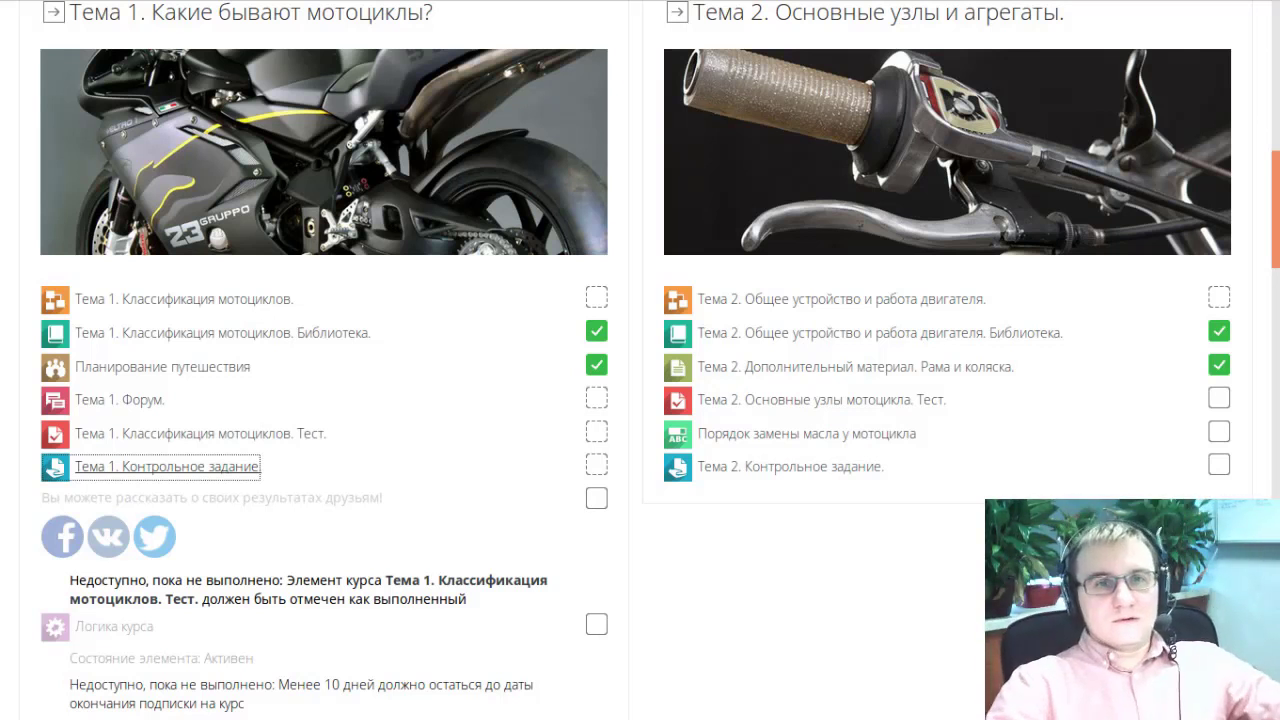
pyautogui.scroll(1, 640, 360)
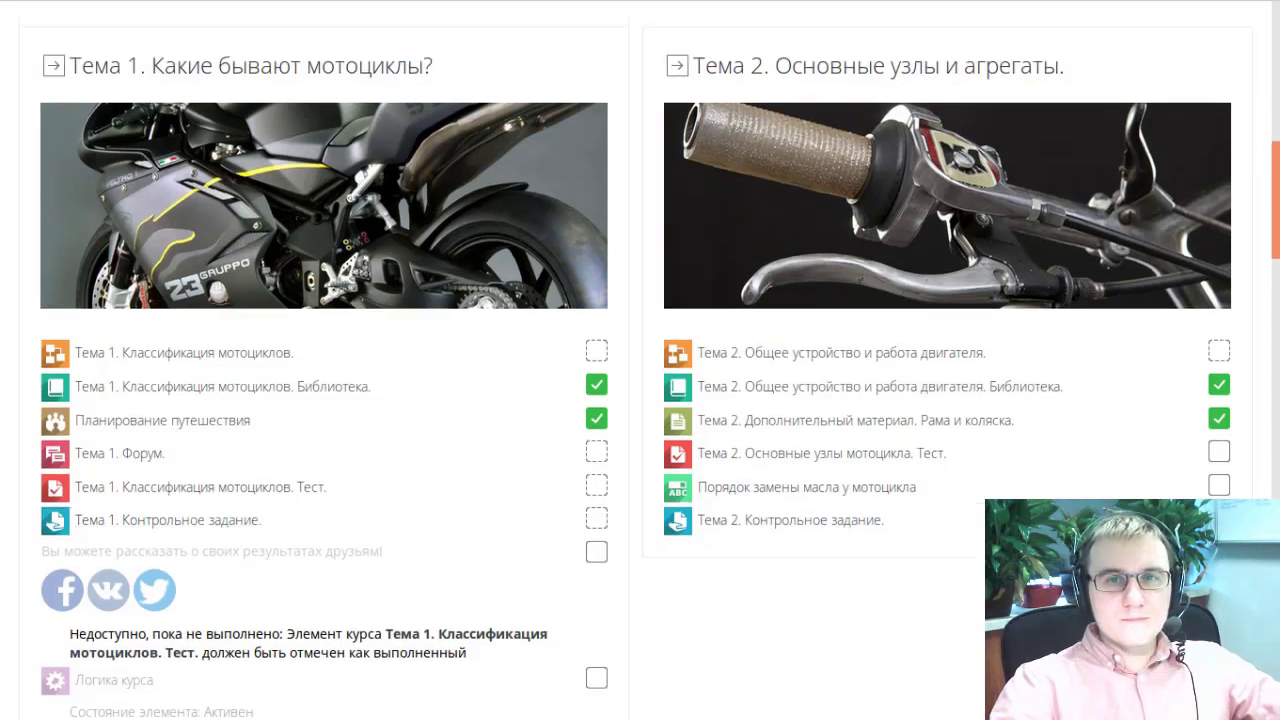
pyautogui.press('Tab')
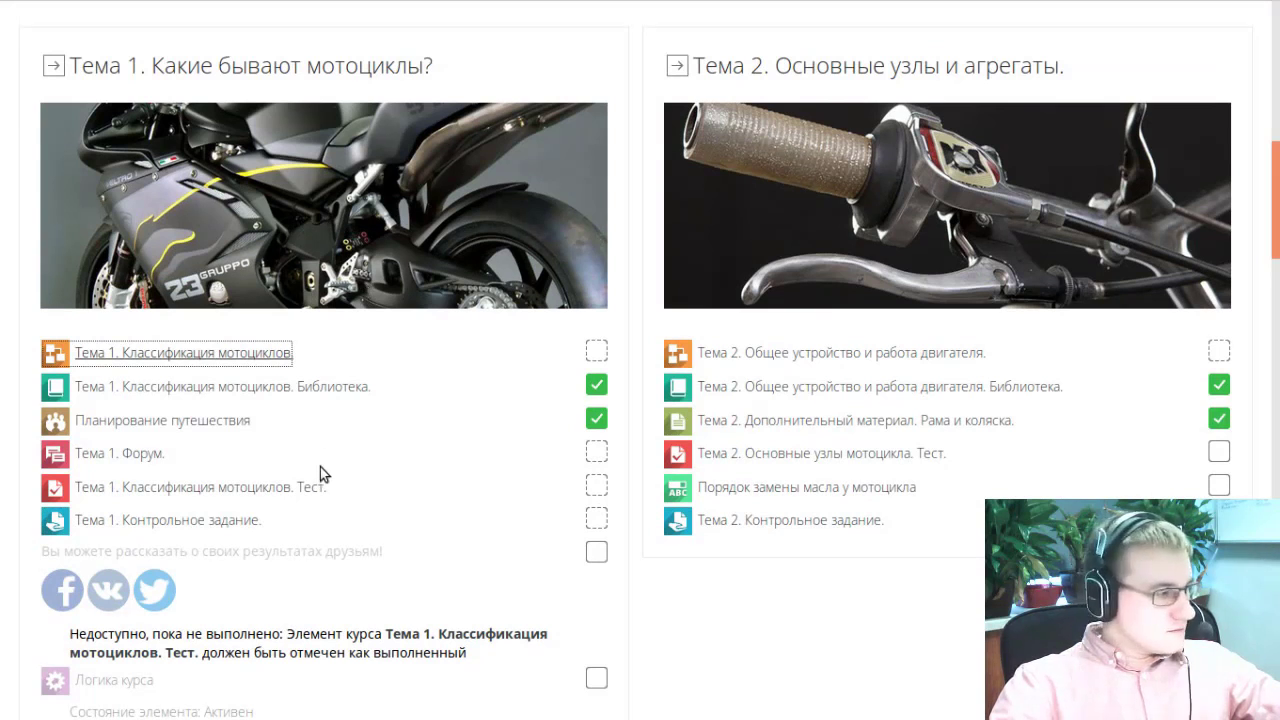
pyautogui.scroll(-3, 320, 467)
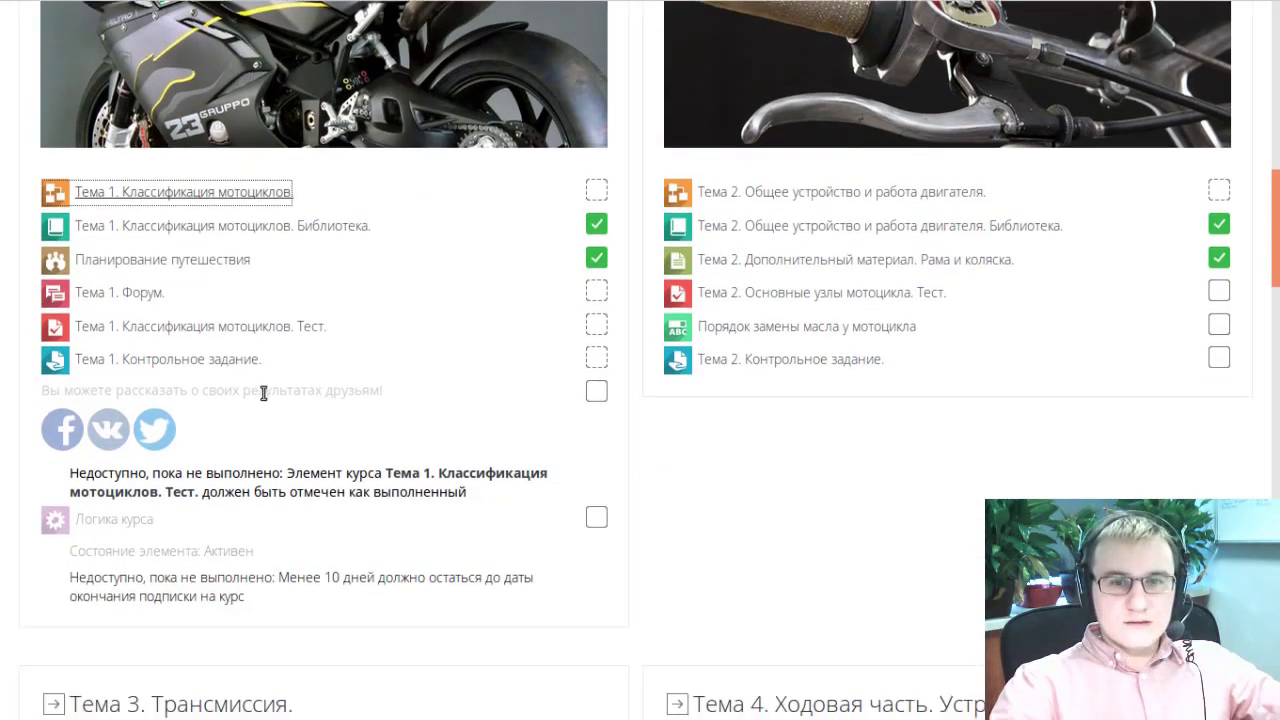
pyautogui.click(172, 262)
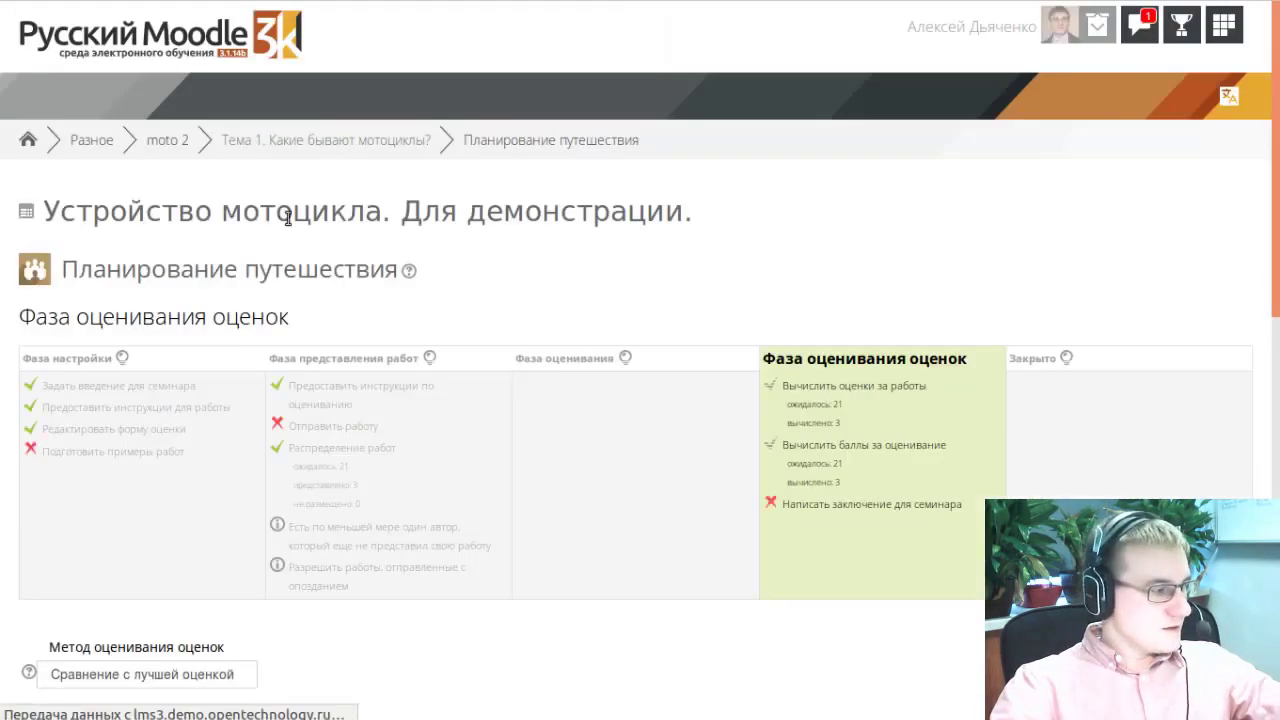
# Step: Look over the workshop's phases and switch the workshop to the «Настройка» phase
pyautogui.scroll(-3, 394, 250)
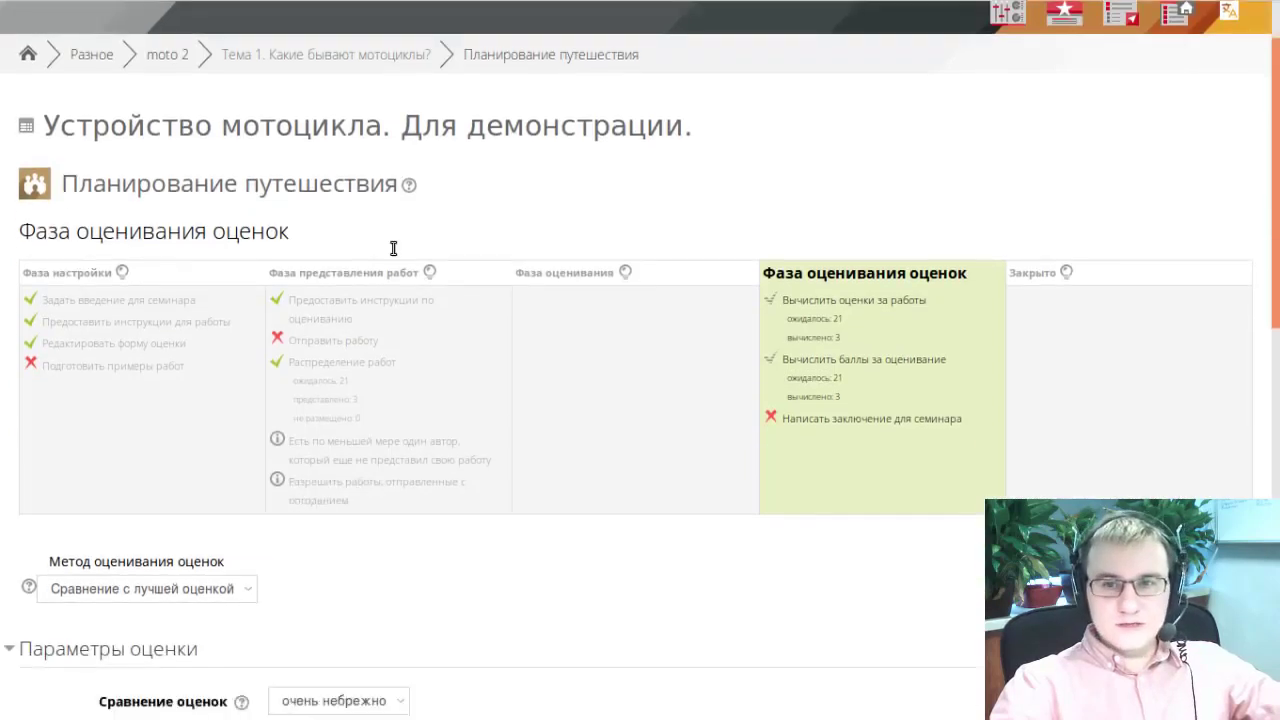
pyautogui.scroll(3, 392, 255)
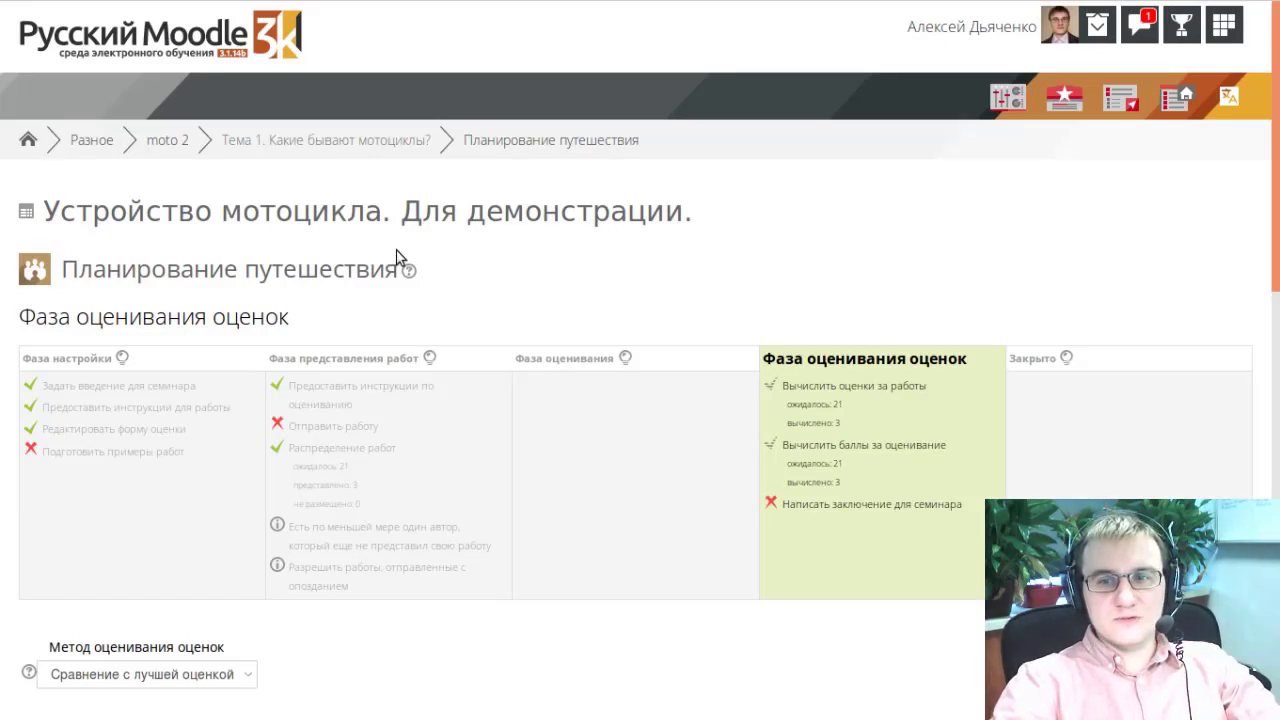
pyautogui.scroll(-1, 398, 254)
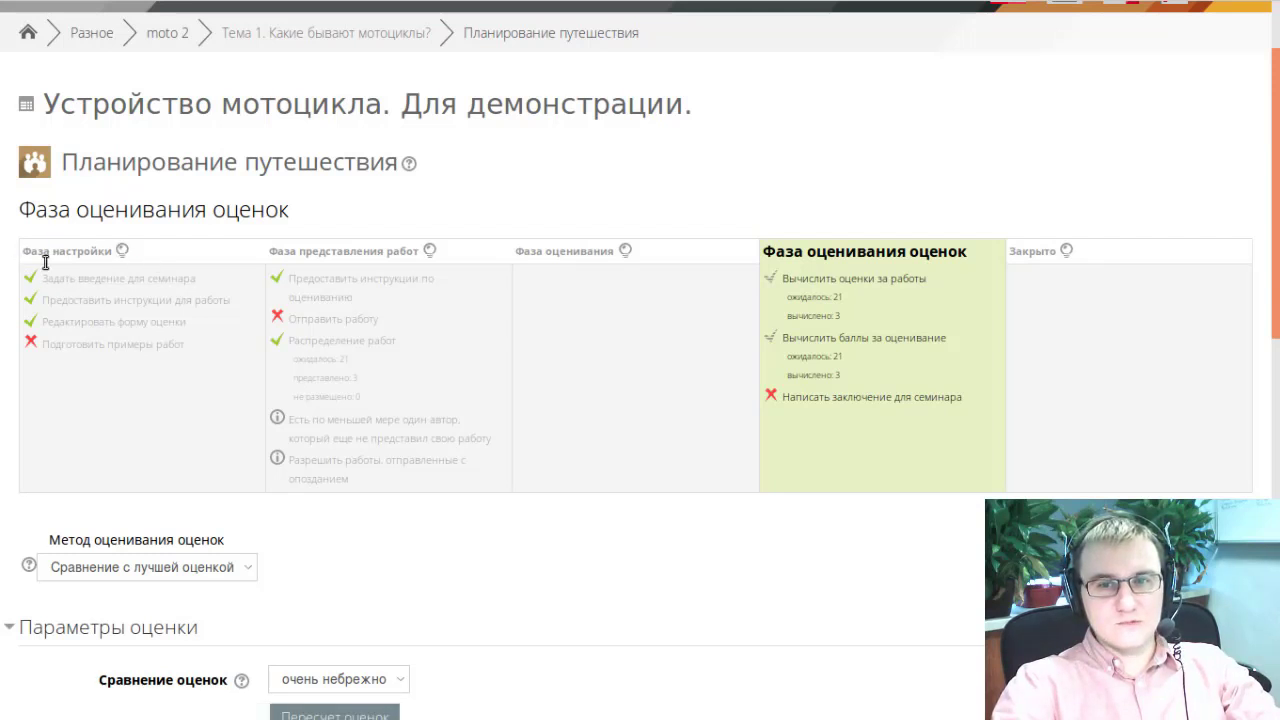
pyautogui.click(122, 251)
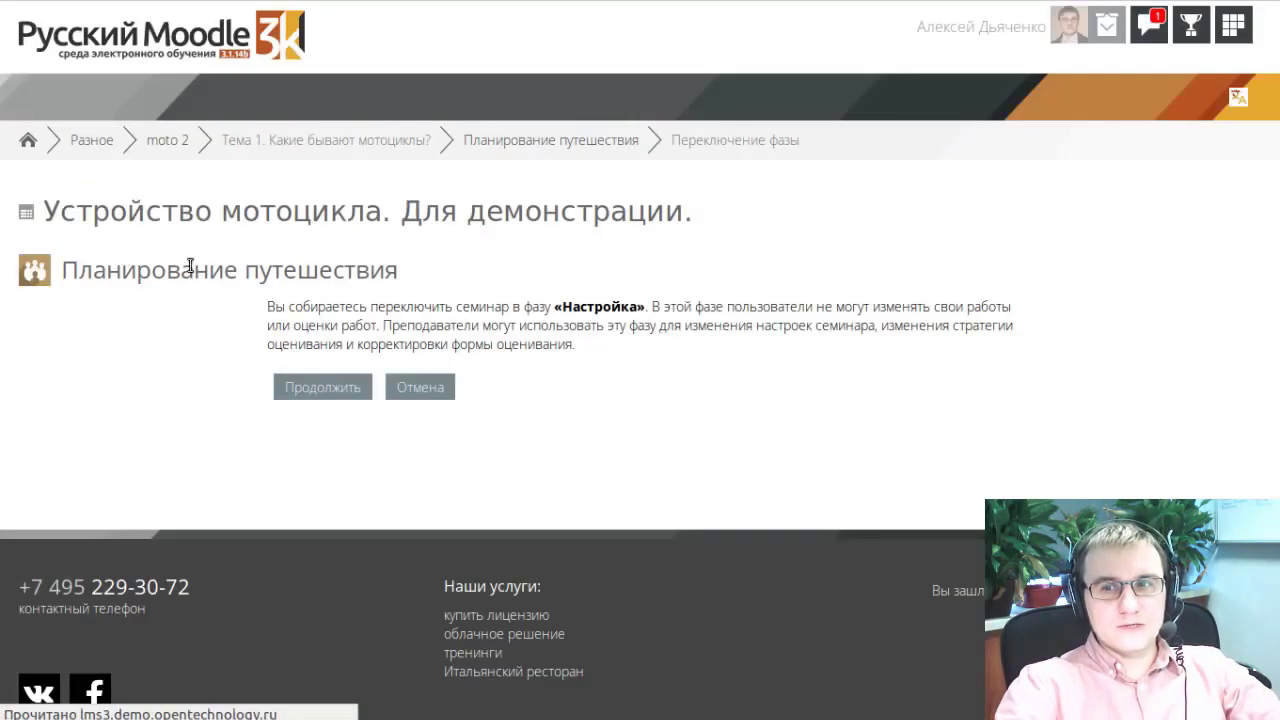
pyautogui.click(299, 389)
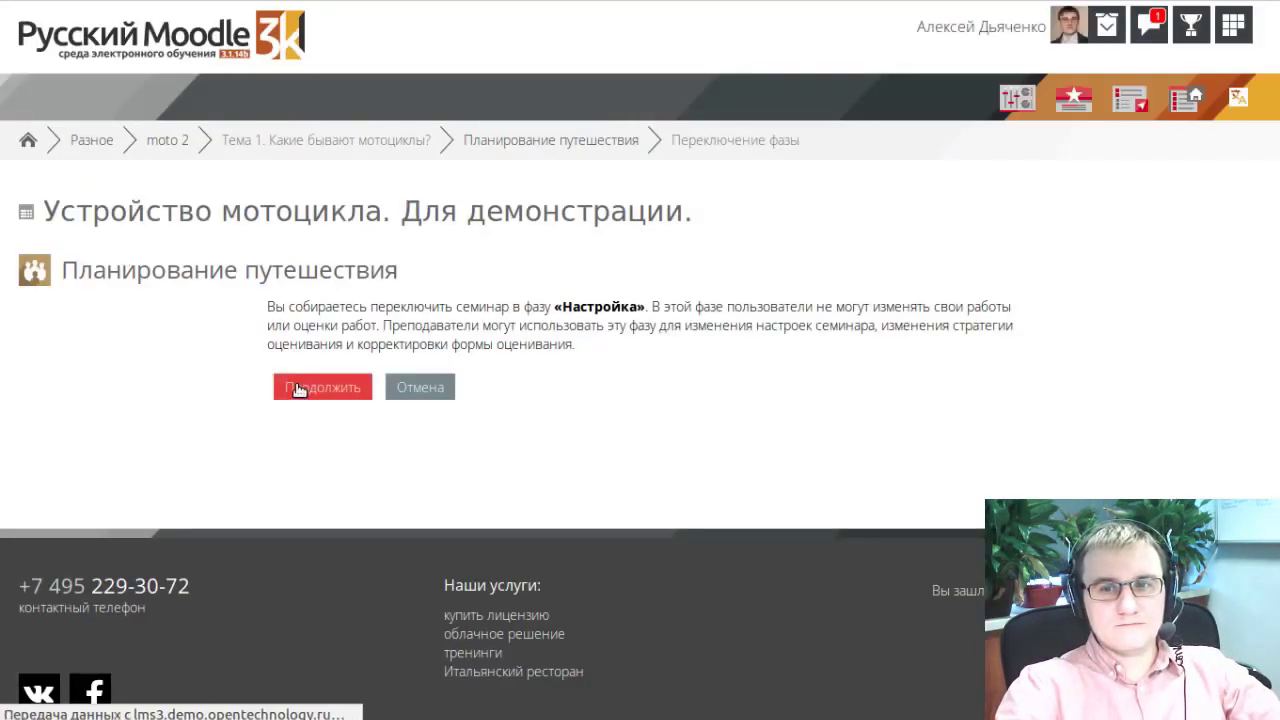
pyautogui.scroll(-2, 242, 338)
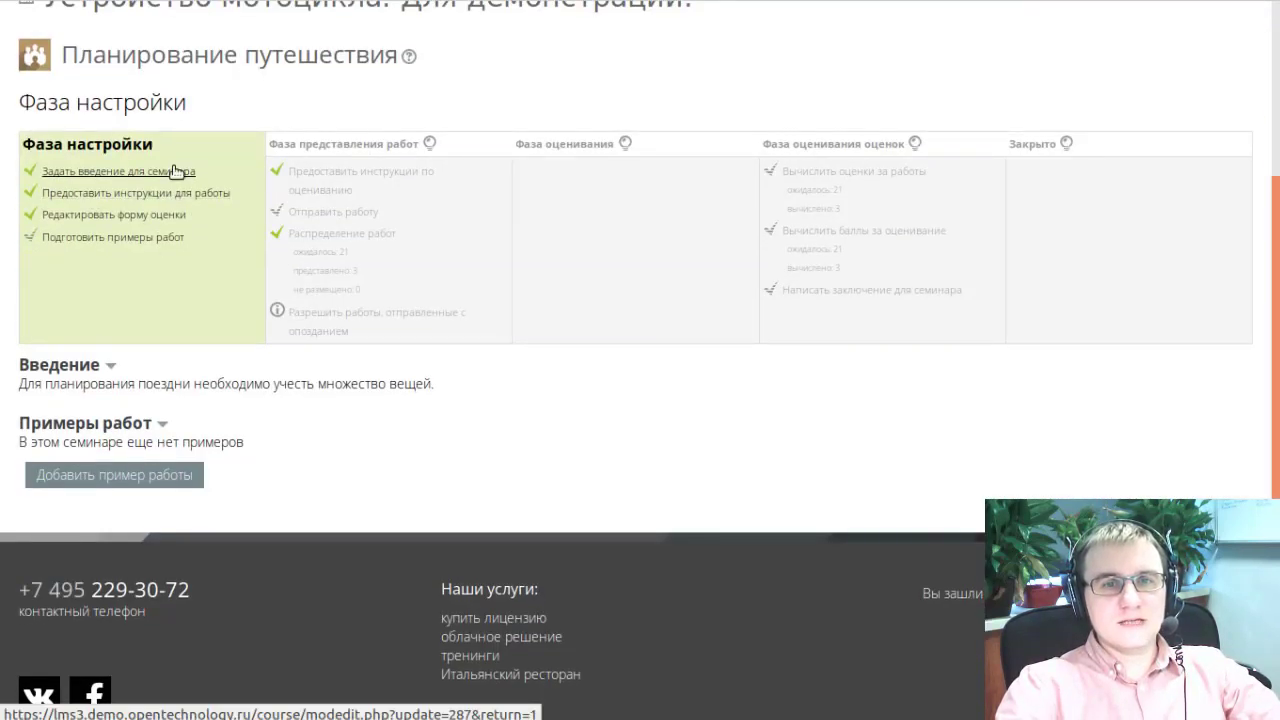
# Step: Open the workshop's assessment form and view the description, grade type and weight of «Критерий 1»
pyautogui.click(146, 215)
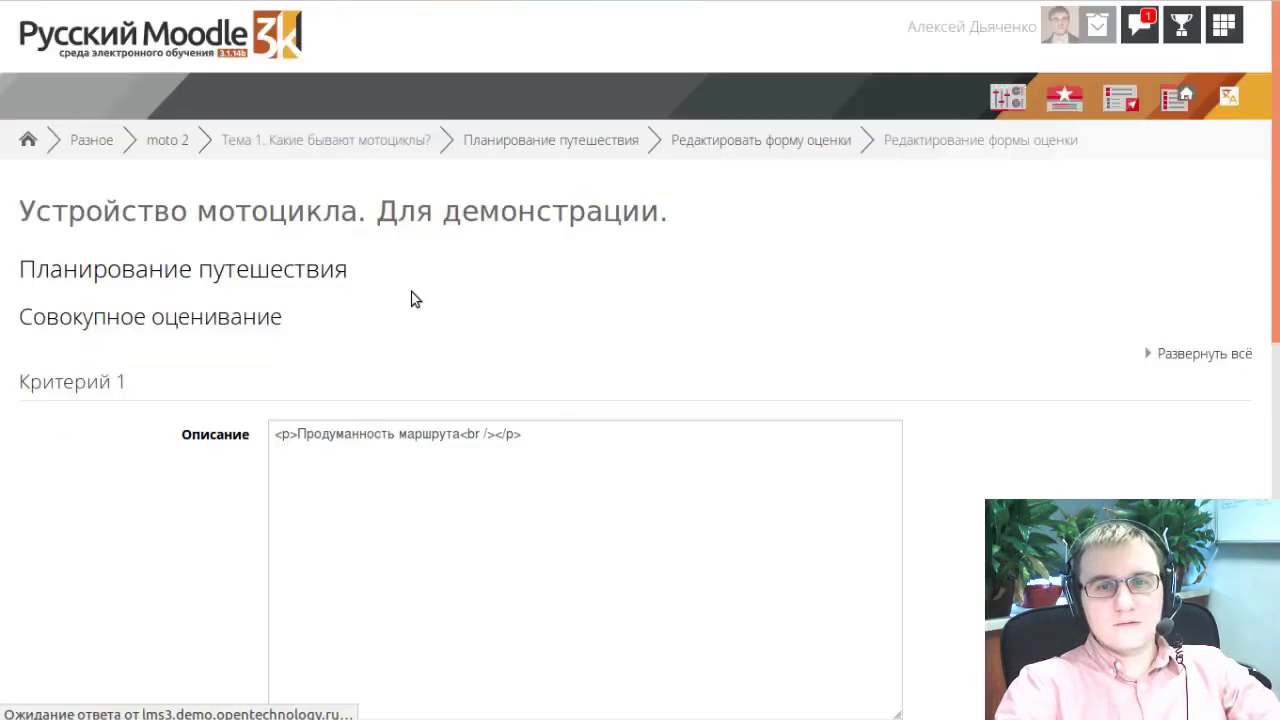
pyautogui.scroll(-5, 410, 300)
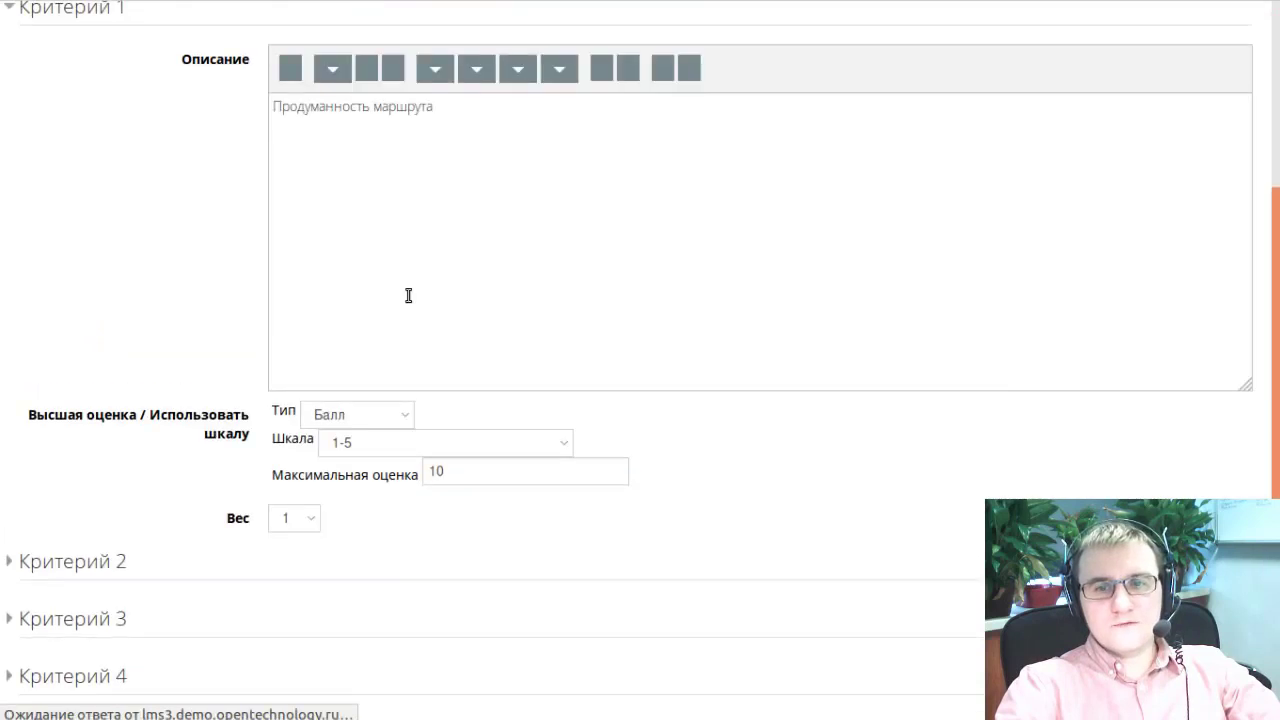
pyautogui.scroll(3, 292, 319)
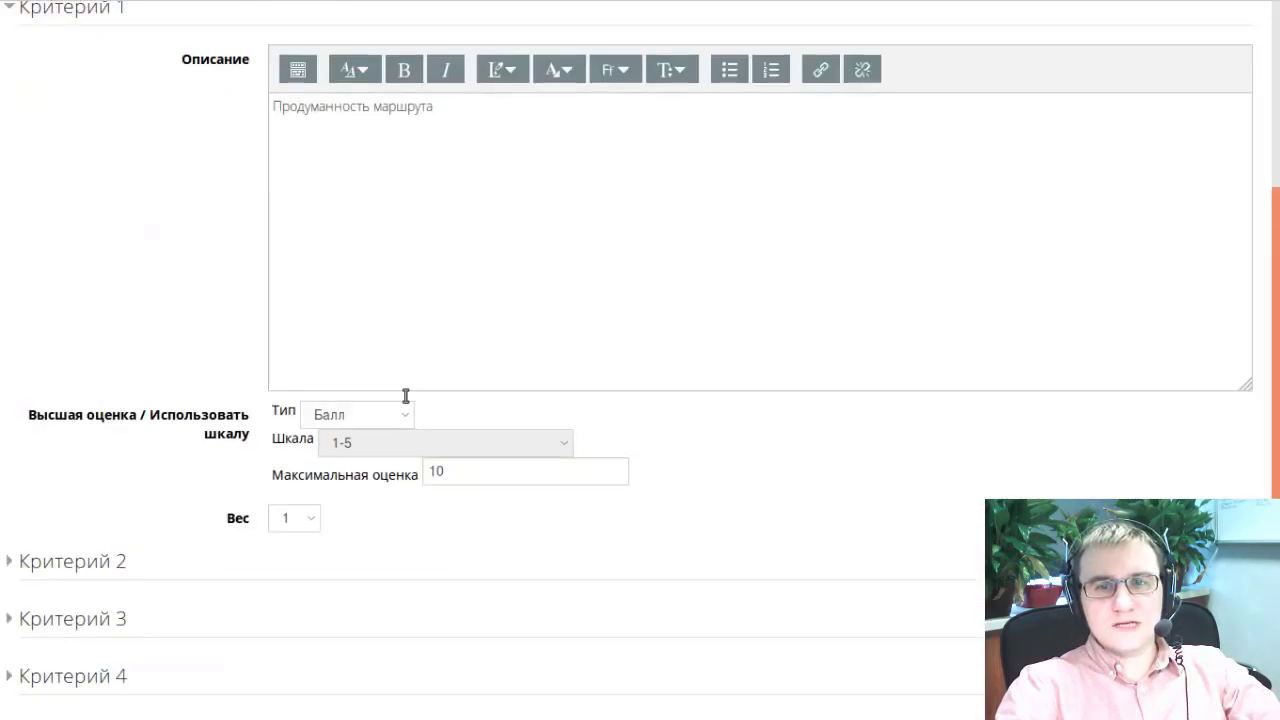
pyautogui.click(378, 420)
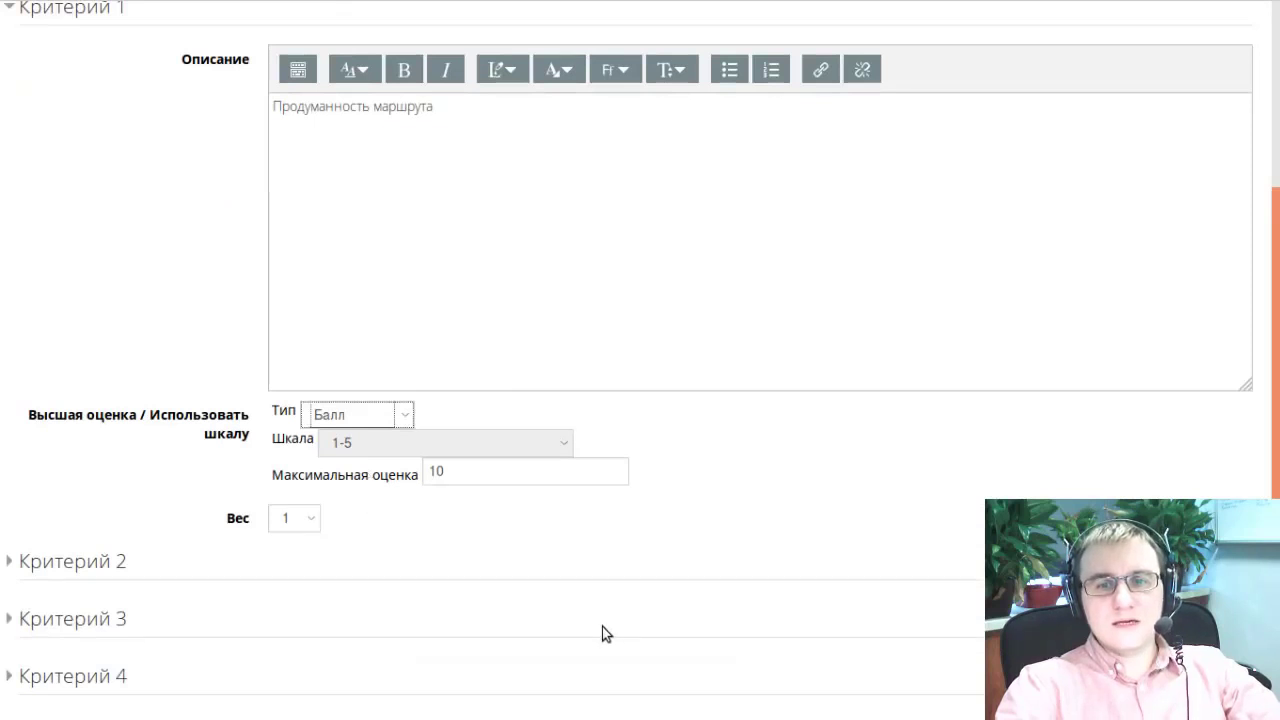
# Step: Expand «Критерий 2» in the assessment form and view its description and maximum grade
pyautogui.scroll(-3, 531, 571)
pyautogui.click(86, 298)
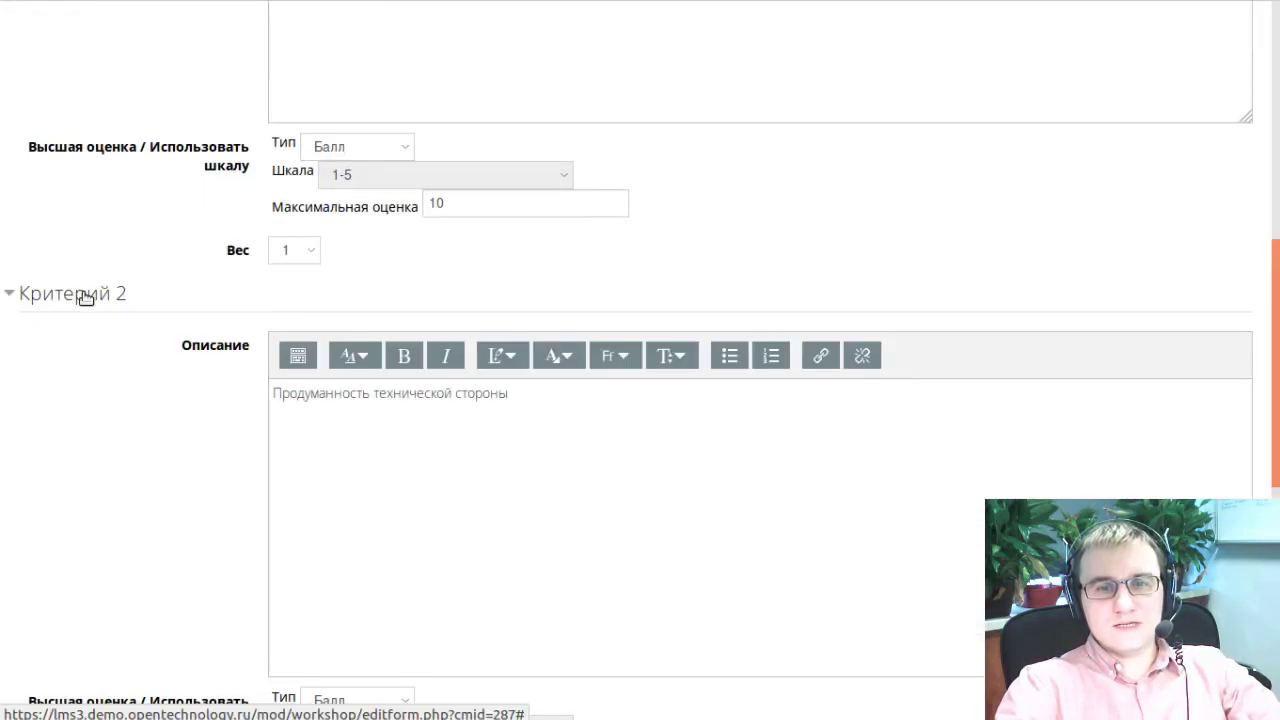
pyautogui.scroll(-2, 82, 330)
pyautogui.scroll(-1, 84, 338)
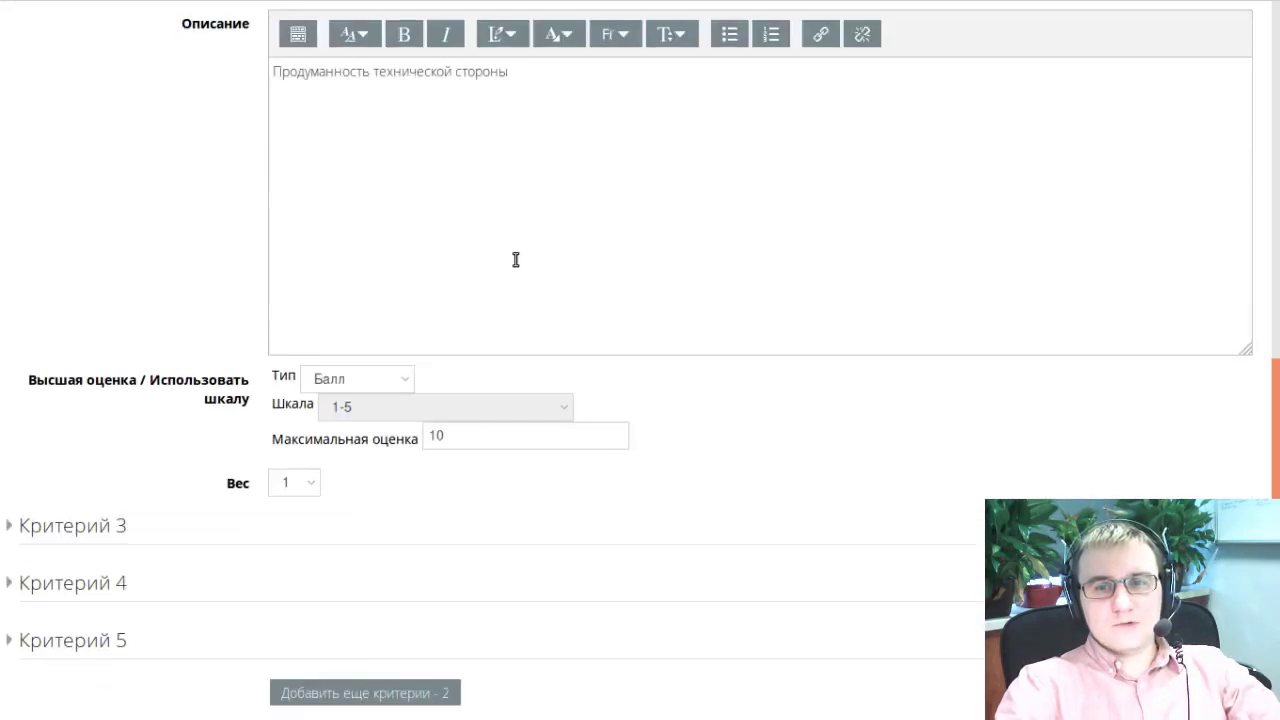
pyautogui.moveTo(556, 78); pyautogui.dragTo(273, 58)
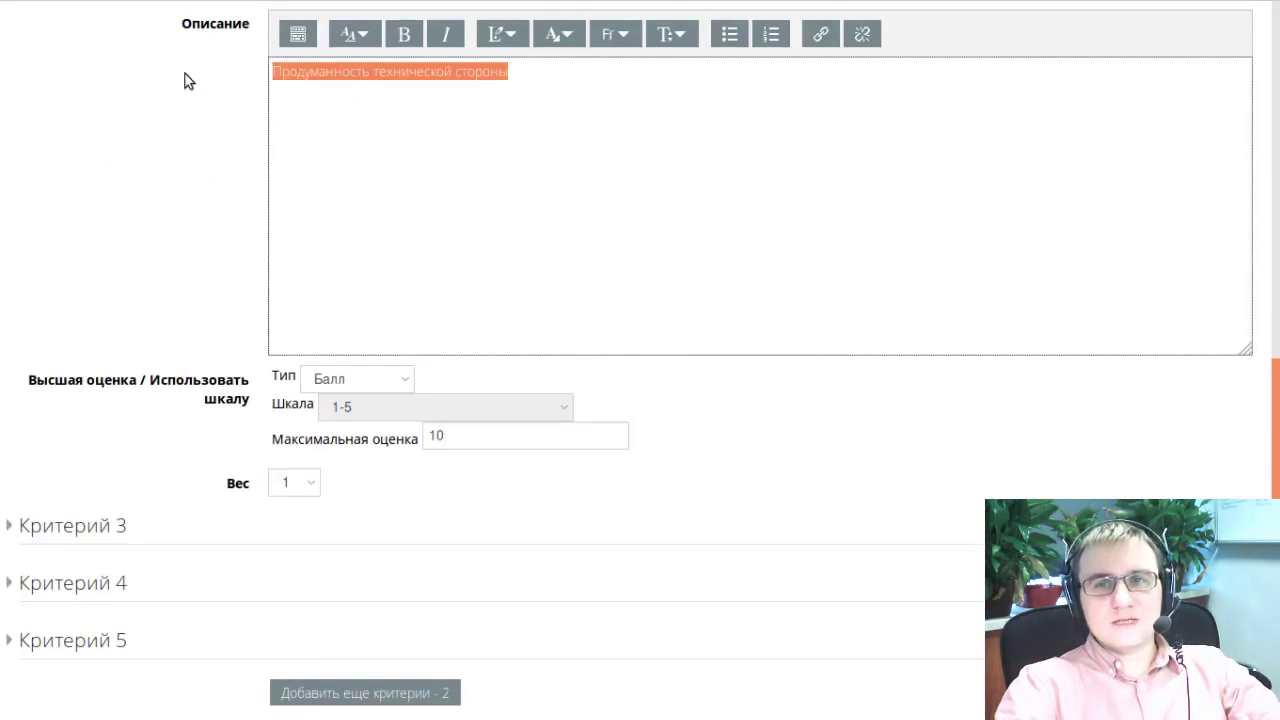
pyautogui.click(525, 439)
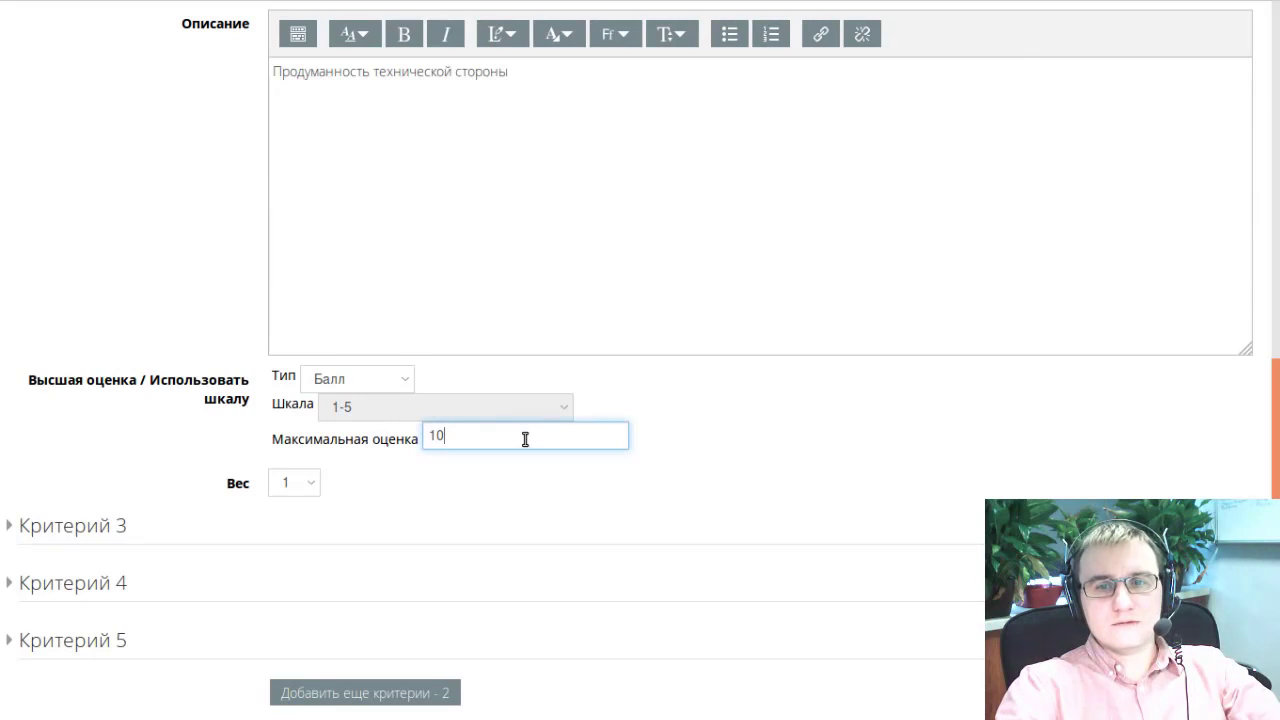
pyautogui.scroll(10, 299, 270)
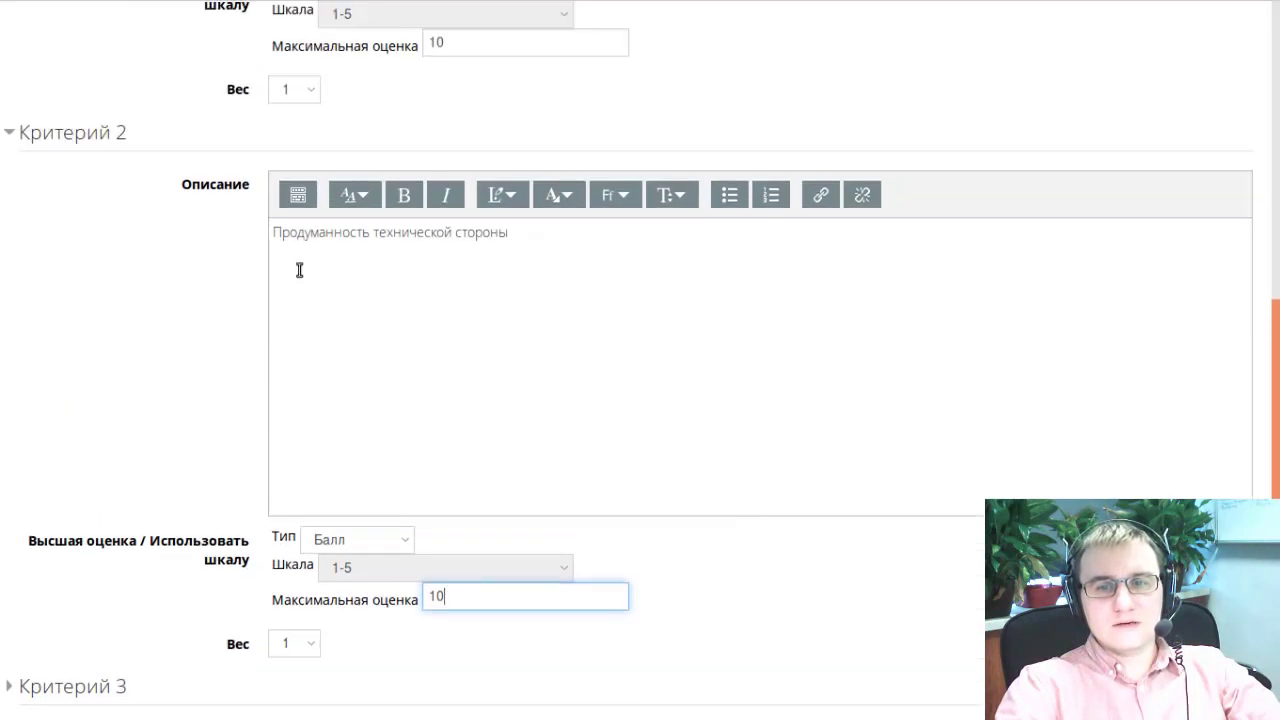
pyautogui.scroll(3, 299, 270)
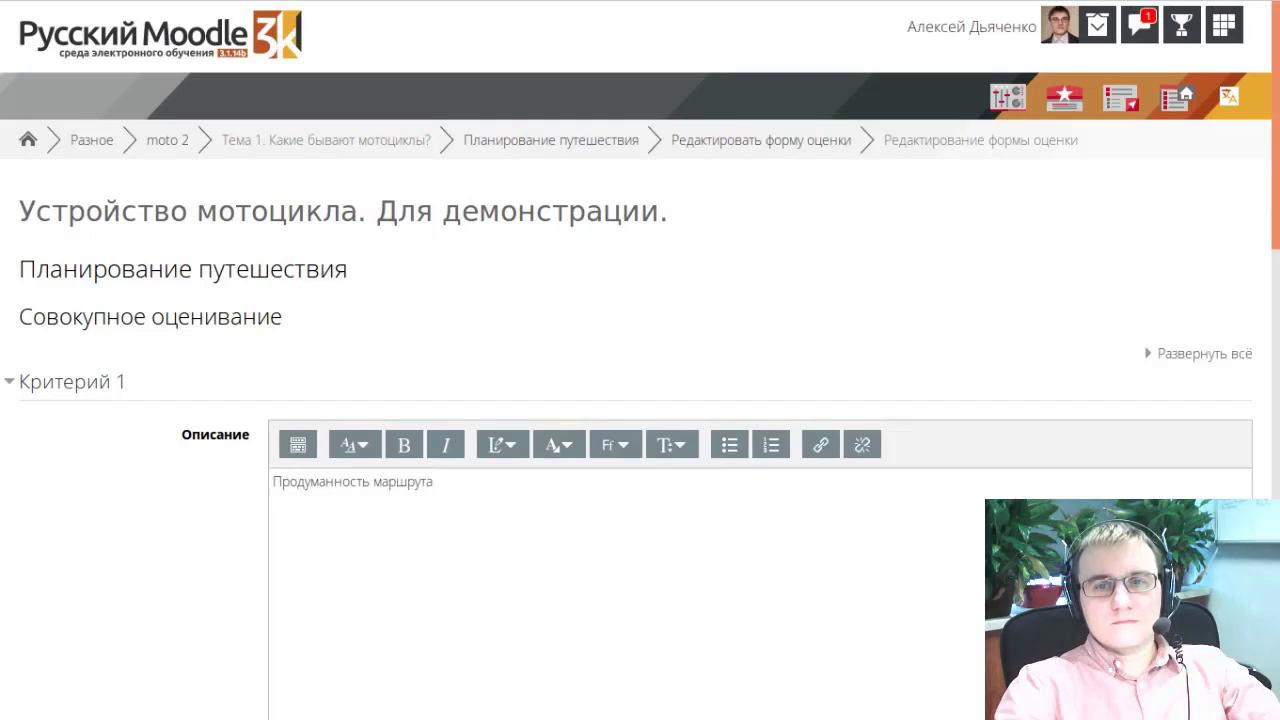
# Step: Leave the assessment form, view the workshop's phase overview, and return to the course page
pyautogui.hotkey('alt', 'Left')
pyautogui.click(948, 326)
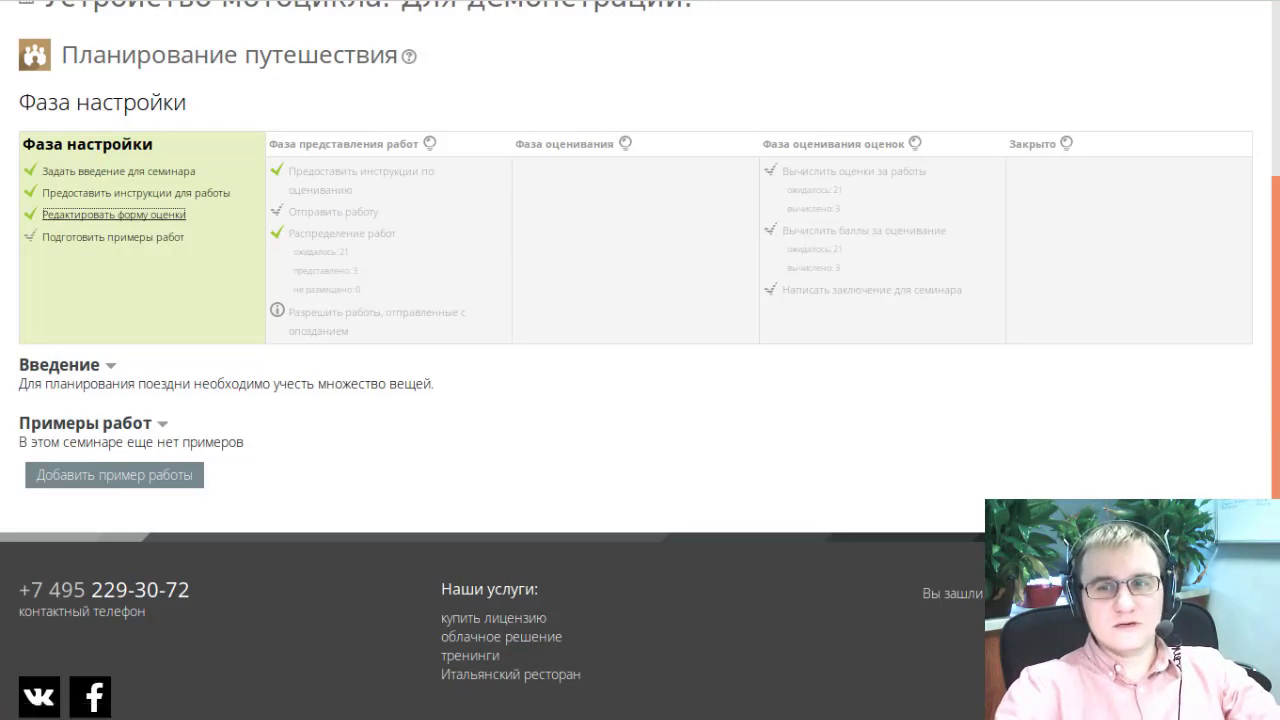
pyautogui.scroll(3, 640, 360)
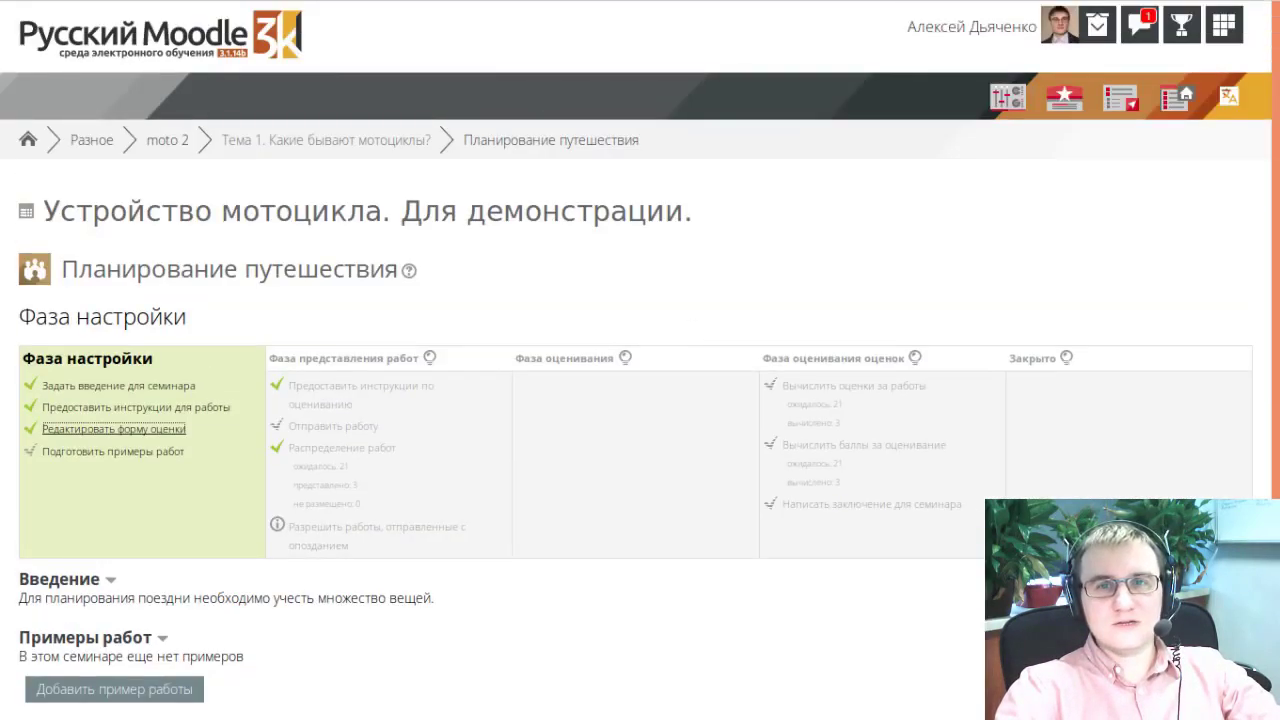
pyautogui.hotkey('alt', 'Left')
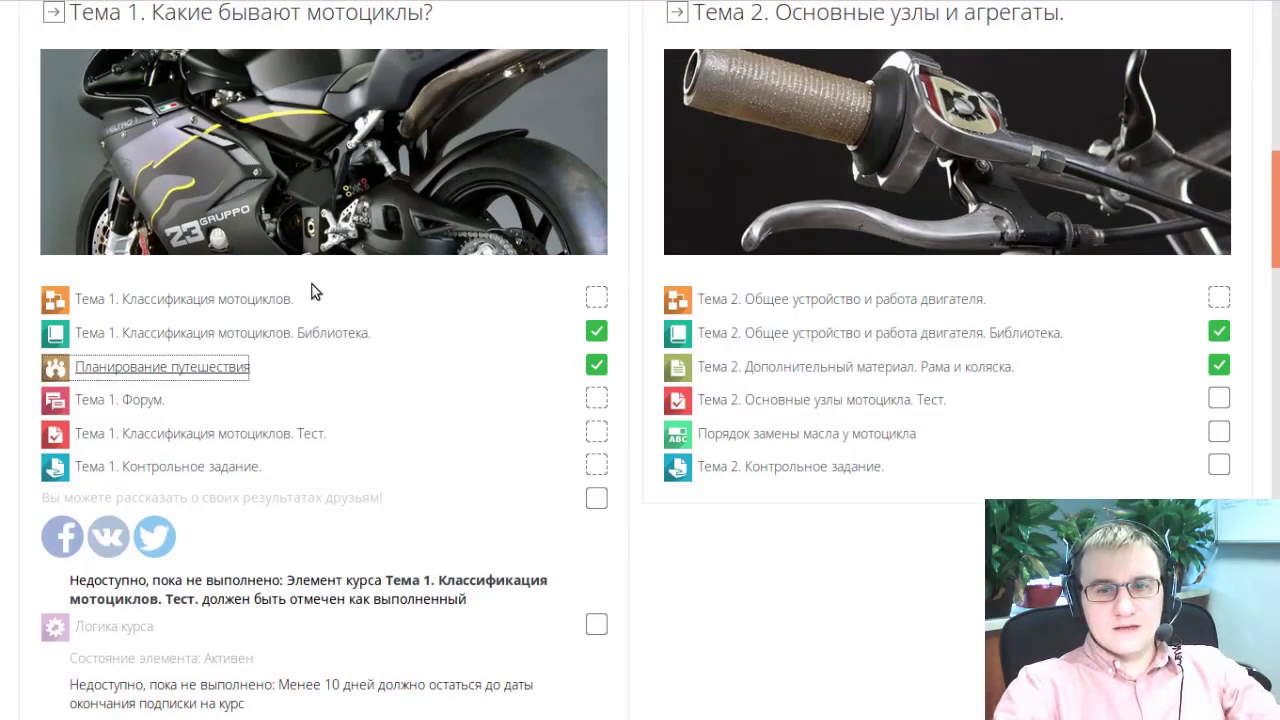
# Step: Look over the course topics and turn on editing mode for the motorcycle course page
pyautogui.scroll(3, 311, 291)
pyautogui.scroll(-3, 311, 291)
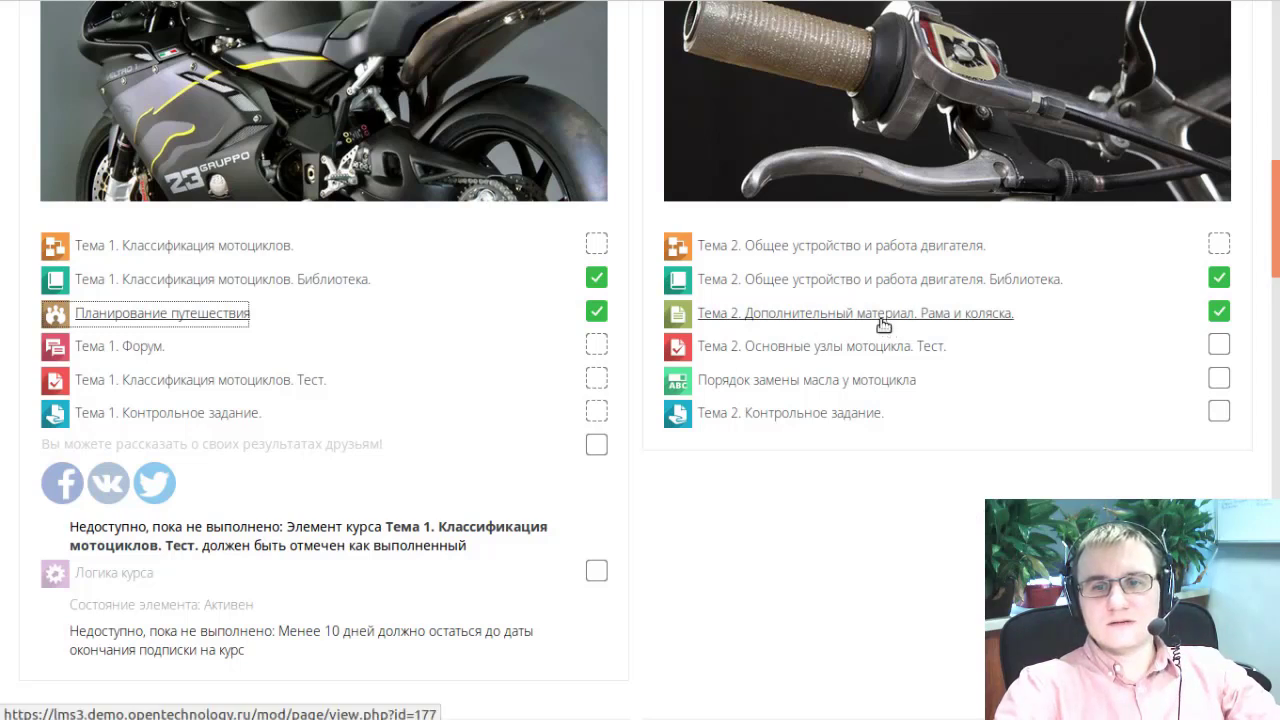
pyautogui.scroll(-7, 884, 325)
pyautogui.scroll(10, 879, 320)
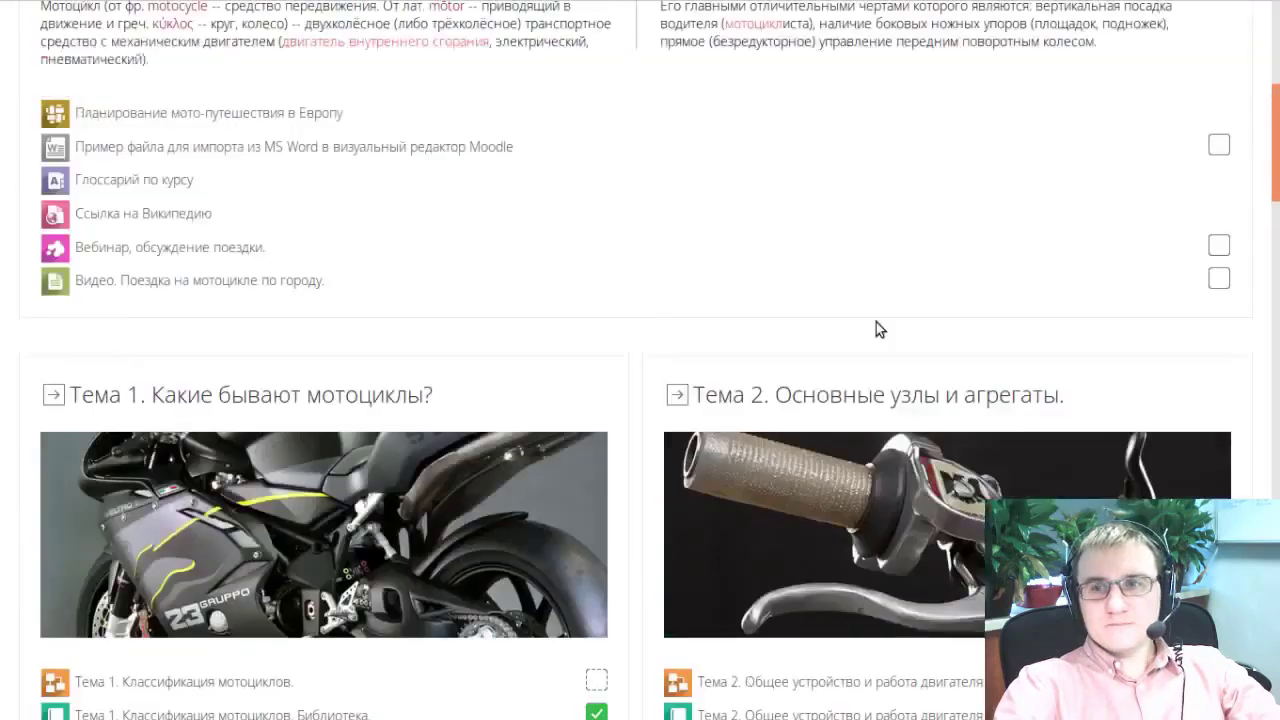
pyautogui.scroll(5, 876, 328)
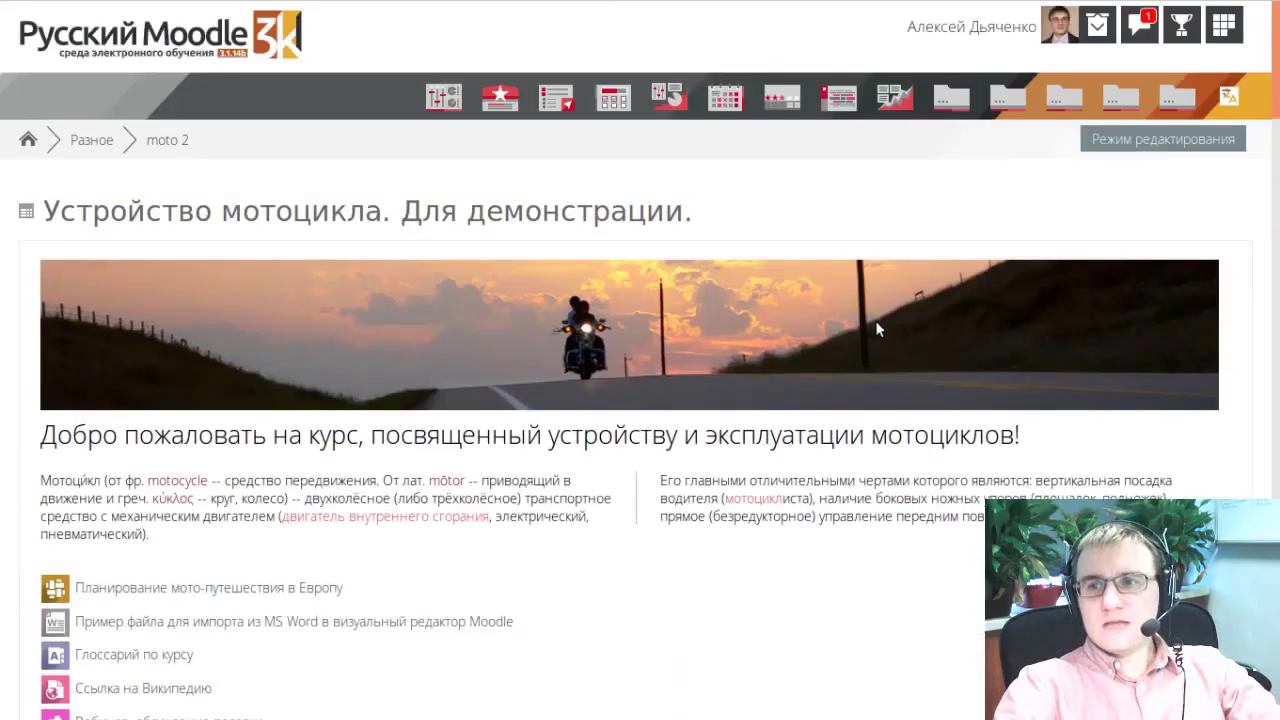
pyautogui.click(1160, 140)
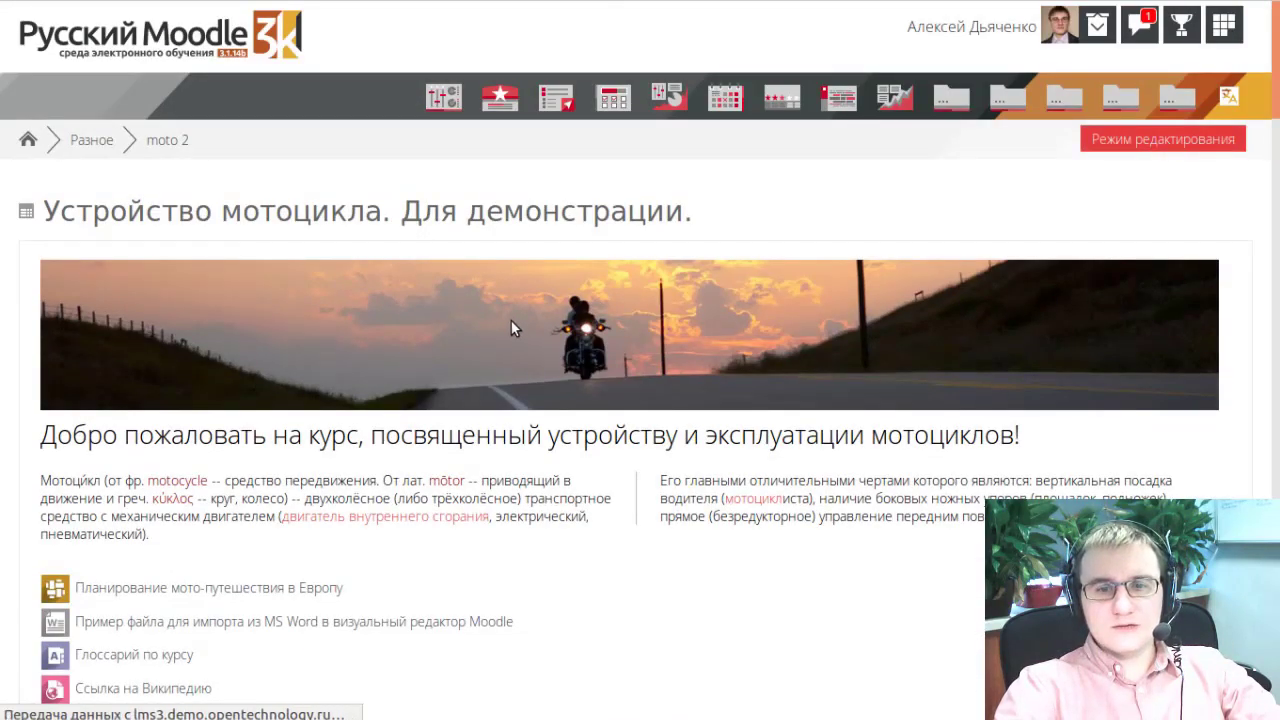
# Step: Look through the editable course page and open the chooser for adding an element or resource to «Тема 1»
pyautogui.scroll(-3, 511, 323)
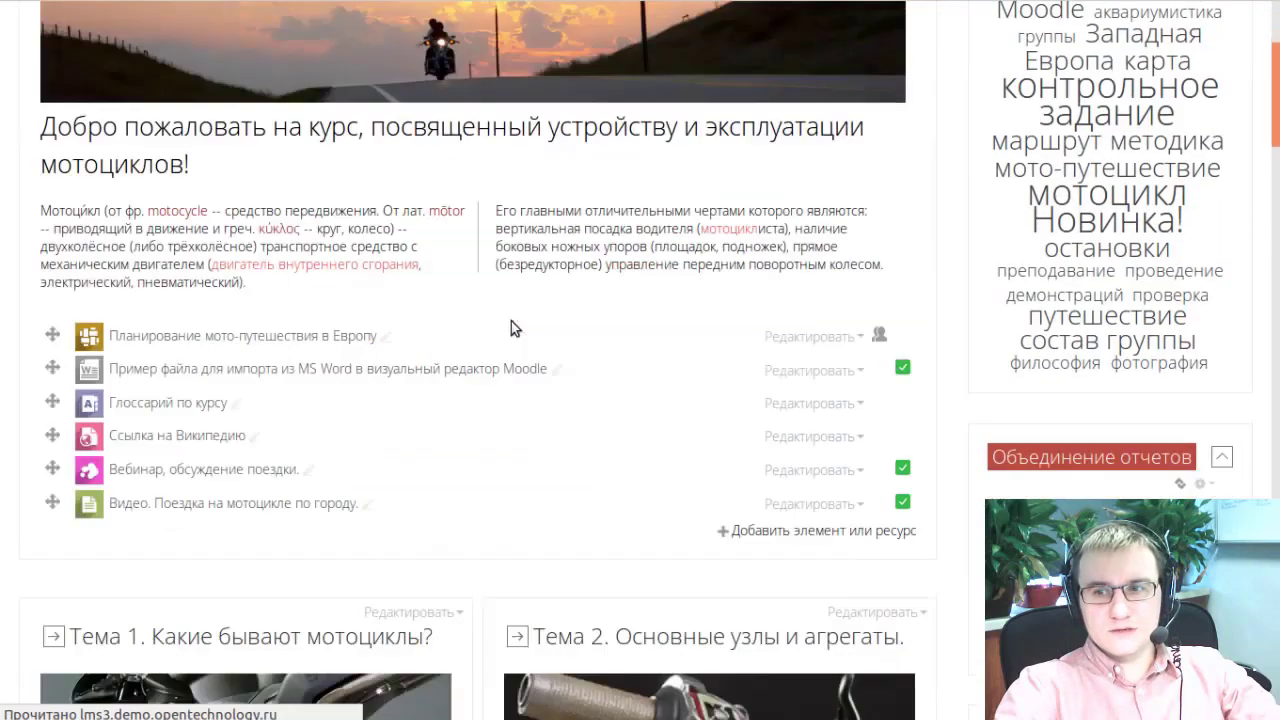
pyautogui.scroll(3, 812, 217)
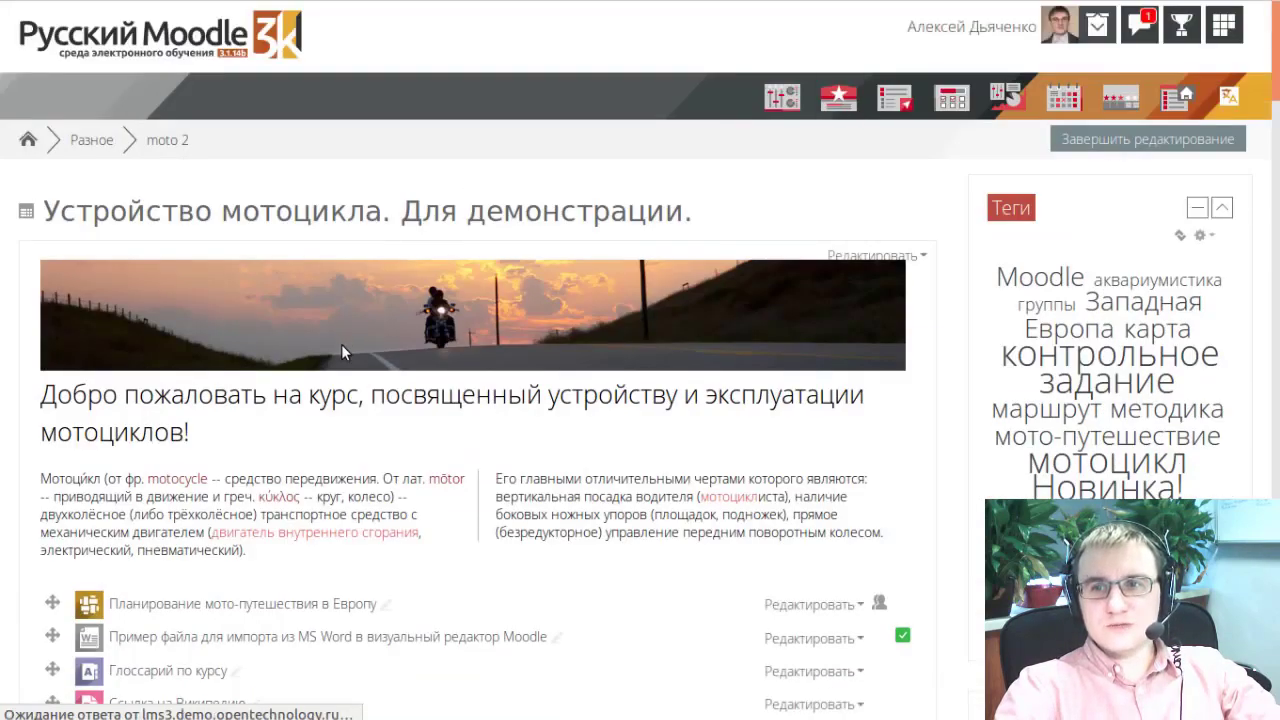
pyautogui.scroll(-3, 341, 344)
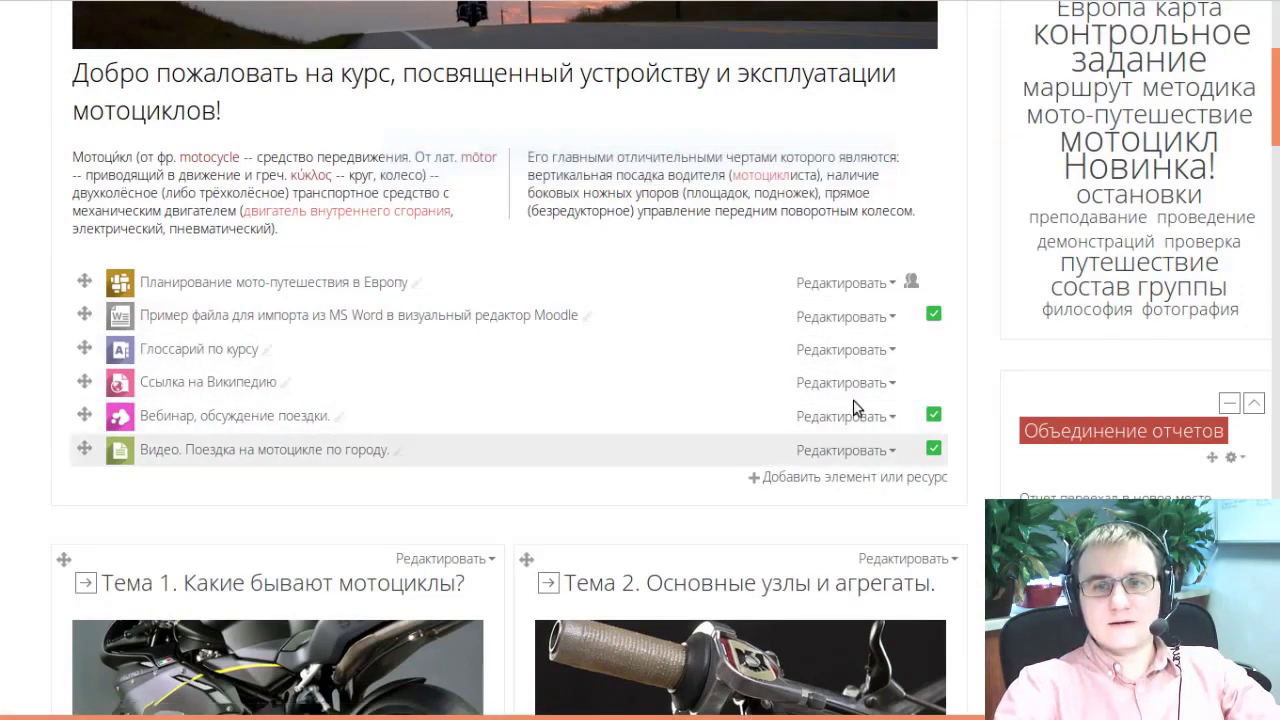
pyautogui.scroll(-6, 852, 419)
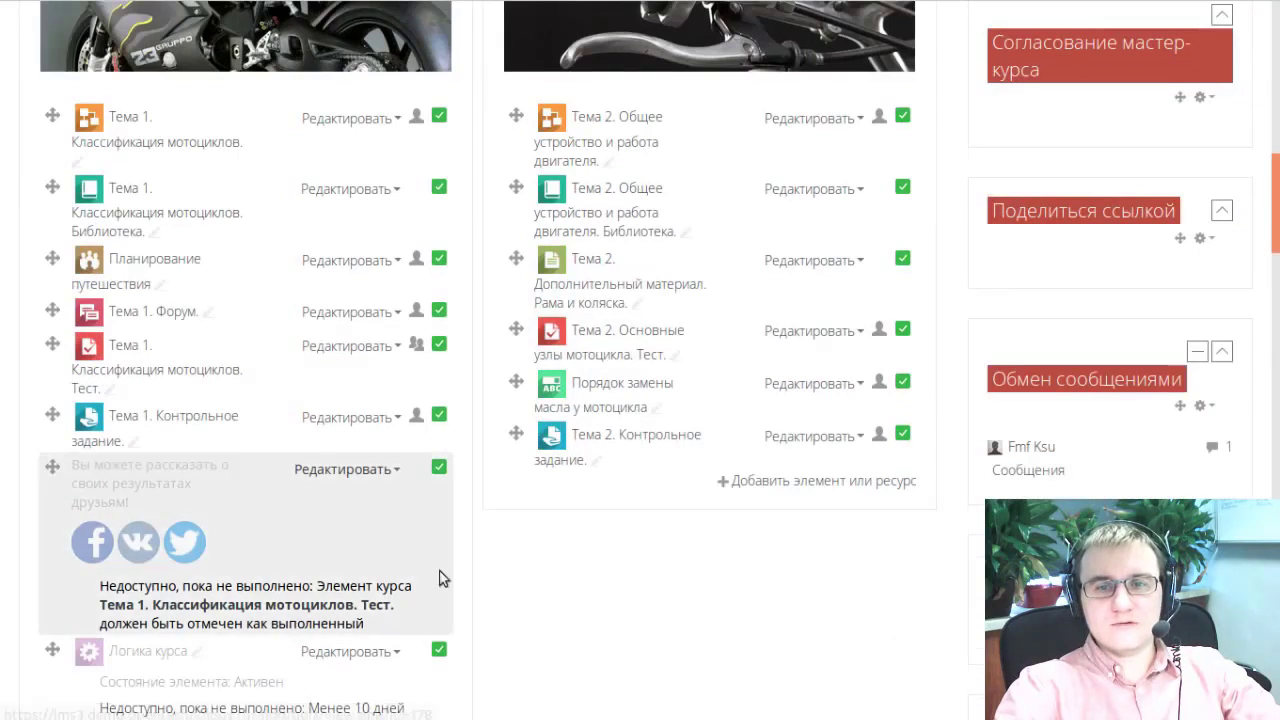
pyautogui.scroll(-2, 443, 577)
pyautogui.scroll(-1, 390, 540)
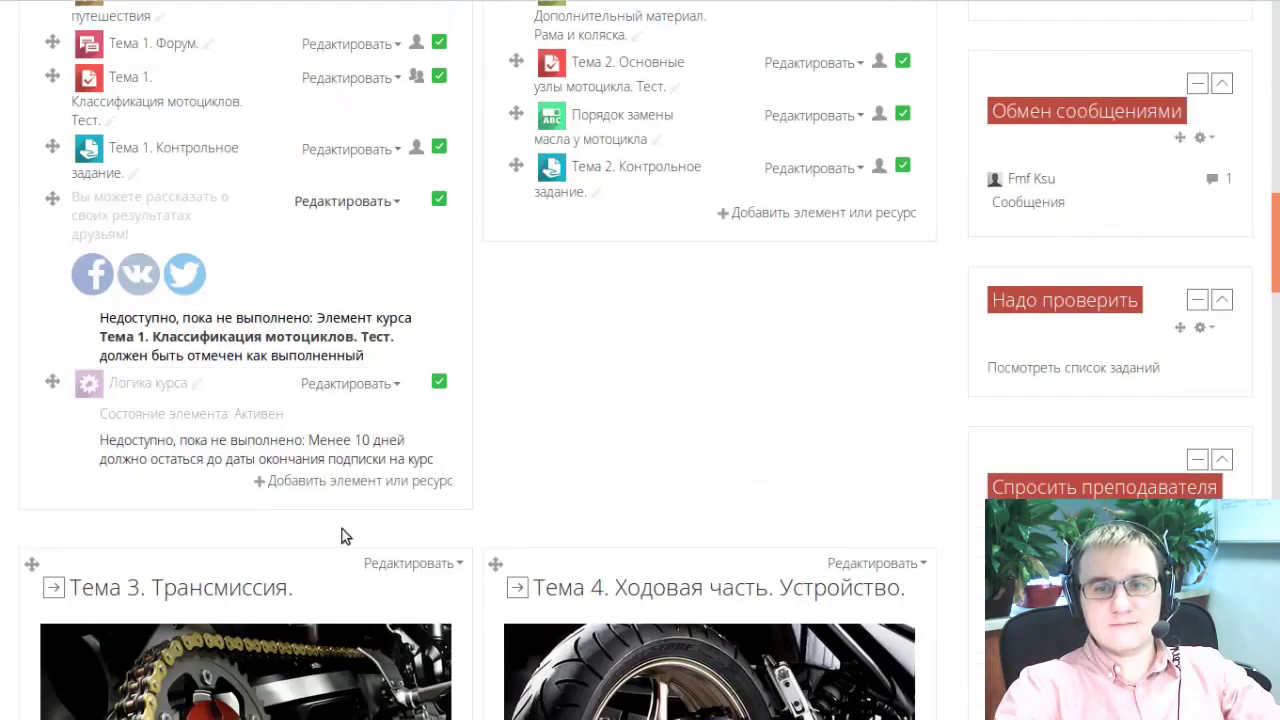
pyautogui.click(418, 486)
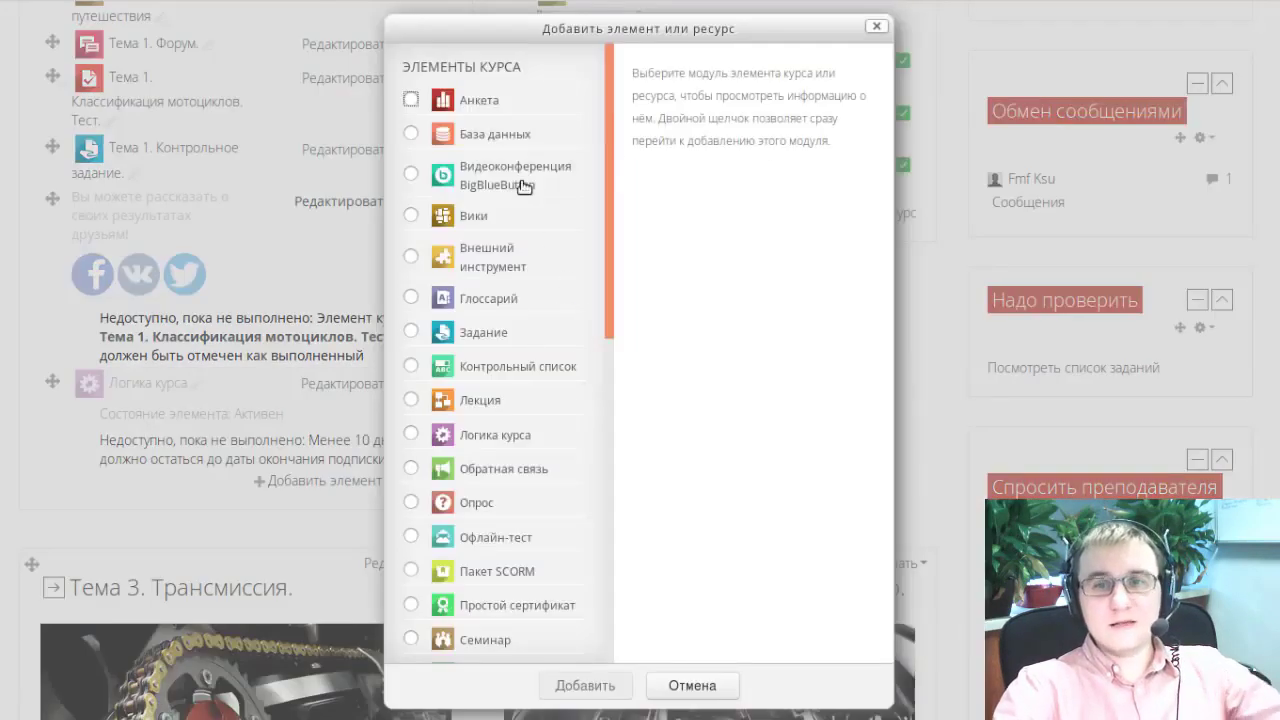
# Step: Browse the available course elements and resources and read the description of the «Гиперссылка» resource
pyautogui.scroll(-6, 522, 186)
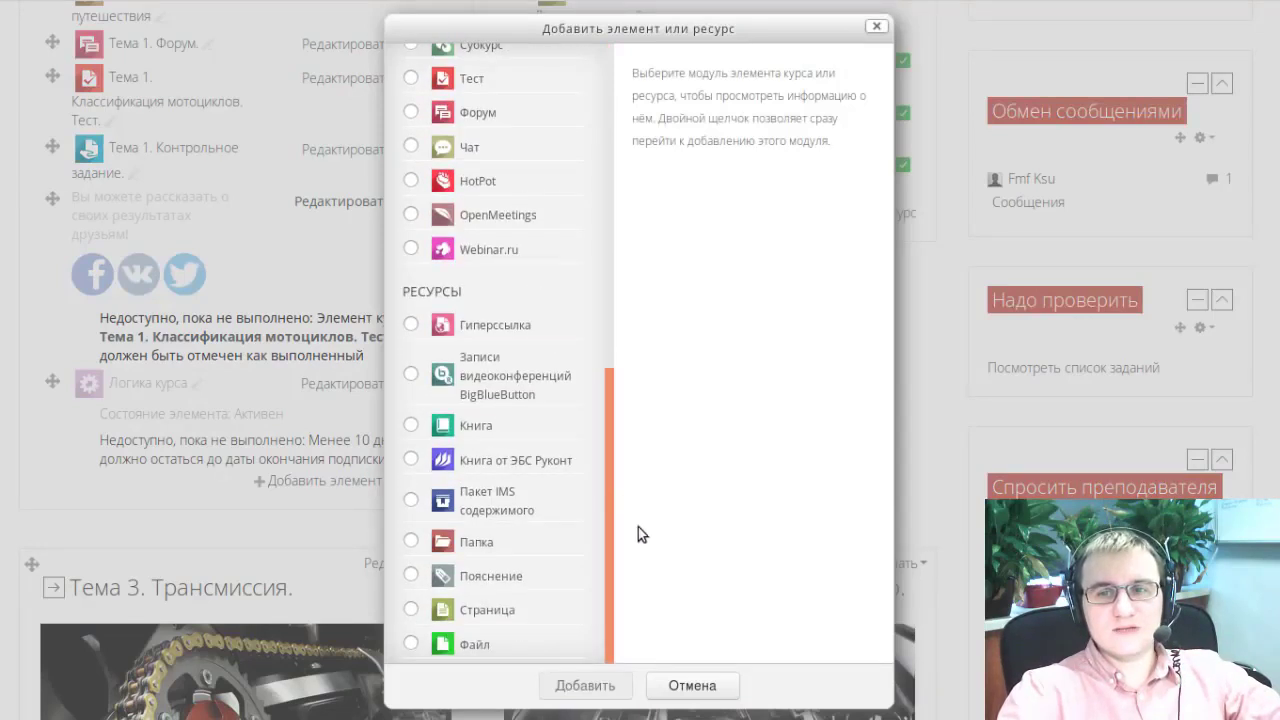
pyautogui.click(410, 324)
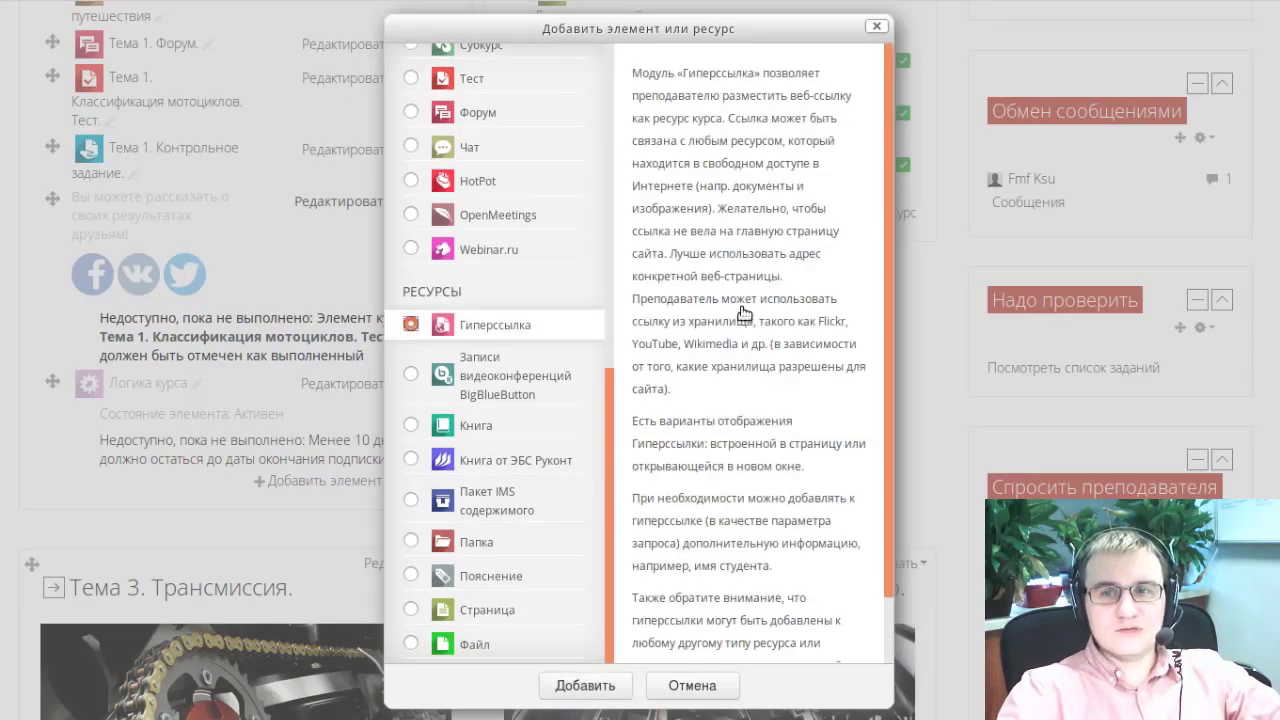
pyautogui.scroll(-2, 744, 314)
pyautogui.scroll(2, 744, 314)
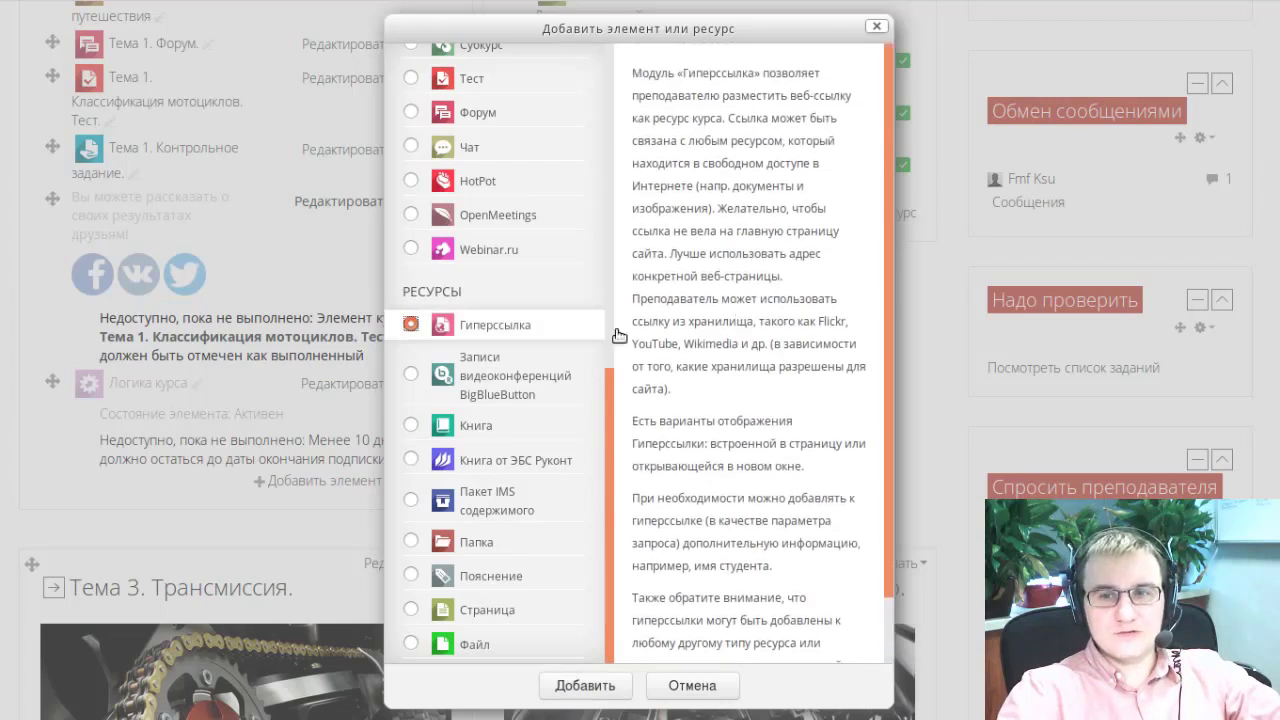
pyautogui.scroll(8, 560, 355)
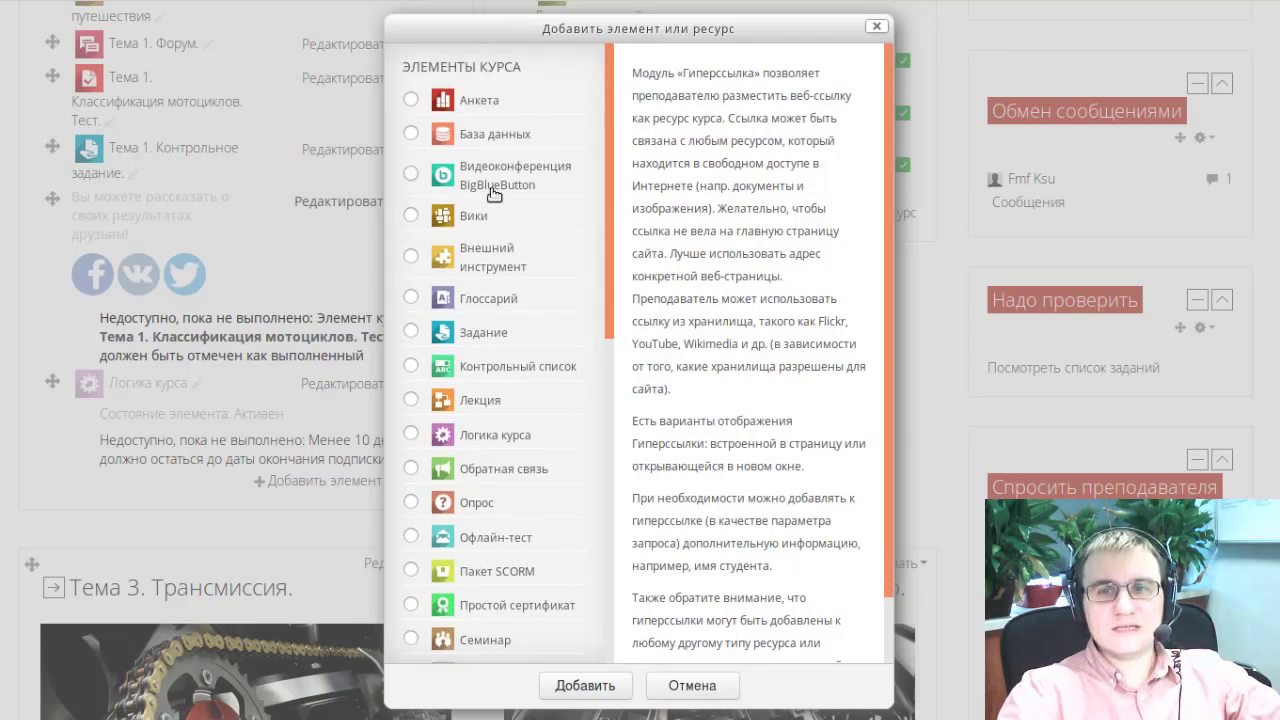
pyautogui.scroll(-8, 495, 196)
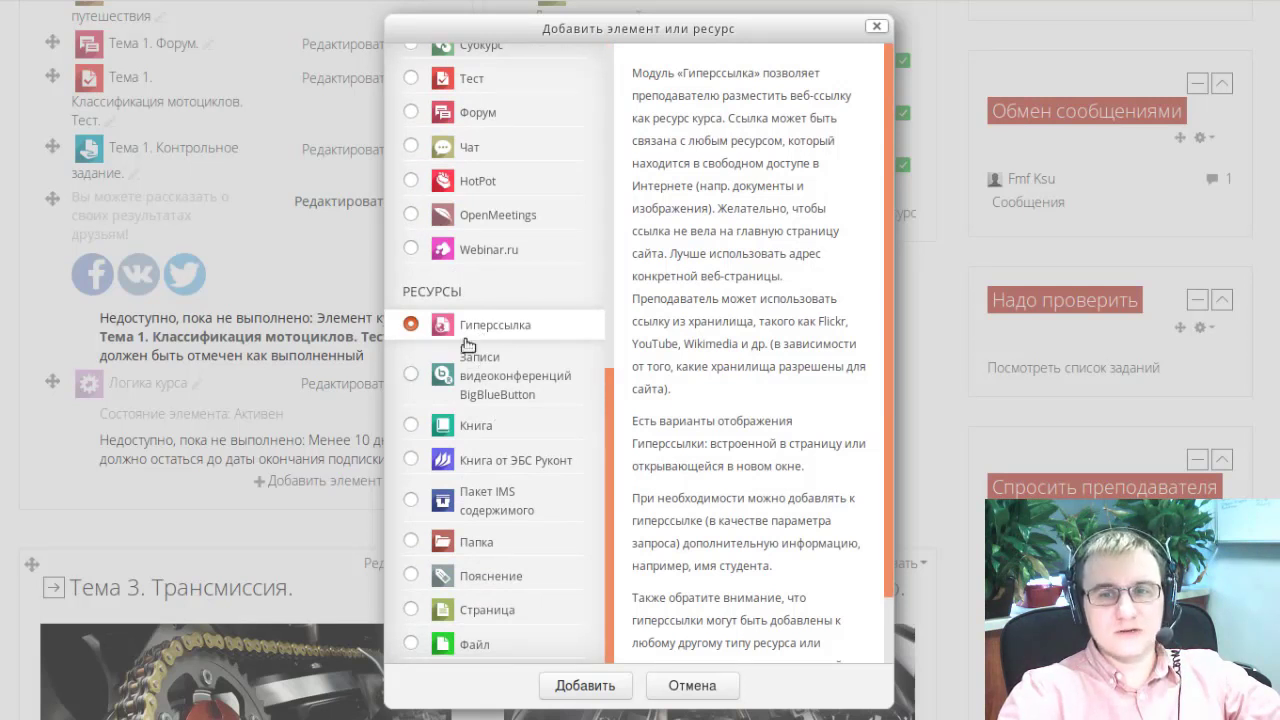
# Step: View the descriptions of the «Книга», «Пояснение», «Страница» and «Файл» resources
pyautogui.click(410, 424)
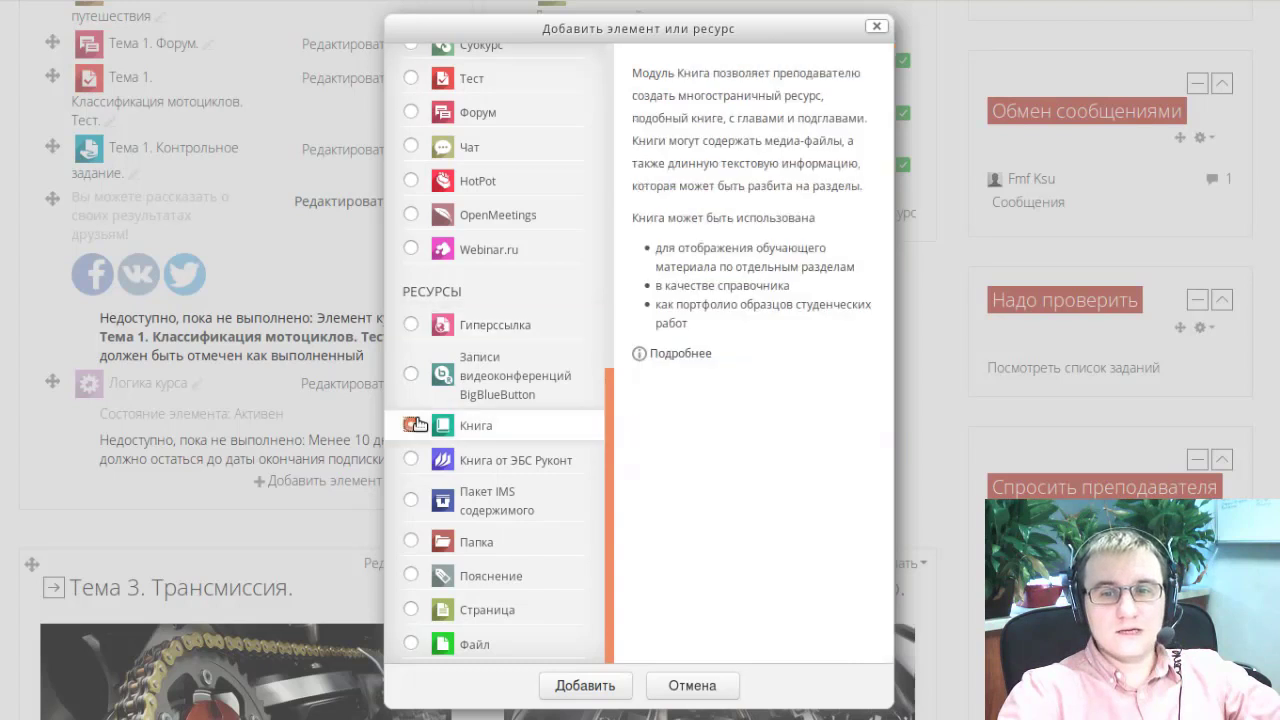
pyautogui.click(412, 576)
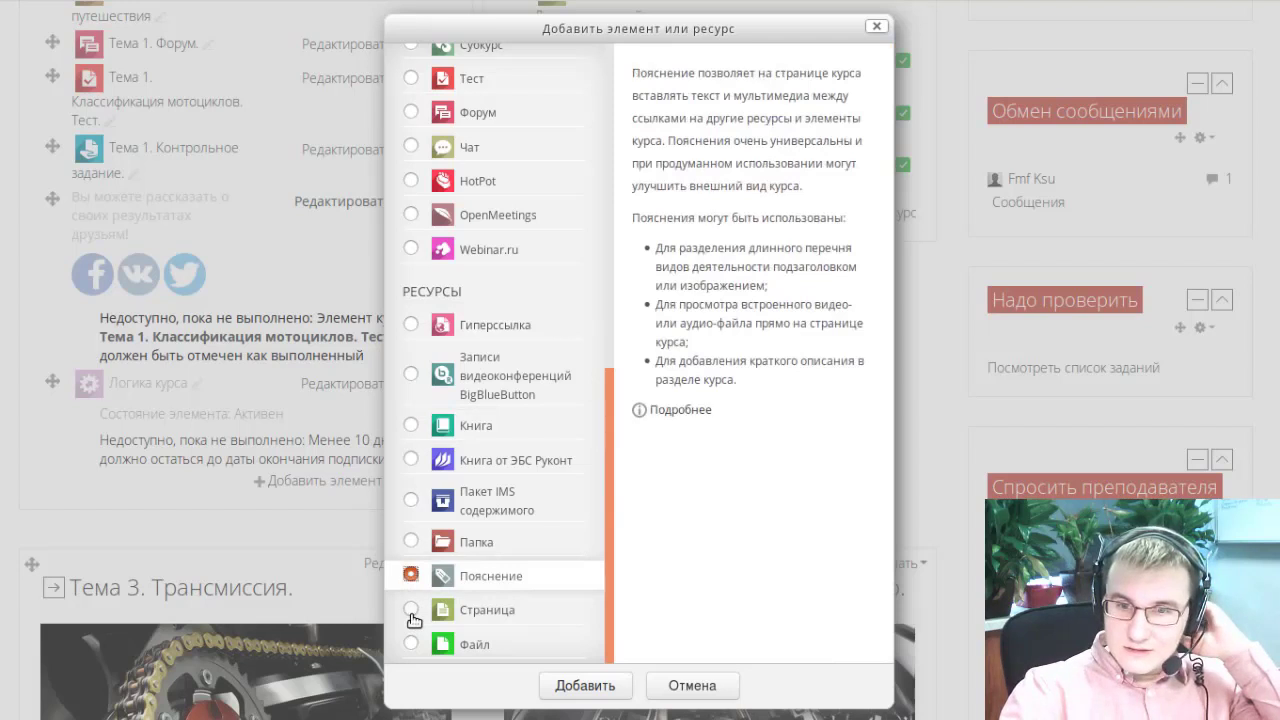
pyautogui.click(411, 609)
pyautogui.click(412, 645)
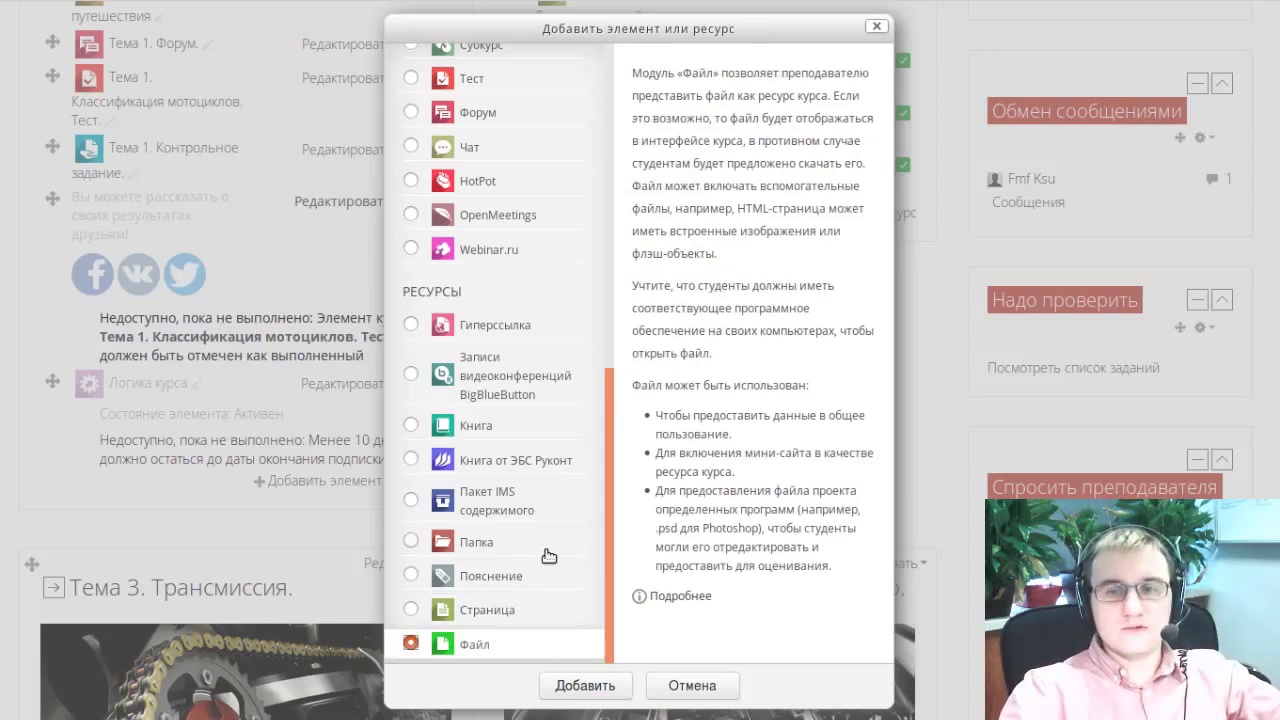
# Step: Compare the descriptions of the «Анкета» and «Обратная связь» course elements
pyautogui.scroll(10, 548, 556)
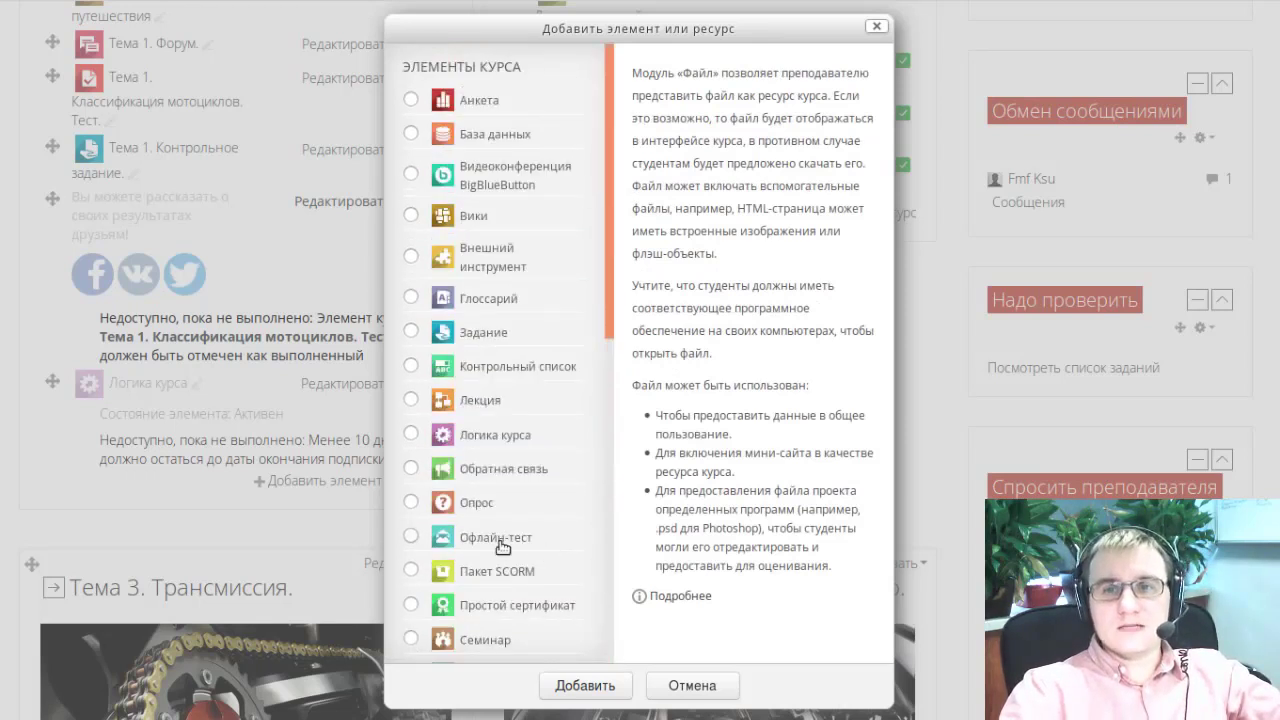
pyautogui.click(411, 101)
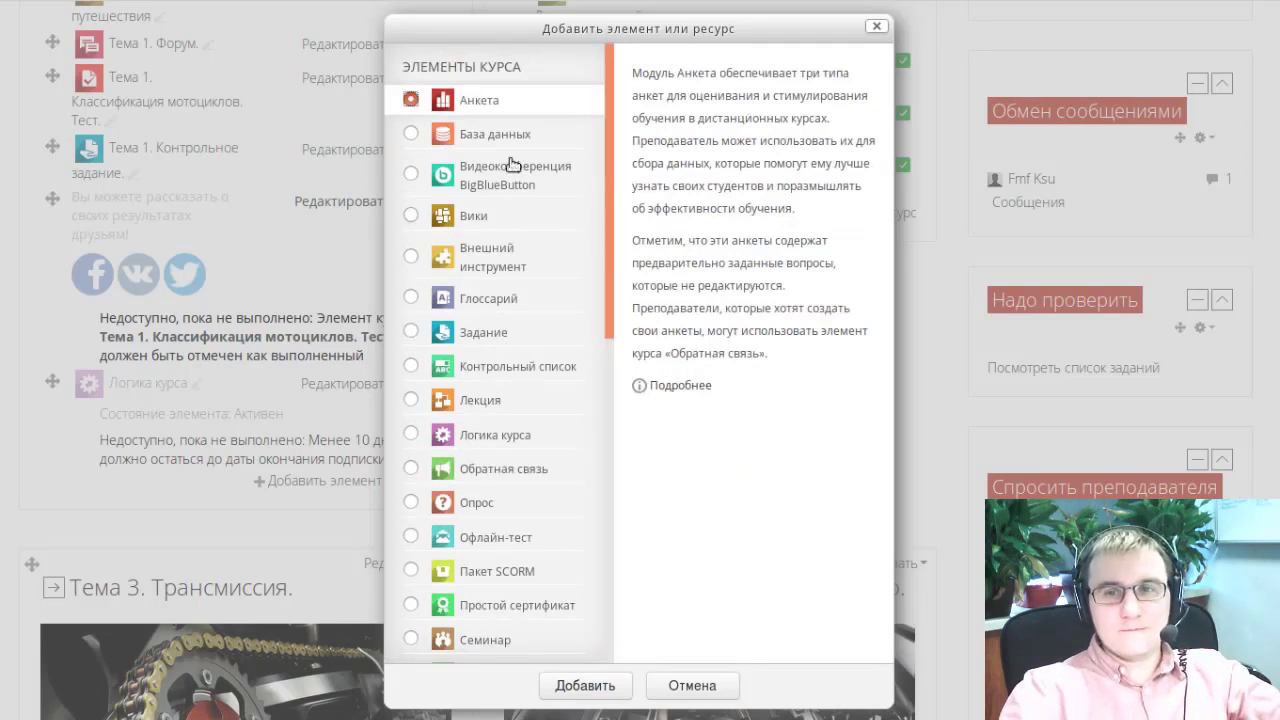
pyautogui.click(411, 470)
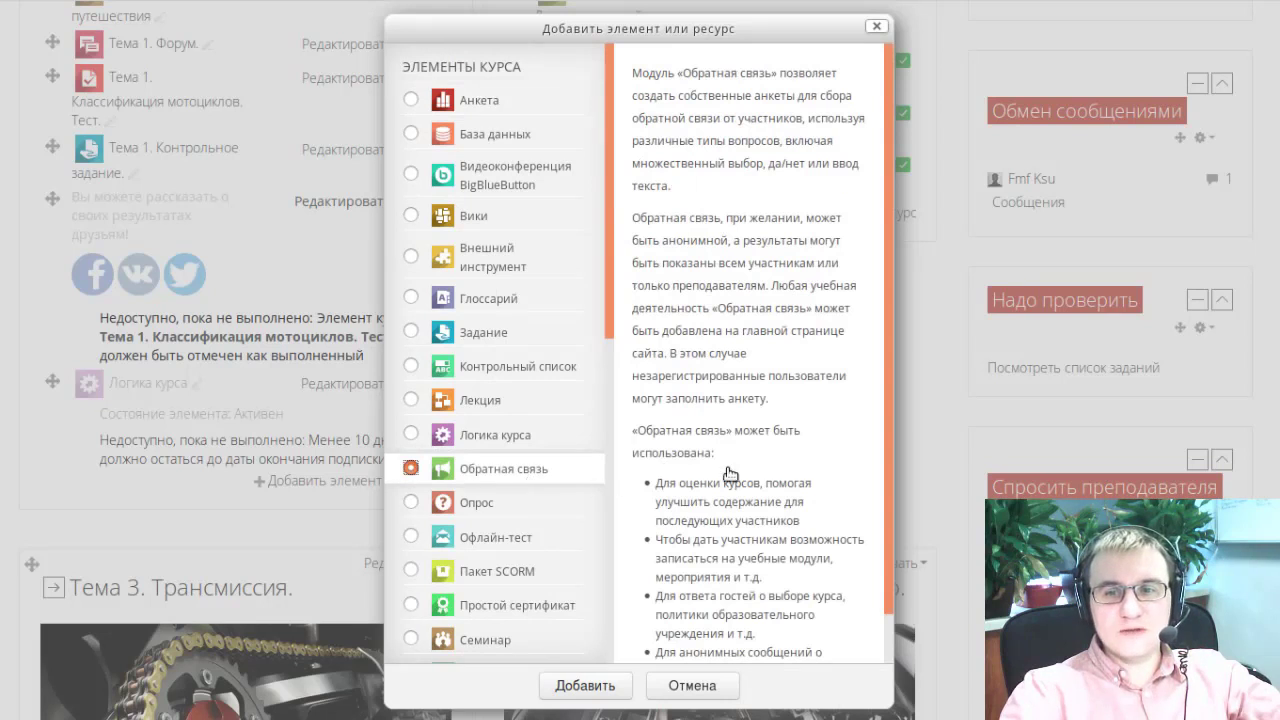
pyautogui.scroll(-2, 741, 457)
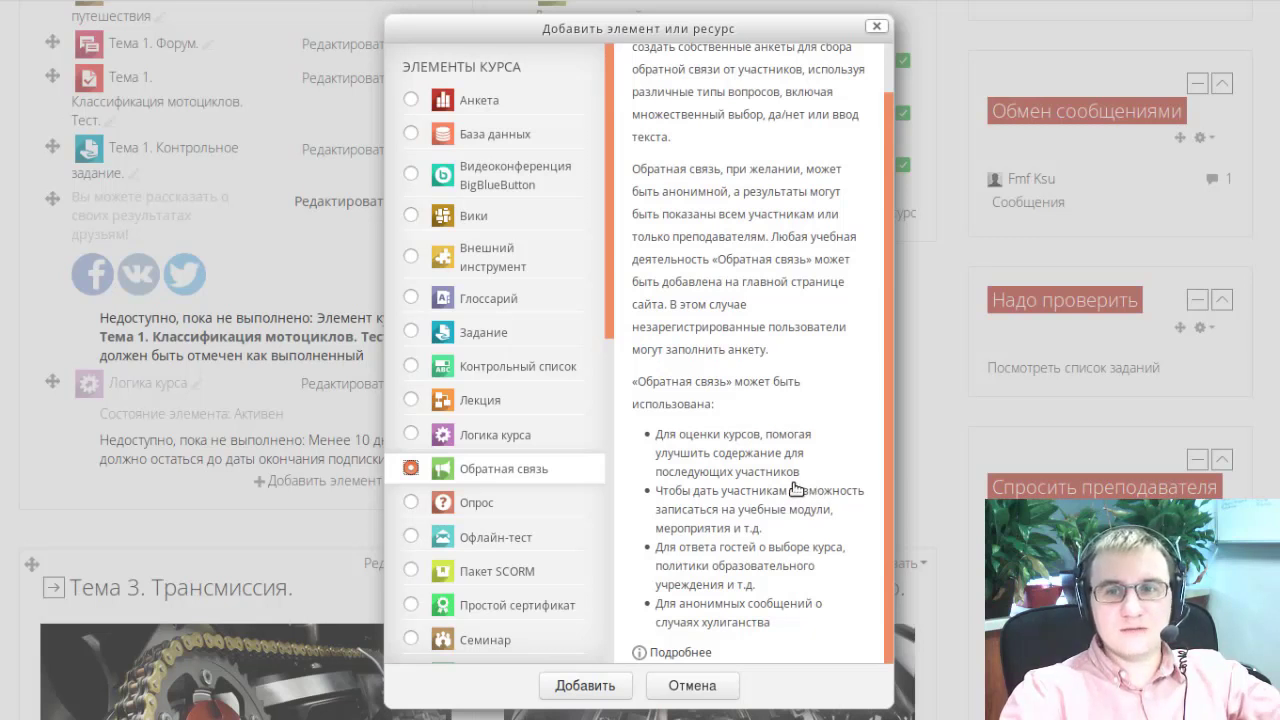
pyautogui.click(411, 101)
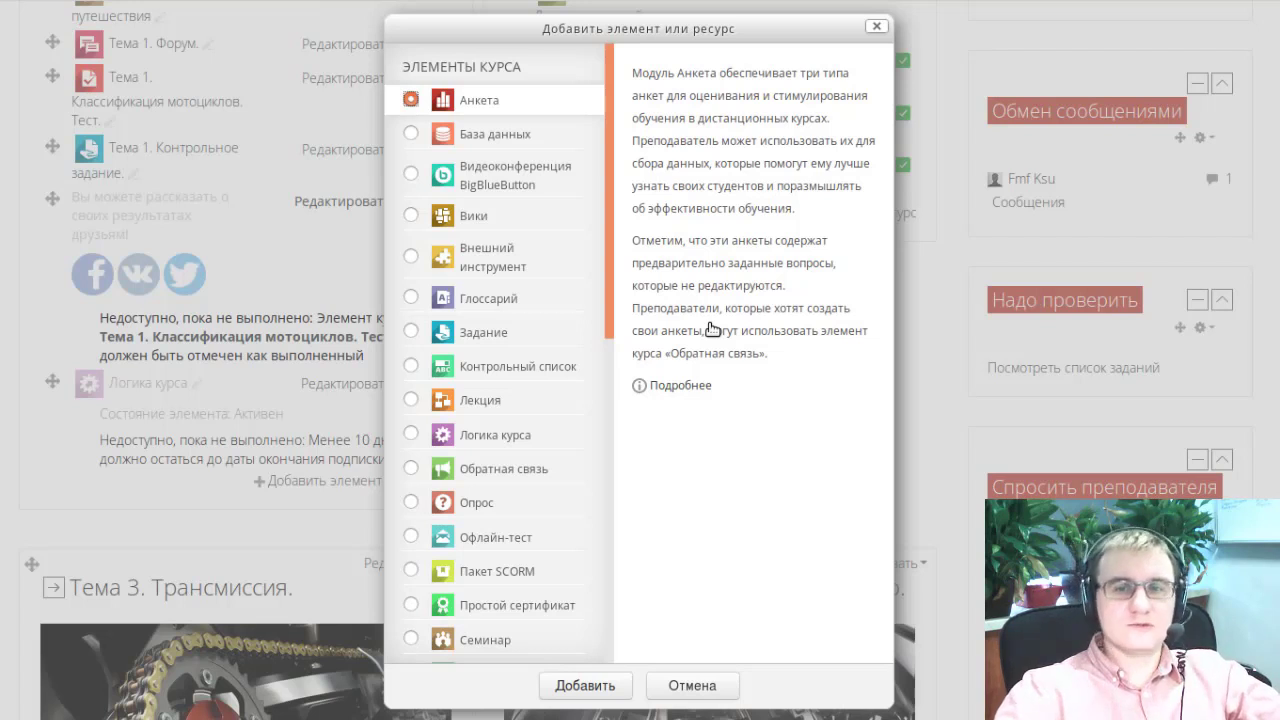
# Step: Read through the full description of the «База данных» course element
pyautogui.click(410, 133)
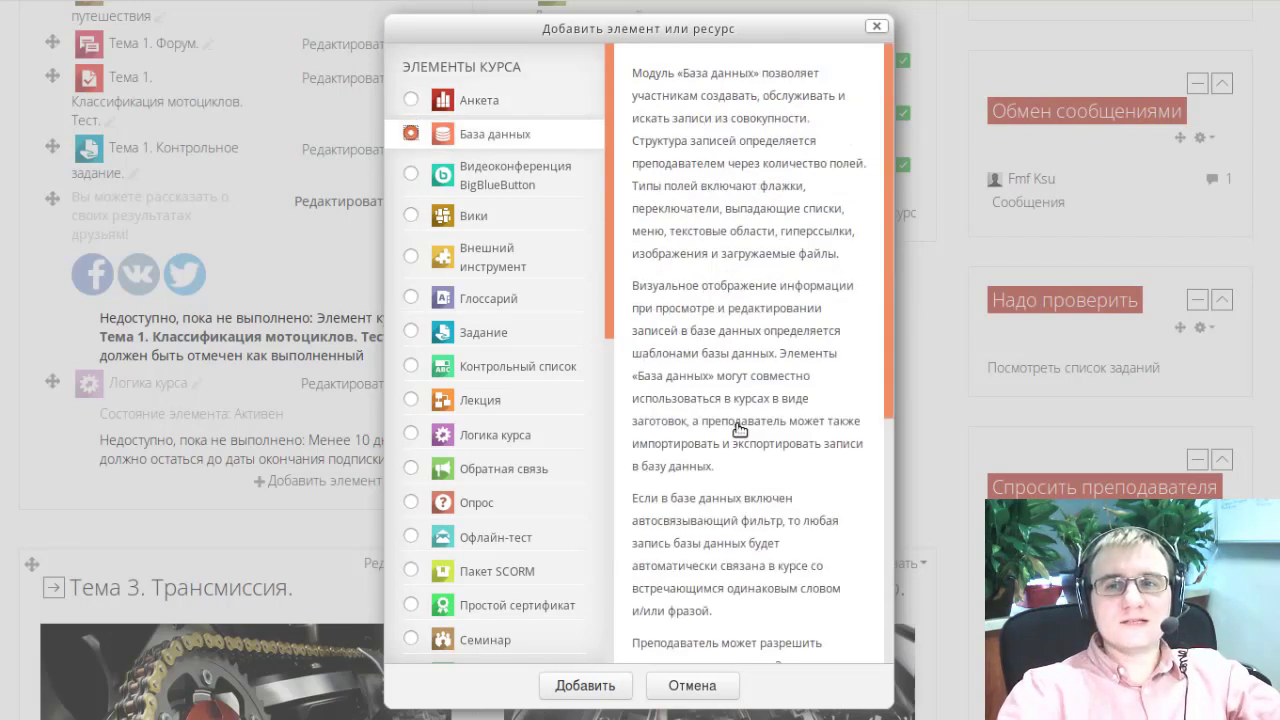
pyautogui.scroll(-5, 739, 430)
pyautogui.scroll(5, 737, 429)
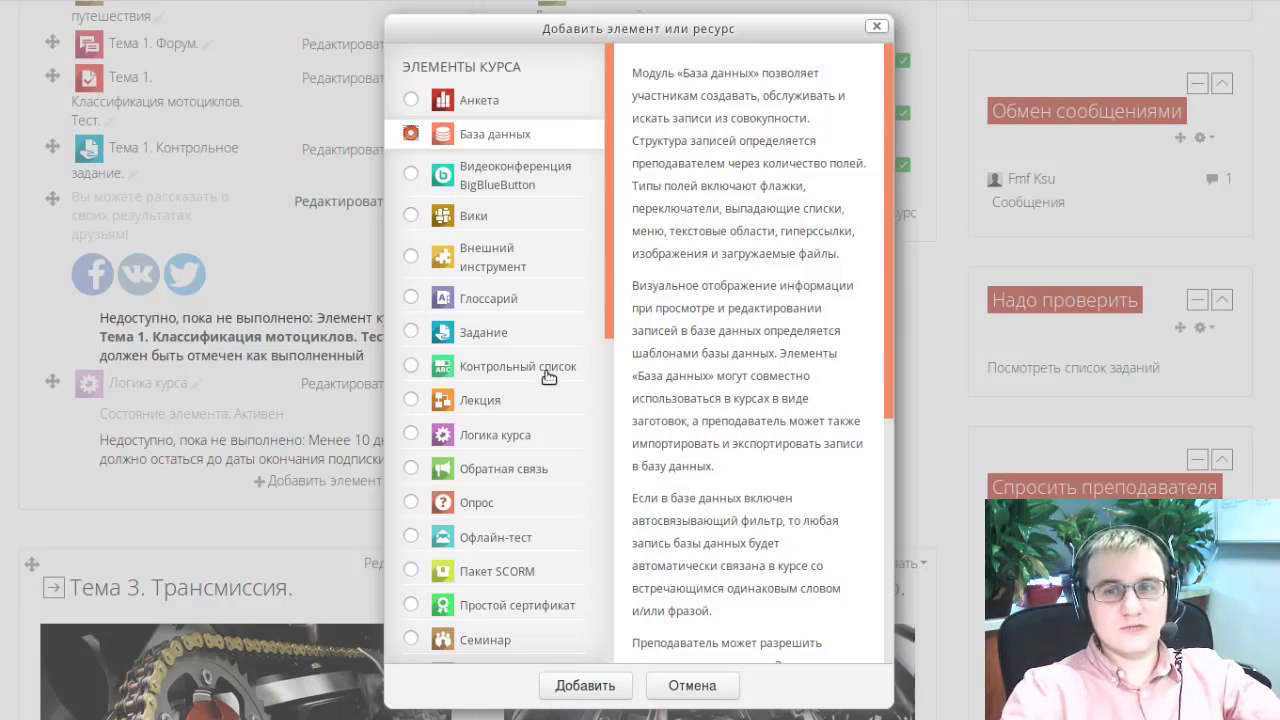
# Step: View the descriptions of the «Вики», «Внешний инструмент» and «Глоссарий» course elements
pyautogui.scroll(-1, 548, 320)
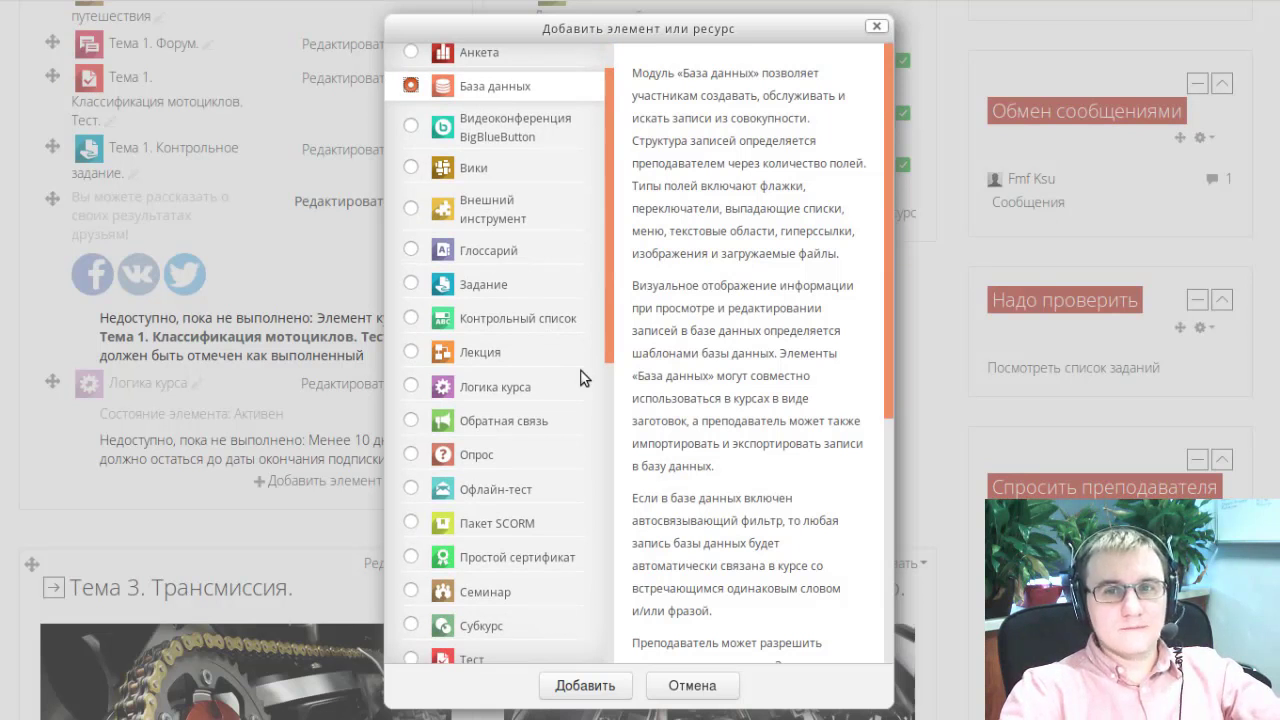
pyautogui.moveTo(611, 292); pyautogui.dragTo(611, 291)
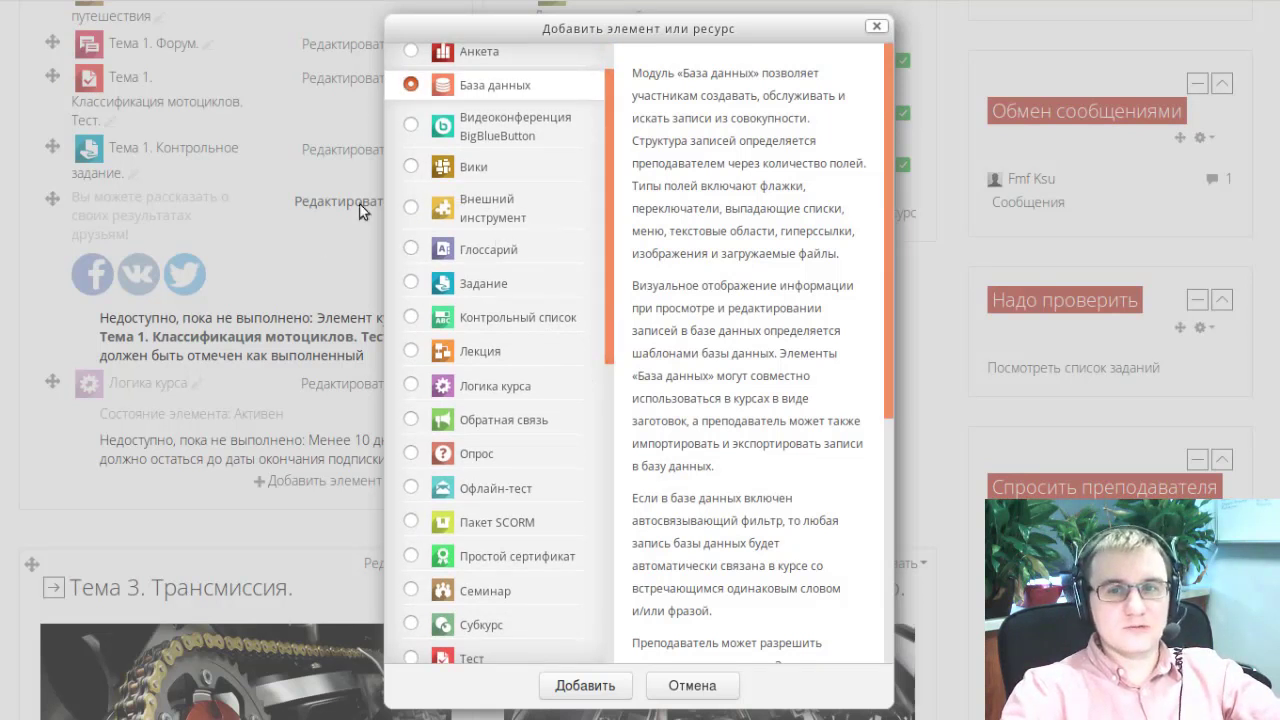
pyautogui.click(410, 167)
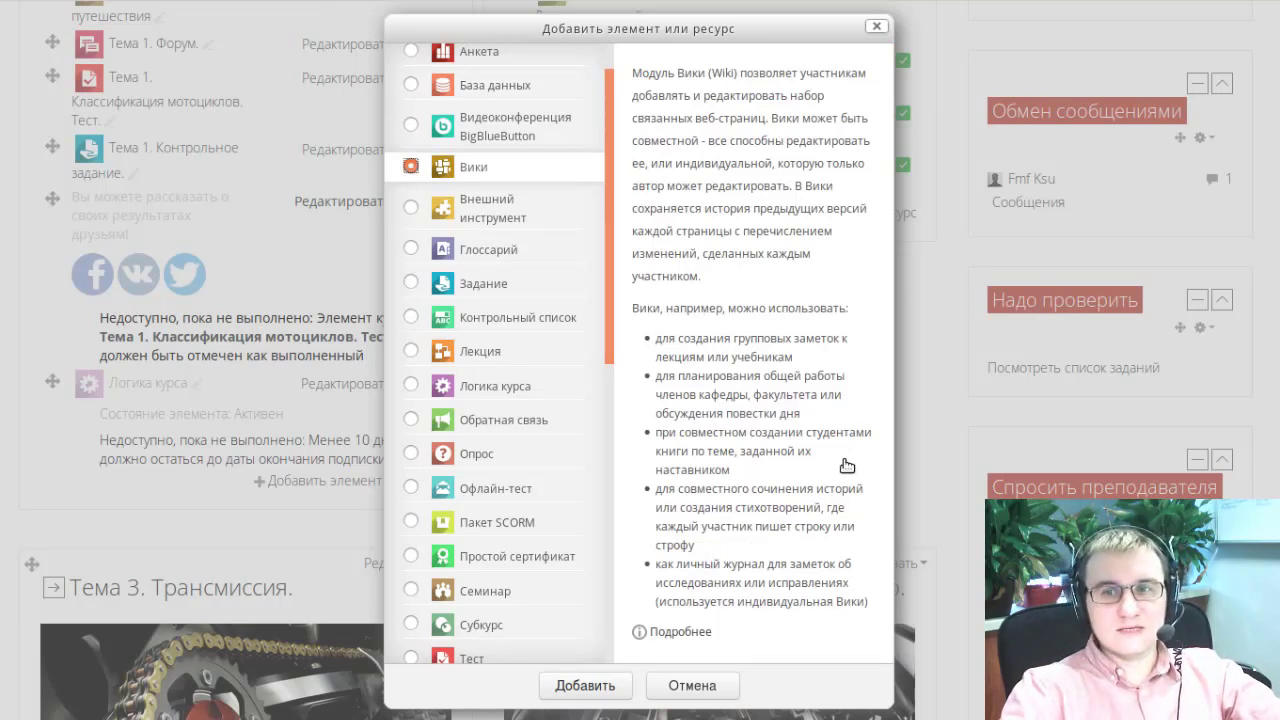
pyautogui.click(411, 210)
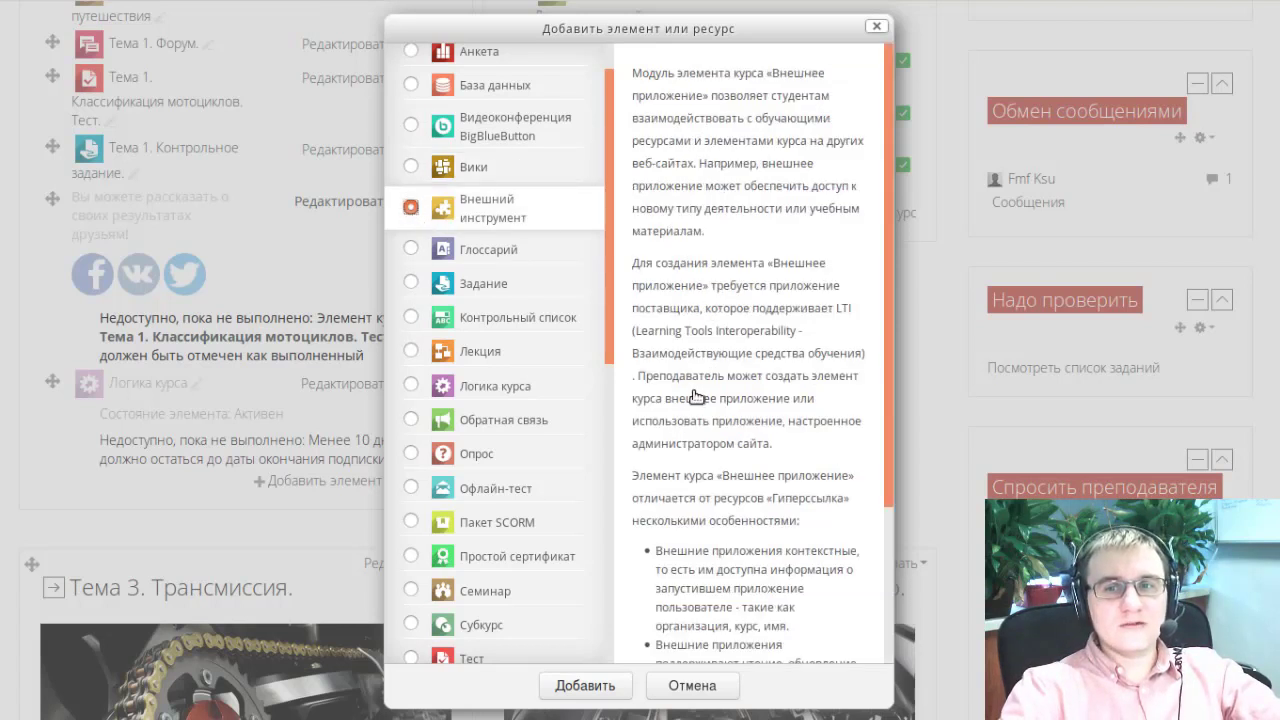
pyautogui.scroll(-3, 697, 397)
pyautogui.scroll(3, 697, 400)
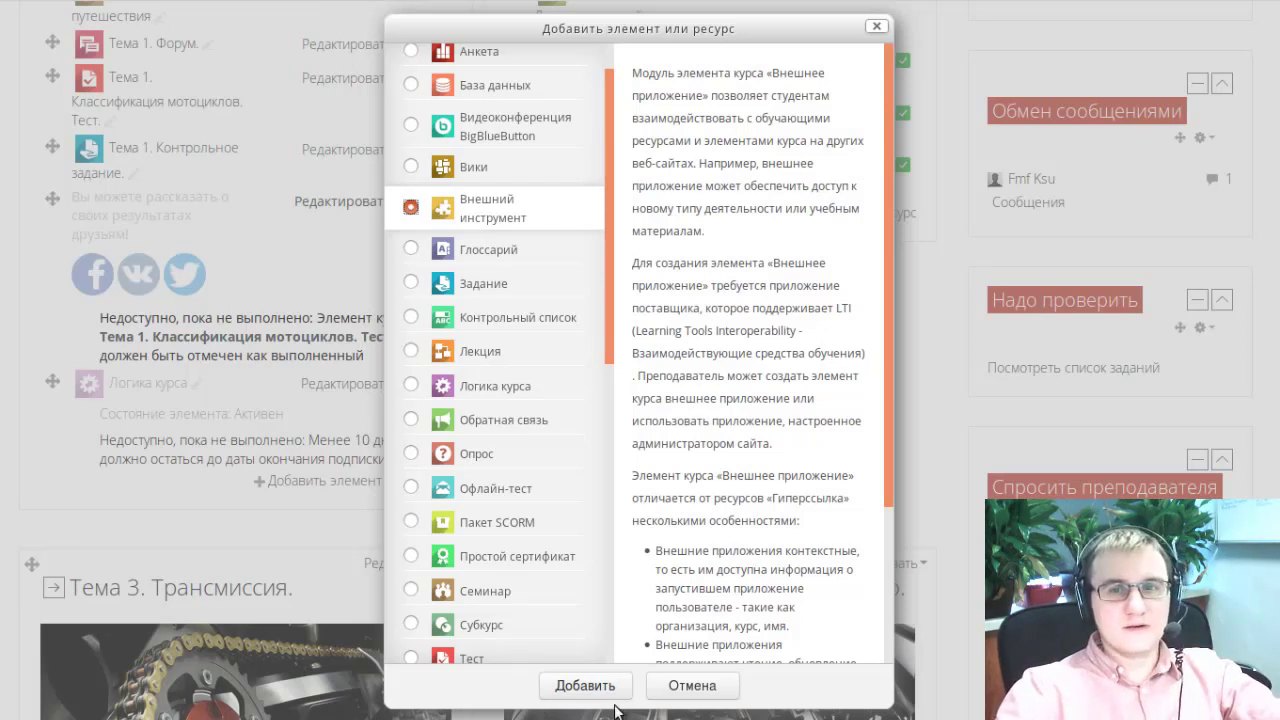
pyautogui.scroll(-3, 563, 548)
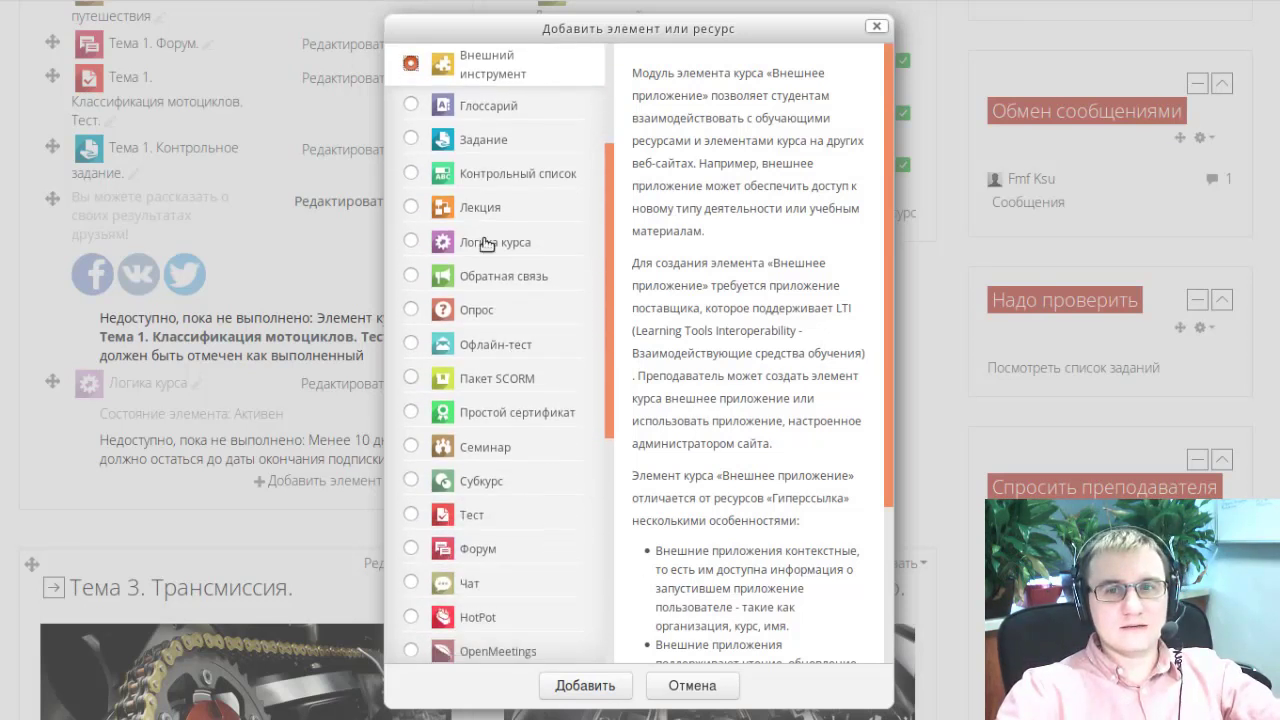
pyautogui.click(413, 106)
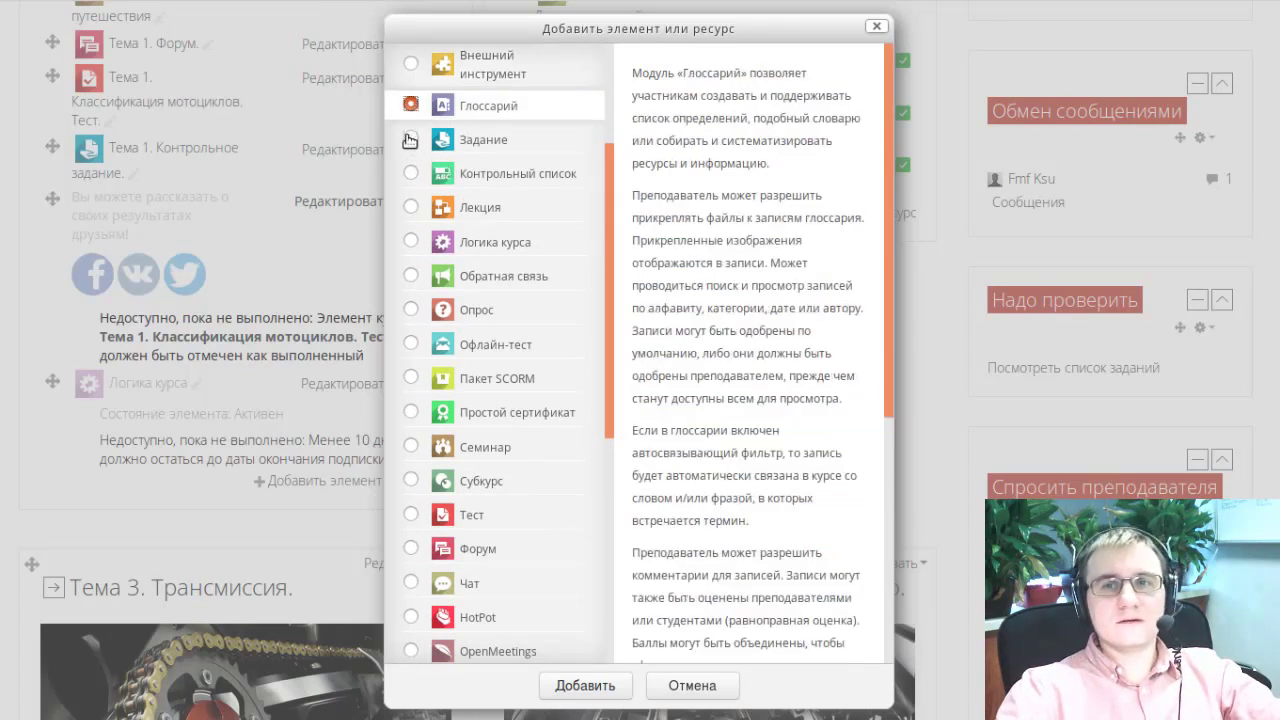
# Step: Read the descriptions of the Задание, Контрольный список, Лекция and Логика курса activity types
pyautogui.click(410, 140)
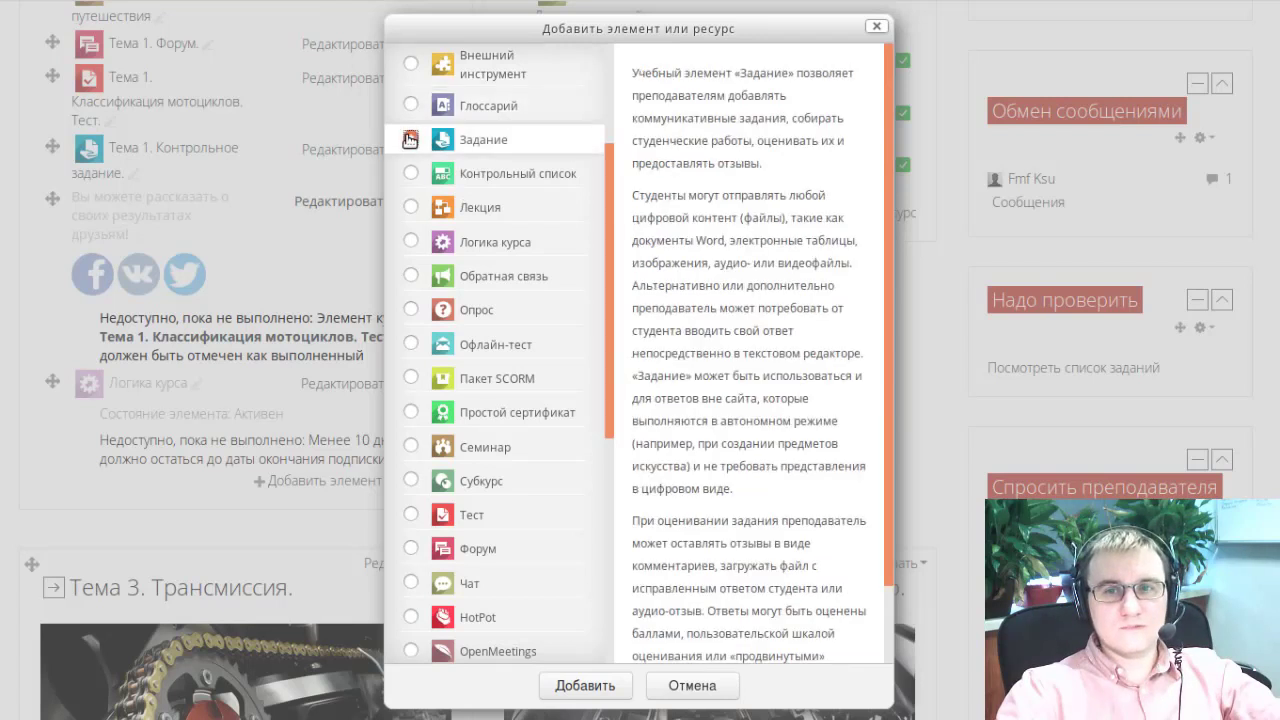
pyautogui.click(411, 173)
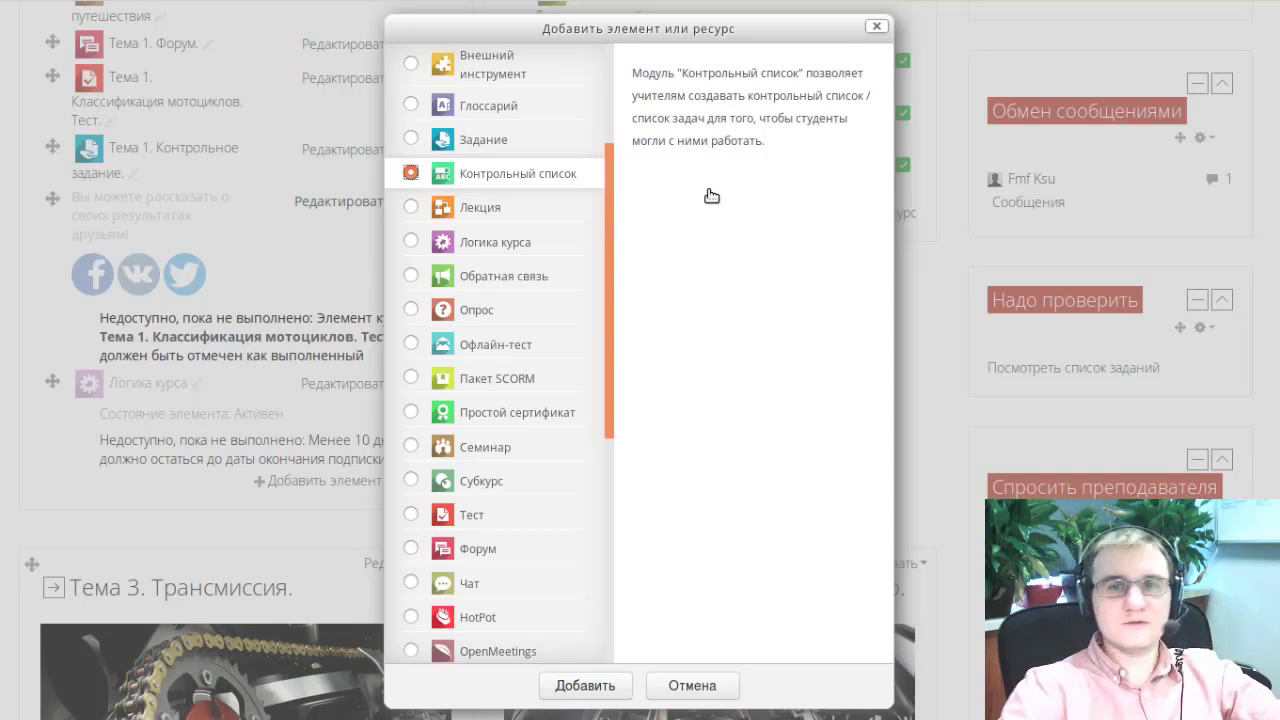
pyautogui.scroll(-3, 465, 340)
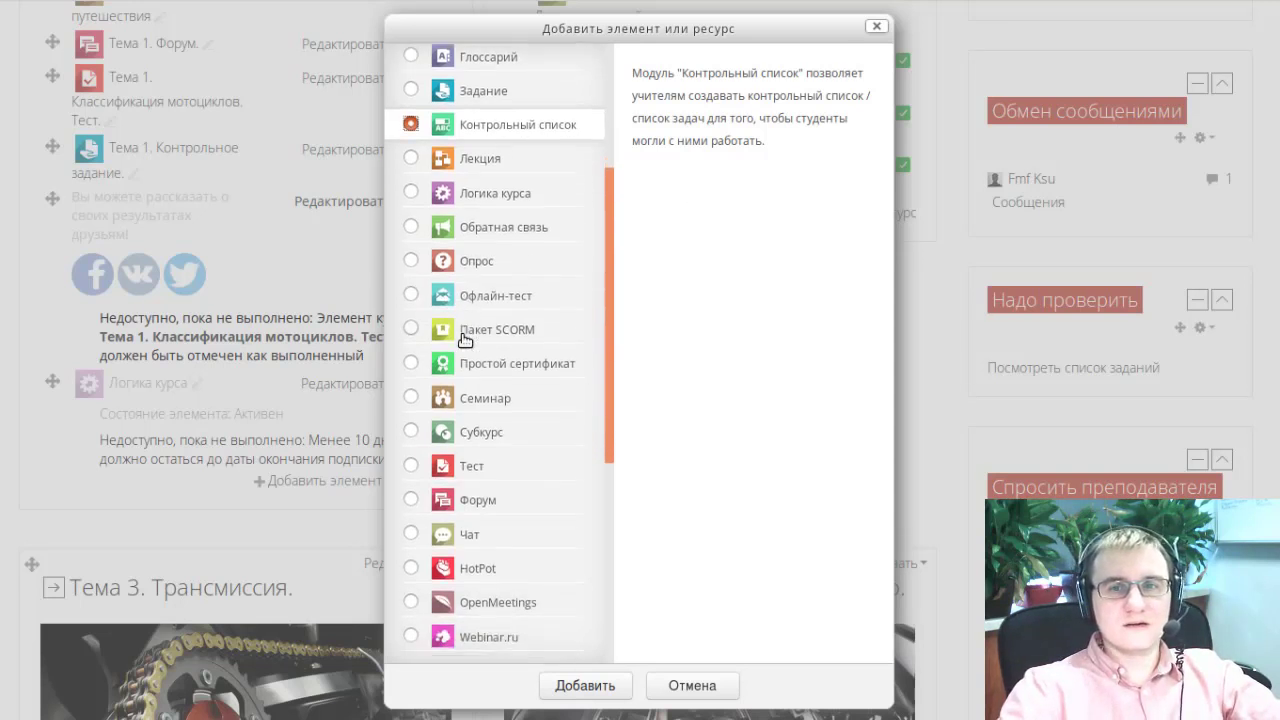
pyautogui.click(408, 110)
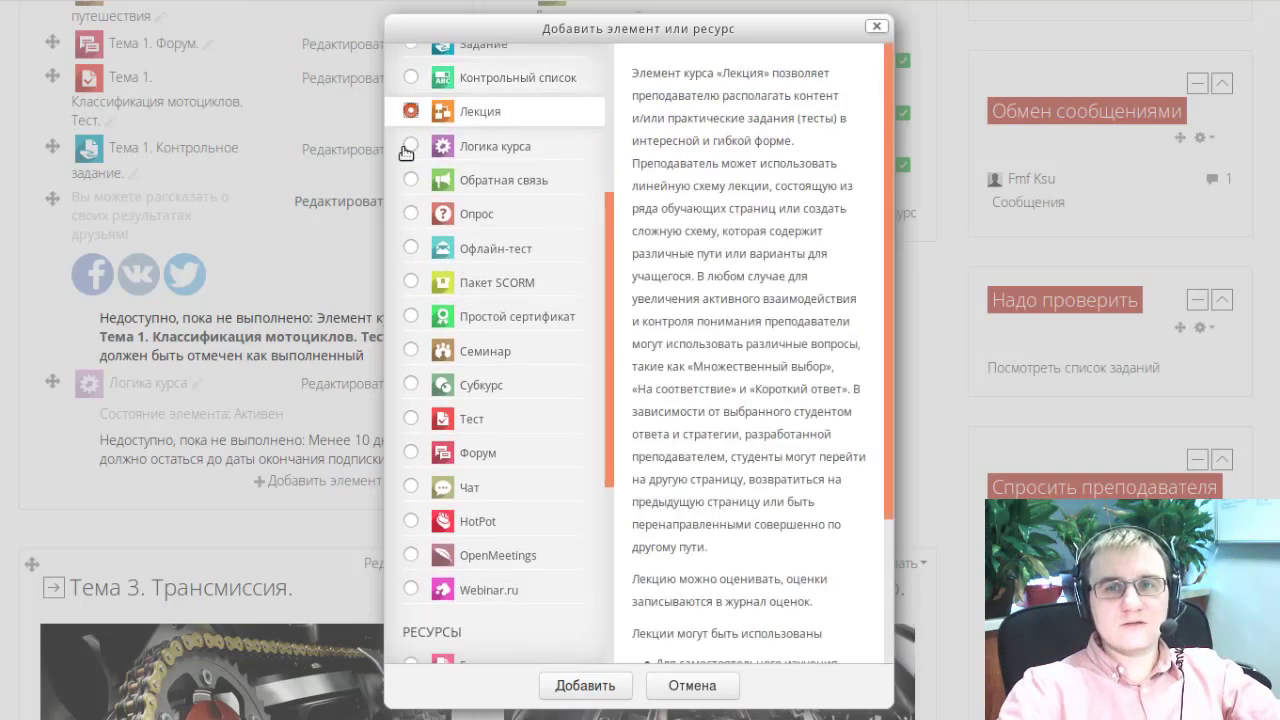
pyautogui.click(410, 145)
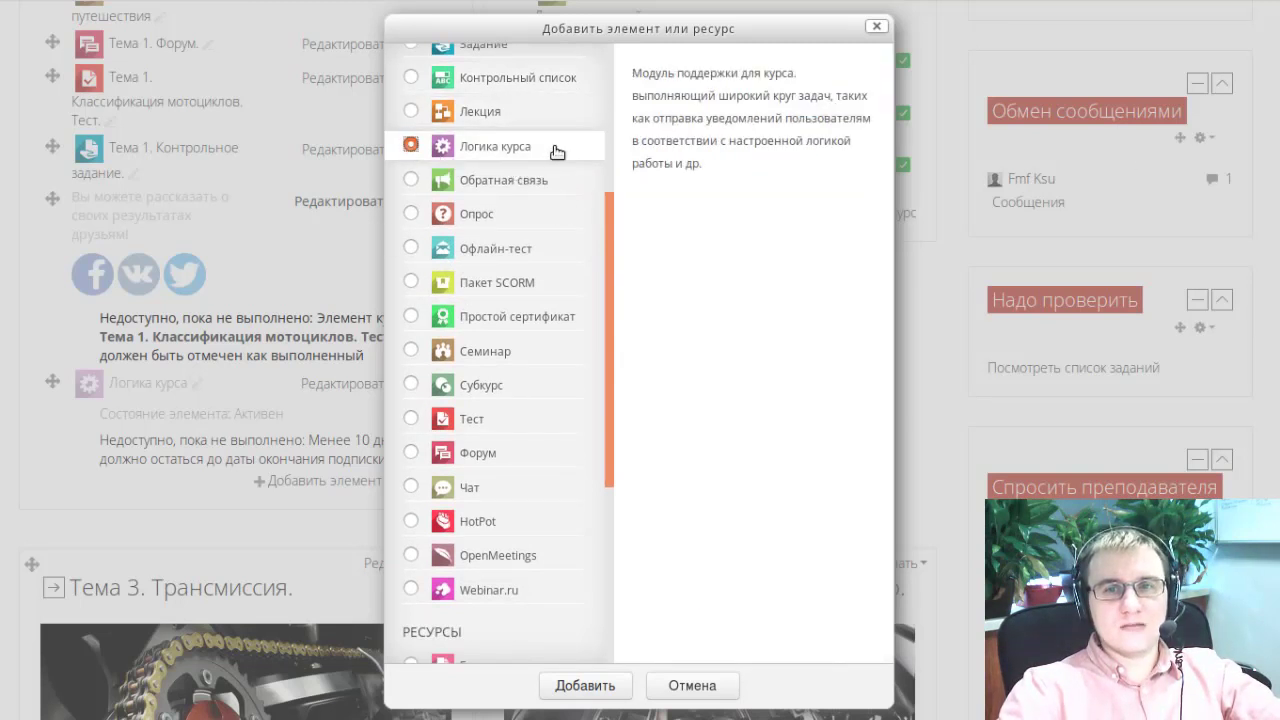
# Step: Read the descriptions of the Обратная связь, Опрос, Офлайн-тест and Пакет SCORM activity types
pyautogui.scroll(-1, 515, 160)
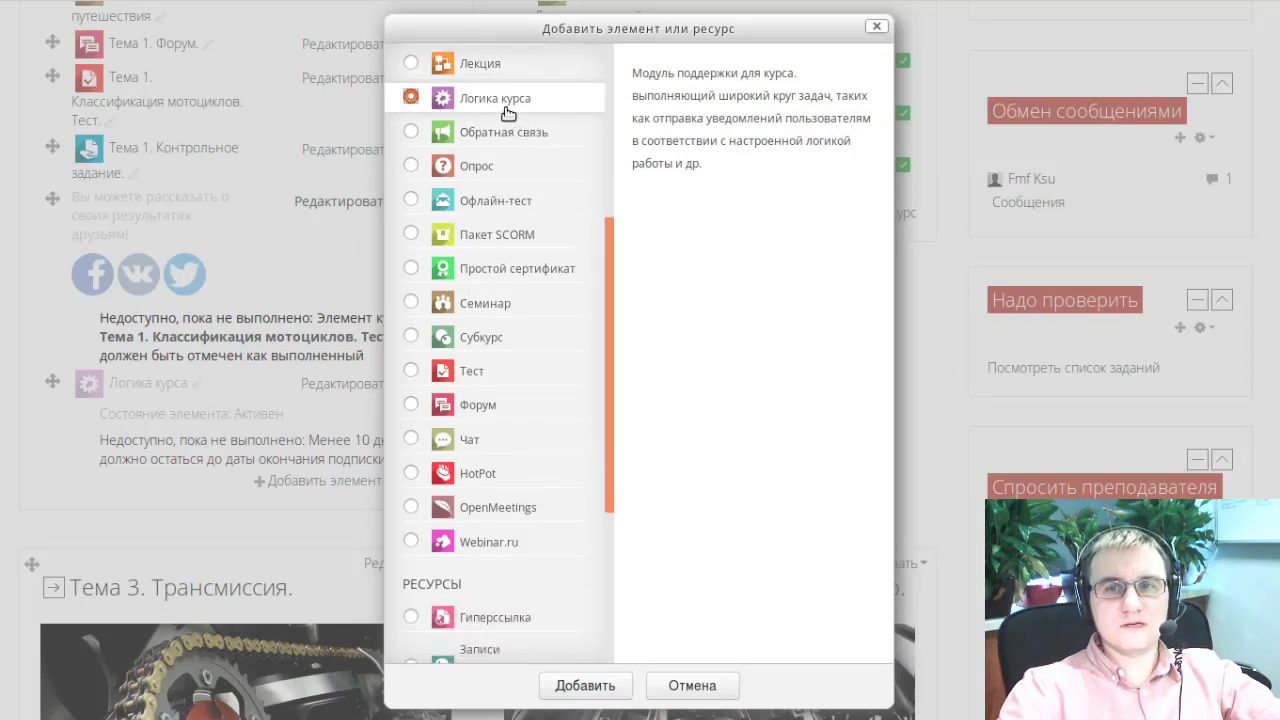
pyautogui.click(411, 131)
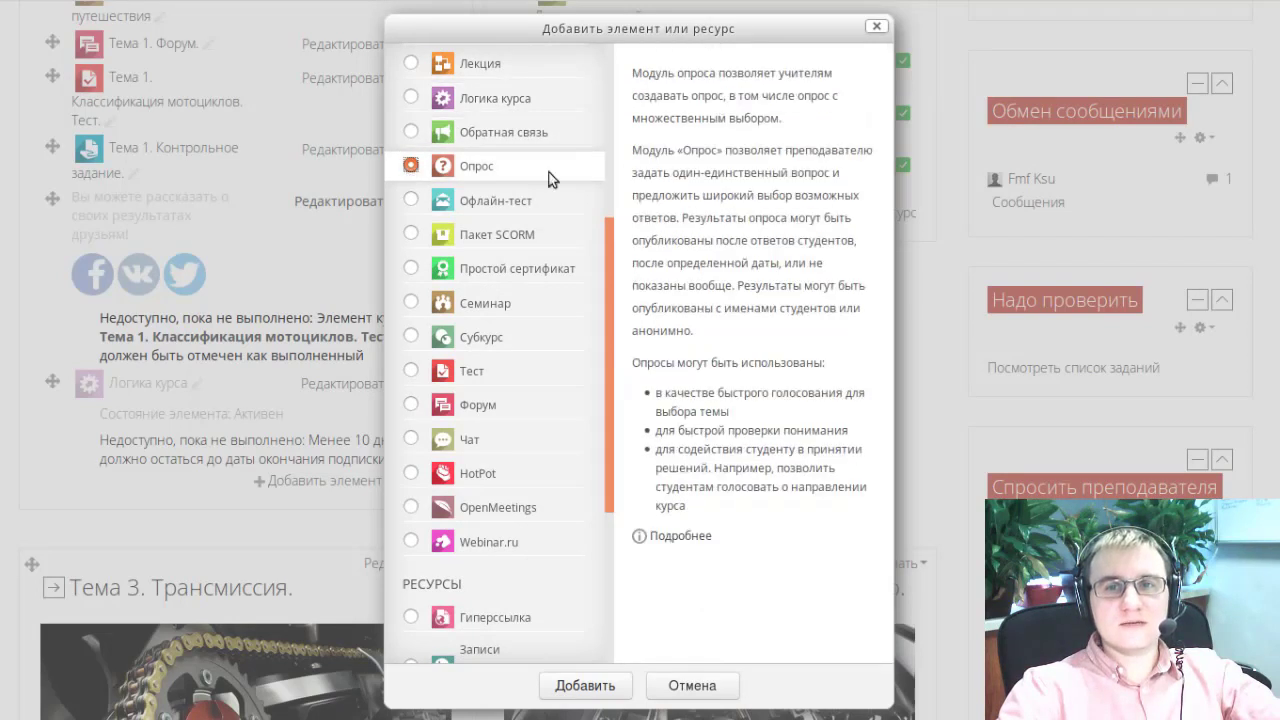
pyautogui.click(411, 166)
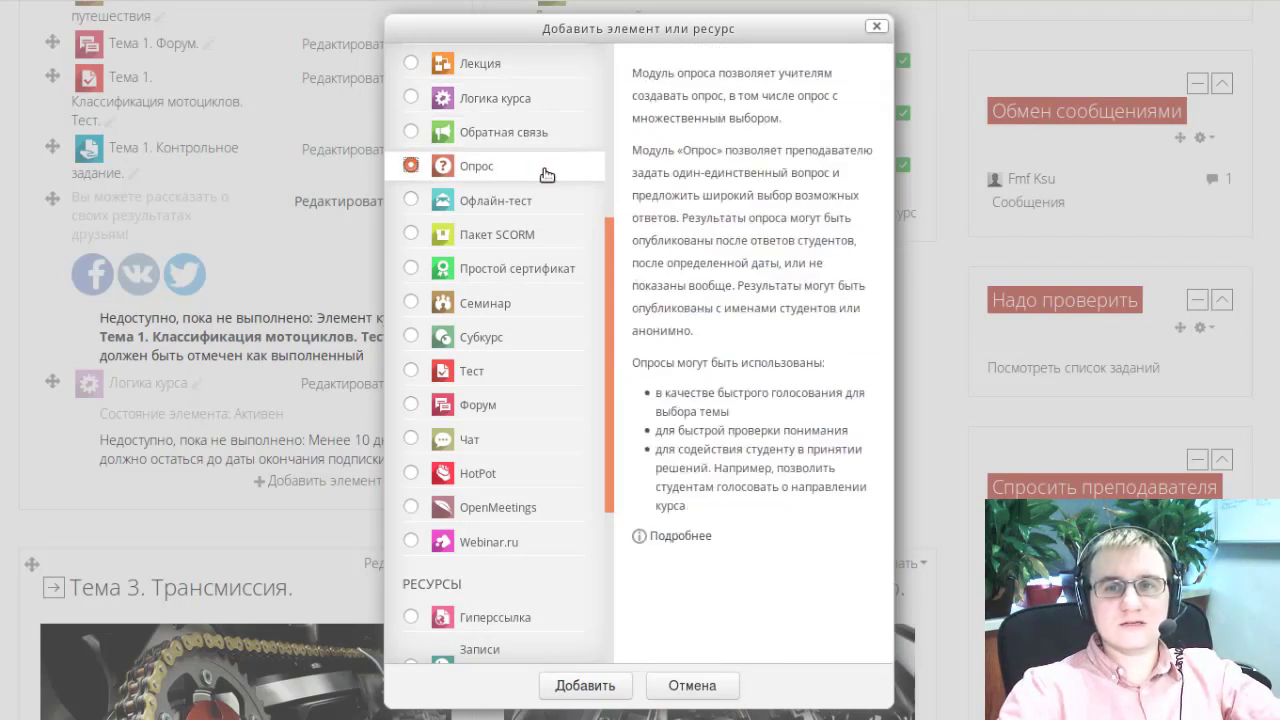
pyautogui.click(411, 199)
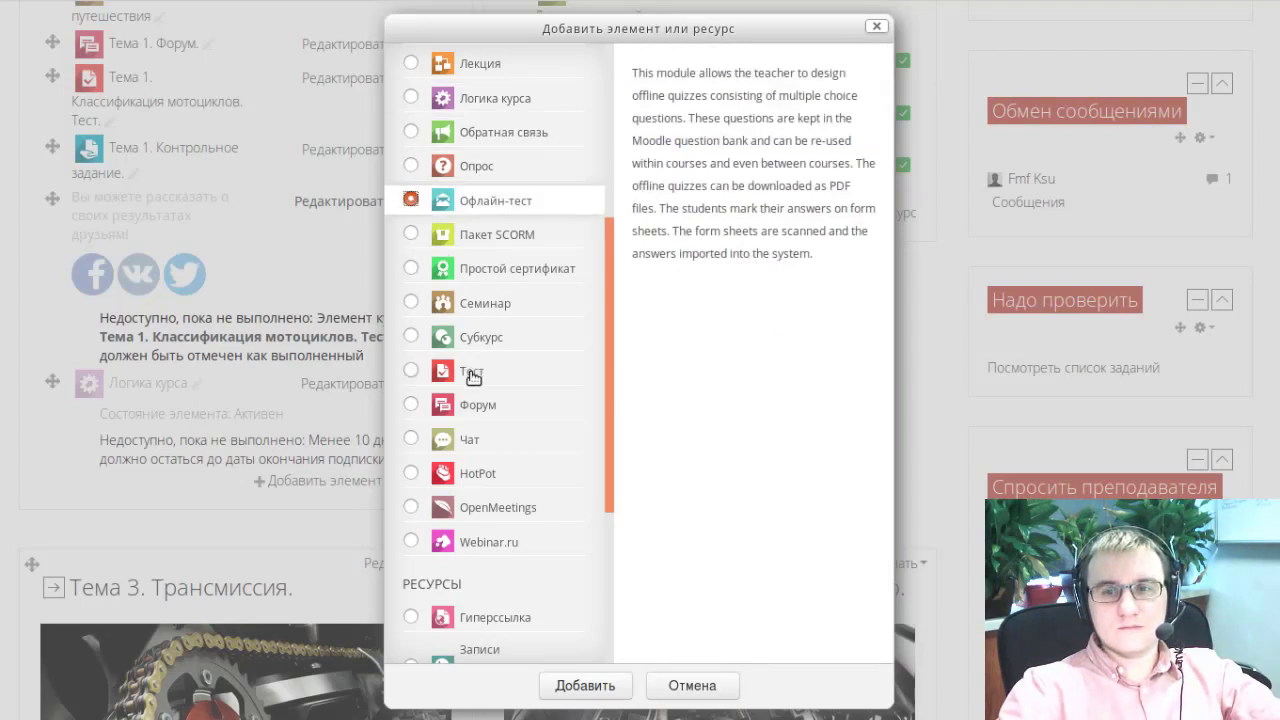
pyautogui.click(411, 234)
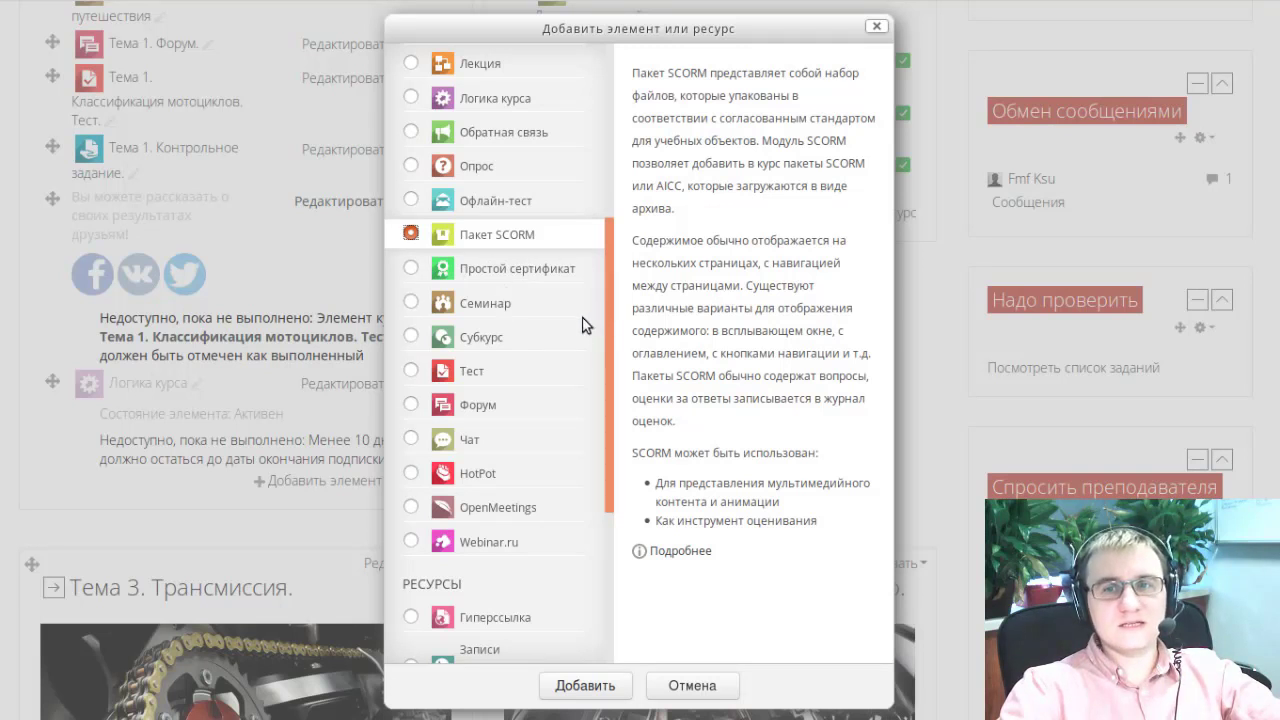
# Step: Read the descriptions of Простой сертификат, Семинар and Субкурс, and close the activity chooser without adding anything
pyautogui.scroll(-2, 585, 325)
pyautogui.click(517, 172)
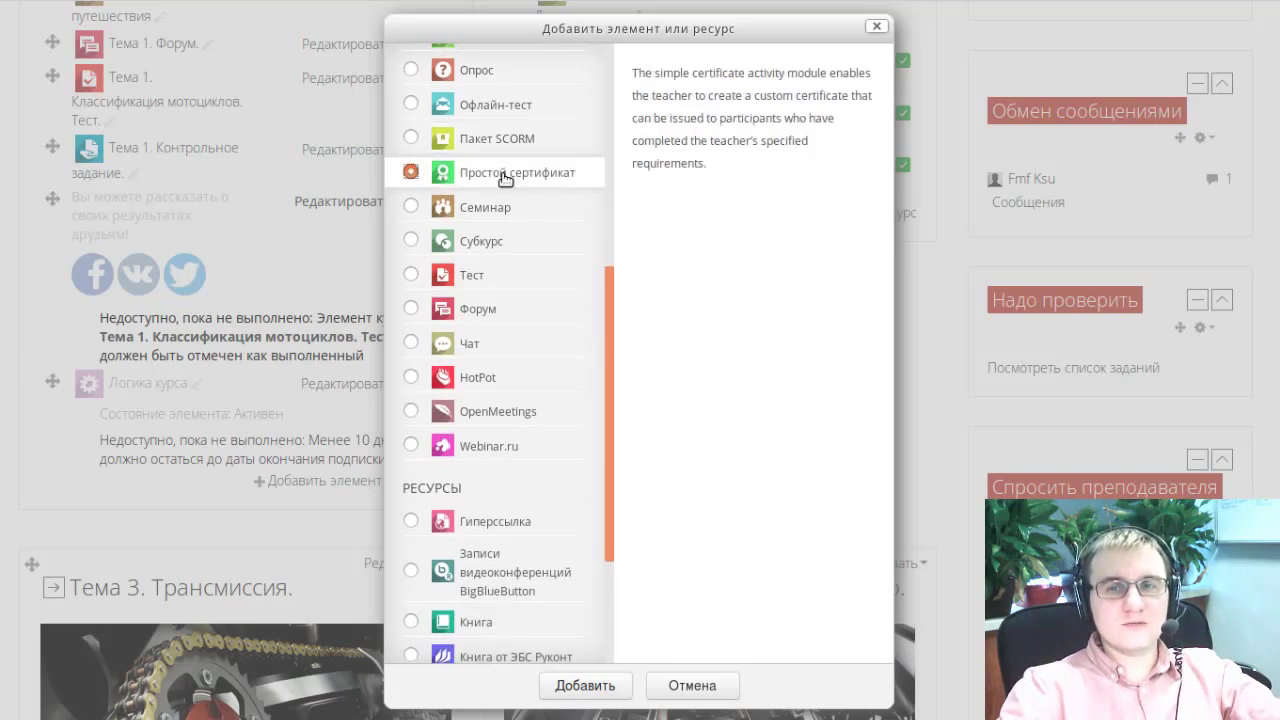
pyautogui.click(410, 207)
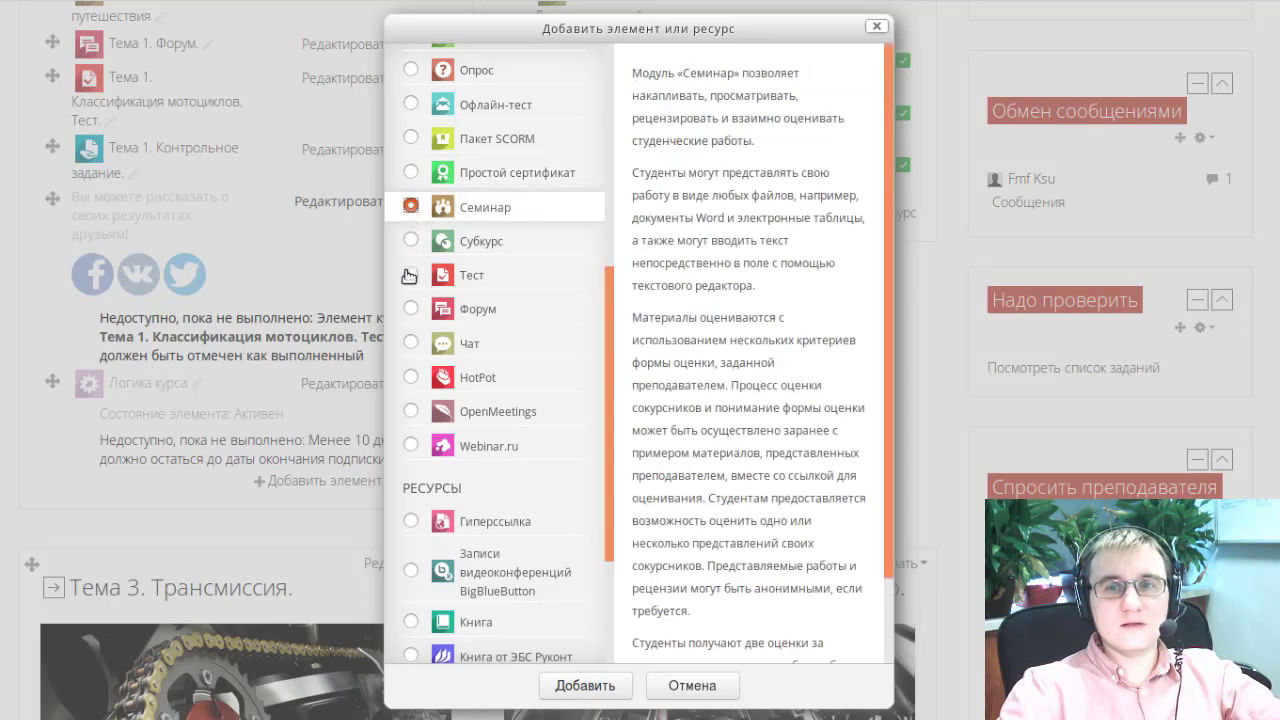
pyautogui.click(410, 240)
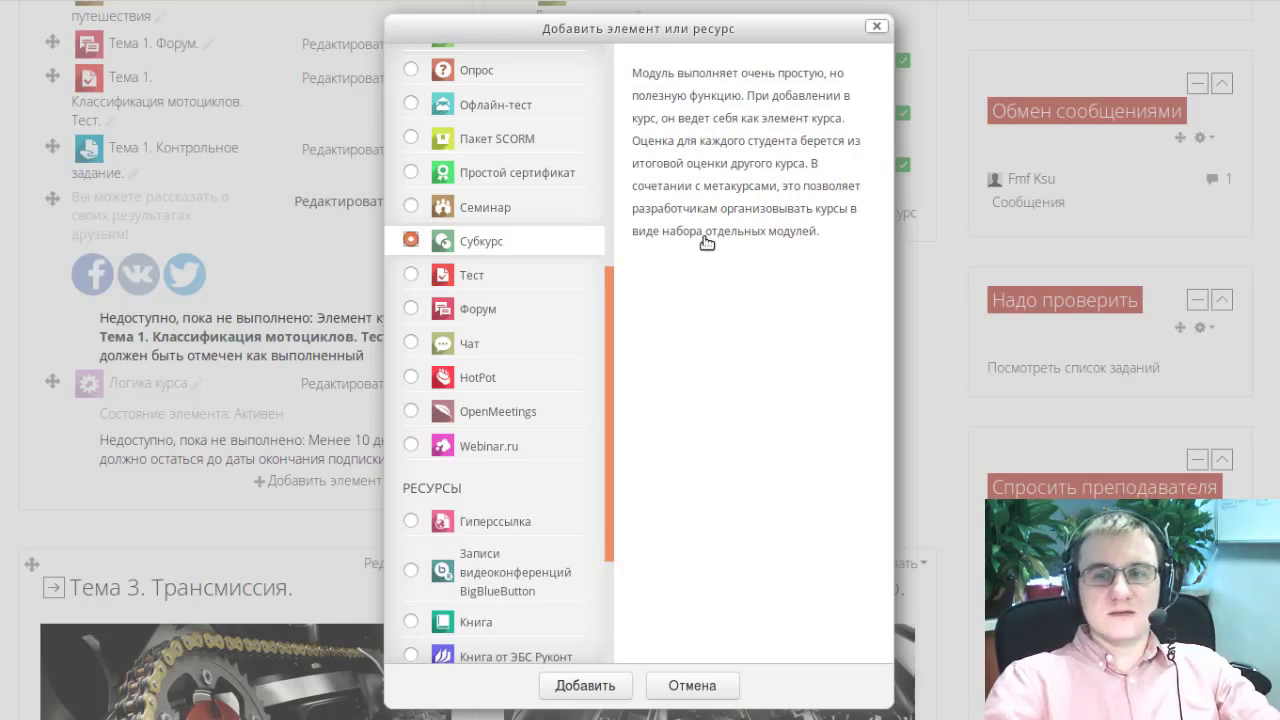
pyautogui.click(734, 685)
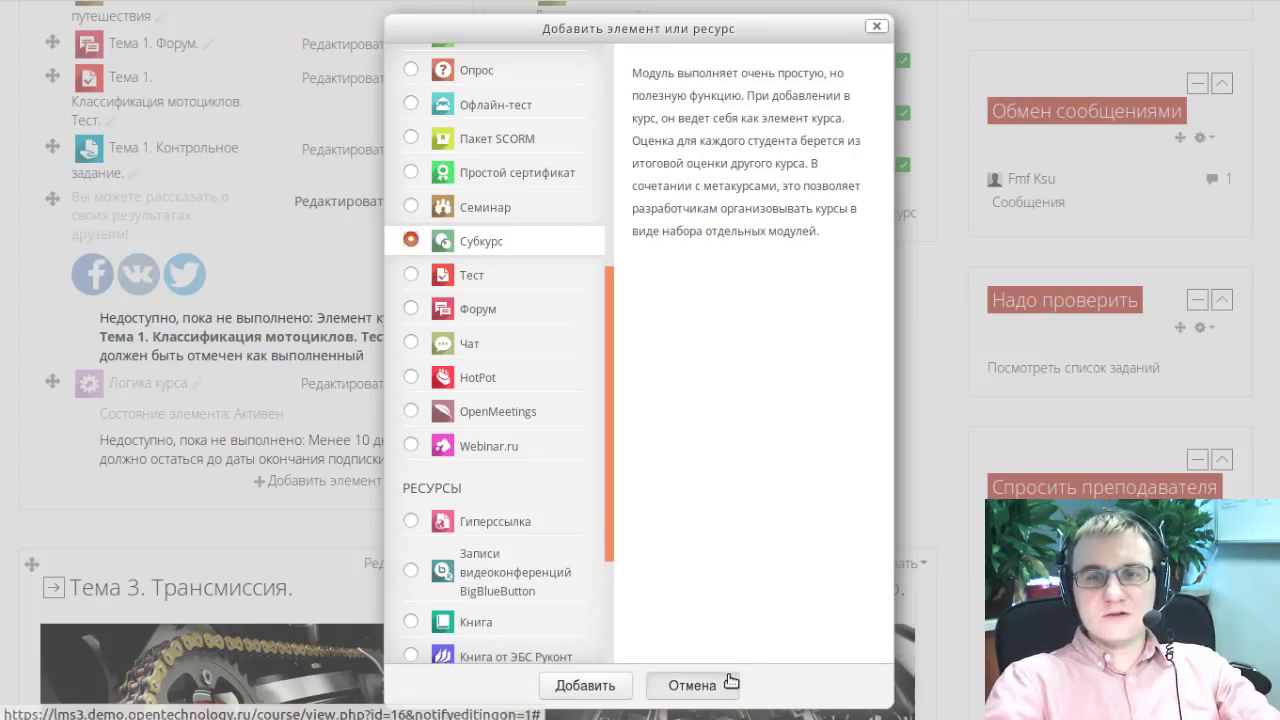
# Step: Look over the activities in Тема 1 and Тема 2 and open the course's Оценки page
pyautogui.scroll(10, 806, 468)
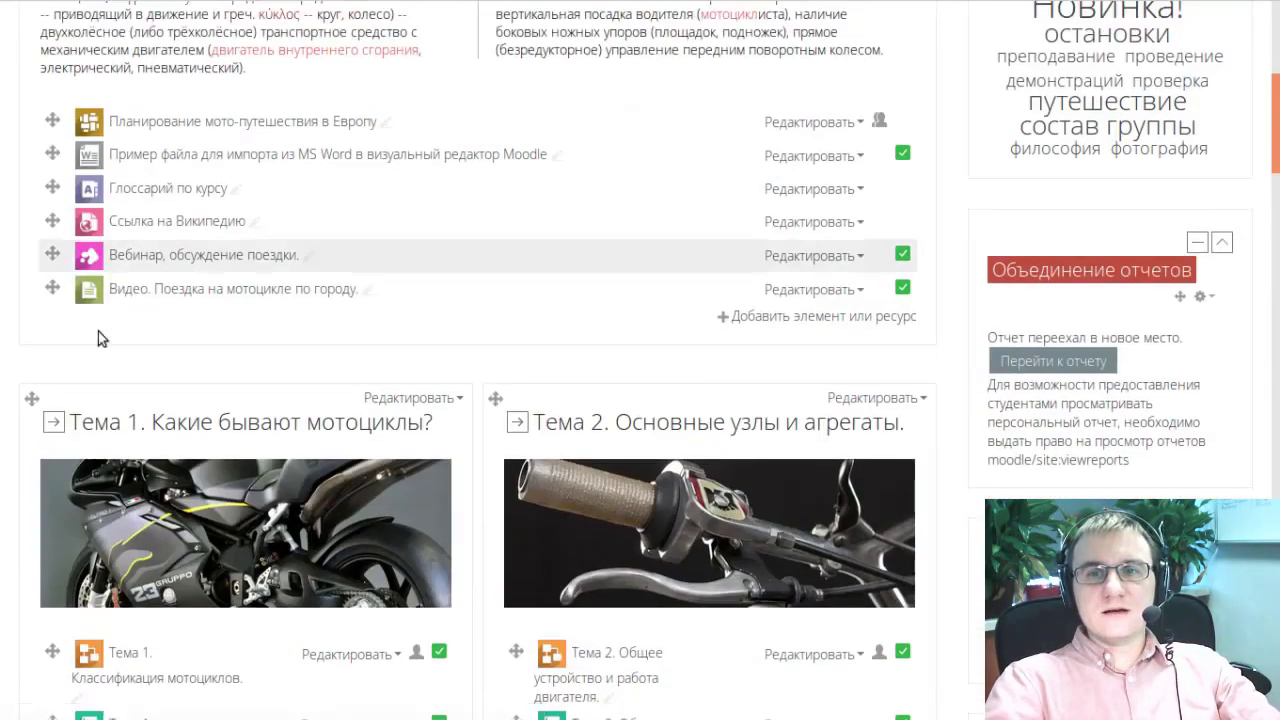
pyautogui.scroll(-3, 225, 494)
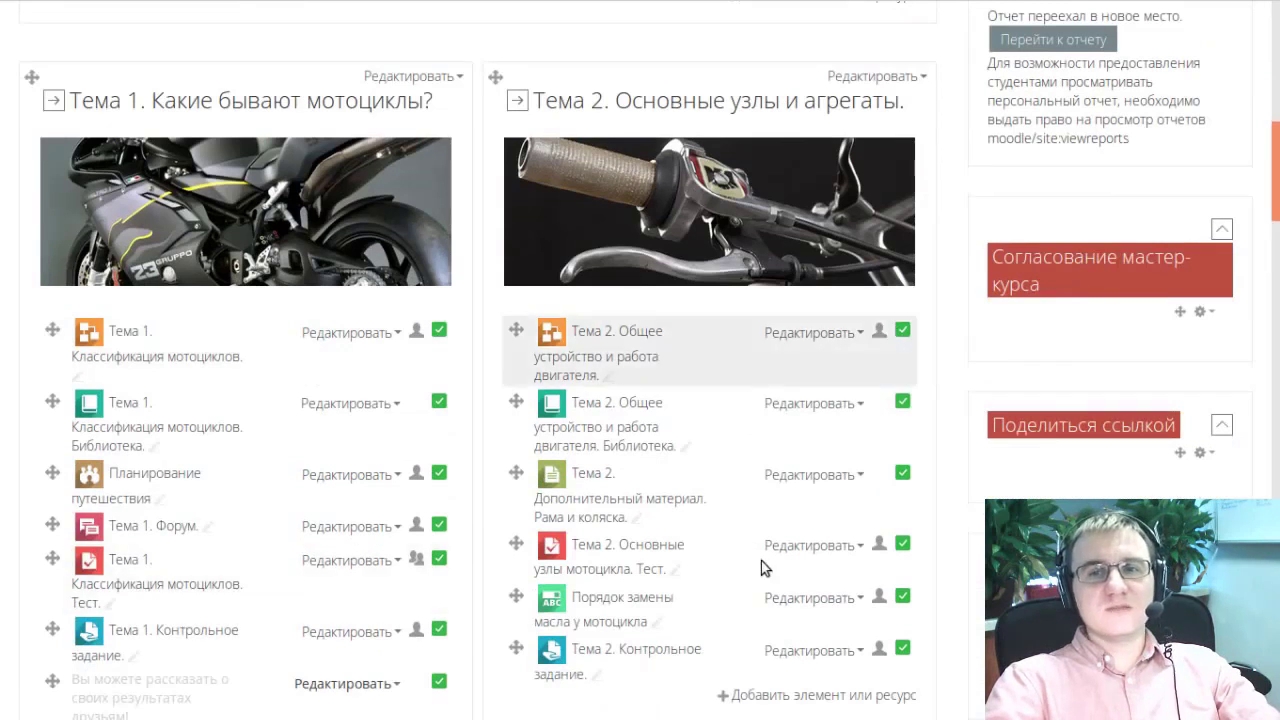
pyautogui.scroll(-3, 760, 569)
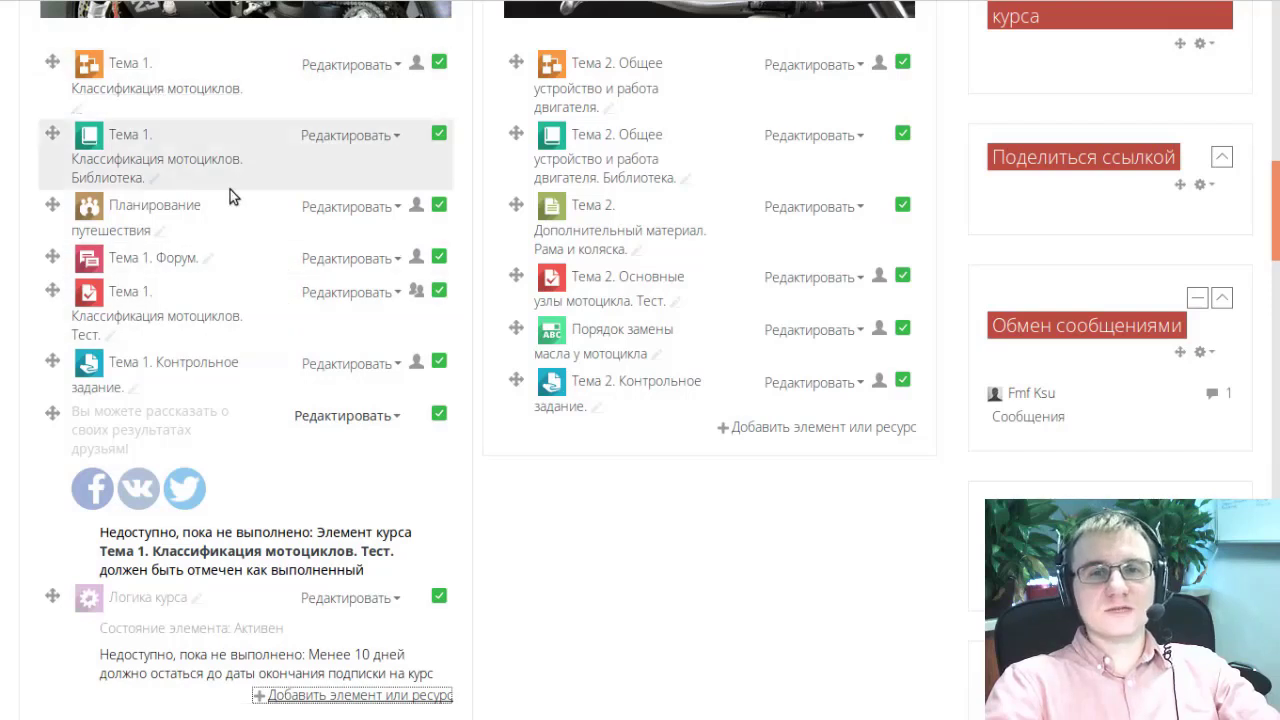
pyautogui.scroll(1, 206, 189)
pyautogui.scroll(10, 686, 344)
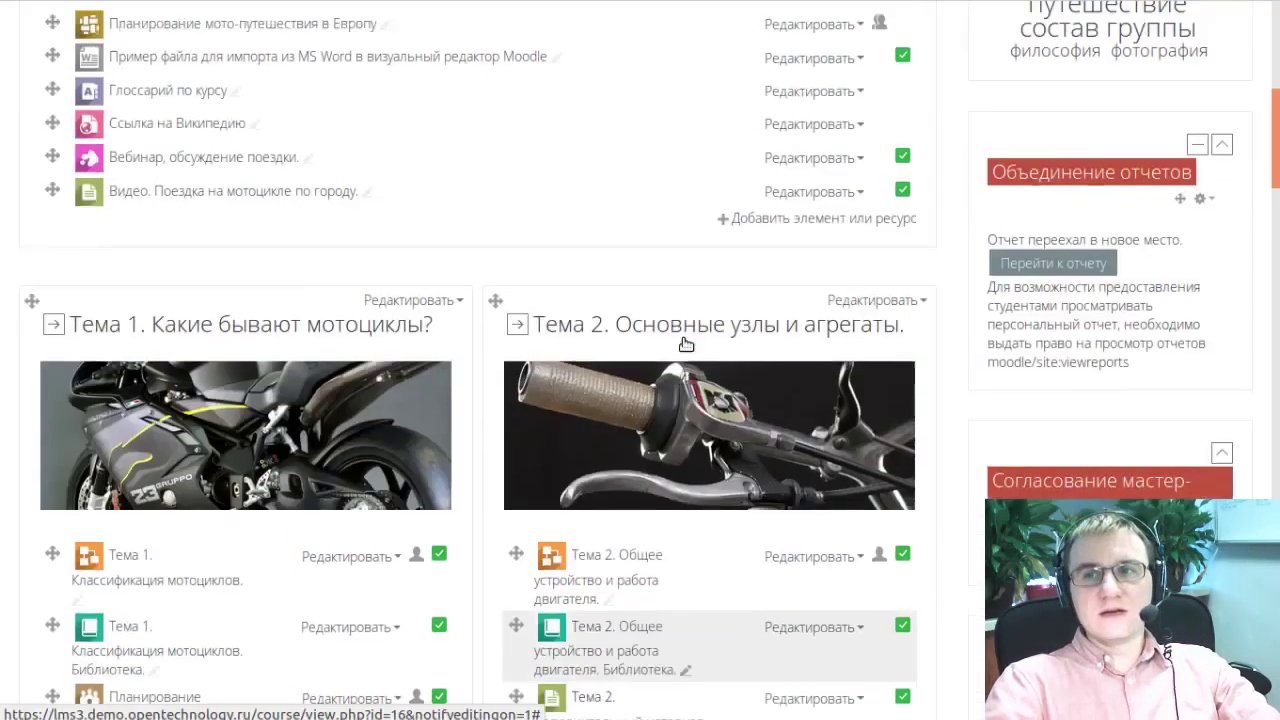
pyautogui.moveTo(786, 96)
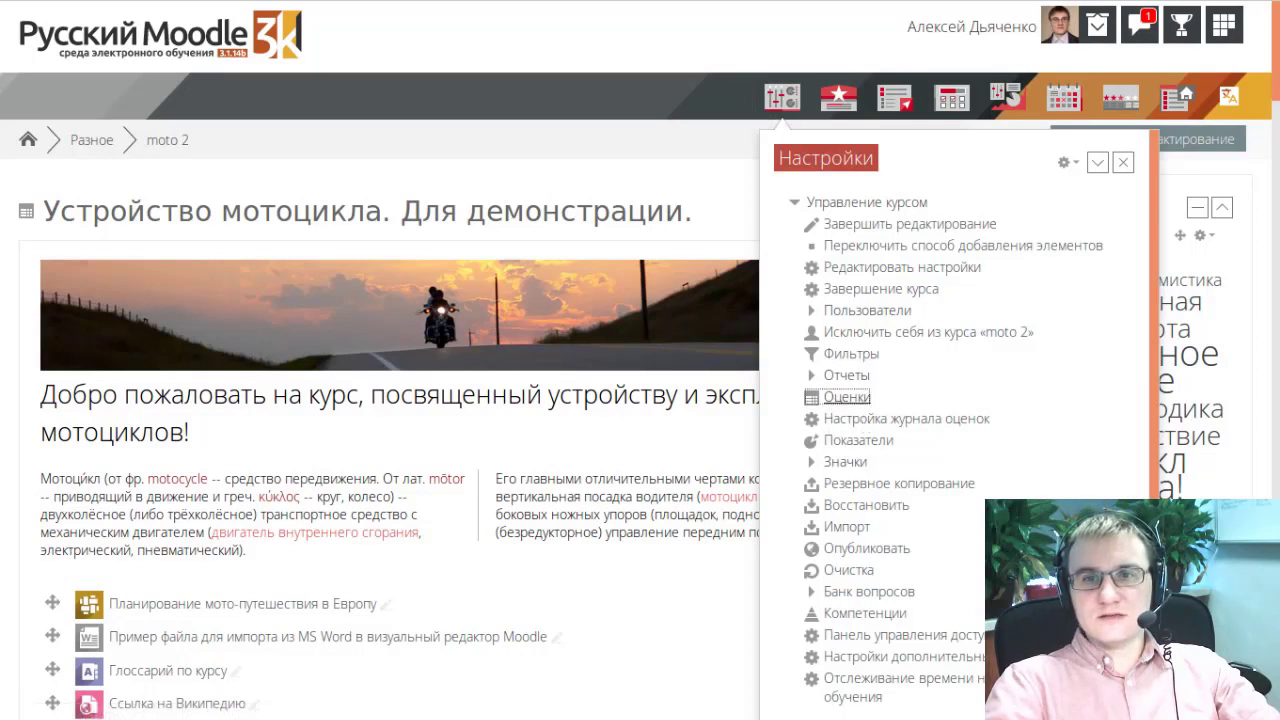
pyautogui.click(846, 397)
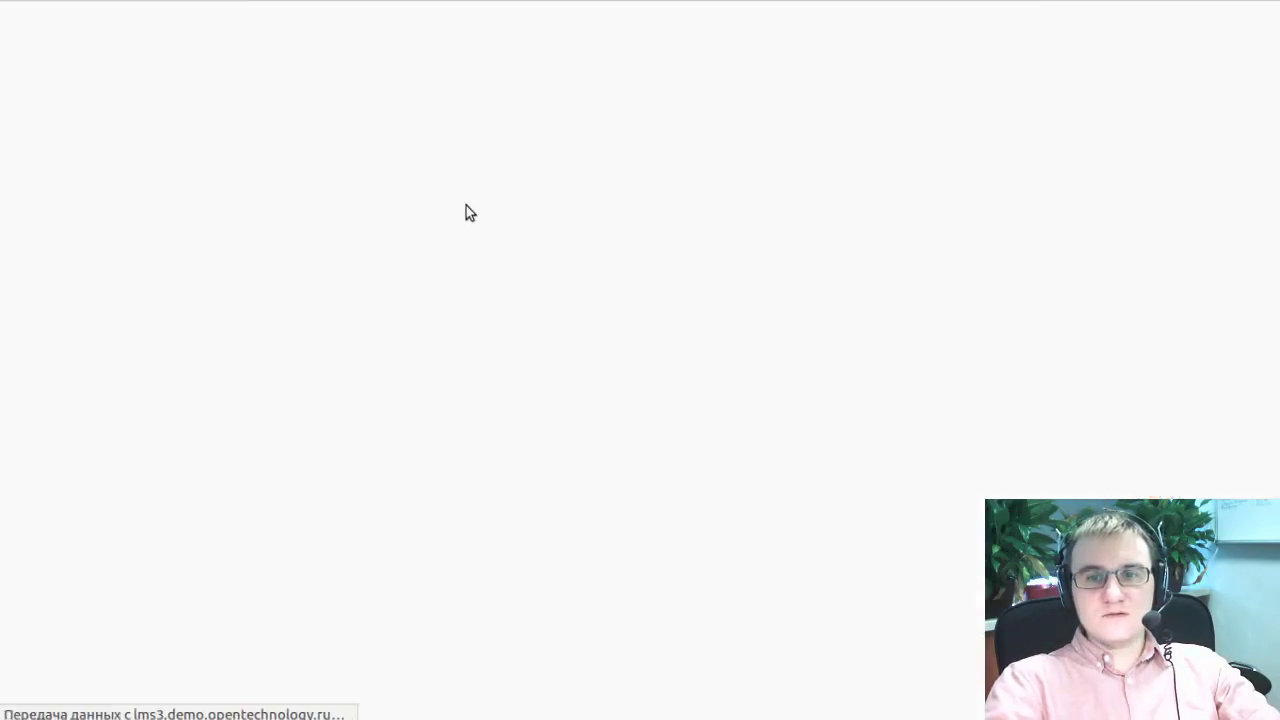
# Step: Examine the participants' grades across the activity columns of the grade report
pyautogui.scroll(-5, 762, 205)
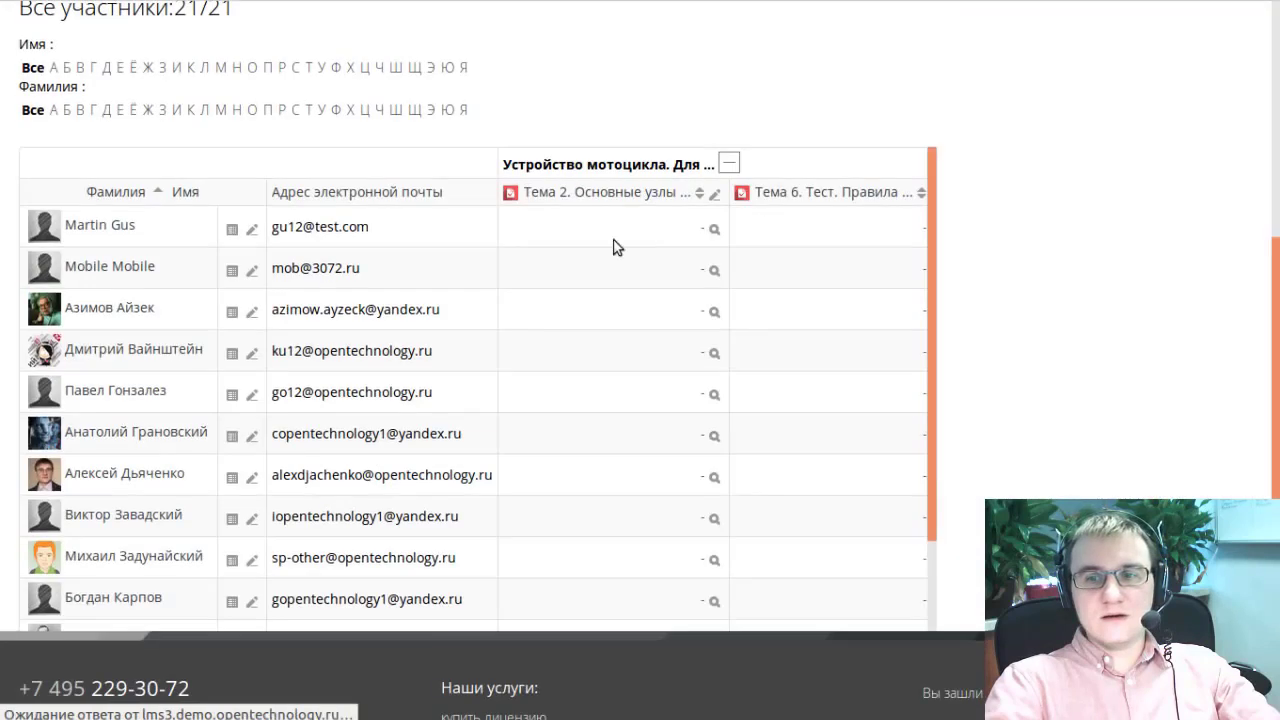
pyautogui.click(665, 192)
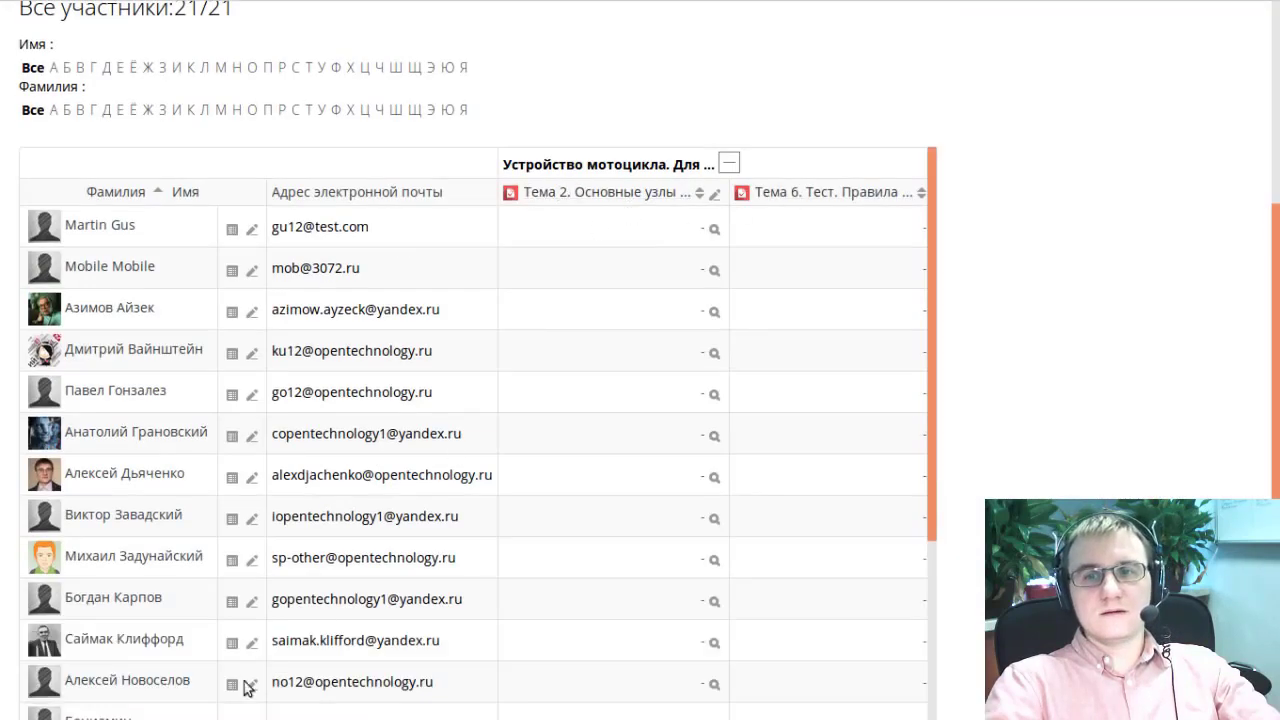
pyautogui.moveTo(933, 302); pyautogui.dragTo(928, 213)
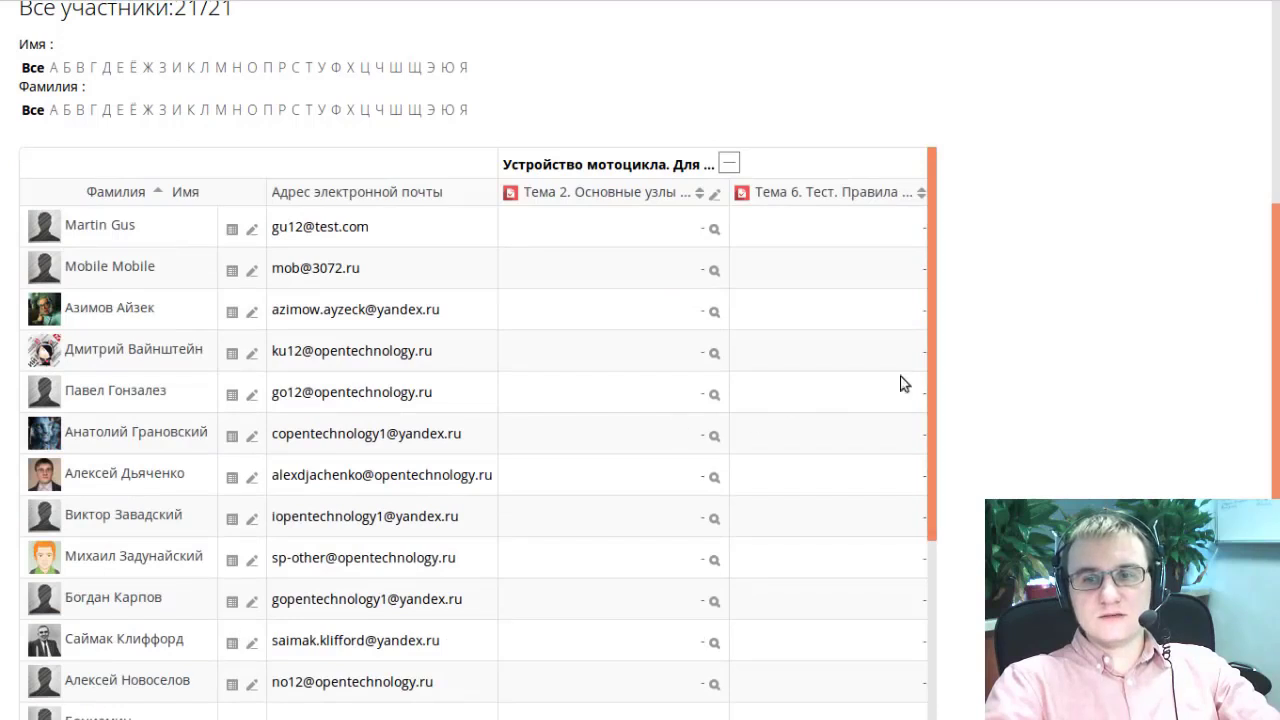
pyautogui.scroll(-2, 903, 380)
pyautogui.moveTo(52, 592); pyautogui.dragTo(108, 591)
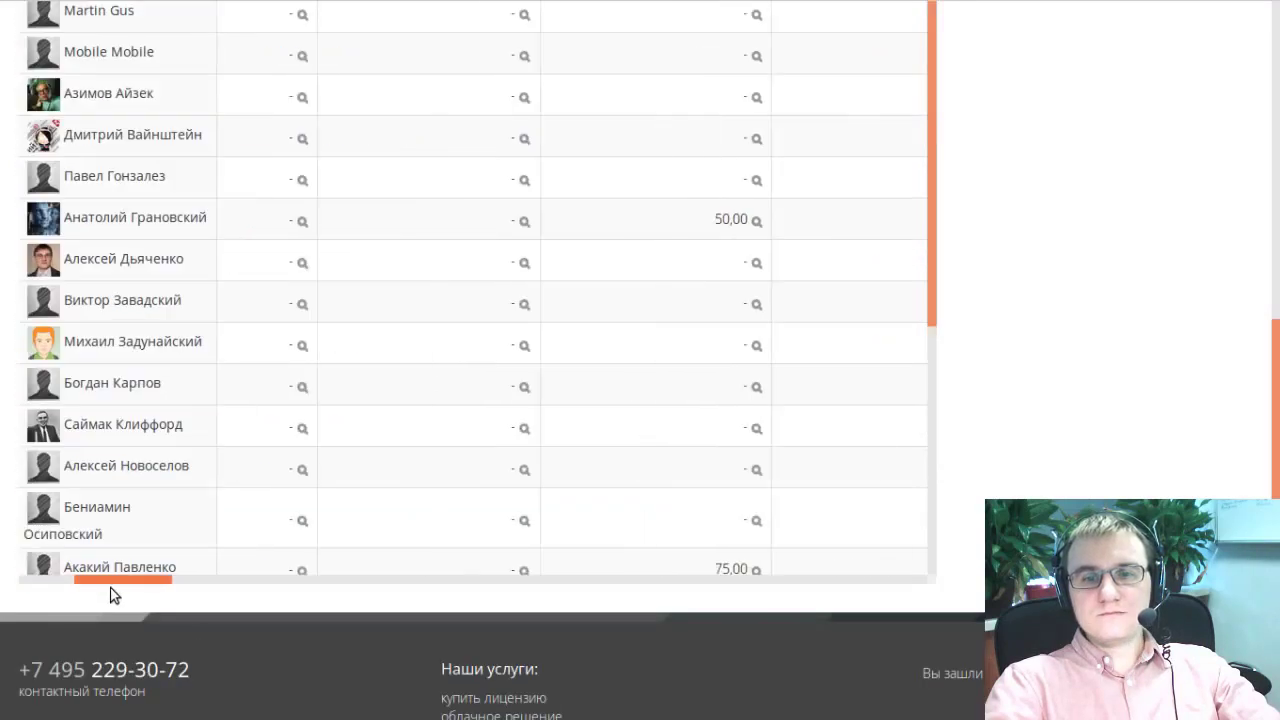
pyautogui.scroll(5, 446, 378)
pyautogui.scroll(-2, 441, 401)
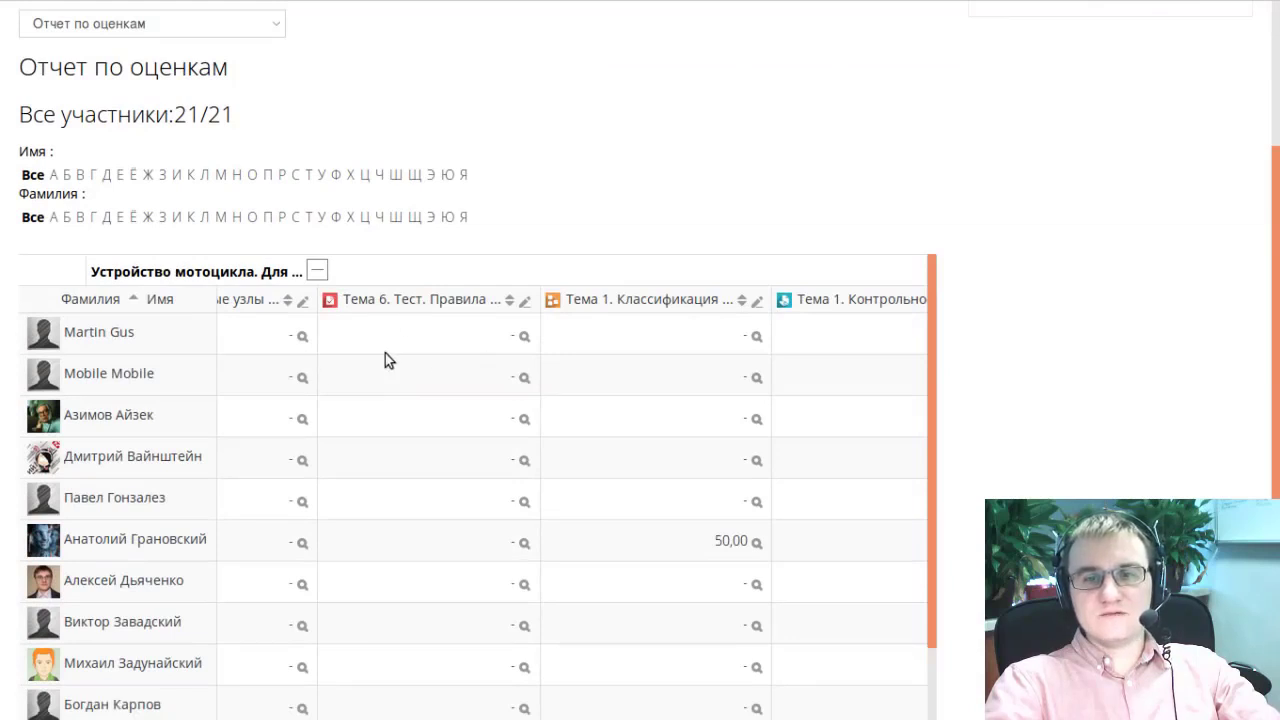
# Step: Return to the course page and open the chooser for adding an activity or resource to Тема 1
pyautogui.hotkey('alt', 'Left')
pyautogui.scroll(-3, 679, 323)
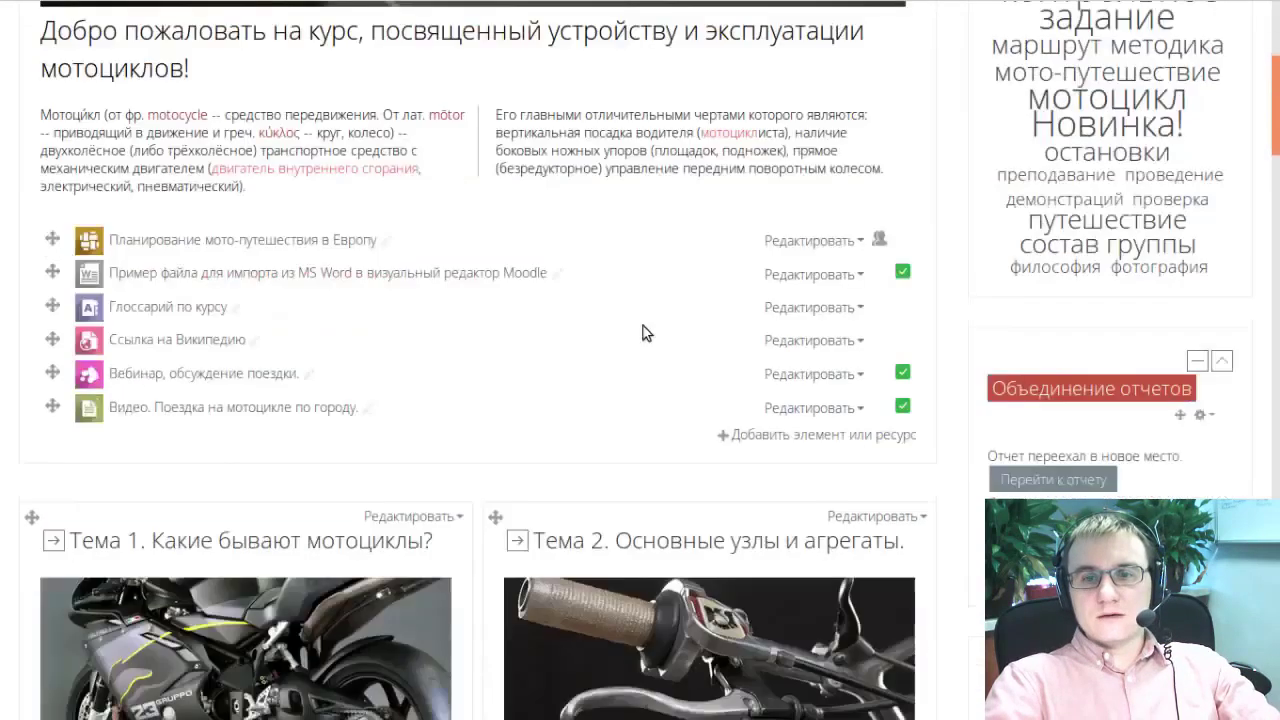
pyautogui.scroll(-8, 645, 333)
pyautogui.scroll(-3, 340, 369)
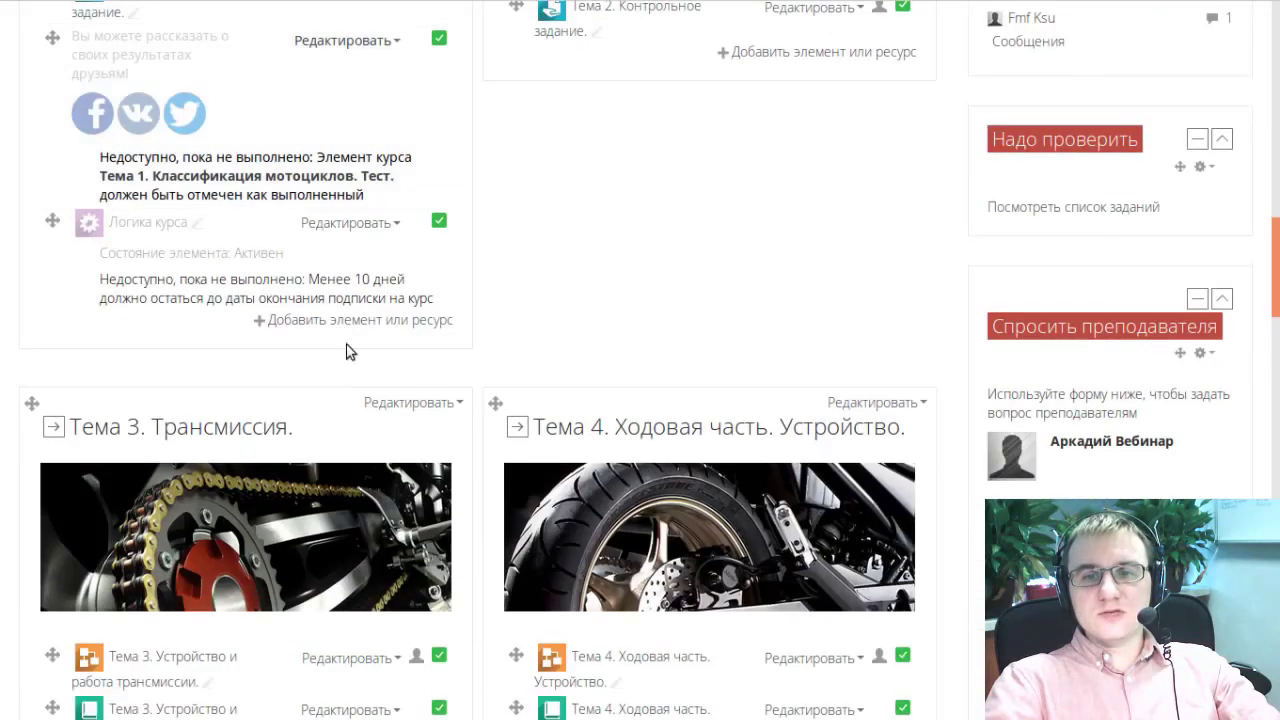
pyautogui.click(352, 321)
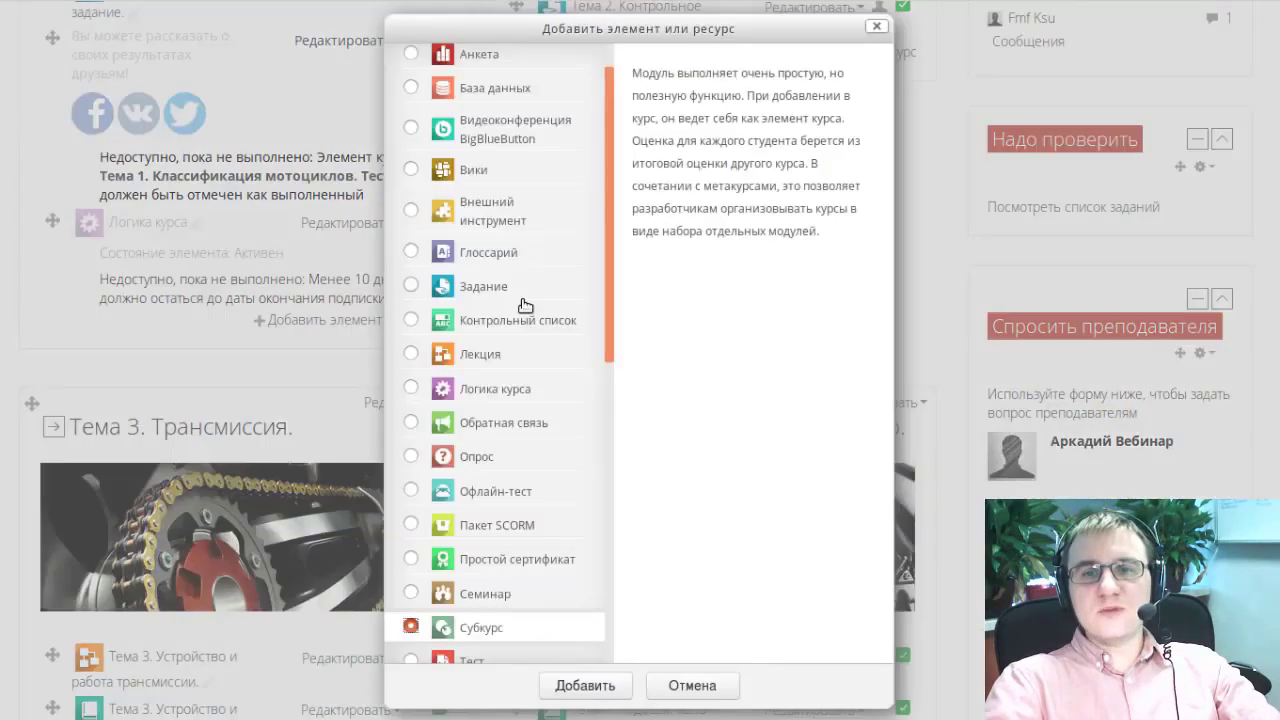
# Step: Read the descriptions of the Тест and Форум activity types, and close the chooser without adding anything
pyautogui.scroll(-5, 524, 305)
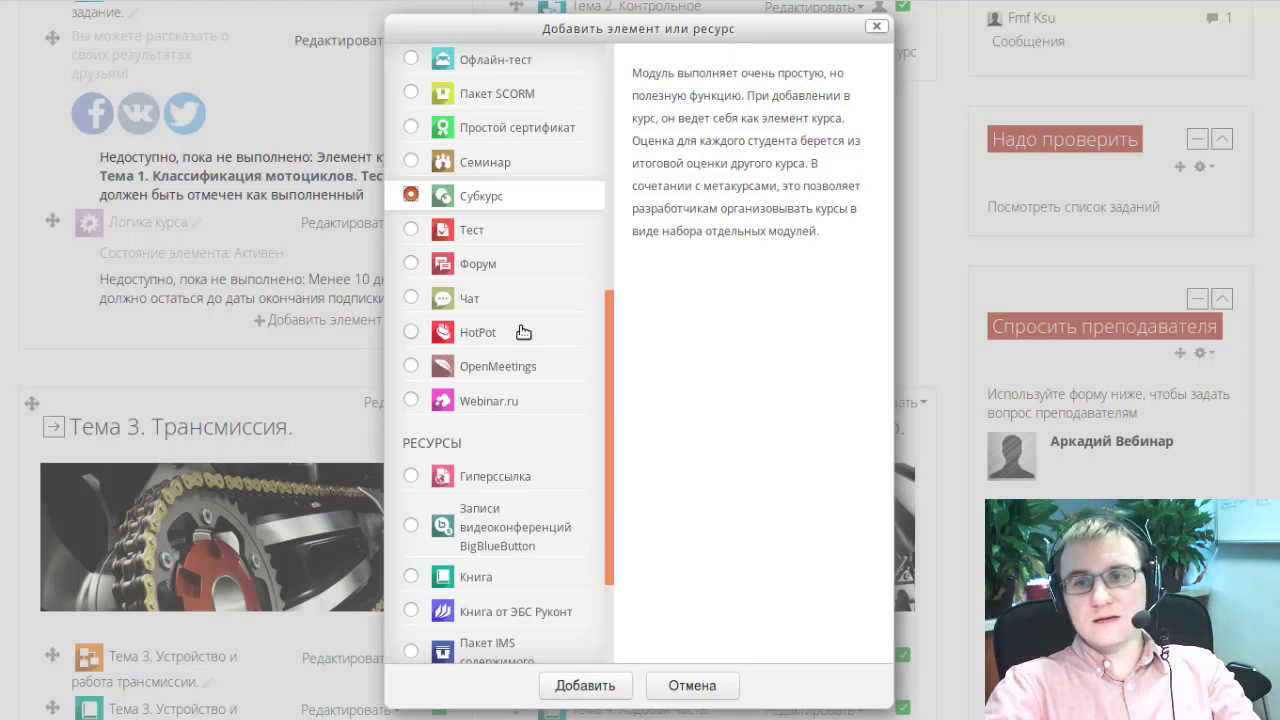
pyautogui.scroll(-2, 523, 332)
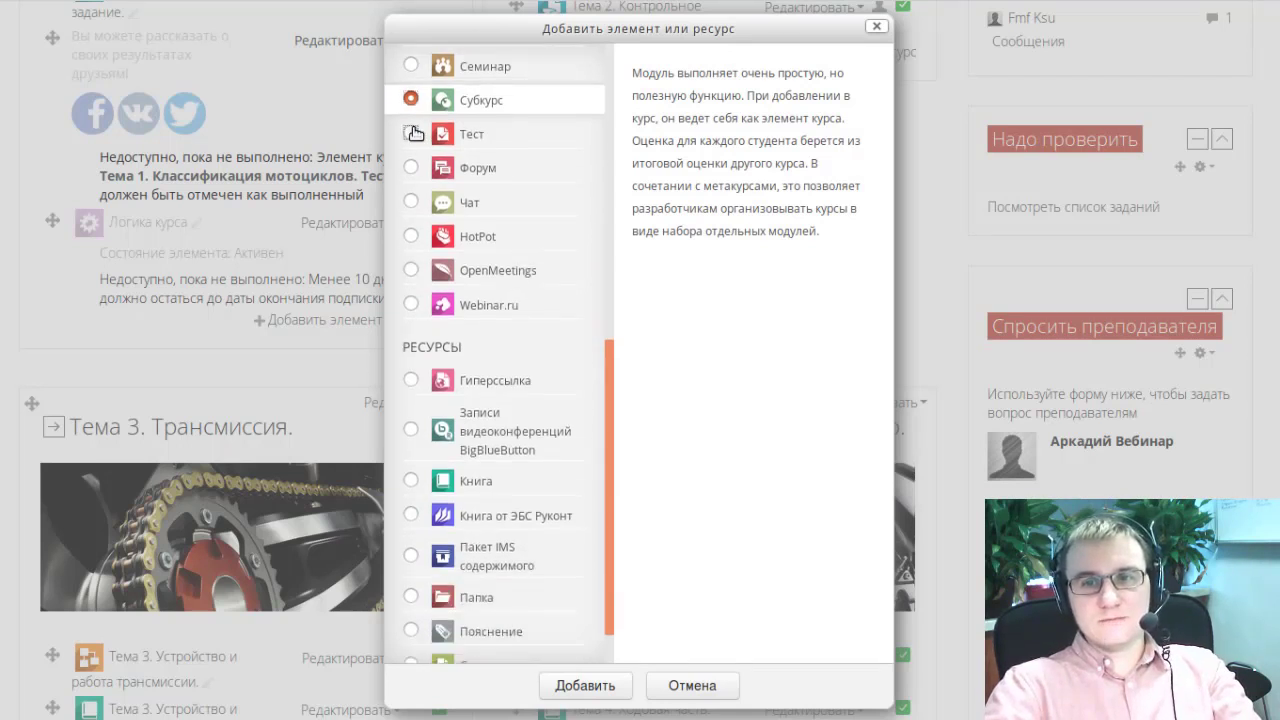
pyautogui.click(411, 133)
pyautogui.click(411, 167)
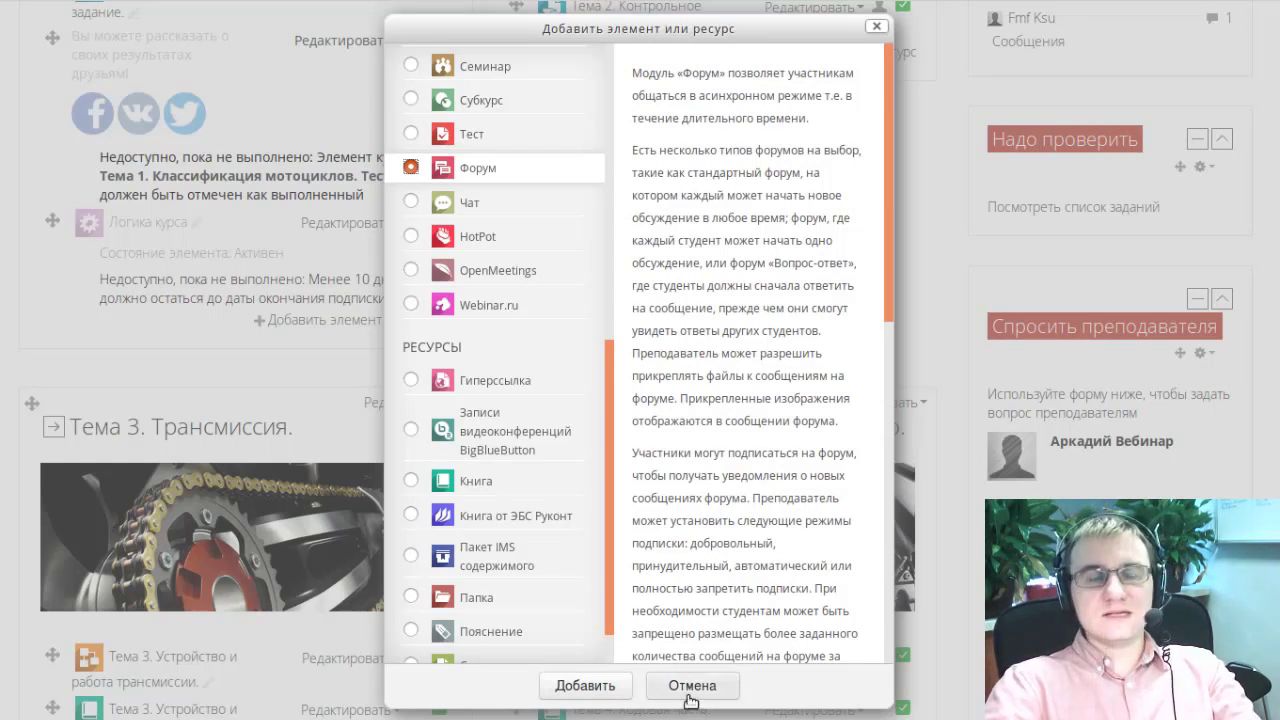
pyautogui.click(146, 234)
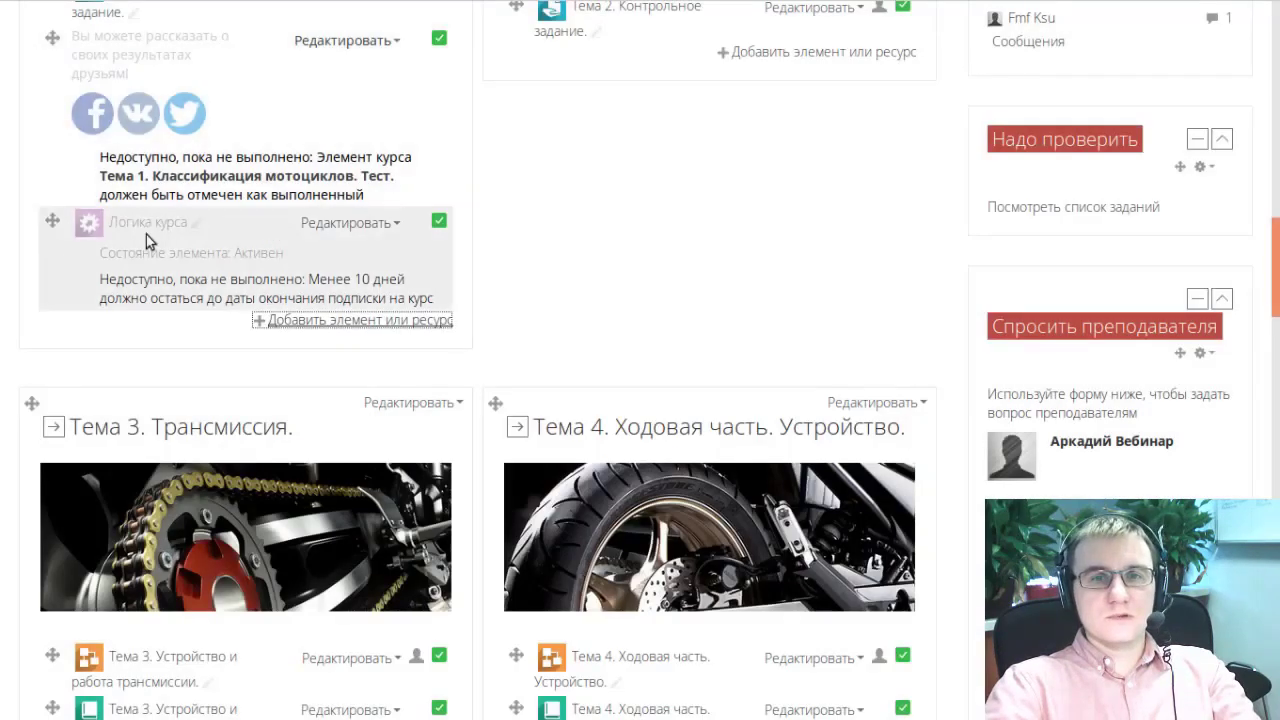
# Step: Open the Тема 1. Форум activity and its discussion "Обсуждаем ваш мото-парк."
pyautogui.scroll(5, 146, 234)
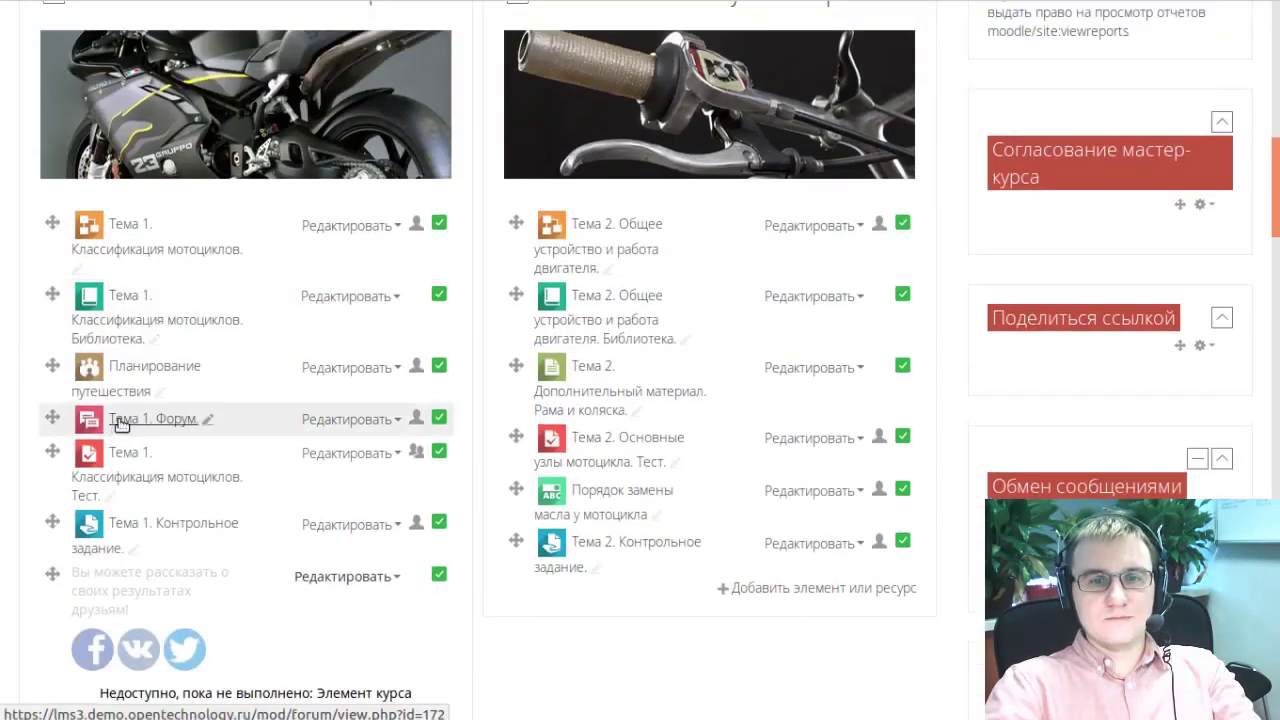
pyautogui.click(120, 424)
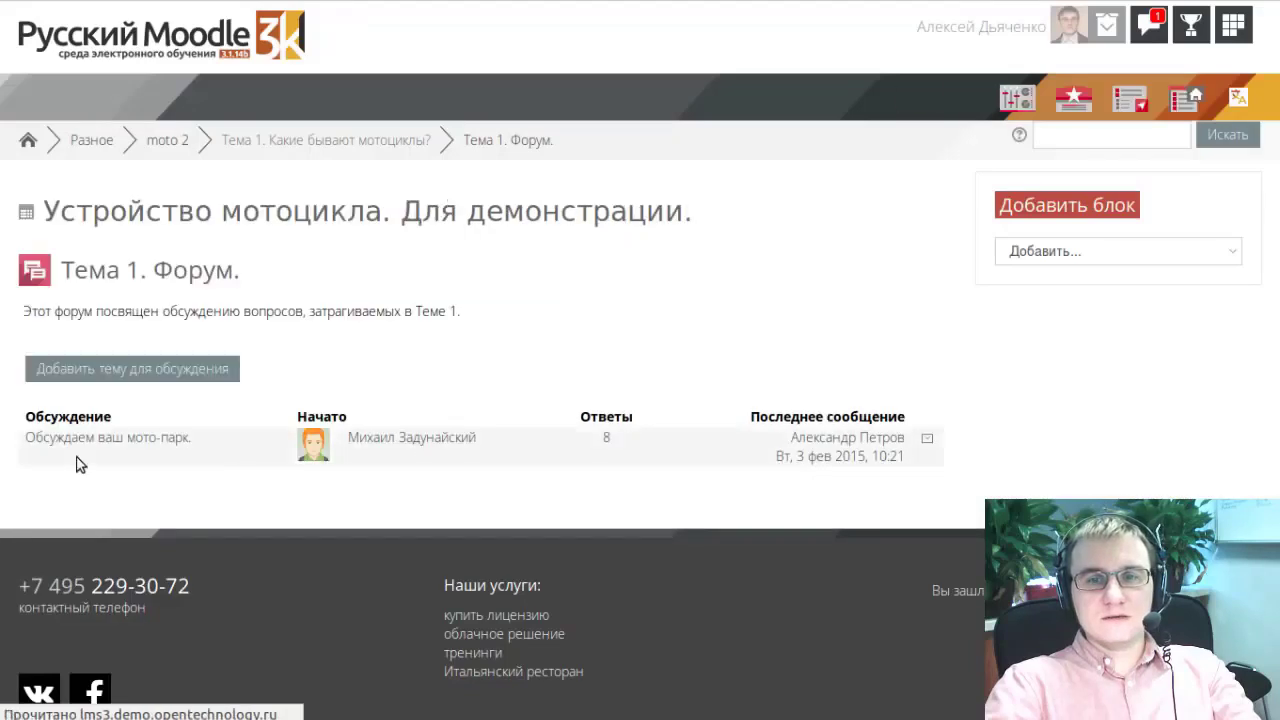
pyautogui.click(120, 437)
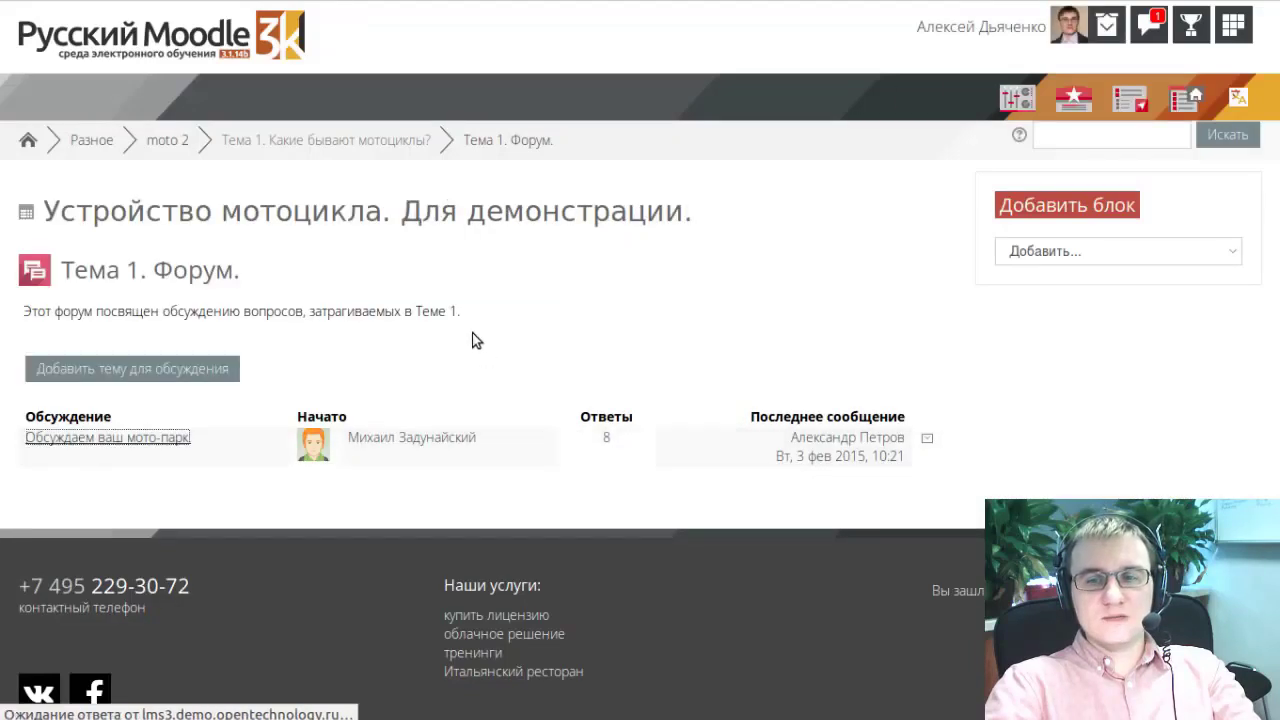
# Step: Read through the opening post and replies of the forum discussion, including how each message is rated
pyautogui.scroll(-4, 476, 340)
pyautogui.scroll(-1, 211, 376)
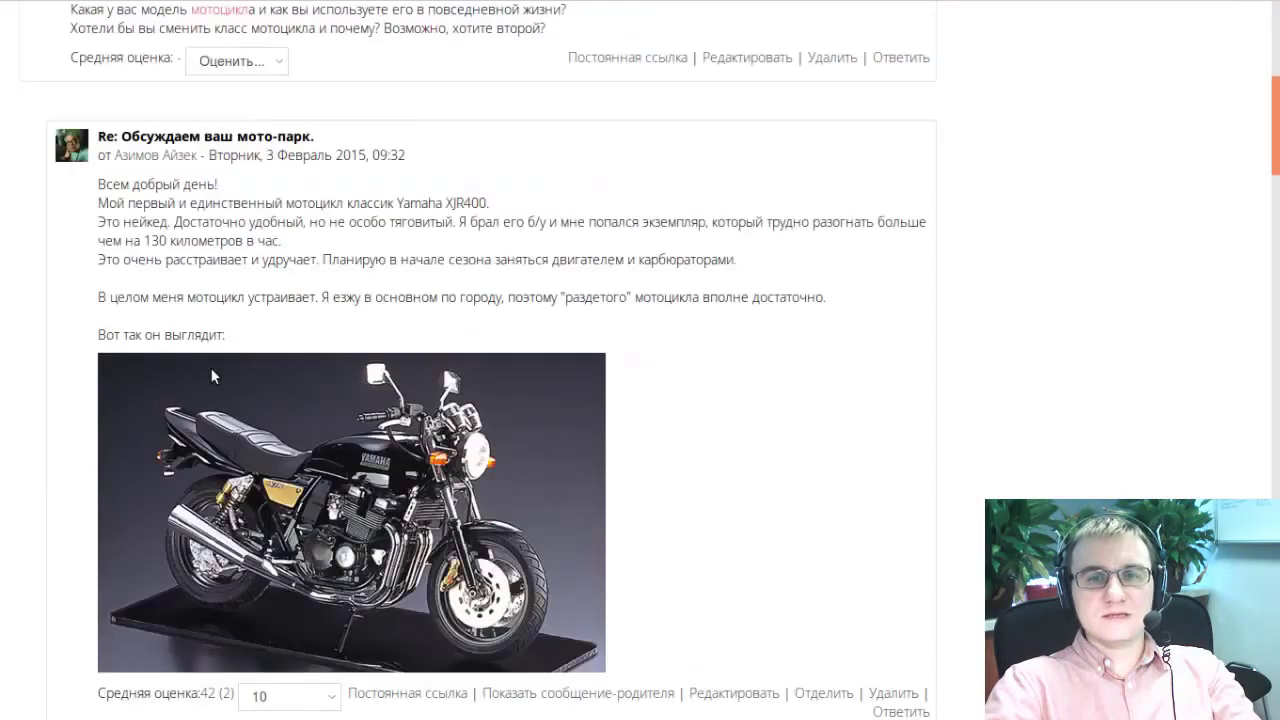
pyautogui.scroll(-3, 211, 370)
pyautogui.scroll(4, 211, 370)
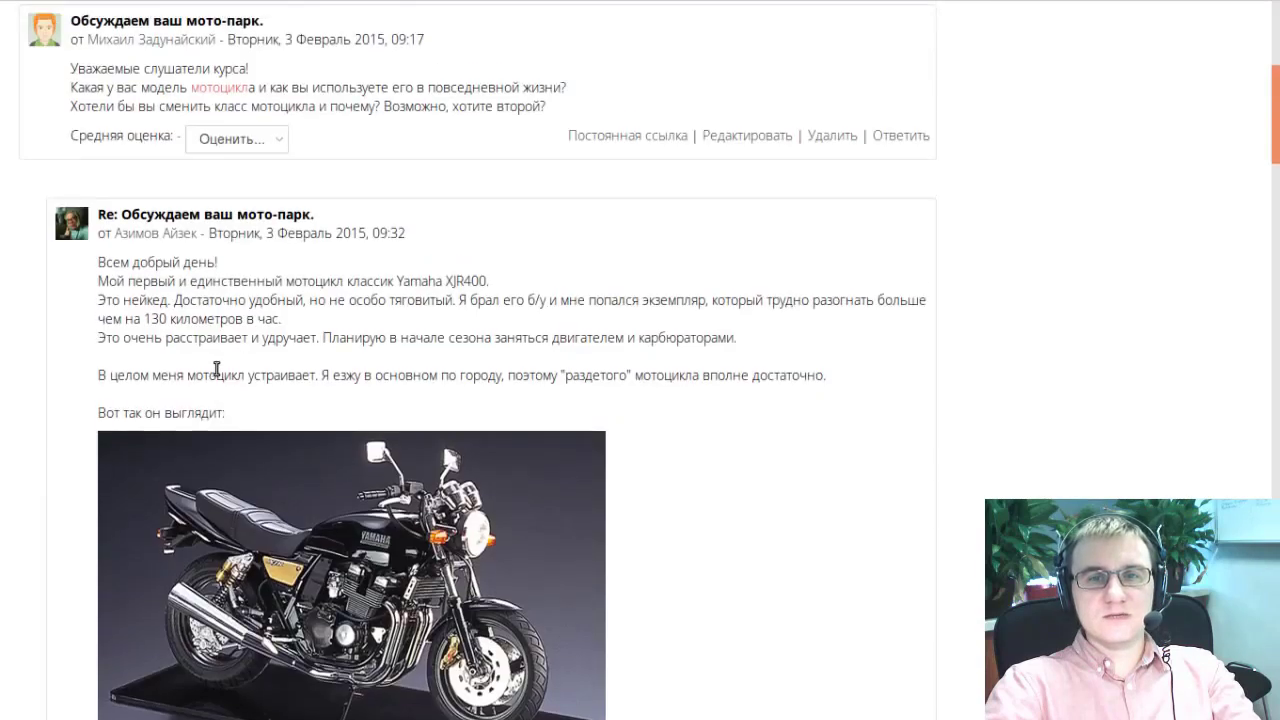
pyautogui.scroll(-4, 216, 370)
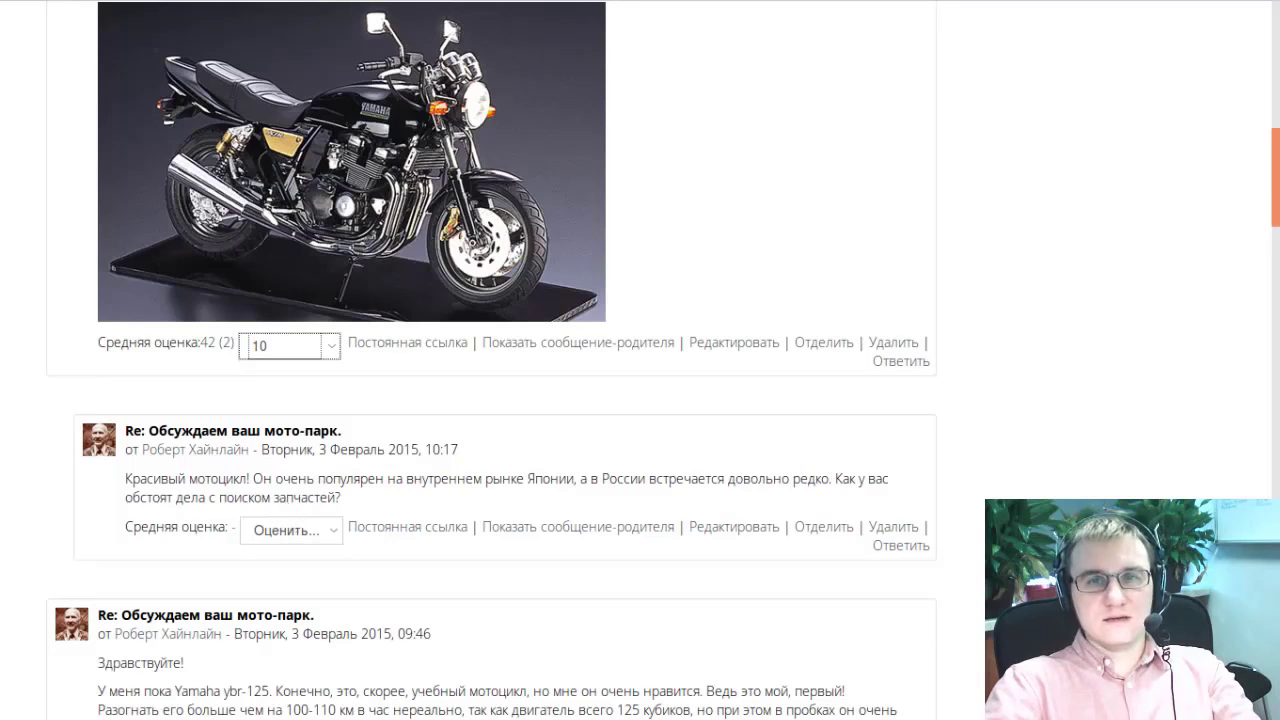
# Step: Return to the course page and open the chooser for adding an activity or resource to Тема 1
pyautogui.hotkey('alt', 'Left')
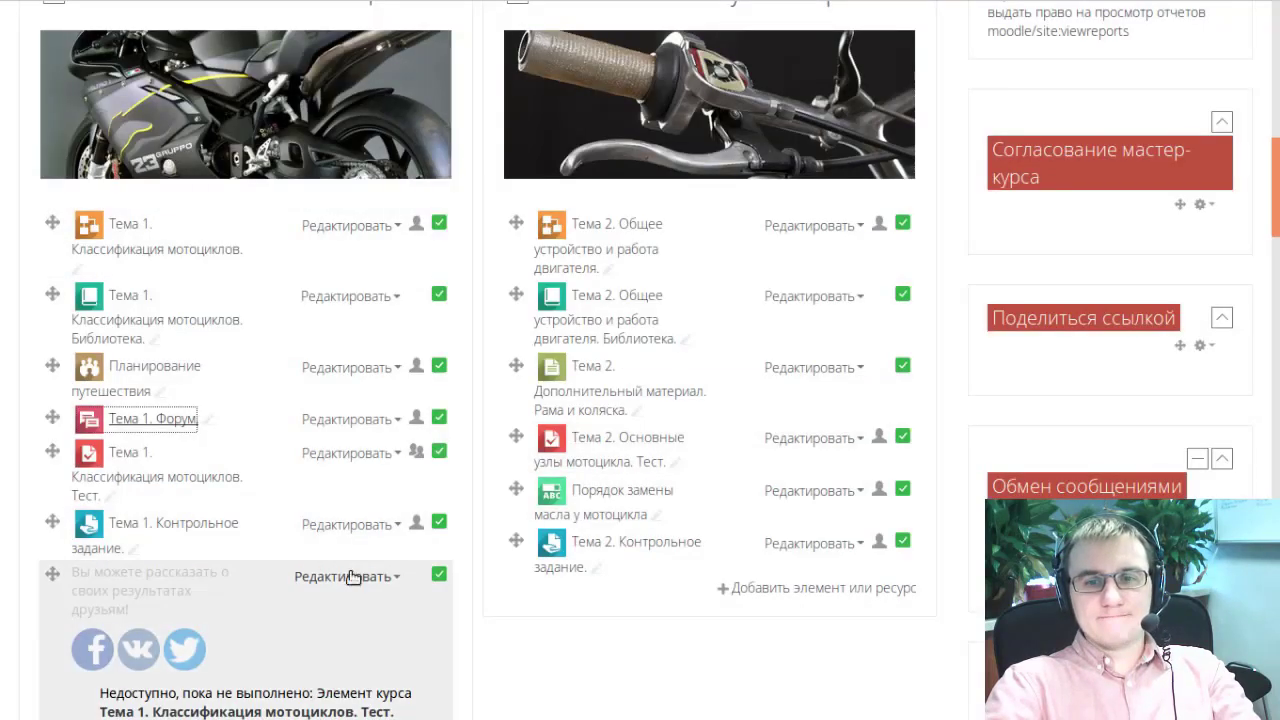
pyautogui.scroll(-4, 348, 596)
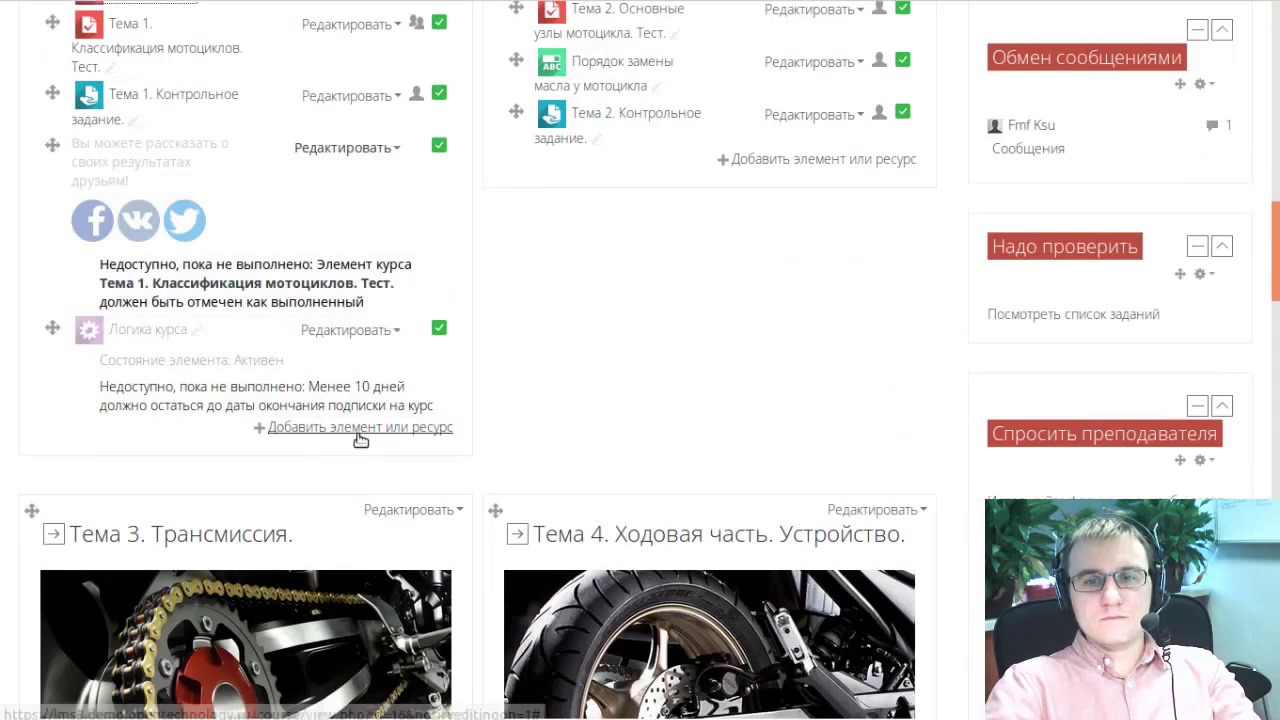
pyautogui.click(430, 427)
pyautogui.scroll(-5, 486, 357)
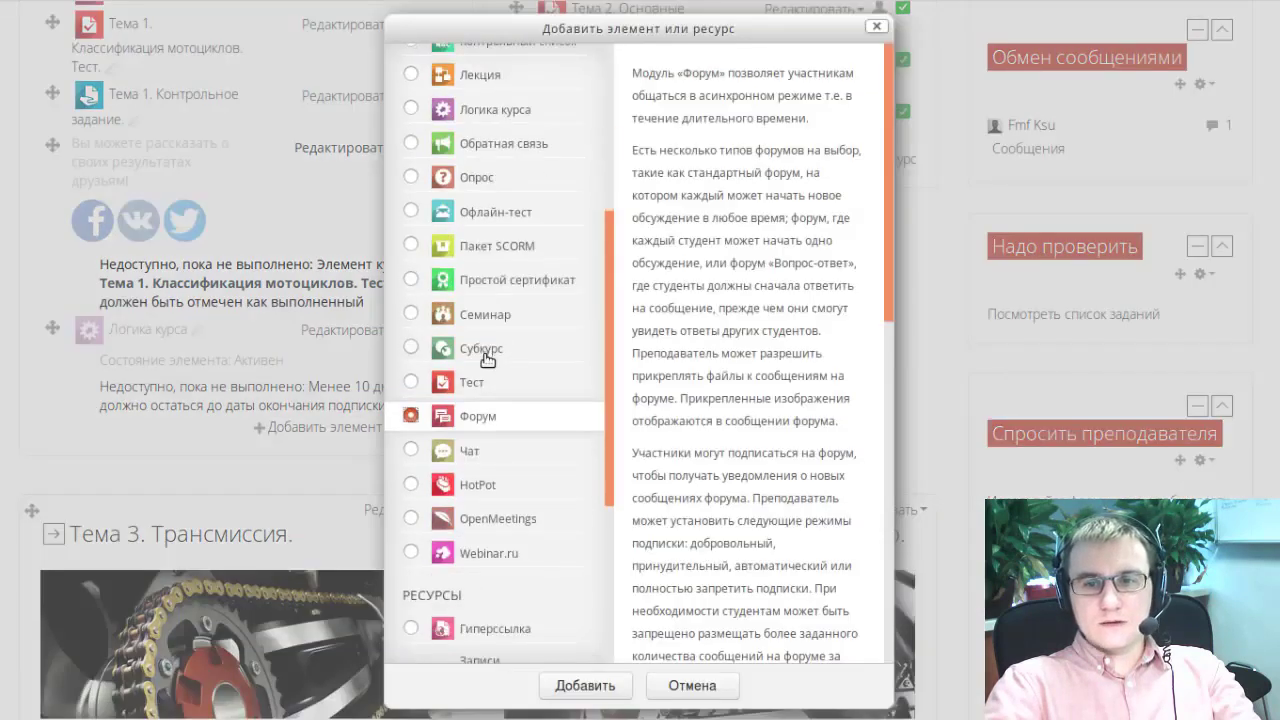
# Step: Read the descriptions of the Чат and Webinar.ru activity types, and close the chooser without adding anything
pyautogui.click(410, 166)
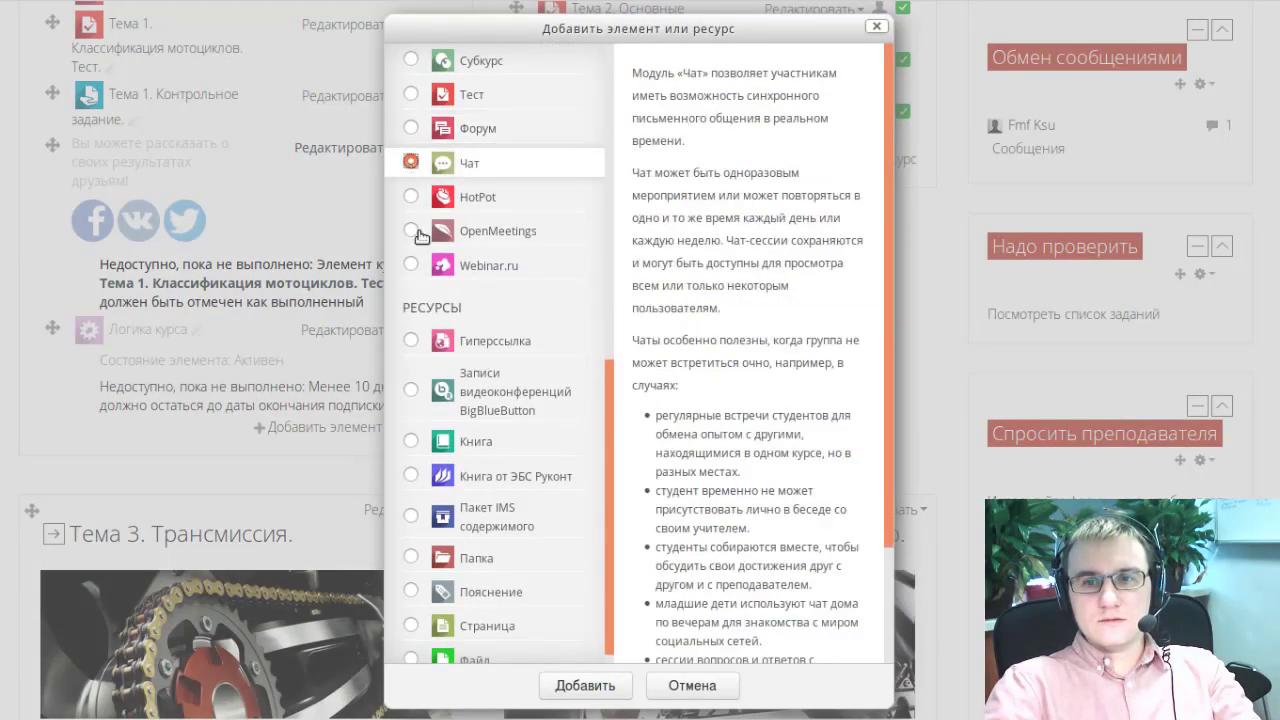
pyautogui.click(411, 266)
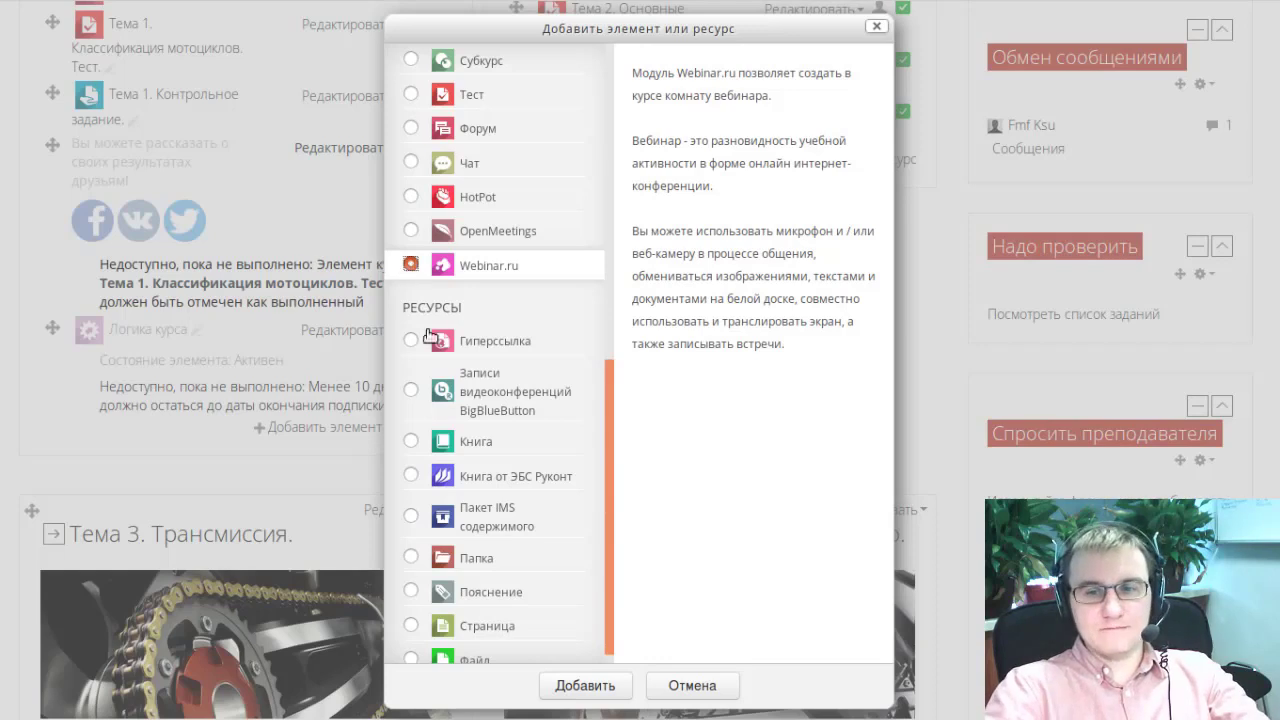
pyautogui.scroll(-1, 435, 380)
pyautogui.click(676, 688)
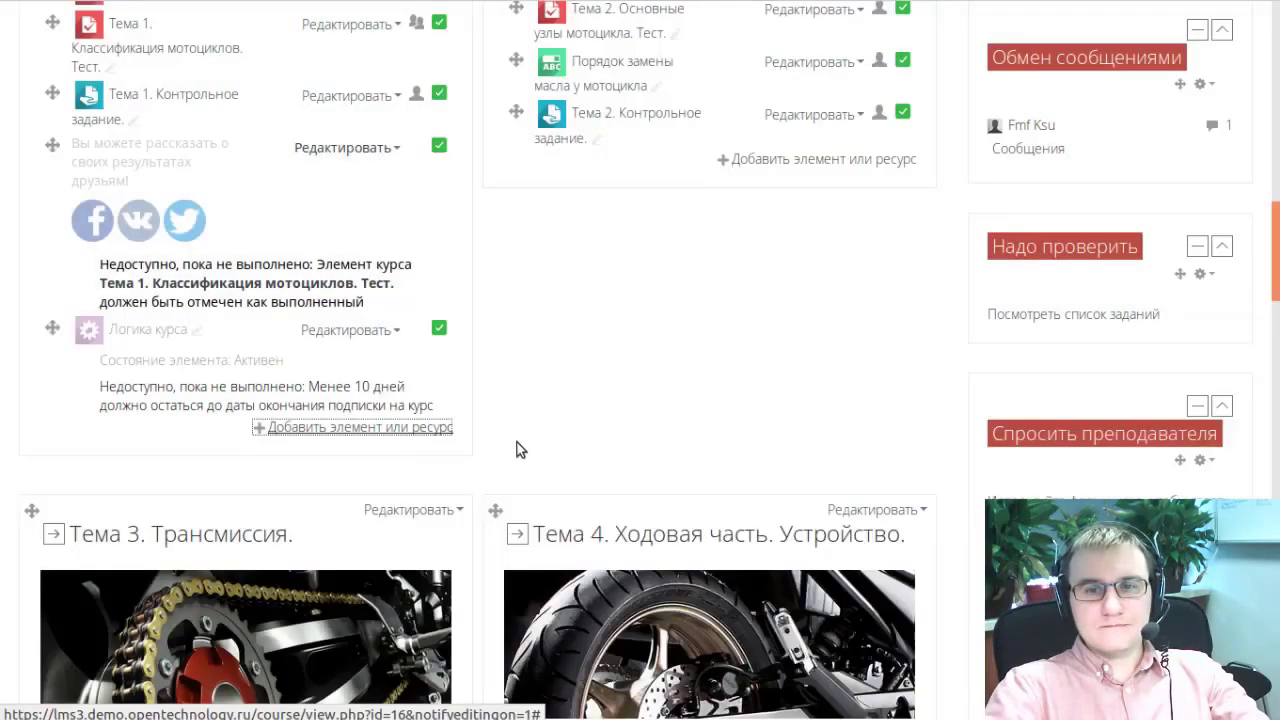
# Step: Turn off course editing and open the resource "Пример заполненного бланка для офлайн-теста" in Тема 6
pyautogui.scroll(15, 1020, 10)
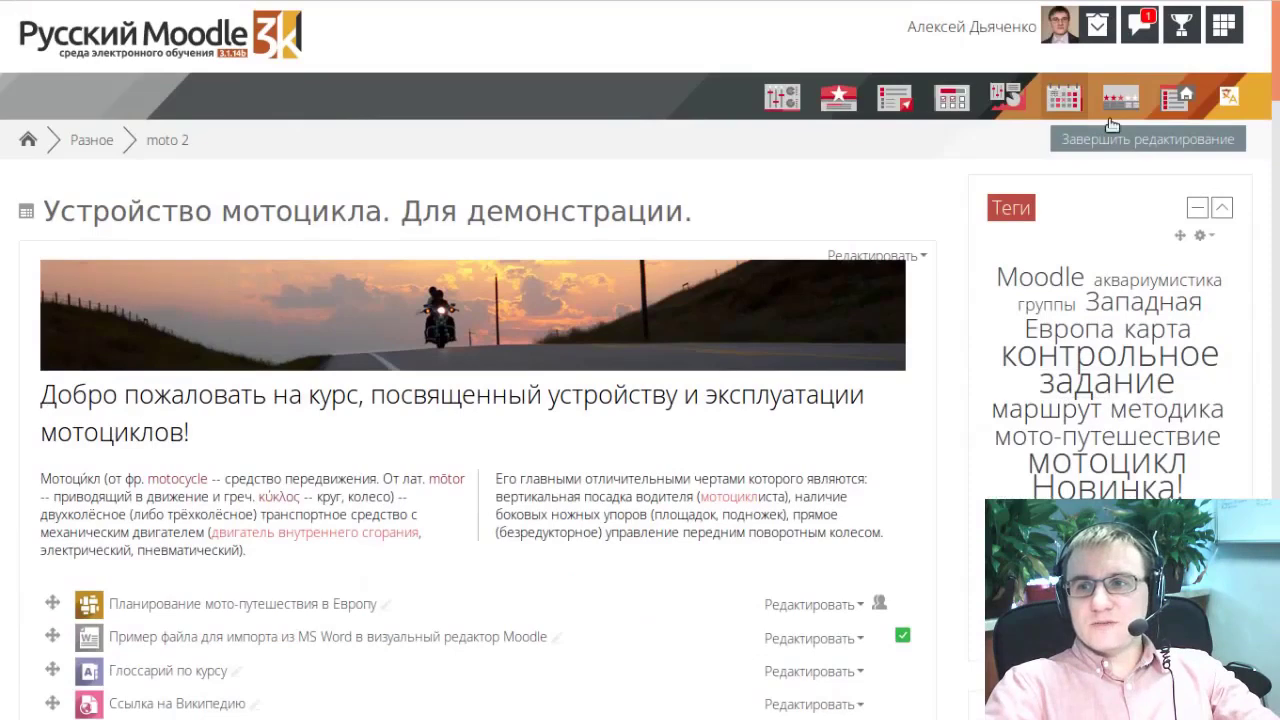
pyautogui.click(1143, 138)
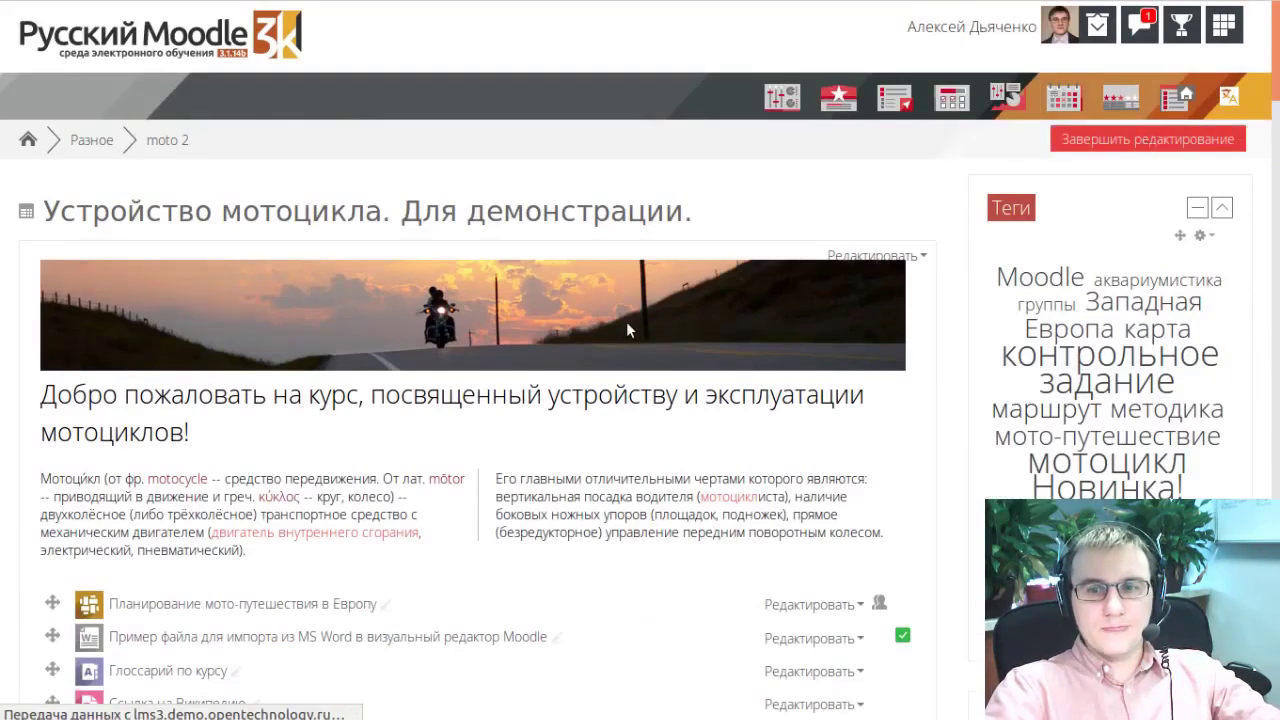
pyautogui.scroll(-3, 624, 321)
pyautogui.scroll(-20, 620, 322)
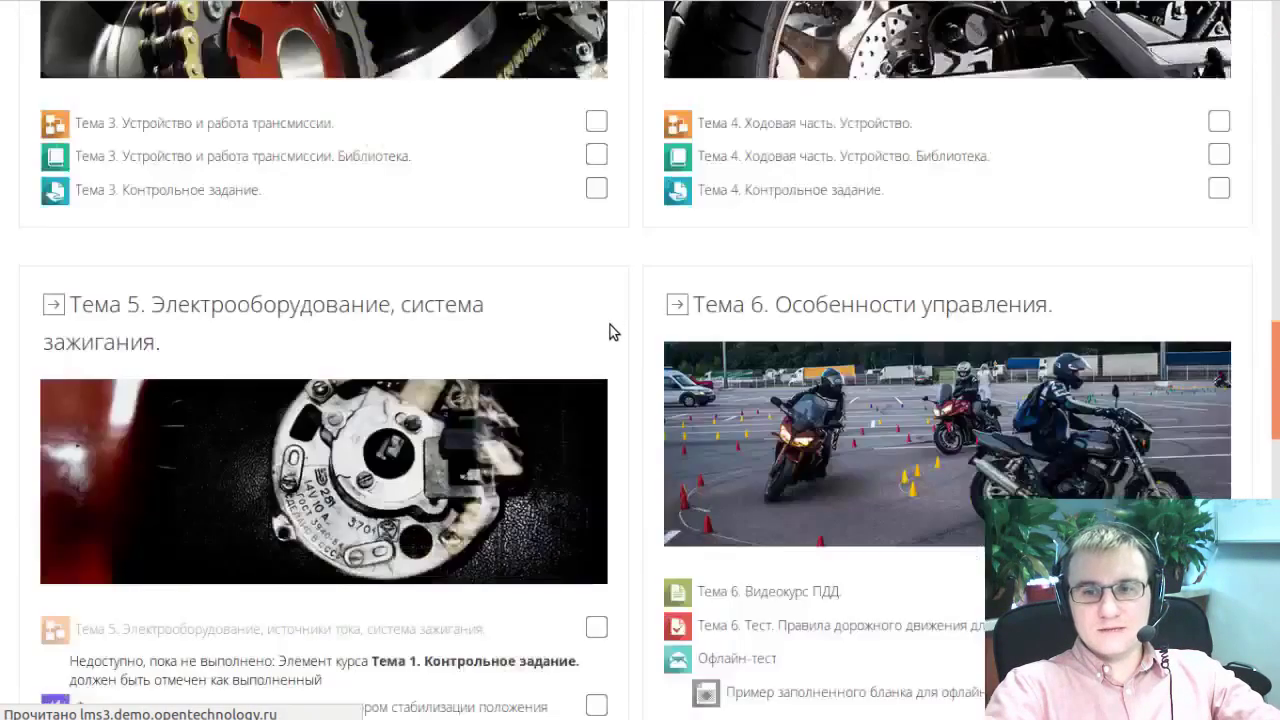
pyautogui.scroll(3, 608, 317)
pyautogui.scroll(1, 632, 318)
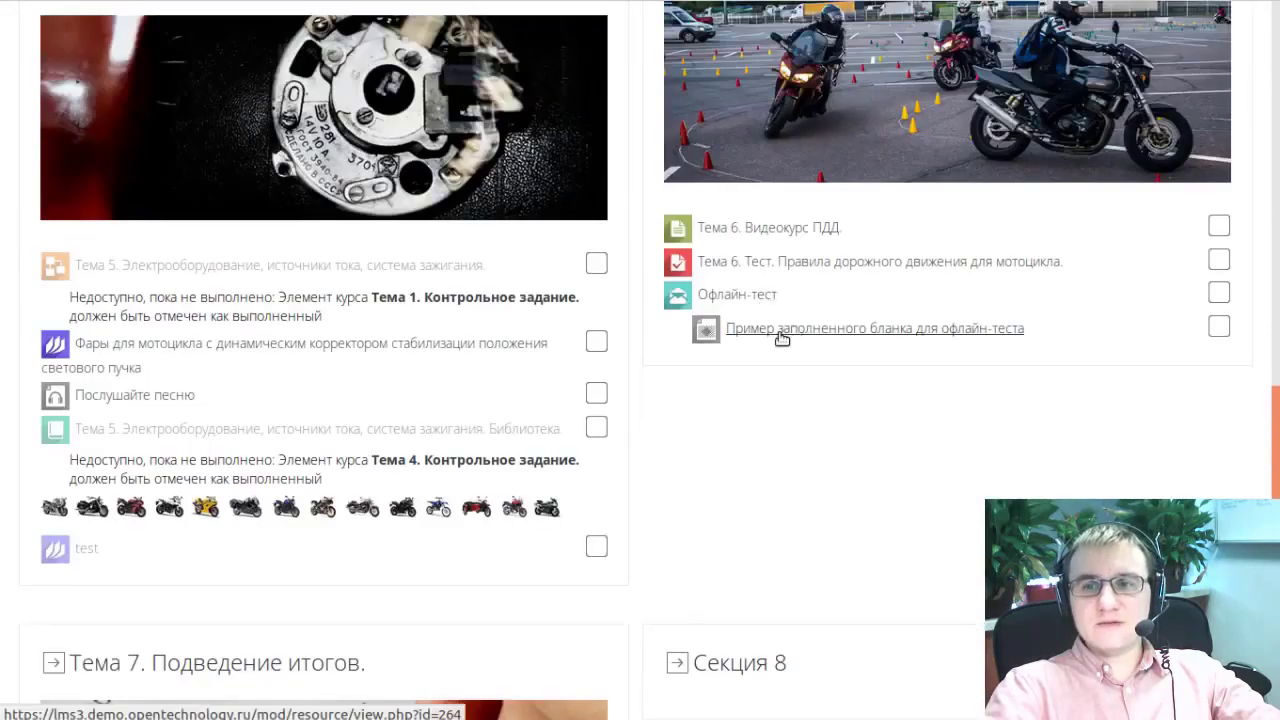
pyautogui.click(780, 332)
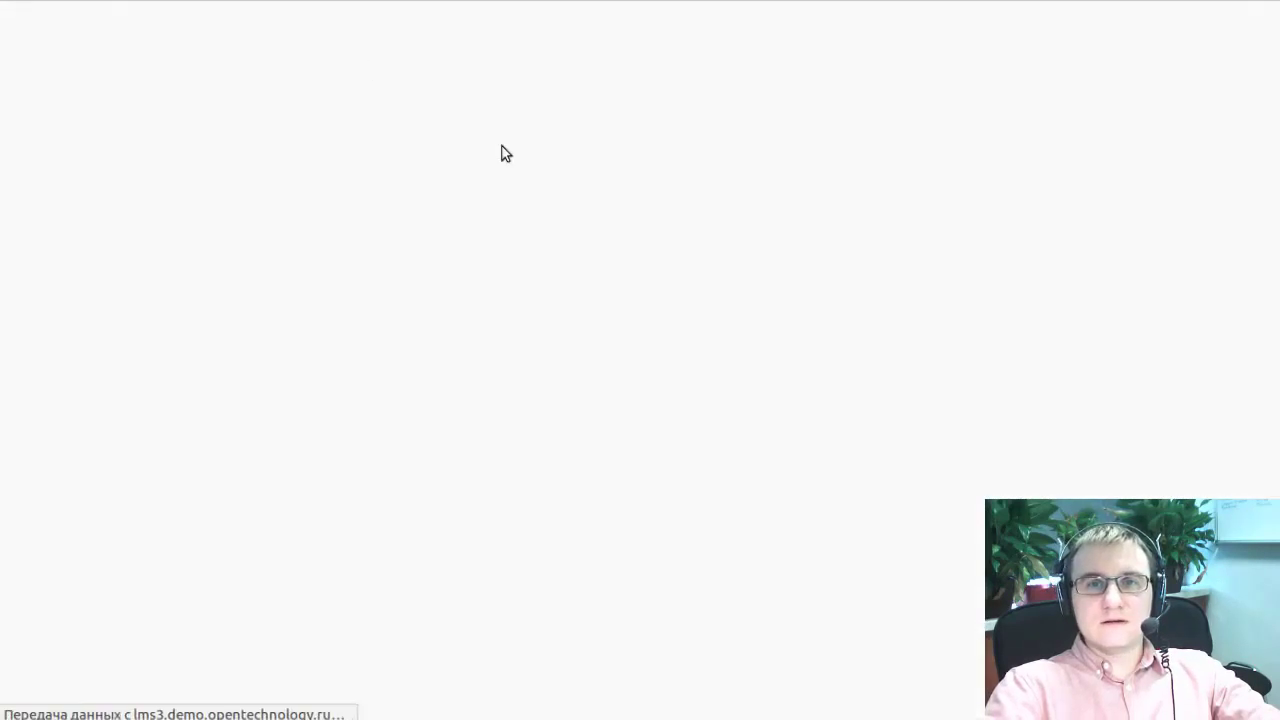
# Step: Examine the scanned answer form with its identification number grid and marked answers
pyautogui.scroll(-3, 504, 152)
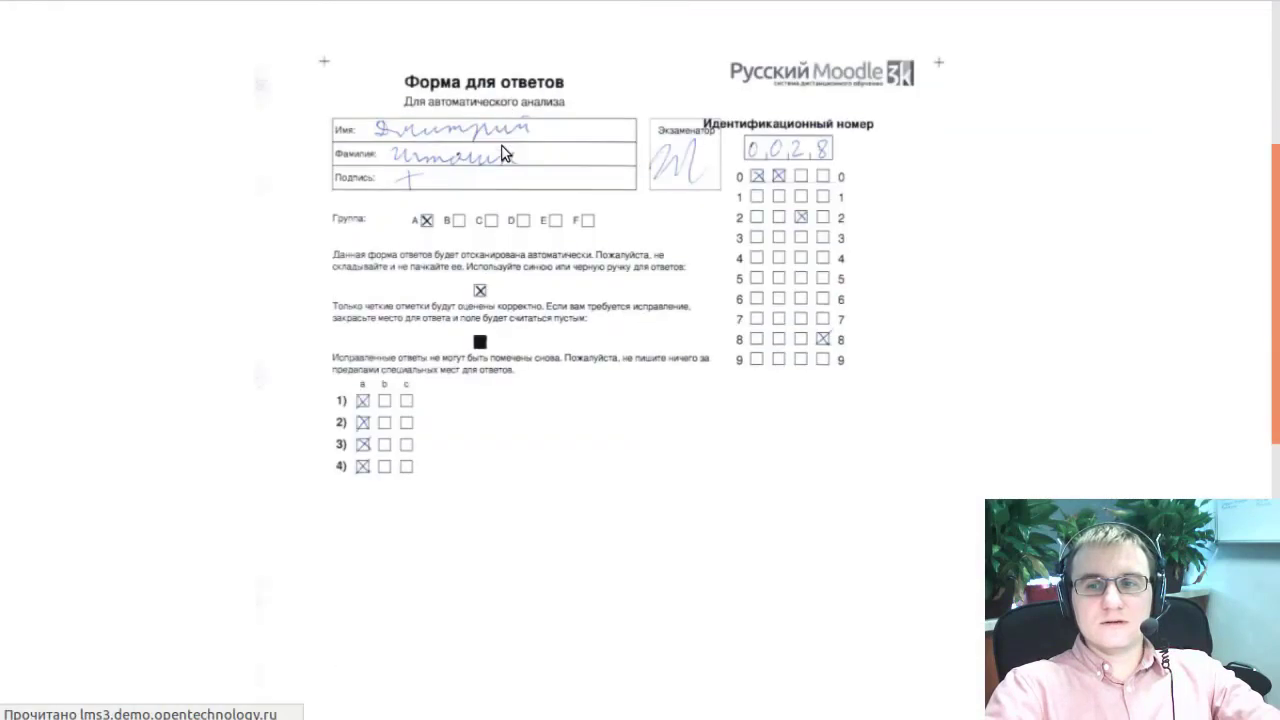
pyautogui.scroll(2, 718, 194)
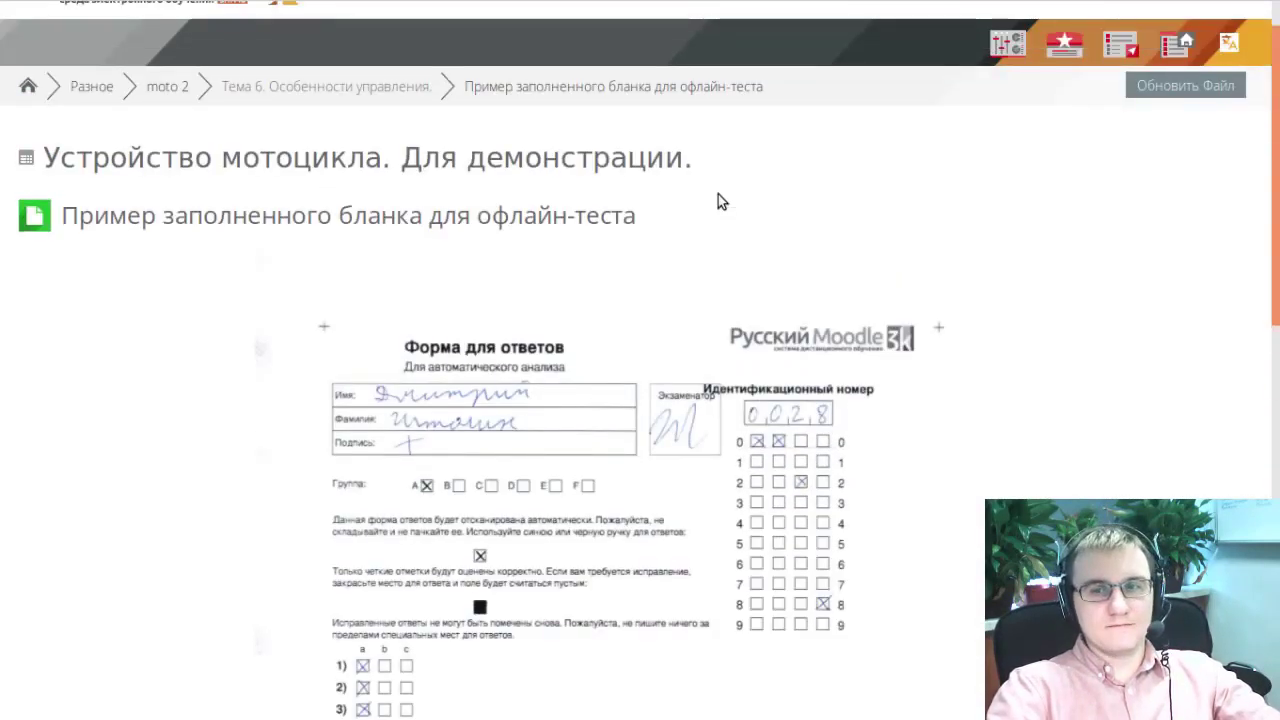
pyautogui.scroll(-2, 718, 194)
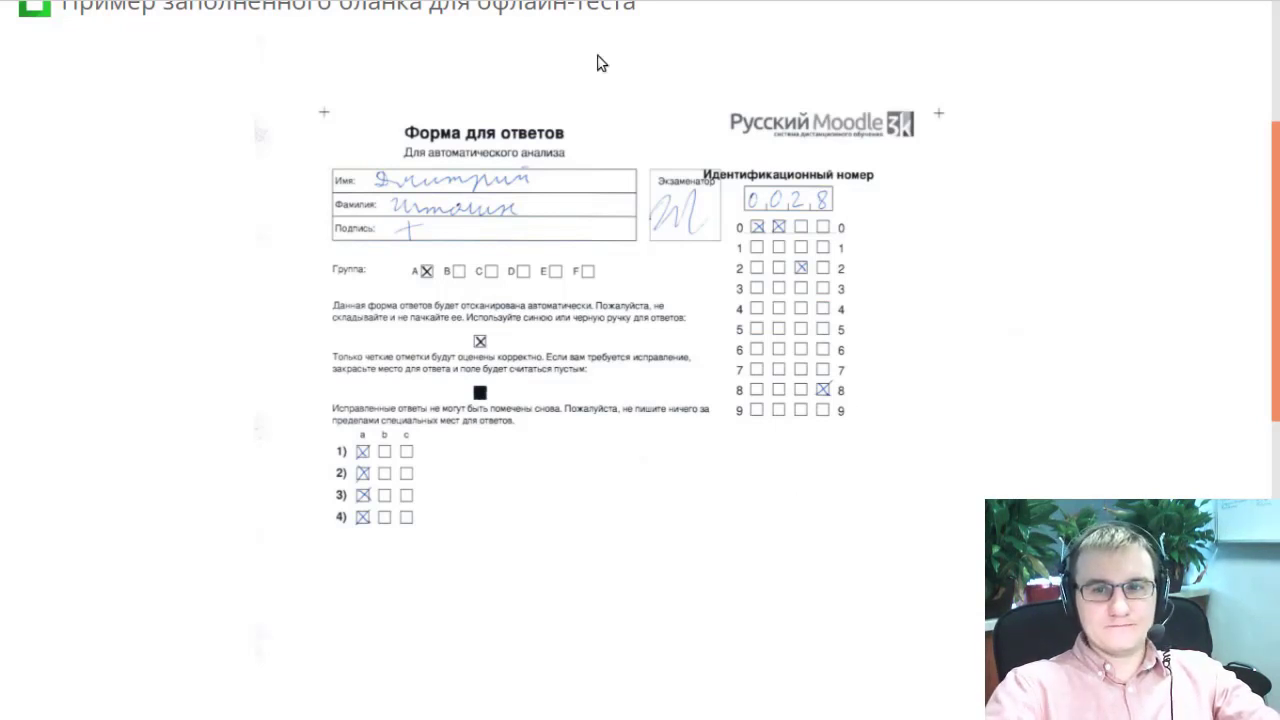
# Step: Return to the course page and open the Логика курса element in Тема 1
pyautogui.hotkey('alt', 'Left')
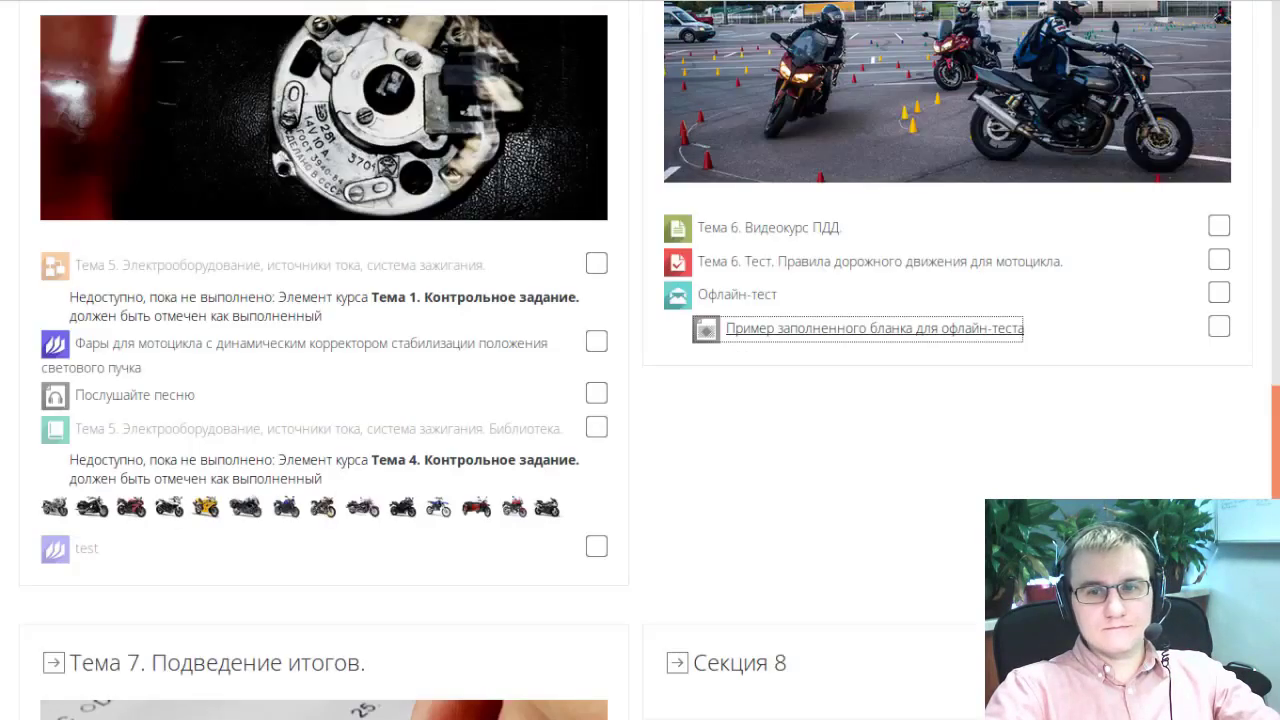
pyautogui.scroll(4, 519, 424)
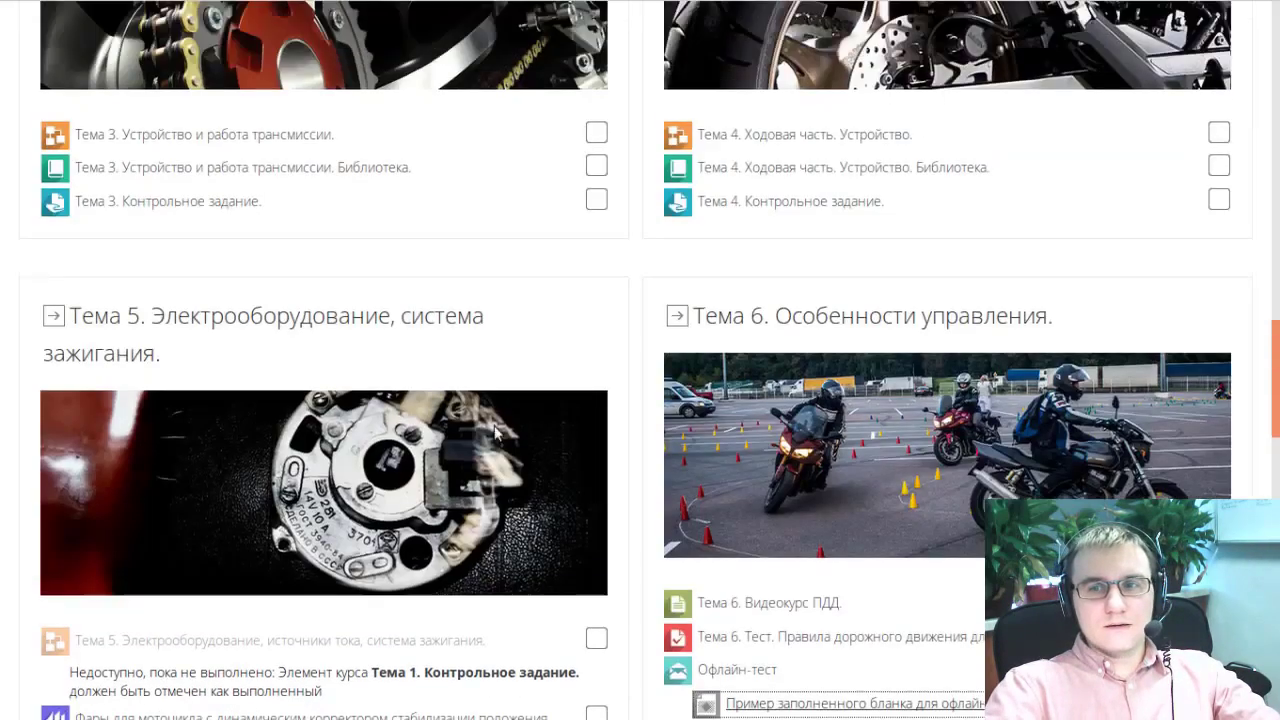
pyautogui.scroll(4, 495, 433)
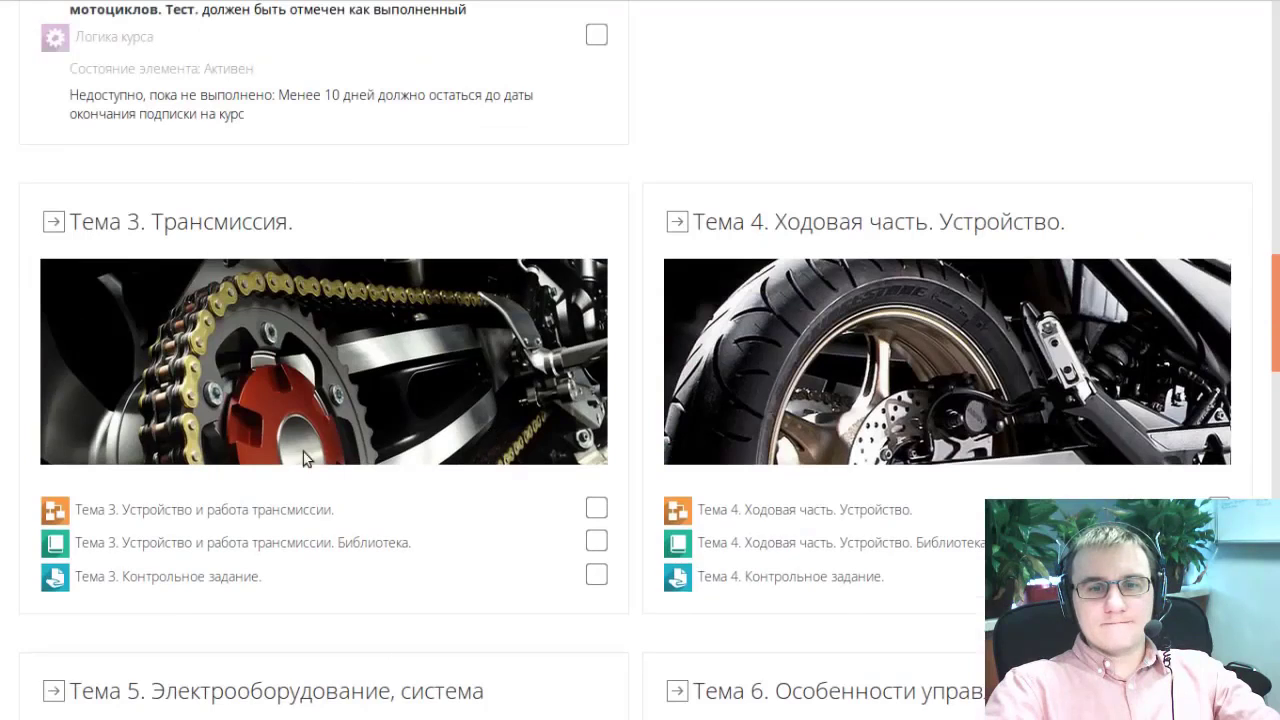
pyautogui.scroll(4, 303, 452)
pyautogui.click(99, 473)
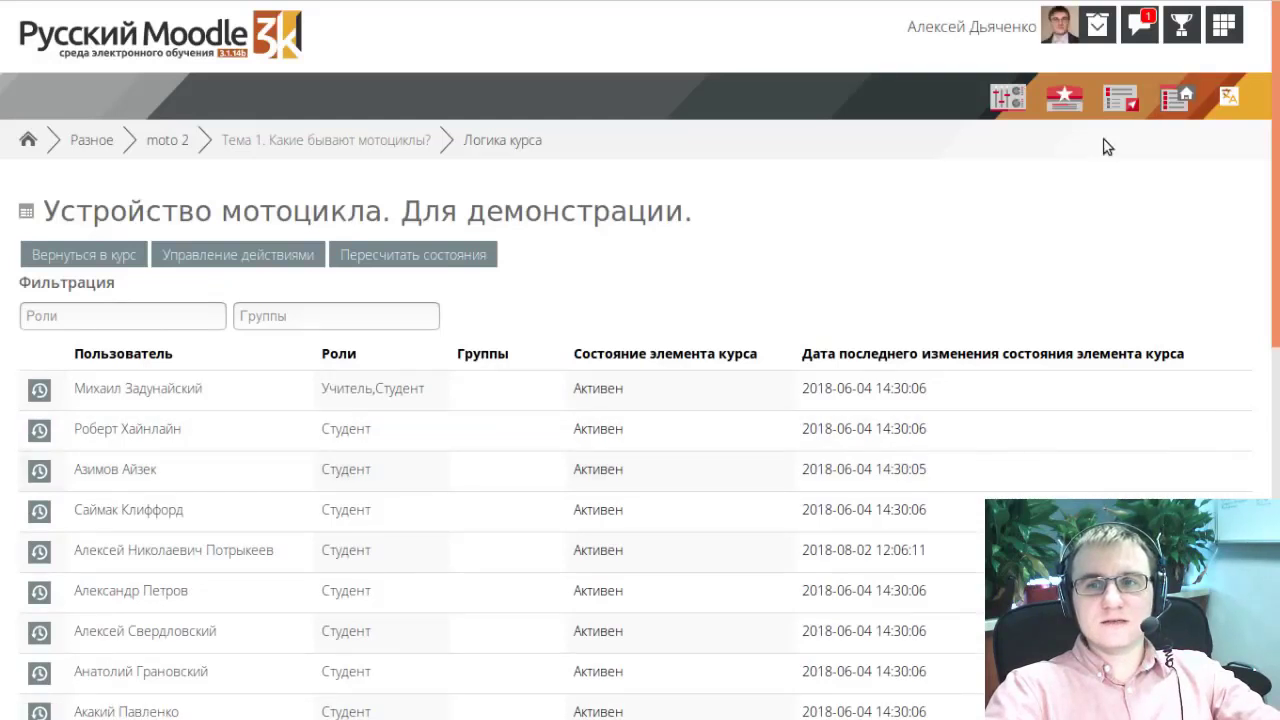
# Step: Open the settings of the Логика курса element and review its display options and access restriction condition
pyautogui.click(1003, 100)
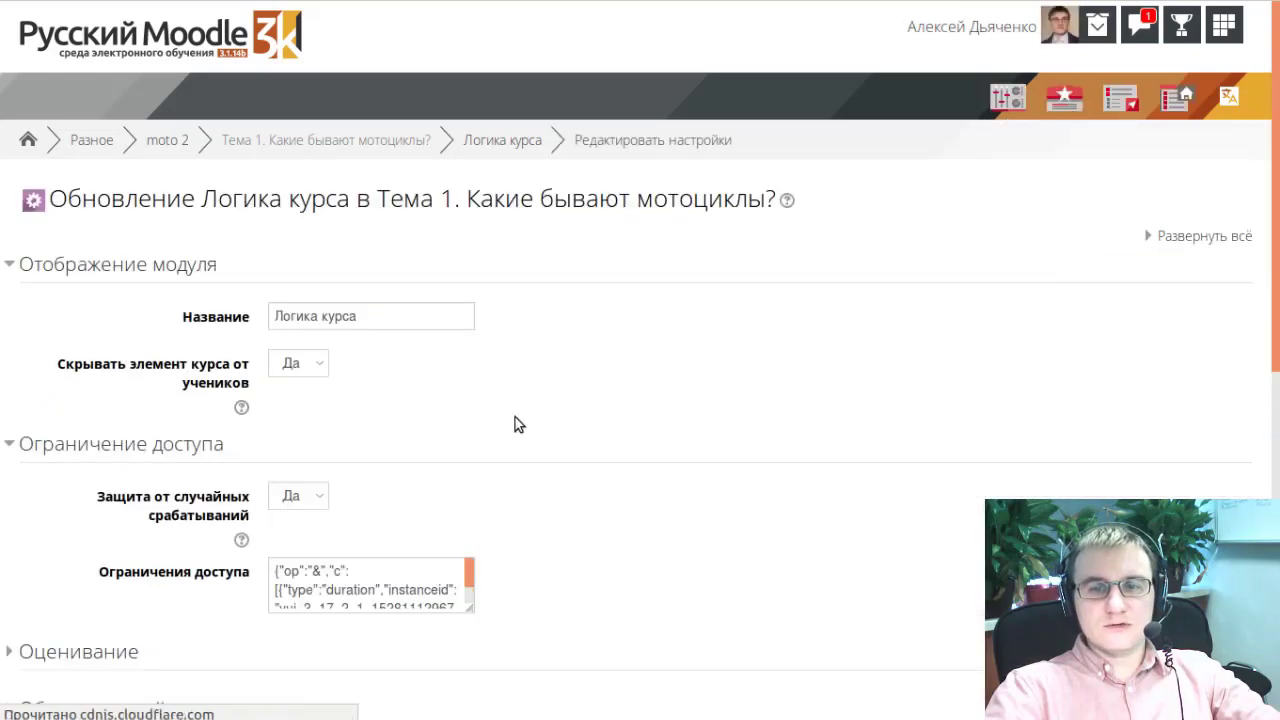
pyautogui.scroll(-4, 400, 477)
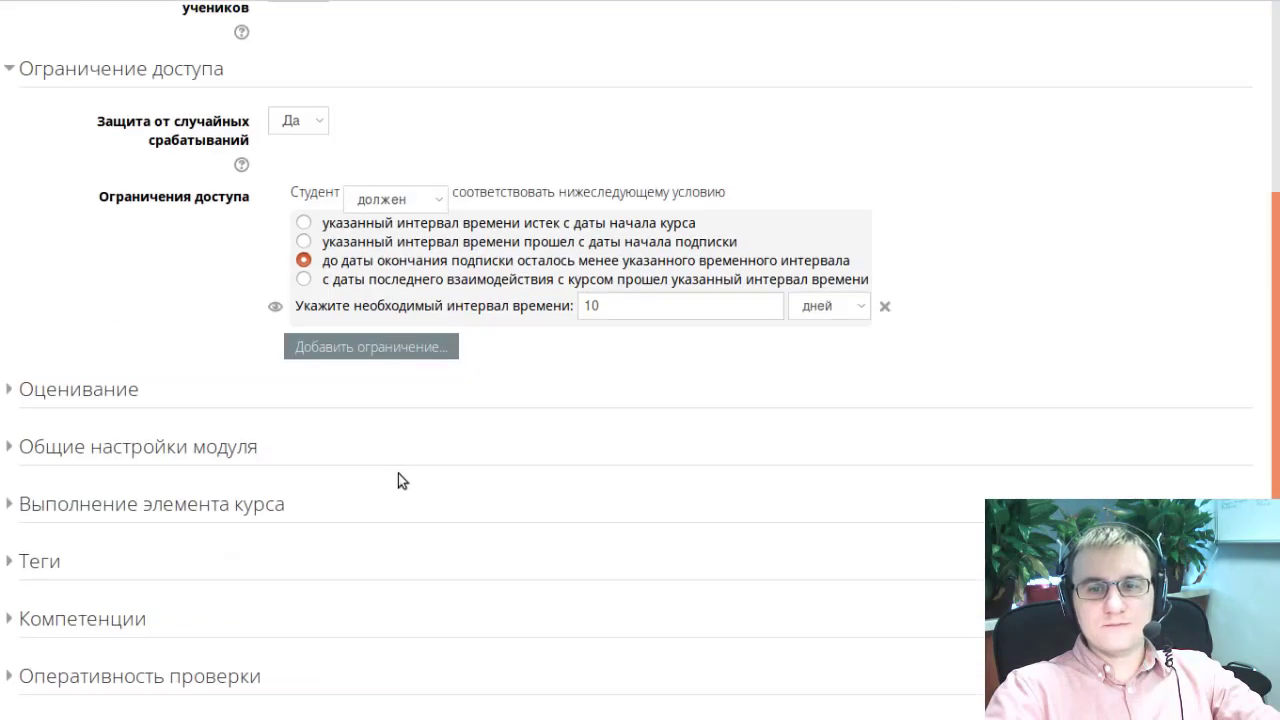
pyautogui.scroll(4, 514, 442)
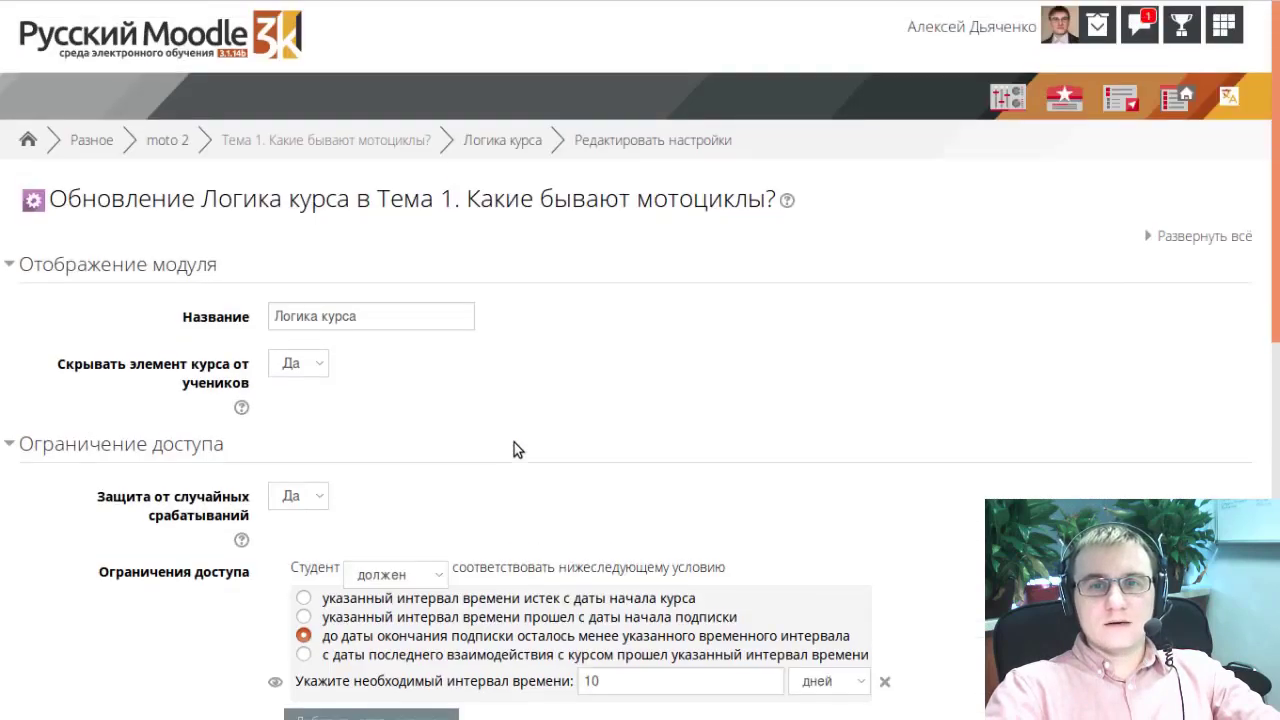
pyautogui.scroll(-3, 514, 442)
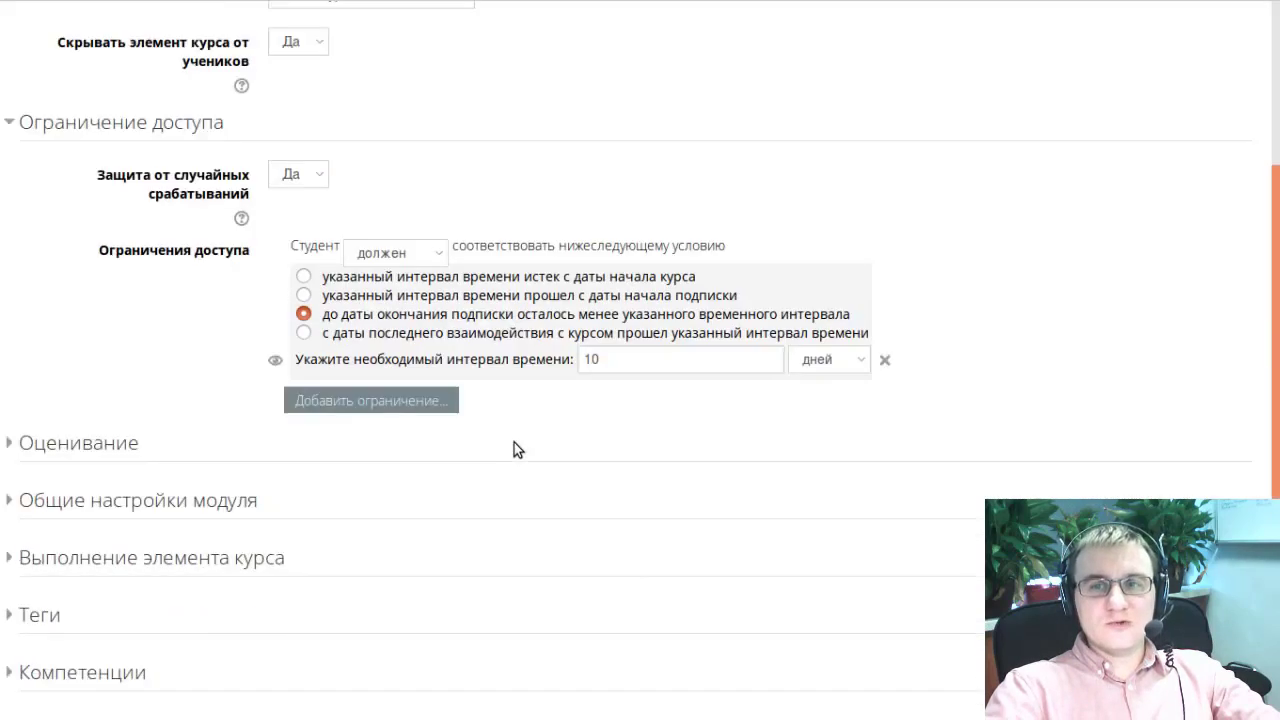
# Step: Review the restriction types that can be added to the Логика курса element, from Время изучения курса to Набор ограничений, without choosing any
pyautogui.click(398, 405)
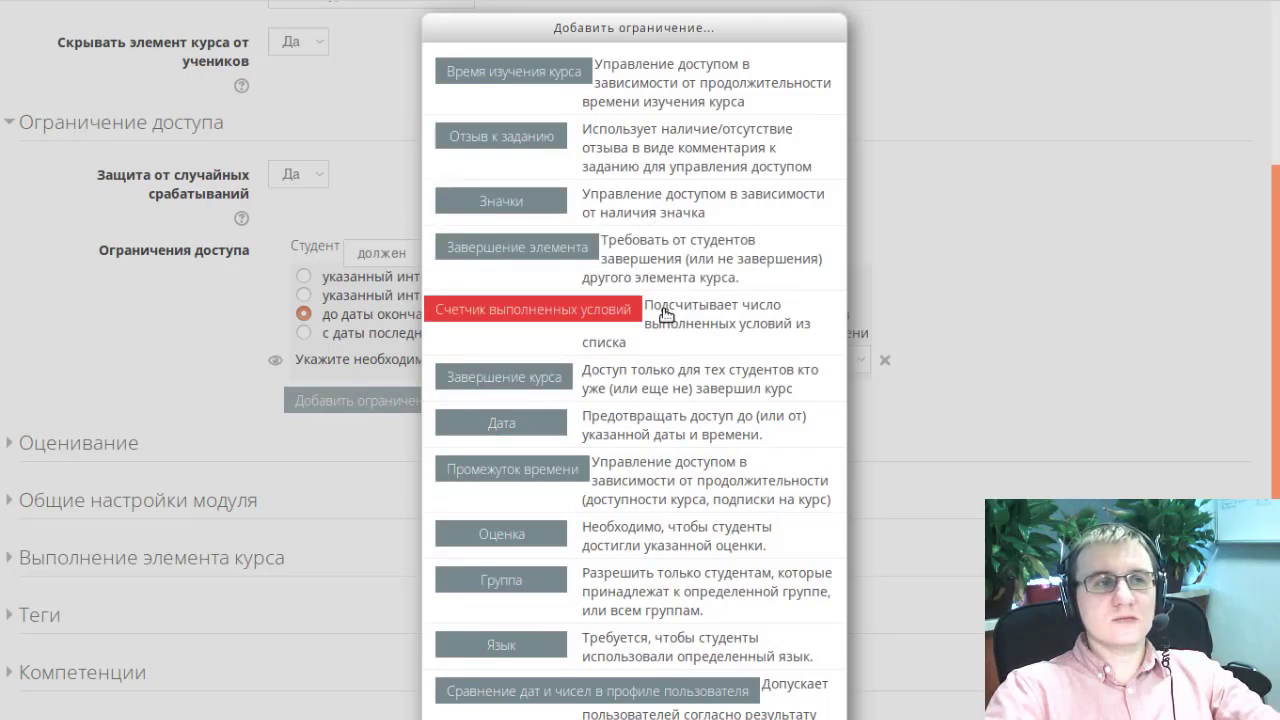
pyautogui.scroll(-3, 735, 372)
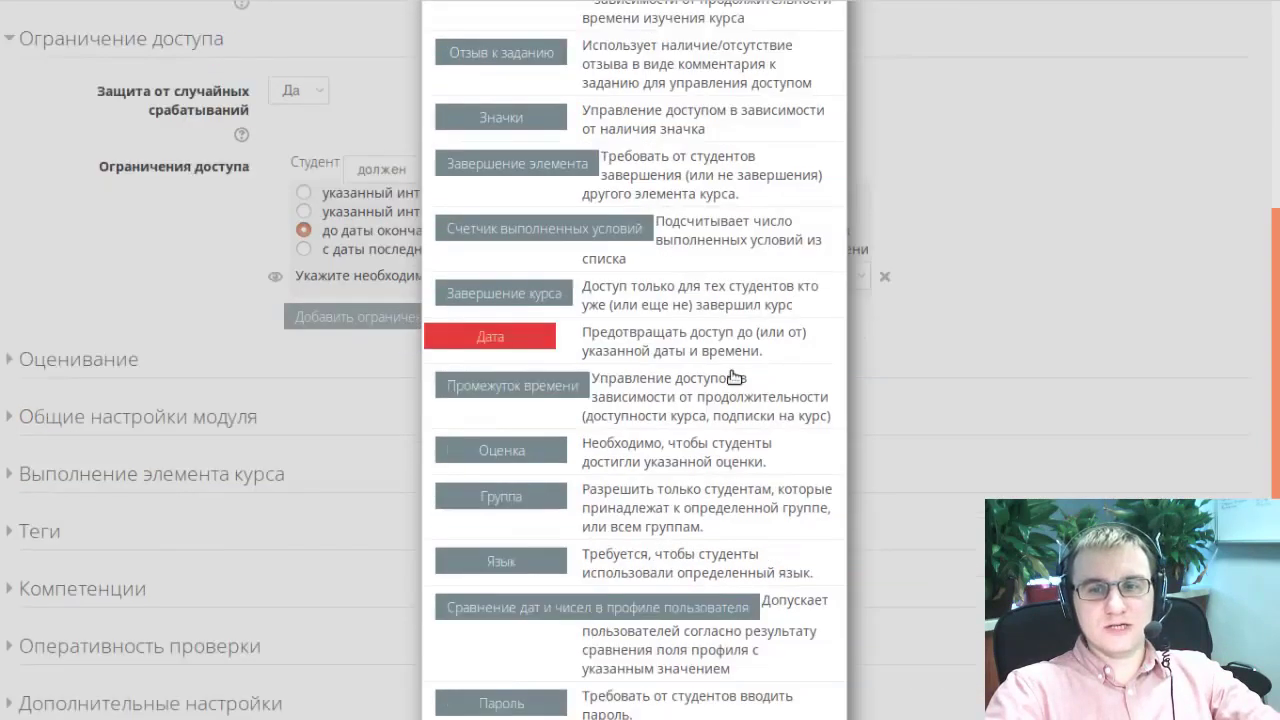
pyautogui.scroll(6, 727, 378)
pyautogui.scroll(-3, 695, 342)
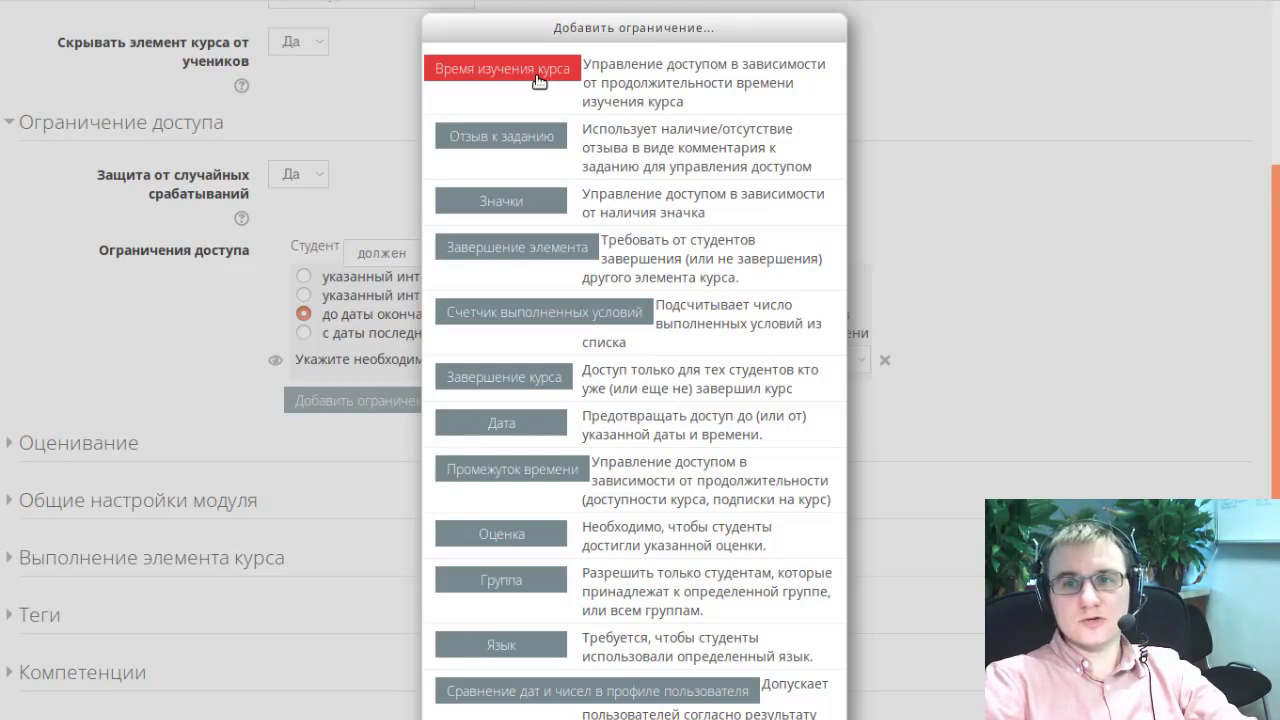
pyautogui.scroll(-1, 592, 290)
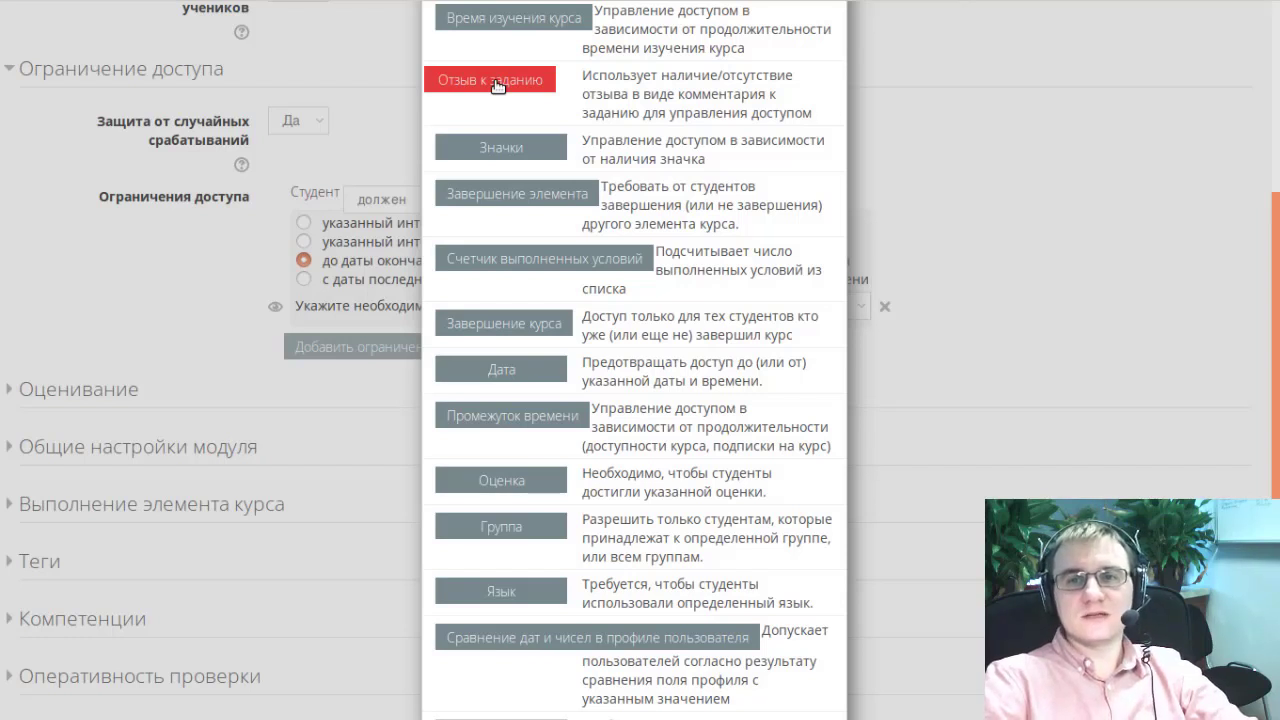
pyautogui.scroll(1, 496, 85)
pyautogui.scroll(-2, 663, 250)
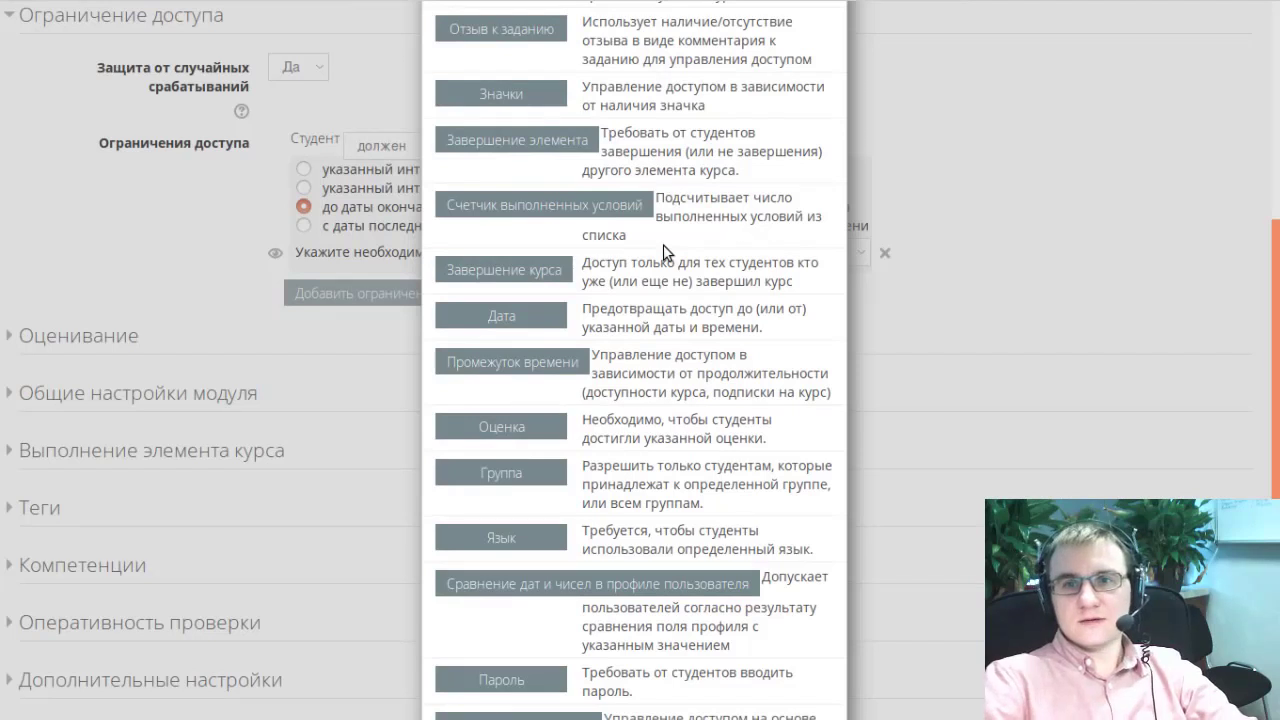
pyautogui.scroll(2, 663, 250)
pyautogui.scroll(-1, 694, 252)
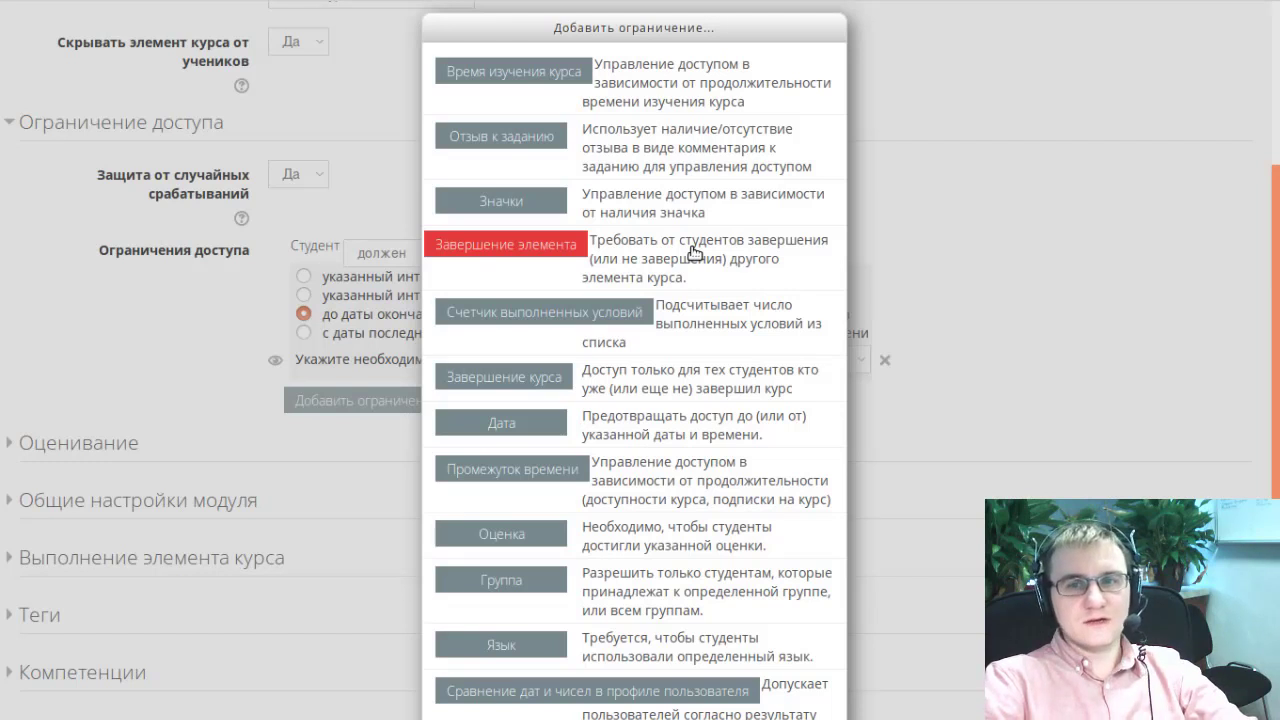
pyautogui.scroll(-1, 695, 253)
pyautogui.scroll(-3, 695, 253)
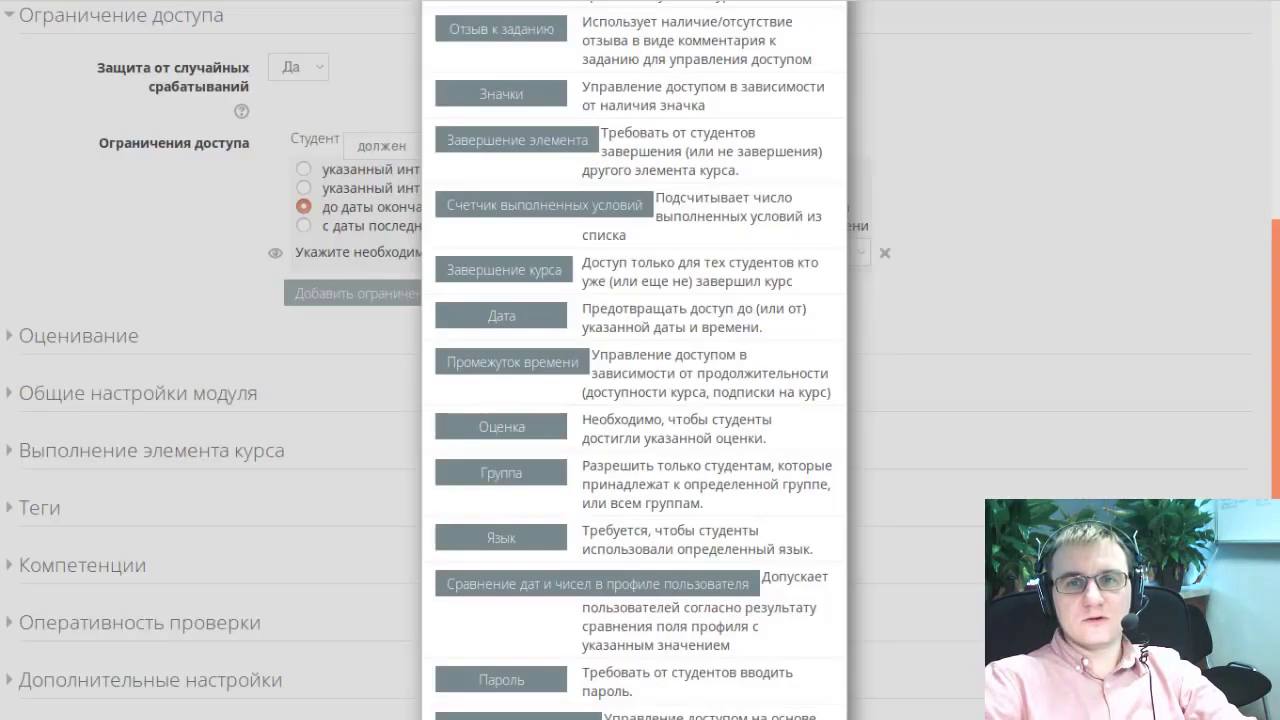
pyautogui.scroll(-2, 532, 285)
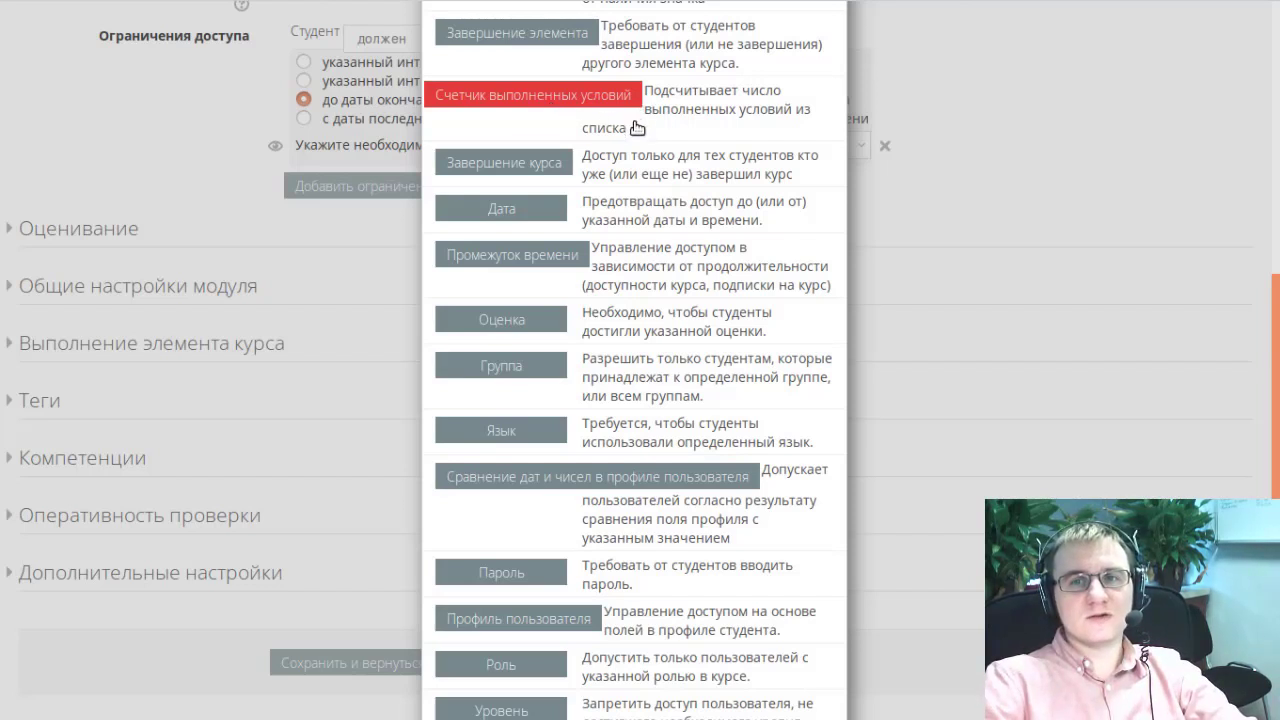
pyautogui.scroll(-2, 637, 128)
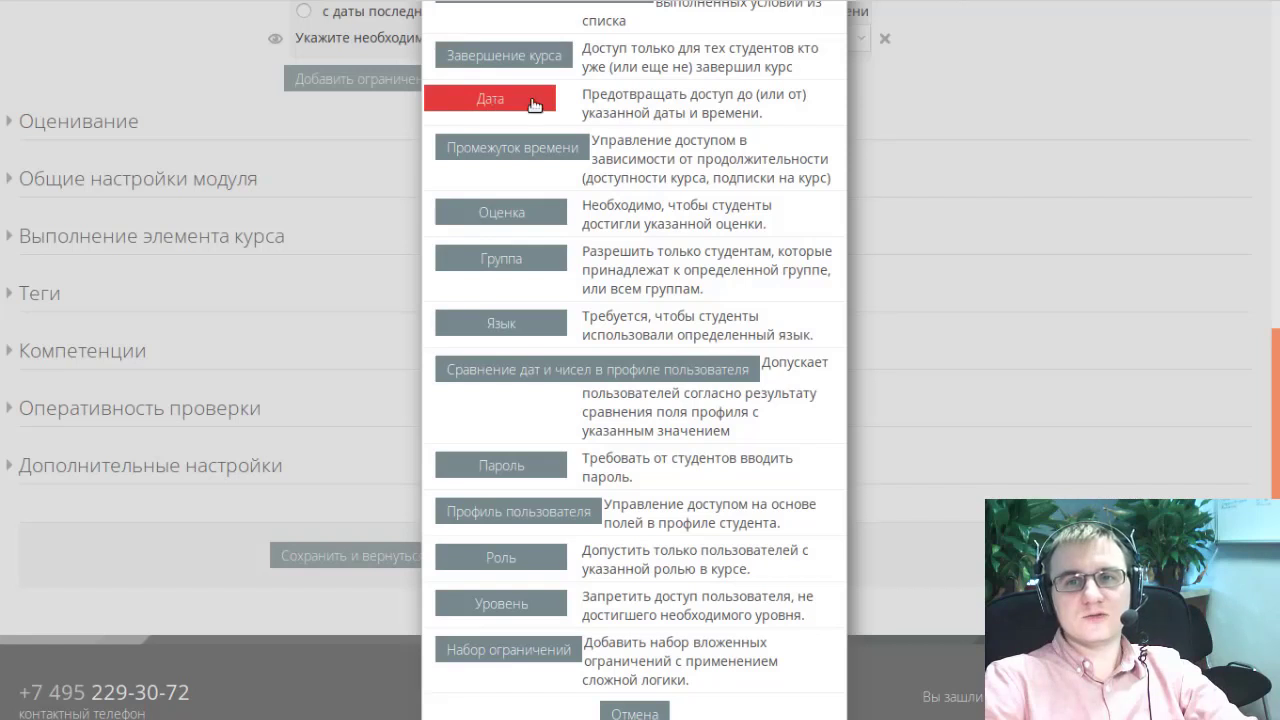
pyautogui.scroll(1, 540, 110)
pyautogui.scroll(-2, 560, 100)
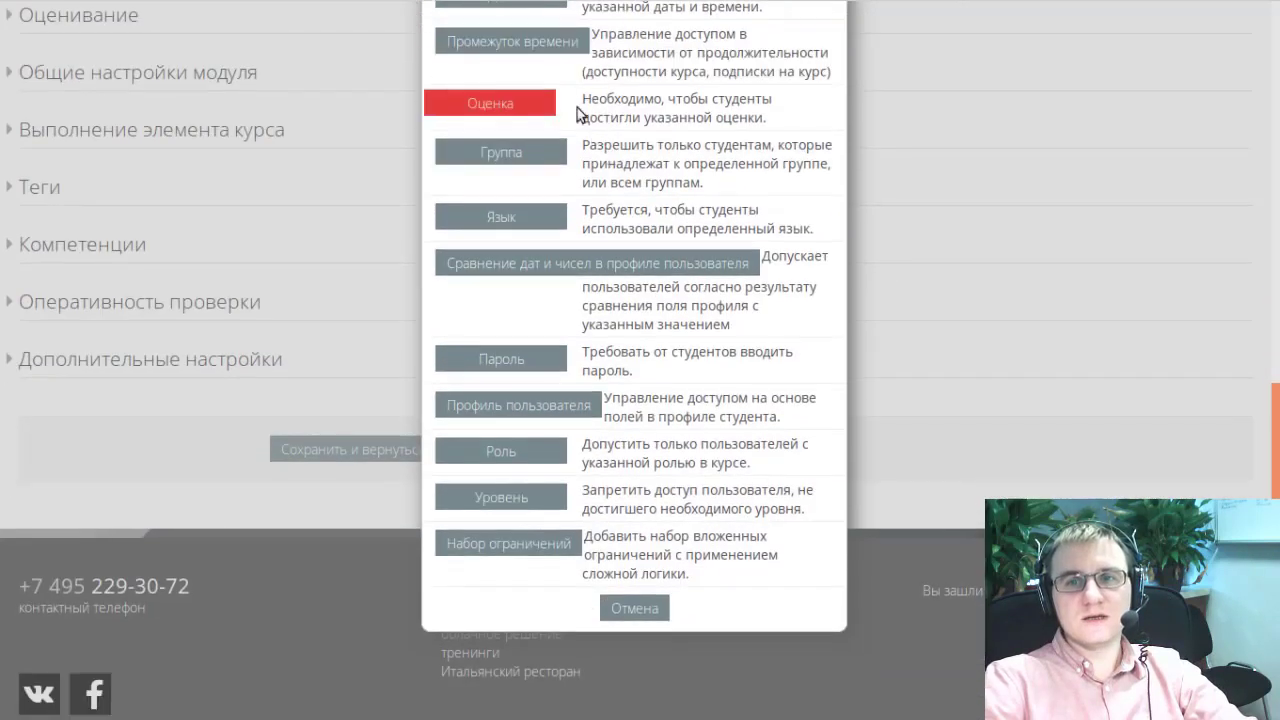
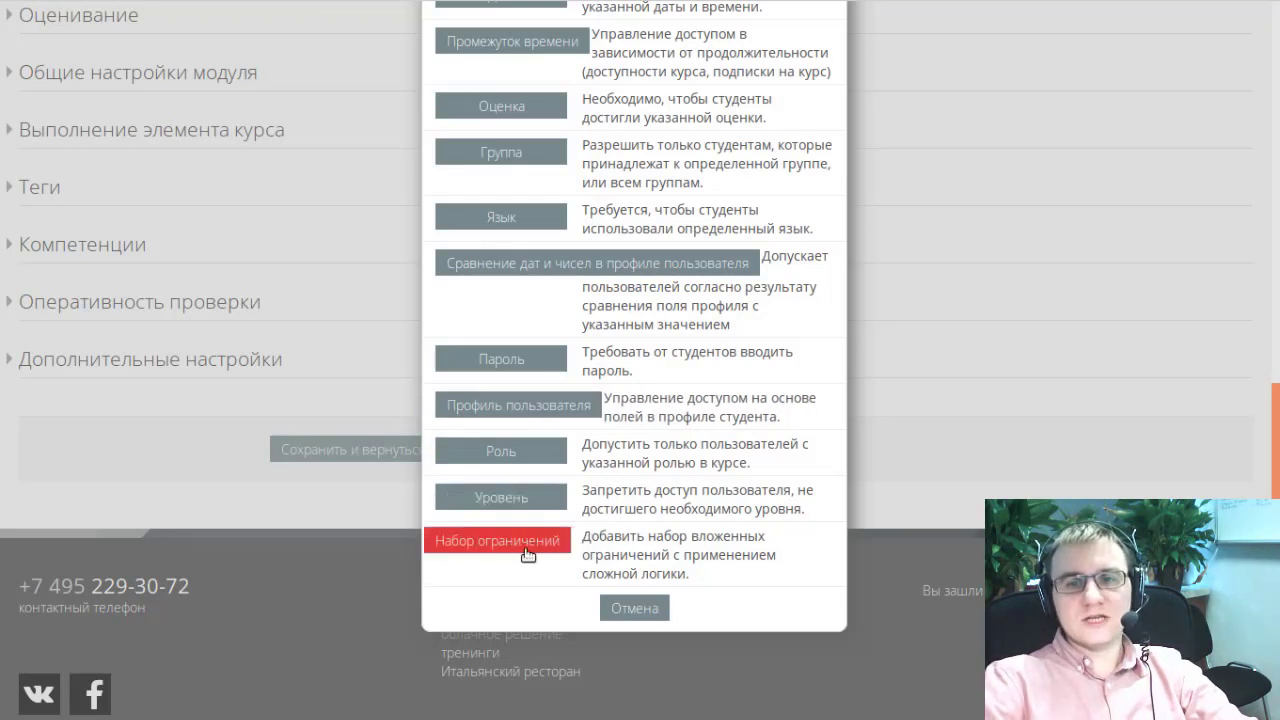
pyautogui.click(634, 608)
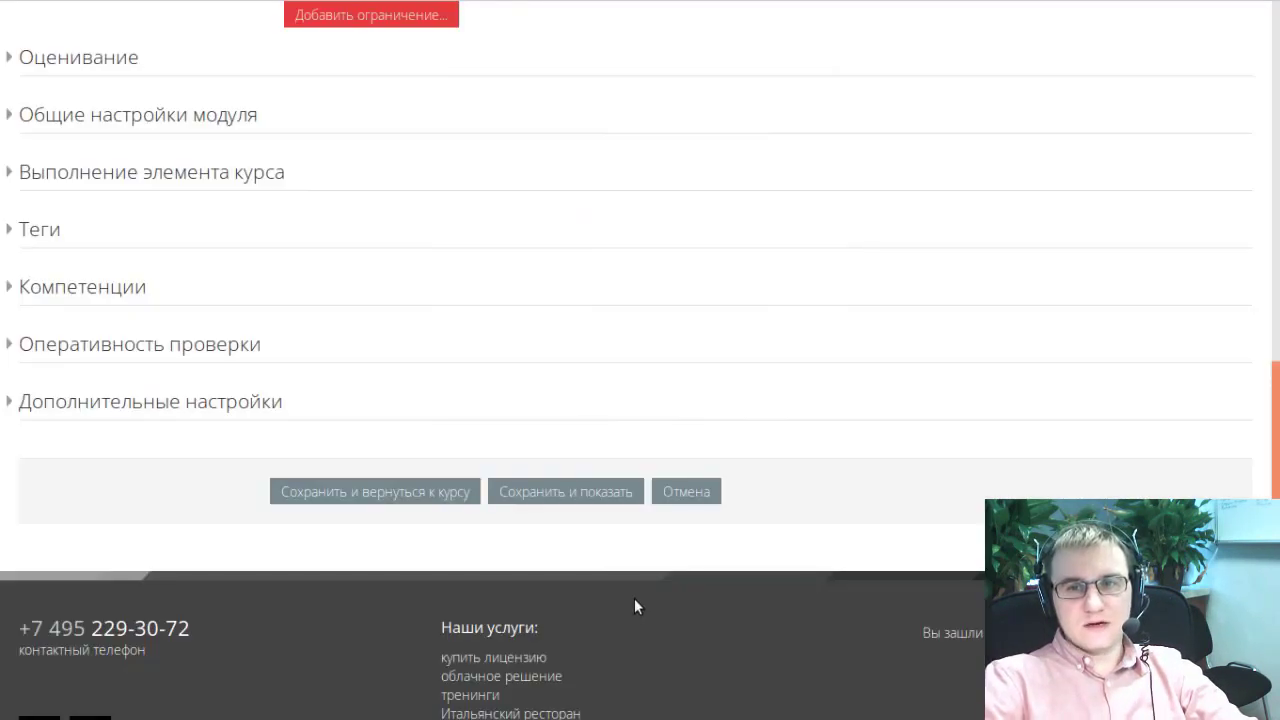
# Step: Add a Дата access restriction to the Логика курса element, set to от 1 Ноябрь 2018
pyautogui.scroll(4, 634, 606)
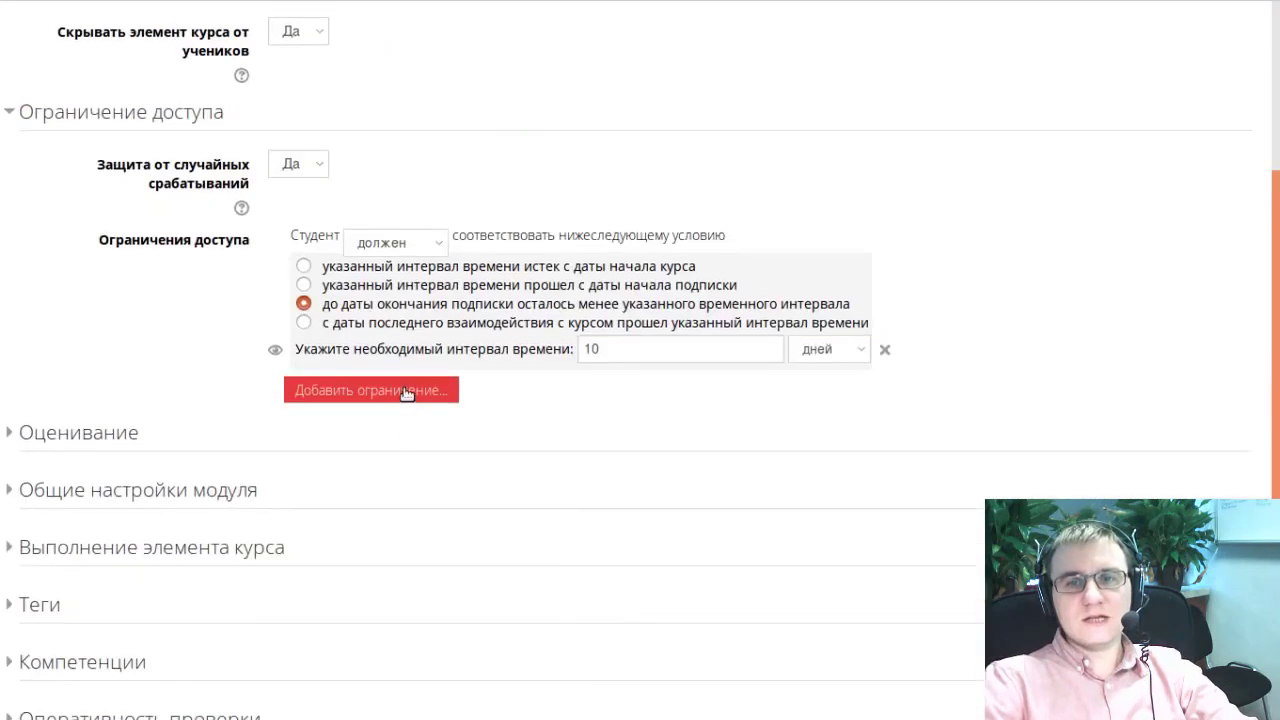
pyautogui.click(403, 388)
pyautogui.scroll(-1, 636, 297)
pyautogui.scroll(-4, 636, 297)
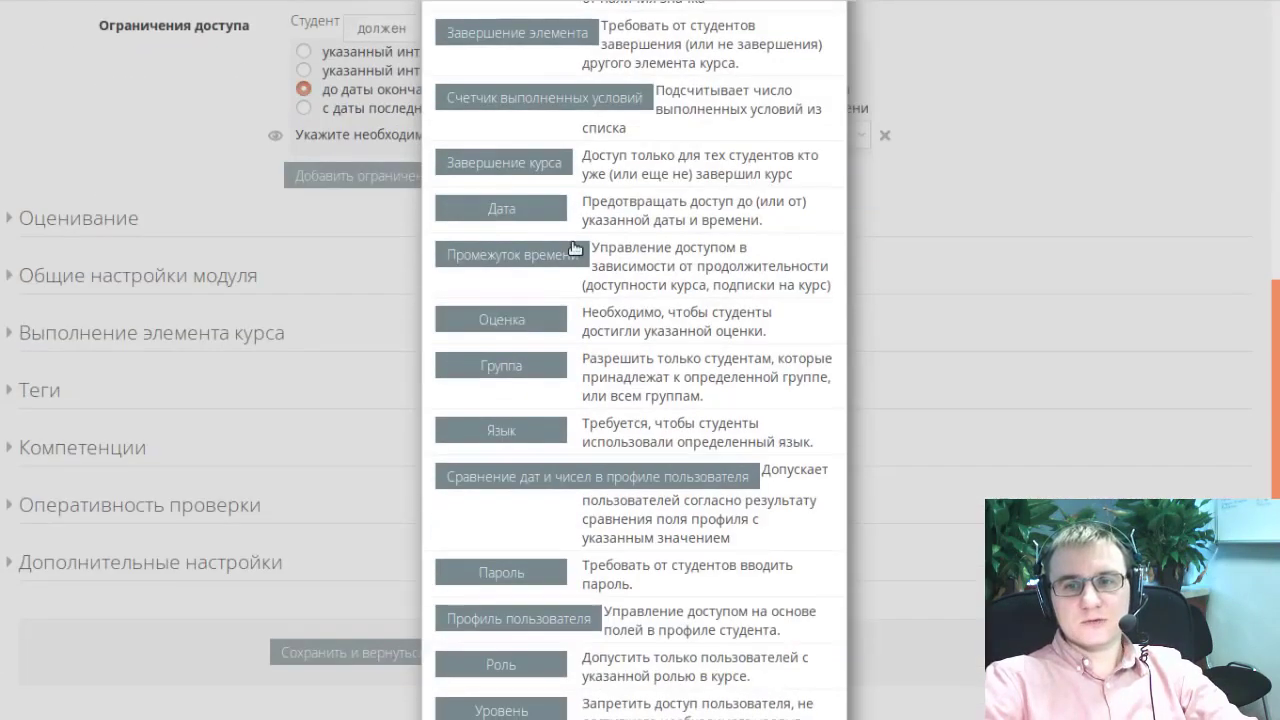
pyautogui.click(503, 207)
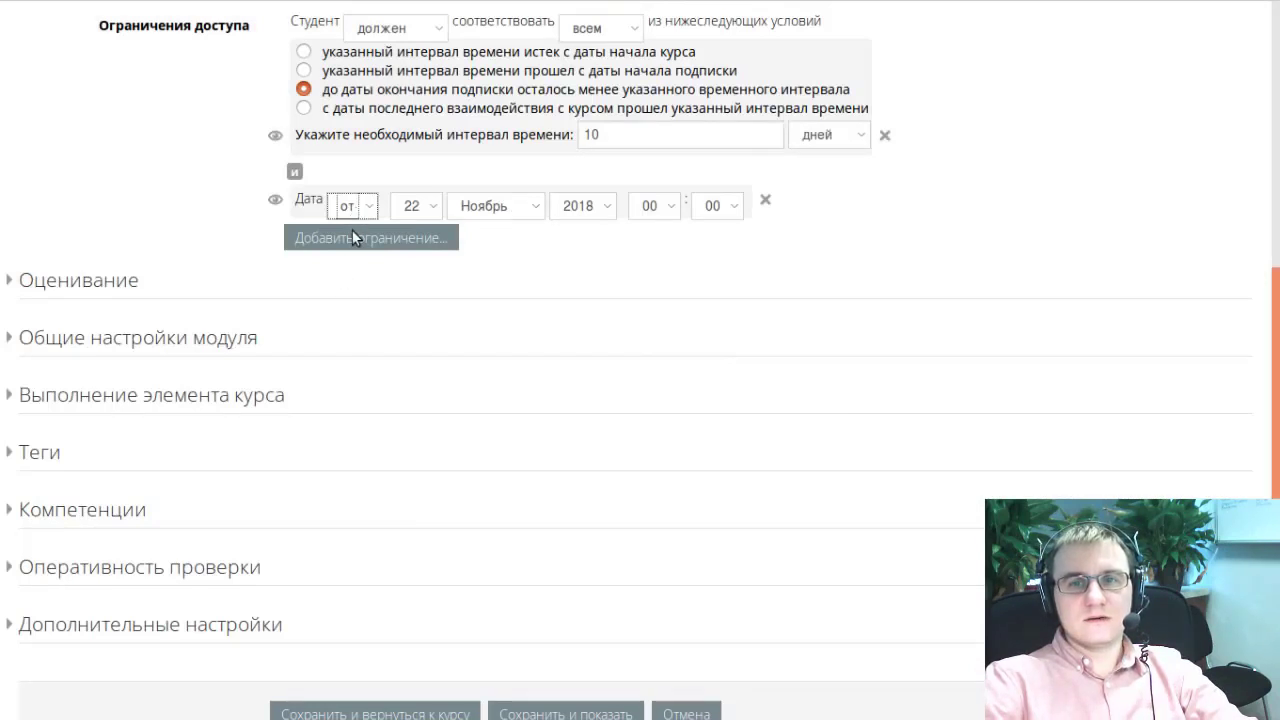
pyautogui.click(417, 207)
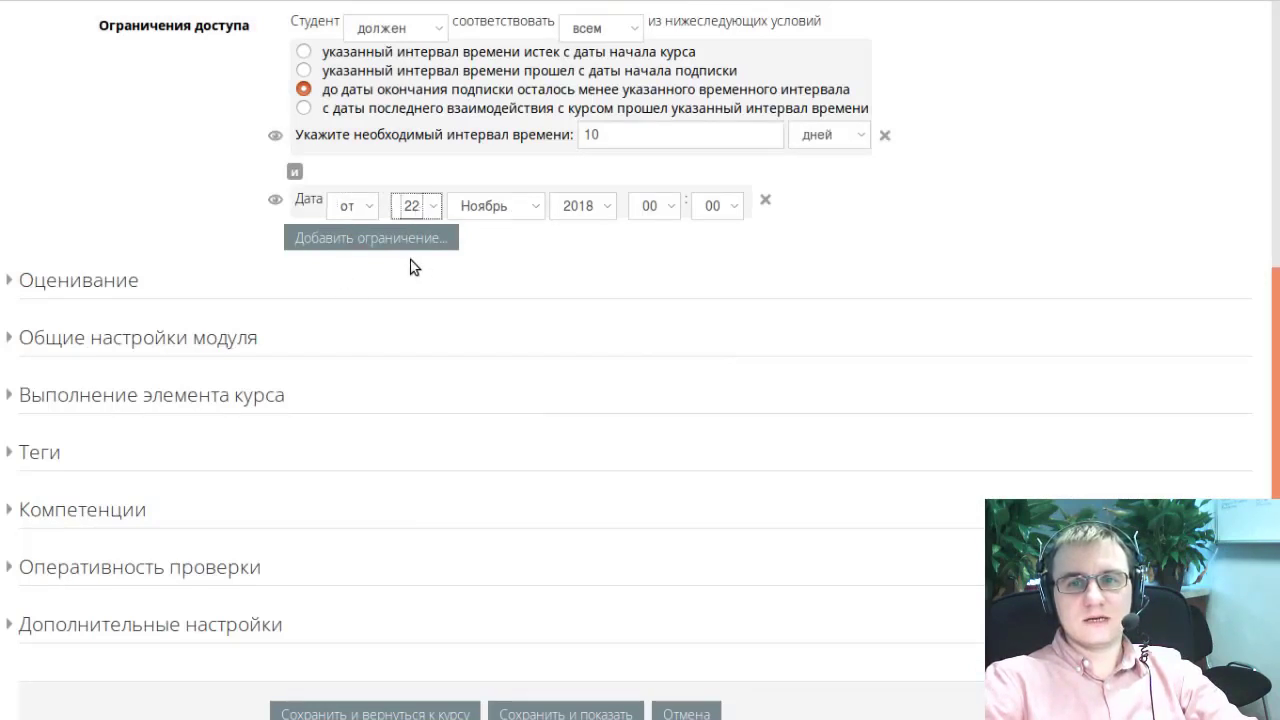
pyautogui.press('1')
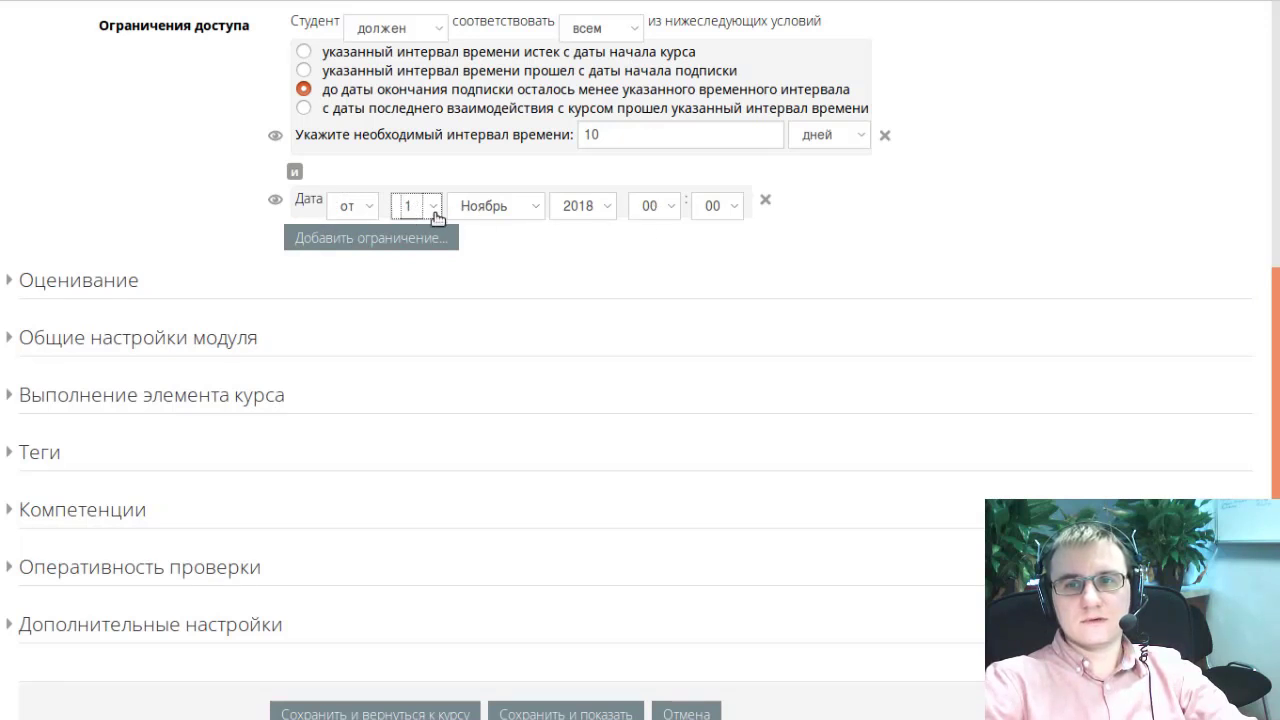
pyautogui.click(347, 212)
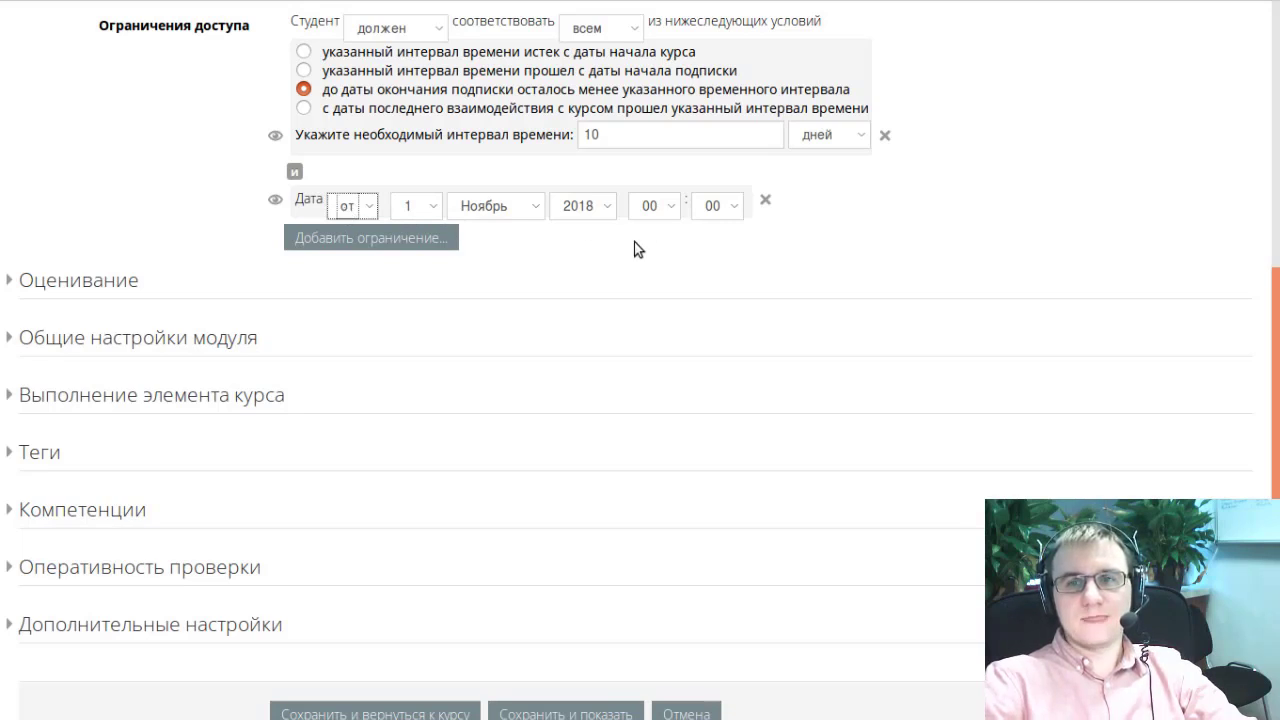
# Step: Return to the Логика курса page without saving the settings and open its action management
pyautogui.scroll(1, 640, 249)
pyautogui.scroll(4, 645, 262)
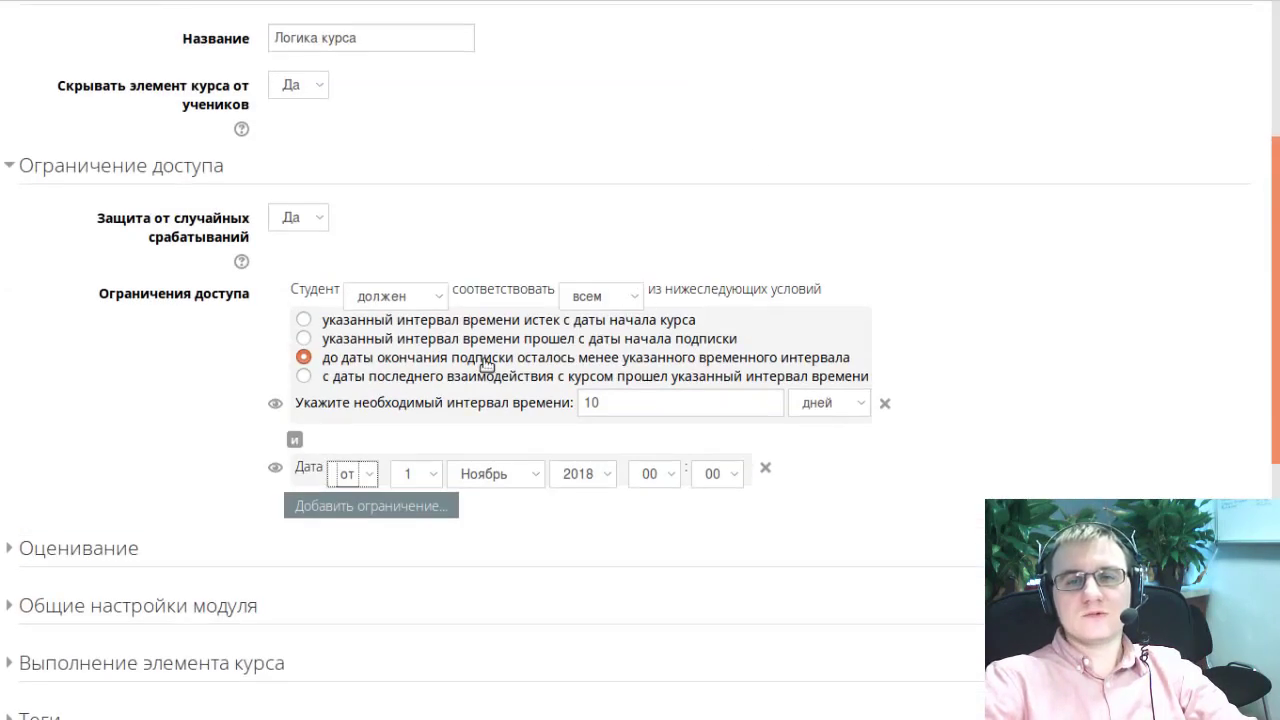
pyautogui.scroll(5, 487, 366)
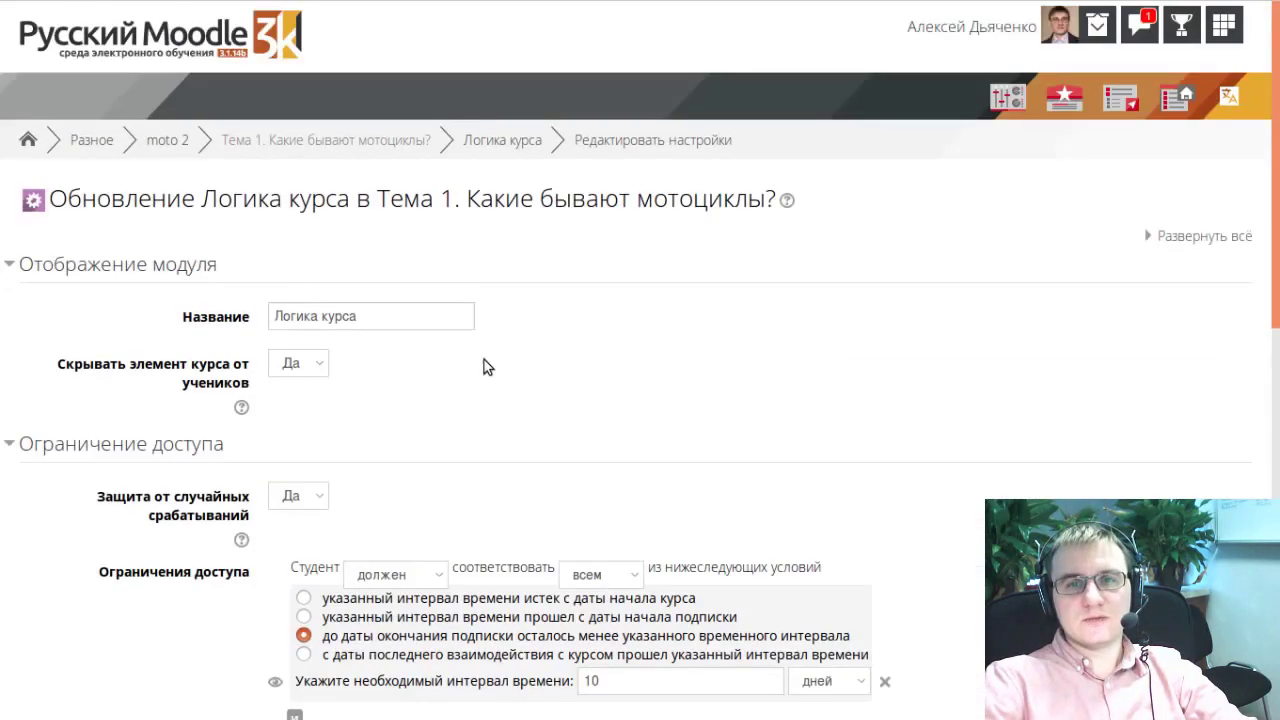
pyautogui.click(505, 136)
pyautogui.click(930, 322)
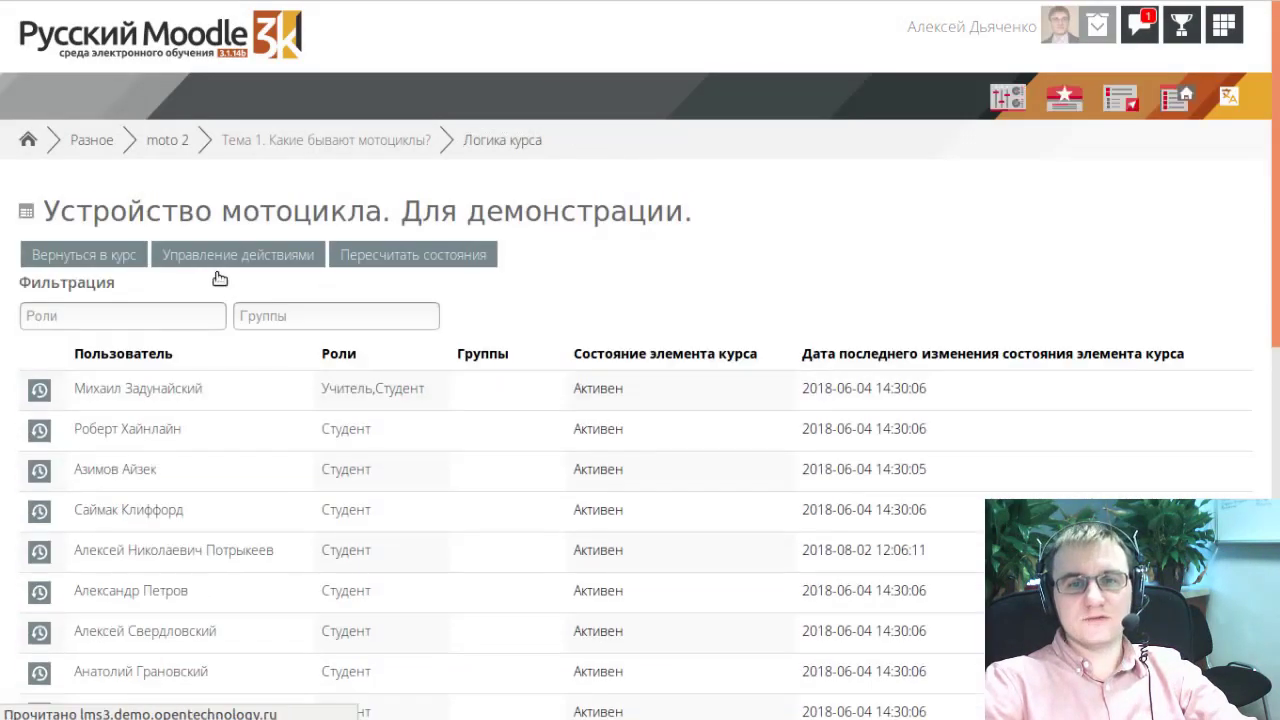
pyautogui.click(221, 256)
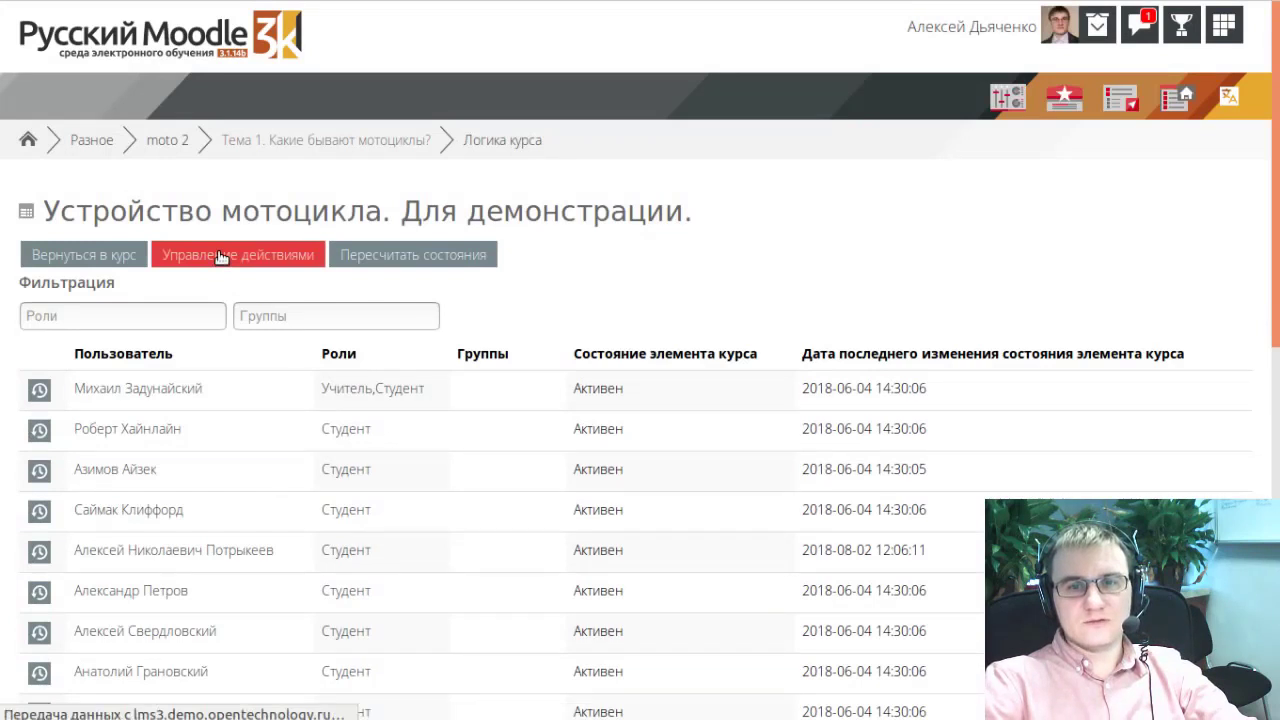
# Step: Examine the trigger frequency of the three condition cards, including the periodic condition's interval
pyautogui.scroll(-3, 762, 516)
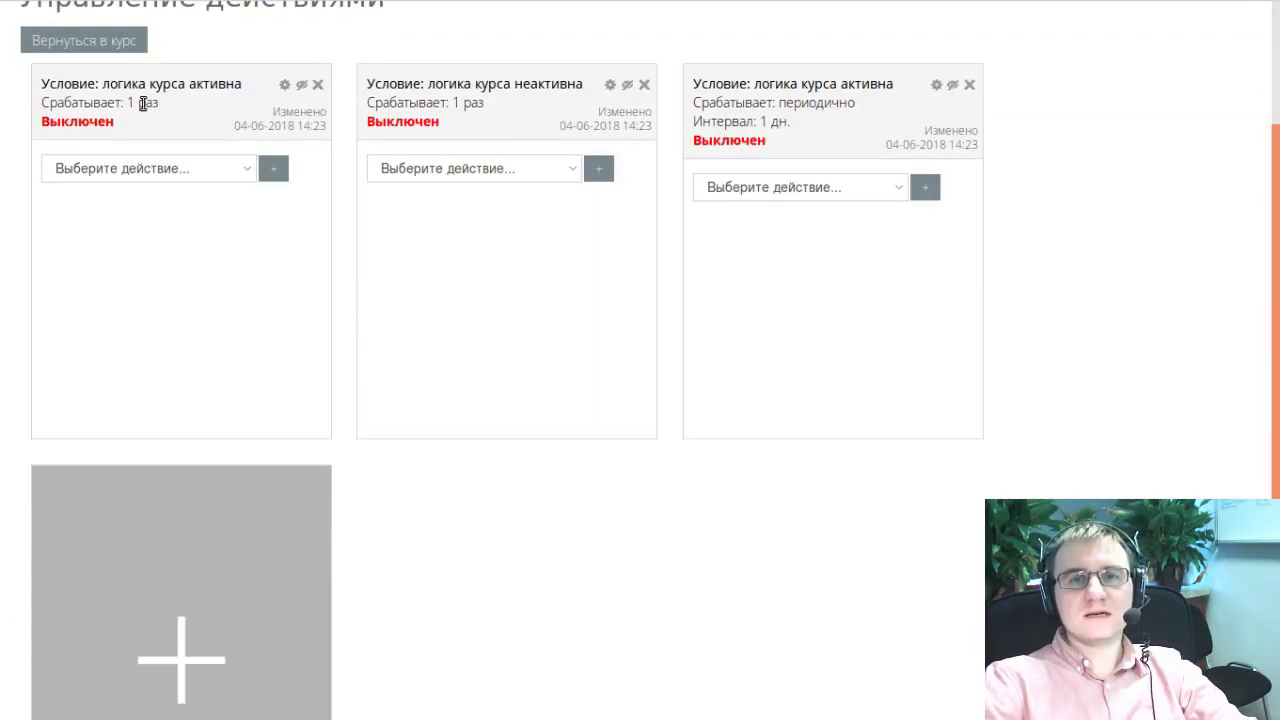
pyautogui.moveTo(124, 103); pyautogui.dragTo(160, 103)
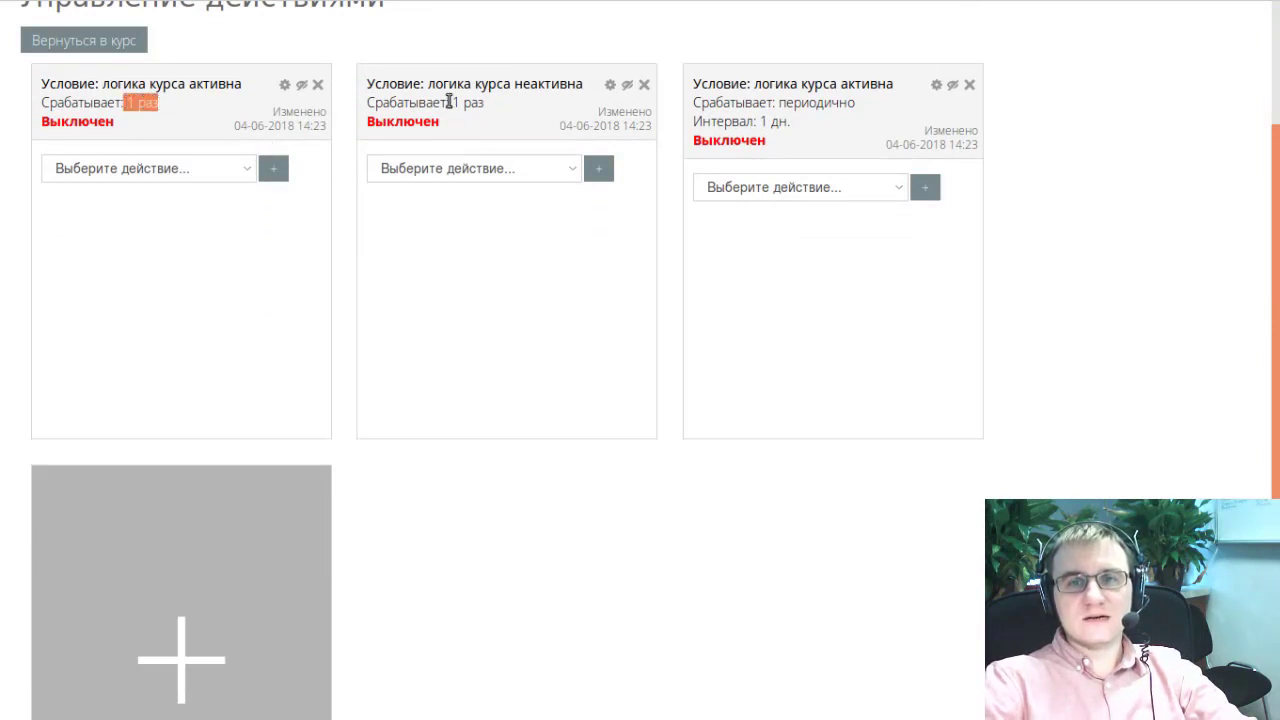
pyautogui.moveTo(449, 102); pyautogui.dragTo(482, 103)
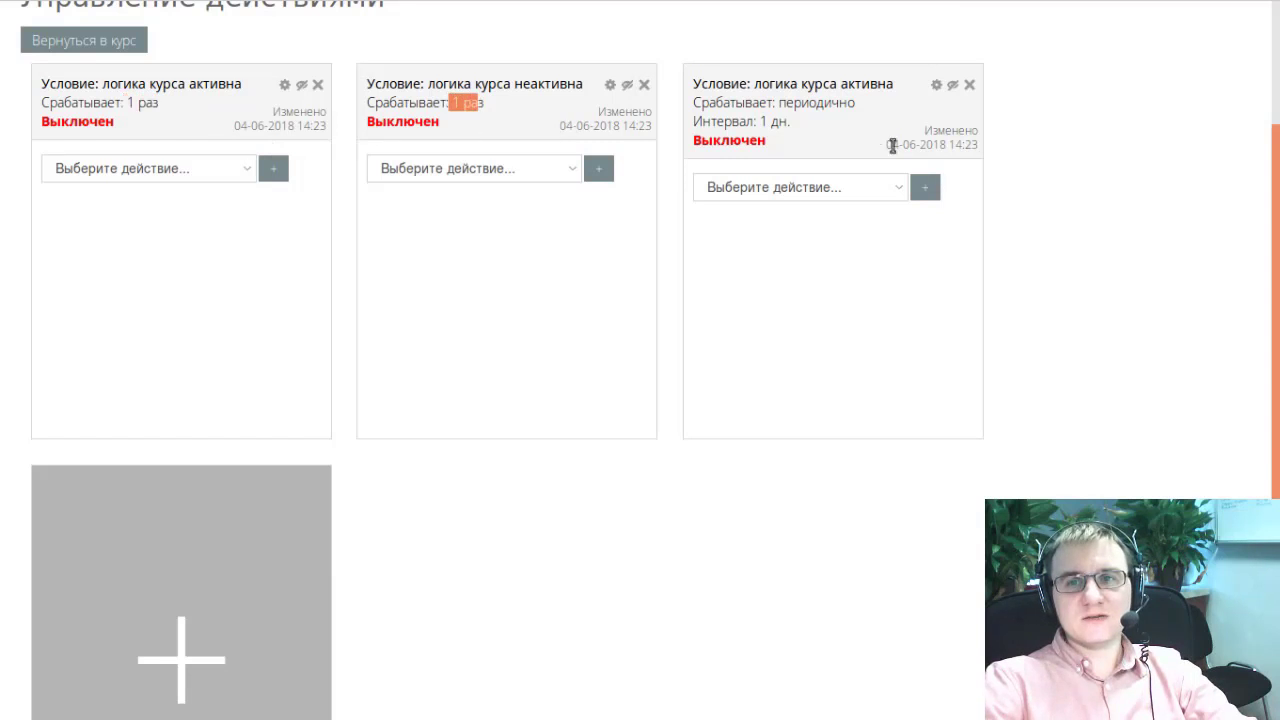
pyautogui.click(787, 118)
pyautogui.moveTo(746, 121); pyautogui.dragTo(793, 122)
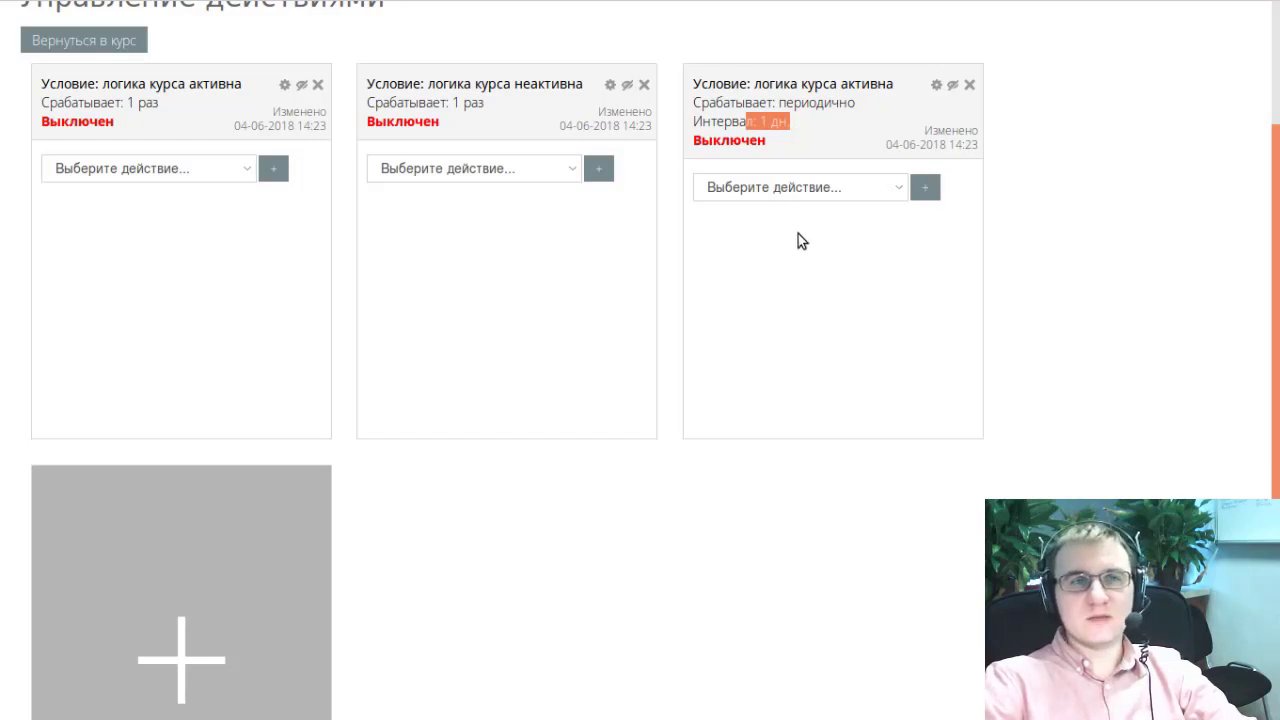
# Step: Add an Отправить сообщение action to the periodically triggered condition
pyautogui.click(806, 189)
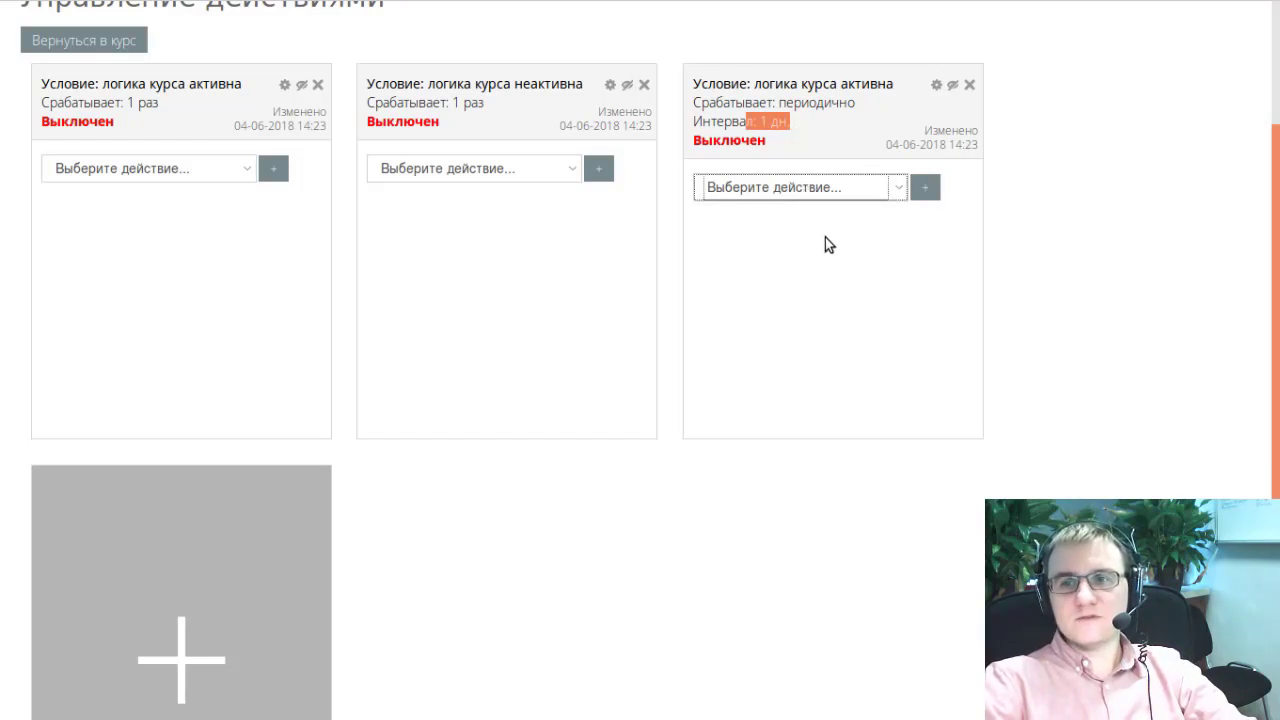
pyautogui.press('Down')
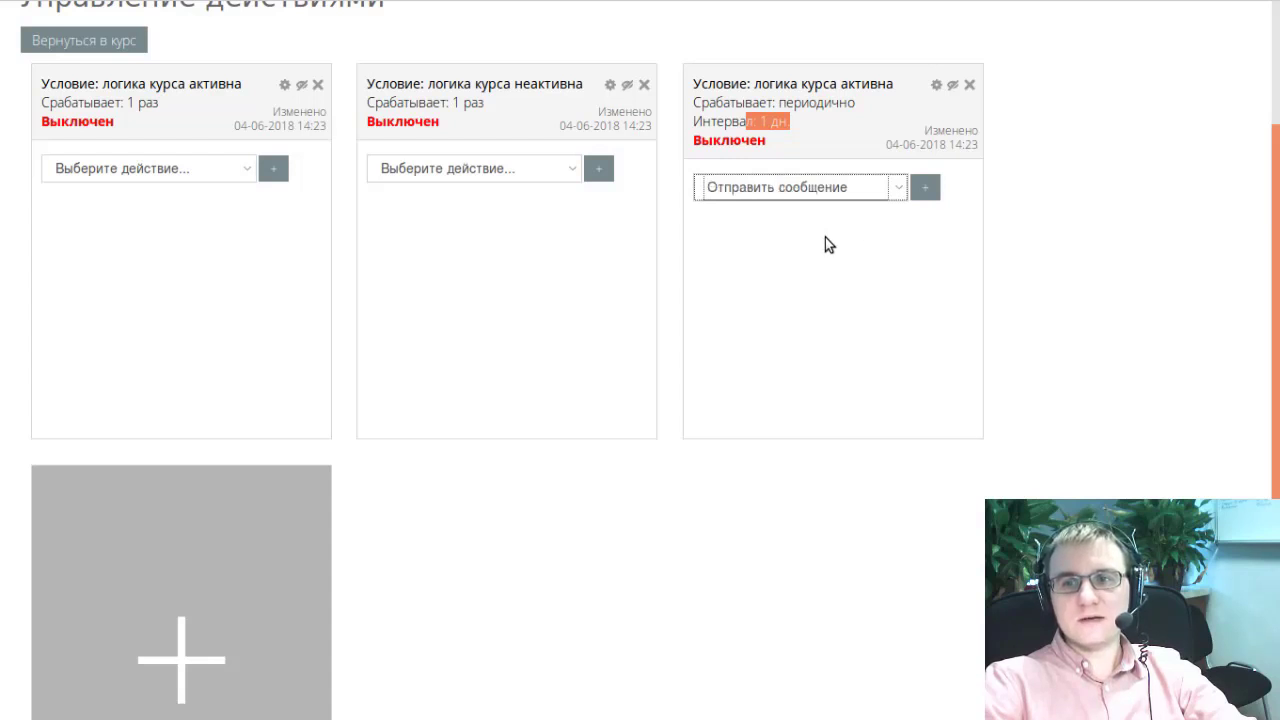
pyautogui.click(922, 188)
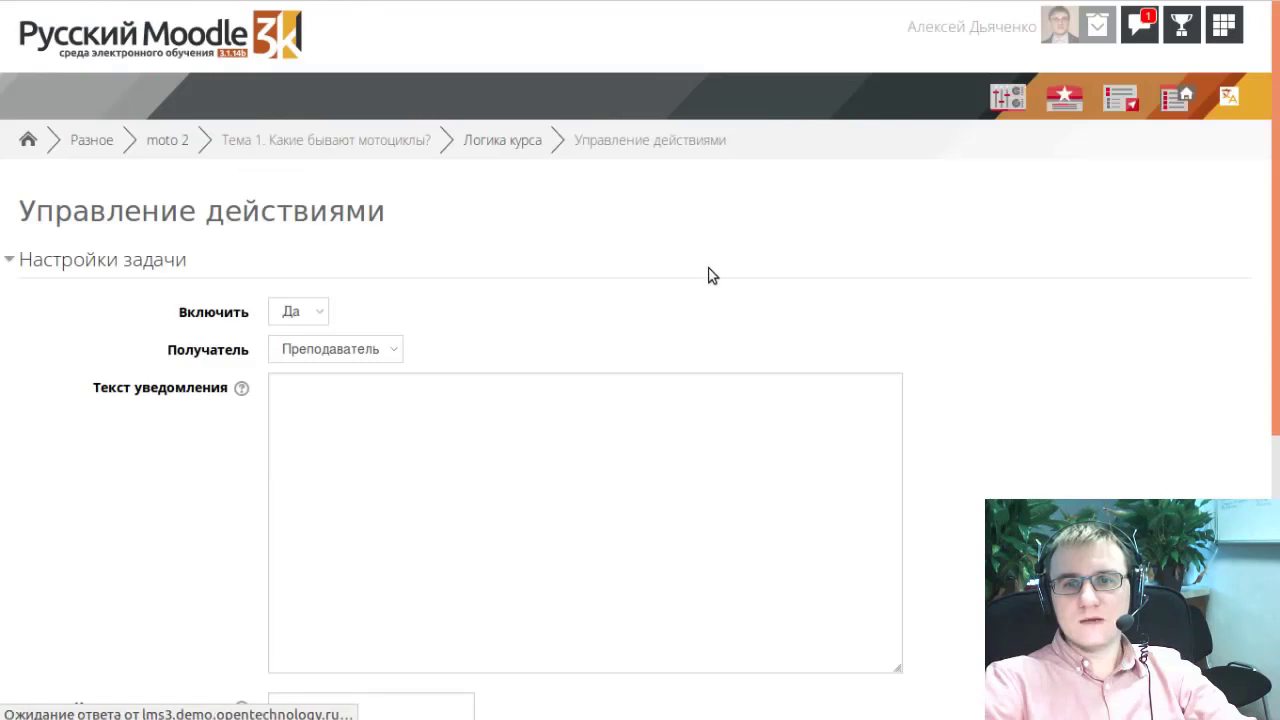
# Step: Set the message recipient to Студент and send it on behalf of Преподаватель
pyautogui.scroll(-2, 709, 274)
pyautogui.scroll(2, 361, 128)
pyautogui.click(380, 343)
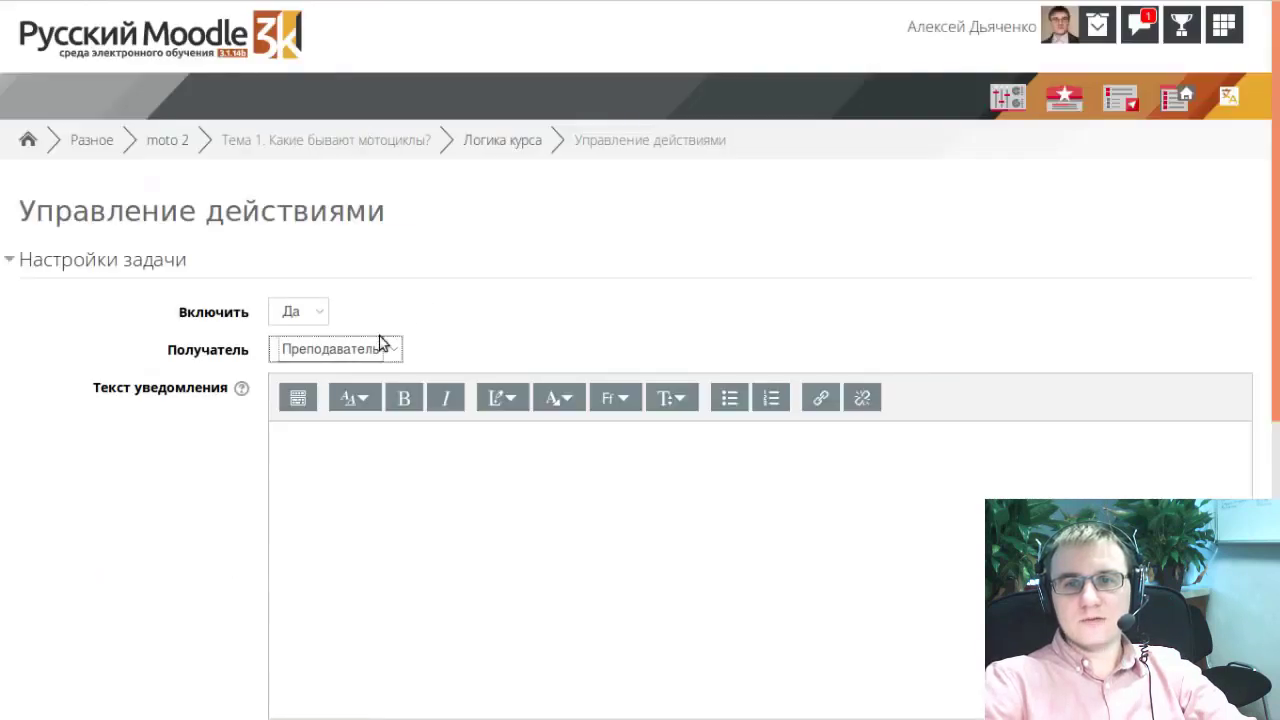
pyautogui.click(340, 440)
pyautogui.scroll(-3, 409, 326)
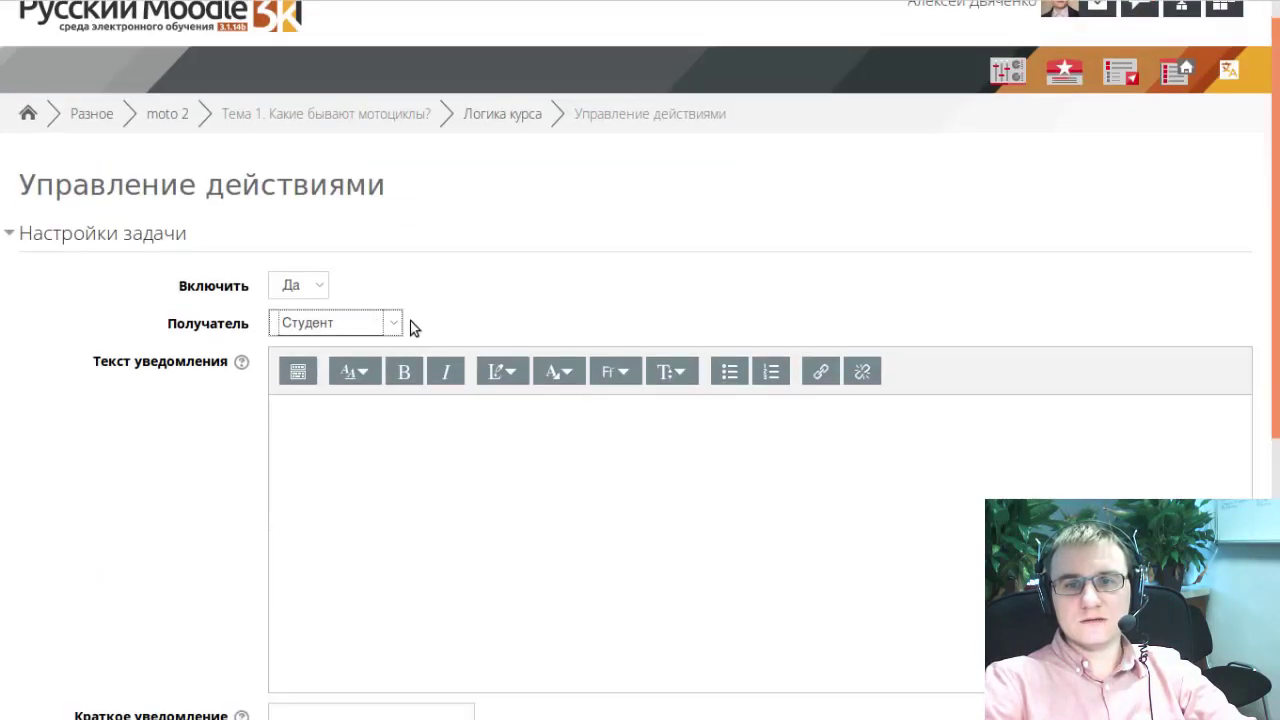
pyautogui.click(337, 555)
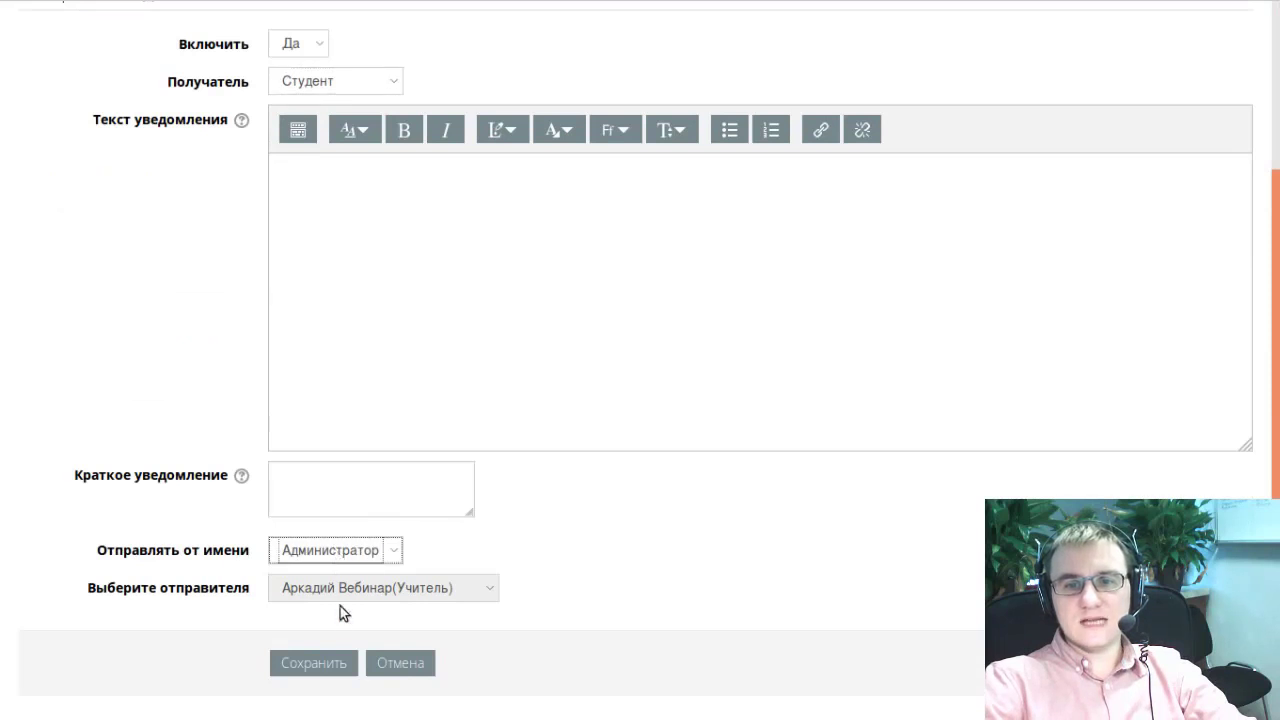
pyautogui.click(336, 596)
# Step: Review the macro substitutions available for the Текст уведомления field in its help, and close the help
pyautogui.click(384, 203)
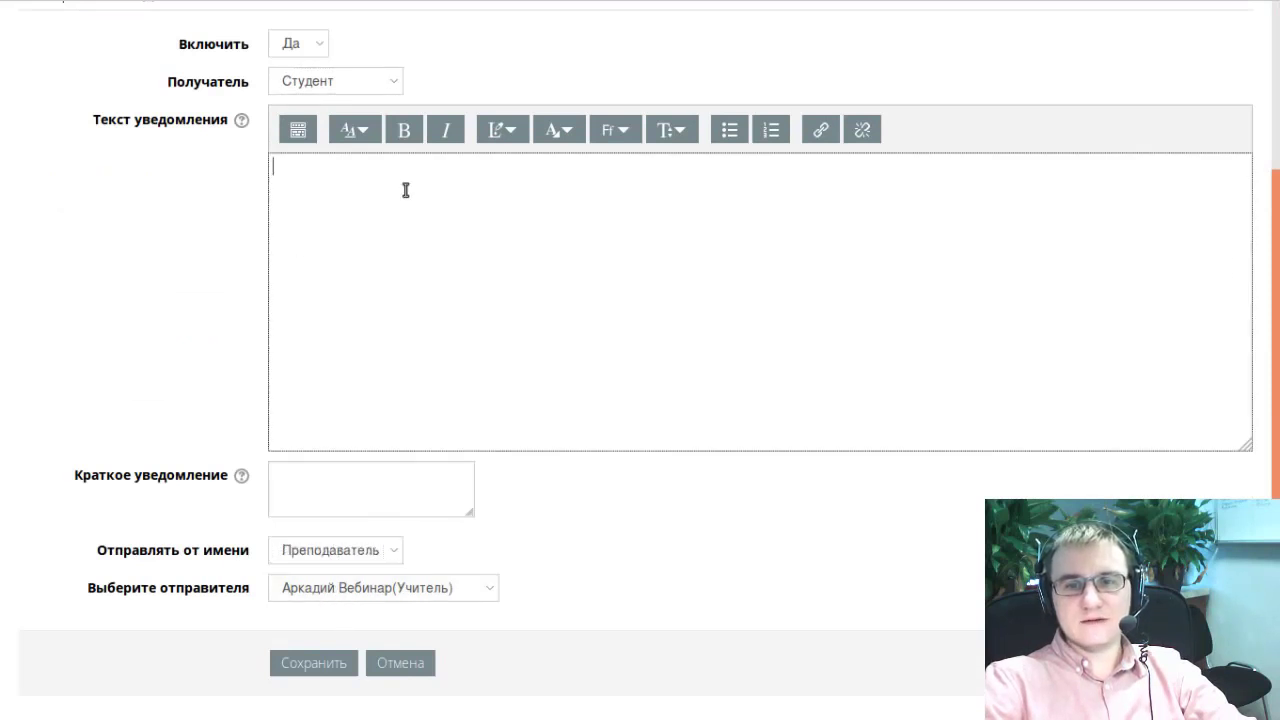
pyautogui.click(241, 122)
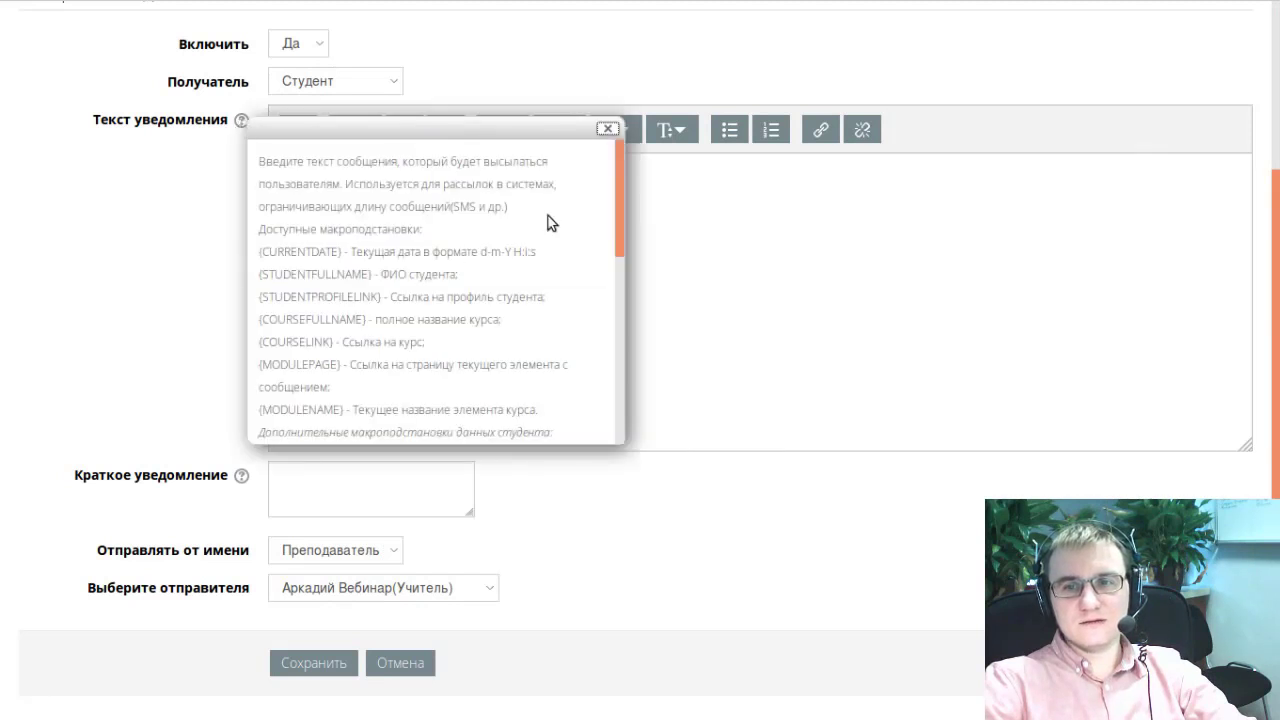
pyautogui.tripleClick(613, 168)
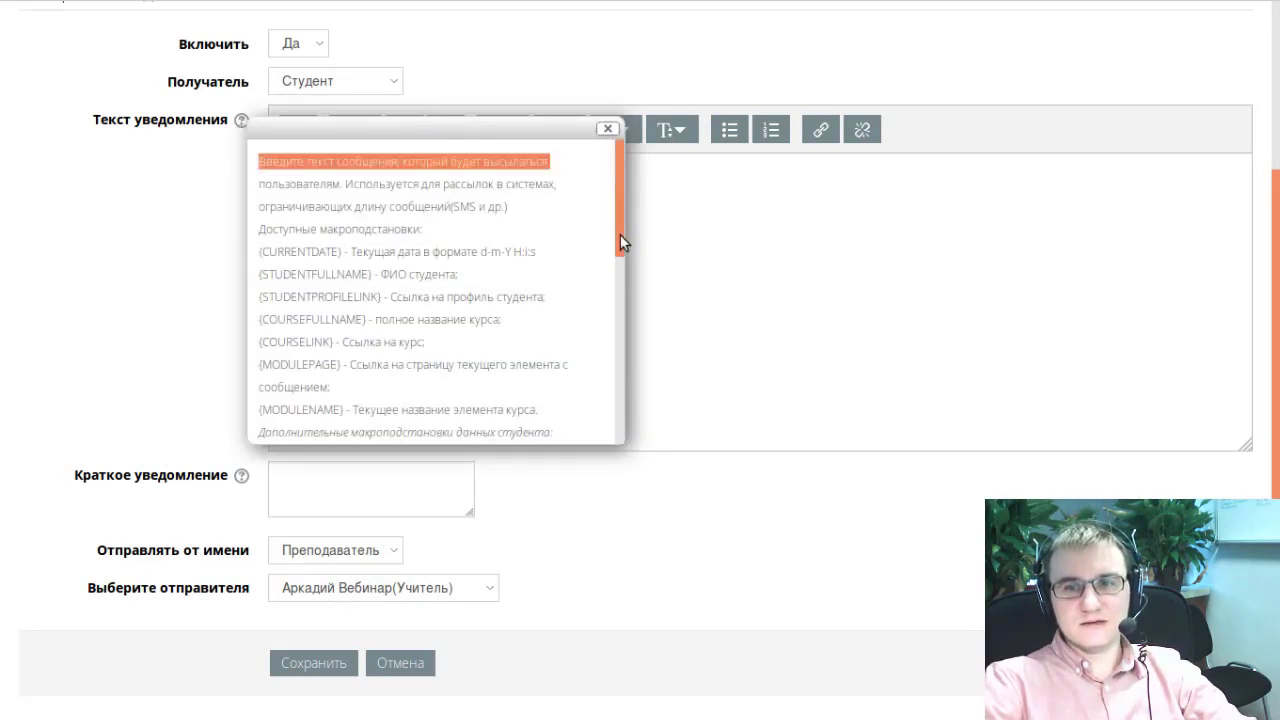
pyautogui.moveTo(620, 235); pyautogui.dragTo(606, 175)
pyautogui.click(391, 271)
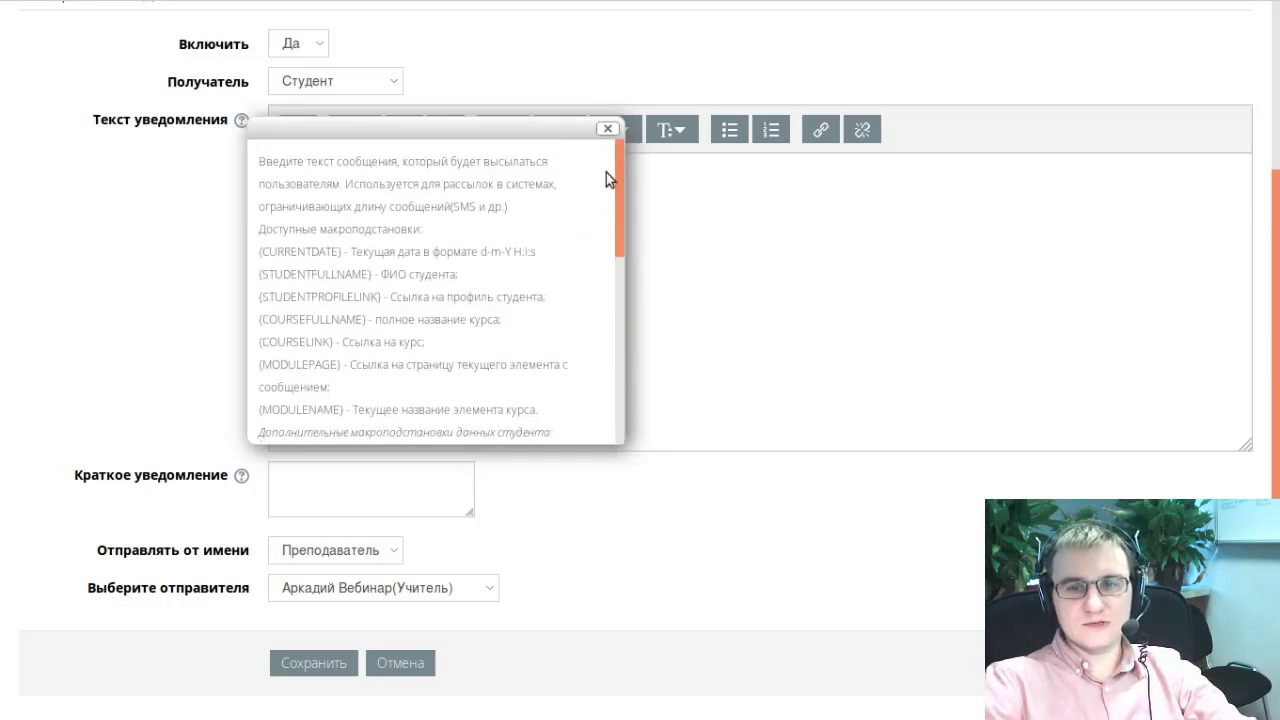
pyautogui.click(606, 130)
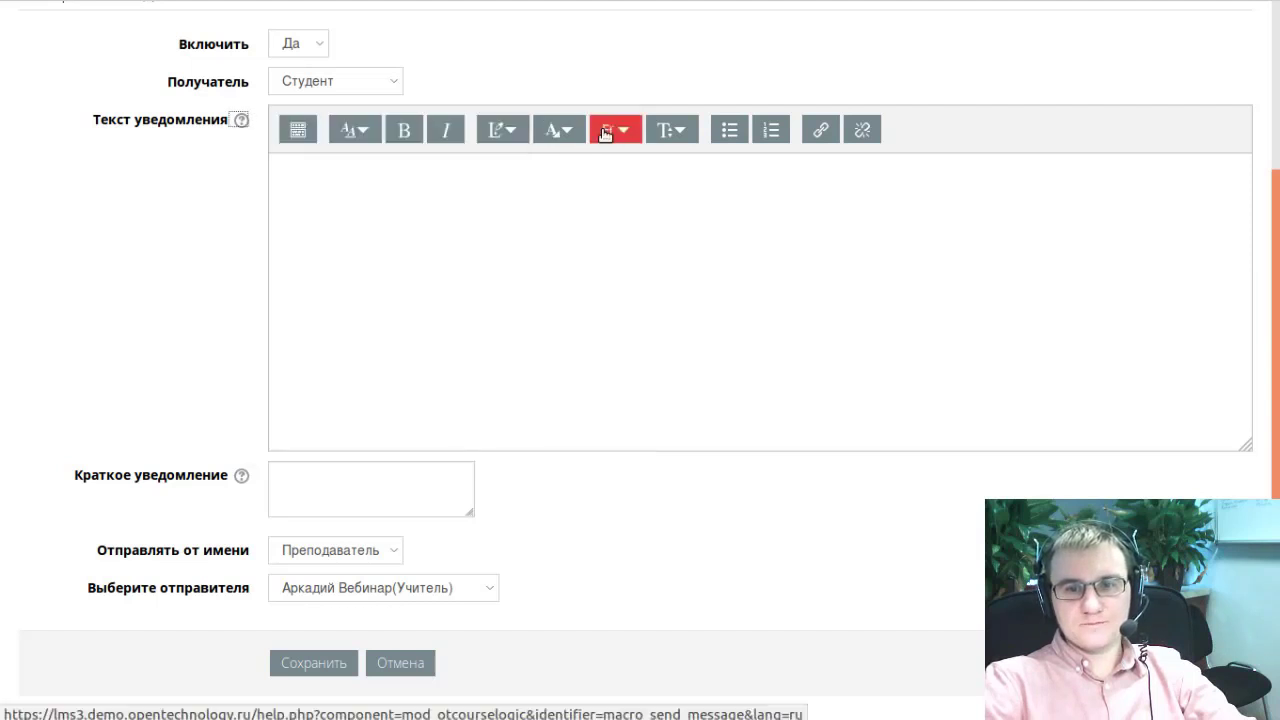
# Step: Leave the message action's settings without saving and return to the condition cards
pyautogui.scroll(4, 417, 357)
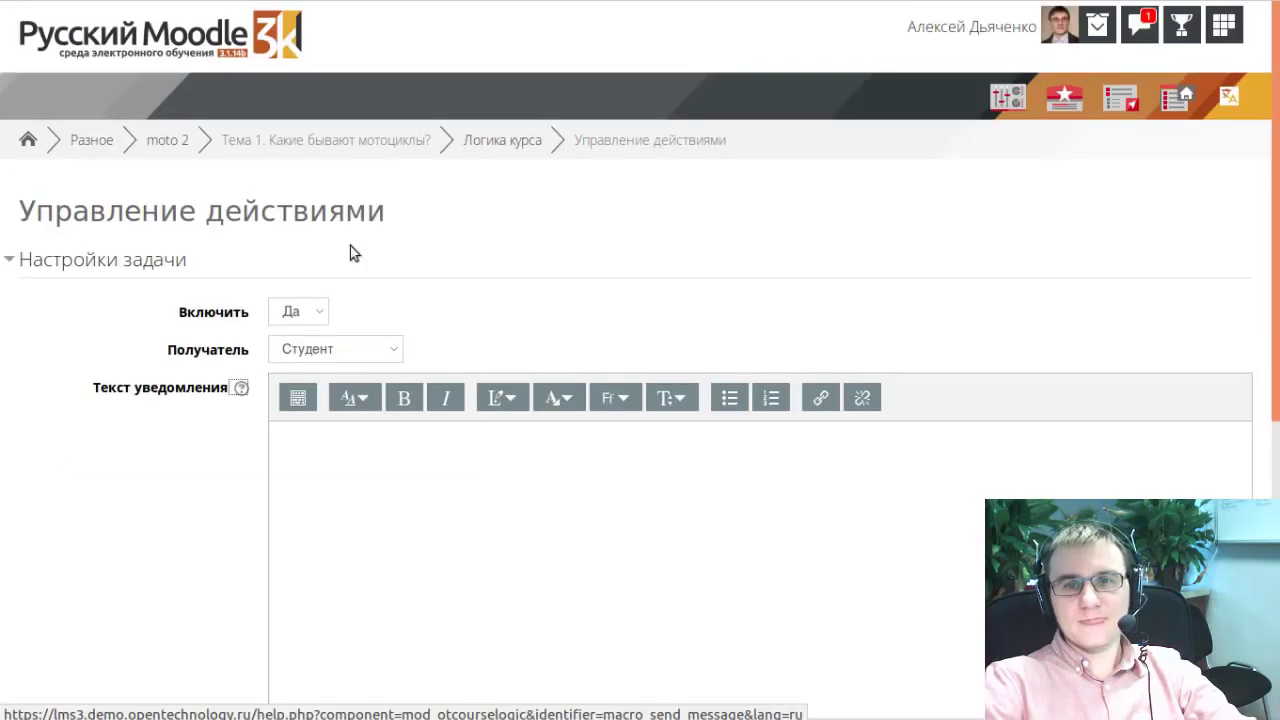
pyautogui.click(495, 0)
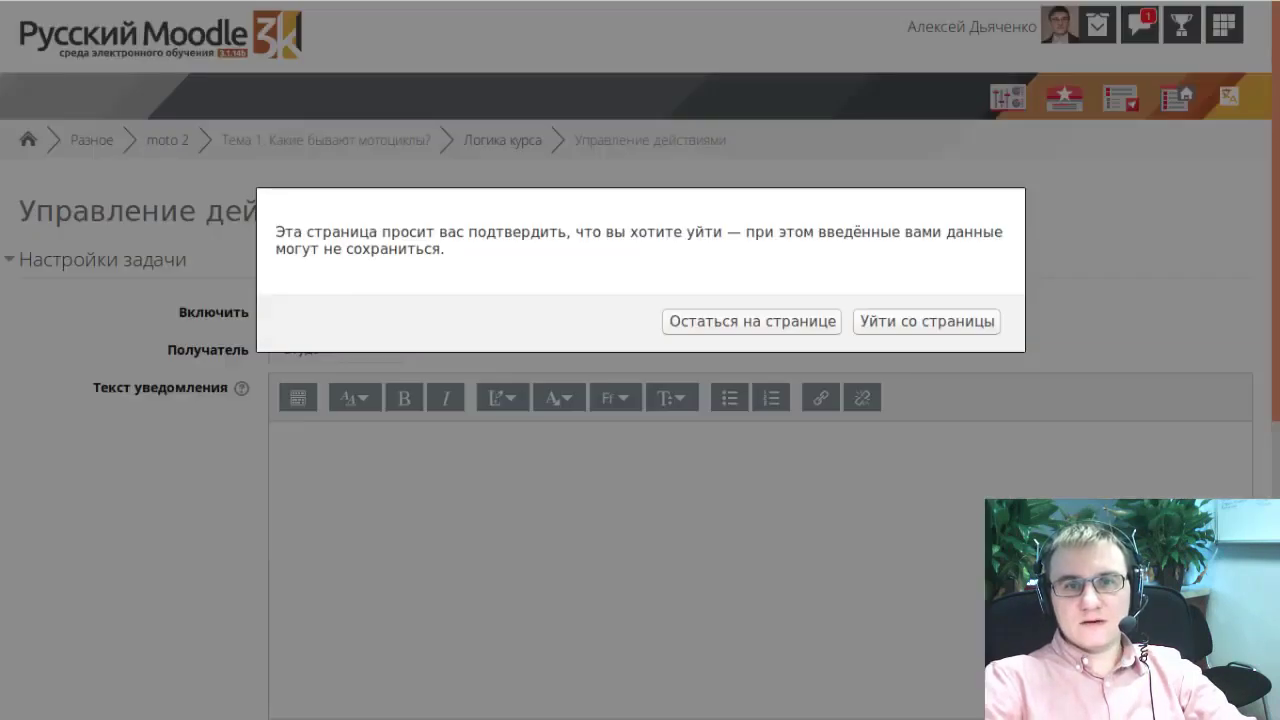
pyautogui.click(975, 315)
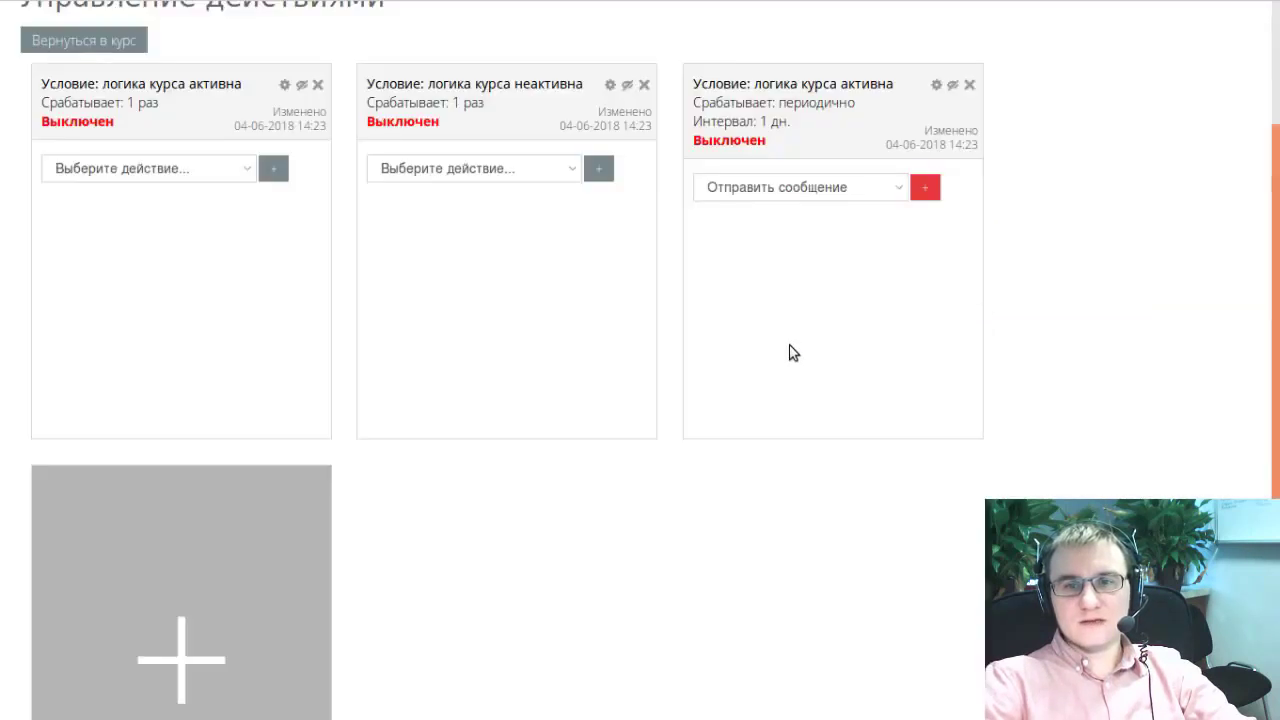
# Step: Select Отписать от текущего курса as the action type for the periodically triggered condition
pyautogui.click(814, 189)
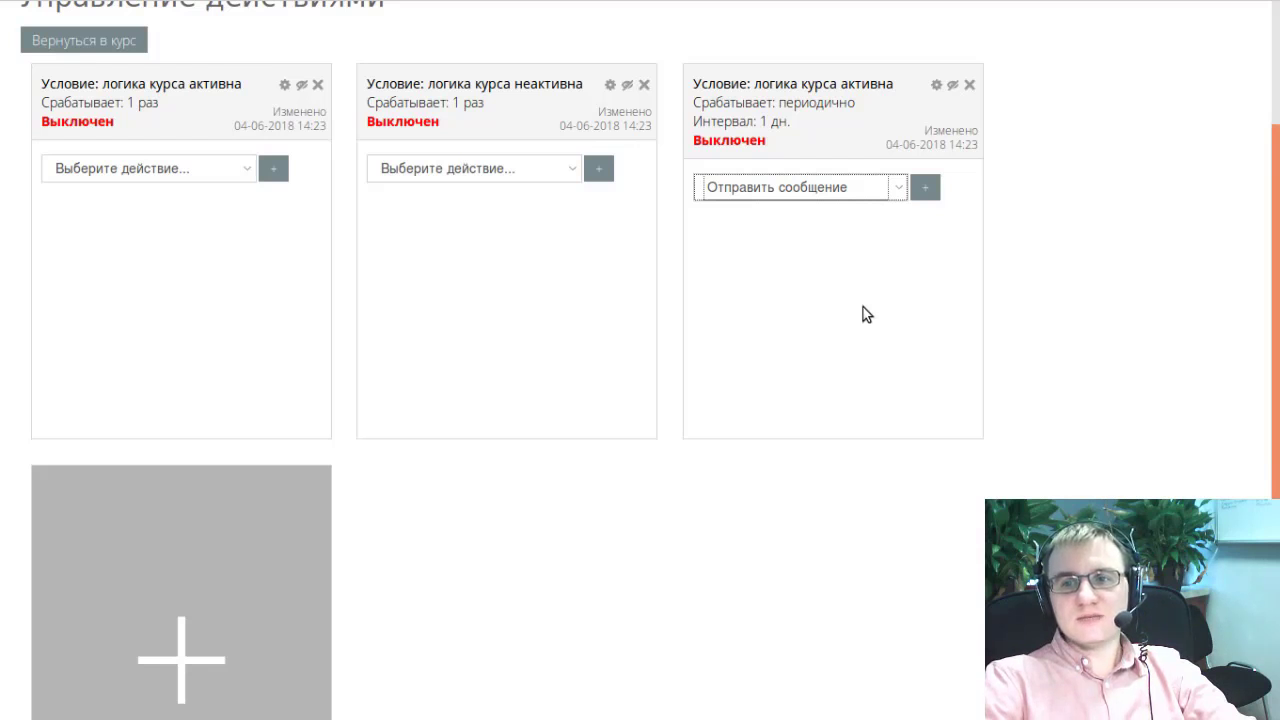
pyautogui.press('Down')
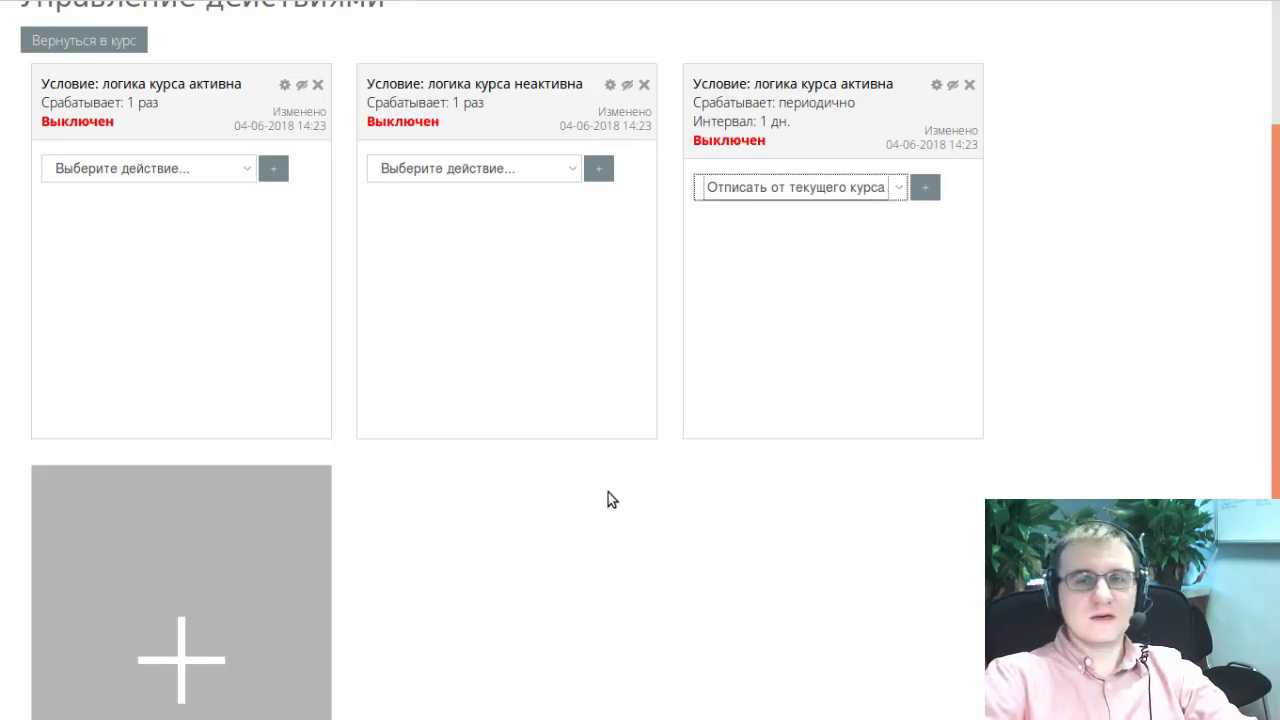
# Step: Return to the moto 2 course page and open its grade report
pyautogui.scroll(2, 303, 525)
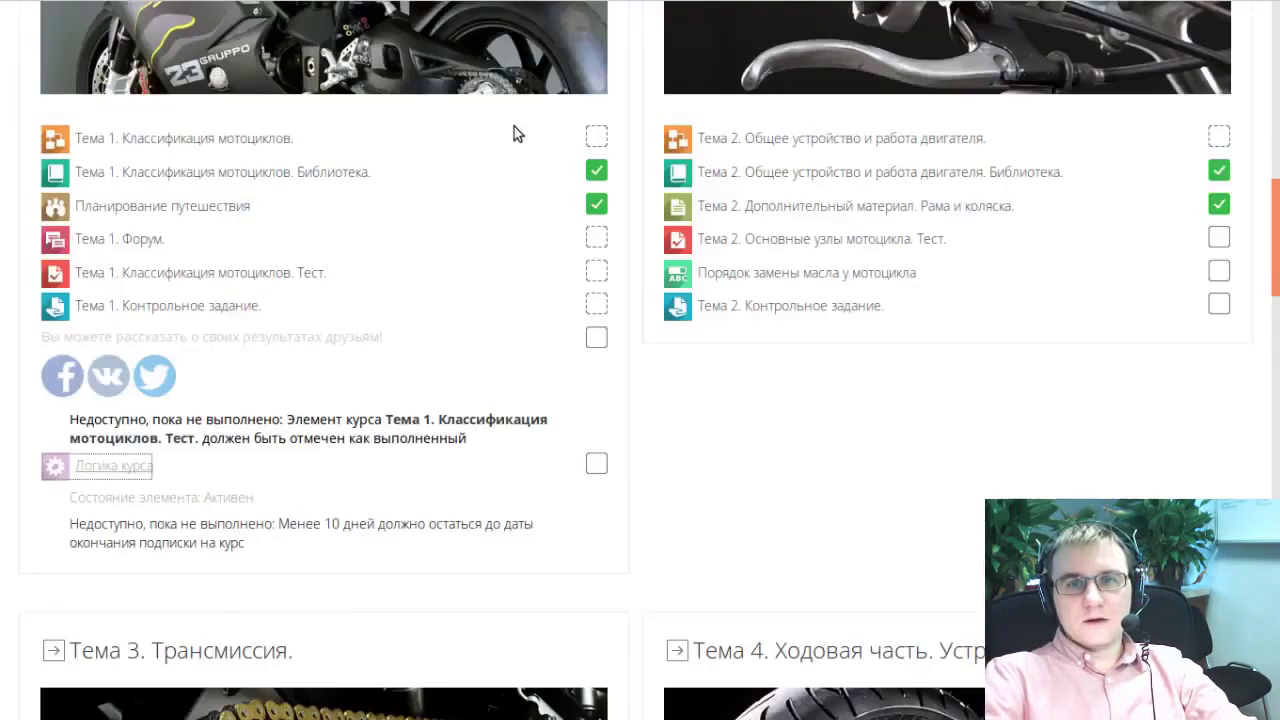
pyautogui.scroll(3, 600, 220)
pyautogui.scroll(7, 675, 306)
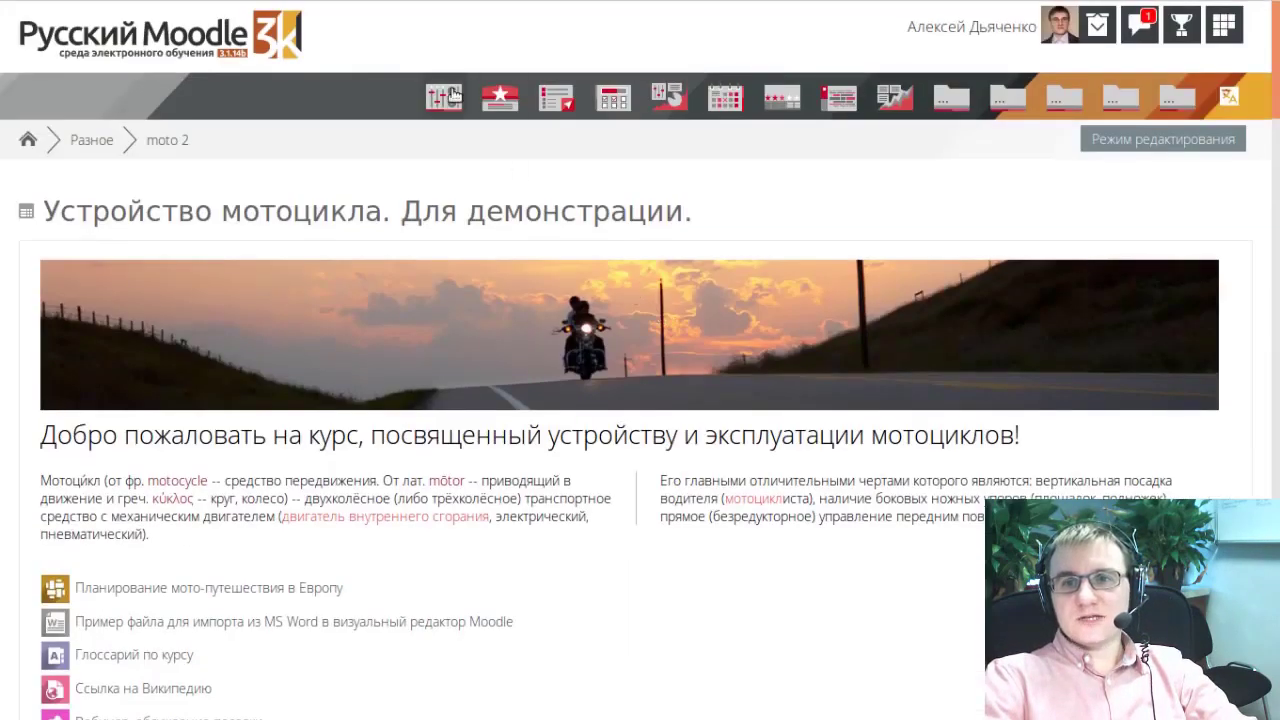
pyautogui.click(450, 96)
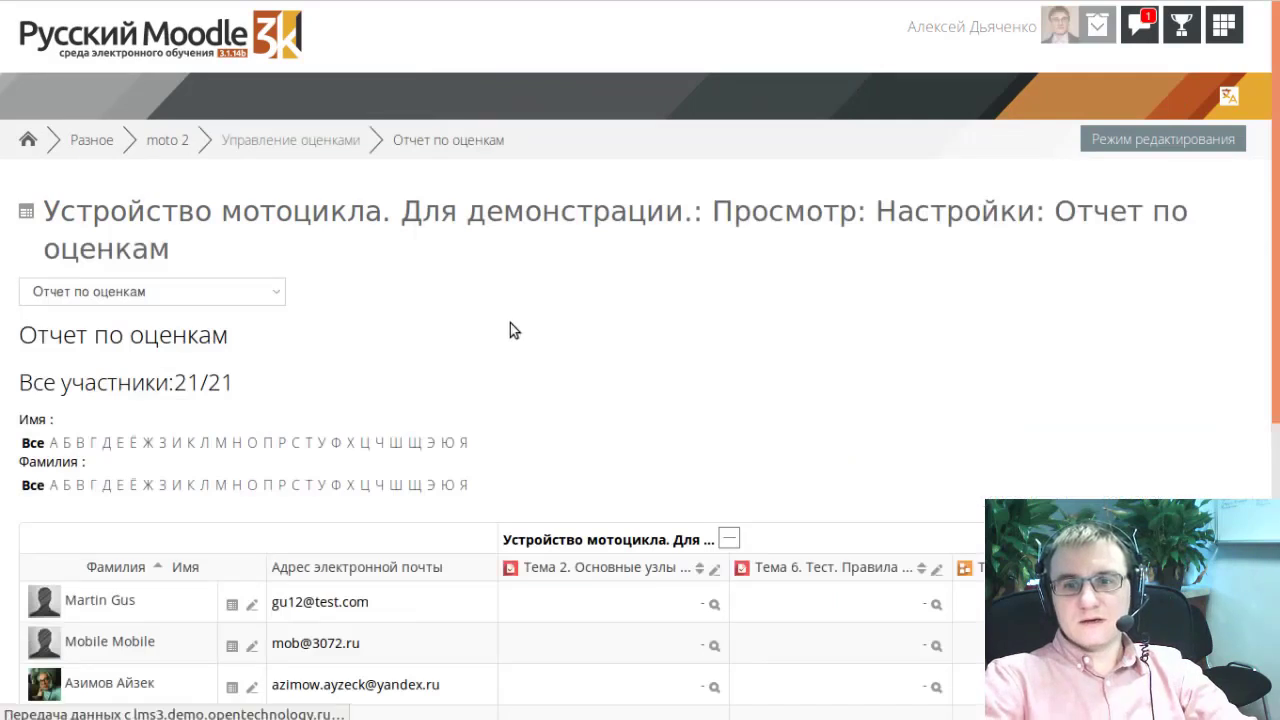
# Step: Examine the participants' grades in Отчет по оценкам across the activity columns through to Итоговая оценка за курс
pyautogui.scroll(-3, 507, 320)
pyautogui.scroll(-3, 507, 320)
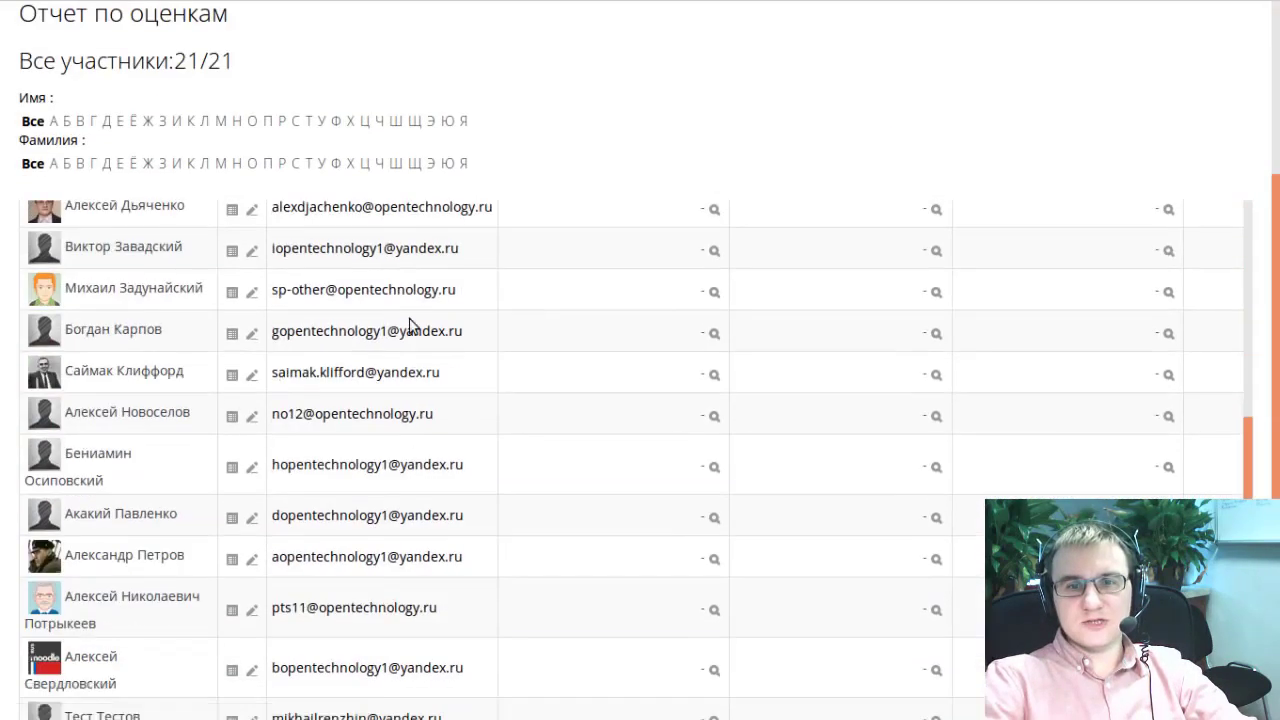
pyautogui.scroll(5, 623, 361)
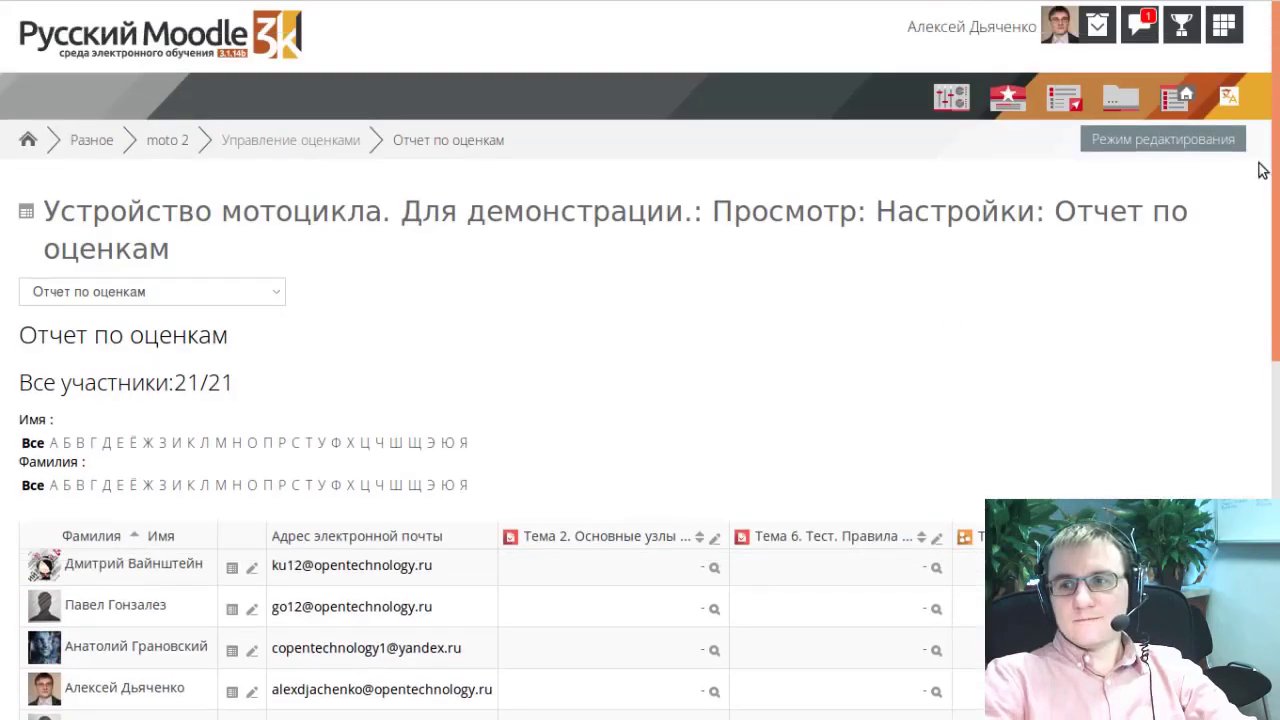
pyautogui.moveTo(1270, 165); pyautogui.dragTo(1224, 400)
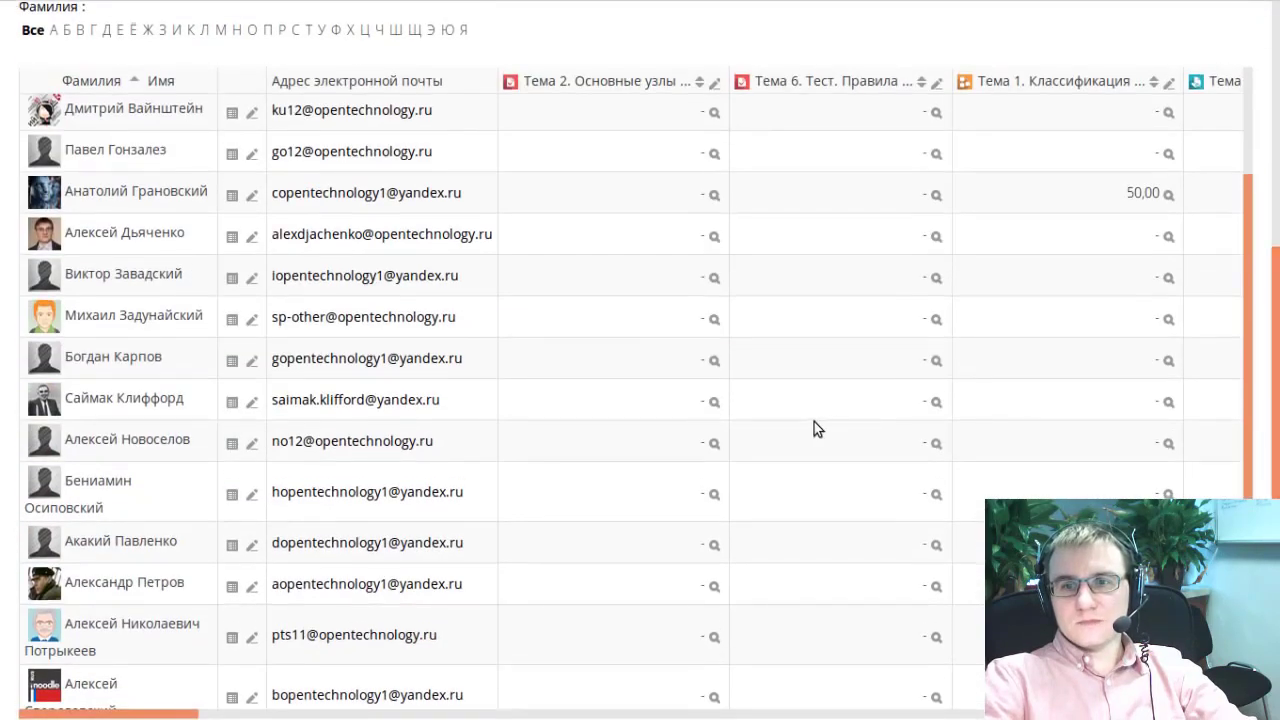
pyautogui.scroll(1, 522, 226)
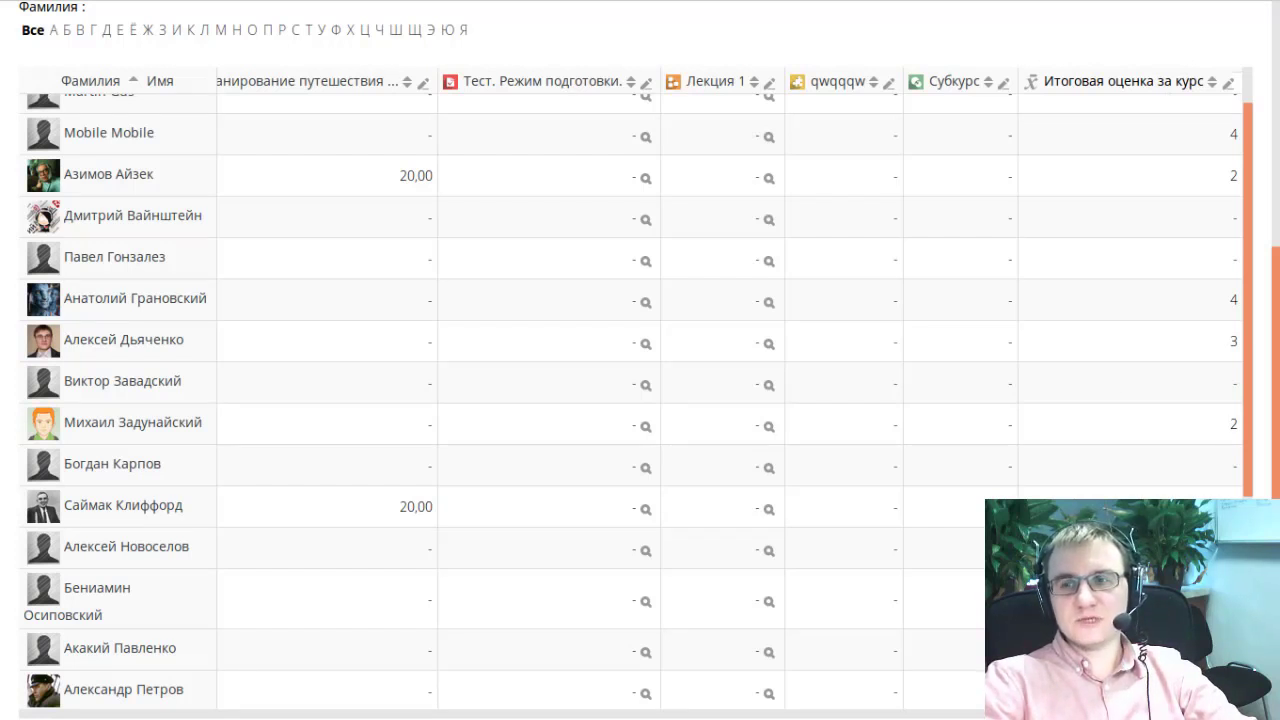
pyautogui.hscroll(-1, 631, 389)
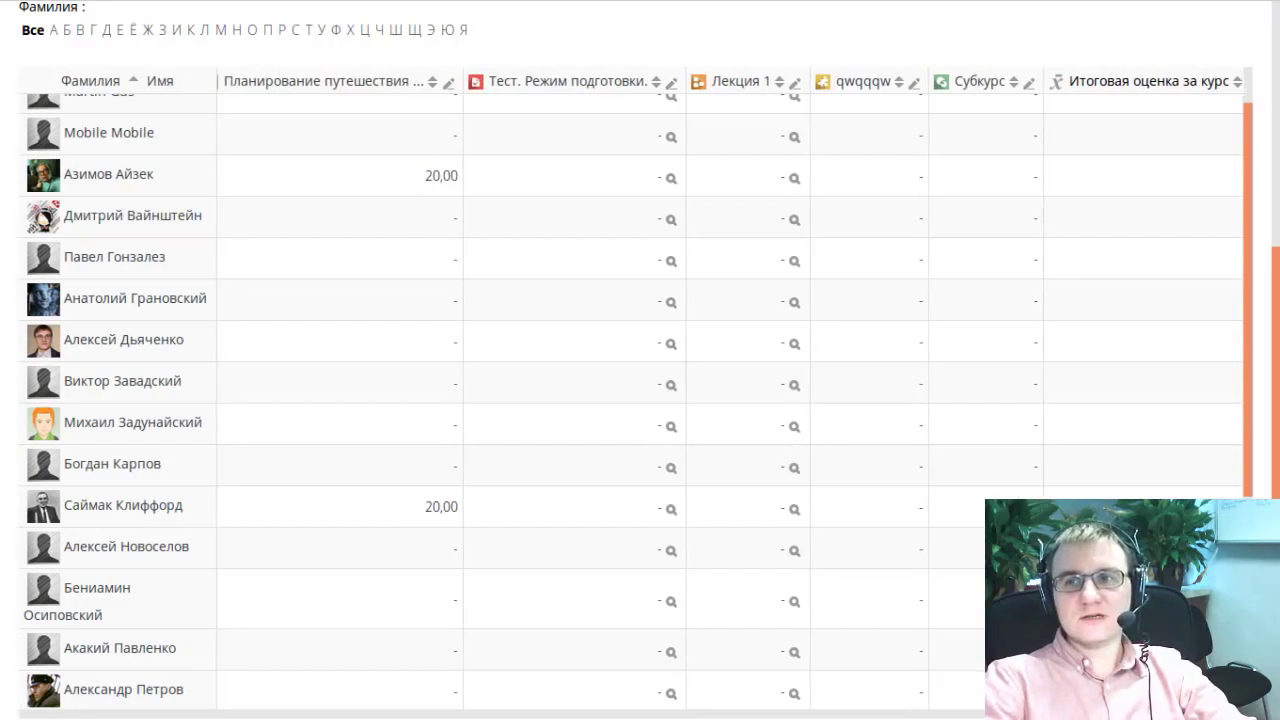
pyautogui.hscroll(-15, 631, 389)
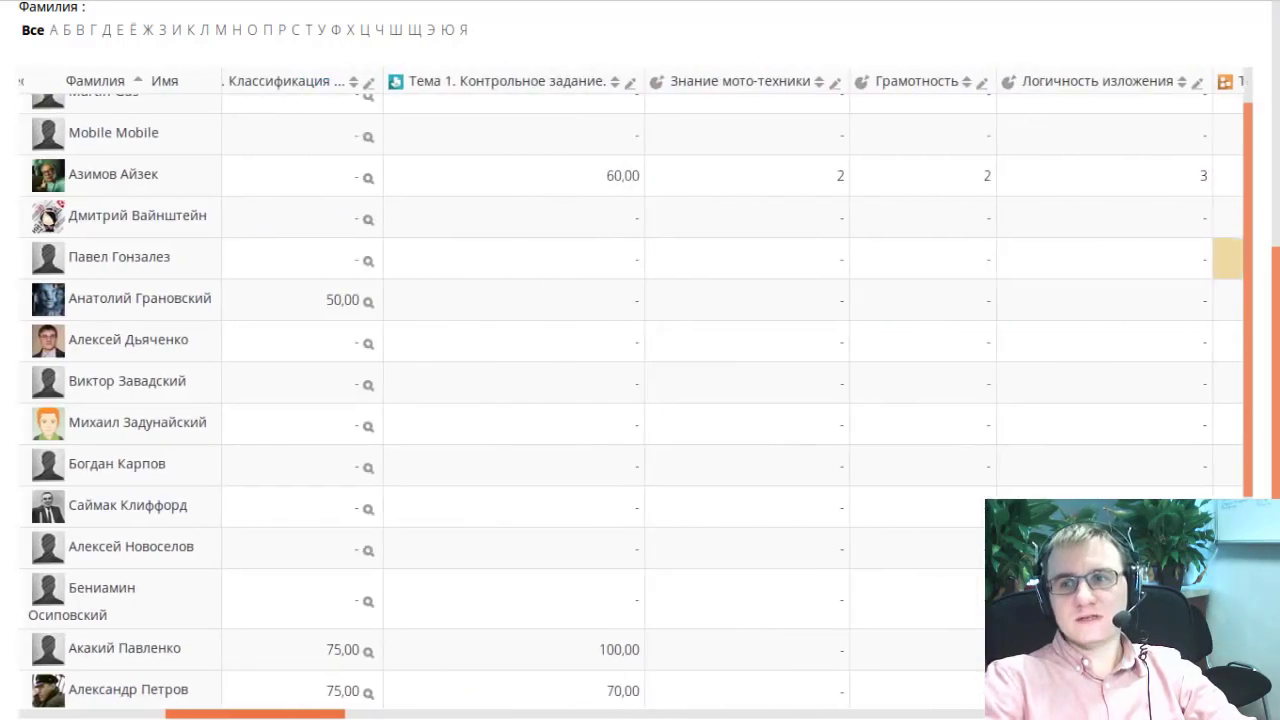
pyautogui.hscroll(-6, 631, 389)
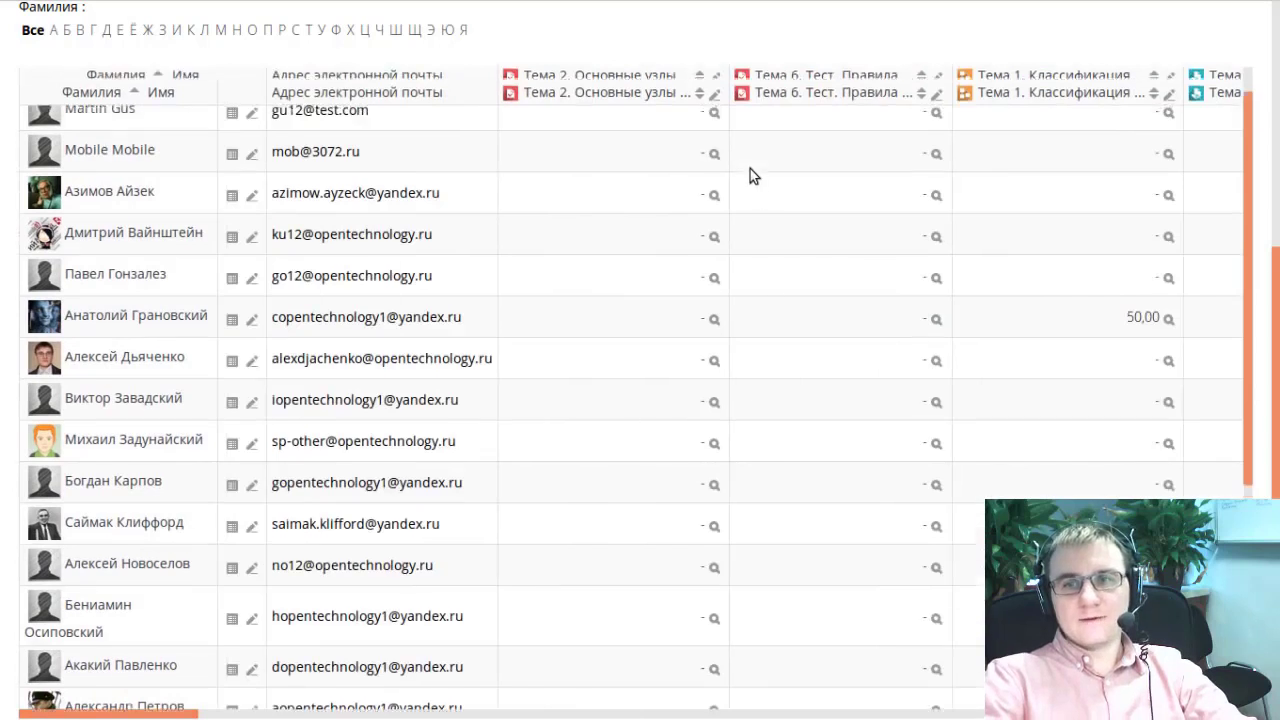
pyautogui.scroll(5, 750, 169)
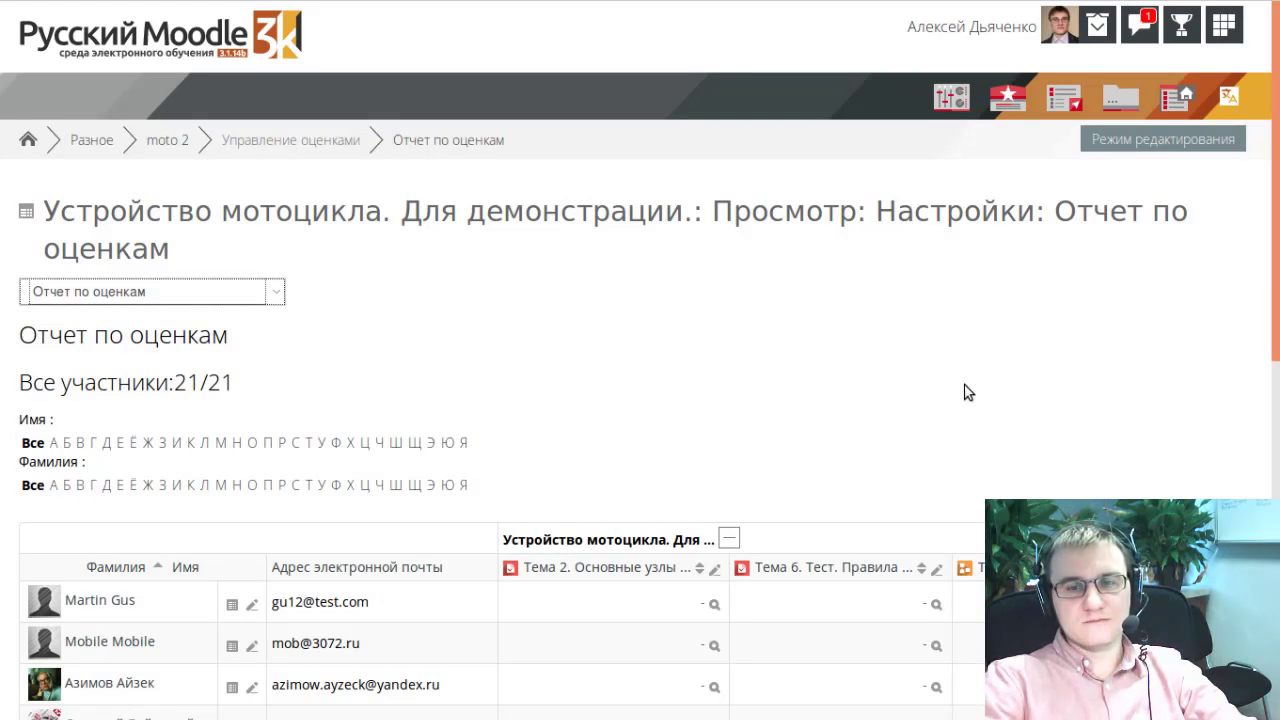
pyautogui.scroll(-2, 743, 380)
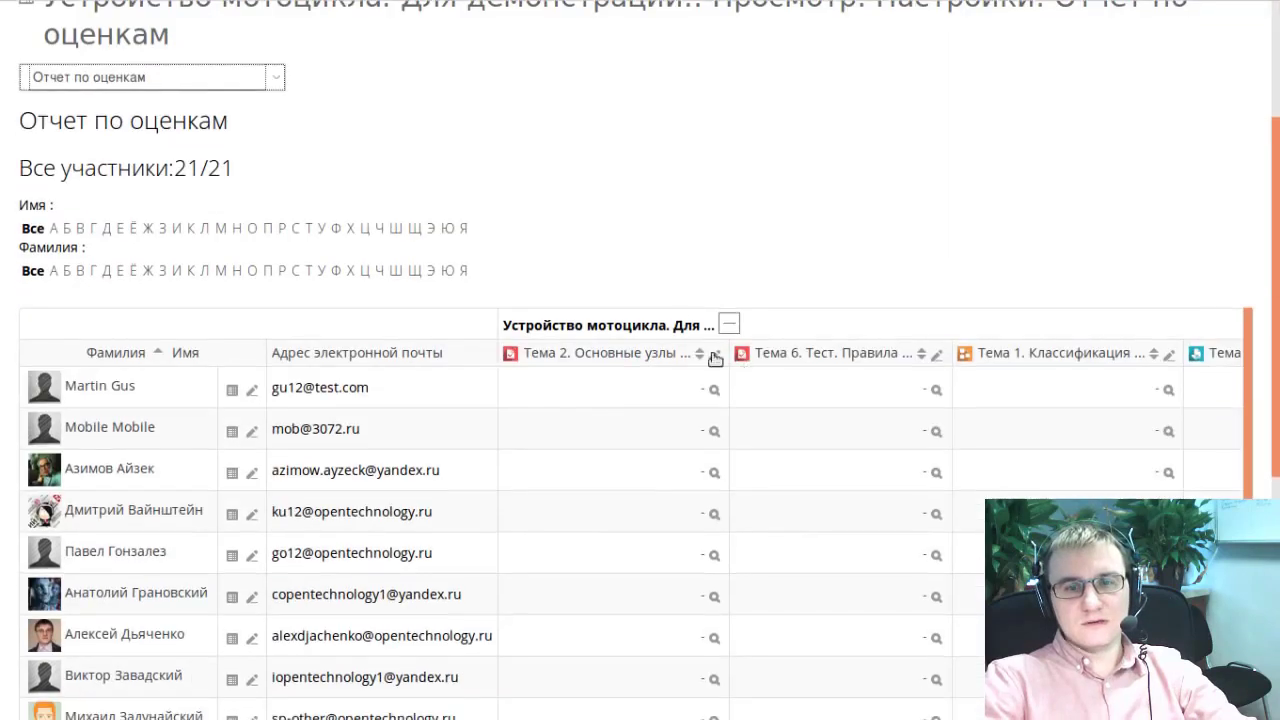
pyautogui.scroll(1, 446, 300)
pyautogui.scroll(-3, 334, 386)
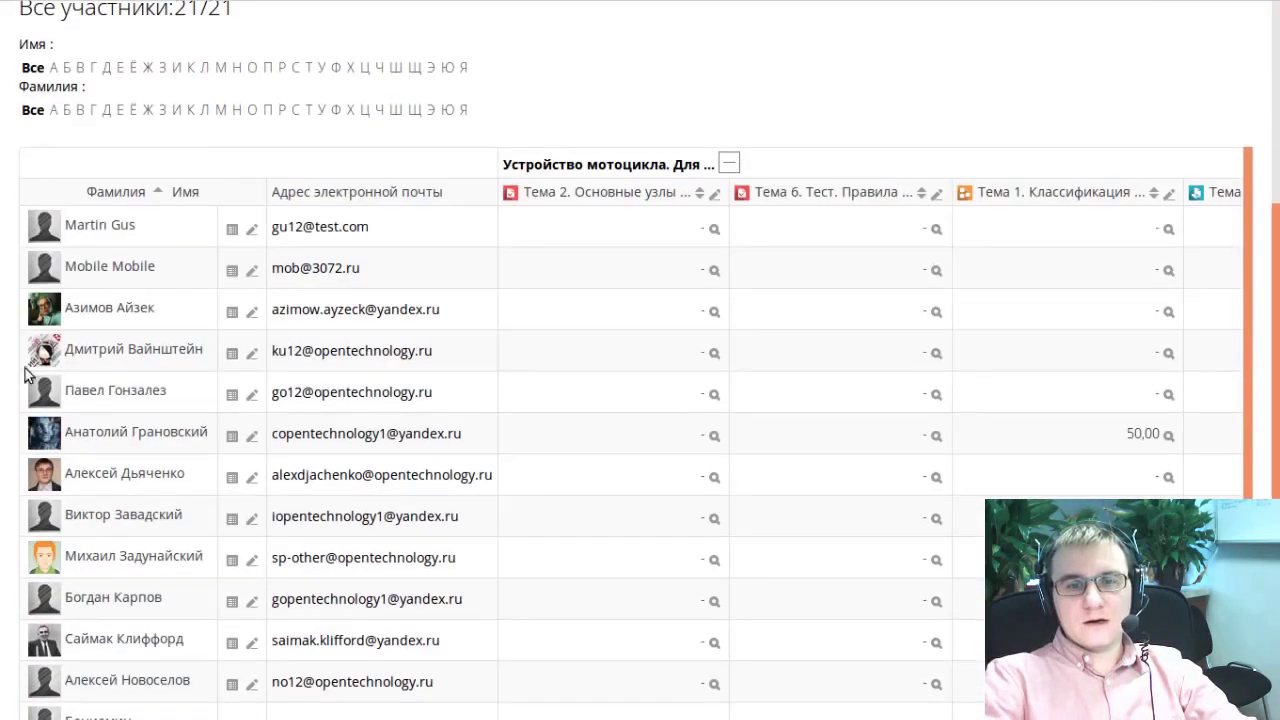
# Step: Open the third listed participant's profile and examine the personal details, course memberships, role and available reports
pyautogui.click(98, 312)
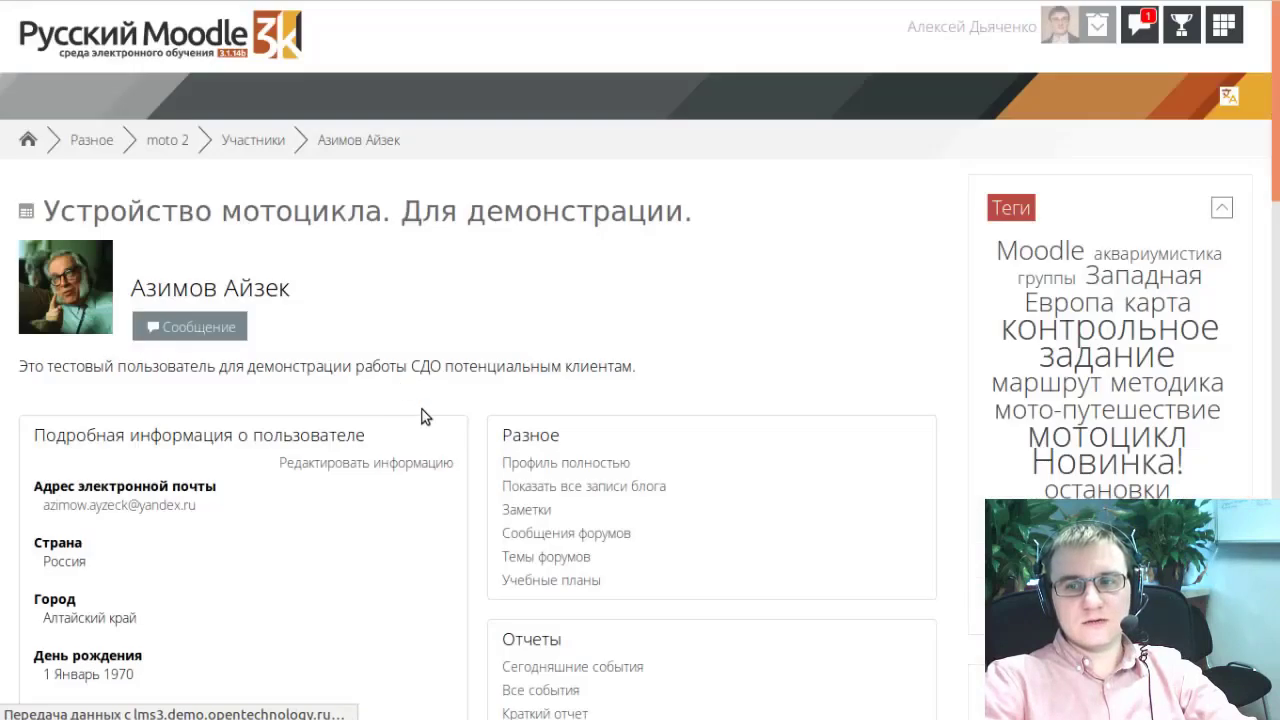
pyautogui.scroll(-12, 421, 408)
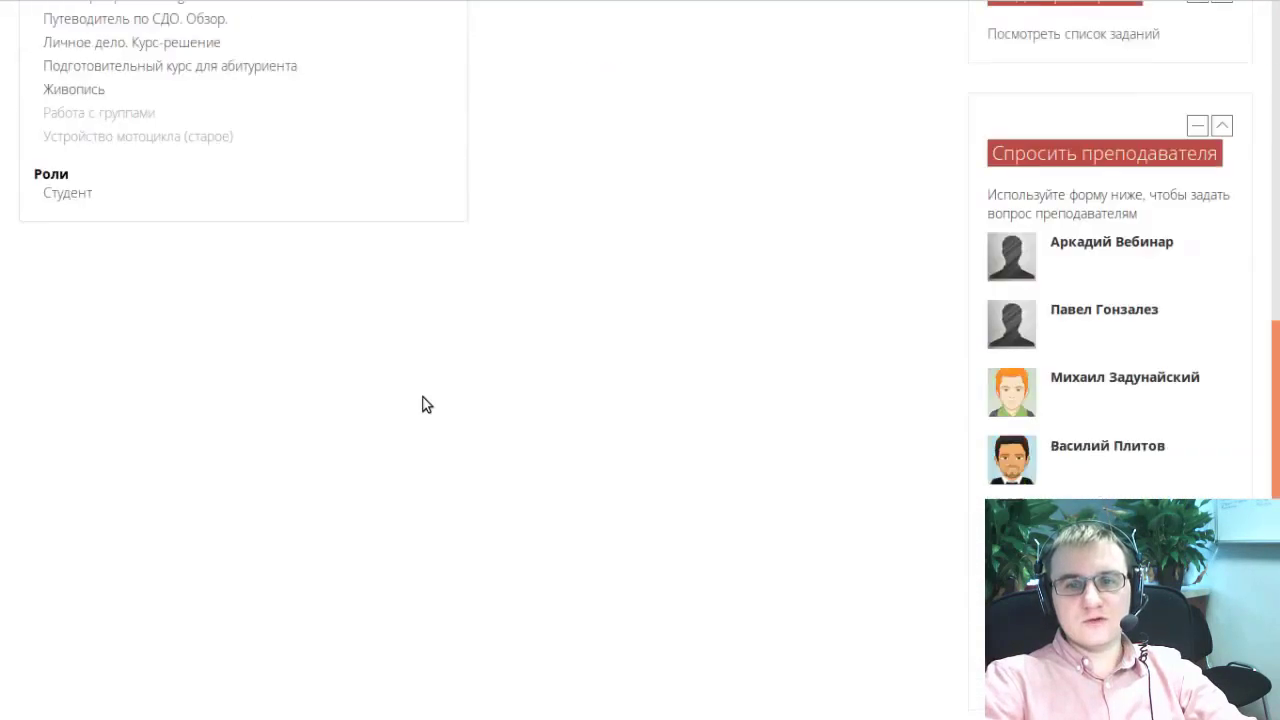
pyautogui.scroll(-4, 421, 404)
pyautogui.scroll(7, 423, 403)
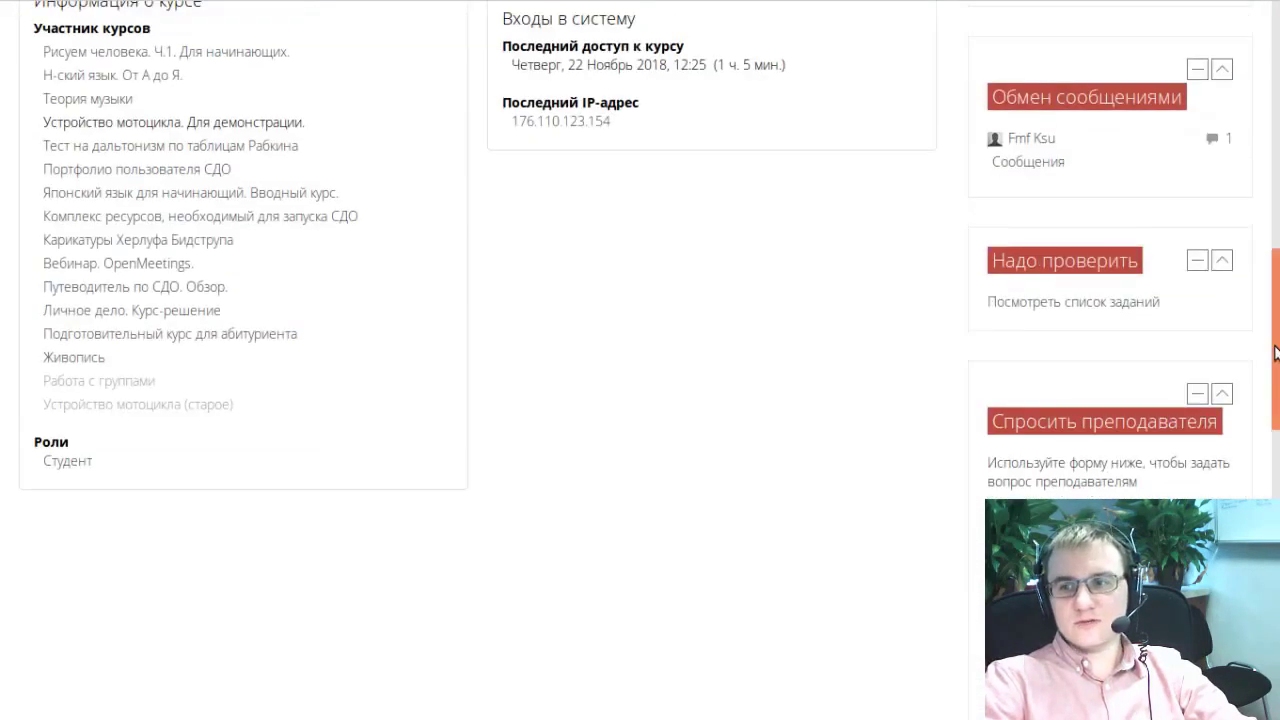
pyautogui.moveTo(1276, 352)
pyautogui.mouseDown()
pyautogui.moveTo(1276, 650)
pyautogui.moveTo(1276, 358)
pyautogui.mouseUp()
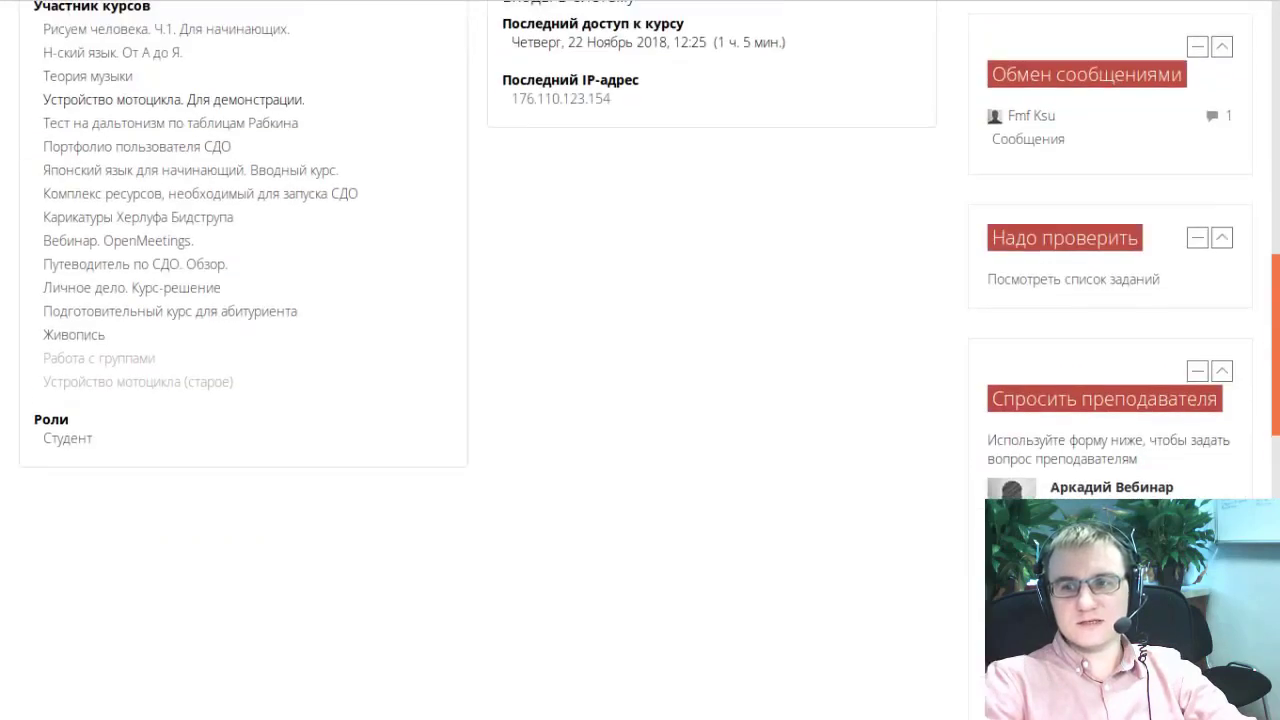
pyautogui.scroll(6, 640, 360)
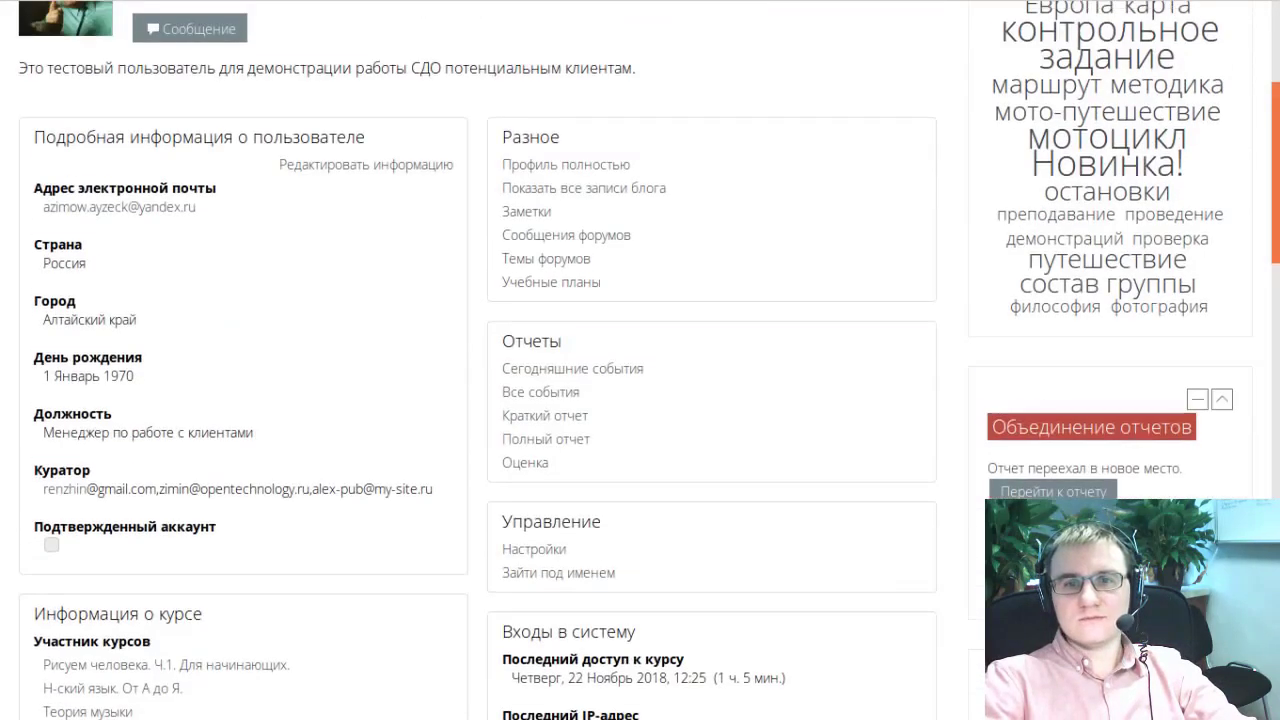
pyautogui.scroll(3, 778, 205)
pyautogui.scroll(-4, 604, 304)
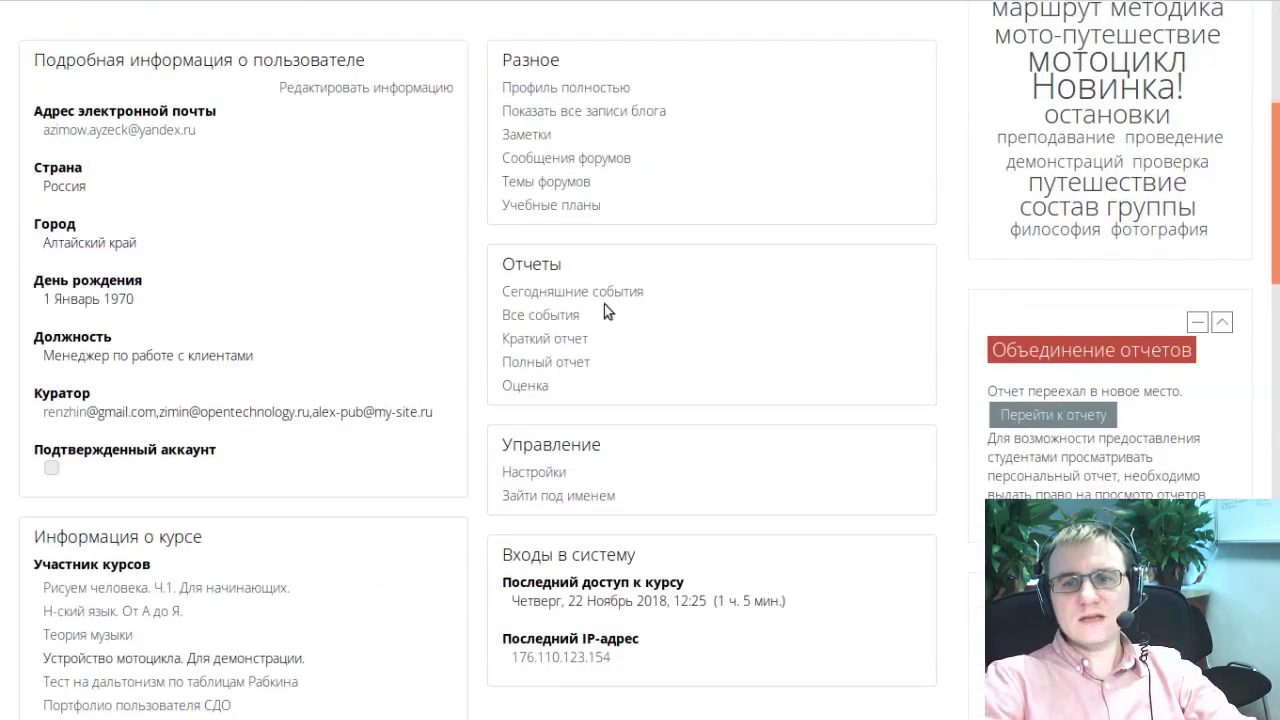
# Step: View the participant's Все события report with its activity chart, and return to the profile
pyautogui.click(550, 317)
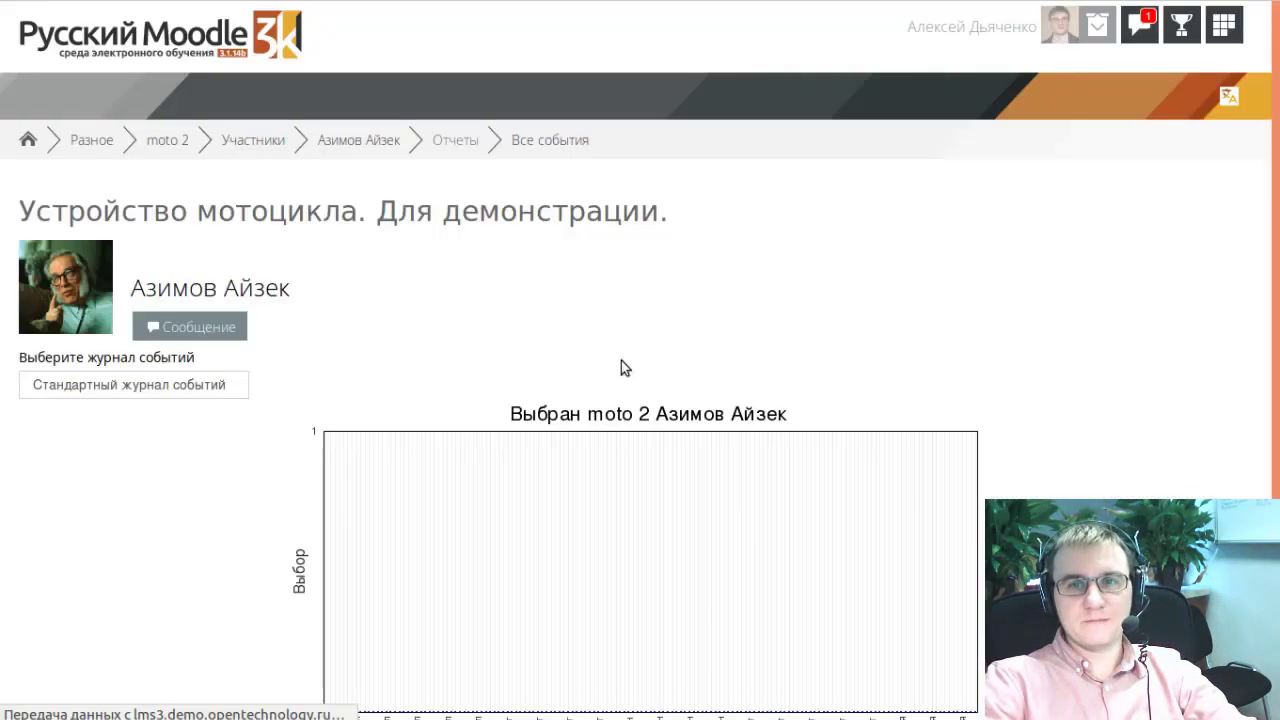
pyautogui.scroll(-1, 621, 370)
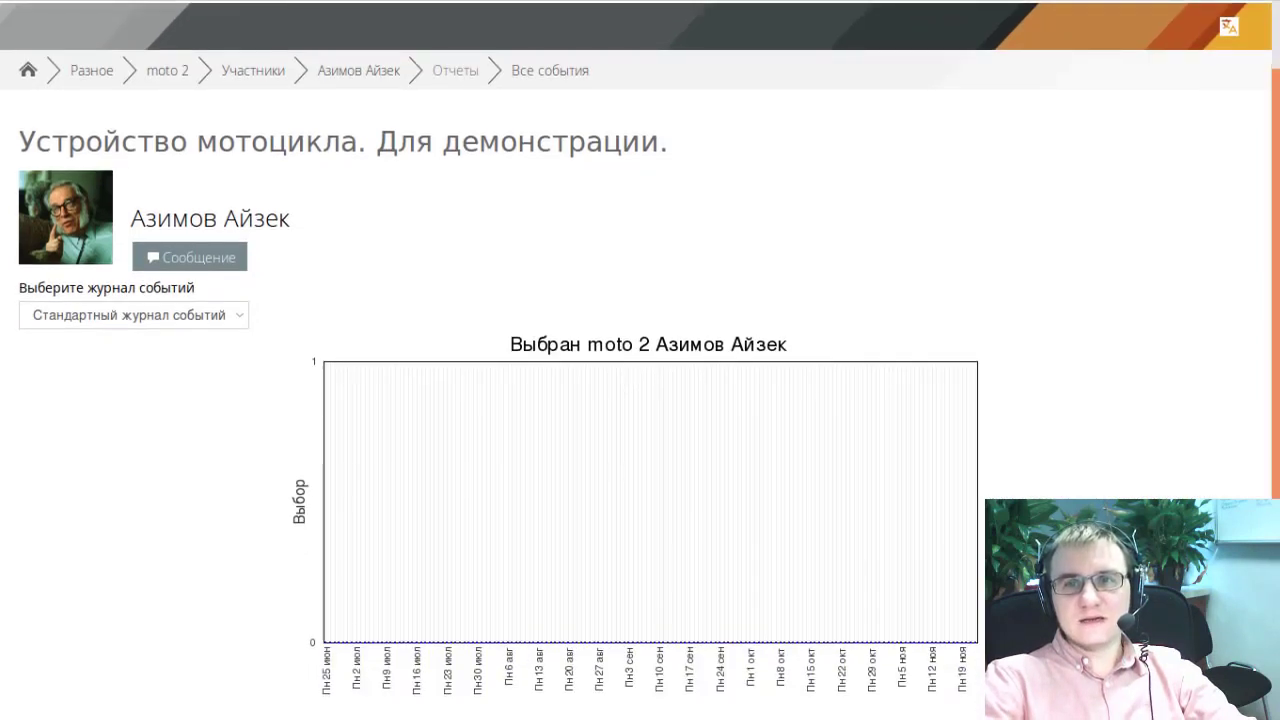
pyautogui.hotkey('alt', 'Left')
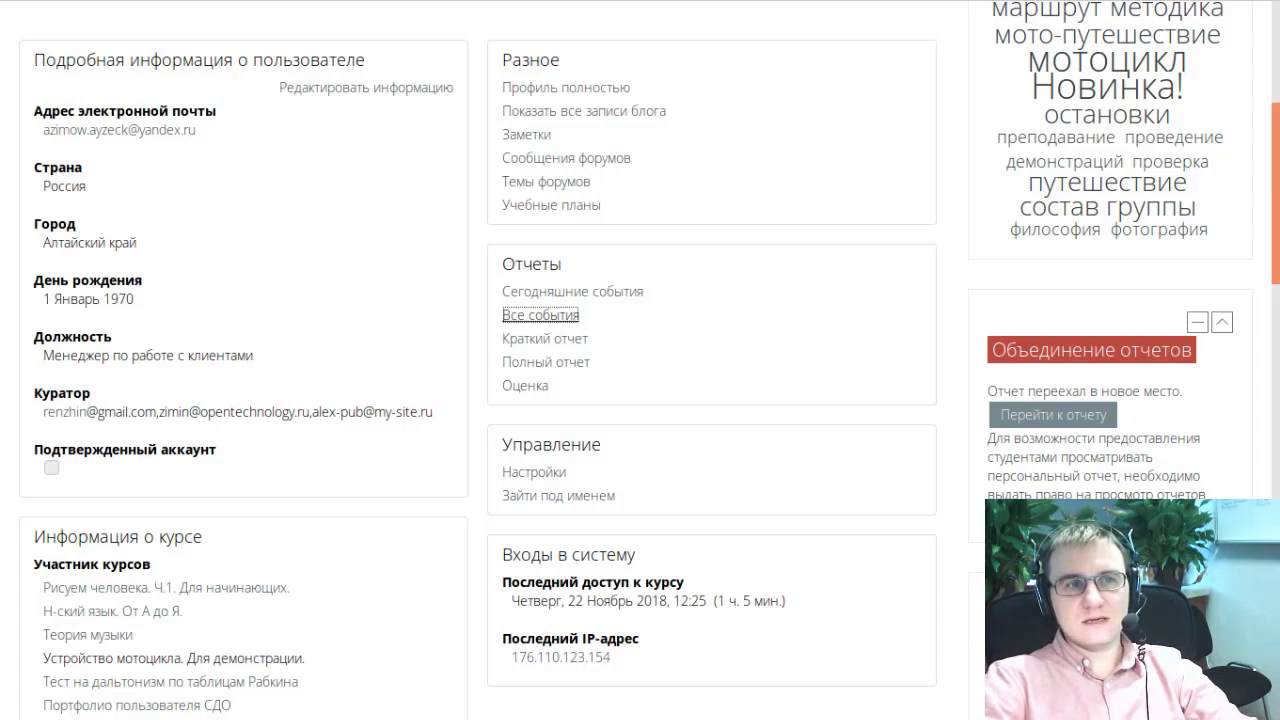
# Step: Open the participant's Полный отчет from the profile's reports
pyautogui.scroll(4, 1169, 390)
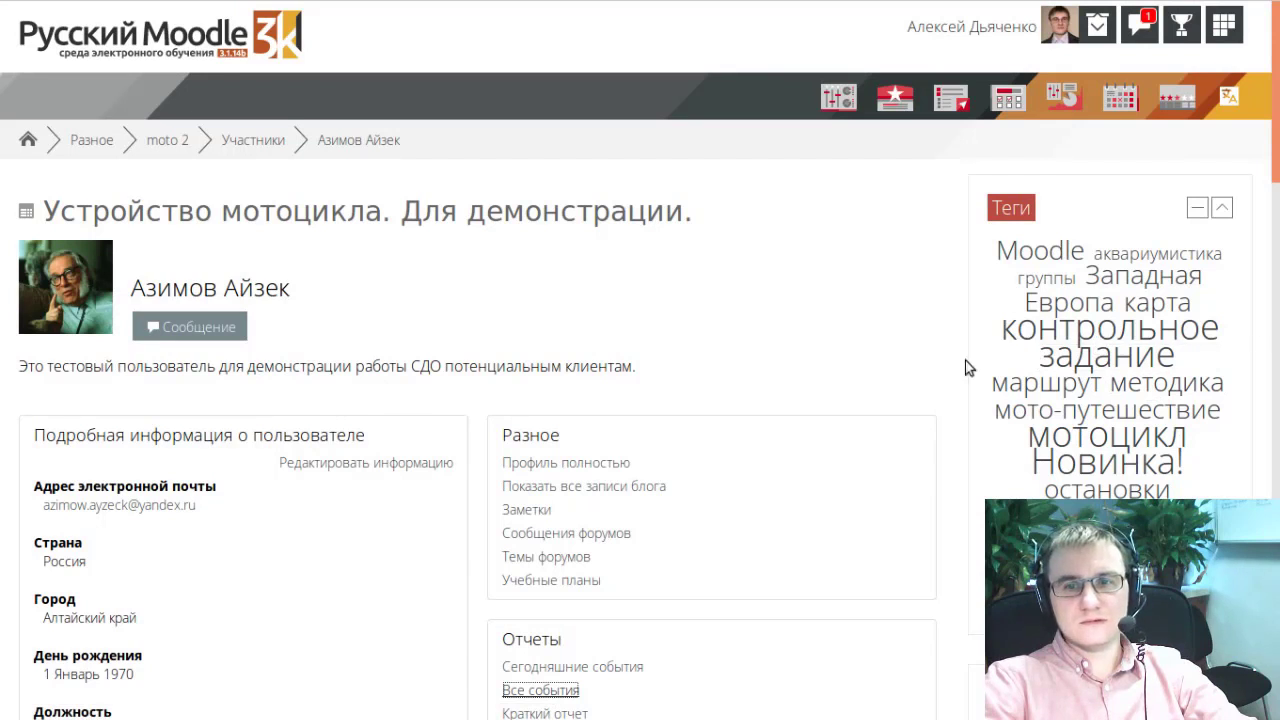
pyautogui.scroll(-3, 966, 368)
pyautogui.scroll(-1, 955, 363)
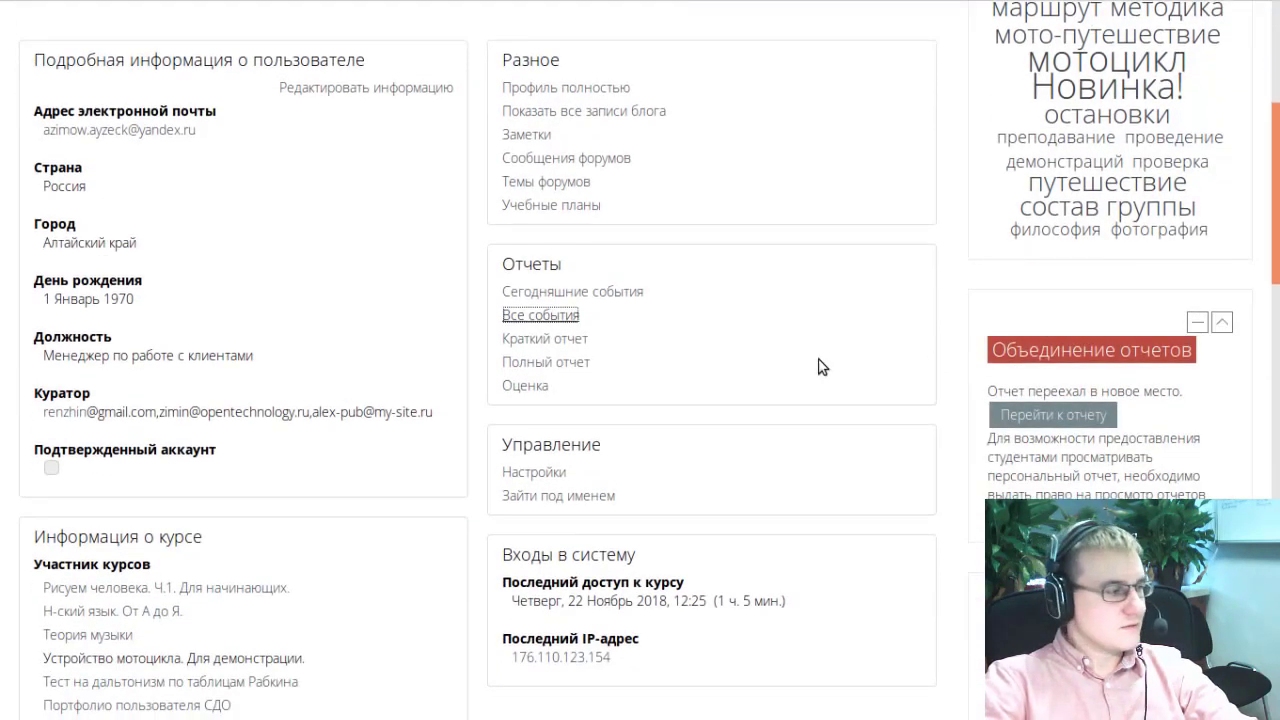
pyautogui.click(550, 362)
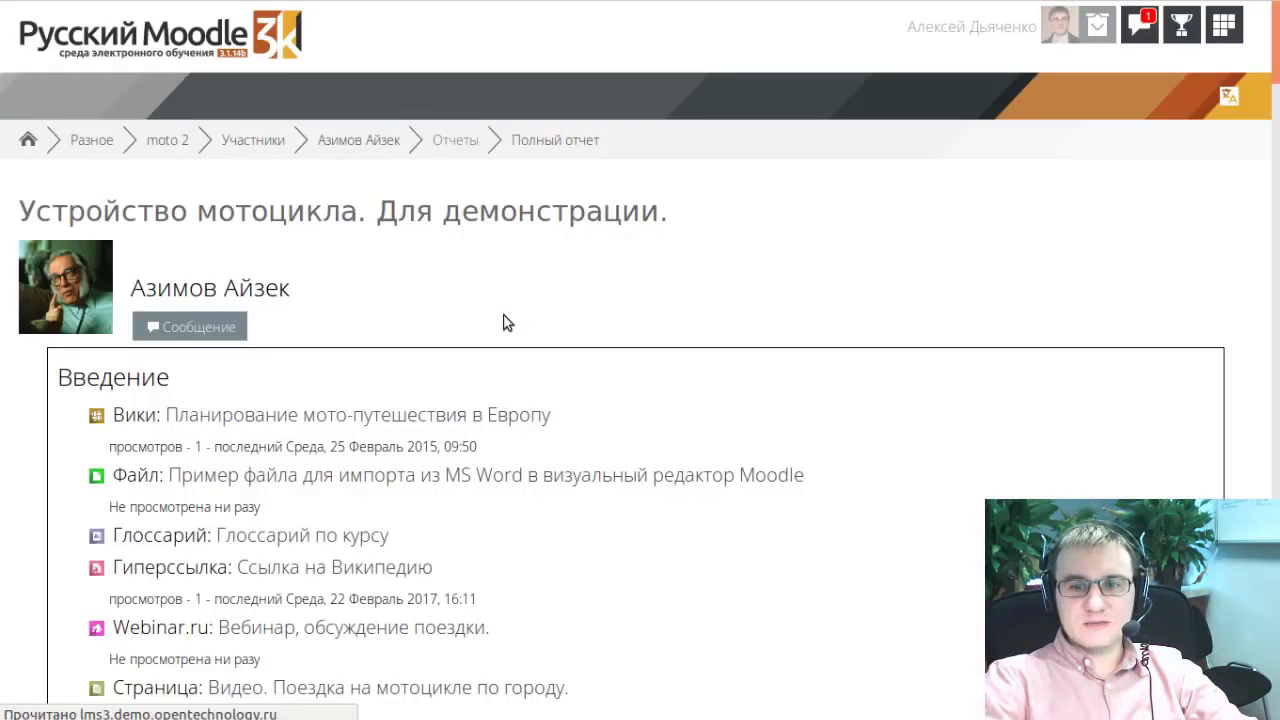
# Step: Examine the participant's views, lesson attempt, seminar grades and forum posts under Введение and Тема 1 in the Полный отчет
pyautogui.scroll(-3, 505, 321)
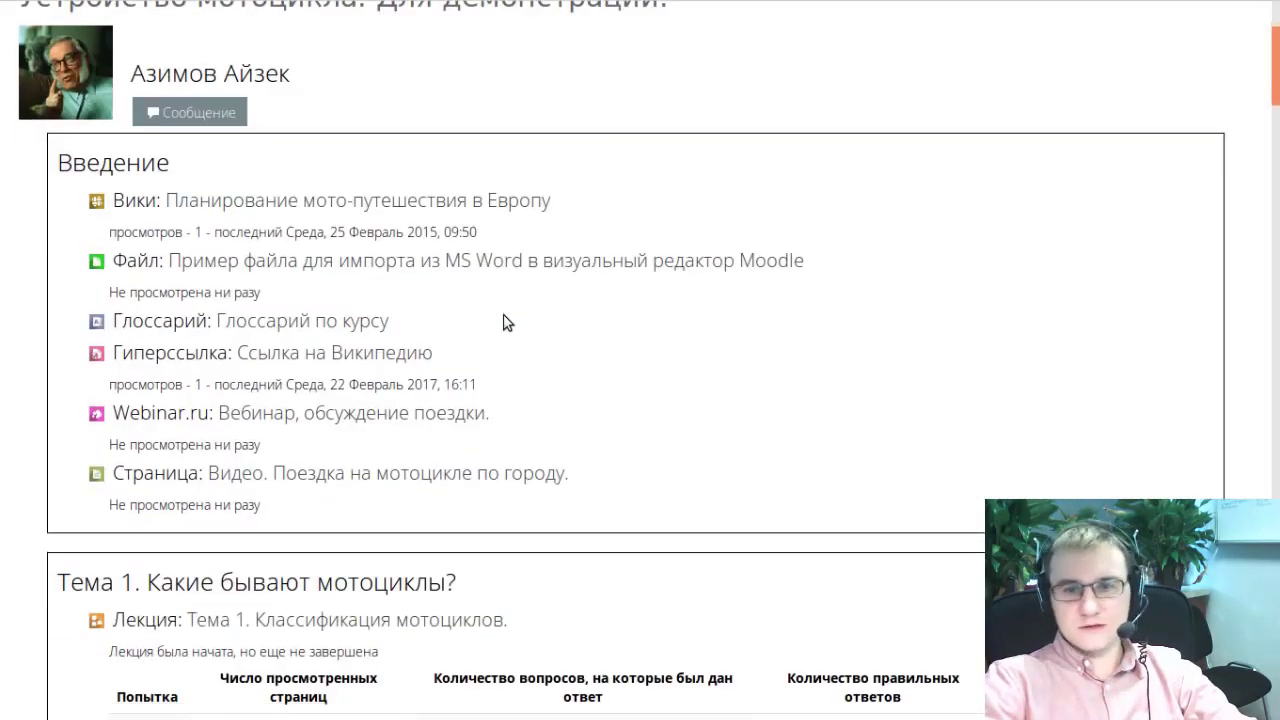
pyautogui.scroll(-3, 505, 321)
pyautogui.scroll(3, 505, 321)
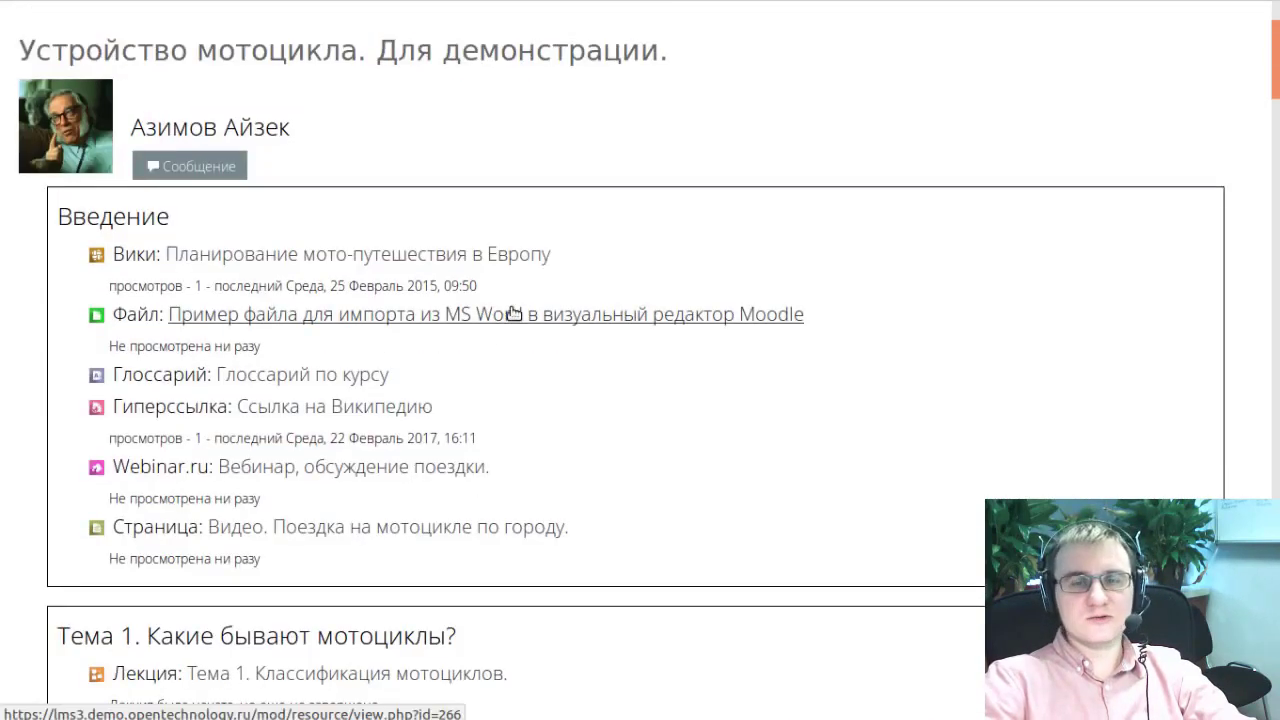
pyautogui.scroll(-5, 515, 313)
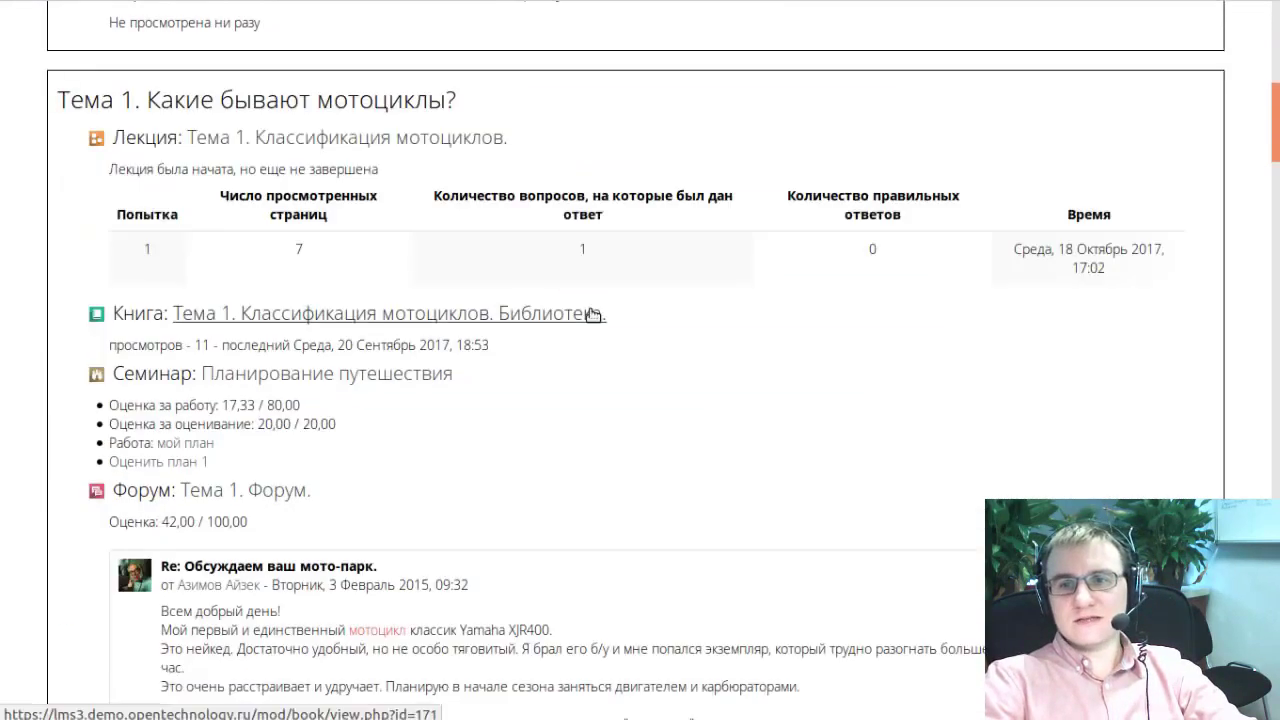
pyautogui.scroll(3, 588, 318)
pyautogui.scroll(3, 588, 318)
pyautogui.scroll(-3, 586, 314)
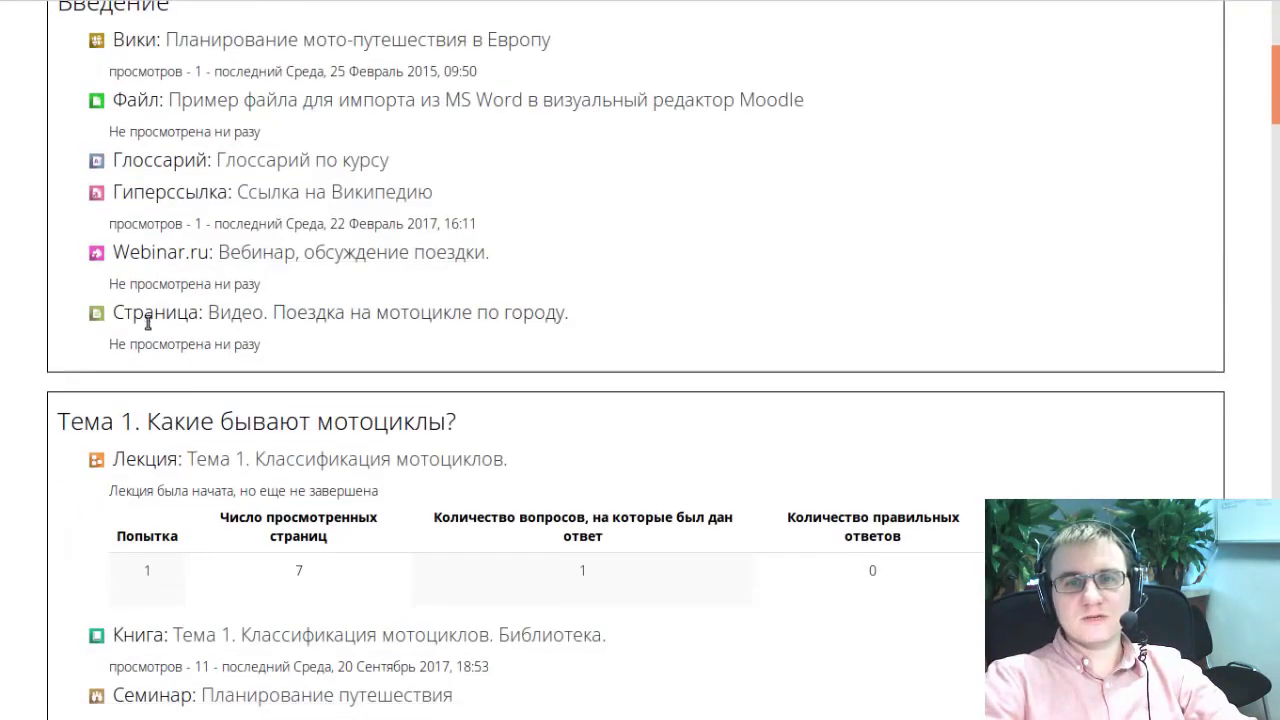
pyautogui.scroll(-3, 460, 245)
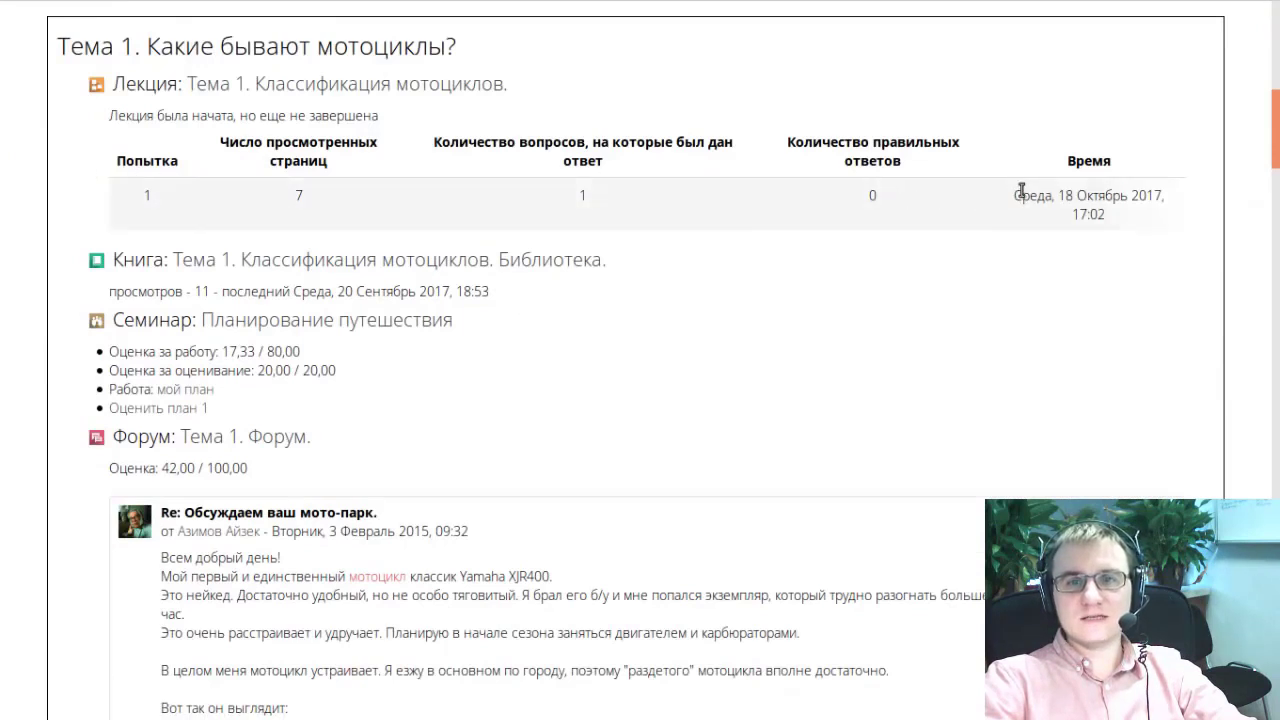
pyautogui.scroll(-1, 1000, 195)
pyautogui.scroll(-1, 988, 202)
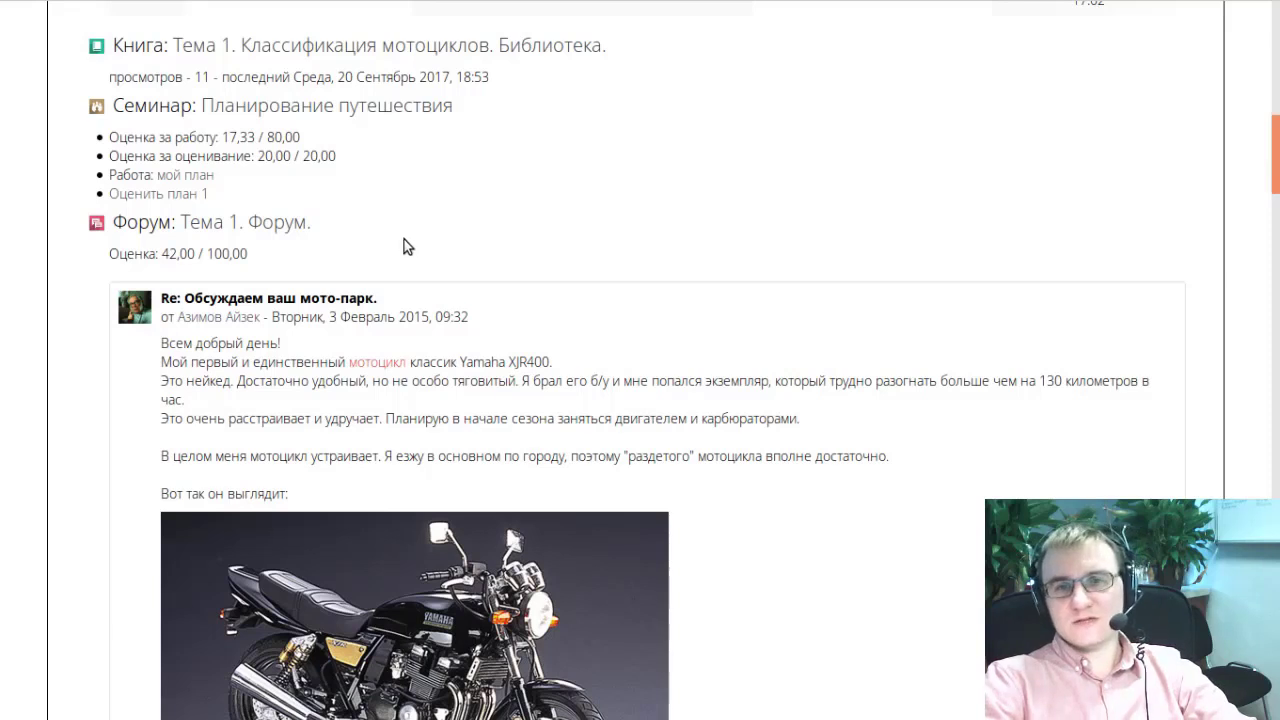
# Step: Examine the Тема 1 Контрольное задание entry, comparing the current attempt's originality check and Отзыв with those under Предыдущие попытки
pyautogui.scroll(-10, 404, 245)
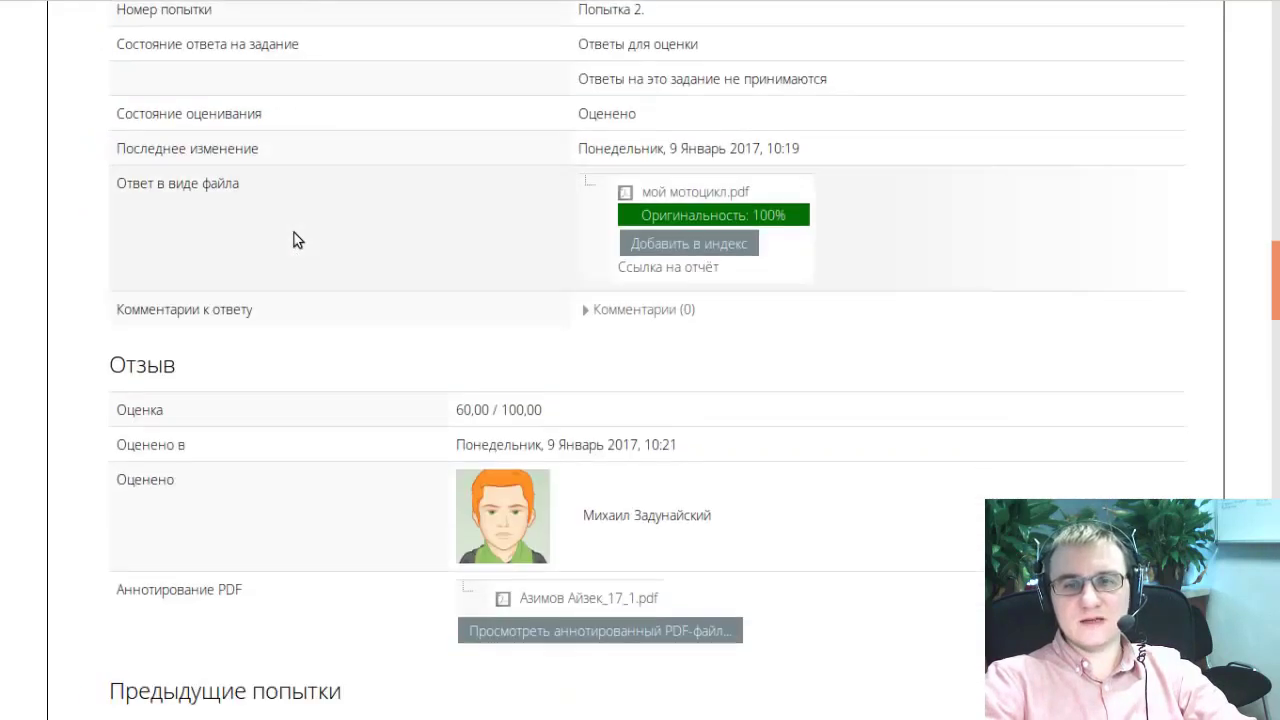
pyautogui.scroll(2, 300, 238)
pyautogui.scroll(-1, 391, 274)
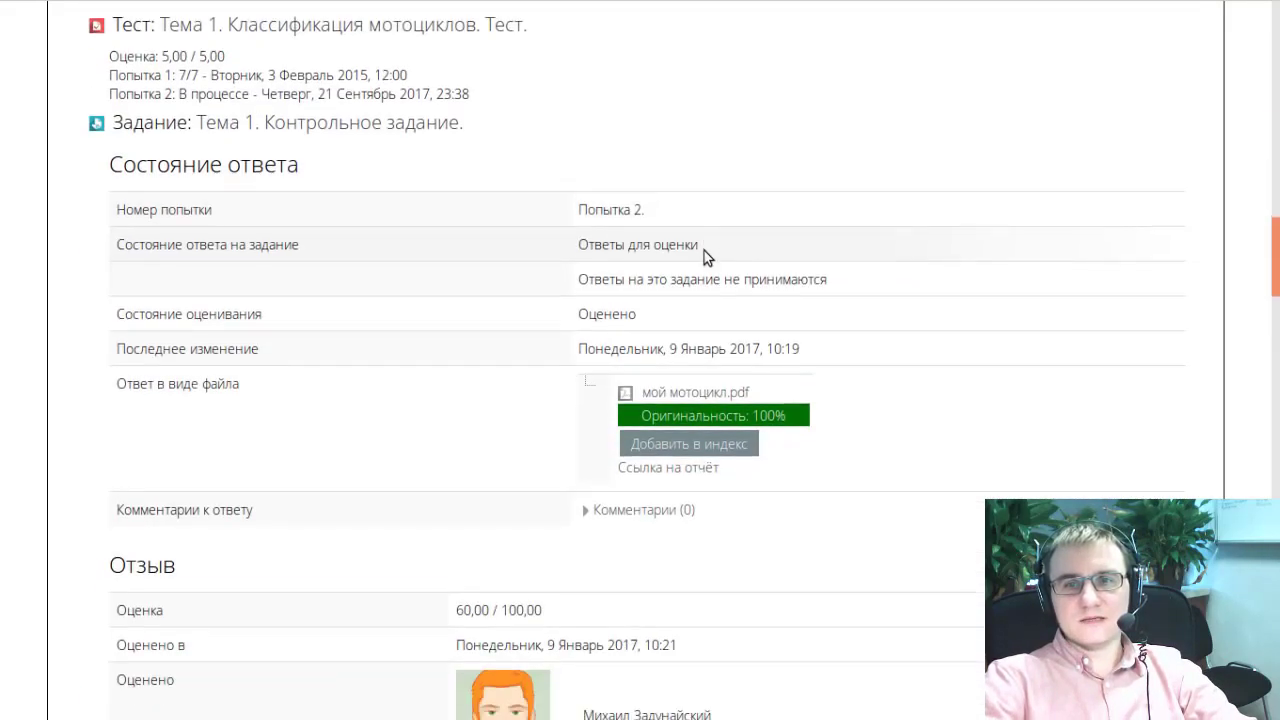
pyautogui.scroll(-7, 704, 250)
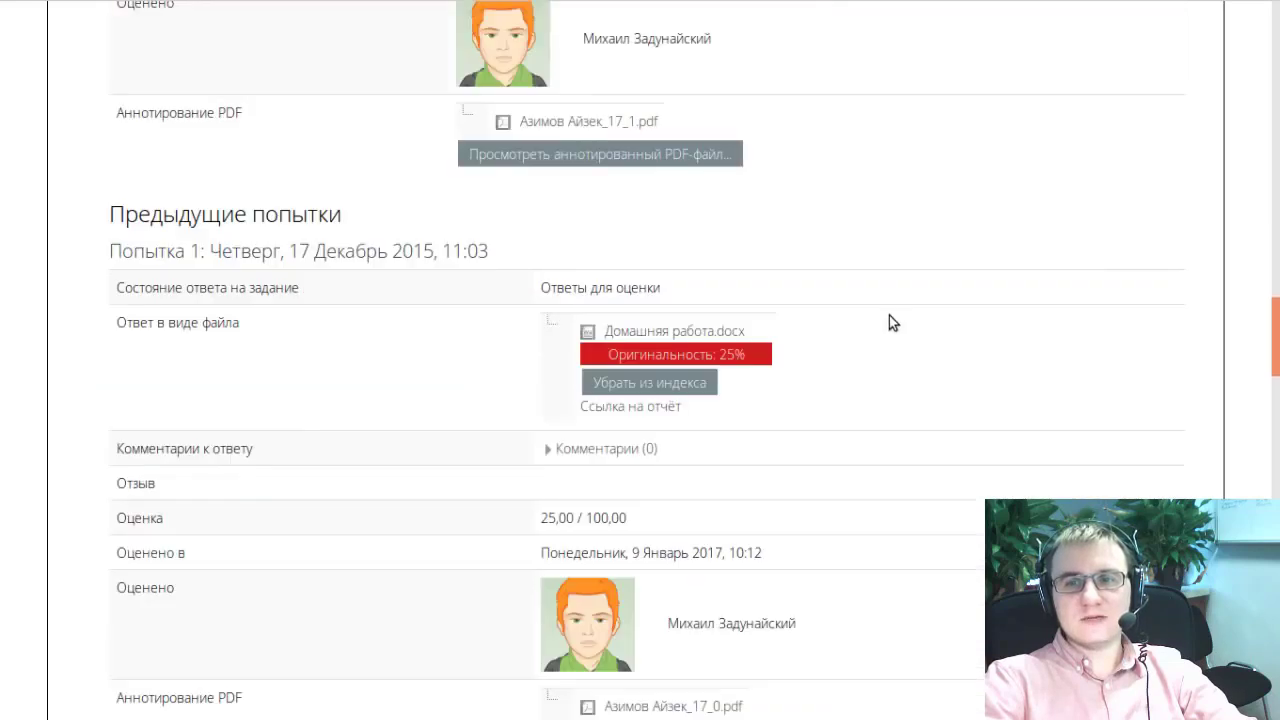
pyautogui.scroll(-1, 889, 318)
pyautogui.scroll(7, 886, 318)
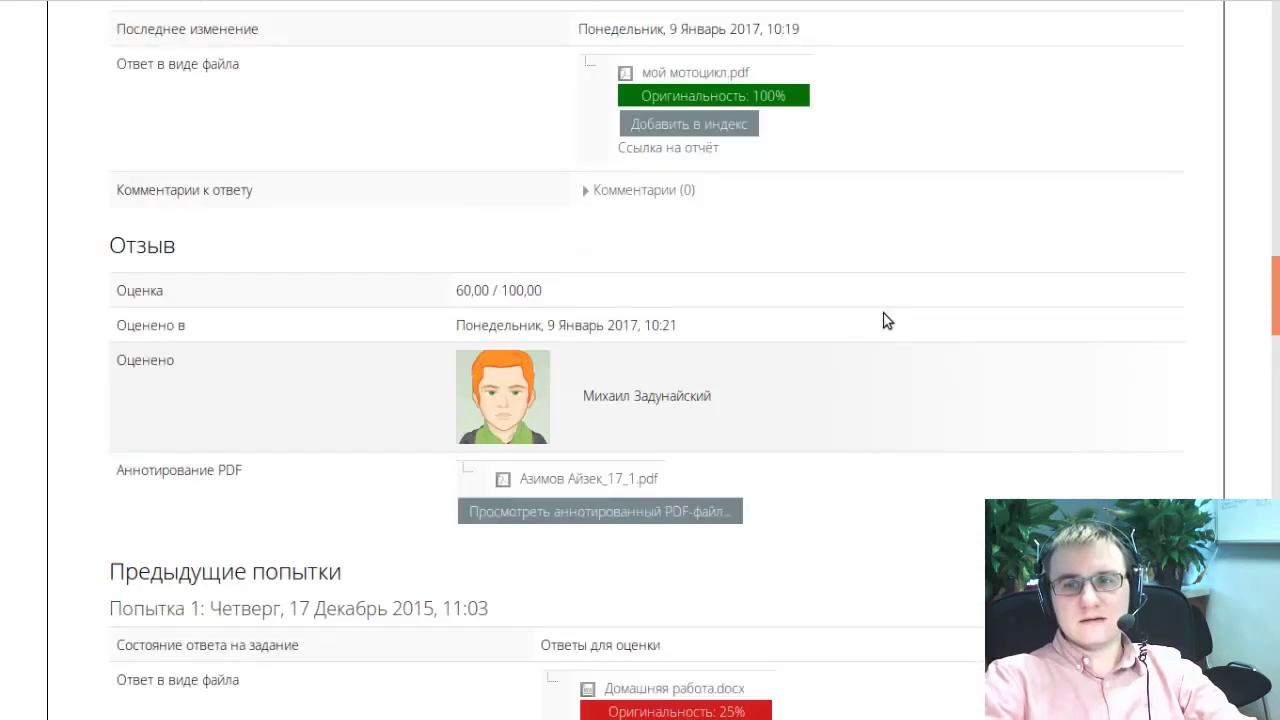
pyautogui.scroll(-3, 884, 318)
pyautogui.scroll(-3, 884, 320)
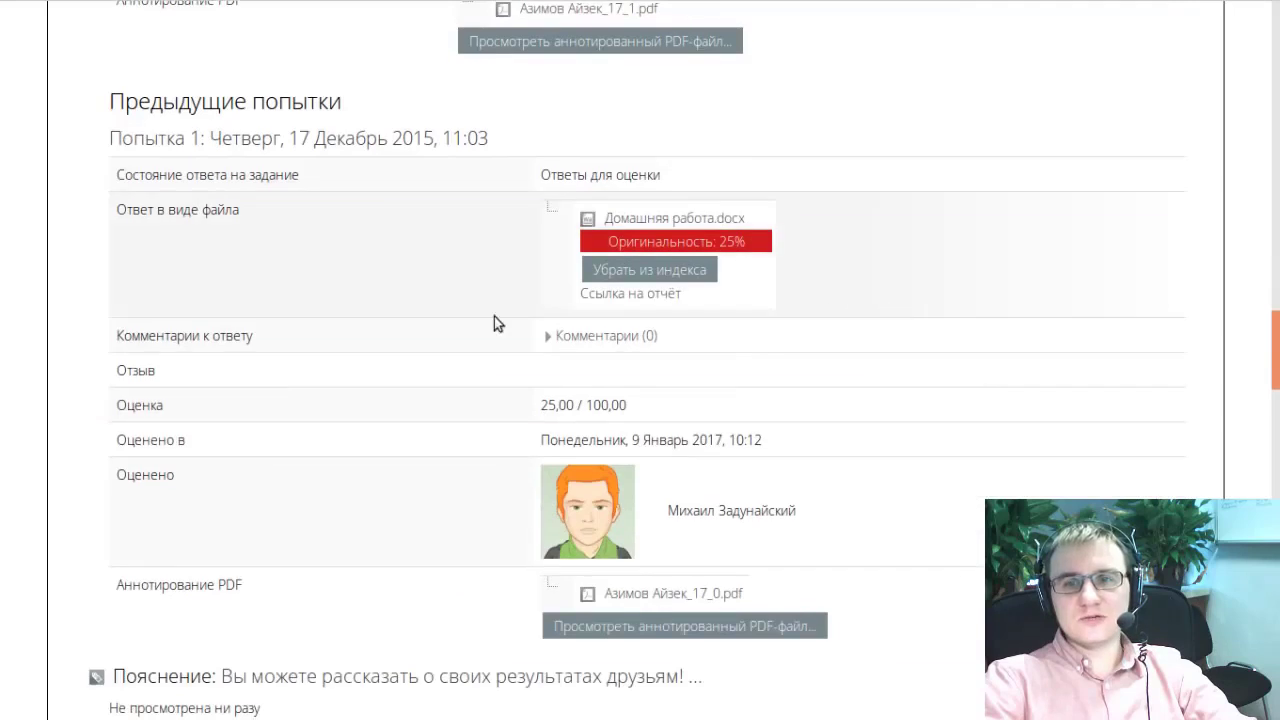
# Step: Look through the remaining topics of the full report down to Тема 6, and return to the participant's profile
pyautogui.scroll(-5, 494, 320)
pyautogui.scroll(-14, 490, 322)
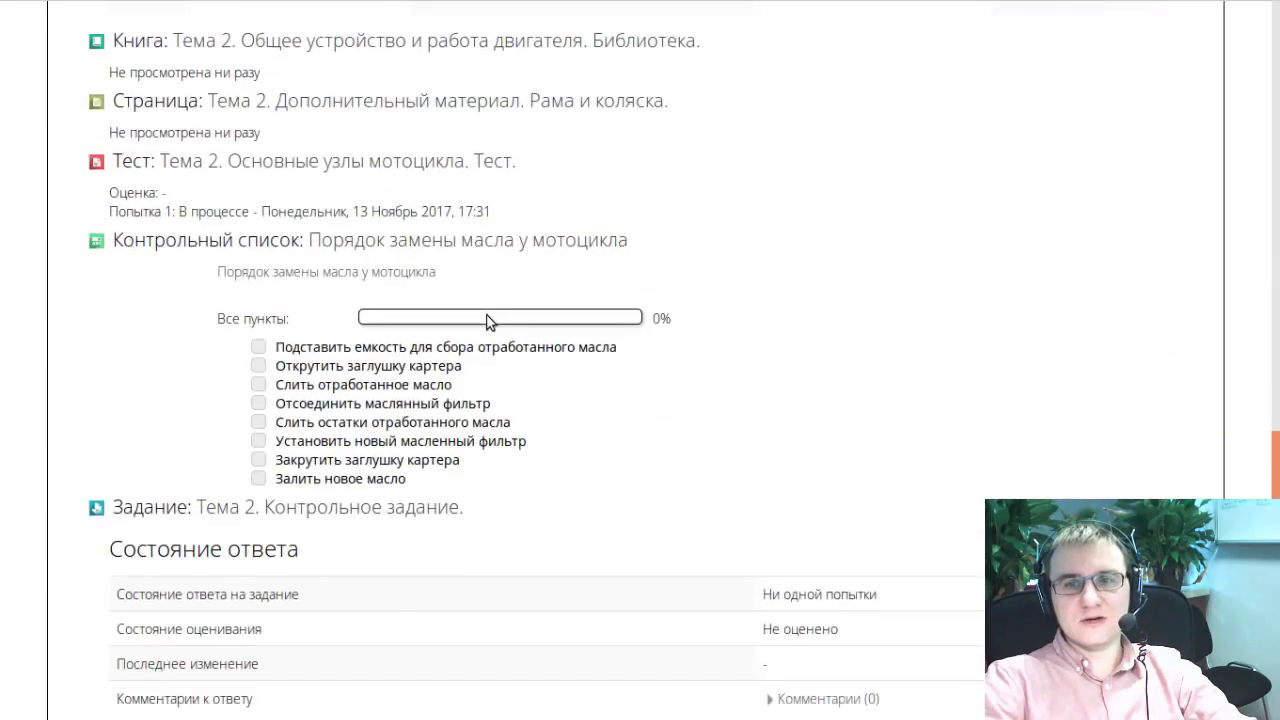
pyautogui.scroll(-20, 490, 322)
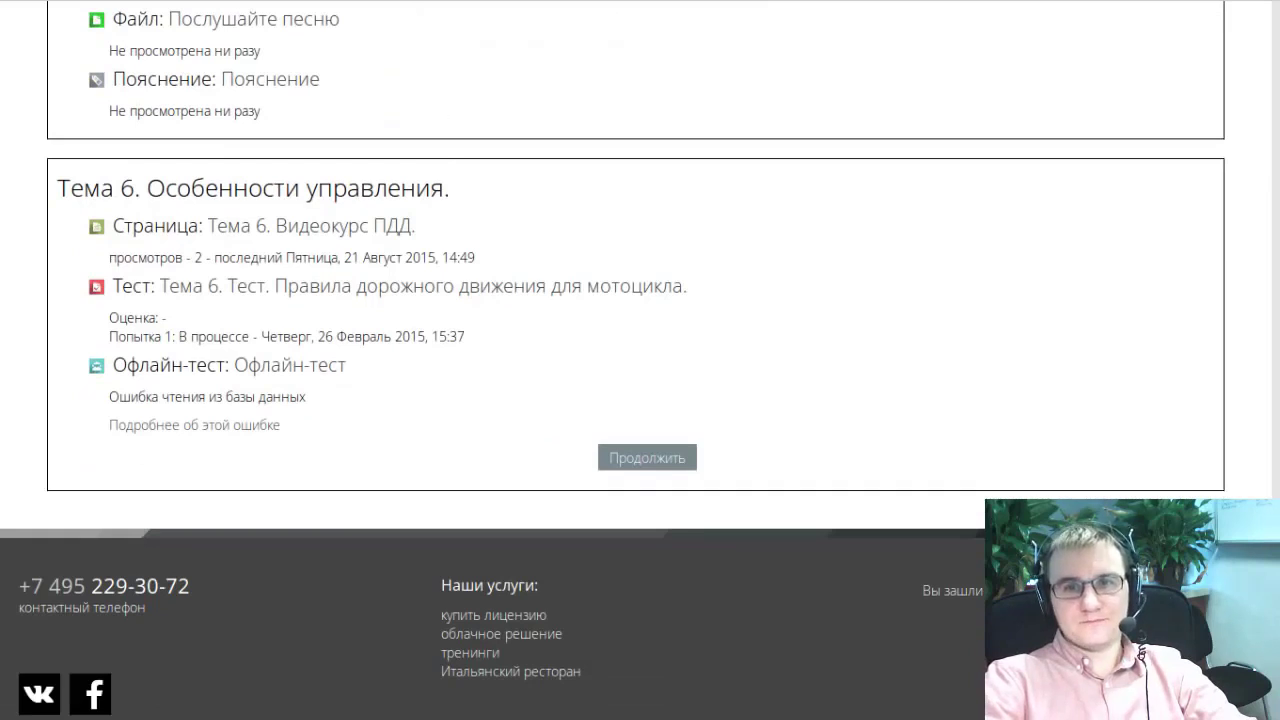
pyautogui.hotkey('alt', 'Left')
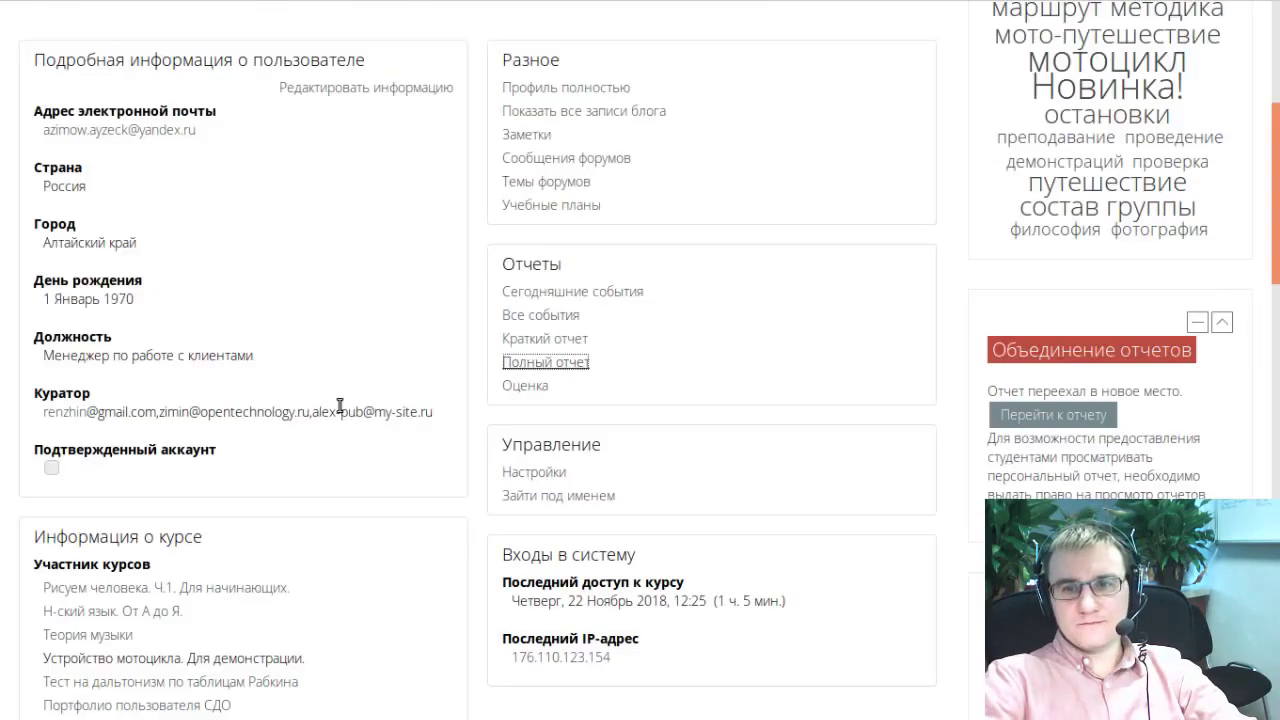
# Step: Open the Завершение элементов курса report from the Отчеты of Управление курсом
pyautogui.scroll(4, 340, 405)
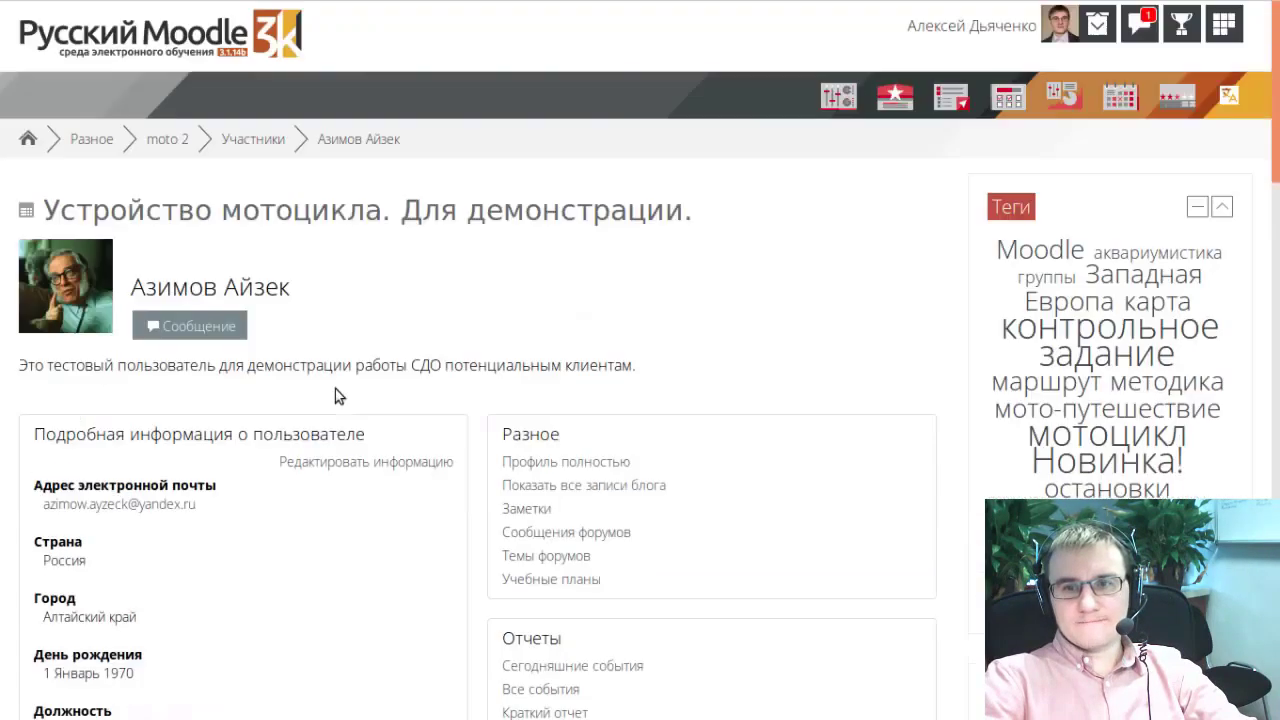
pyautogui.click(850, 93)
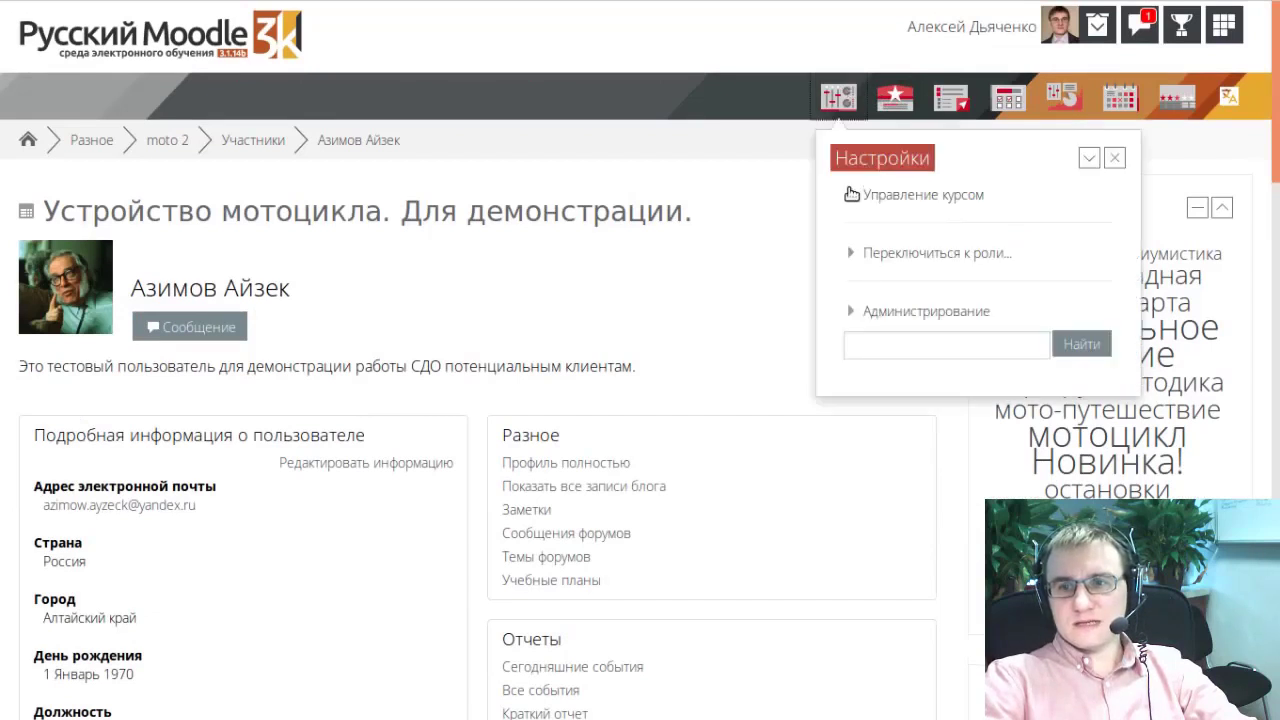
pyautogui.click(851, 194)
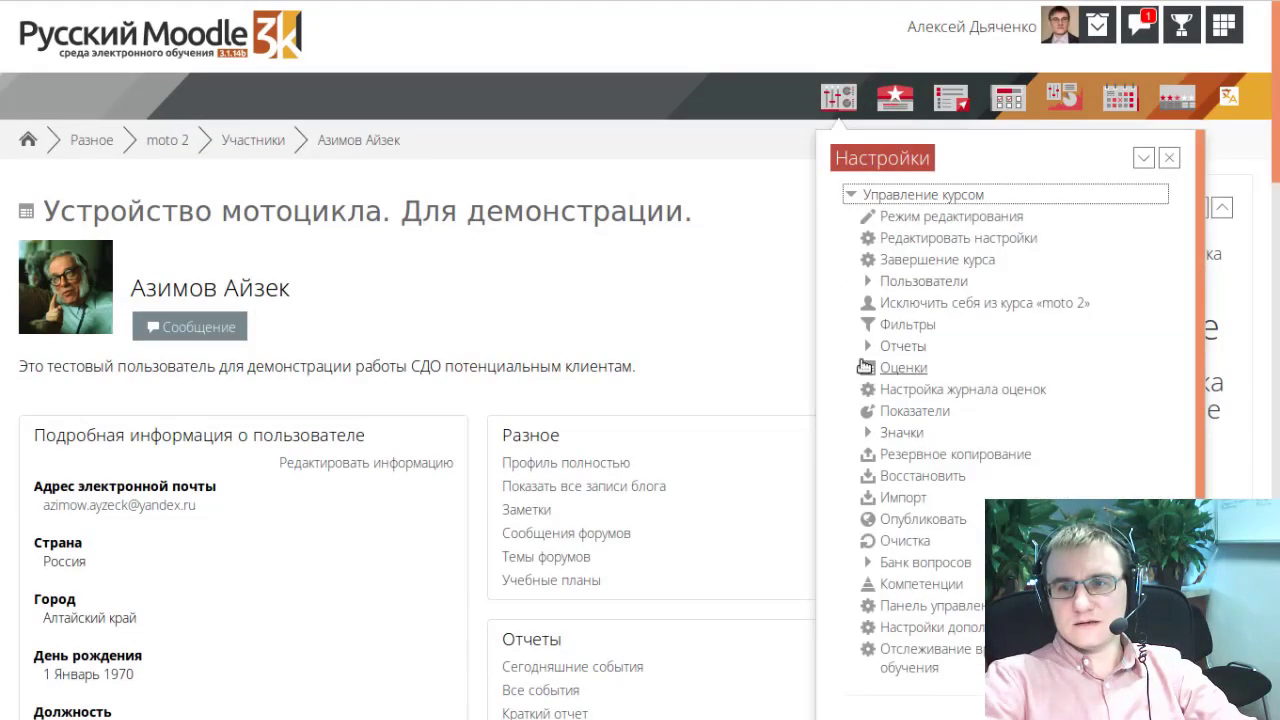
pyautogui.click(872, 346)
pyautogui.scroll(-5, 1071, 400)
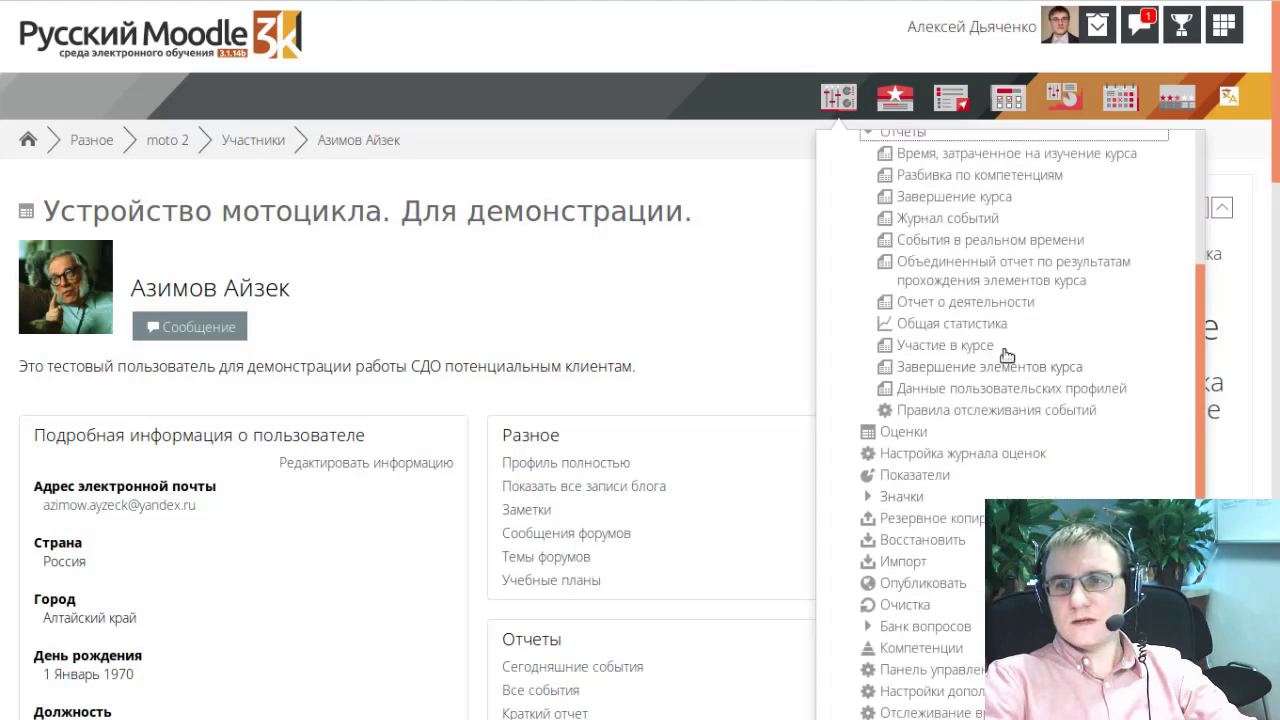
pyautogui.click(978, 369)
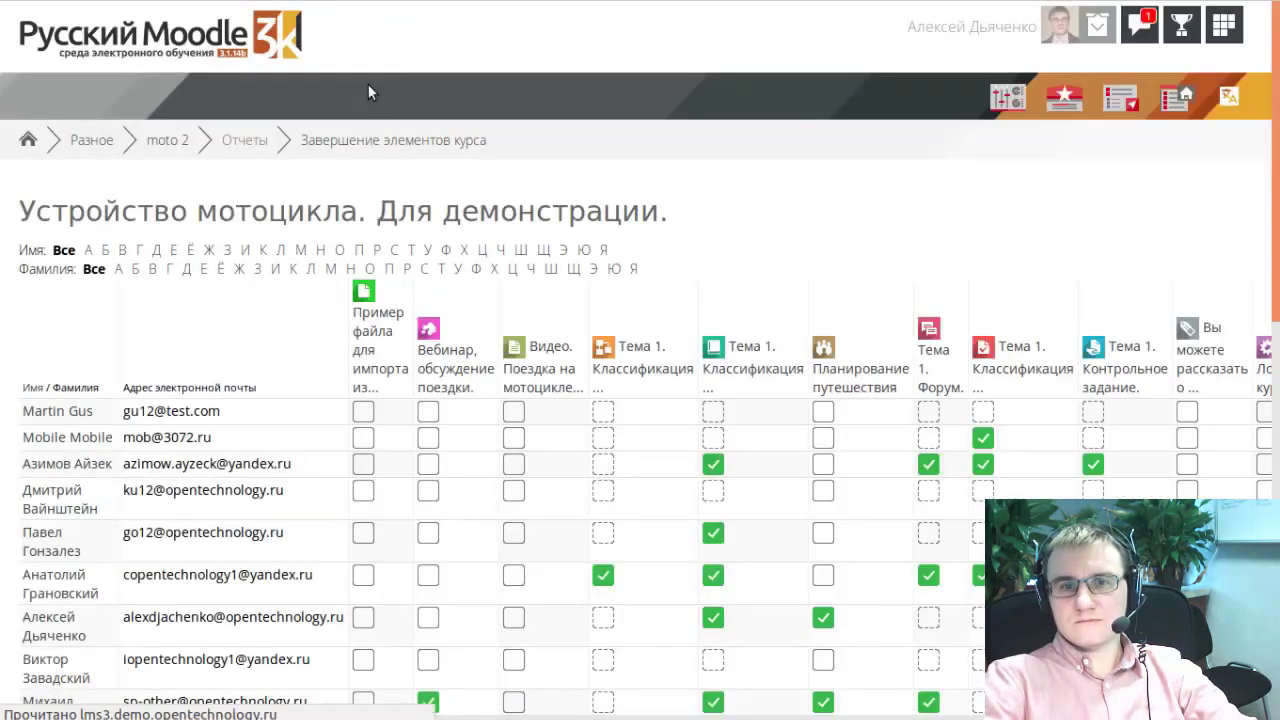
# Step: Examine the participants' completion marks across the course elements, and return to the participant's profile
pyautogui.scroll(-1, 368, 84)
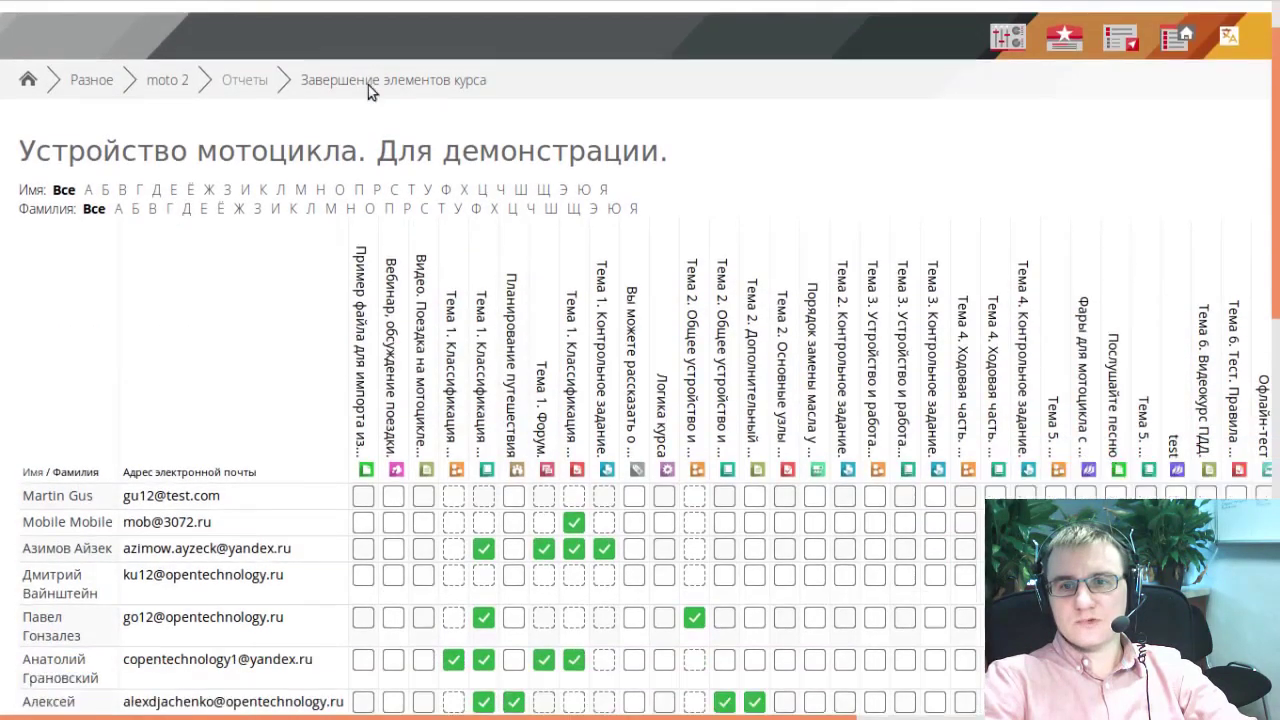
pyautogui.scroll(-3, 368, 85)
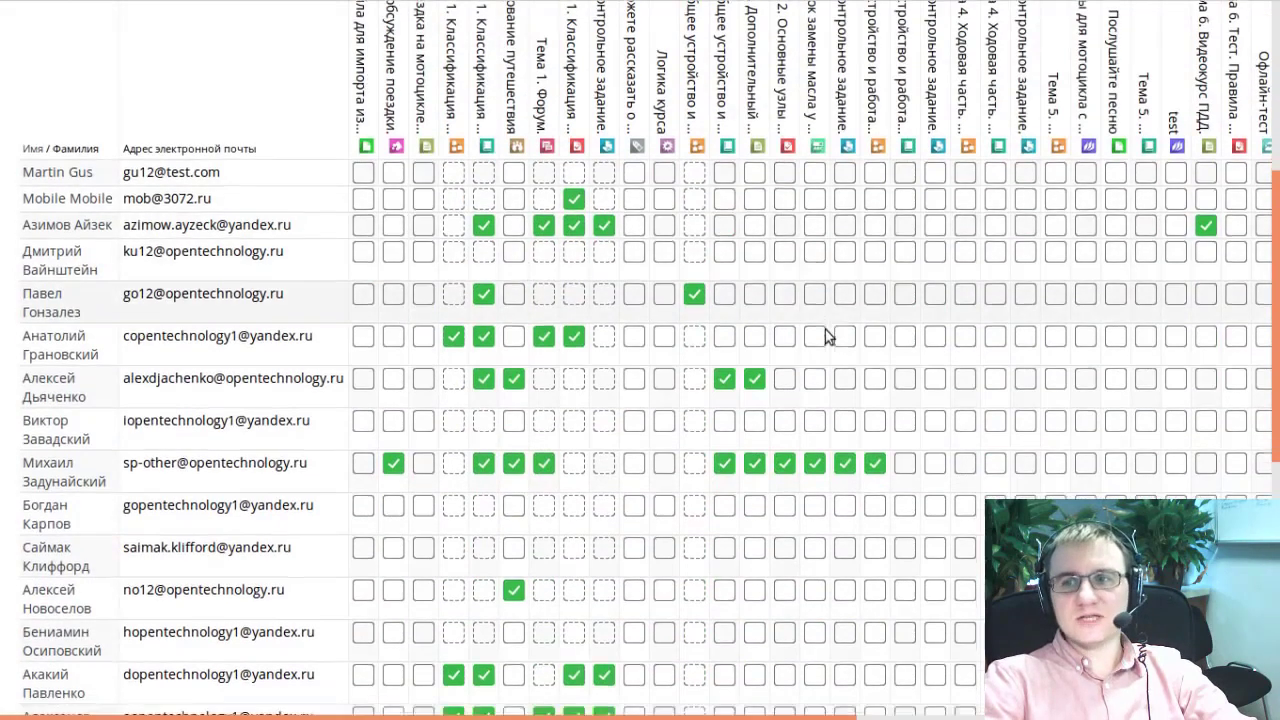
pyautogui.scroll(-4, 825, 336)
pyautogui.scroll(3, 825, 336)
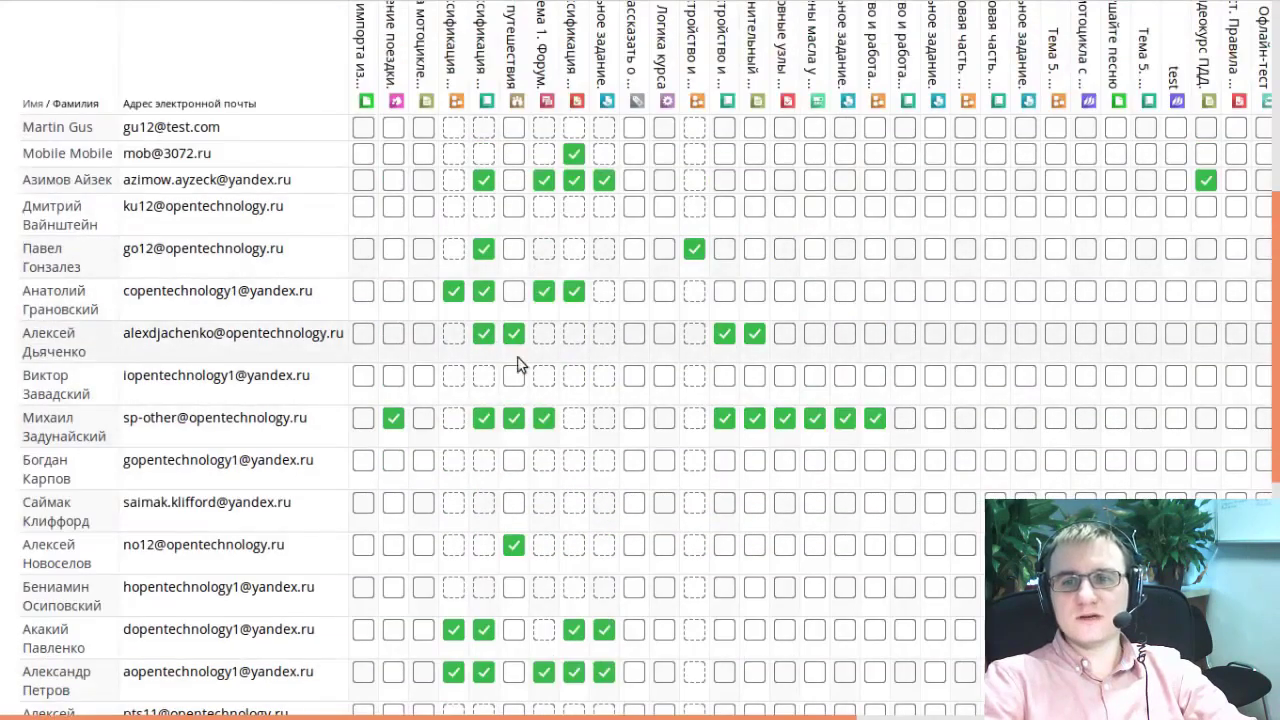
pyautogui.scroll(1, 658, 264)
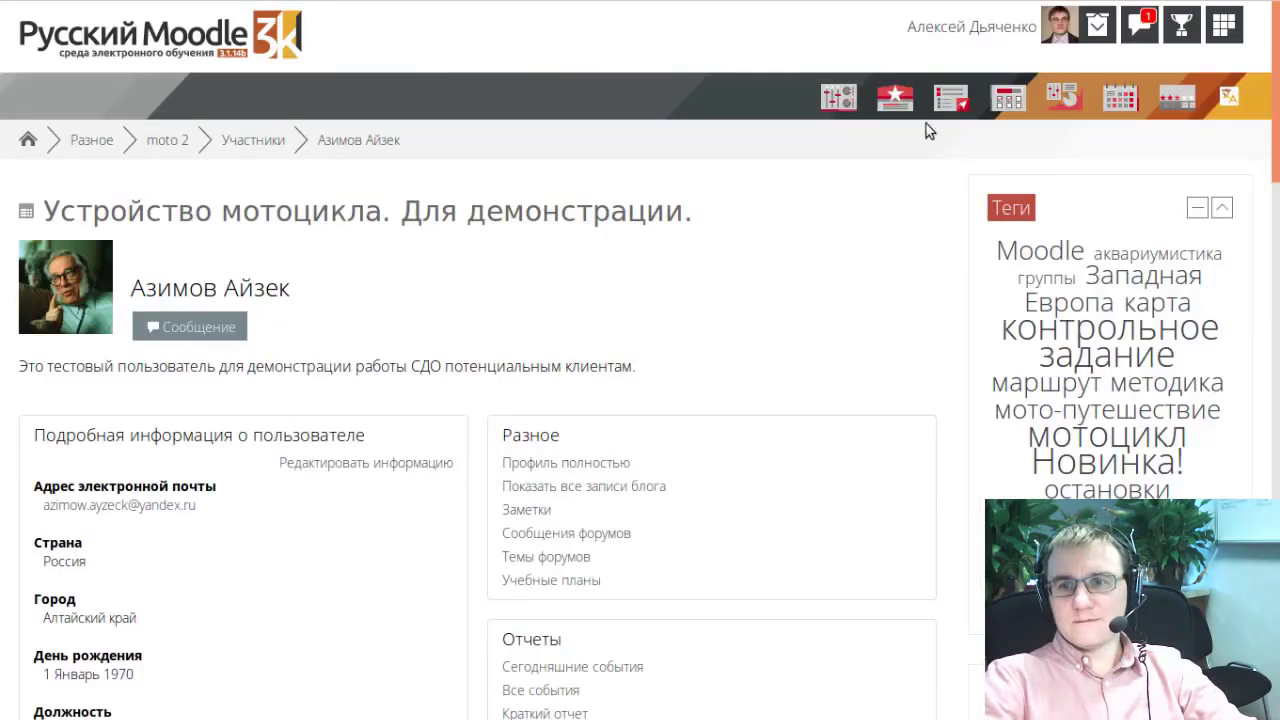
# Step: Open the Участие в курсе report from the course's Отчеты
pyautogui.click(839, 97)
pyautogui.scroll(2, 940, 350)
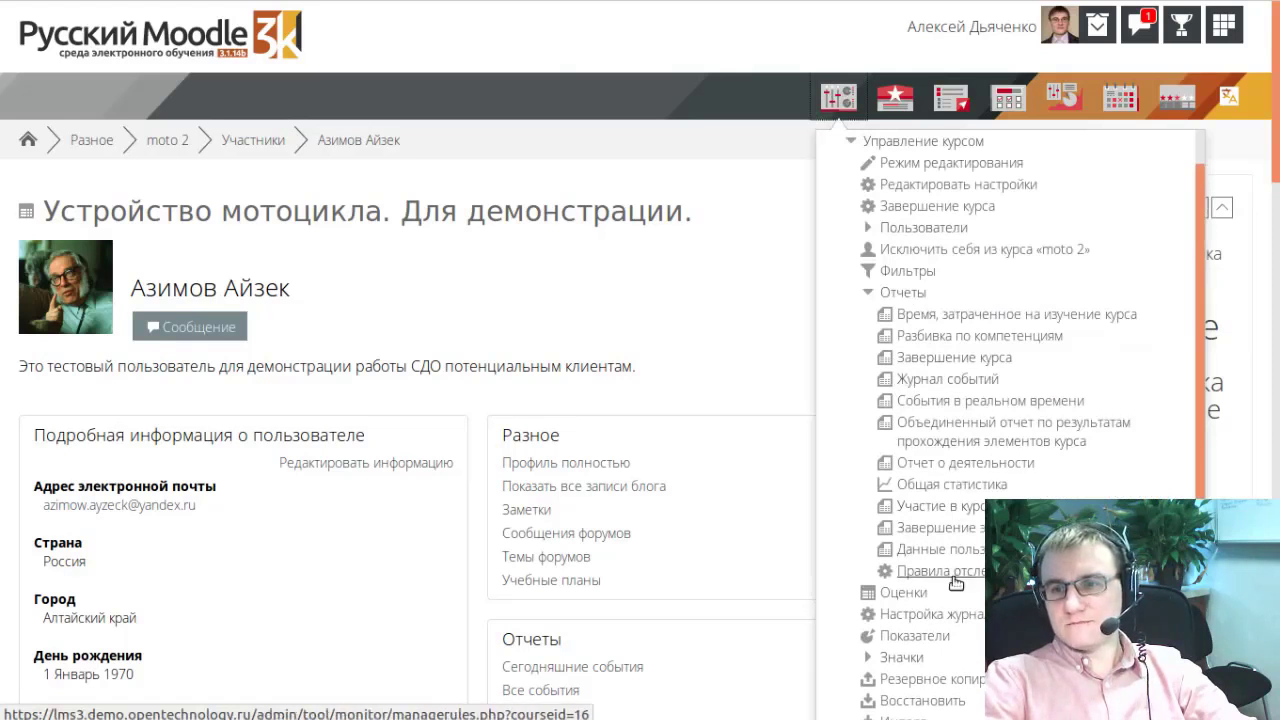
pyautogui.click(950, 506)
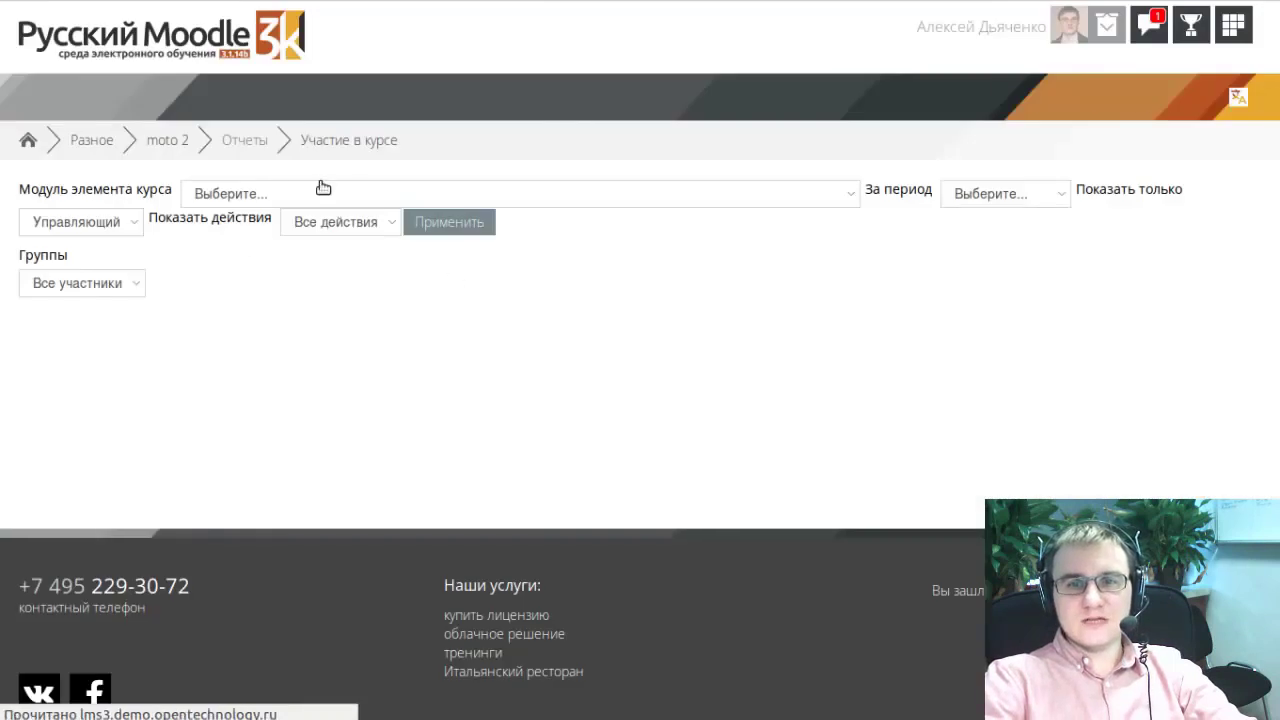
# Step: Generate the participation report for "Тема 1. Классификация мотоциклов. Библиотека." with role Студент and action Просмотр
pyautogui.click(323, 190)
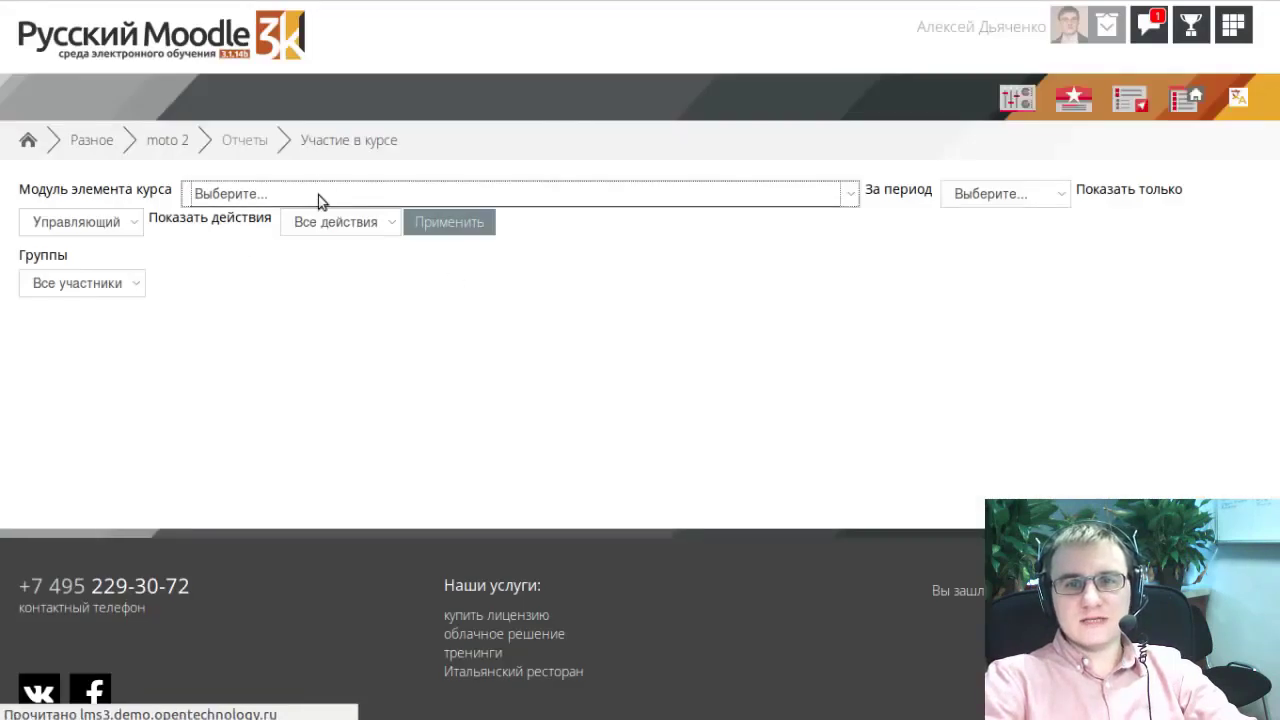
pyautogui.click(326, 434)
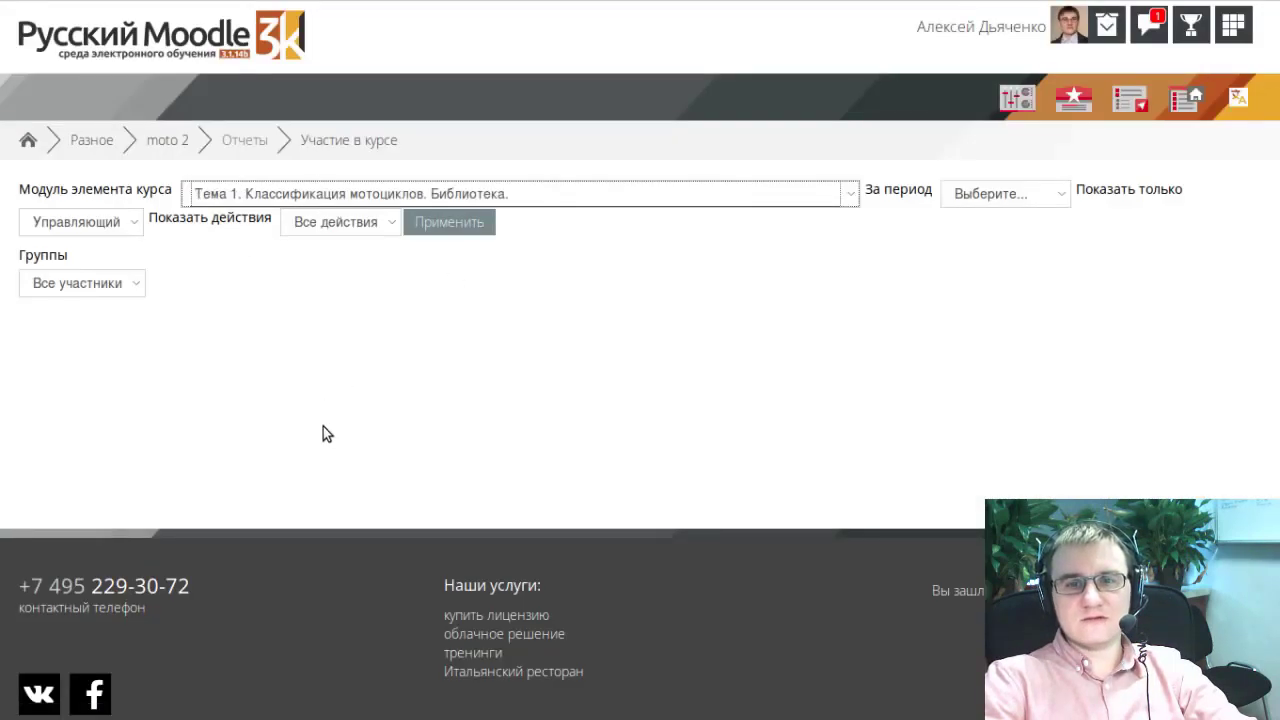
pyautogui.click(1022, 197)
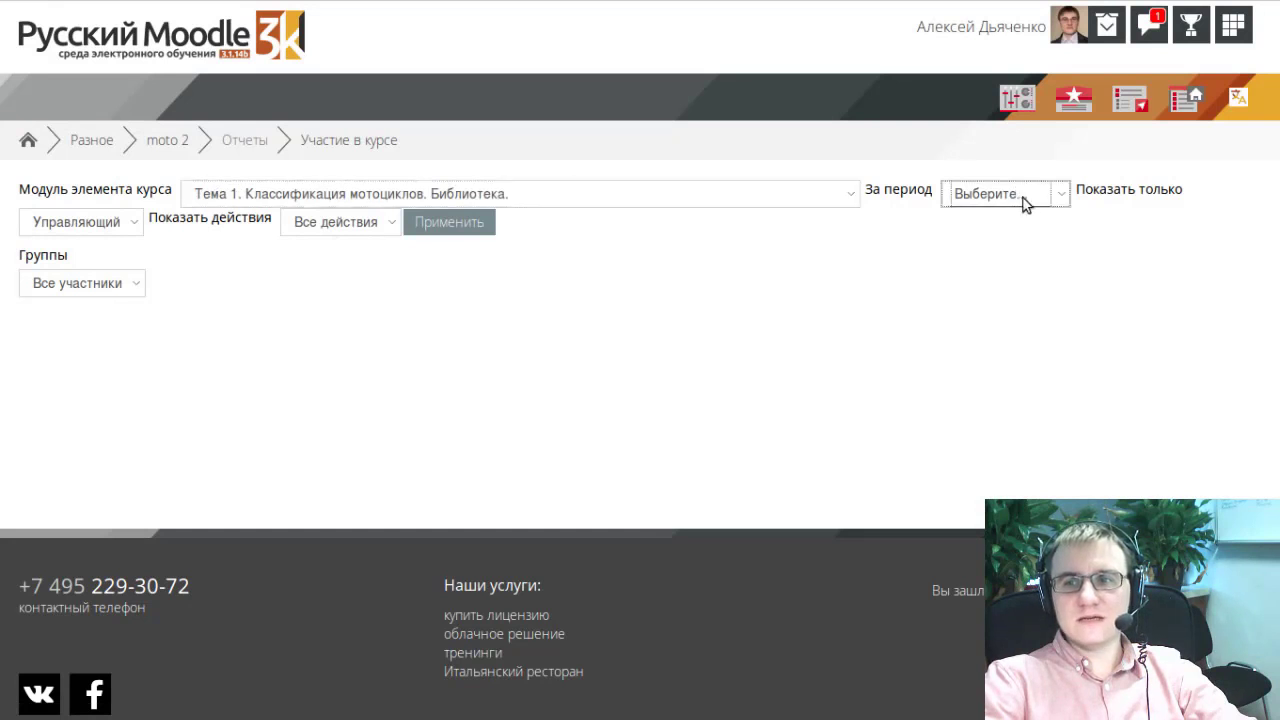
pyautogui.click(52, 228)
pyautogui.click(74, 293)
pyautogui.click(346, 221)
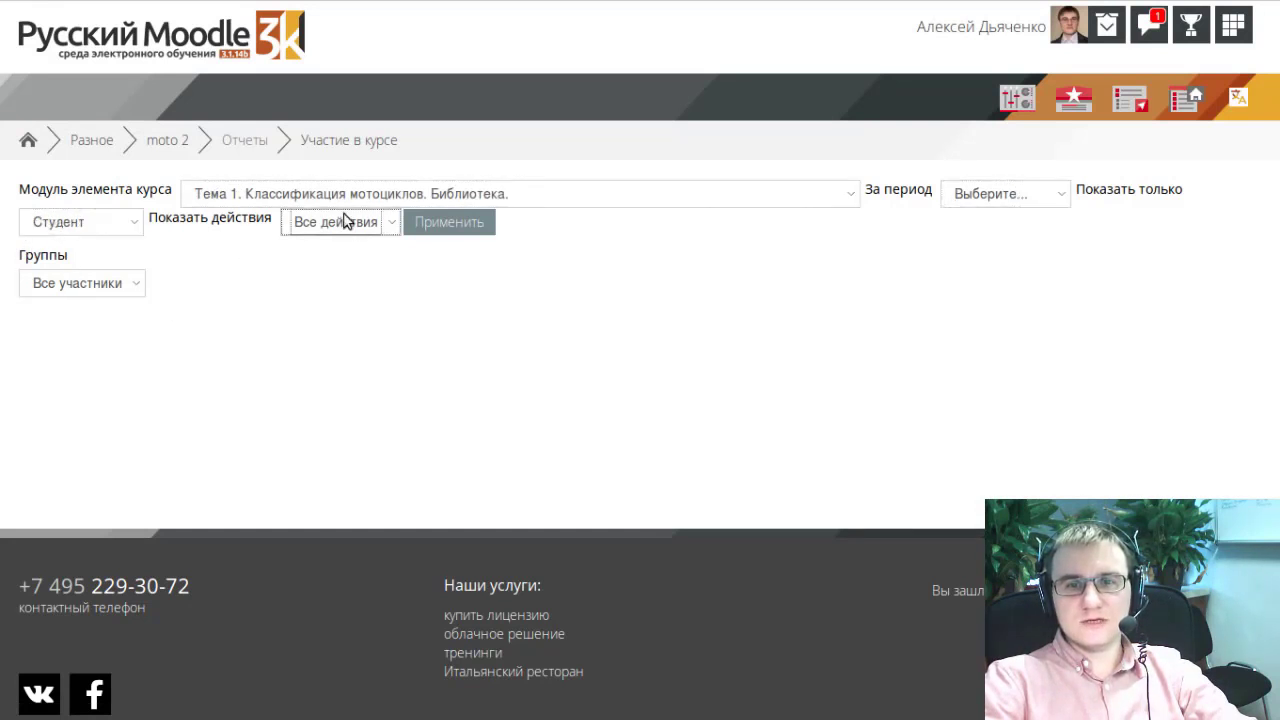
pyautogui.click(349, 274)
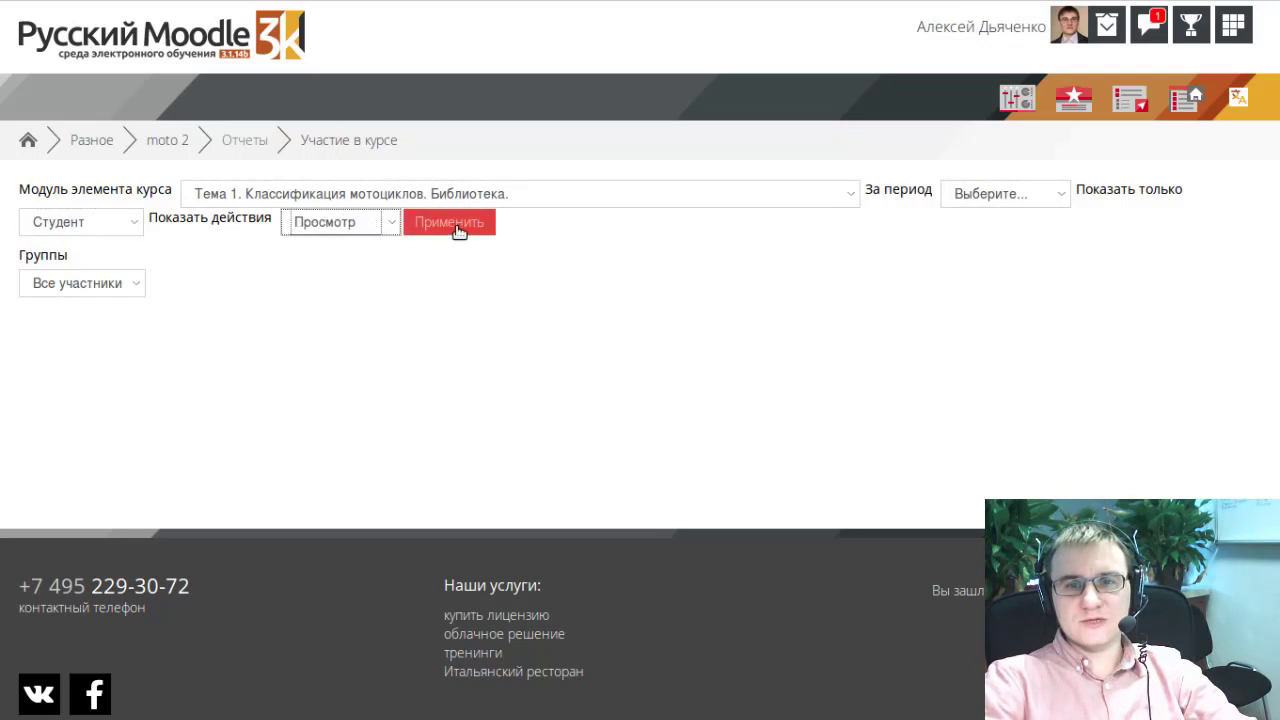
pyautogui.click(457, 228)
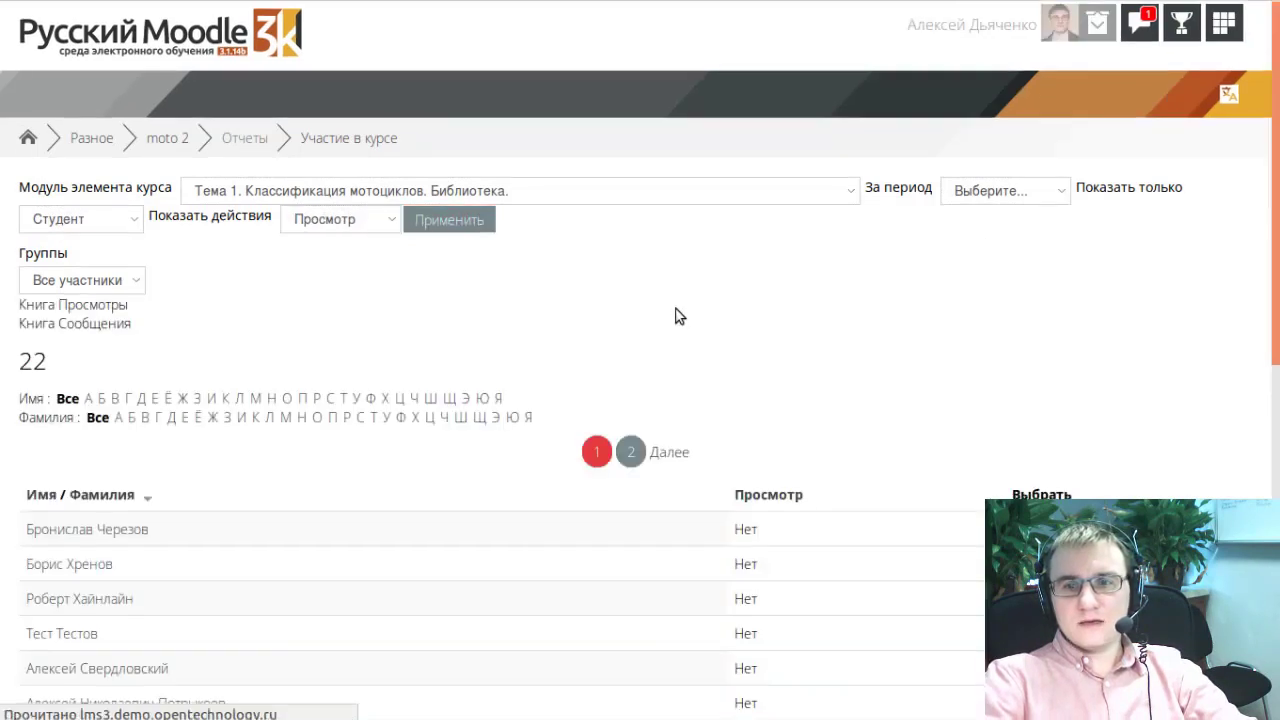
# Step: Select all participants on the report's first page, and display the complete participant list on one page
pyautogui.scroll(-9, 675, 316)
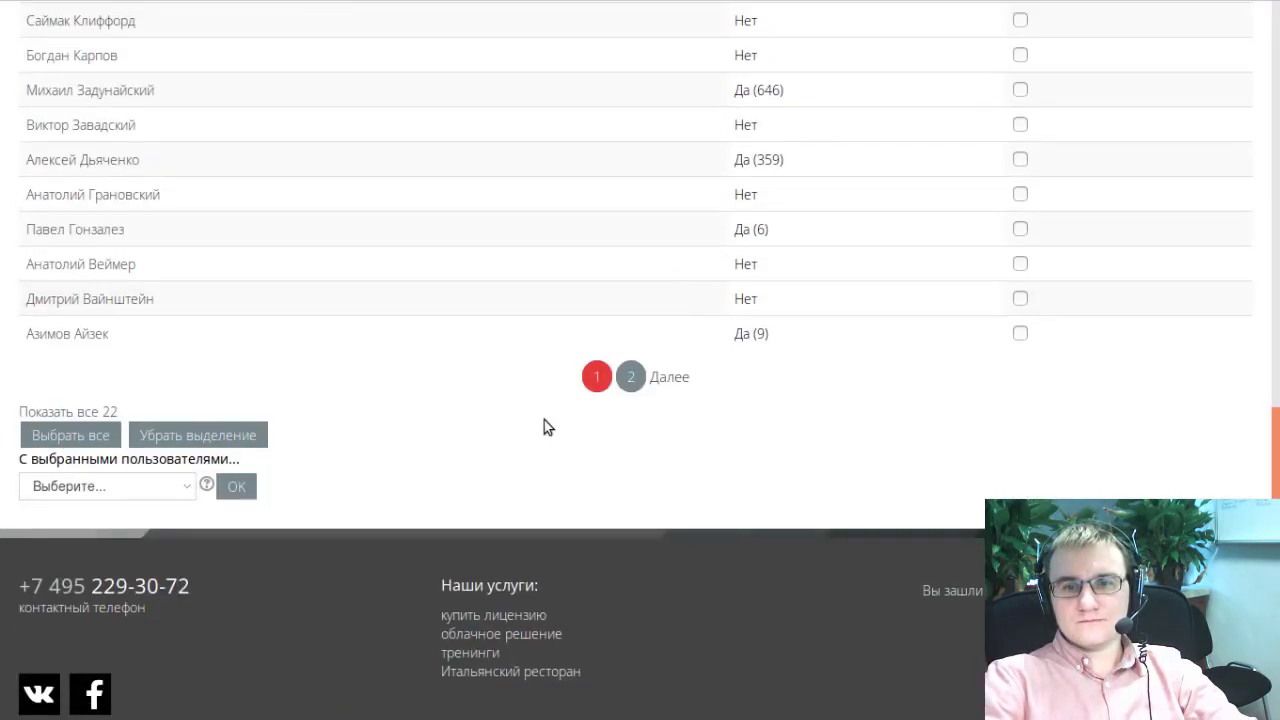
pyautogui.click(108, 433)
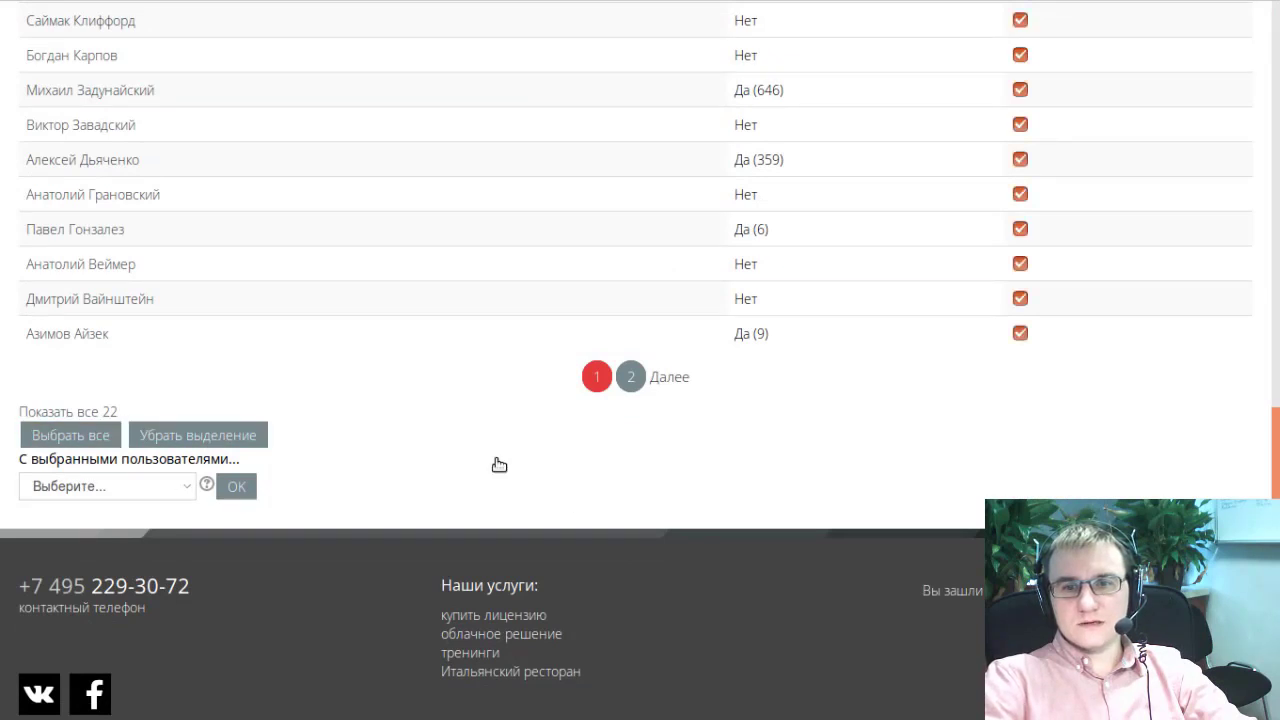
pyautogui.click(80, 413)
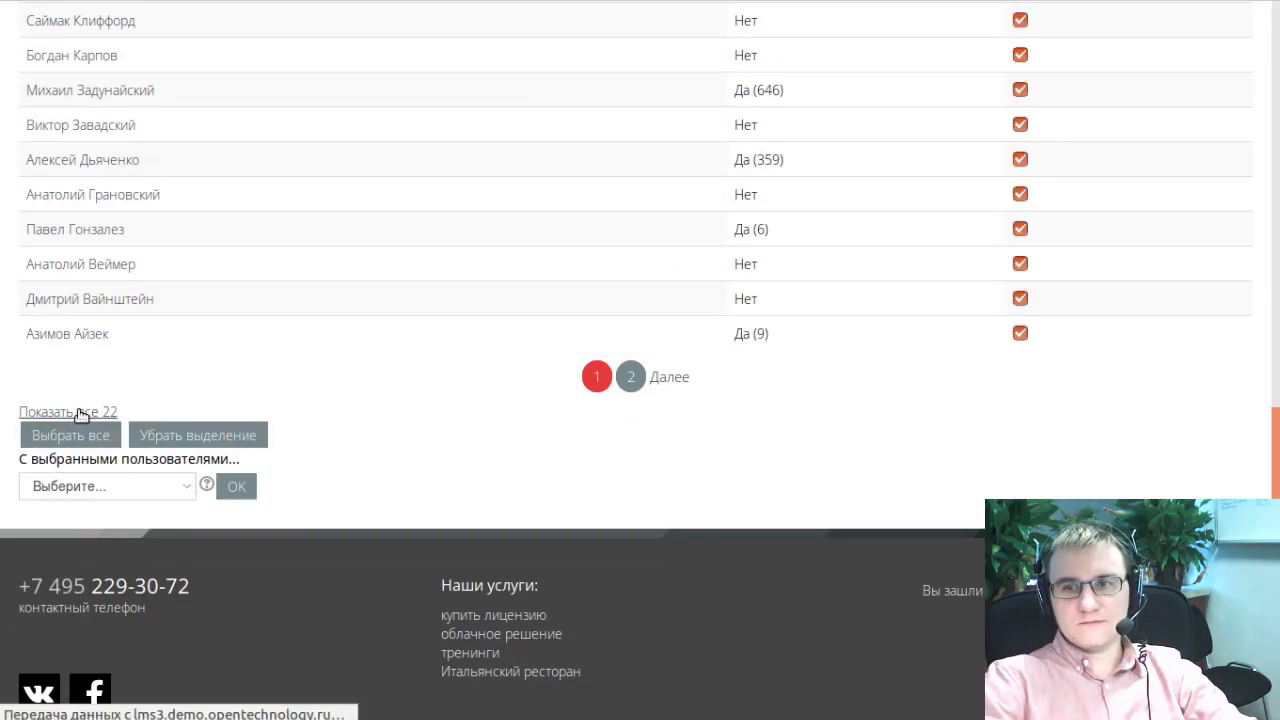
pyautogui.scroll(-4, 766, 262)
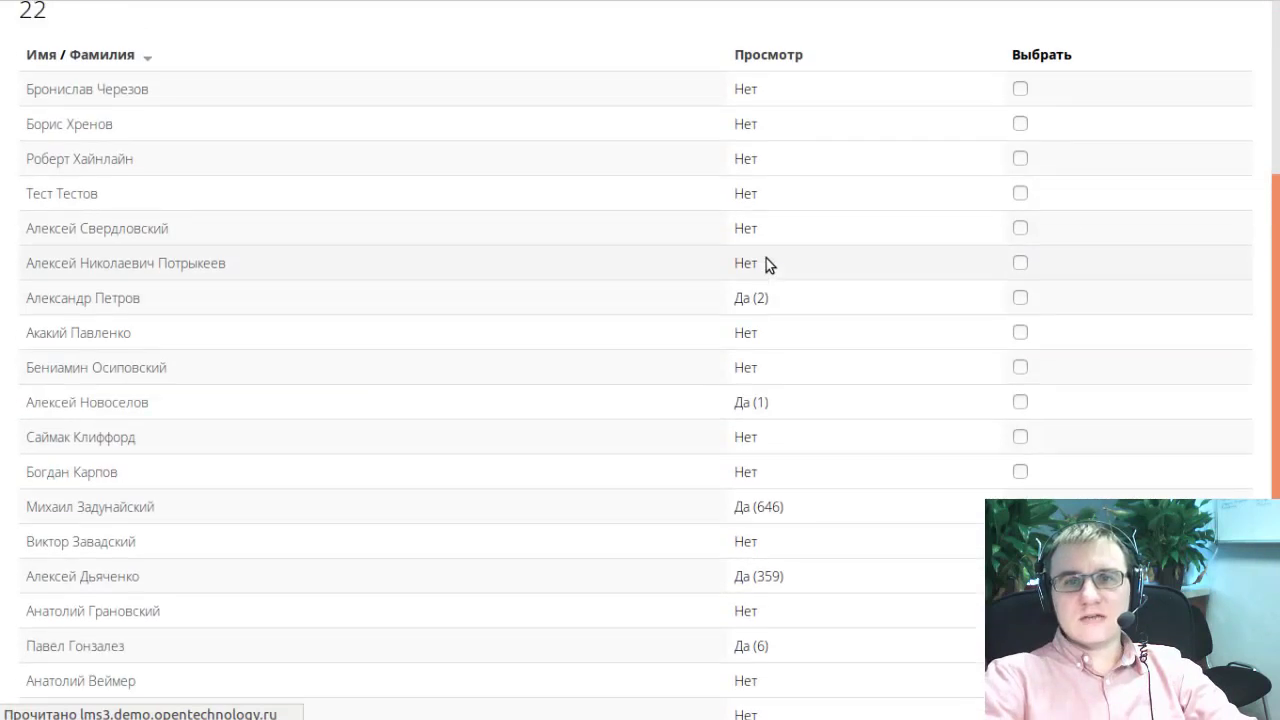
# Step: Examine the participants' view marks and view counts in the complete participation list
pyautogui.scroll(1, 766, 263)
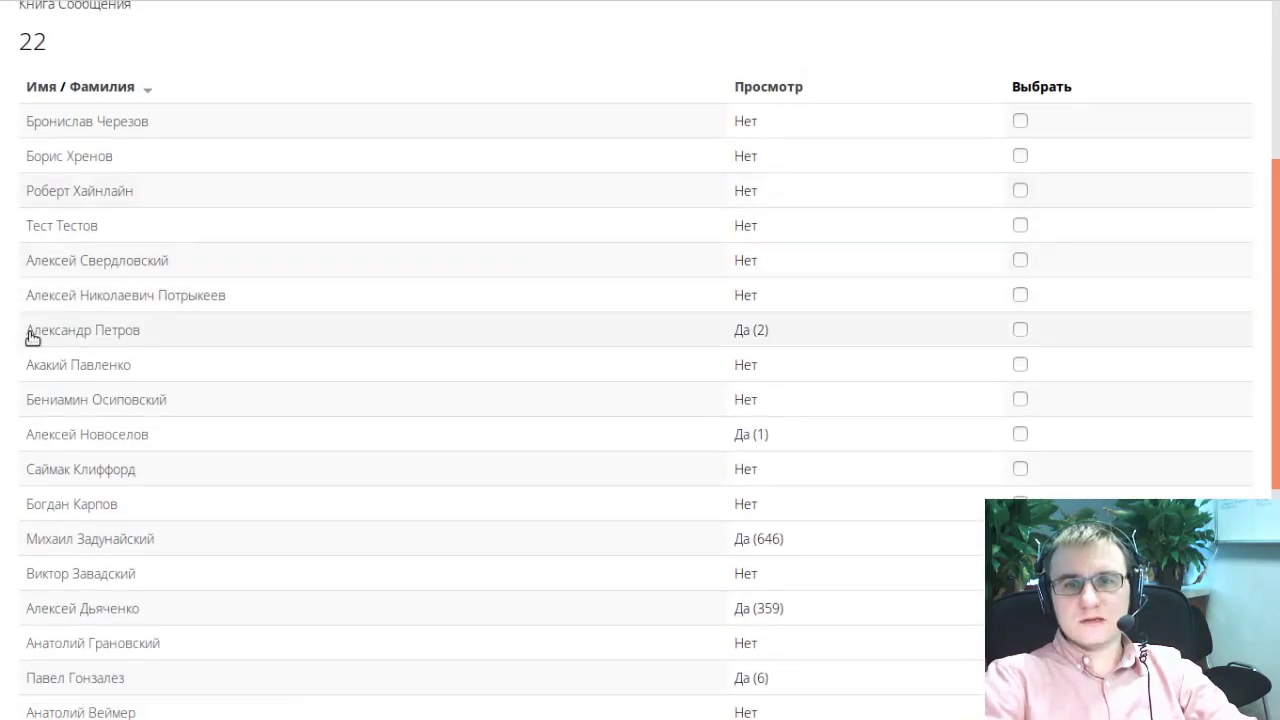
pyautogui.scroll(-1, 766, 370)
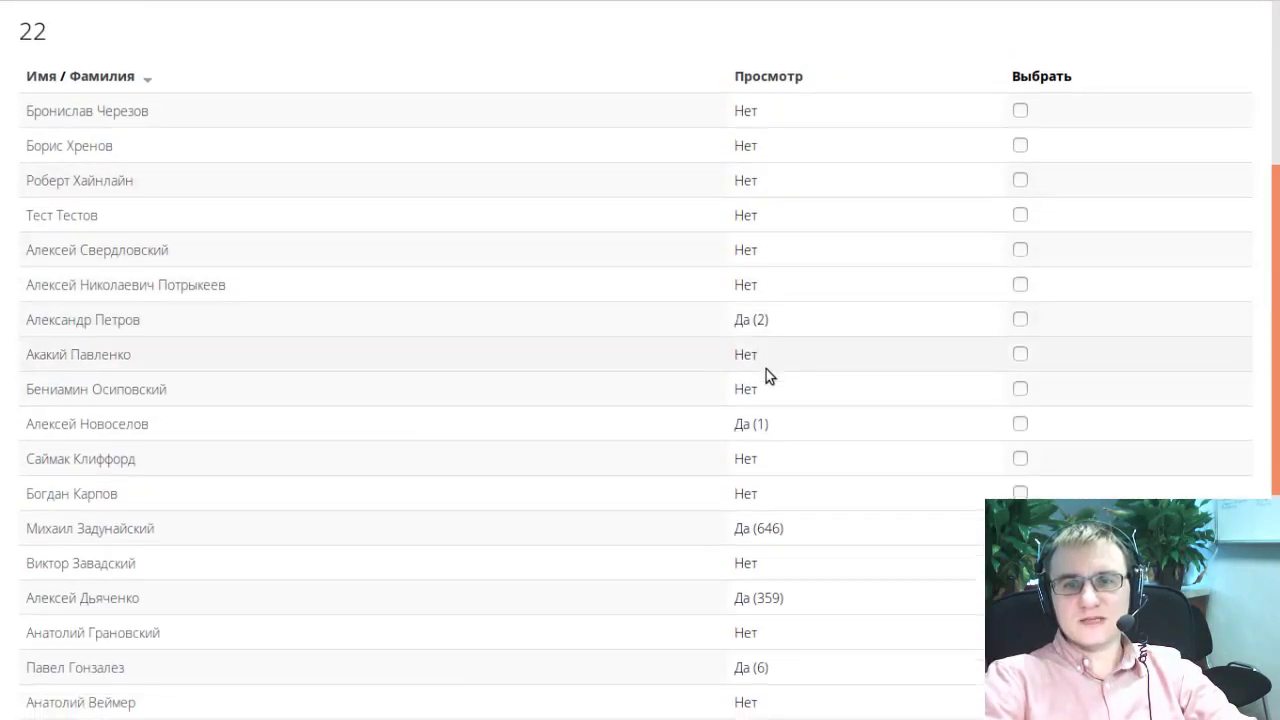
pyautogui.scroll(-3, 765, 368)
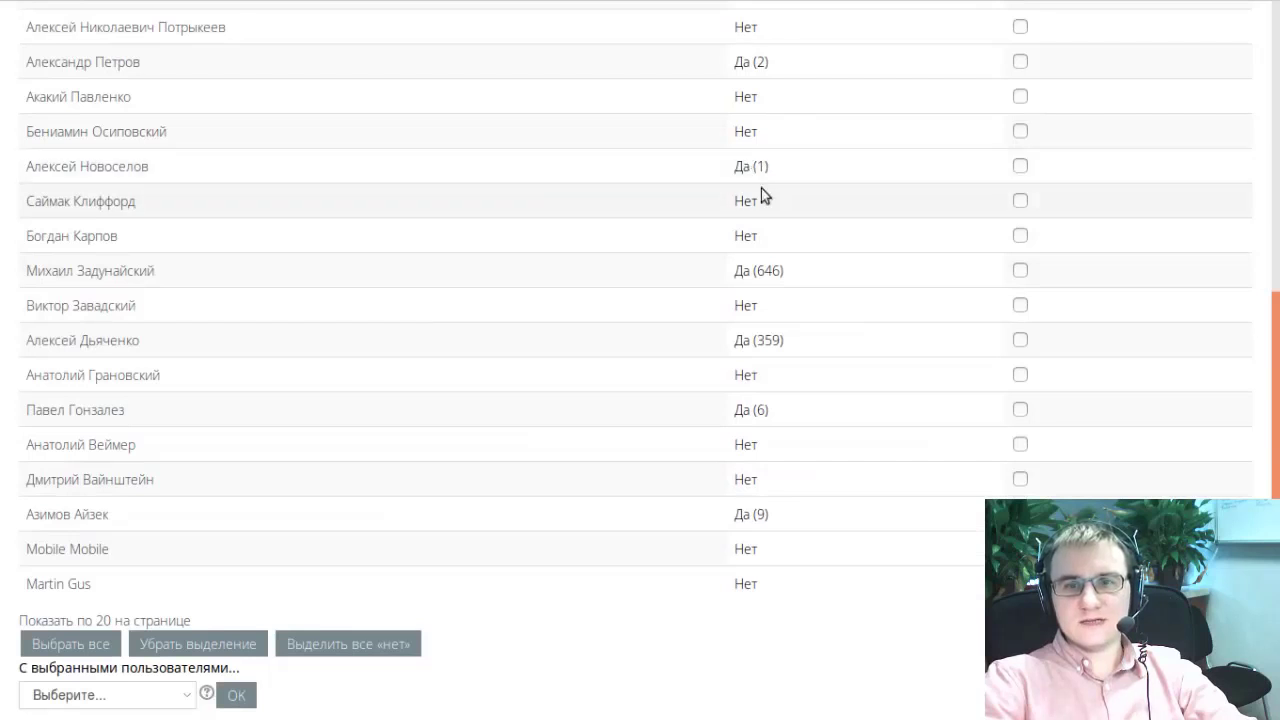
pyautogui.scroll(-1, 754, 249)
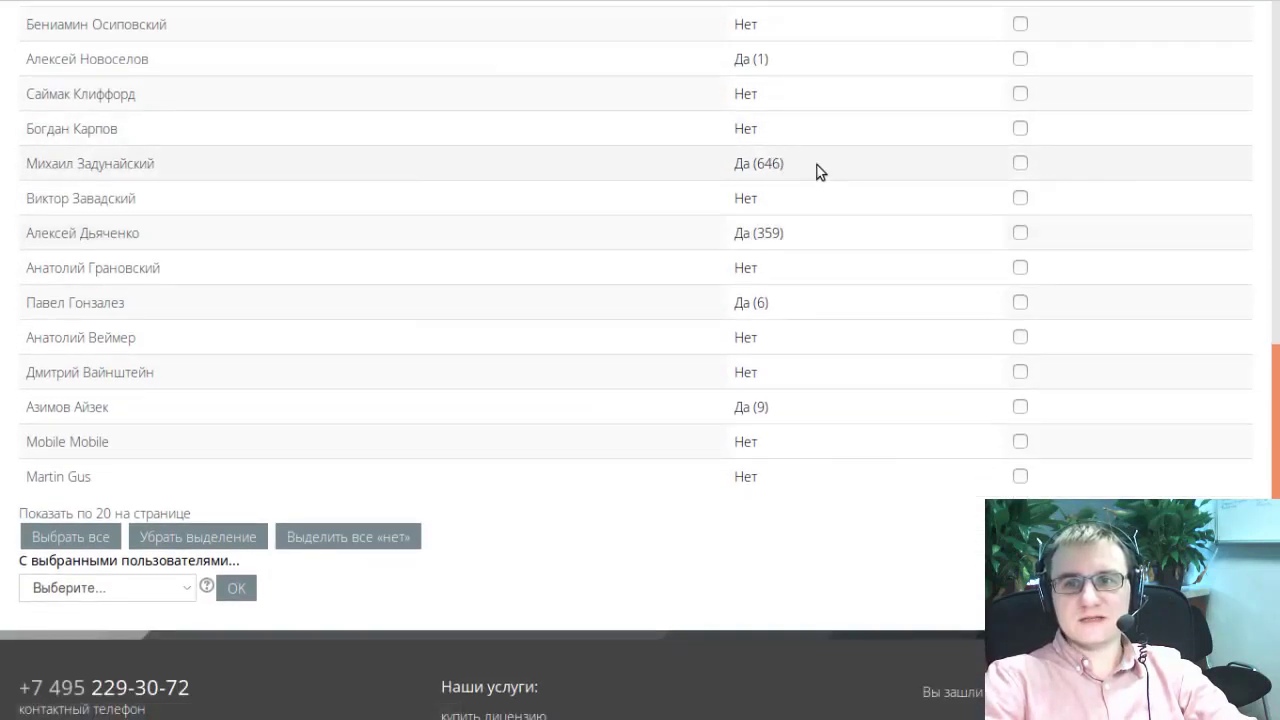
pyautogui.moveTo(788, 164); pyautogui.dragTo(734, 164)
pyautogui.scroll(-1, 565, 261)
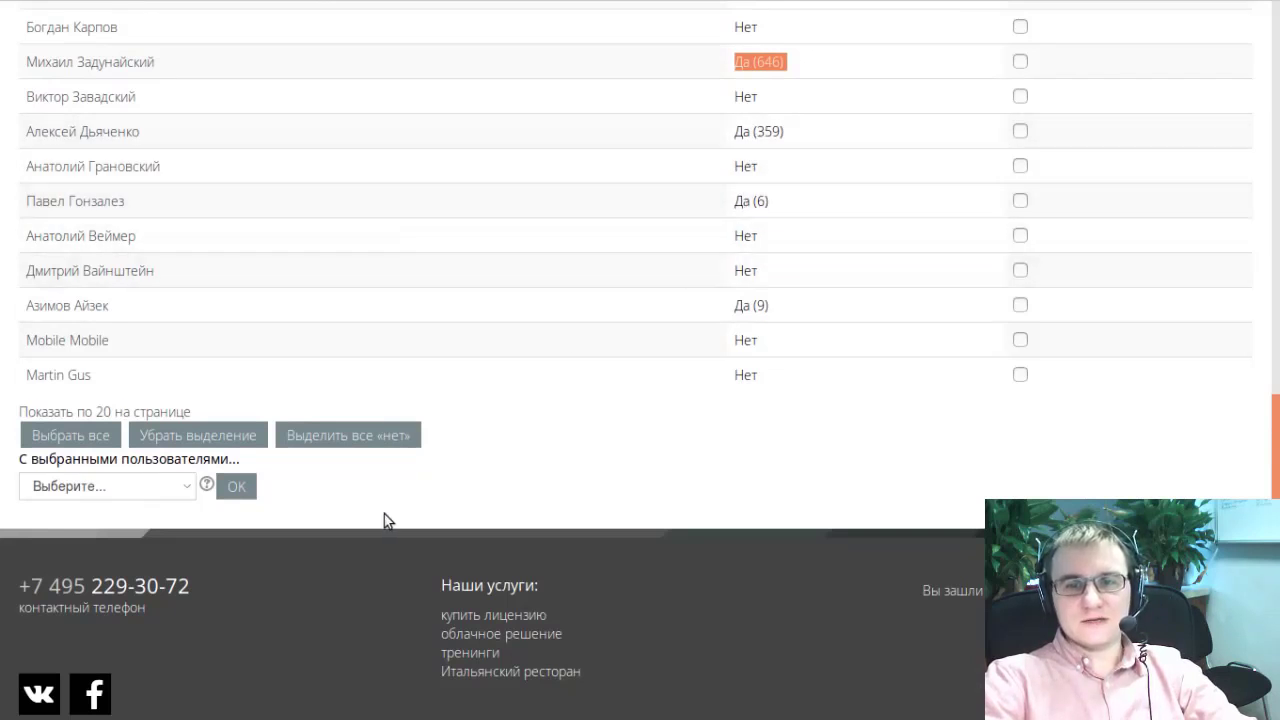
# Step: Select all participants marked «нет» in the participation report and open the form for sending them a message
pyautogui.click(365, 440)
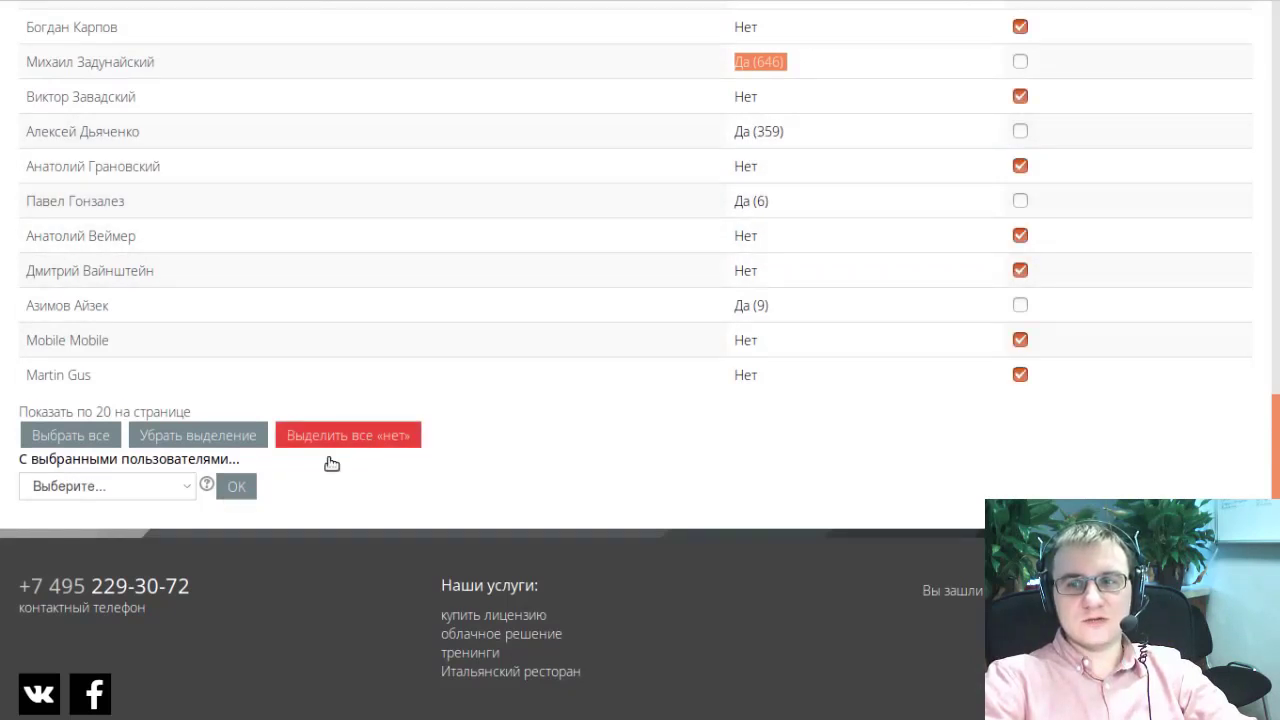
pyautogui.click(134, 486)
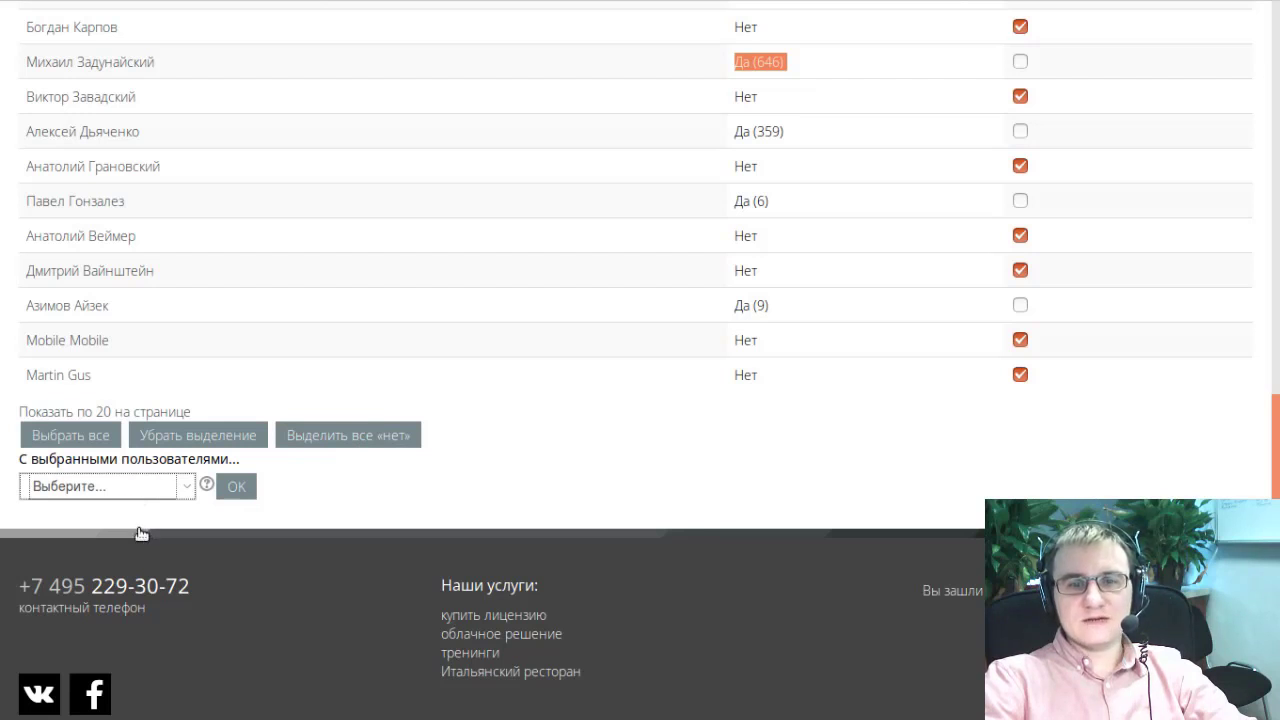
pyautogui.click(138, 527)
pyautogui.click(233, 490)
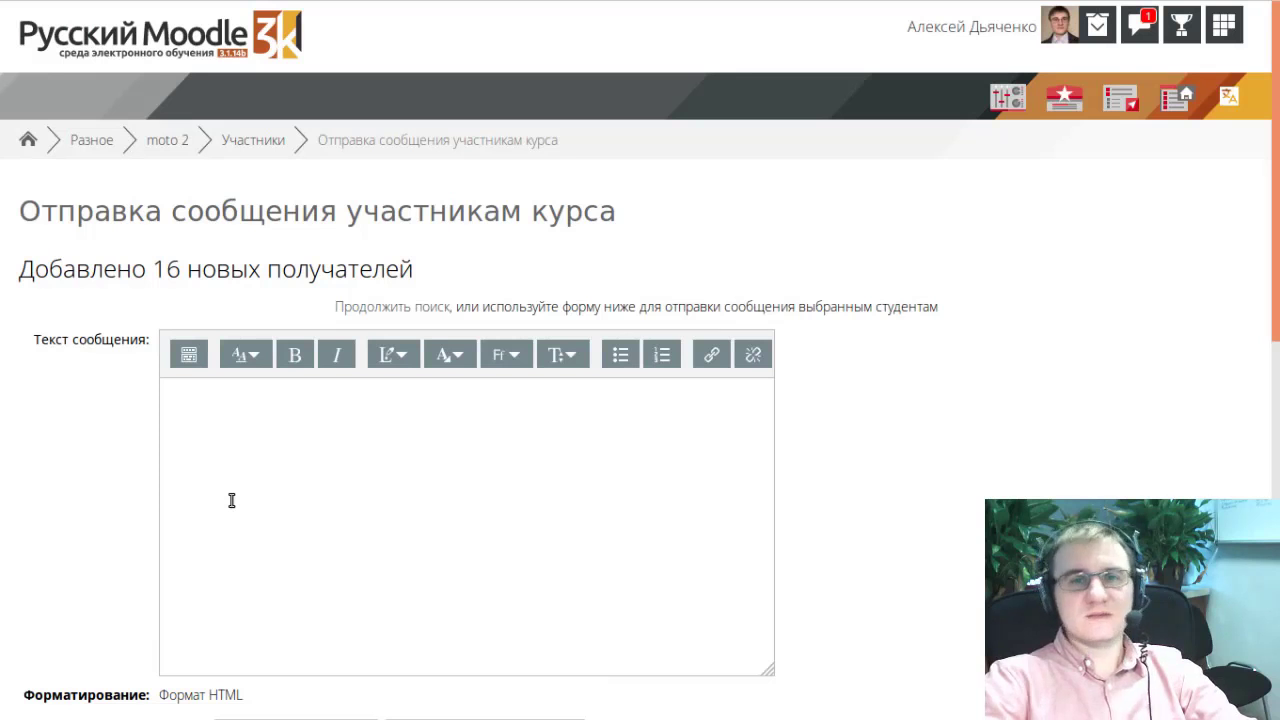
# Step: Leave the message form for the moto 2 course page and look over its introductory section
pyautogui.click(160, 142)
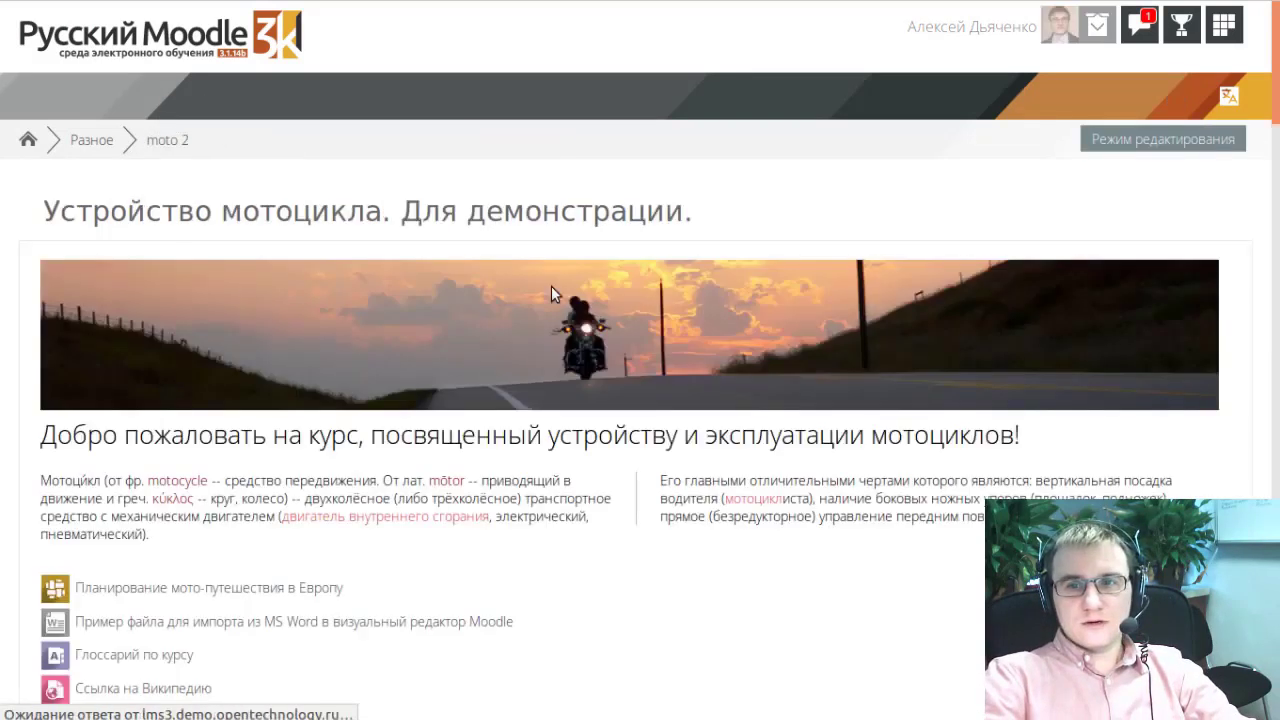
pyautogui.scroll(-2, 551, 286)
pyautogui.scroll(-2, 554, 297)
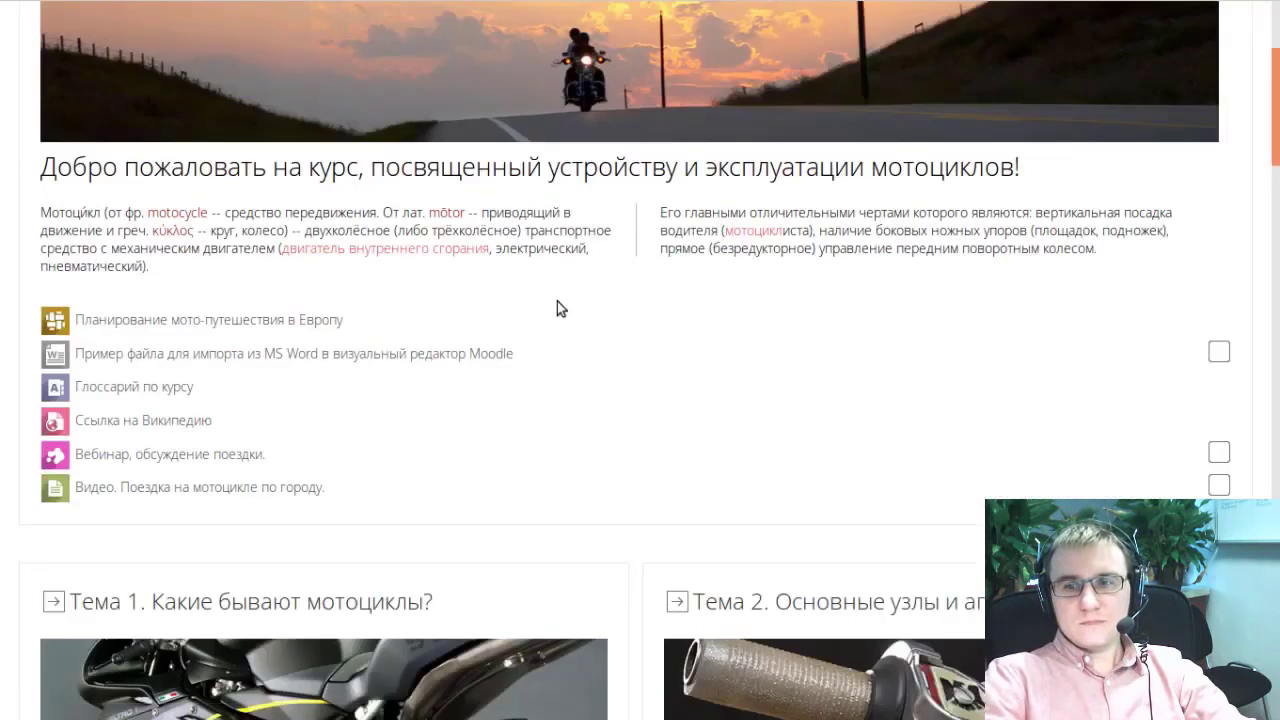
pyautogui.scroll(3, 557, 301)
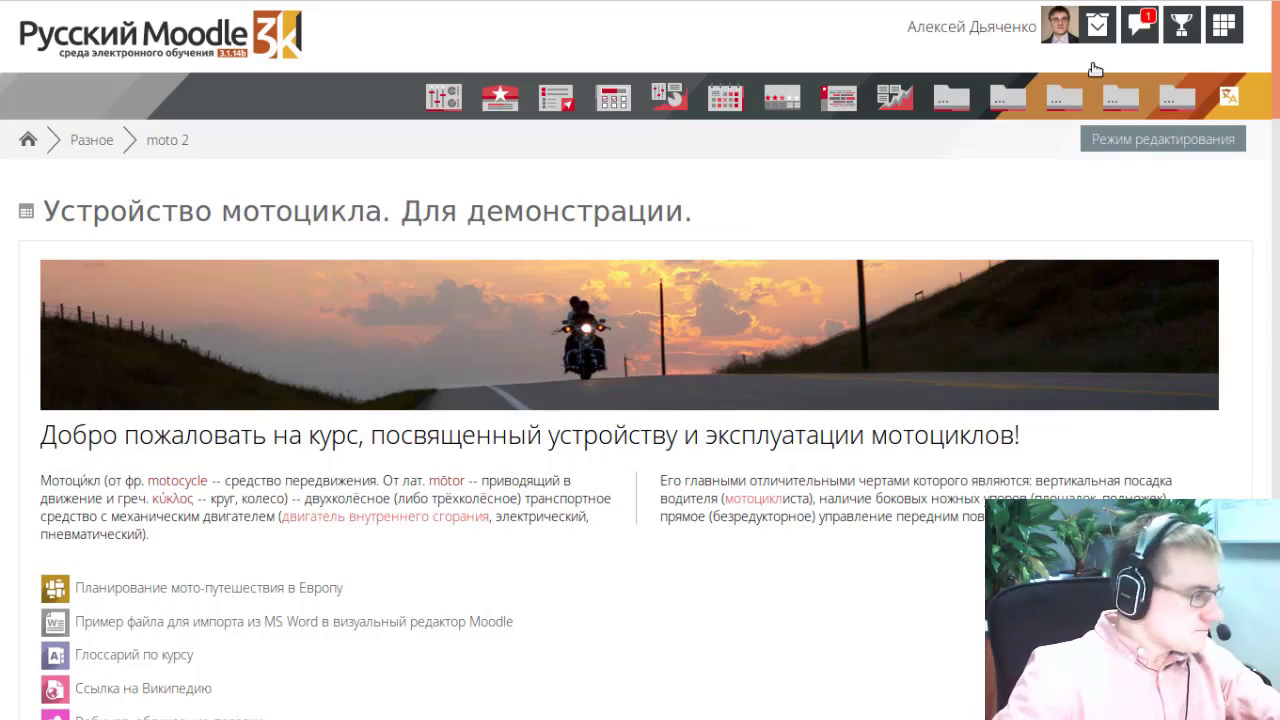
pyautogui.press('End')
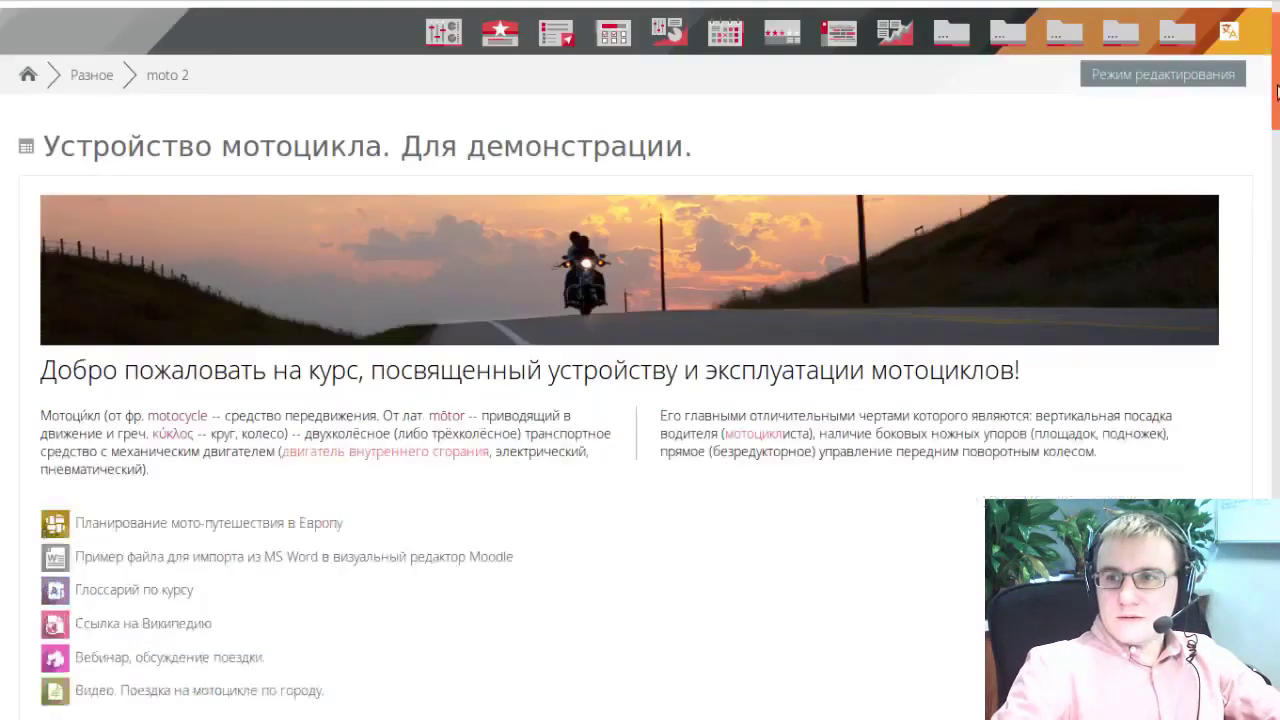
pyautogui.press('Home')
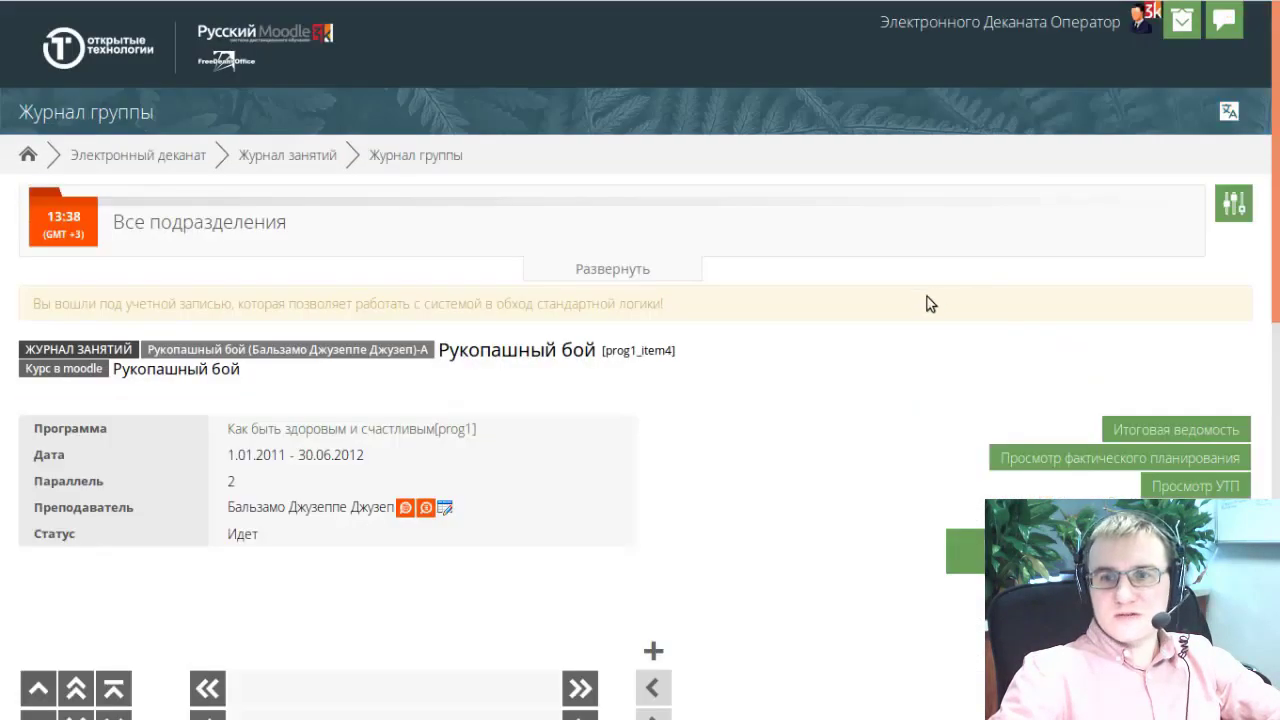
# Step: Switch to the Электронный деканат group journal for Рукопашный бой, load all its lessons, and view the lesson list
pyautogui.scroll(-4, 1000, 303)
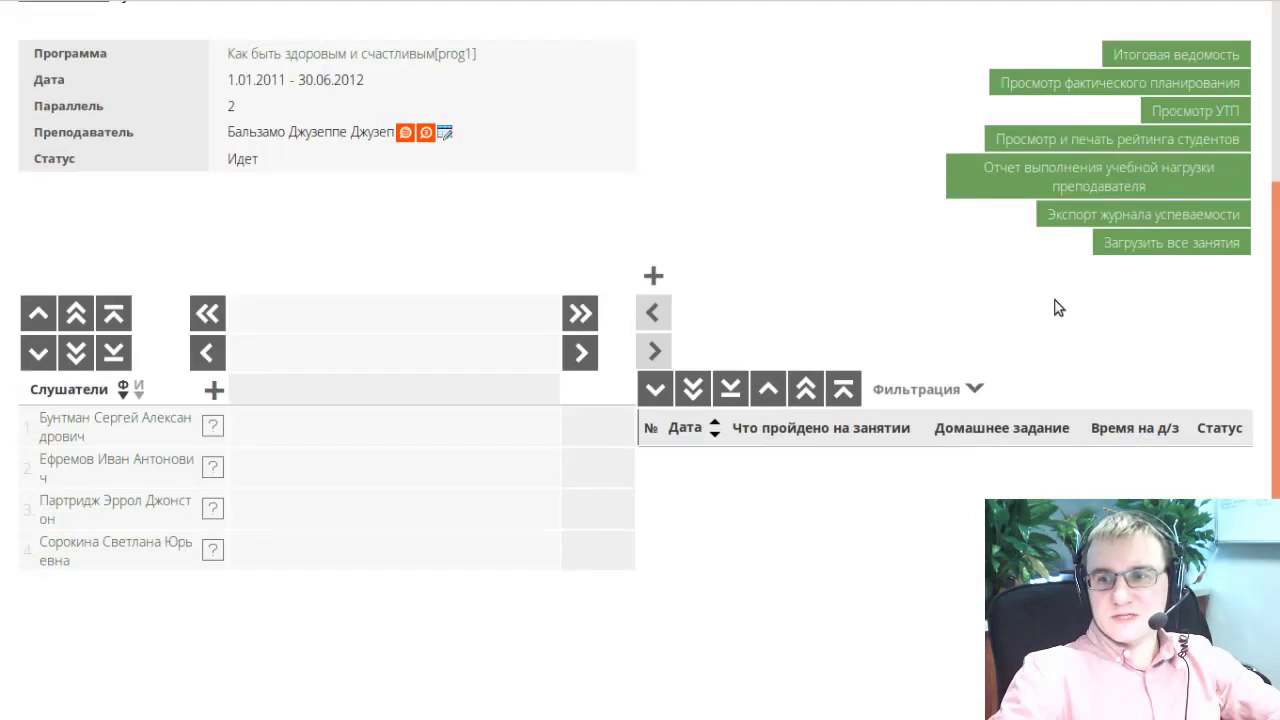
pyautogui.click(1123, 245)
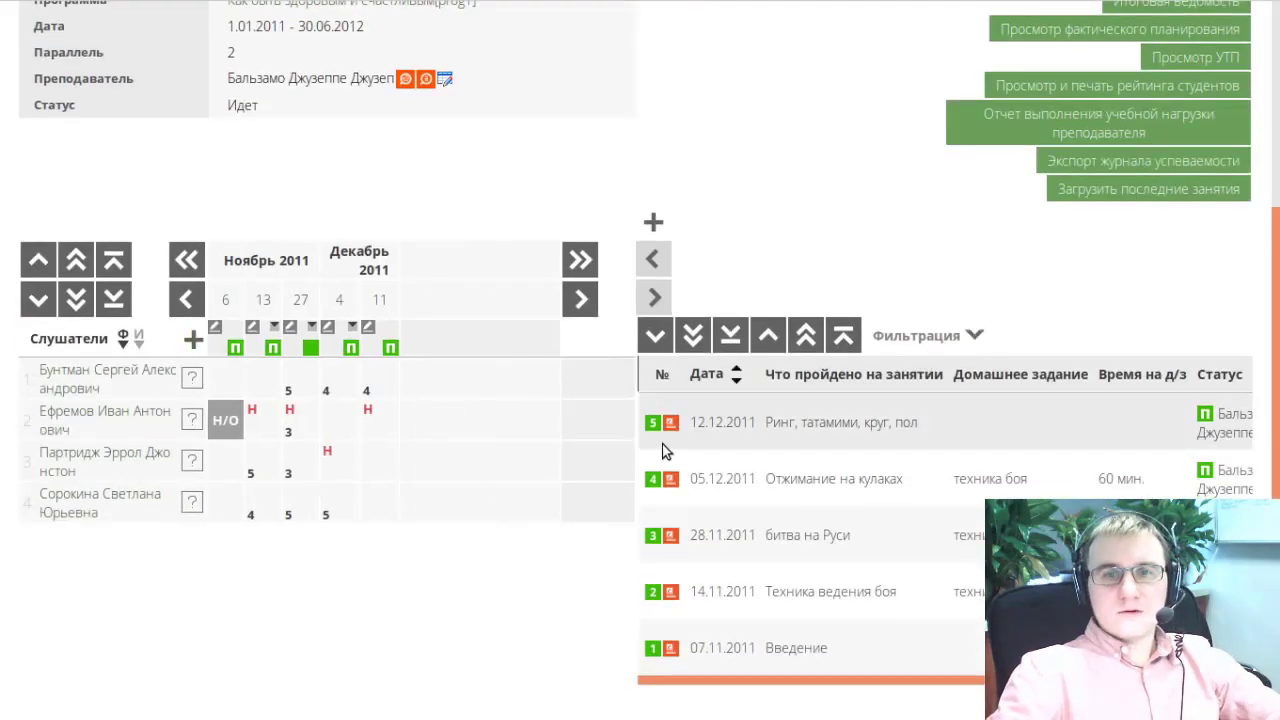
pyautogui.scroll(-3, 663, 450)
pyautogui.scroll(2, 660, 449)
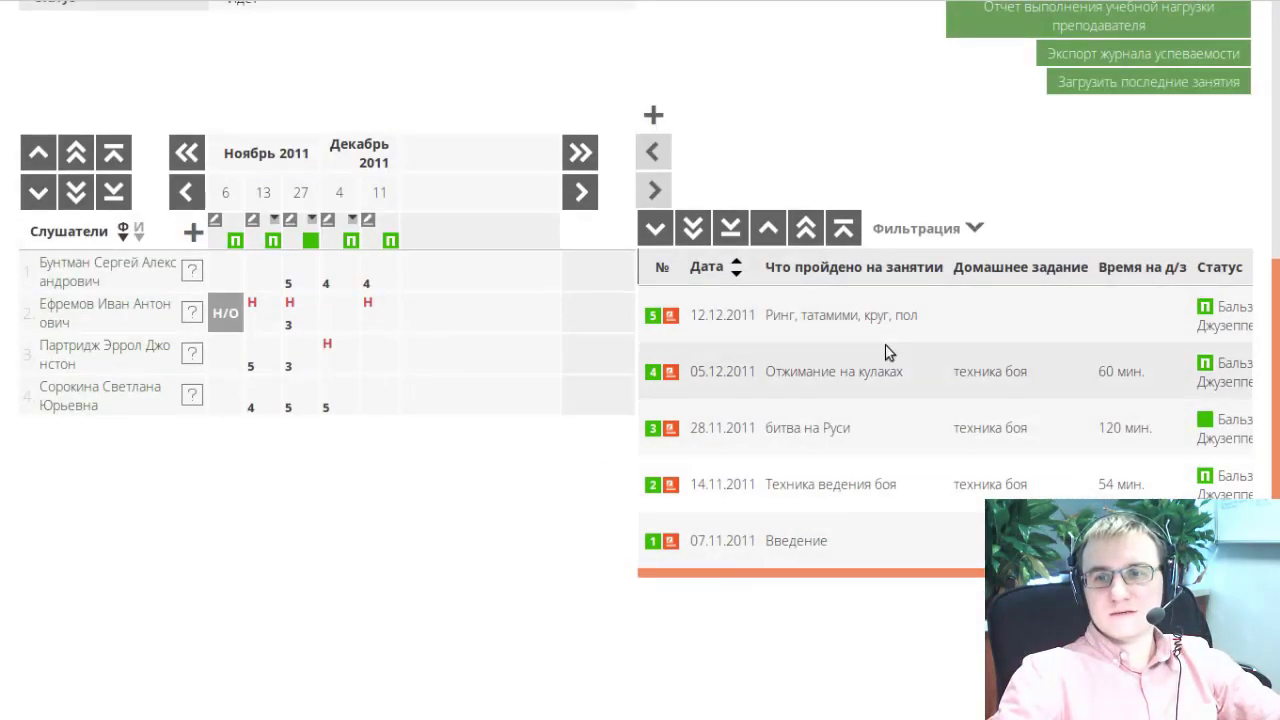
pyautogui.scroll(1, 882, 390)
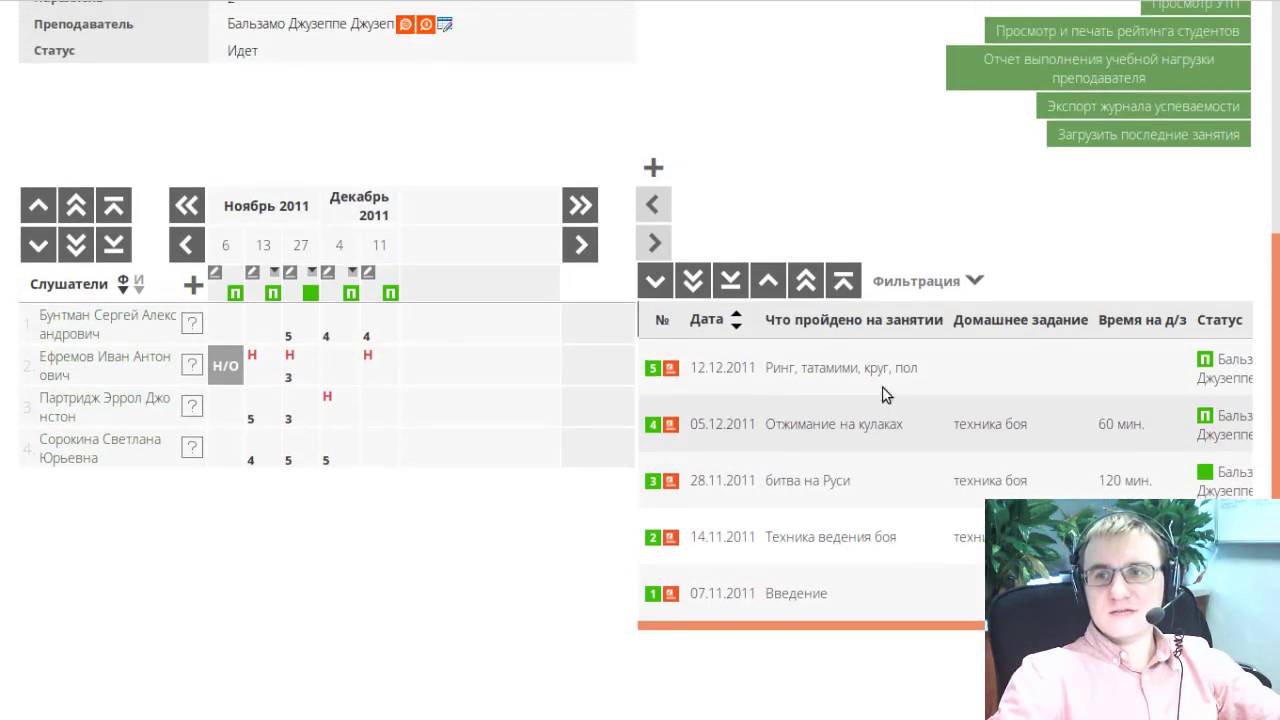
# Step: Examine the group journal's grades, absence marks, lesson topics and homework, and its available reports
pyautogui.scroll(-3, 950, 357)
pyautogui.scroll(1, 930, 360)
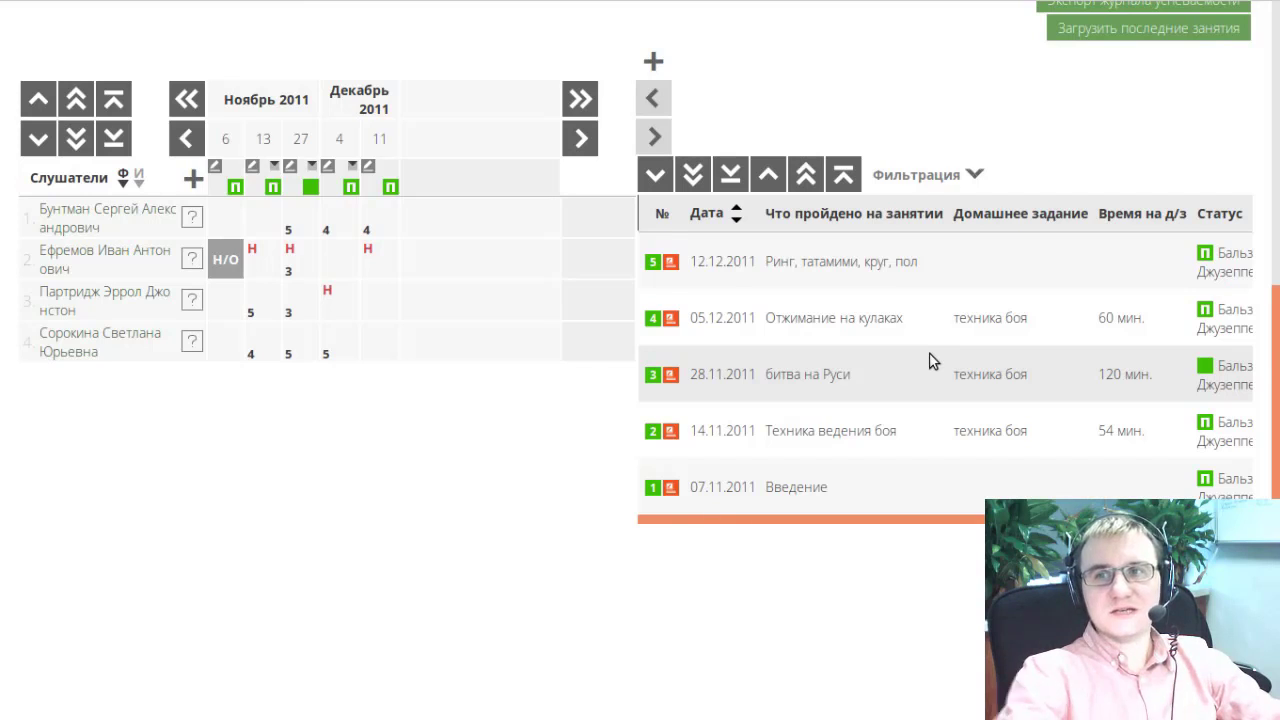
pyautogui.scroll(3, 929, 361)
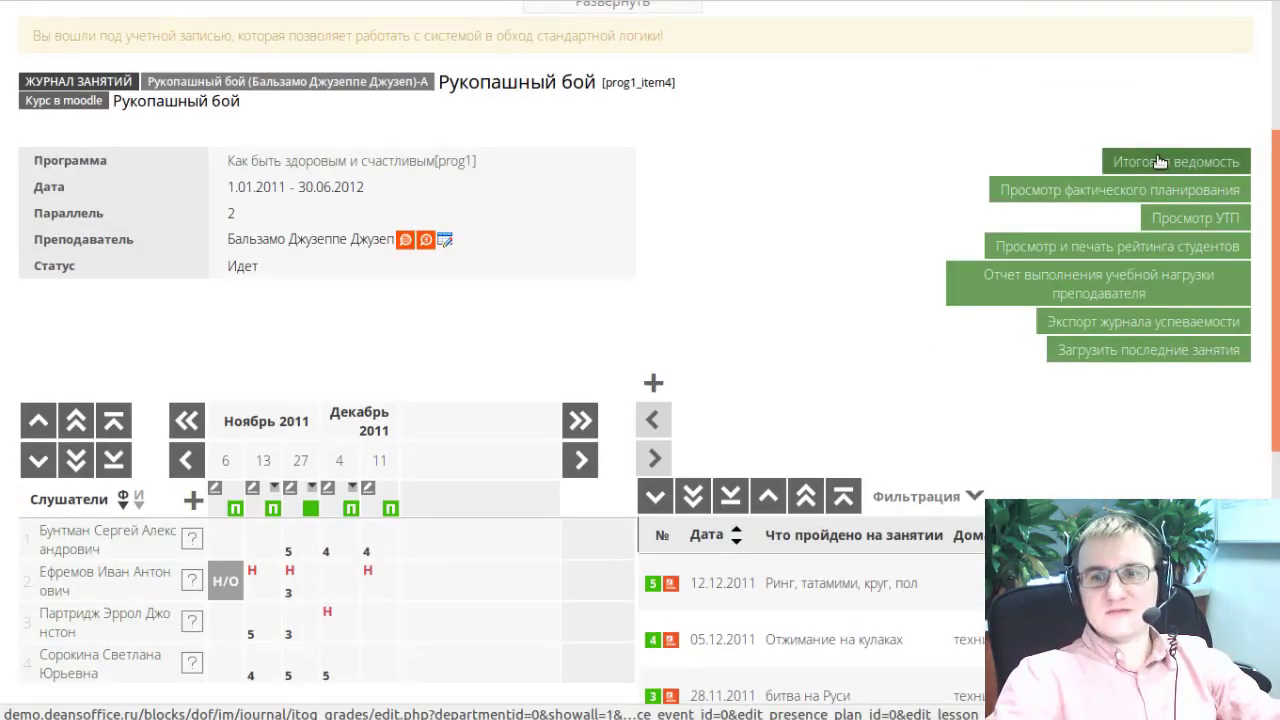
pyautogui.scroll(-3, 415, 337)
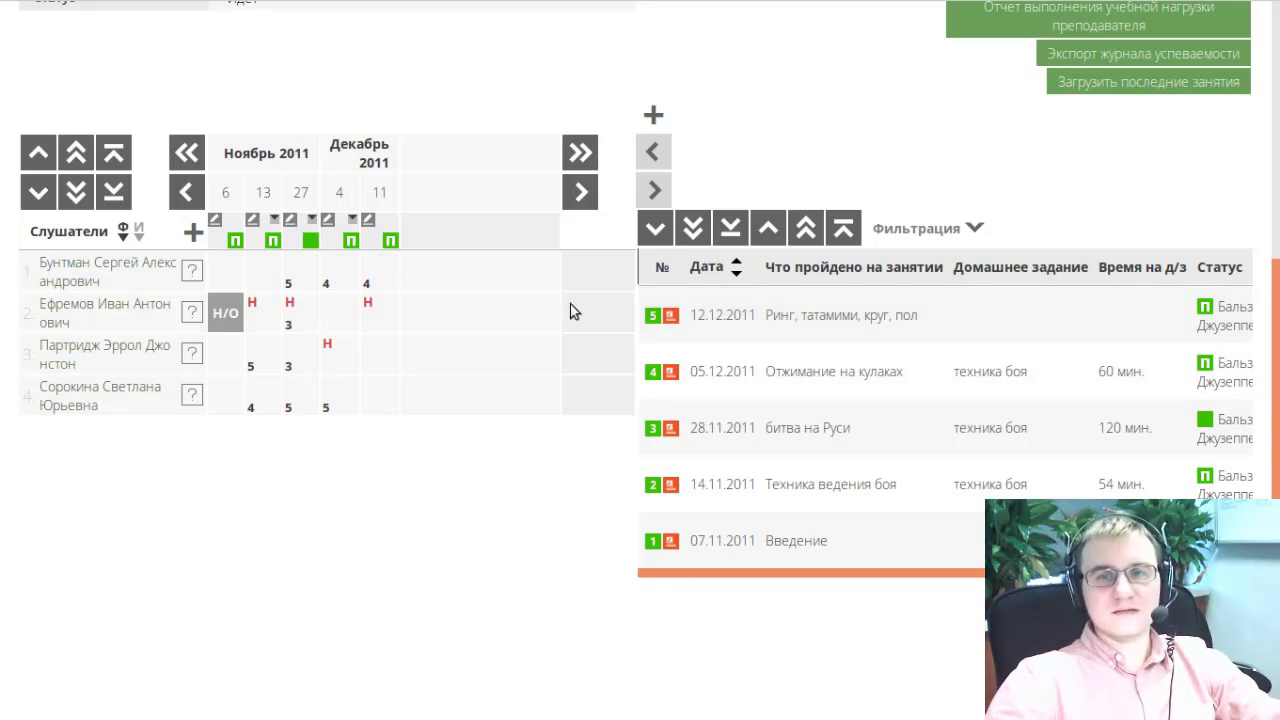
pyautogui.scroll(1, 517, 495)
pyautogui.scroll(2, 515, 489)
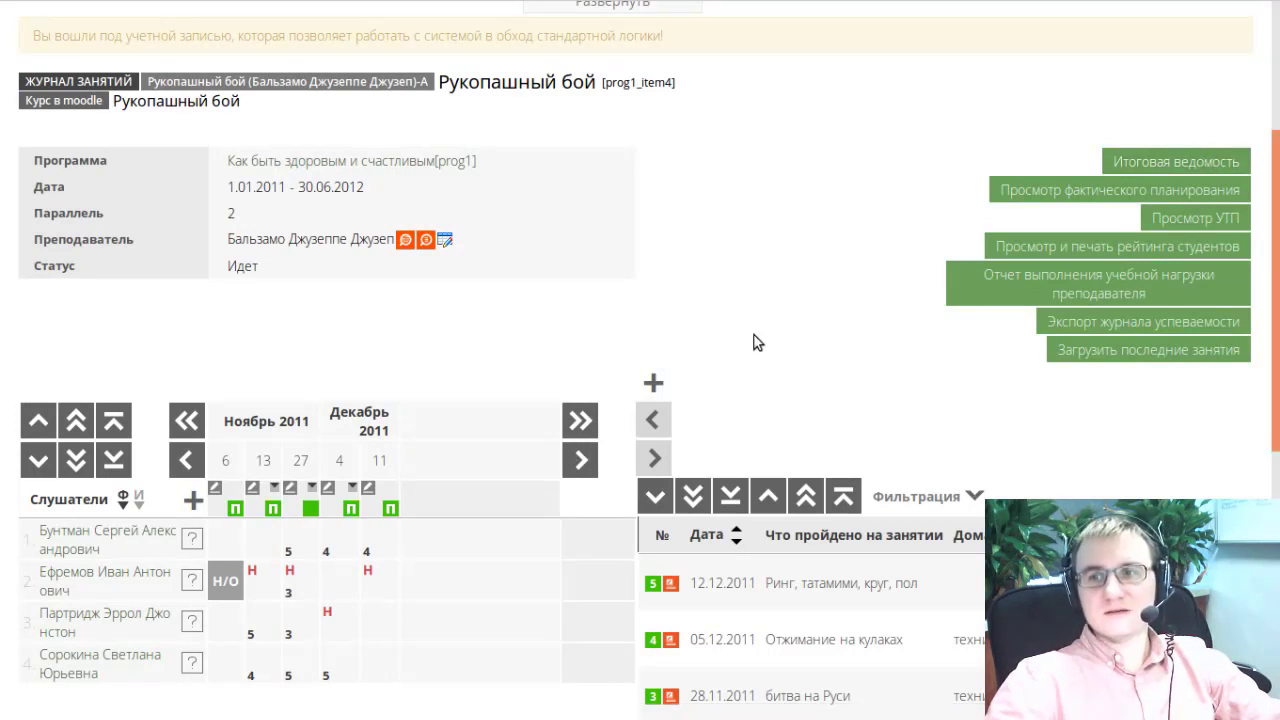
pyautogui.scroll(3, 754, 343)
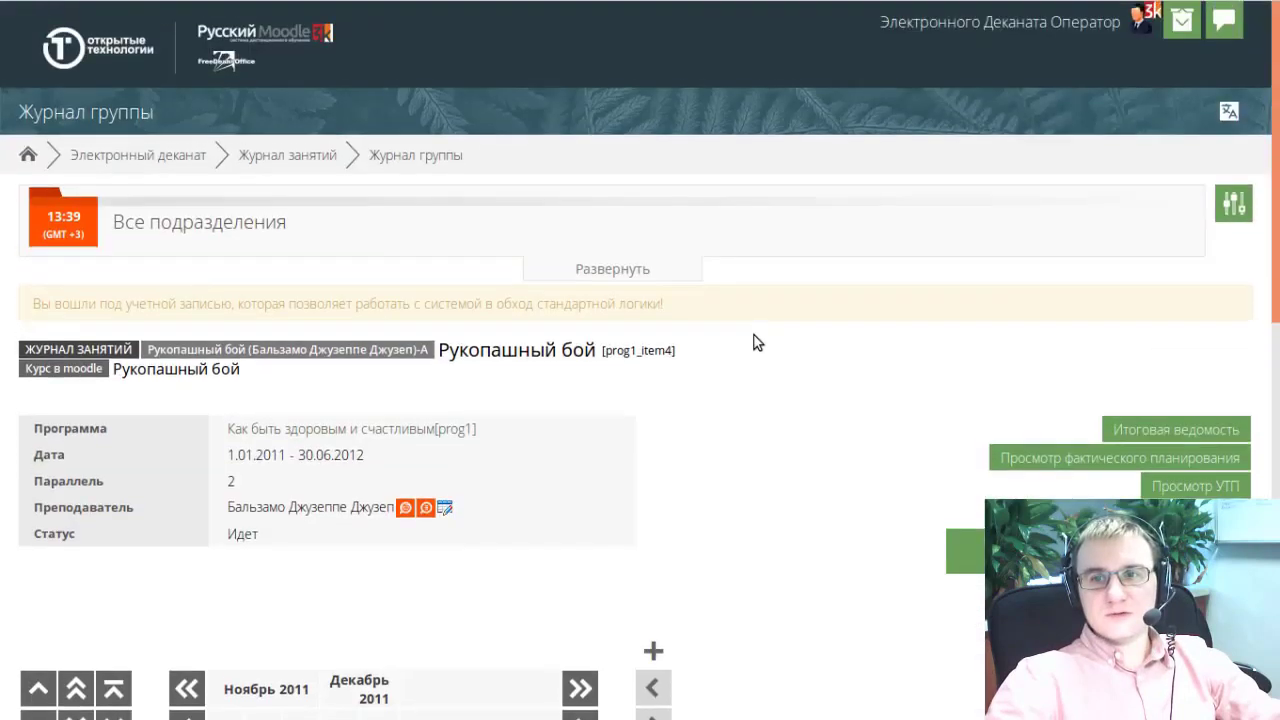
pyautogui.scroll(-3, 756, 343)
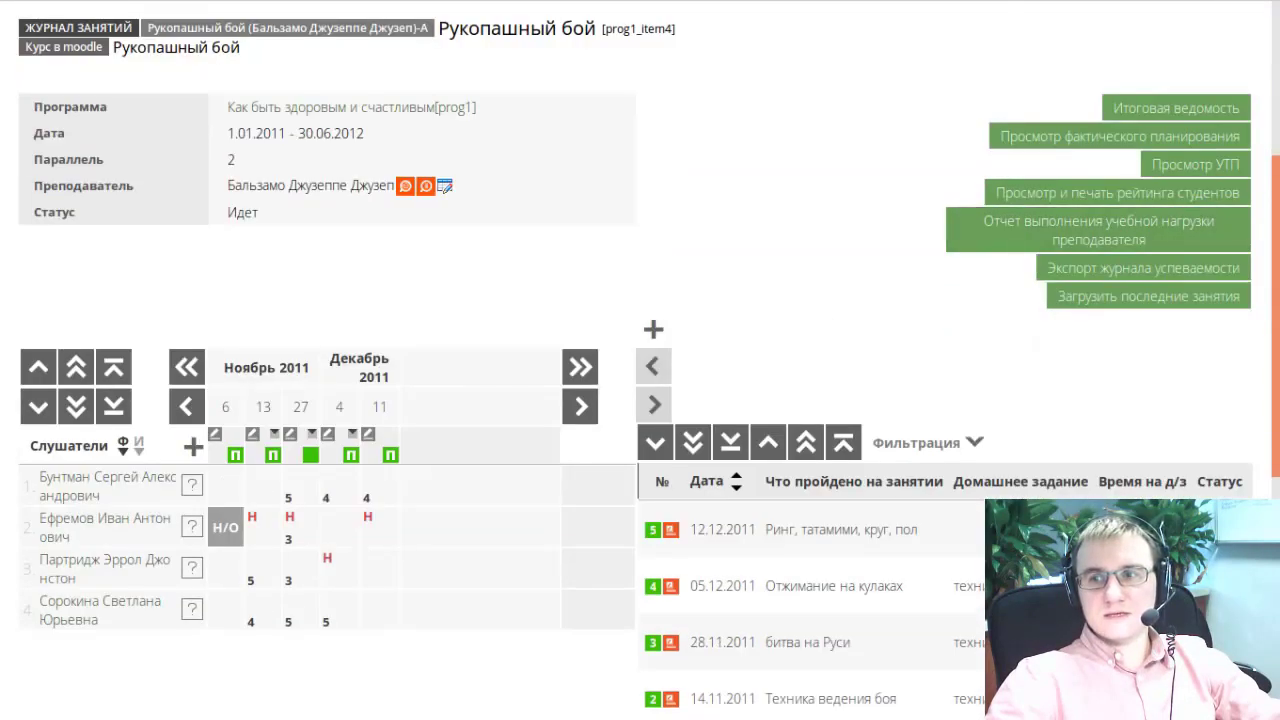
pyautogui.scroll(-3, 1263, 428)
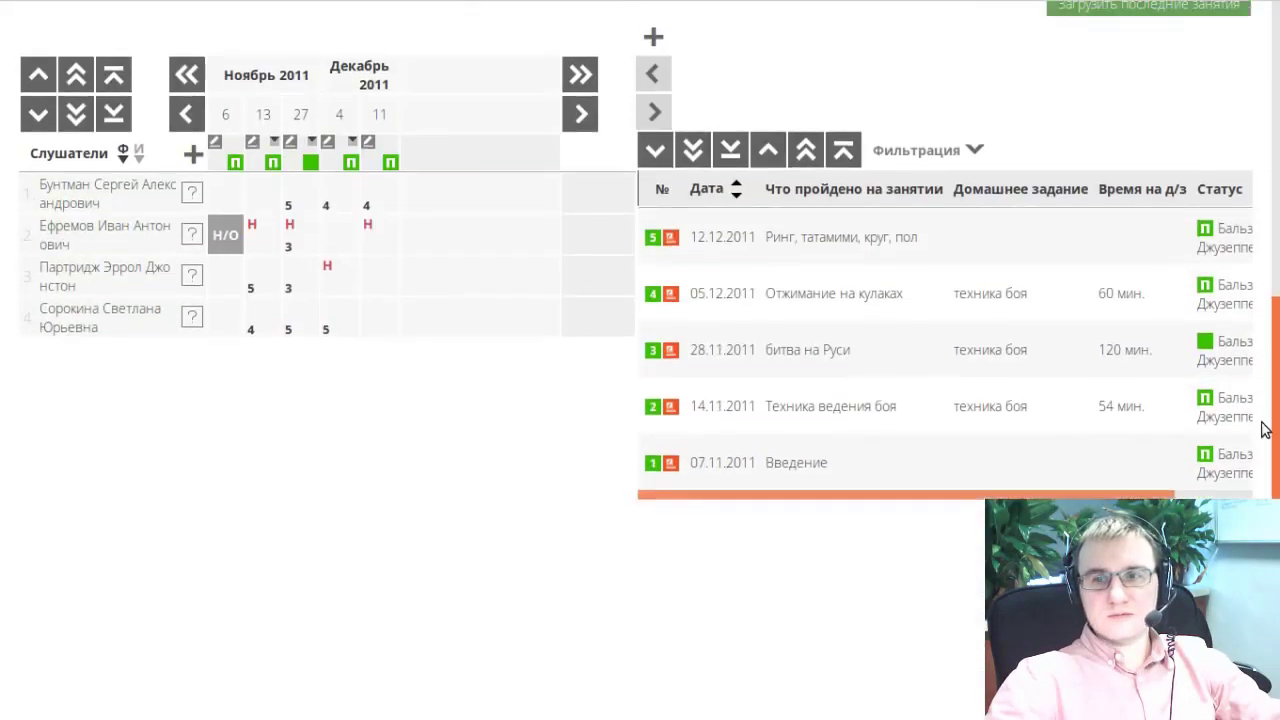
pyautogui.scroll(3, 1263, 428)
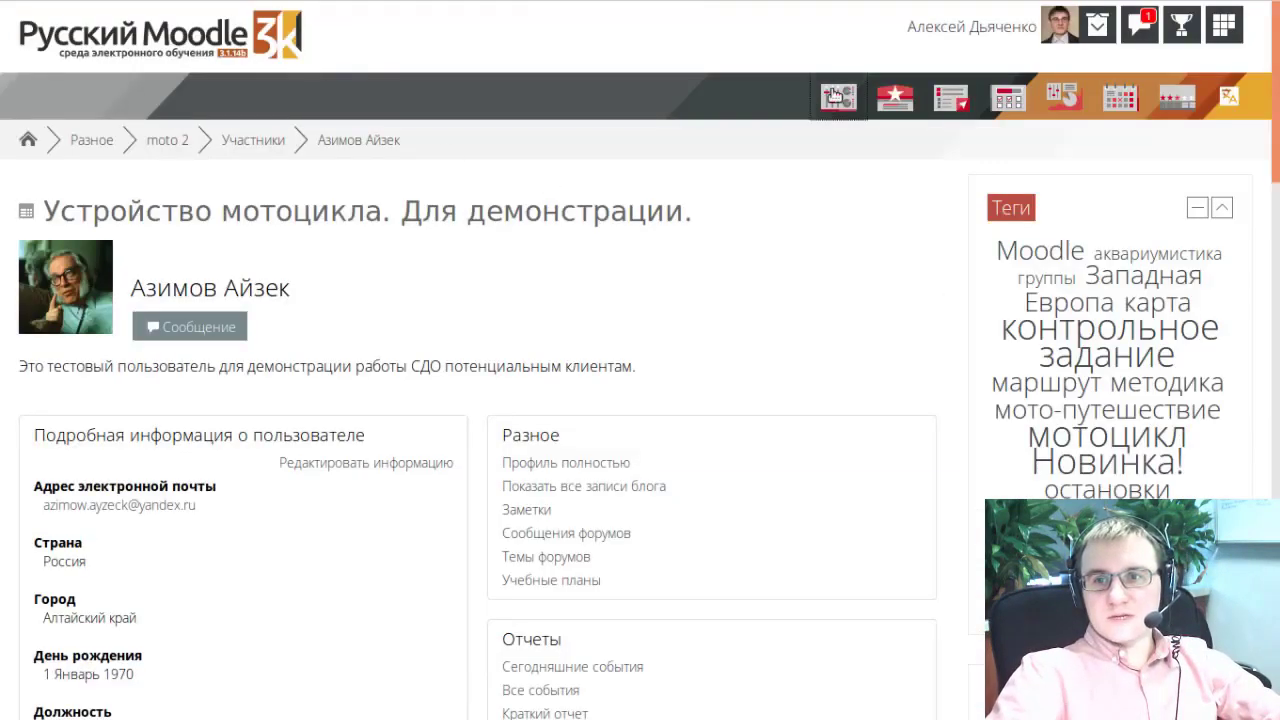
# Step: From the participant's profile page in Русский Moodle, open Список пользователей under the site administration's Учетные записи
pyautogui.click(838, 97)
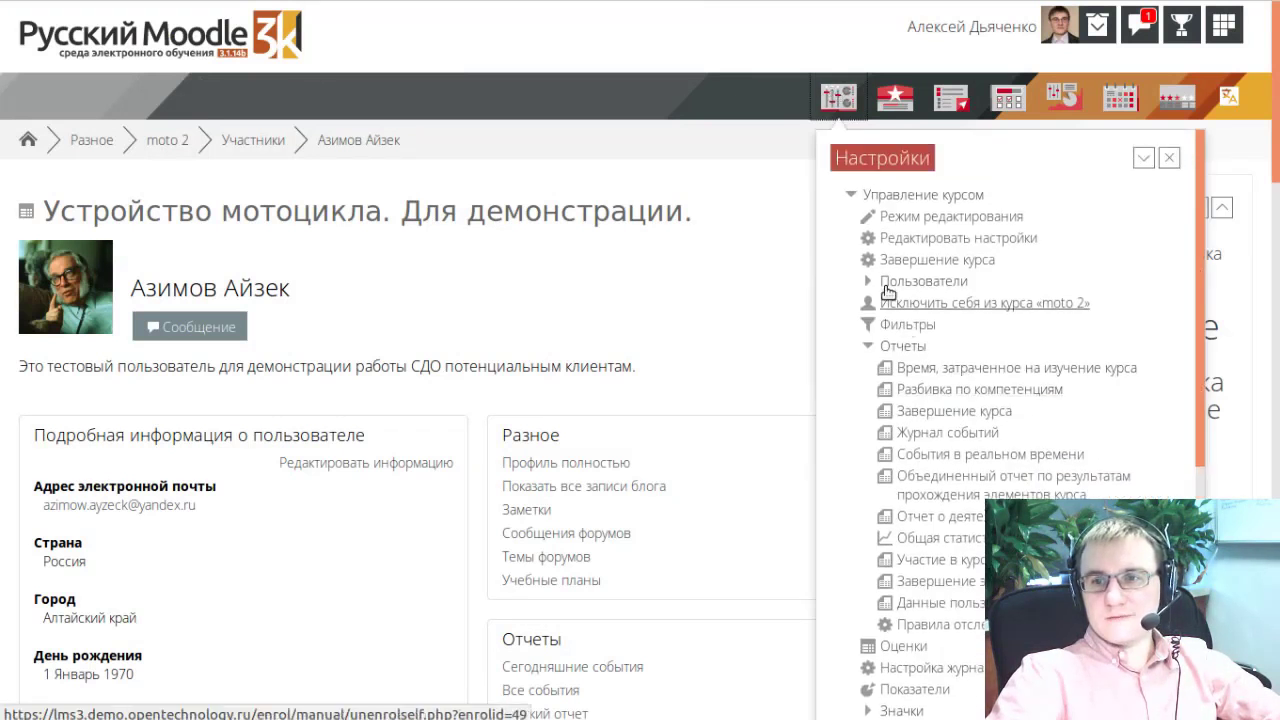
pyautogui.click(851, 195)
pyautogui.click(855, 310)
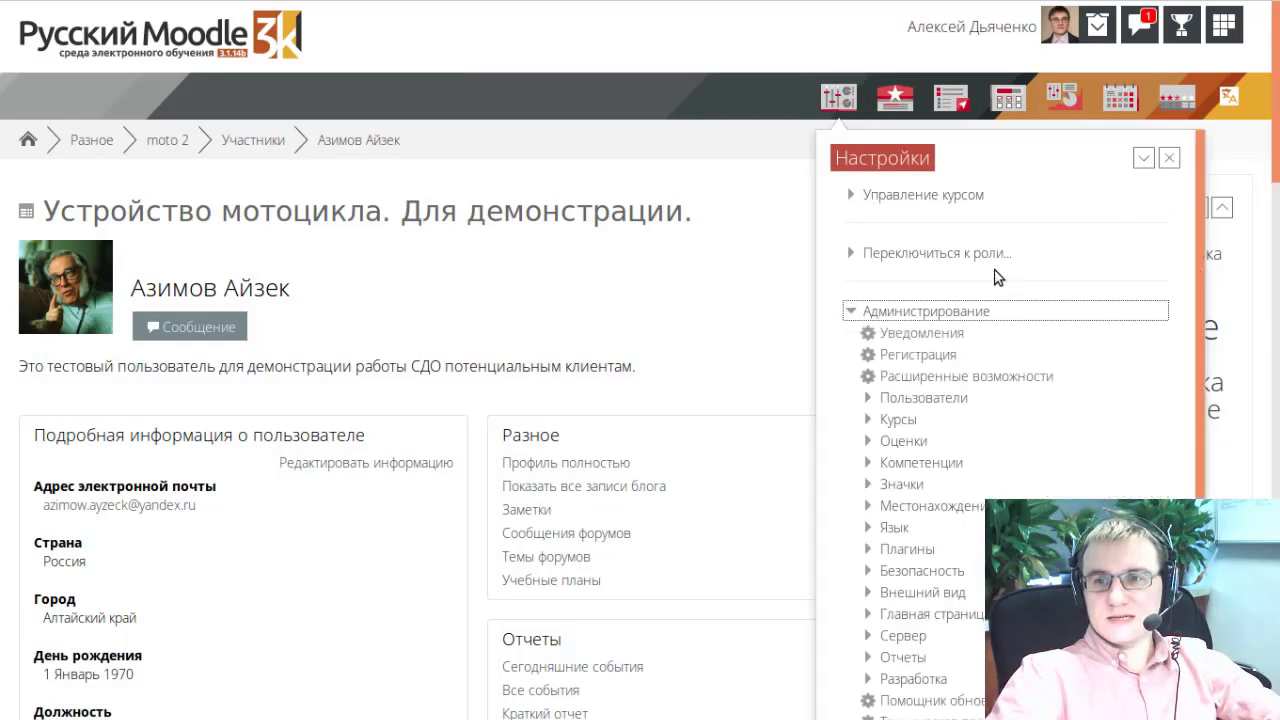
pyautogui.scroll(-2, 1000, 295)
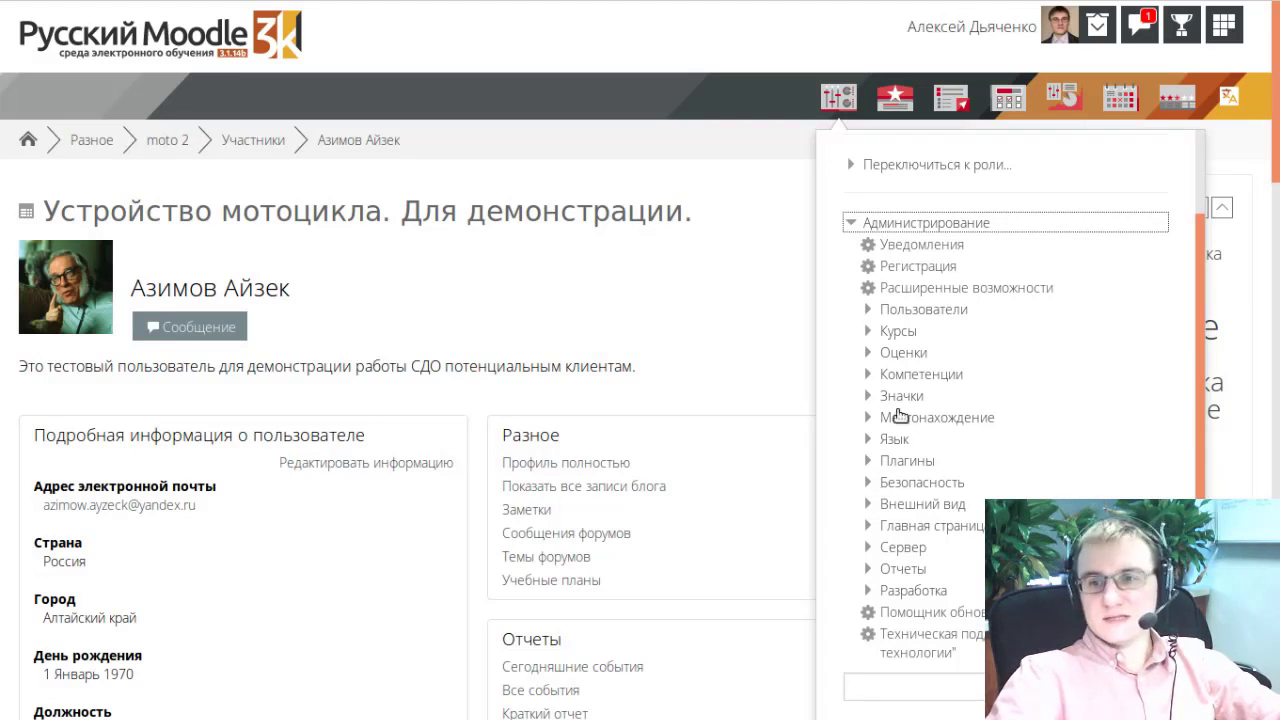
pyautogui.click(866, 311)
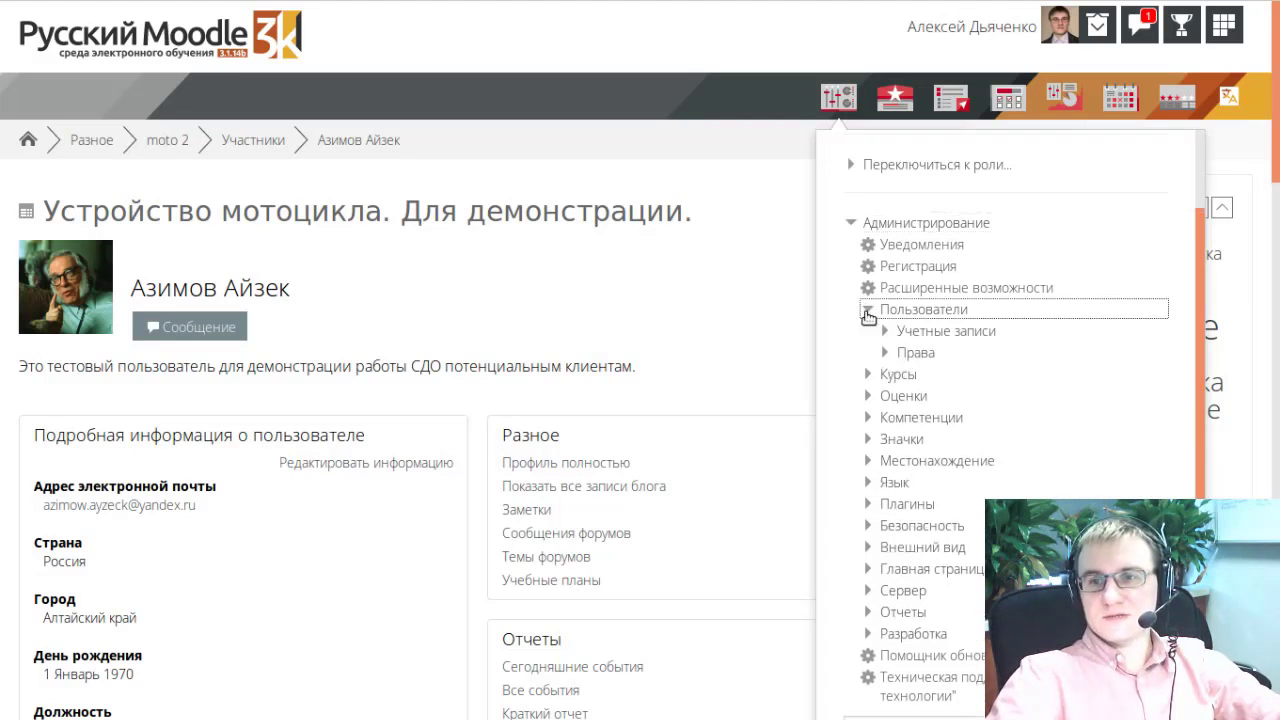
pyautogui.click(891, 336)
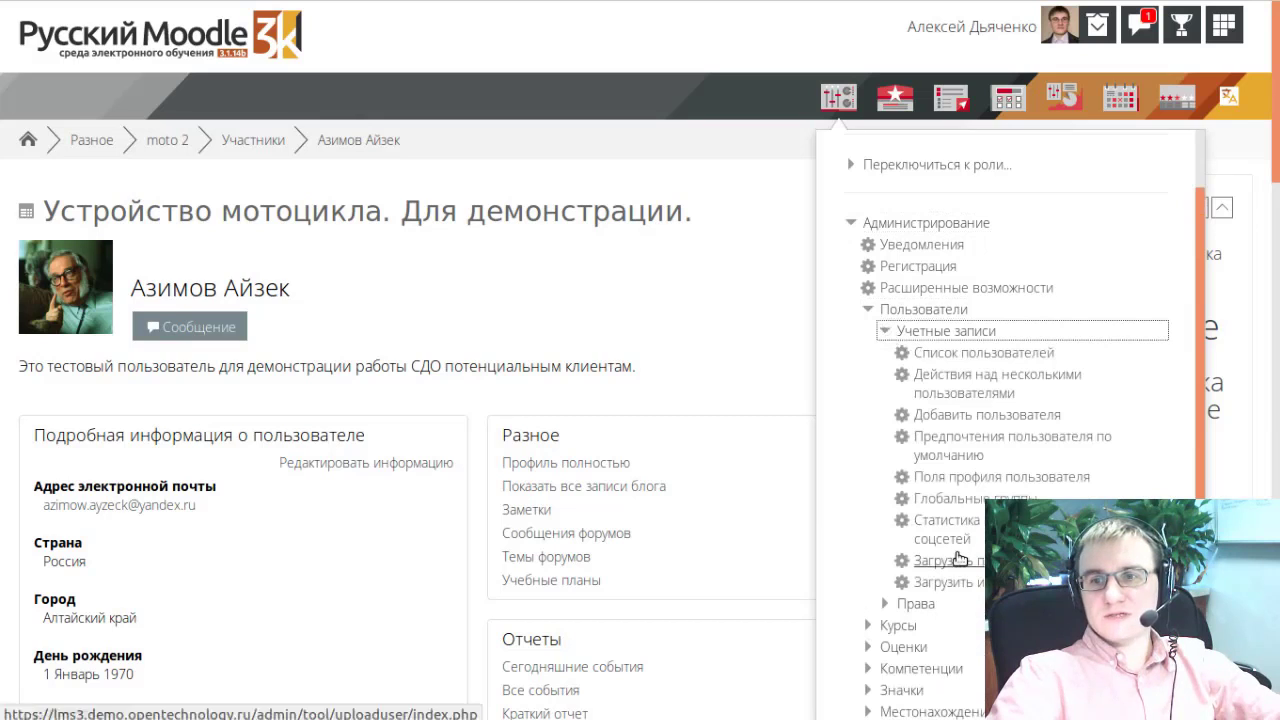
pyautogui.scroll(-2, 963, 434)
pyautogui.scroll(1, 963, 333)
pyautogui.scroll(1, 963, 333)
pyautogui.click(960, 247)
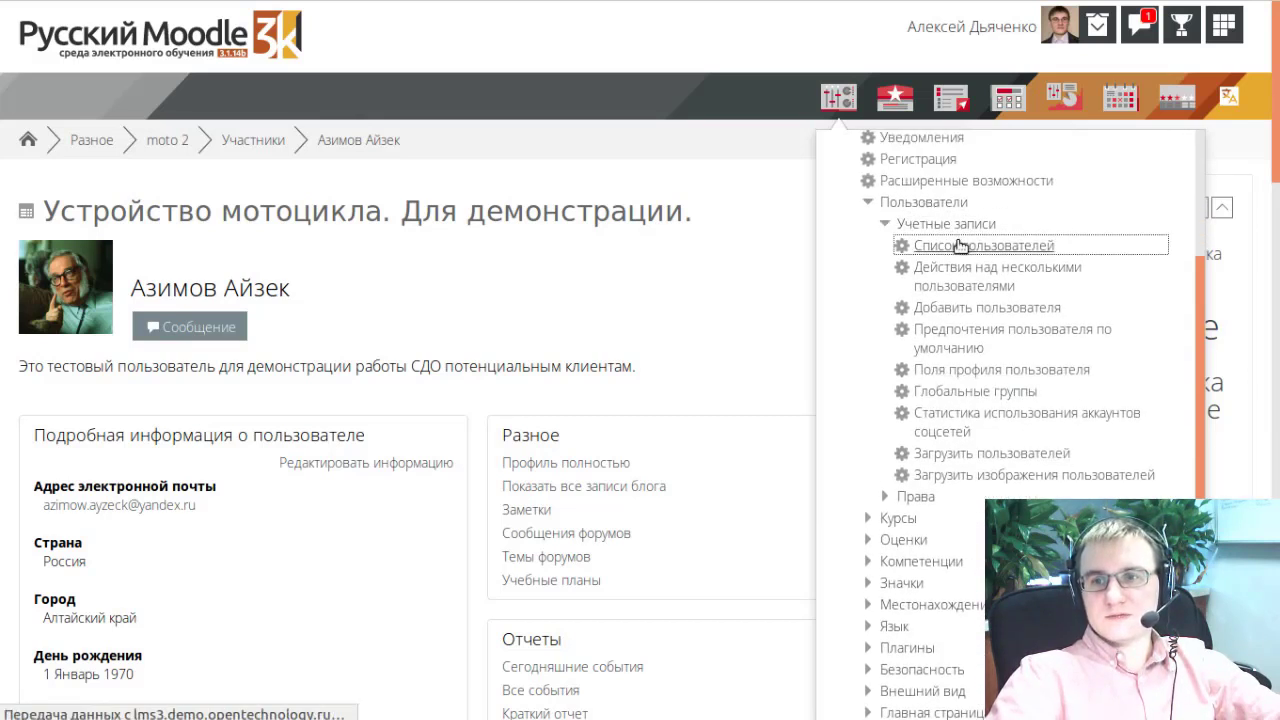
# Step: Look through the site's user list and expand Новый фильтр to show all of its criteria
pyautogui.scroll(-4, 457, 308)
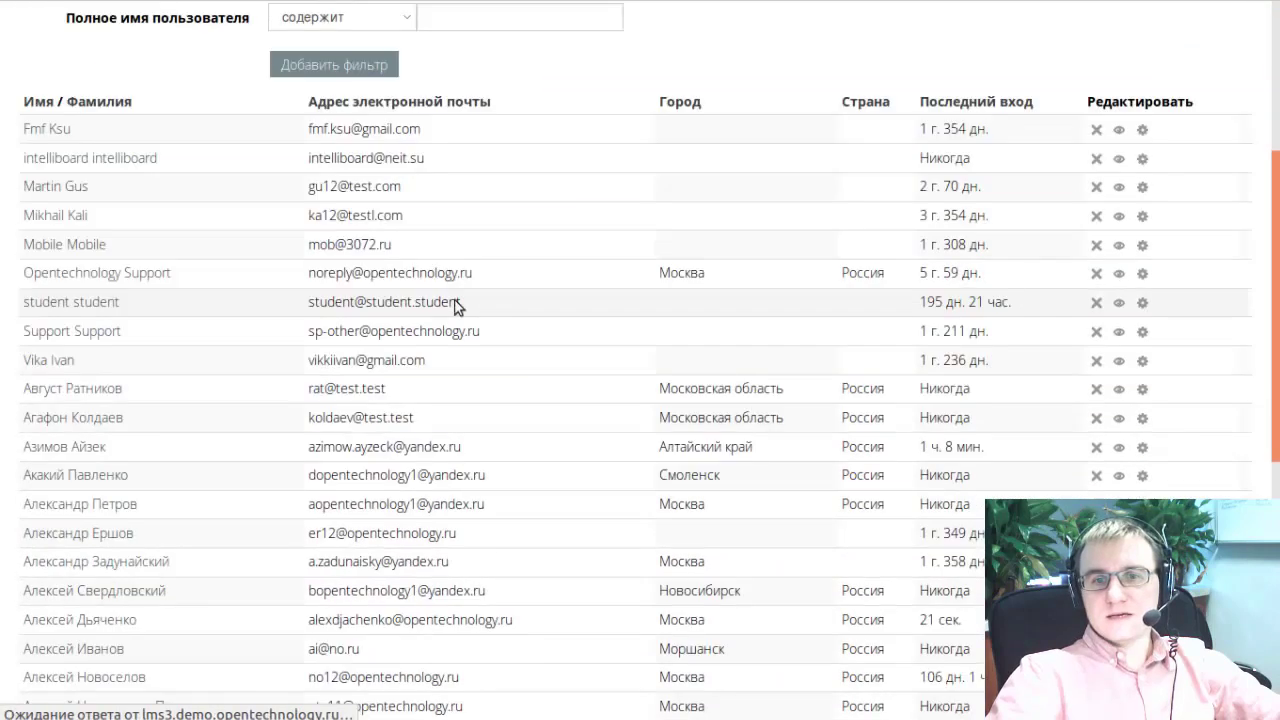
pyautogui.scroll(-5, 176, 329)
pyautogui.scroll(7, 494, 328)
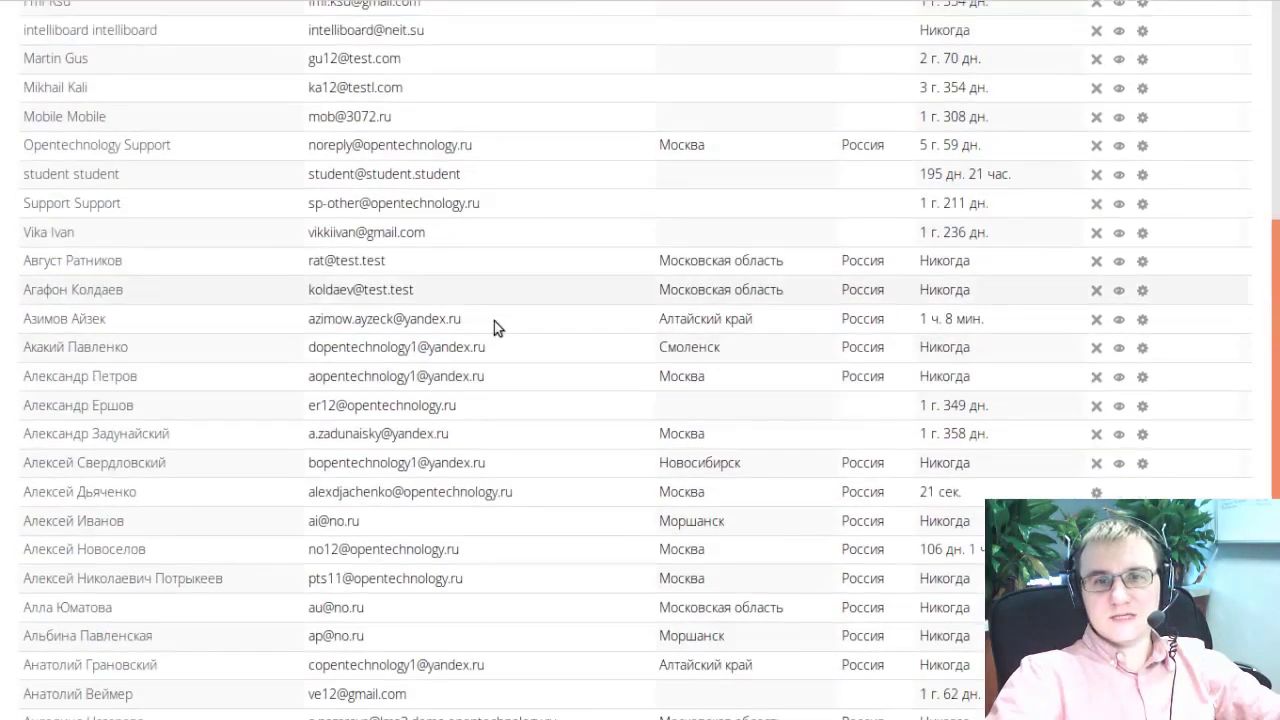
pyautogui.click(372, 176)
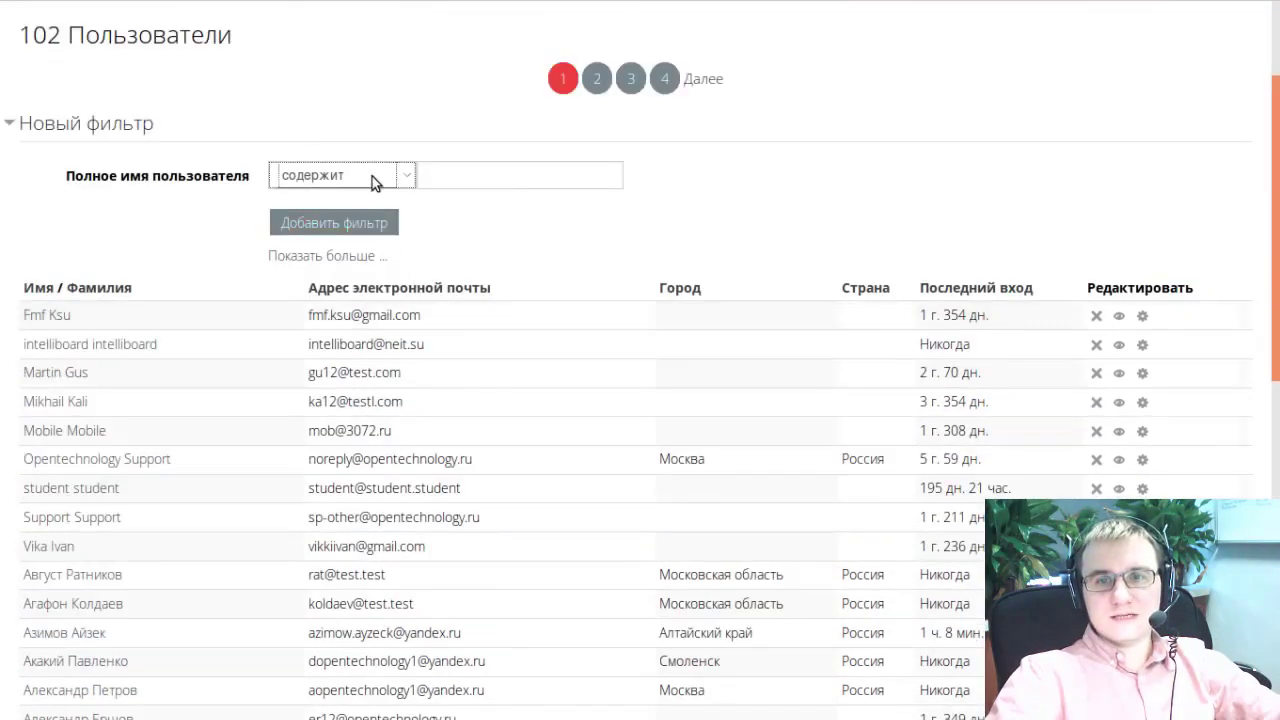
pyautogui.click(350, 256)
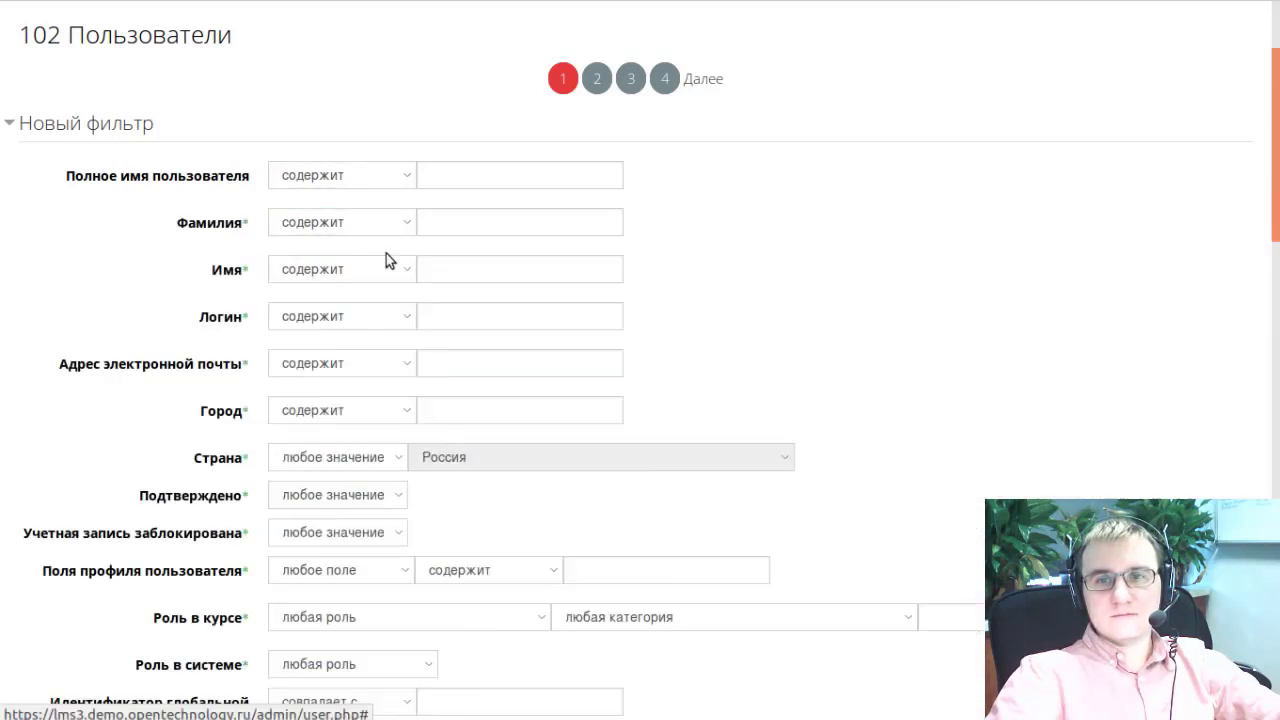
# Step: Review the user list's filter criteria, from name and role to login dates and authentication, and the user table's columns
pyautogui.scroll(-3, 500, 280)
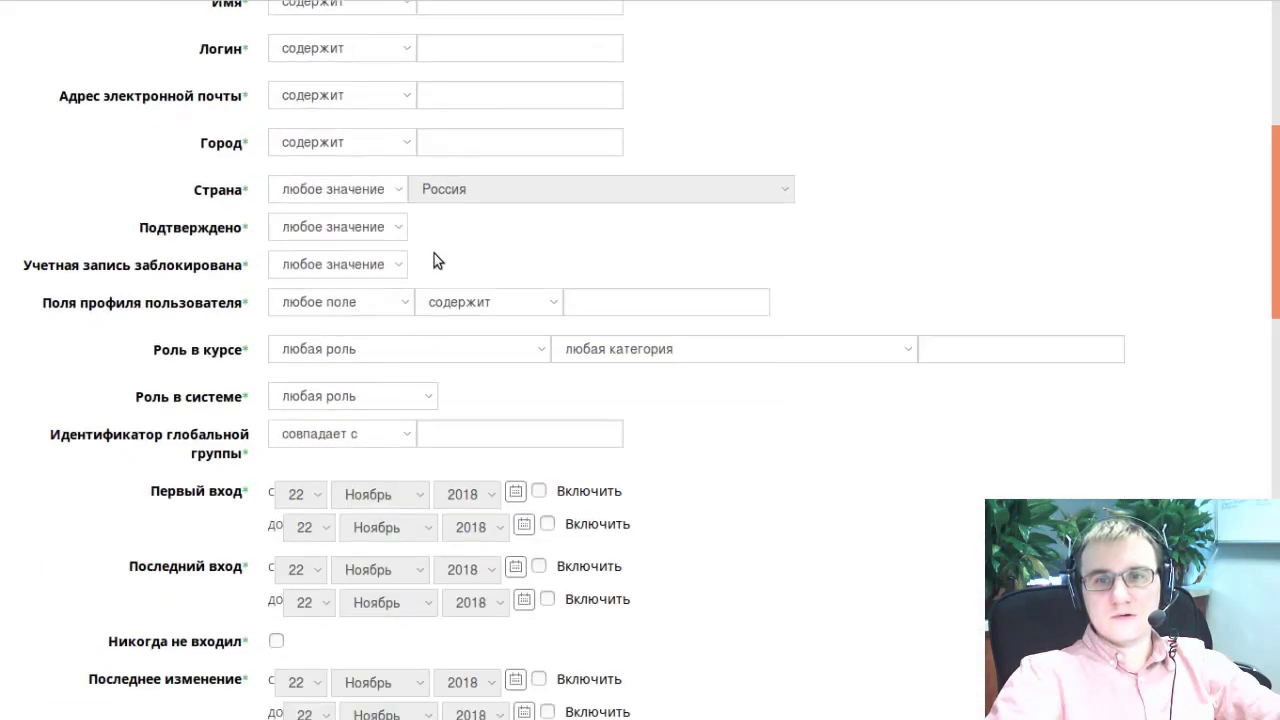
pyautogui.scroll(-3, 435, 258)
pyautogui.scroll(3, 435, 258)
pyautogui.scroll(-3, 435, 258)
pyautogui.scroll(-5, 435, 258)
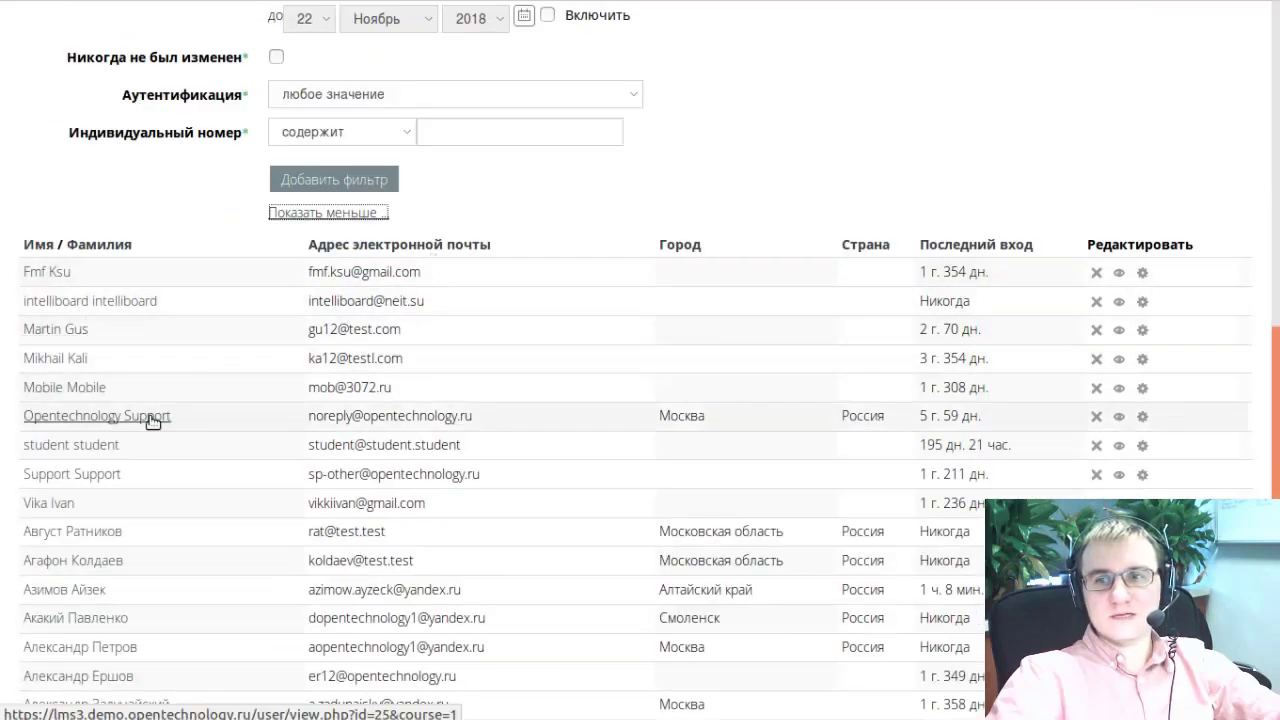
pyautogui.scroll(-1, 366, 420)
pyautogui.scroll(-1, 364, 422)
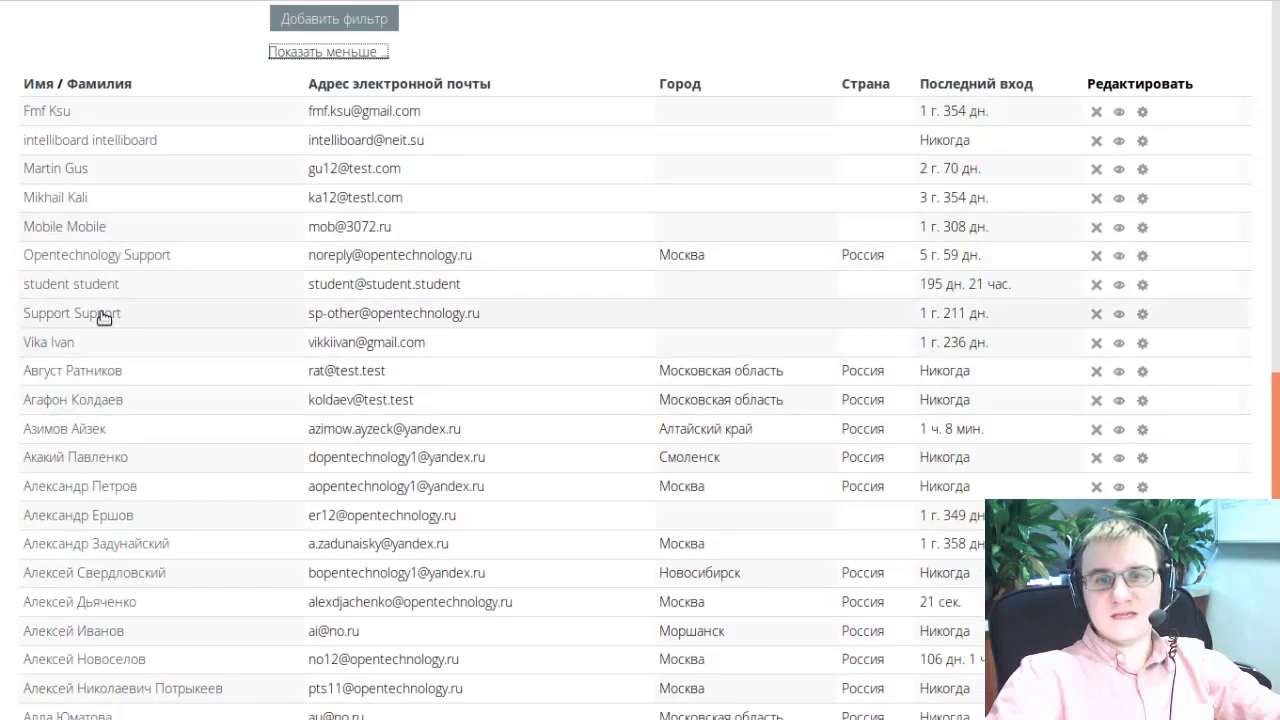
# Step: Open the profile of a user from the list, view its courses, details and reports, and return to the user list
pyautogui.scroll(-4, 103, 320)
pyautogui.click(90, 371)
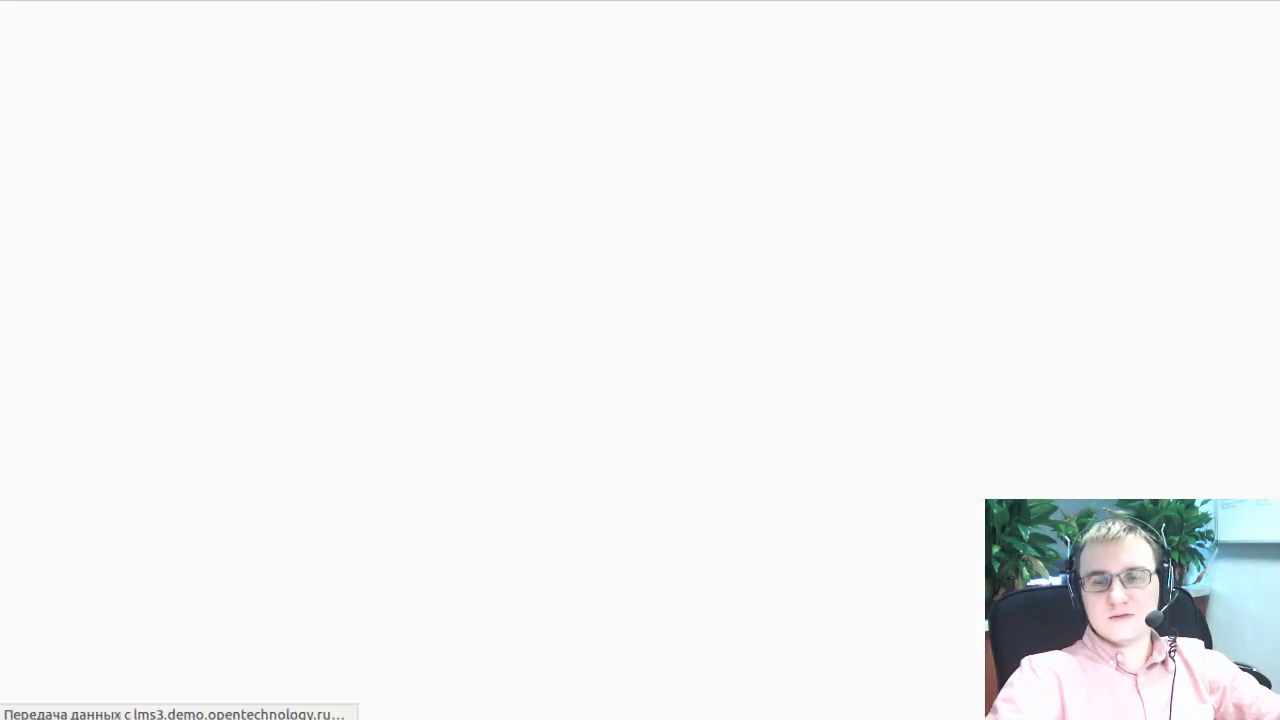
pyautogui.scroll(-3, 302, 255)
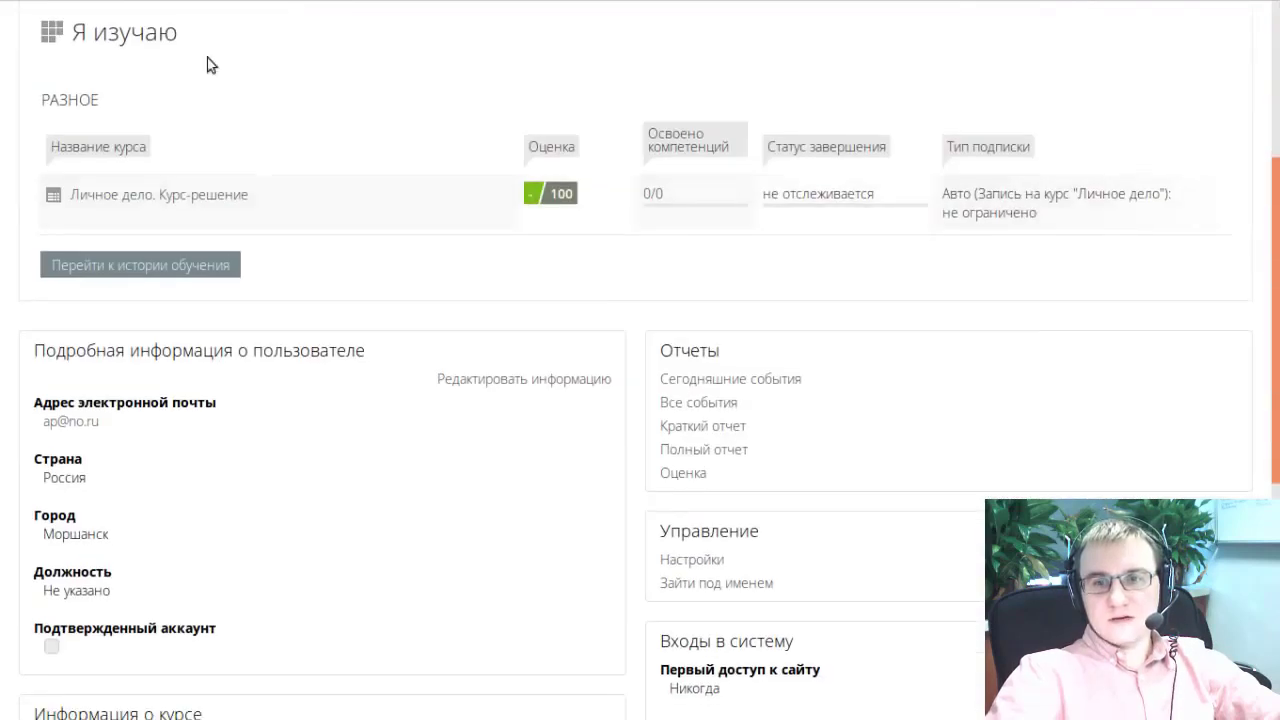
pyautogui.hotkey('alt', 'Left')
pyautogui.scroll(10, 624, 250)
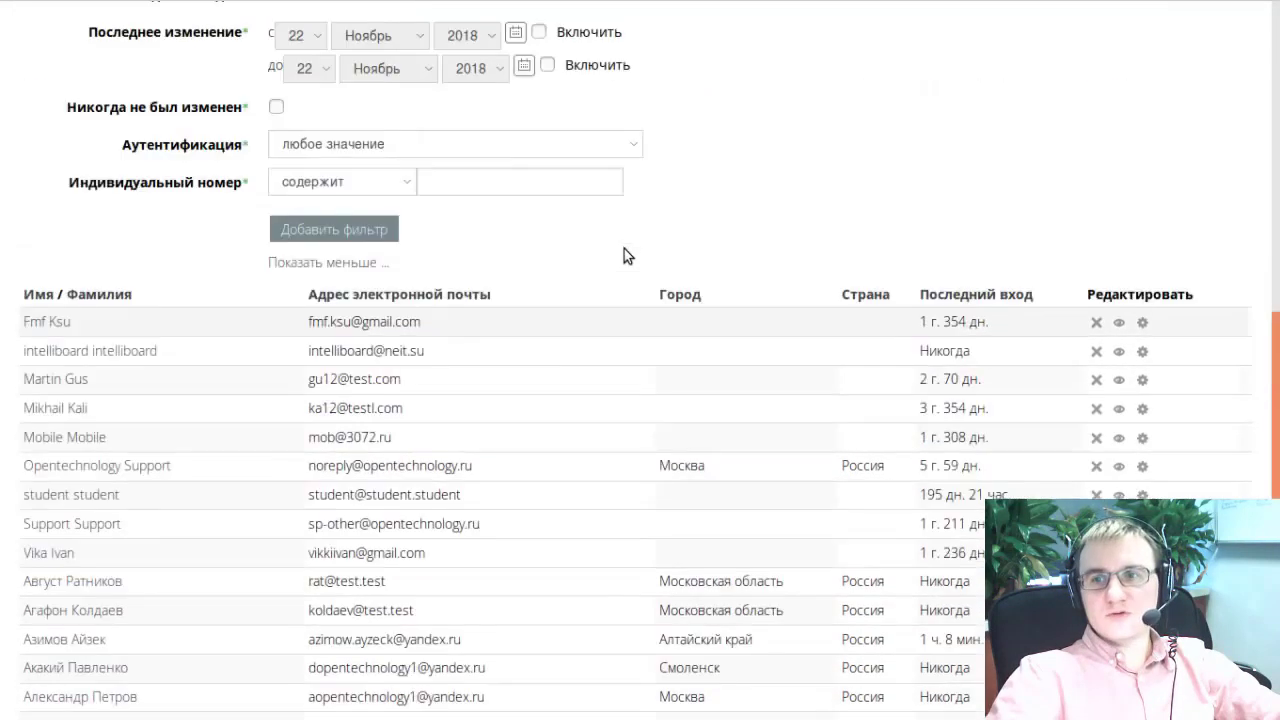
pyautogui.scroll(5, 624, 255)
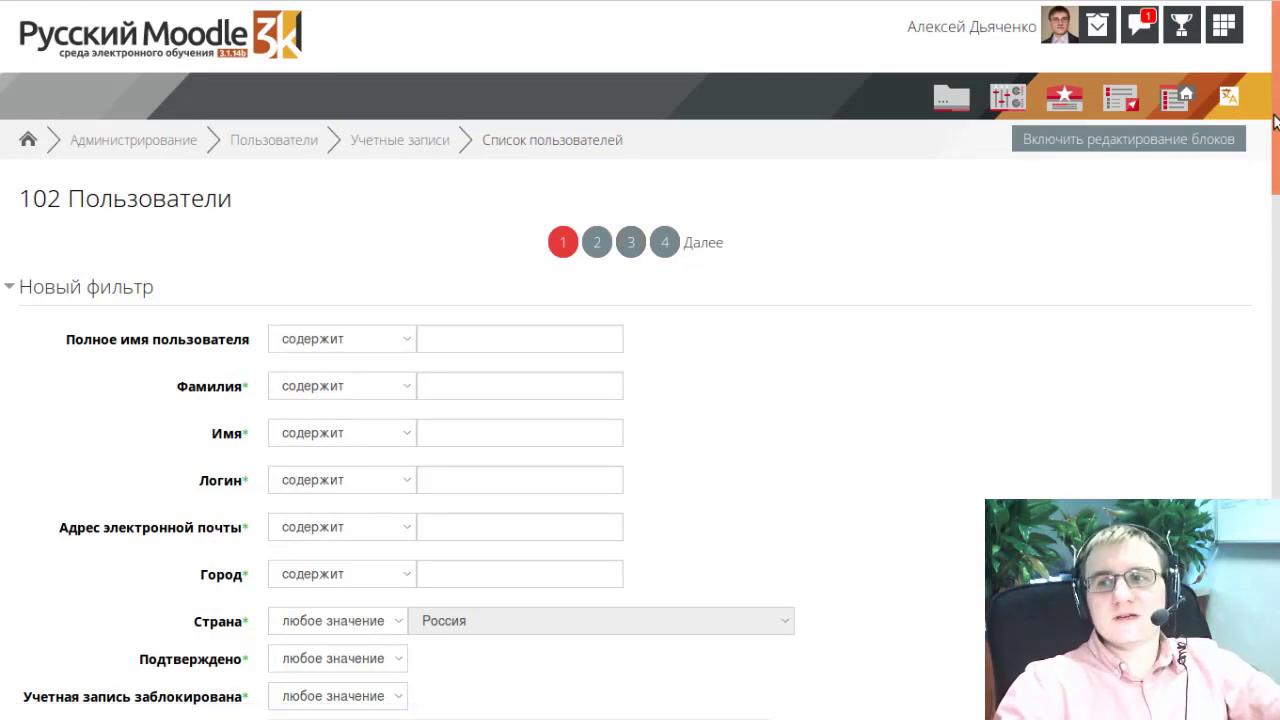
# Step: Open the Добавить пользователя form under Учетные записи and look through its fields
pyautogui.moveTo(1274, 120); pyautogui.dragTo(1158, 184)
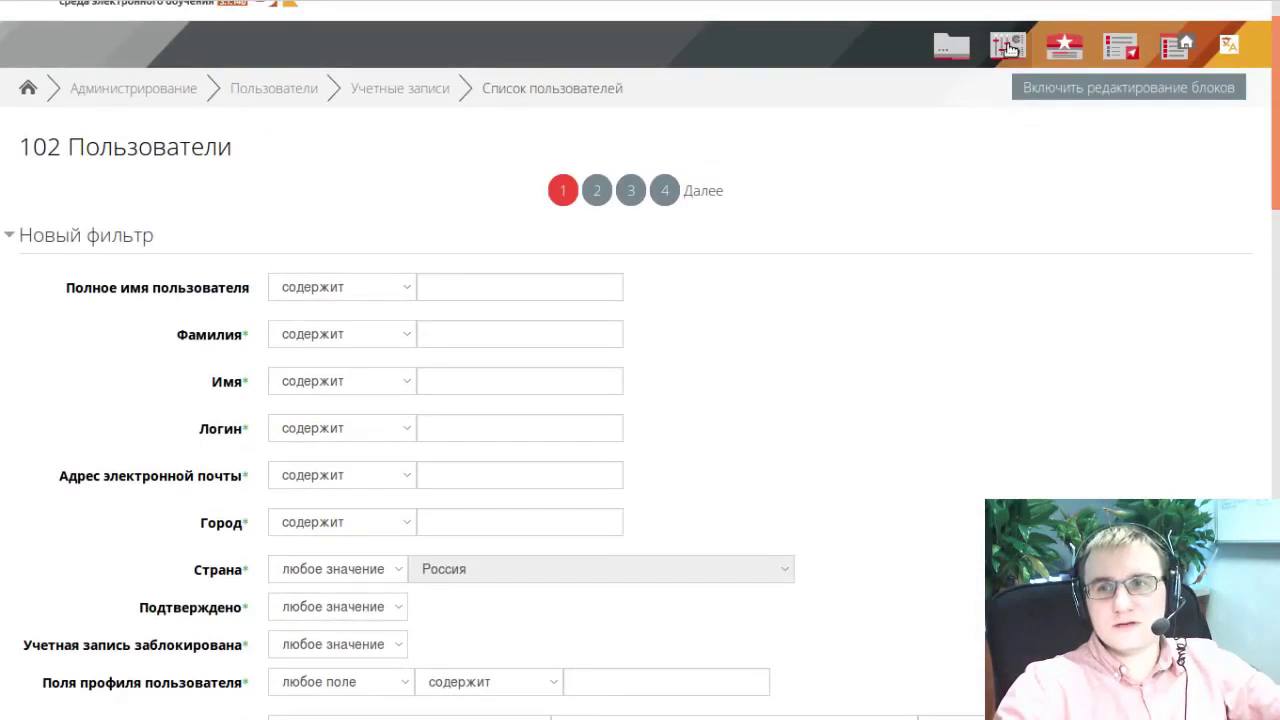
pyautogui.moveTo(998, 50)
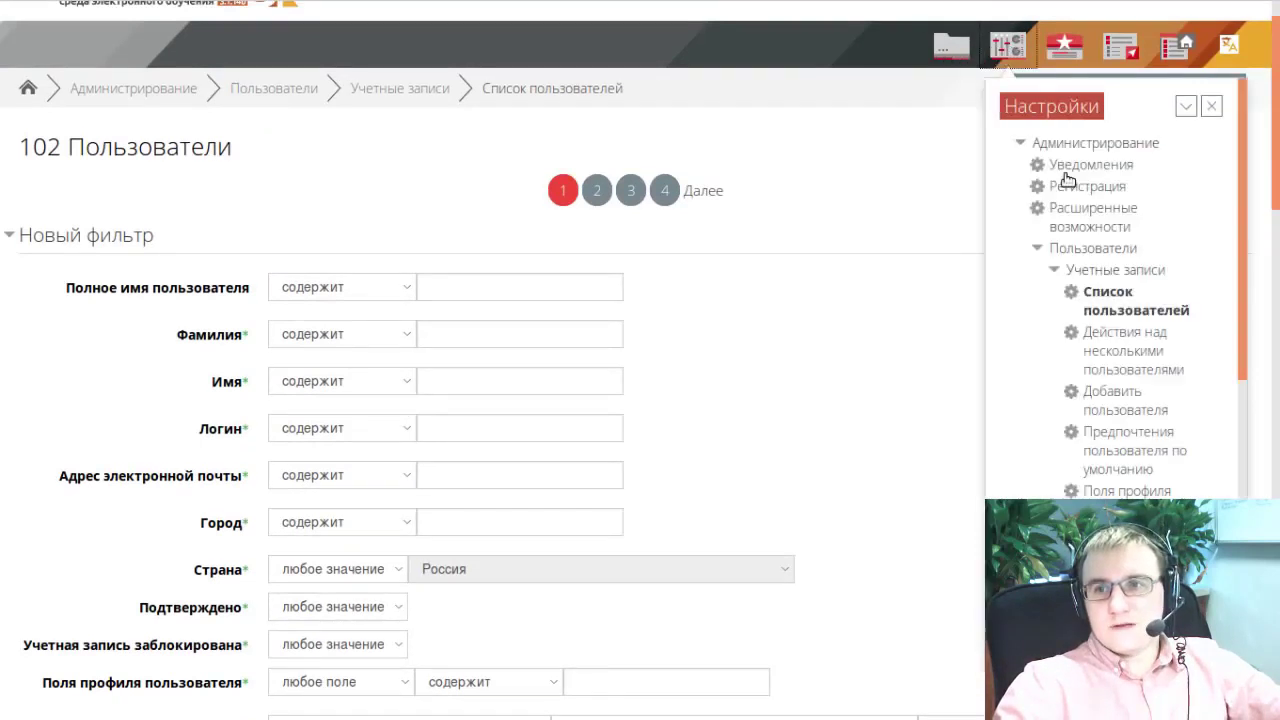
pyautogui.click(1110, 406)
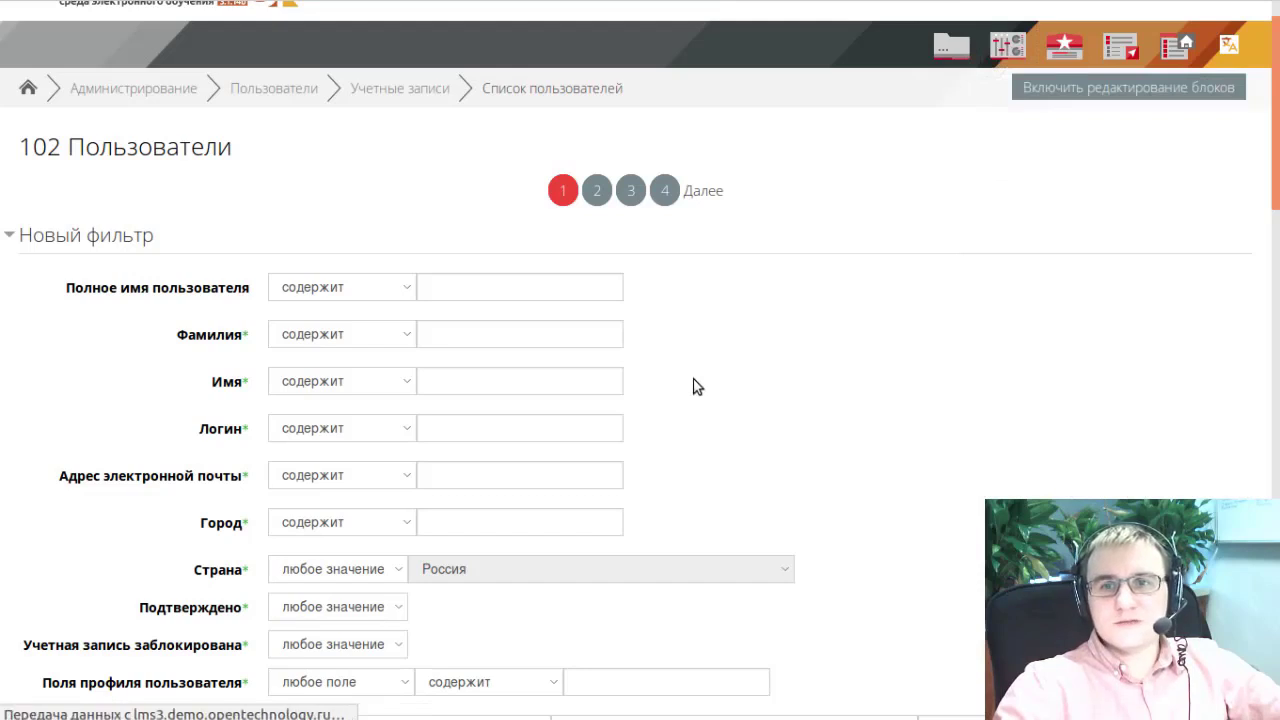
pyautogui.scroll(-5, 694, 384)
pyautogui.scroll(-7, 688, 378)
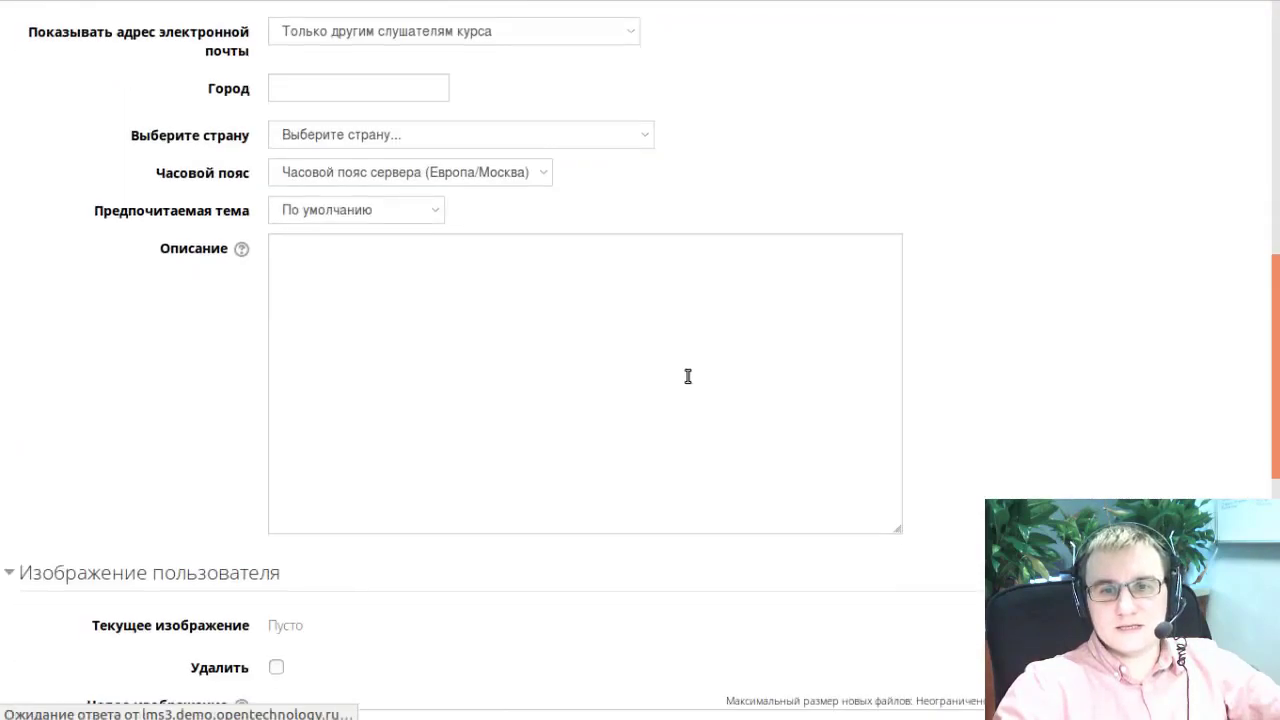
pyautogui.scroll(-3, 685, 380)
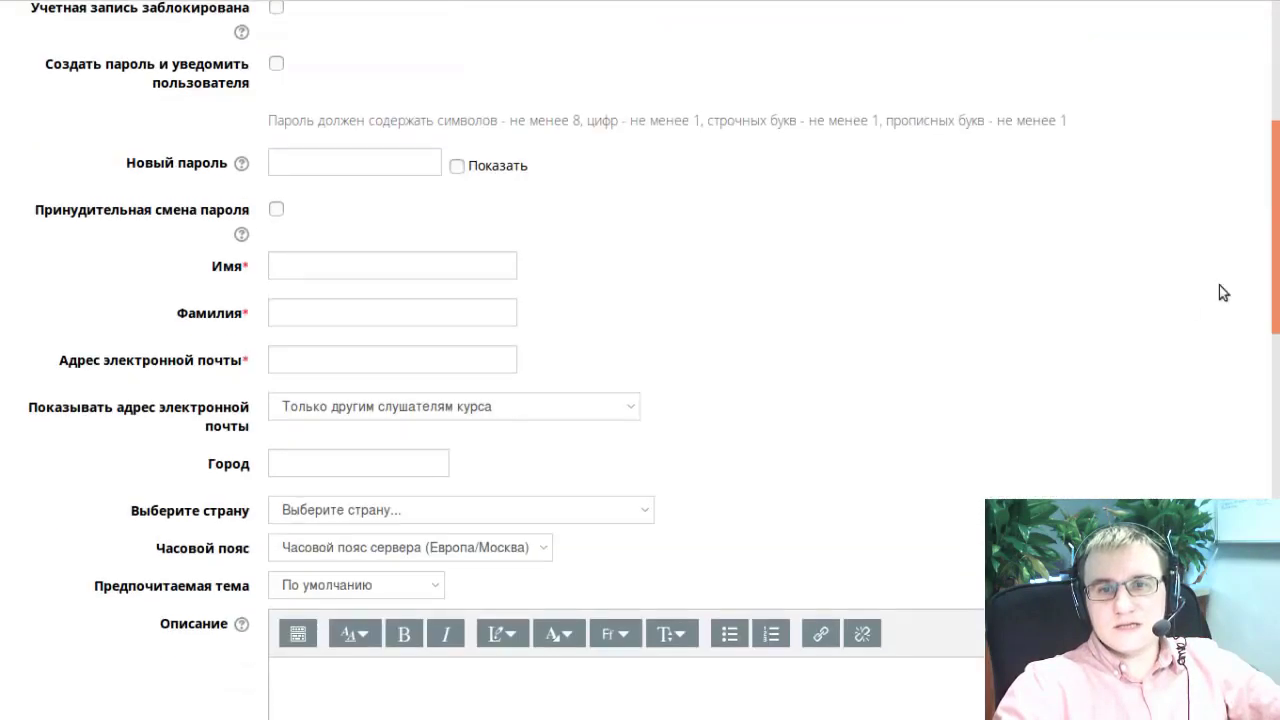
pyautogui.moveTo(1277, 210)
pyautogui.mouseDown()
pyautogui.moveTo(1277, 547)
pyautogui.moveTo(1277, 200)
pyautogui.mouseUp()
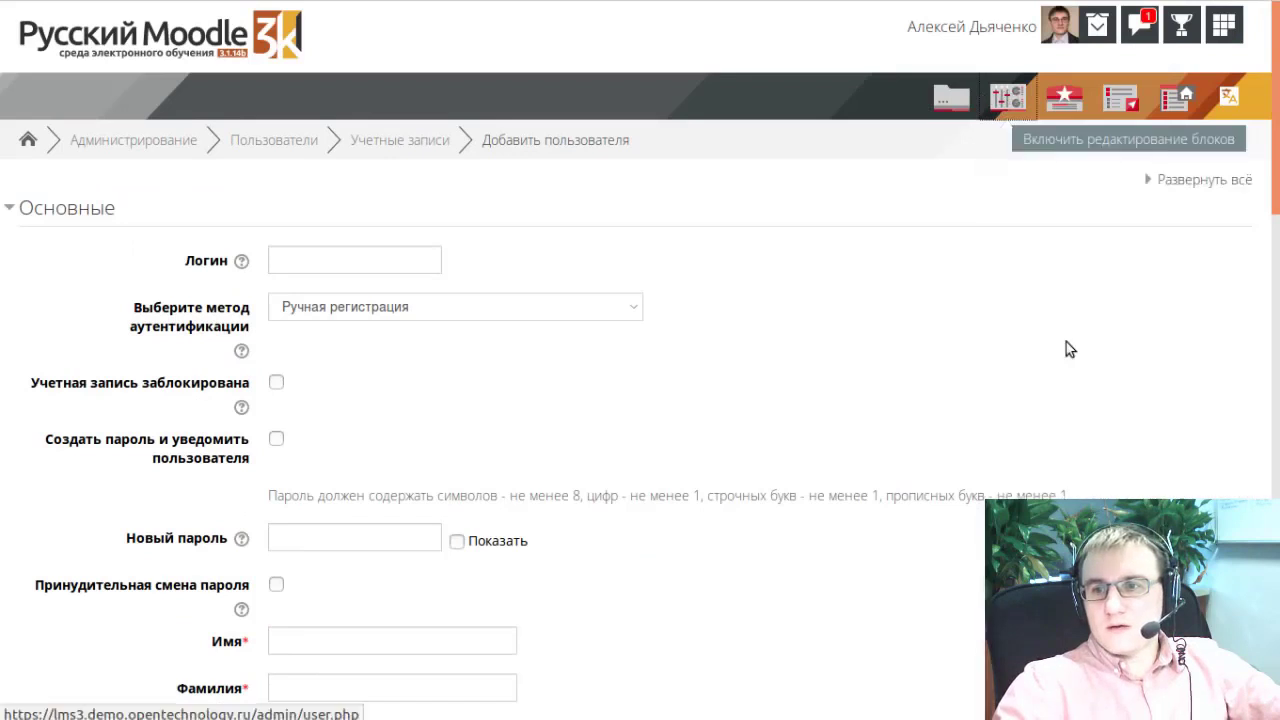
pyautogui.scroll(-2, 1066, 342)
pyautogui.scroll(2, 894, 215)
# Step: Open Поля профиля пользователя and view the existing profile fields and the choices for creating a new one
pyautogui.moveTo(1005, 90)
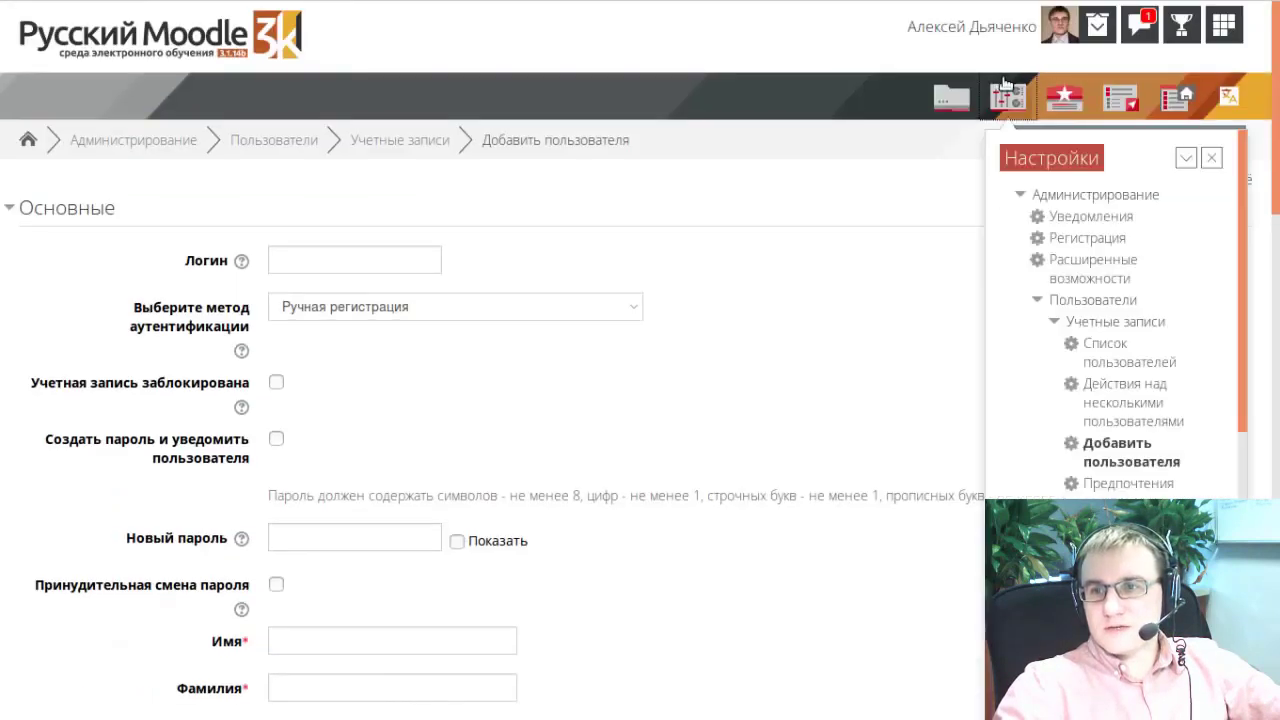
pyautogui.scroll(-2, 1052, 388)
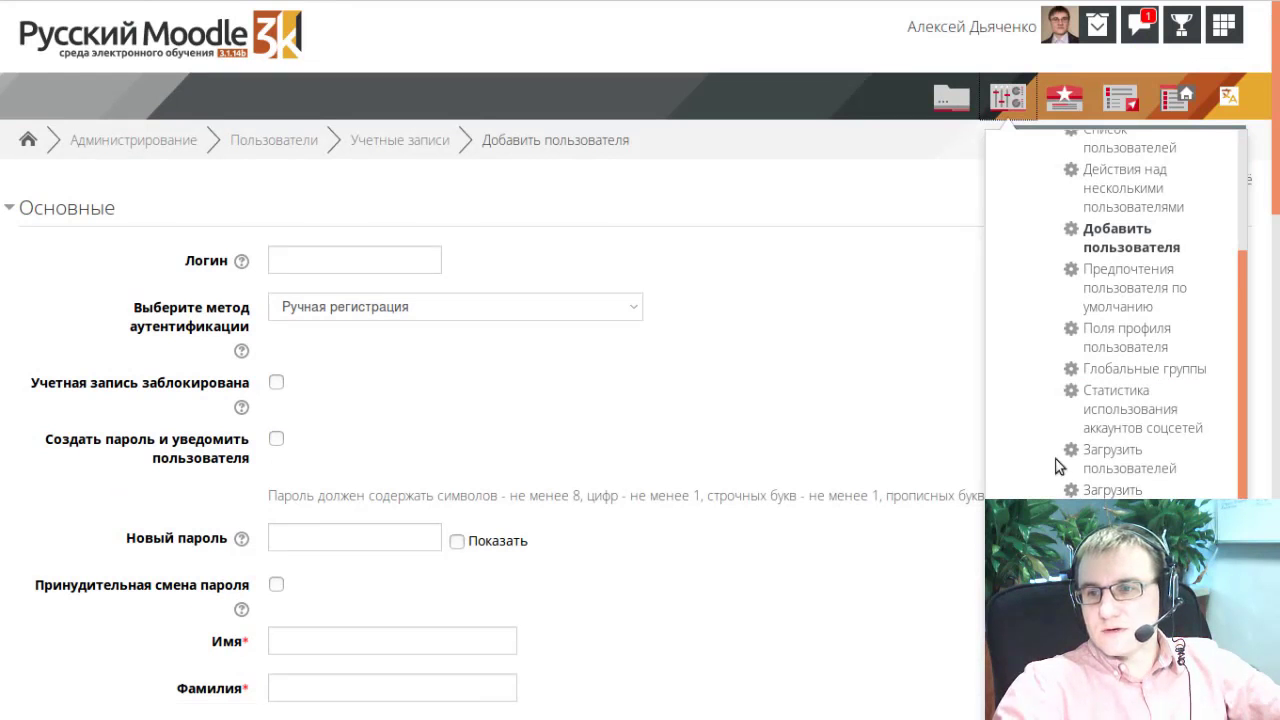
pyautogui.click(1114, 352)
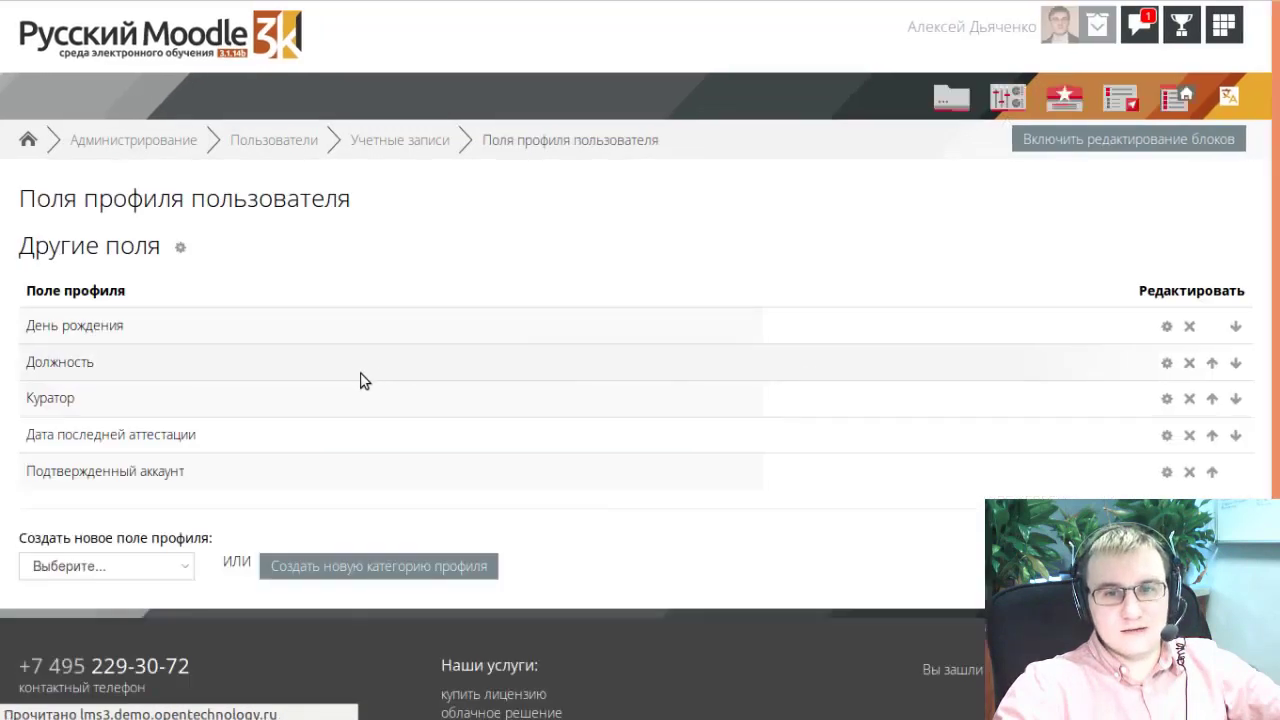
pyautogui.scroll(-2, 300, 385)
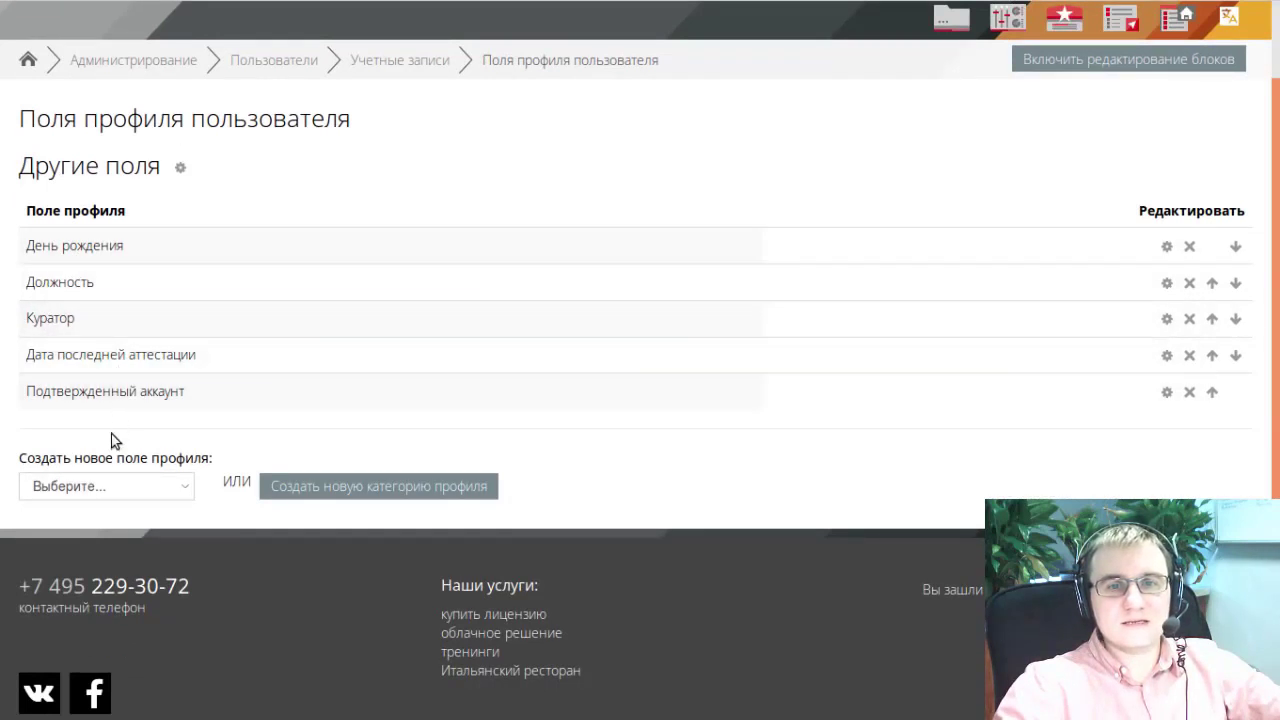
pyautogui.click(162, 497)
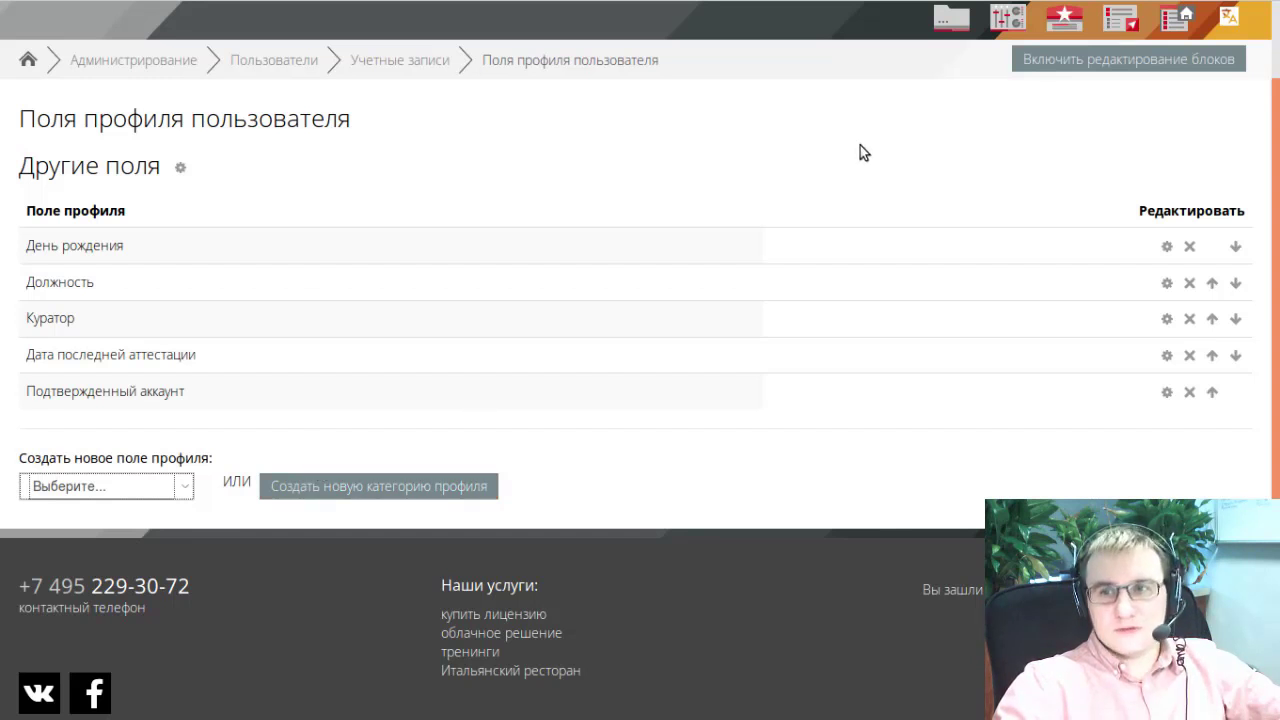
# Step: Collapse the Пользователи section of the site administration and open Управление курсами и категориями under Курсы
pyautogui.scroll(2, 860, 152)
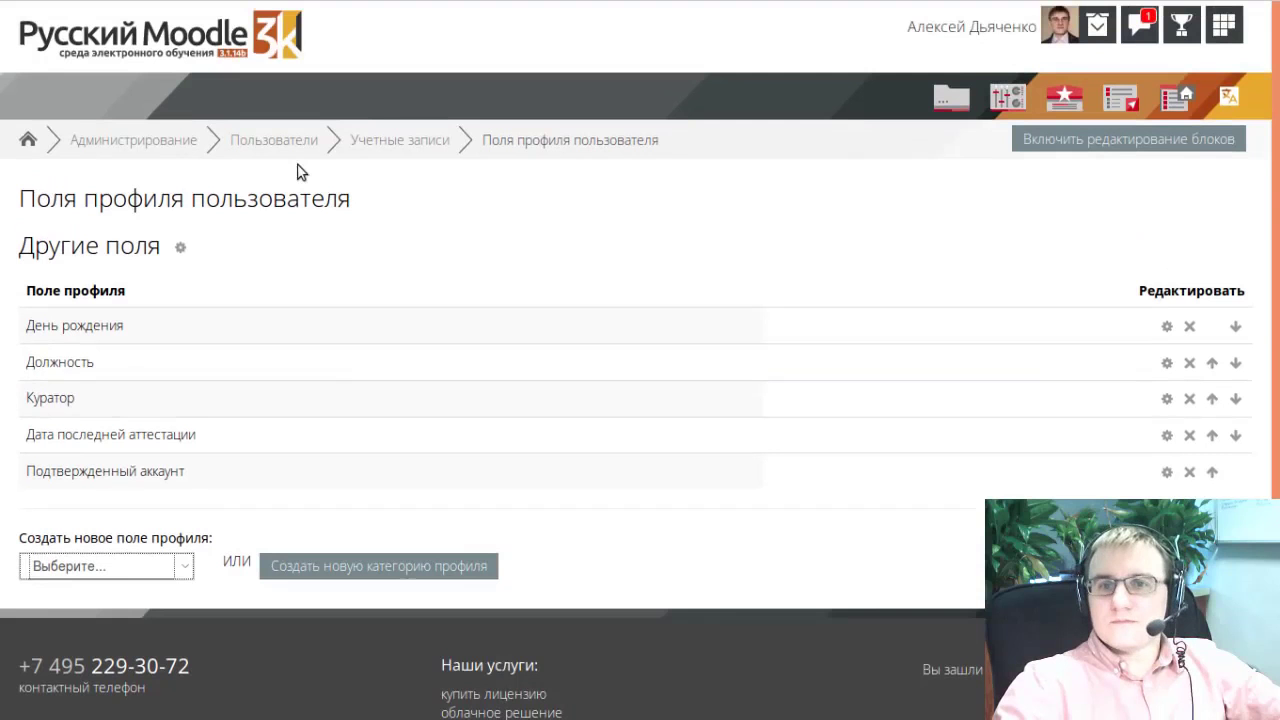
pyautogui.click(951, 97)
pyautogui.click(1002, 99)
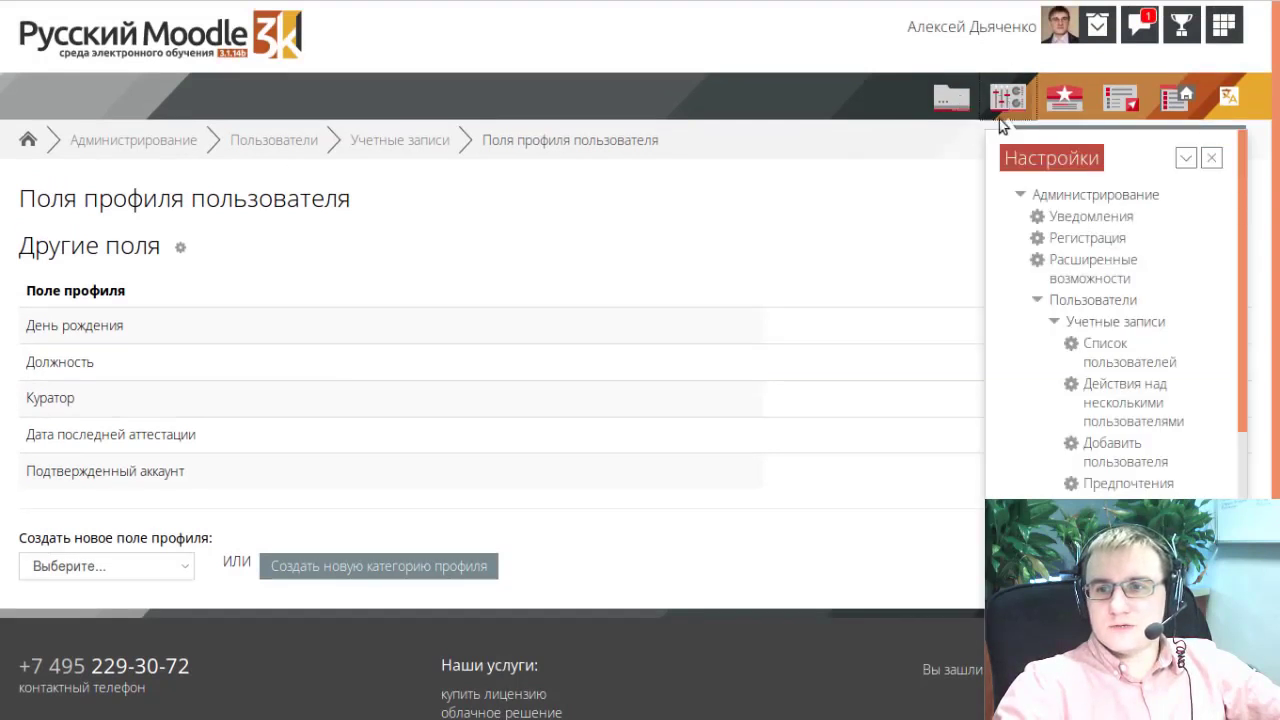
pyautogui.click(1054, 321)
pyautogui.click(1040, 299)
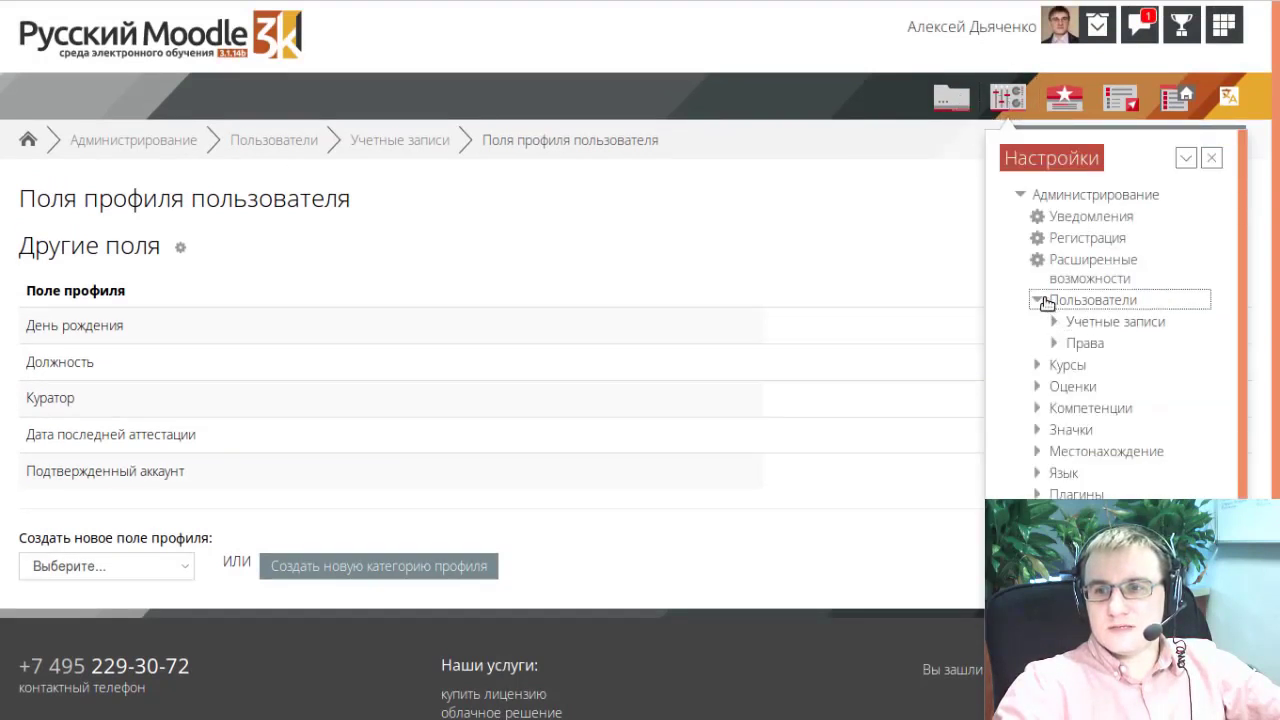
pyautogui.click(1037, 322)
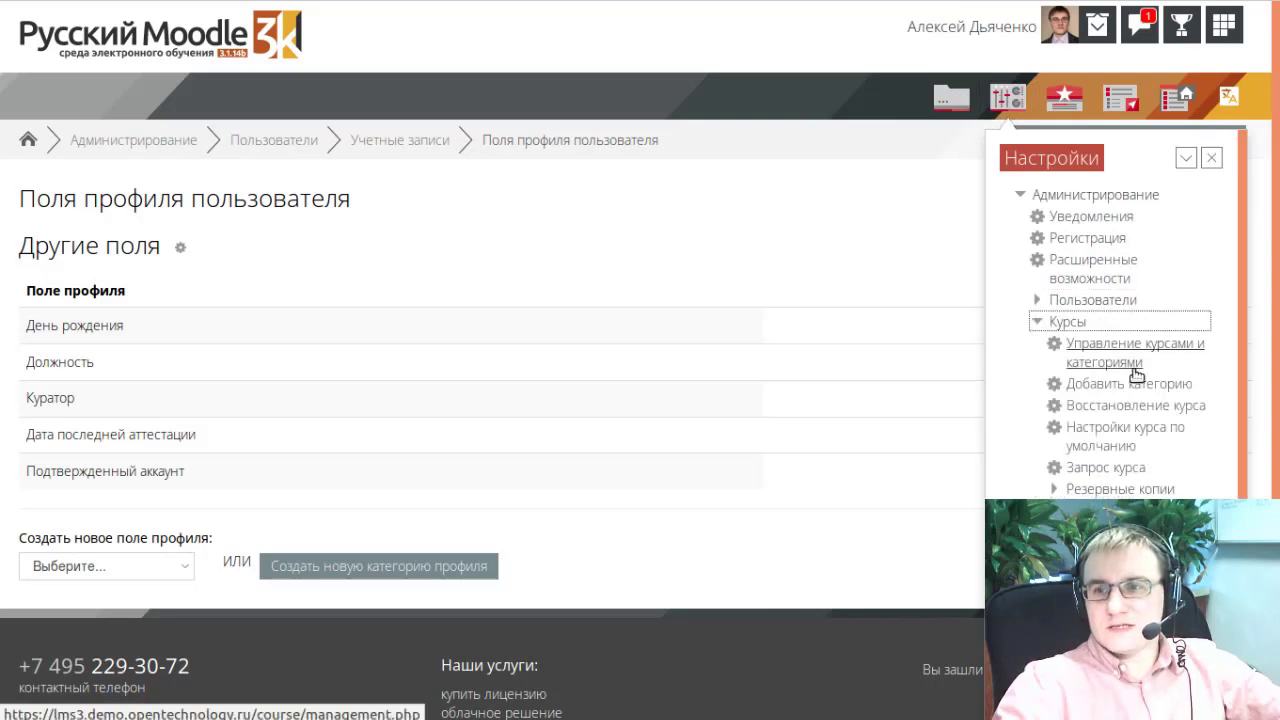
pyautogui.click(1114, 365)
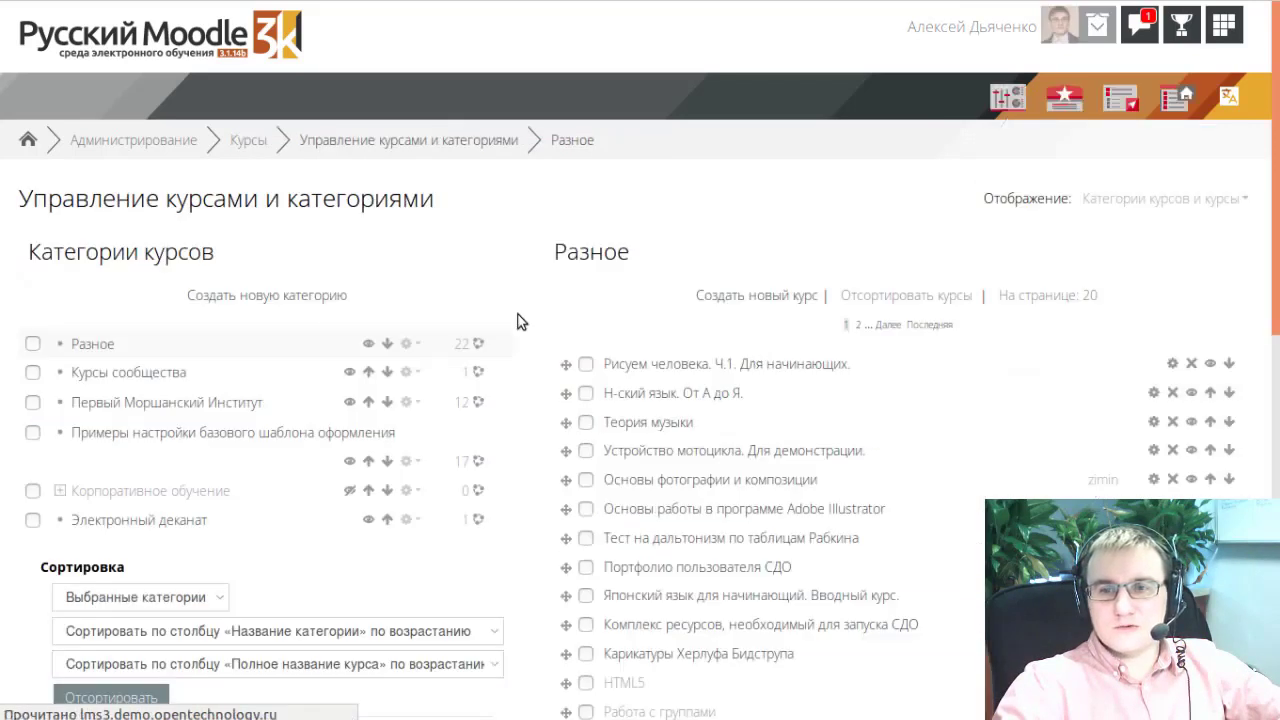
# Step: Examine the course categories, the courses in Разное, and the sorting, moving and course search options
pyautogui.scroll(-5, 450, 328)
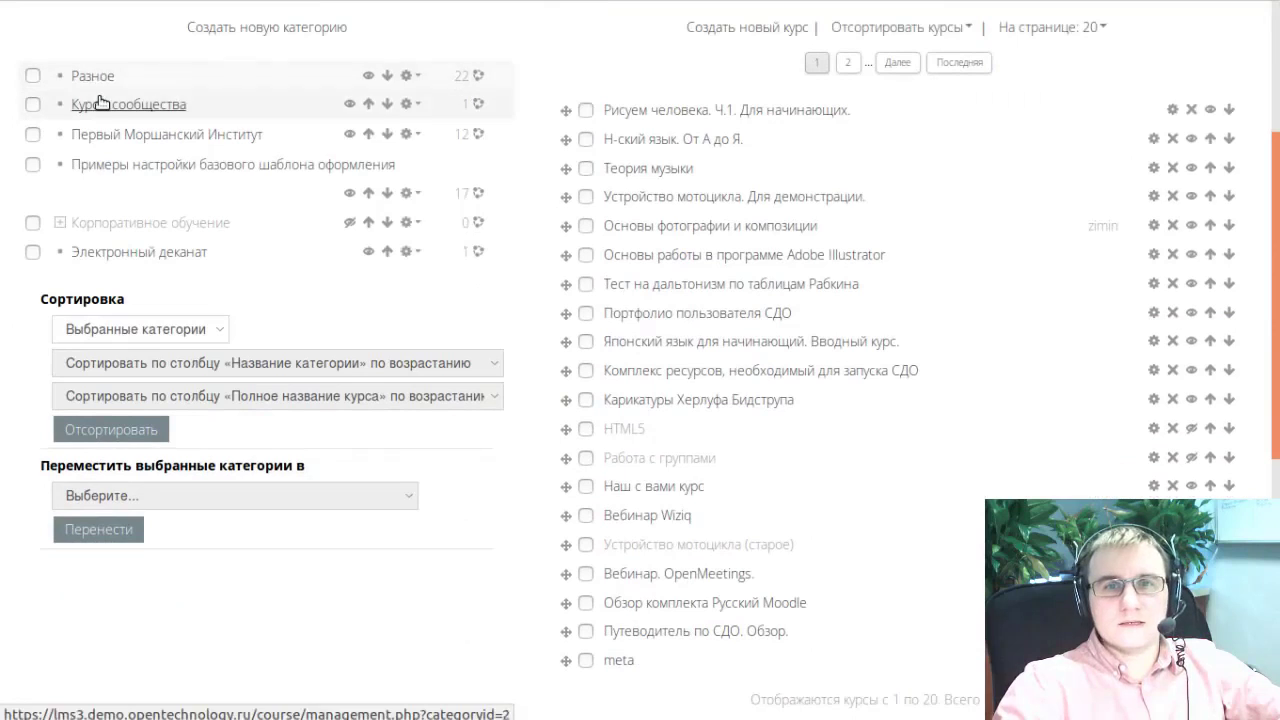
pyautogui.scroll(1, 99, 101)
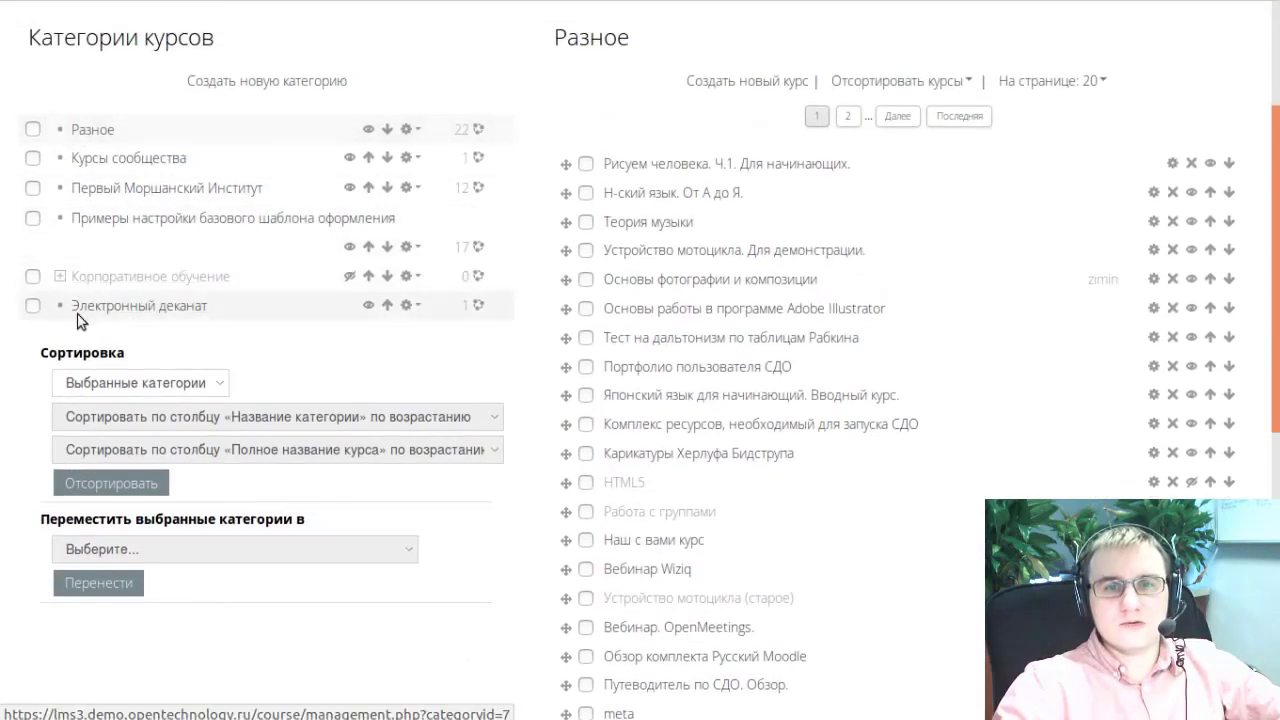
pyautogui.scroll(4, 728, 192)
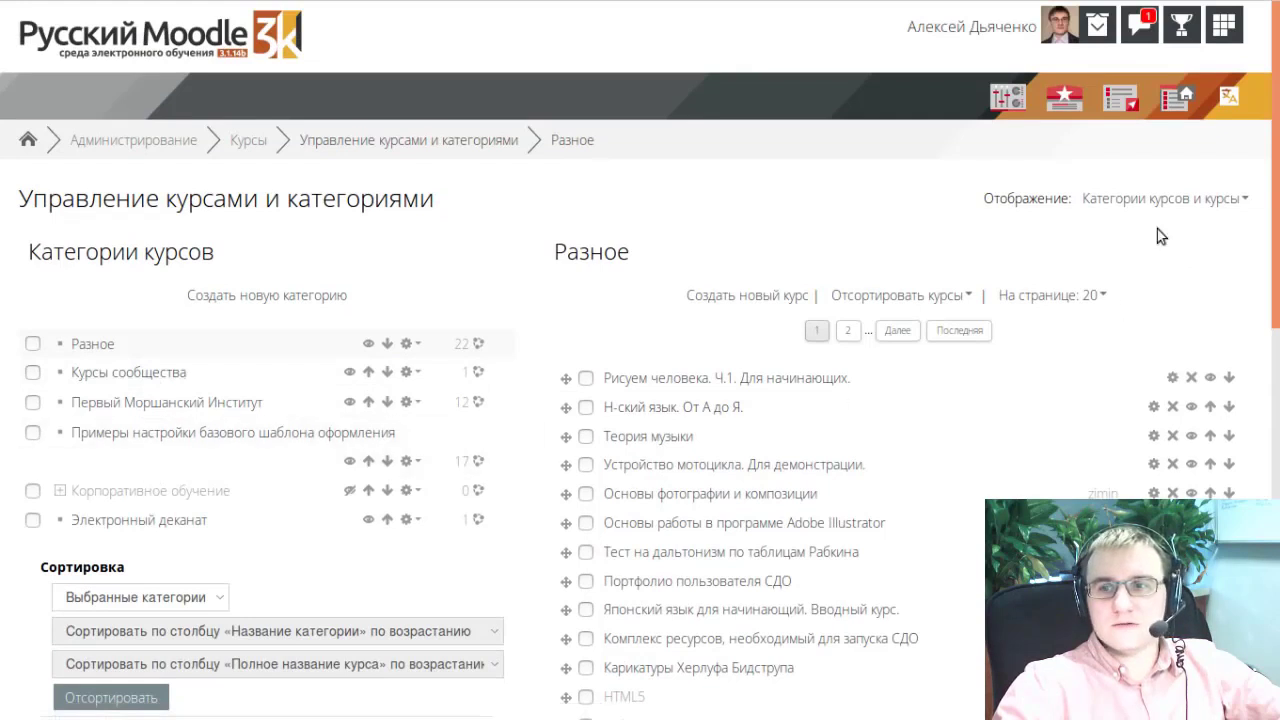
pyautogui.scroll(-14, 1104, 242)
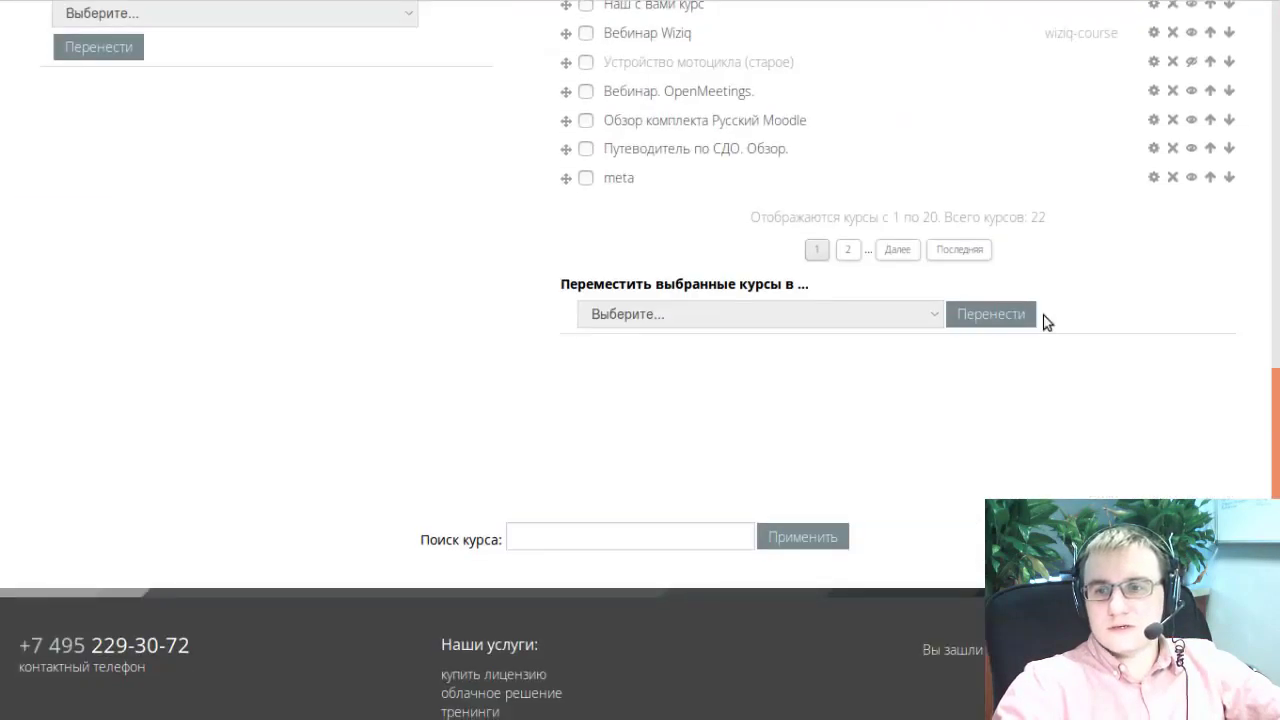
pyautogui.scroll(1, 1040, 310)
pyautogui.scroll(12, 1053, 302)
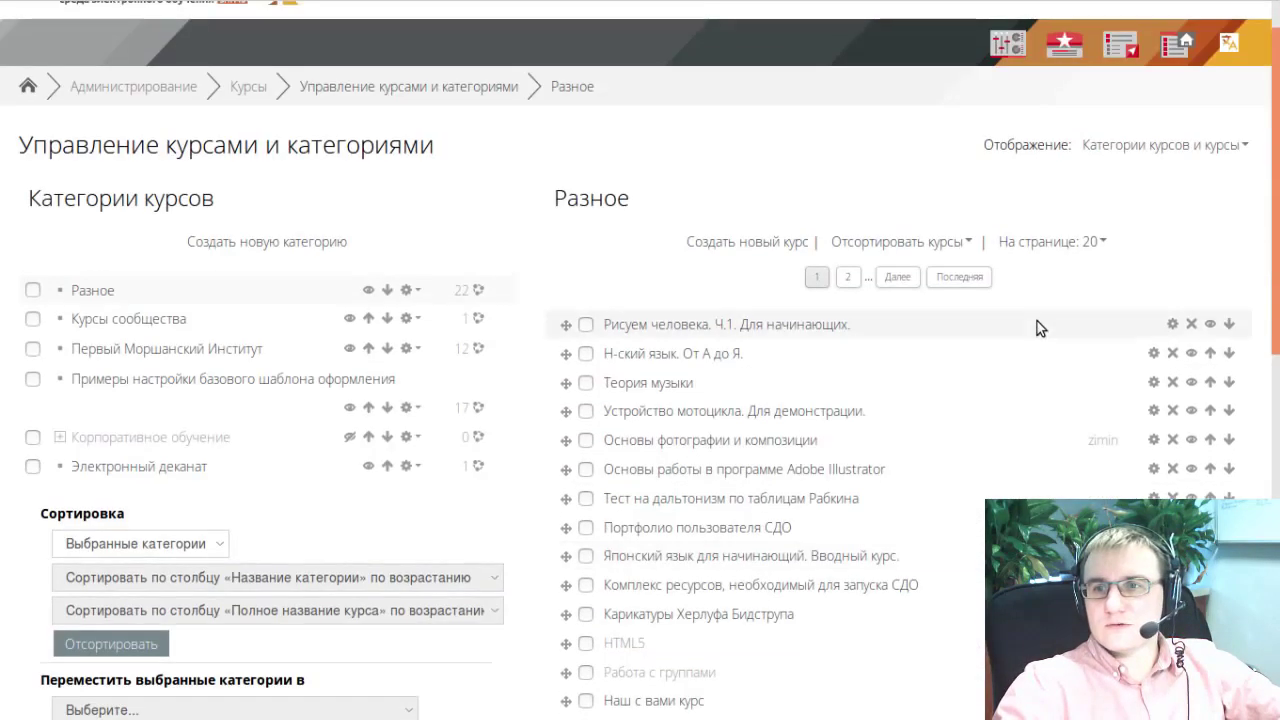
# Step: Switch the course management display to Курсы only and look through the course list of Разное
pyautogui.click(1246, 146)
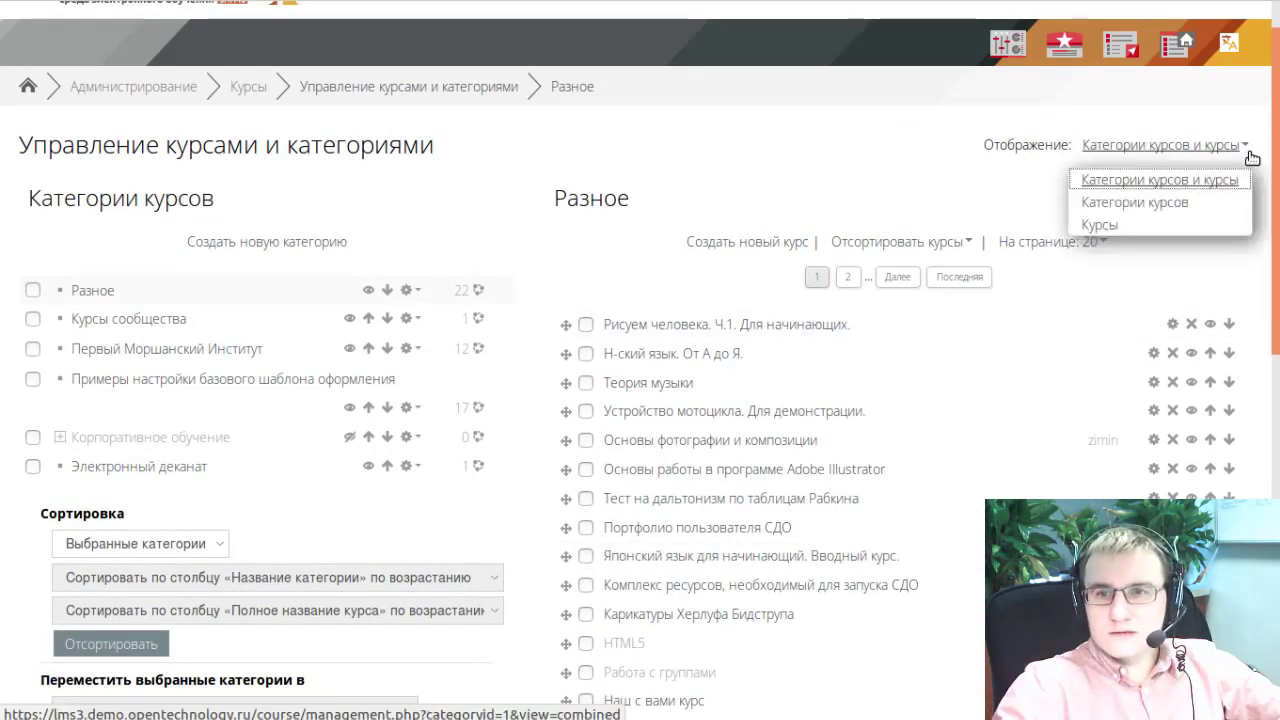
pyautogui.click(1095, 225)
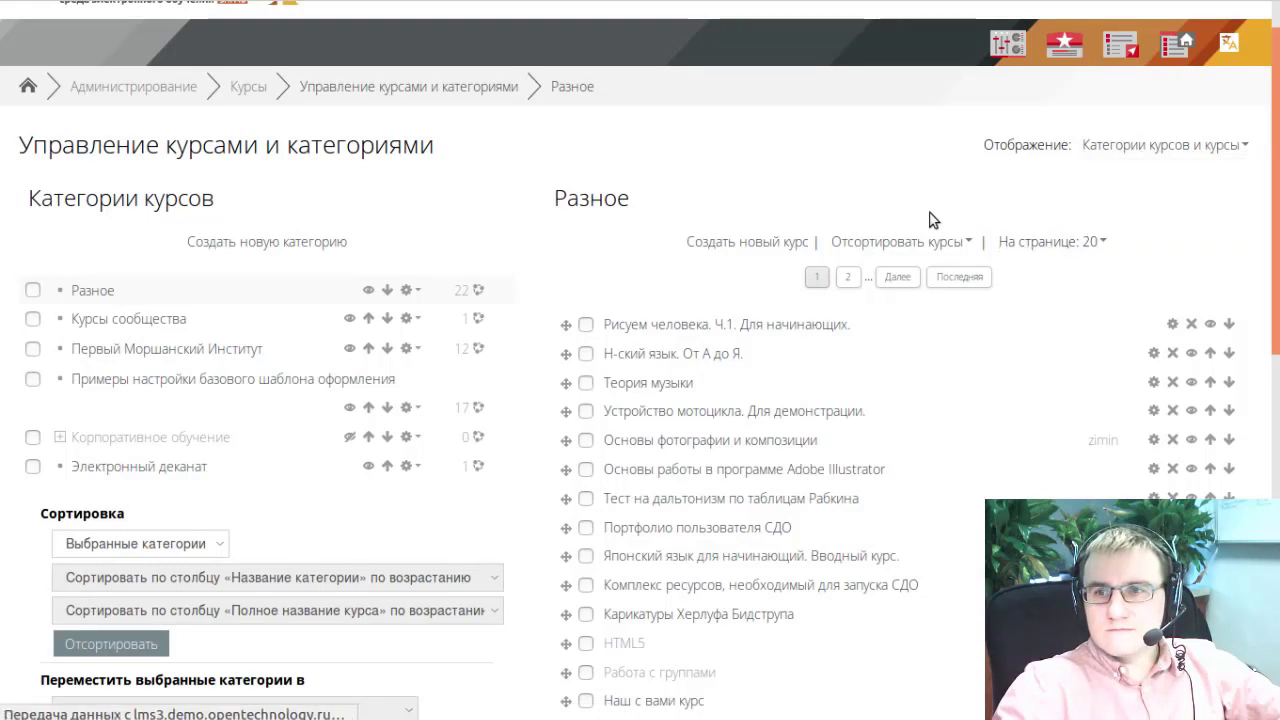
pyautogui.scroll(-6, 900, 225)
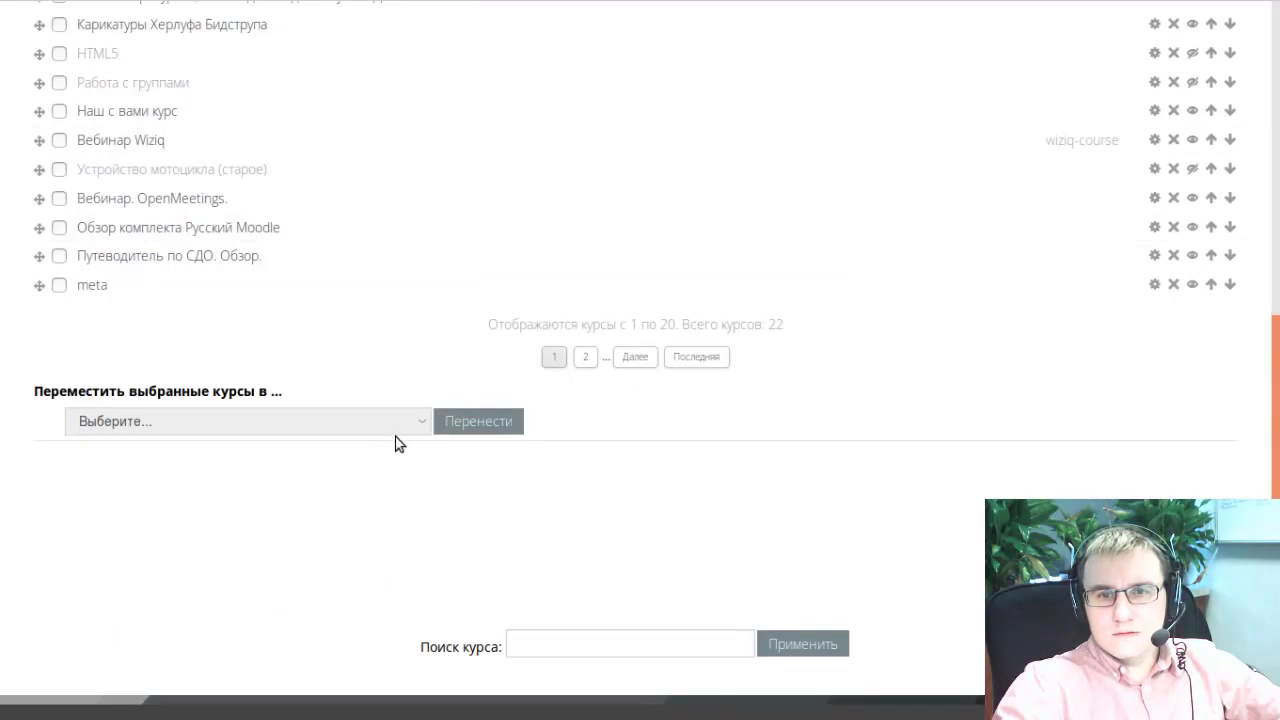
pyautogui.scroll(6, 956, 386)
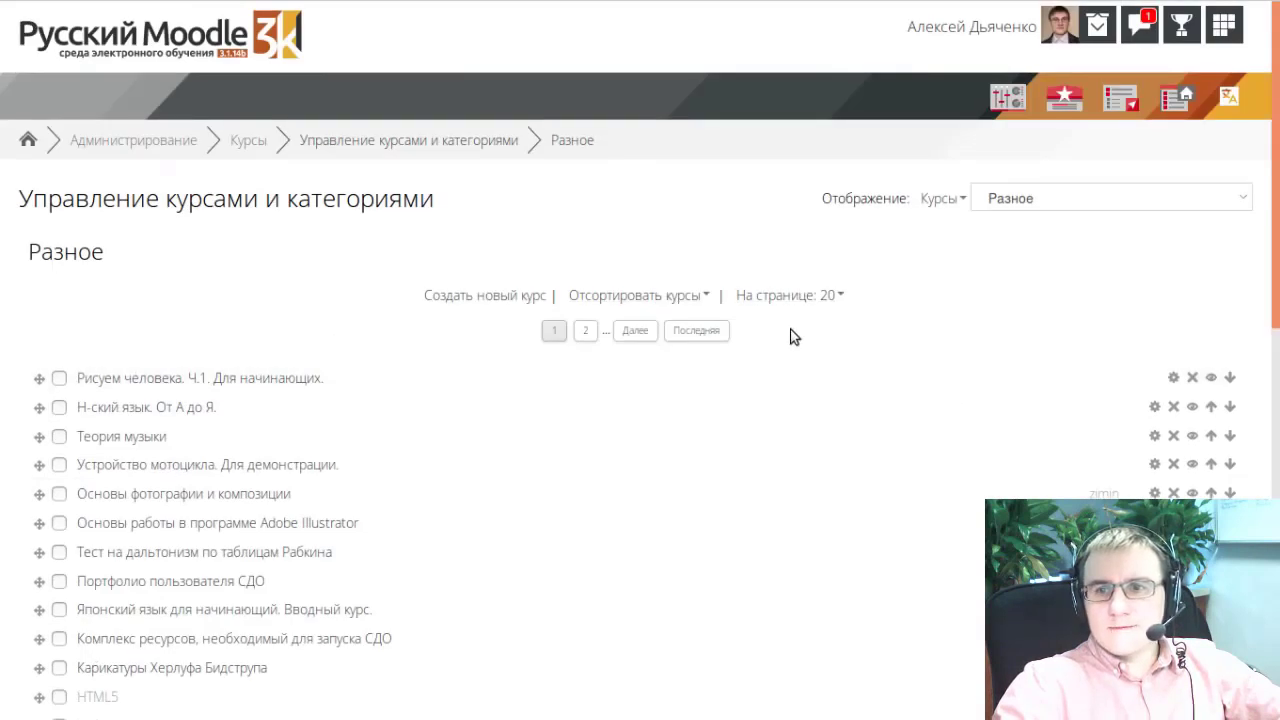
# Step: Open the form for creating a new course in Разное and review its settings sections
pyautogui.click(507, 307)
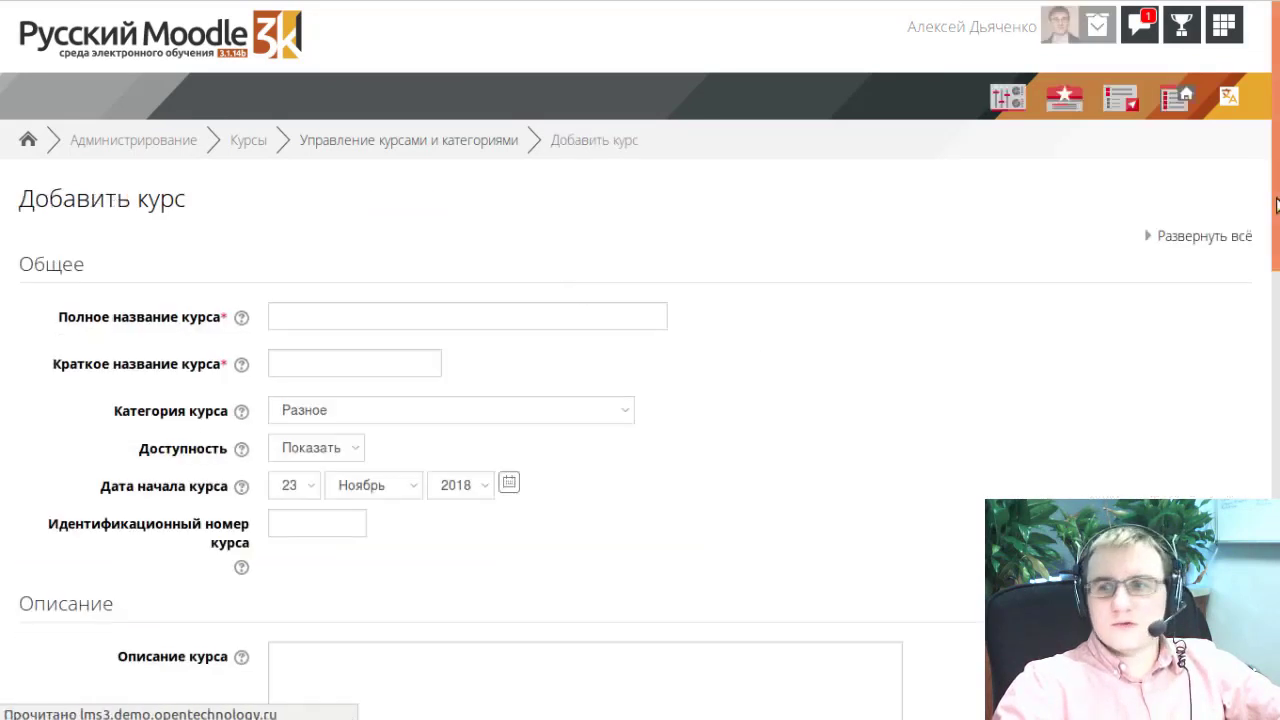
pyautogui.scroll(-7, 1266, 291)
pyautogui.scroll(7, 1266, 291)
pyautogui.scroll(-10, 1257, 190)
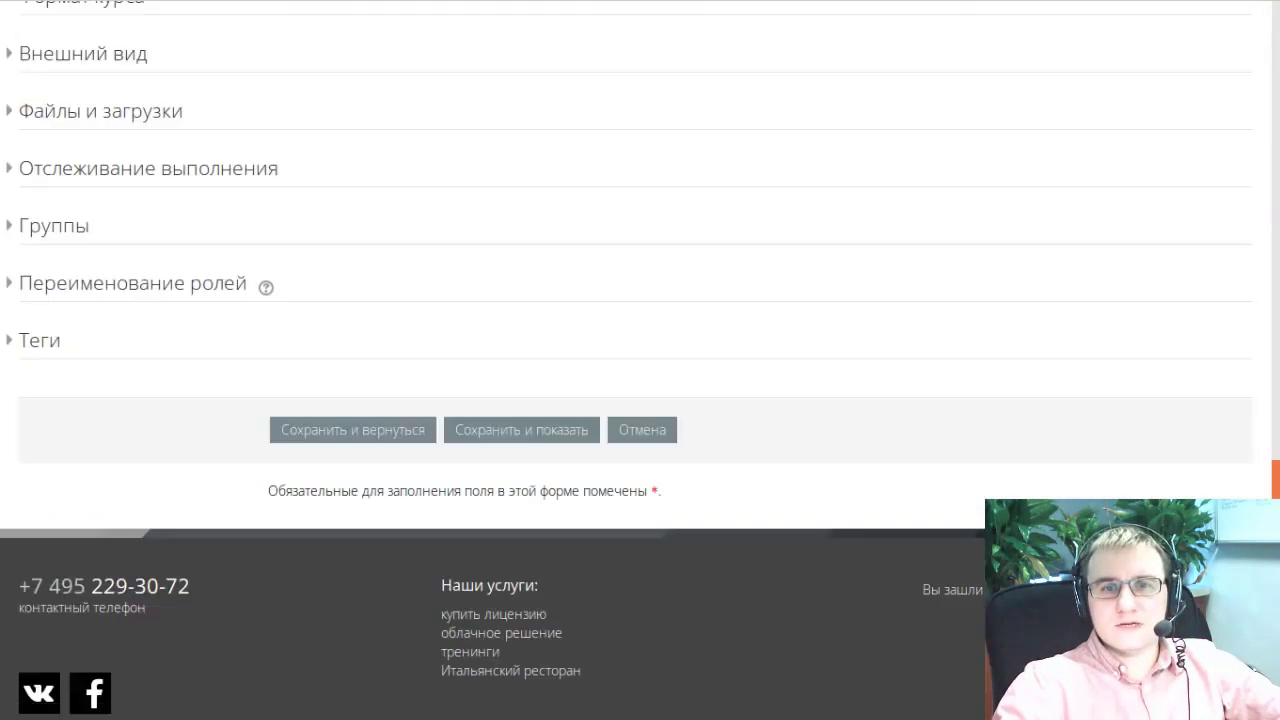
pyautogui.scroll(10, 1257, 190)
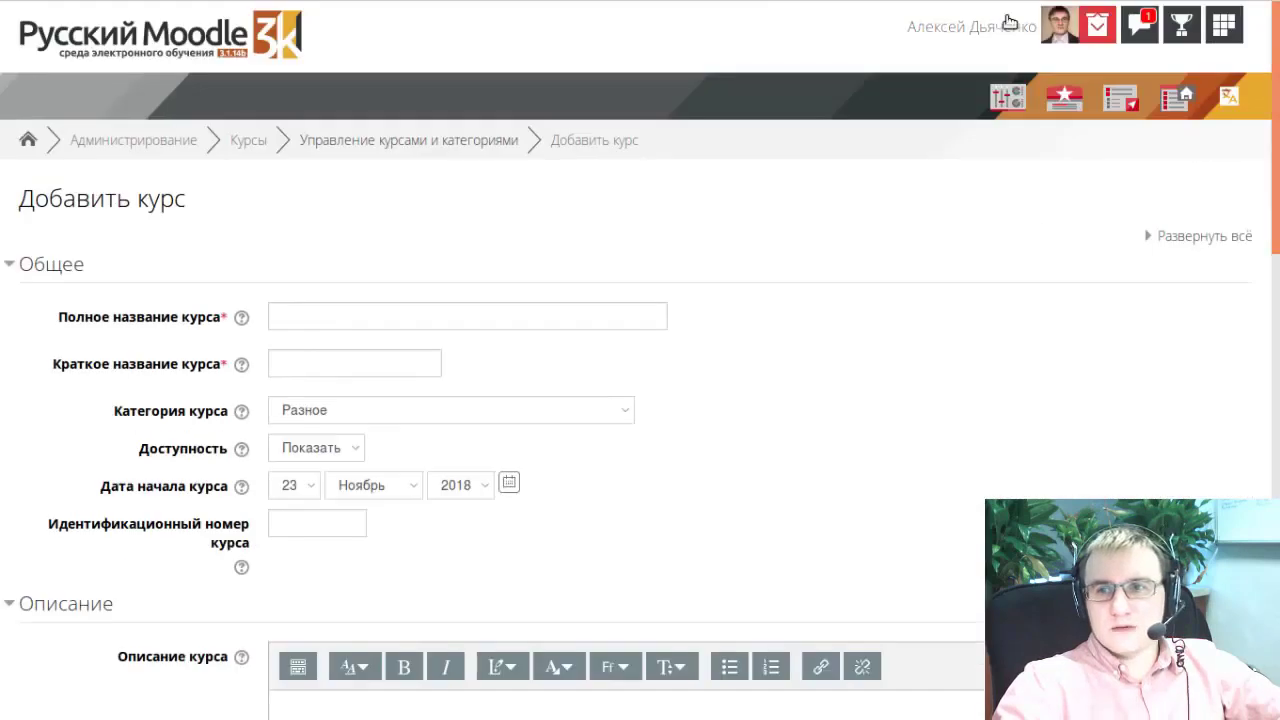
# Step: Expand the Оценки section of the site administration tree and look over its grade settings, scales and letters
pyautogui.click(1008, 97)
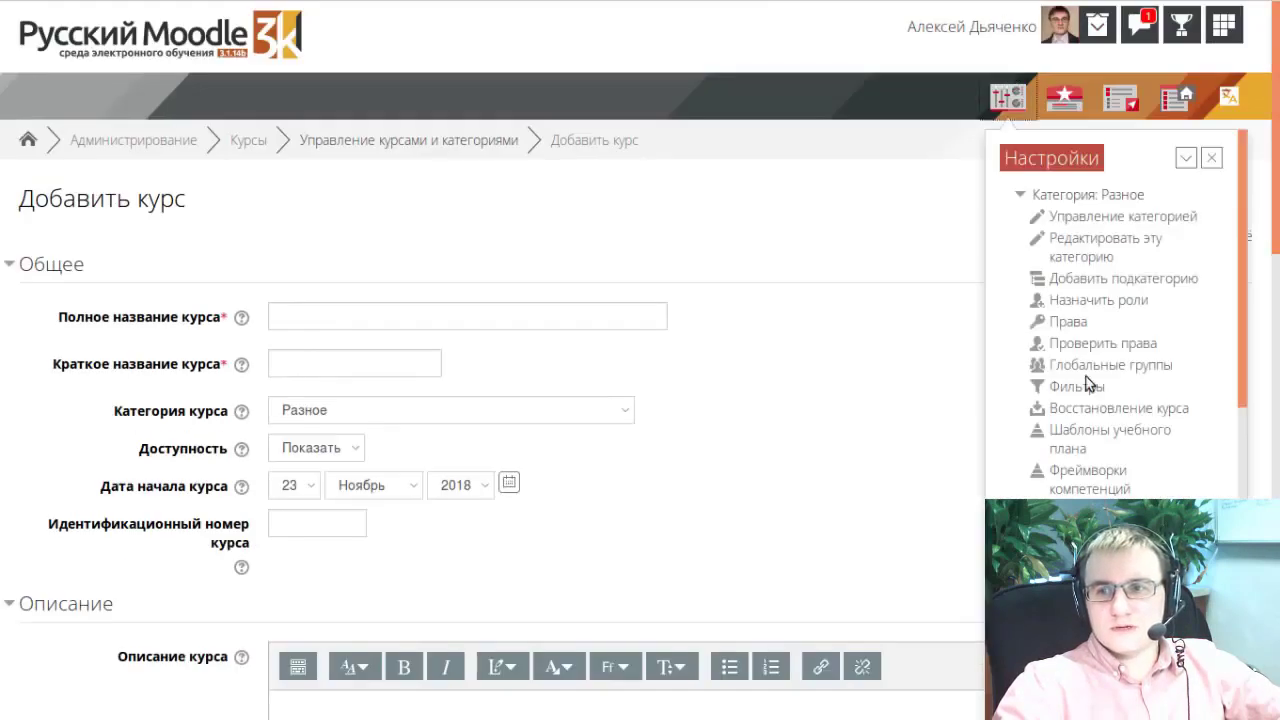
pyautogui.scroll(-6, 1088, 385)
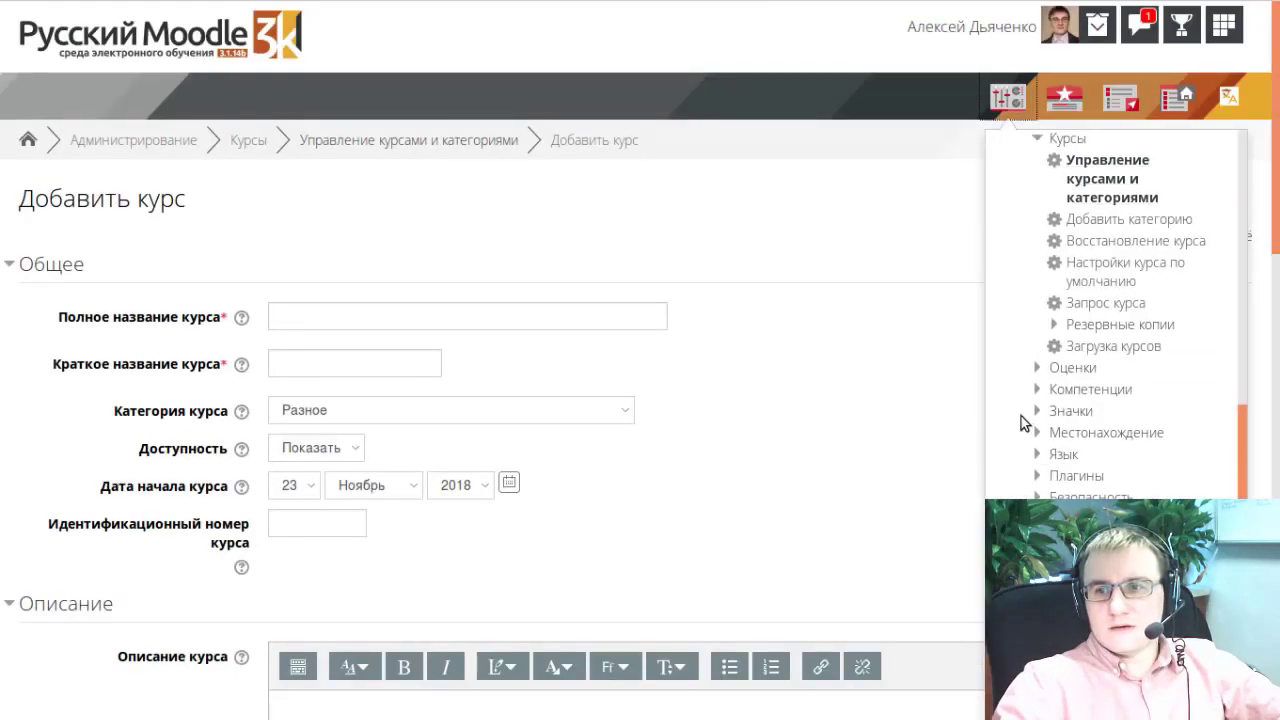
pyautogui.scroll(3, 1066, 409)
pyautogui.scroll(-4, 1060, 408)
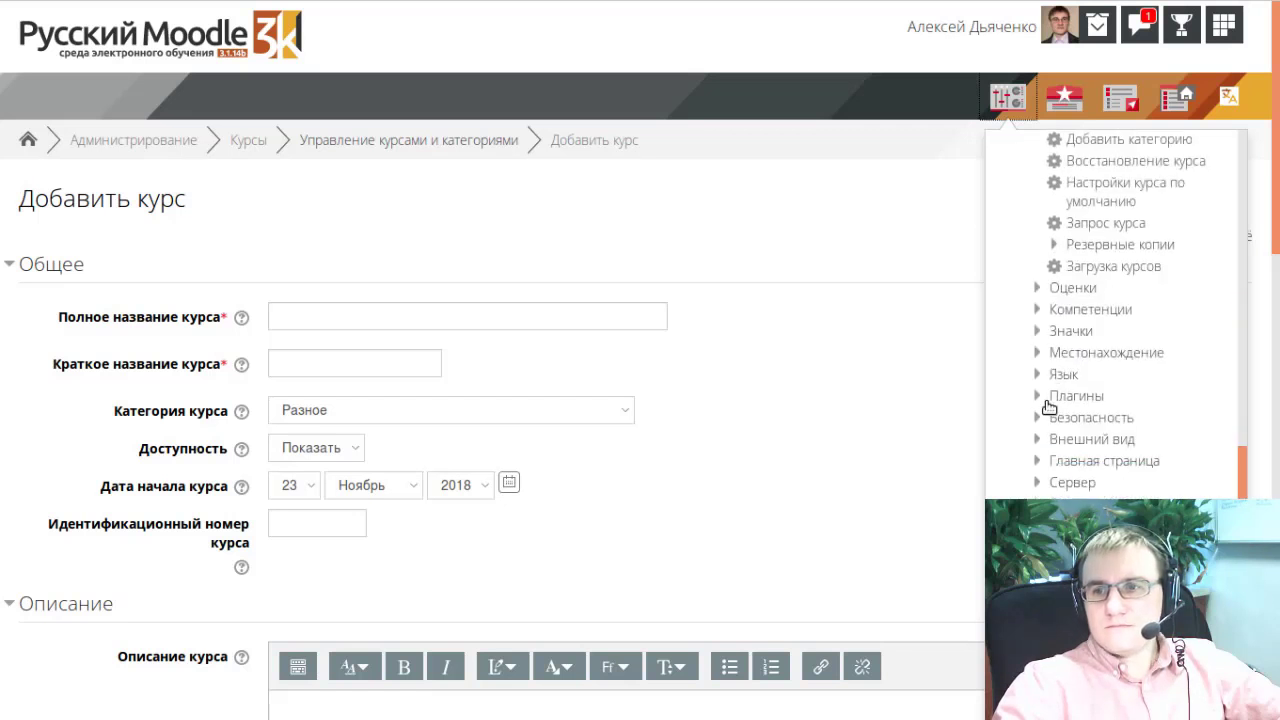
pyautogui.click(1037, 288)
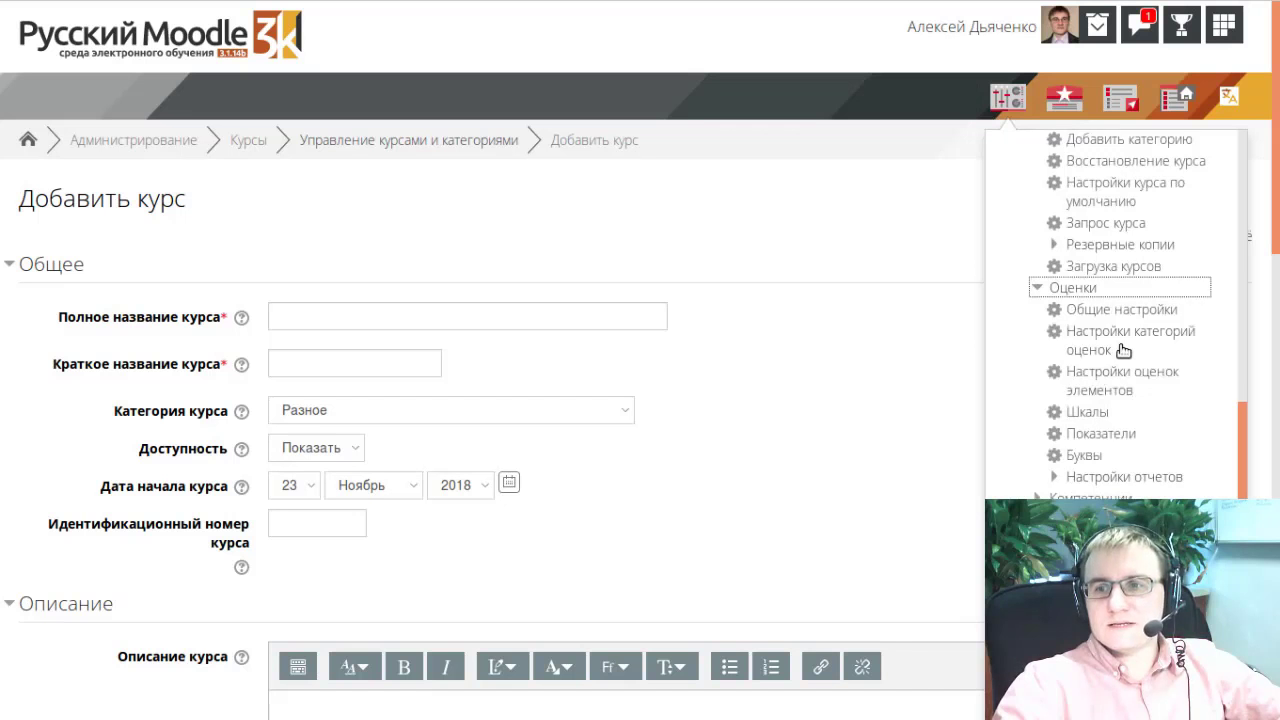
pyautogui.scroll(-4, 1122, 350)
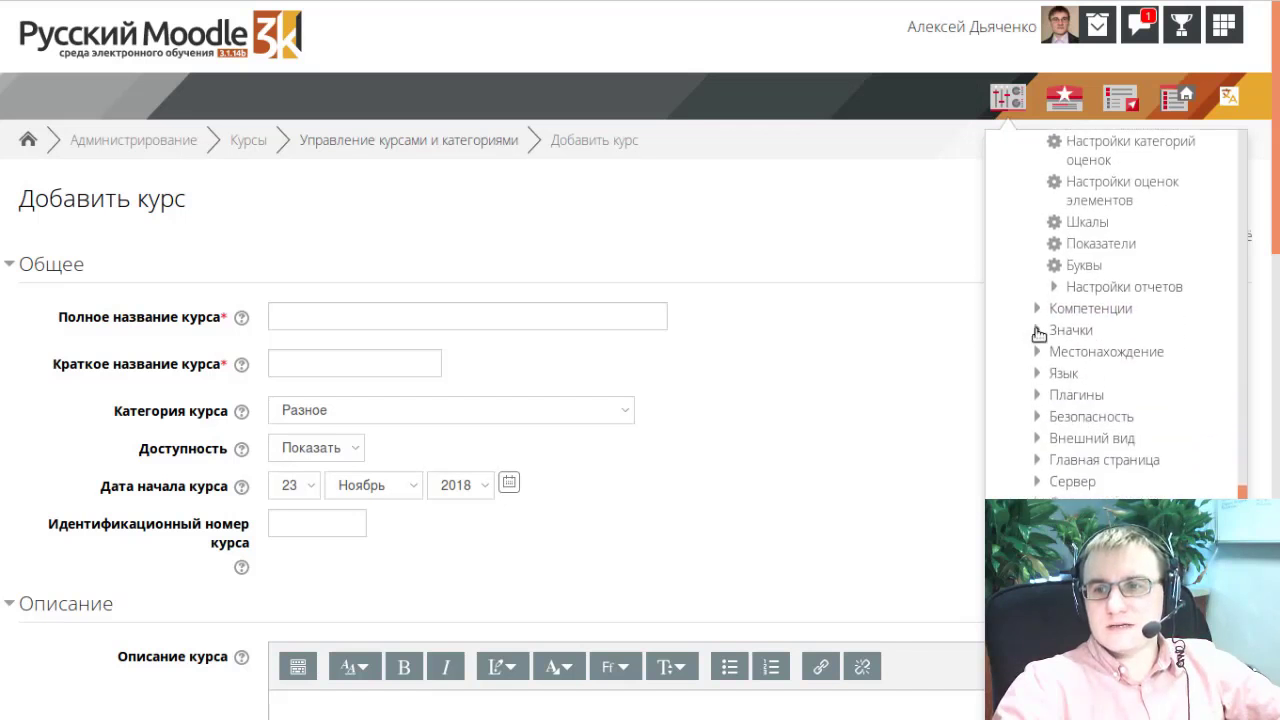
# Step: Expand the Значки and Язык sections of the administration tree and look over their badge and language pack options
pyautogui.click(1039, 331)
pyautogui.scroll(-2, 1100, 390)
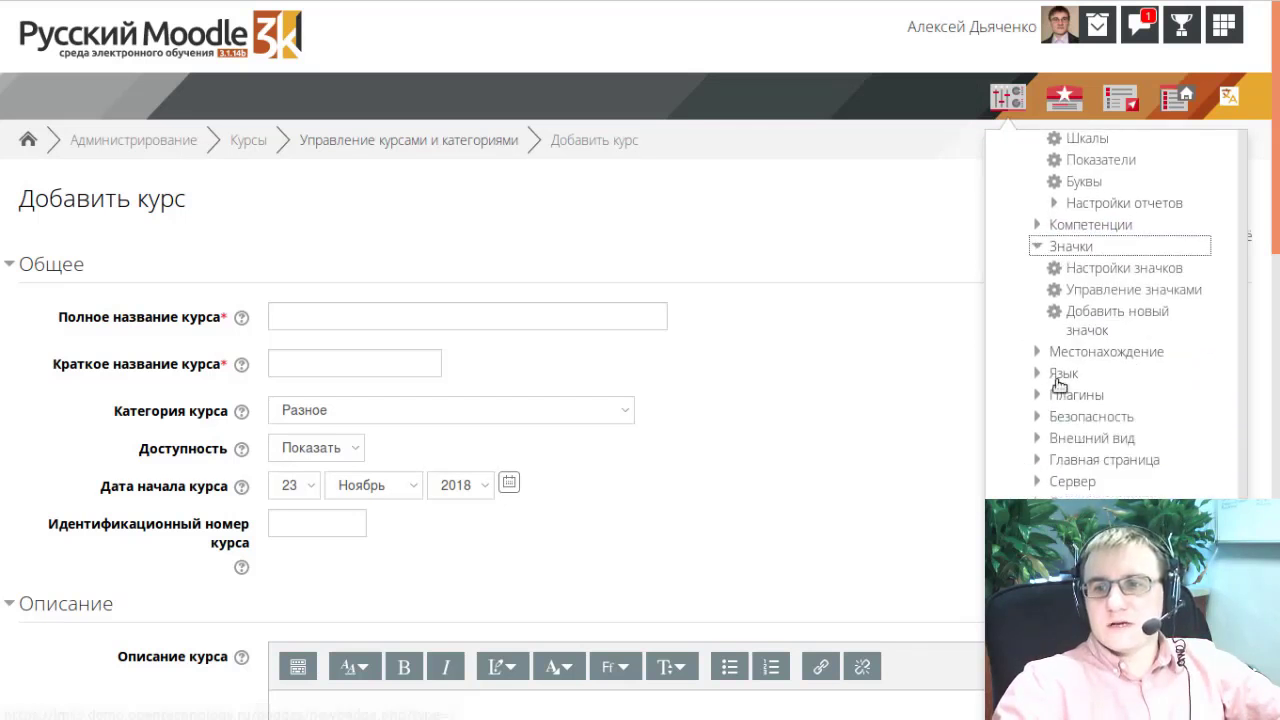
pyautogui.click(1058, 380)
pyautogui.scroll(-1, 1107, 455)
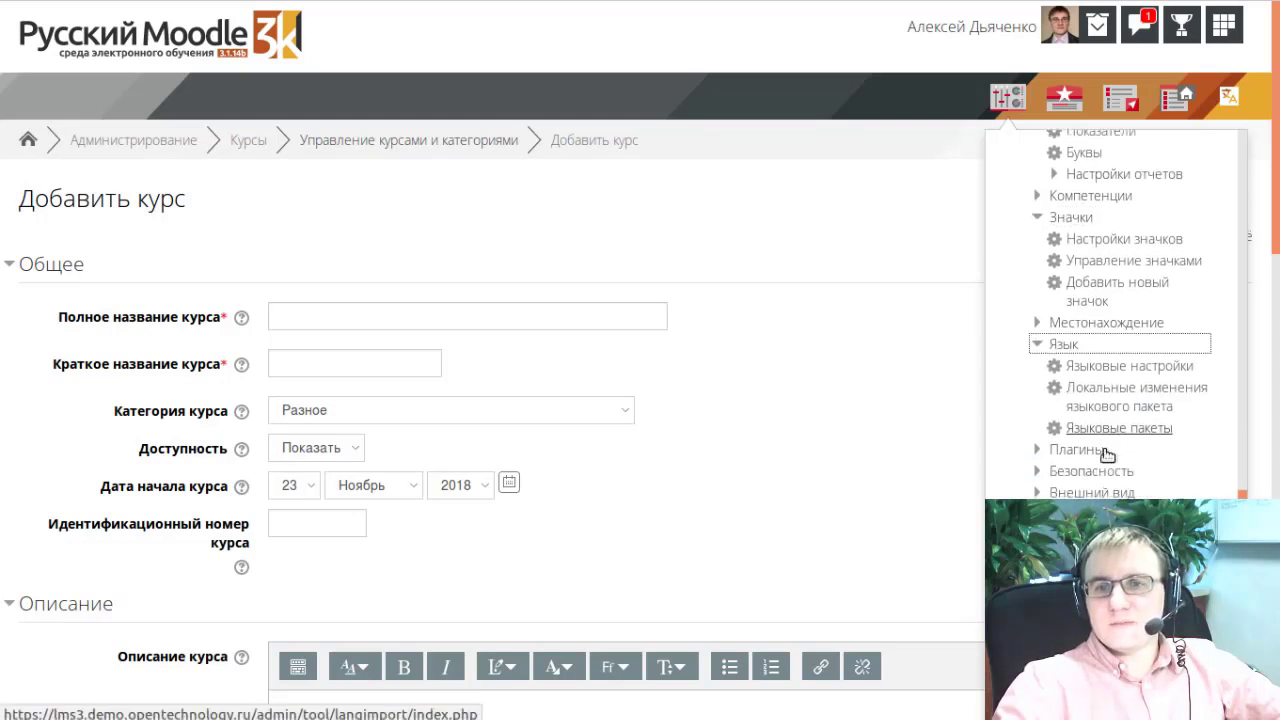
pyautogui.scroll(-2, 1107, 455)
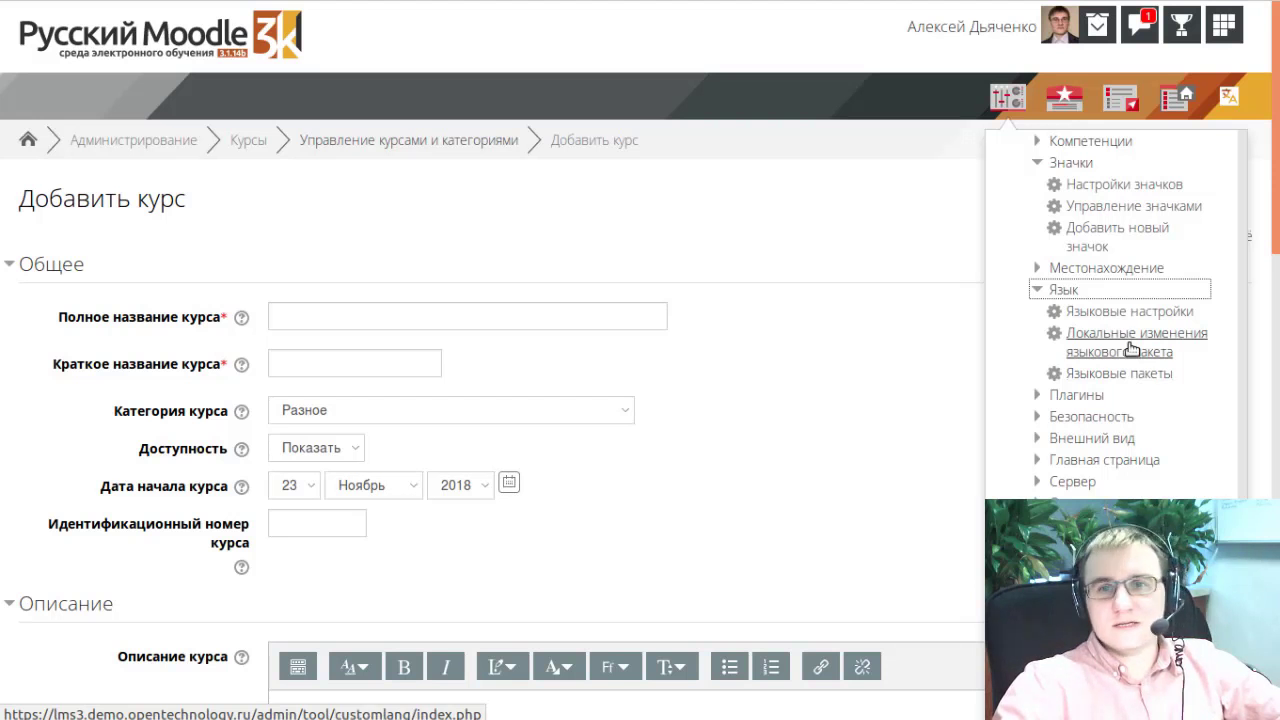
pyautogui.scroll(-2, 1126, 348)
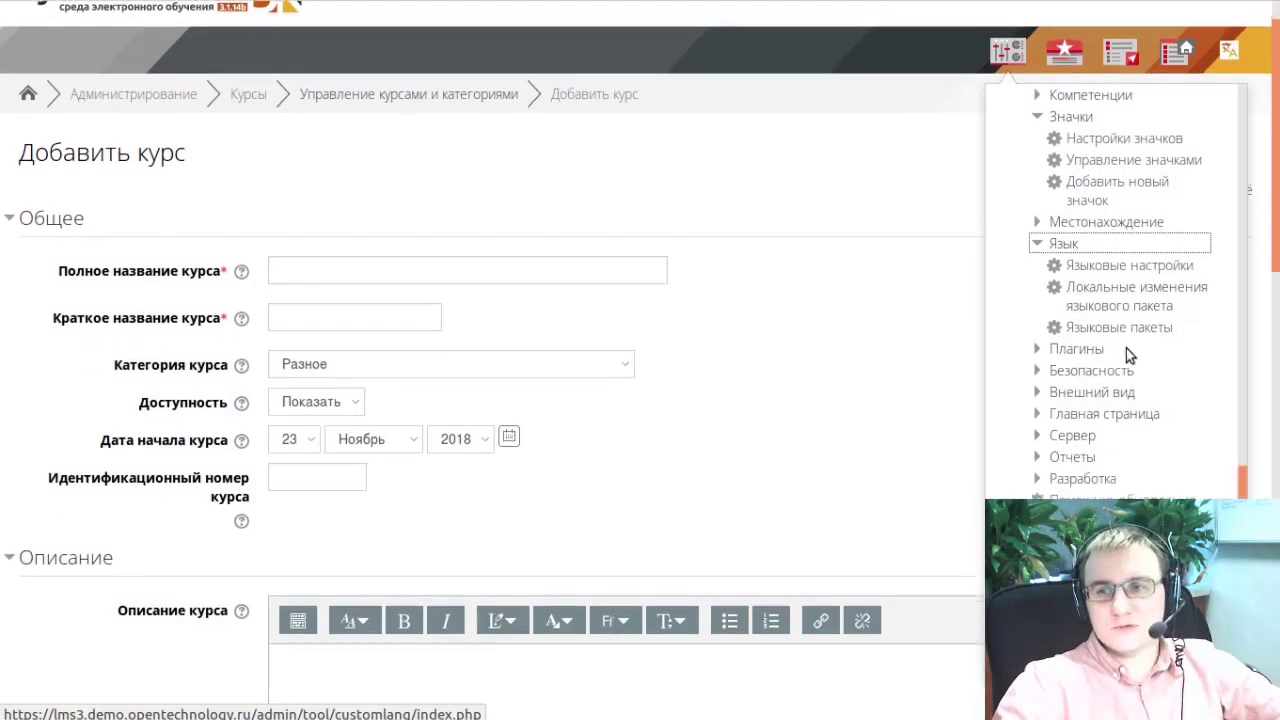
# Step: Expand the Плагины section of the administration tree and look through its plugin categories down to Хранилища файлов
pyautogui.click(1042, 181)
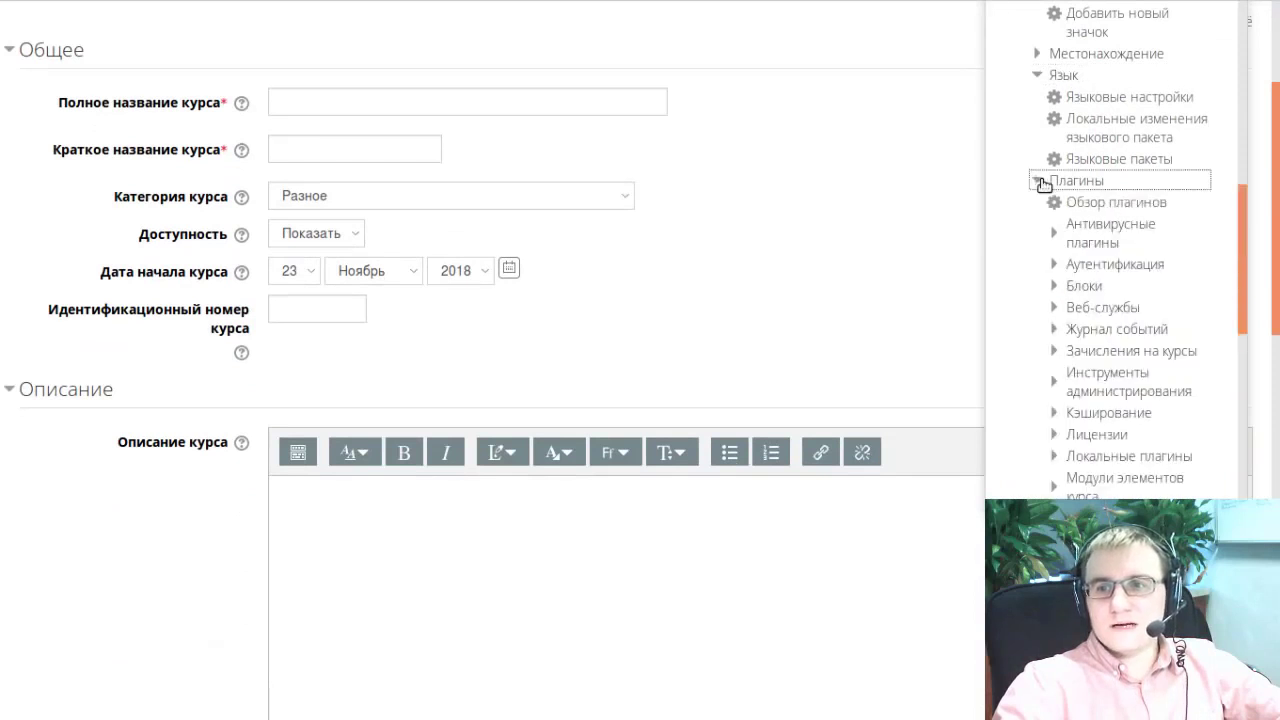
pyautogui.scroll(-3, 1130, 350)
pyautogui.scroll(-3, 1136, 390)
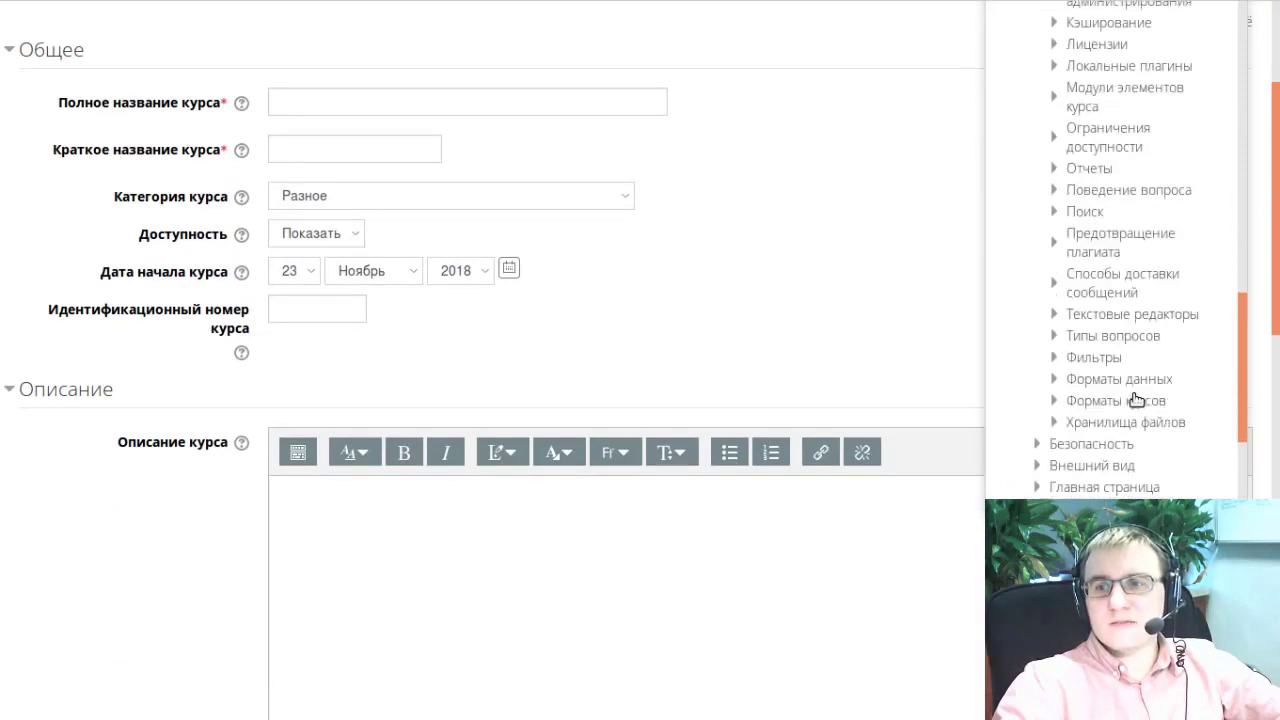
pyautogui.scroll(5, 1137, 397)
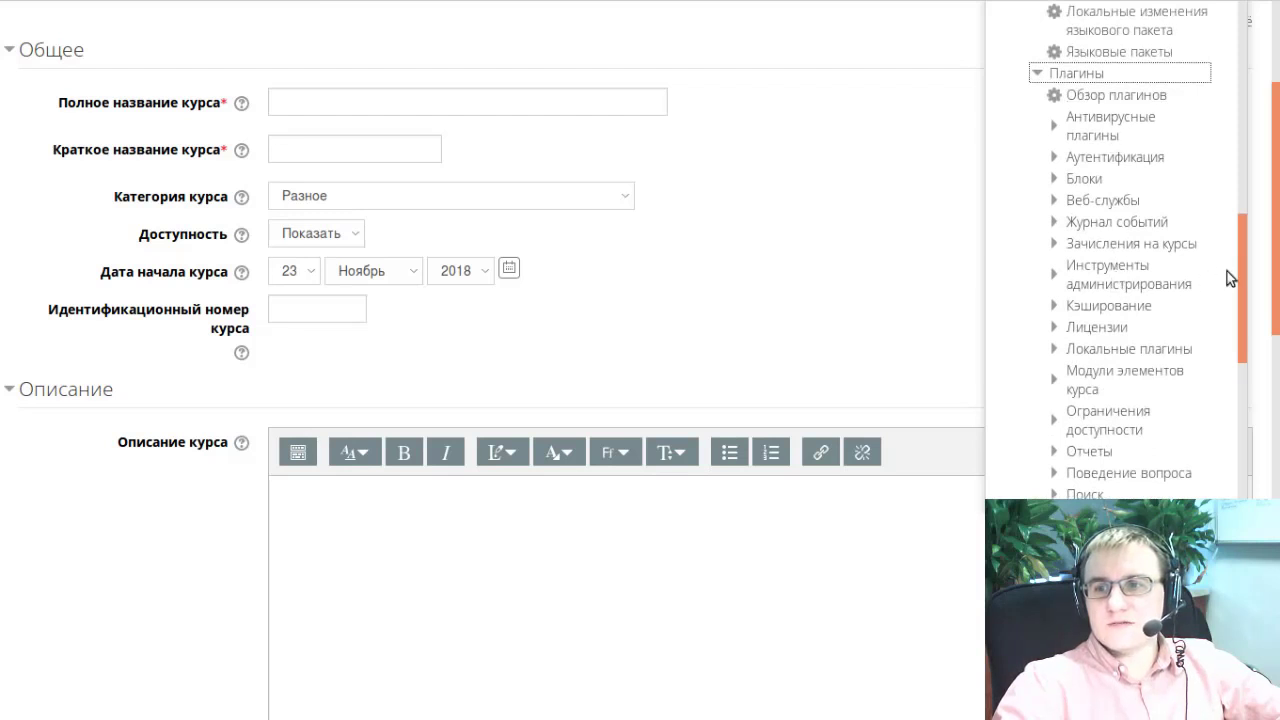
pyautogui.moveTo(1240, 272)
pyautogui.mouseDown()
pyautogui.moveTo(1236, 356)
pyautogui.moveTo(1239, 293)
pyautogui.mouseUp()
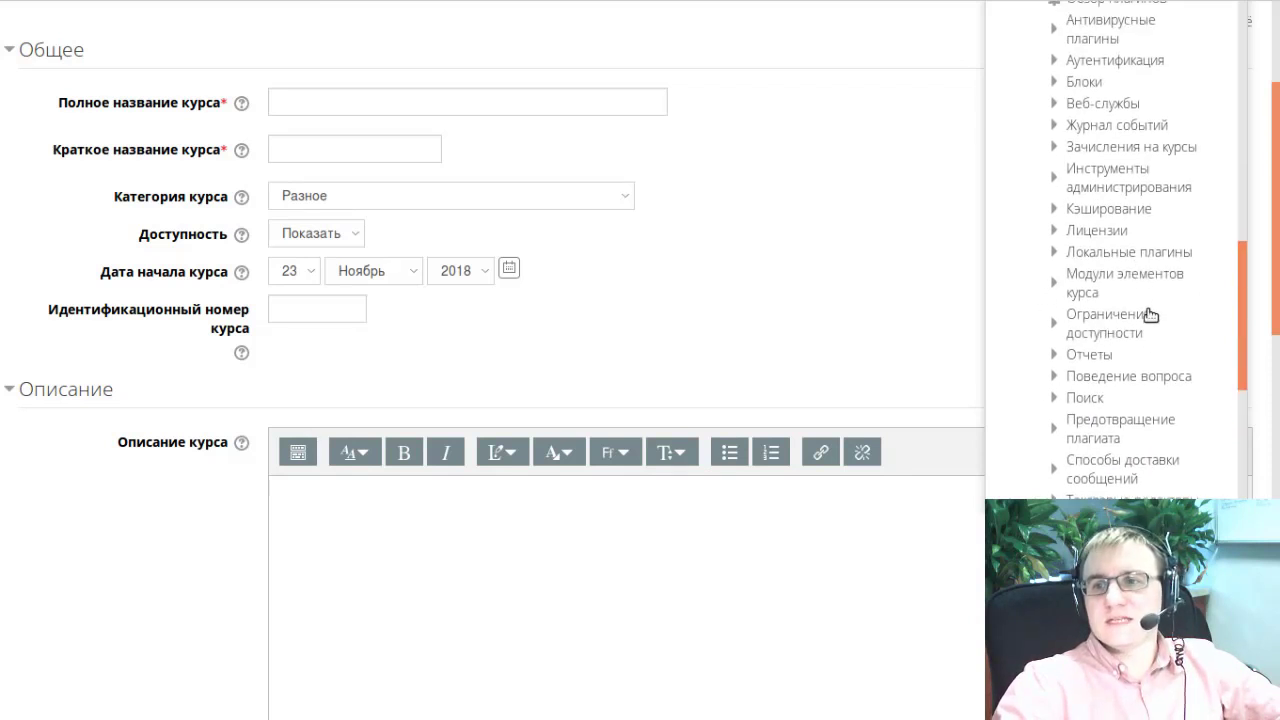
pyautogui.scroll(1, 1138, 300)
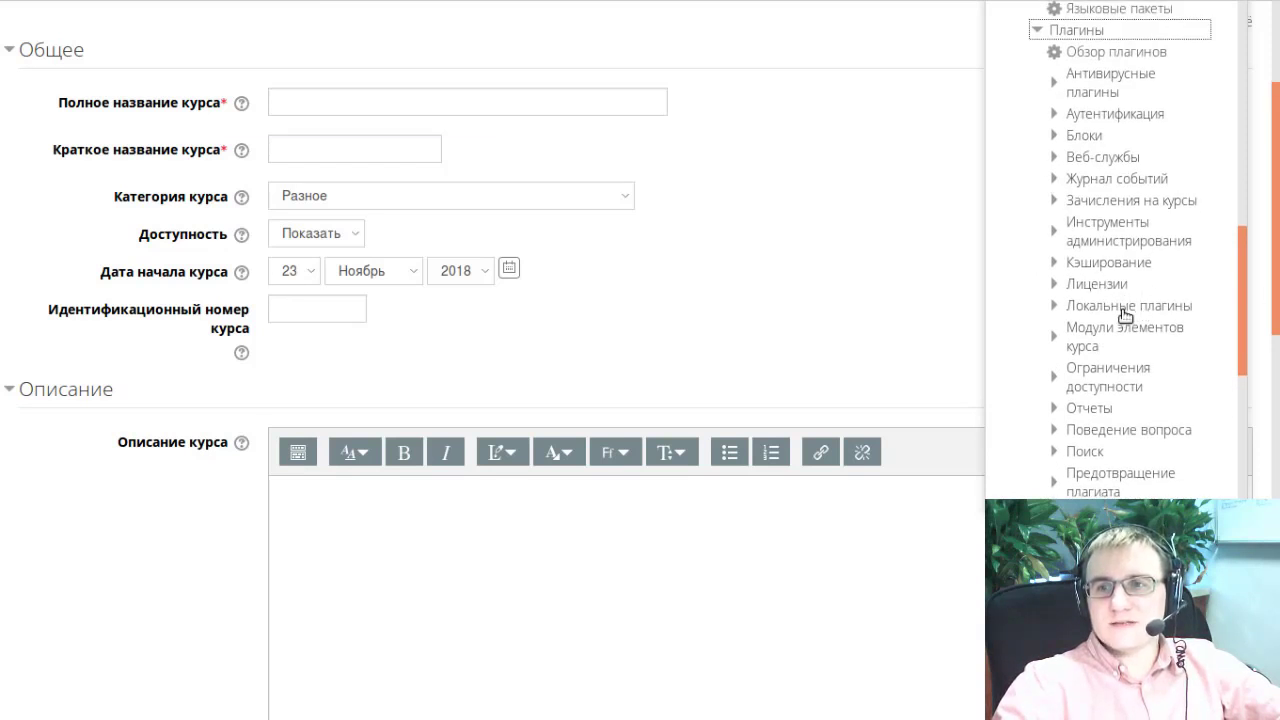
pyautogui.scroll(-2, 1090, 315)
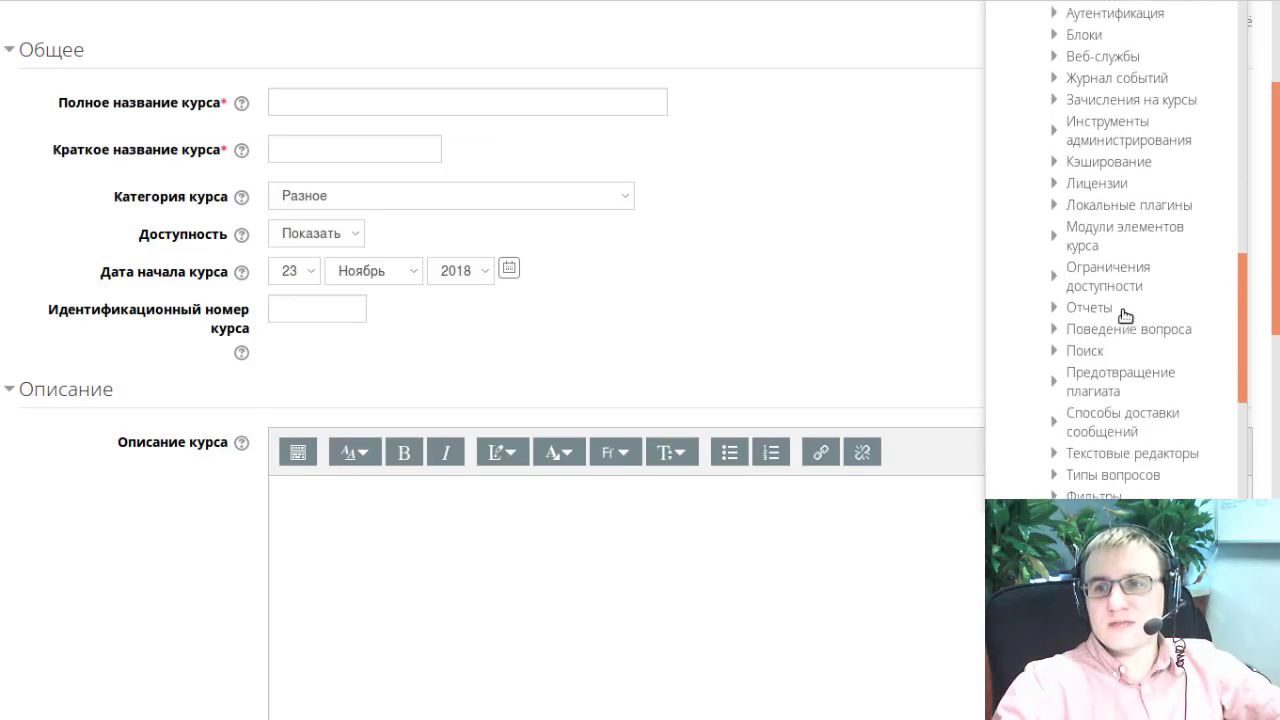
pyautogui.scroll(4, 1048, 300)
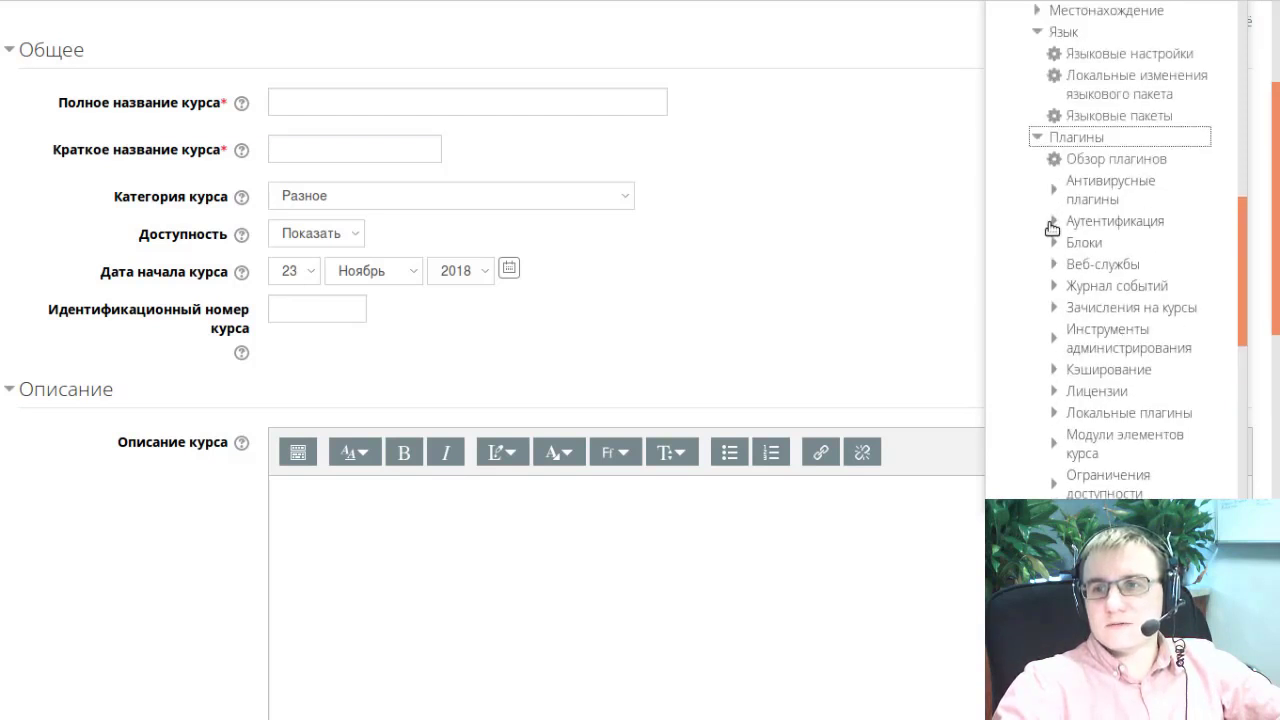
# Step: Expand Аутентификация under Плагины and open the Настройки аутентификации page
pyautogui.click(1052, 229)
pyautogui.scroll(-4, 1086, 290)
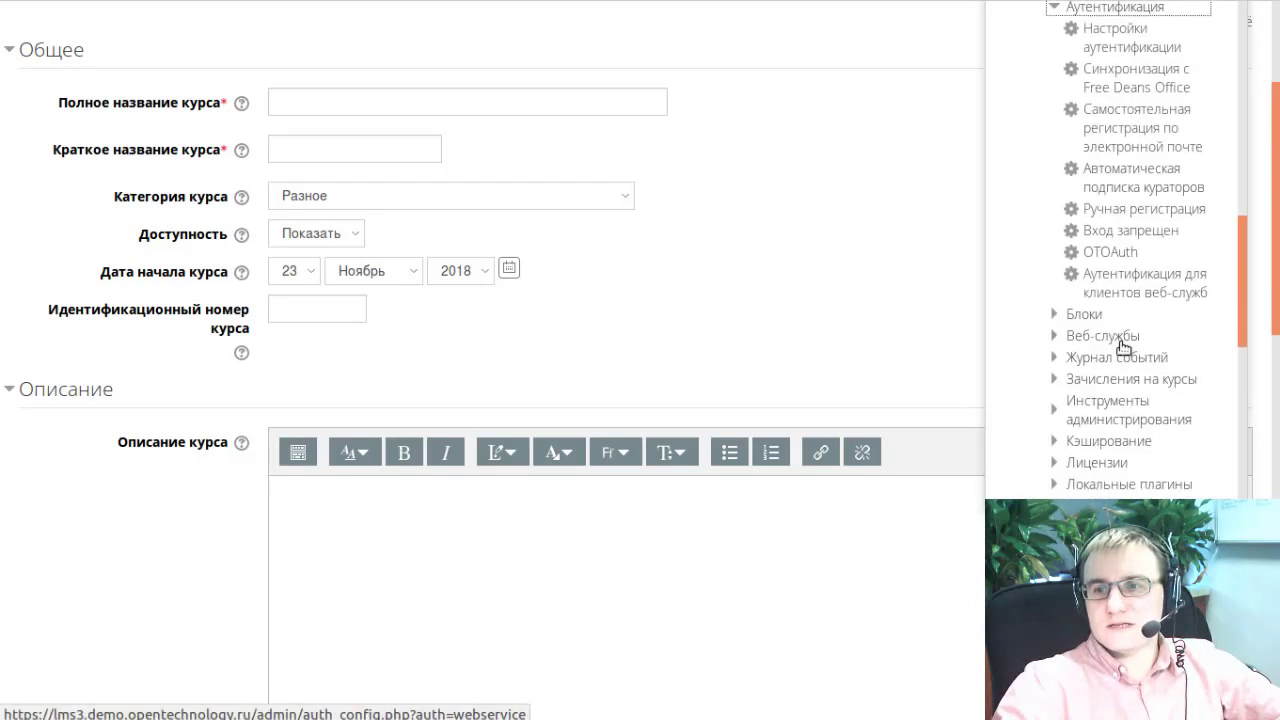
pyautogui.scroll(2, 1124, 343)
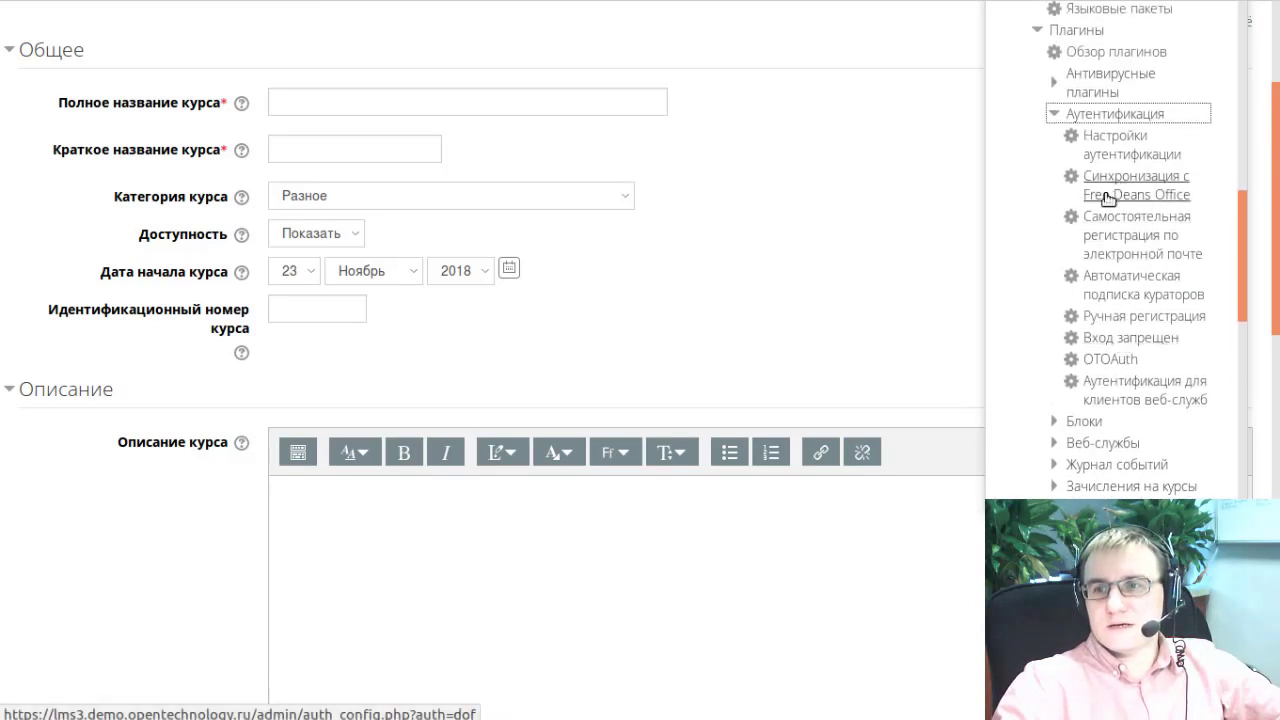
pyautogui.click(1118, 140)
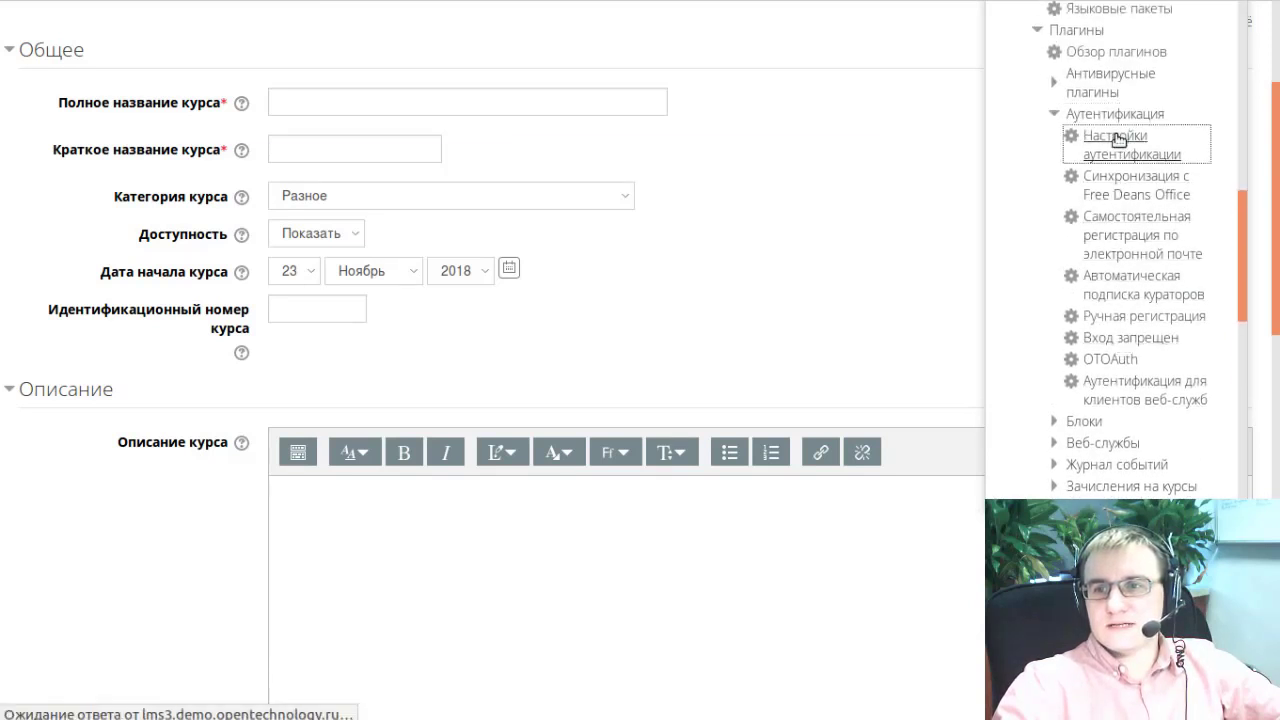
pyautogui.click(474, 250)
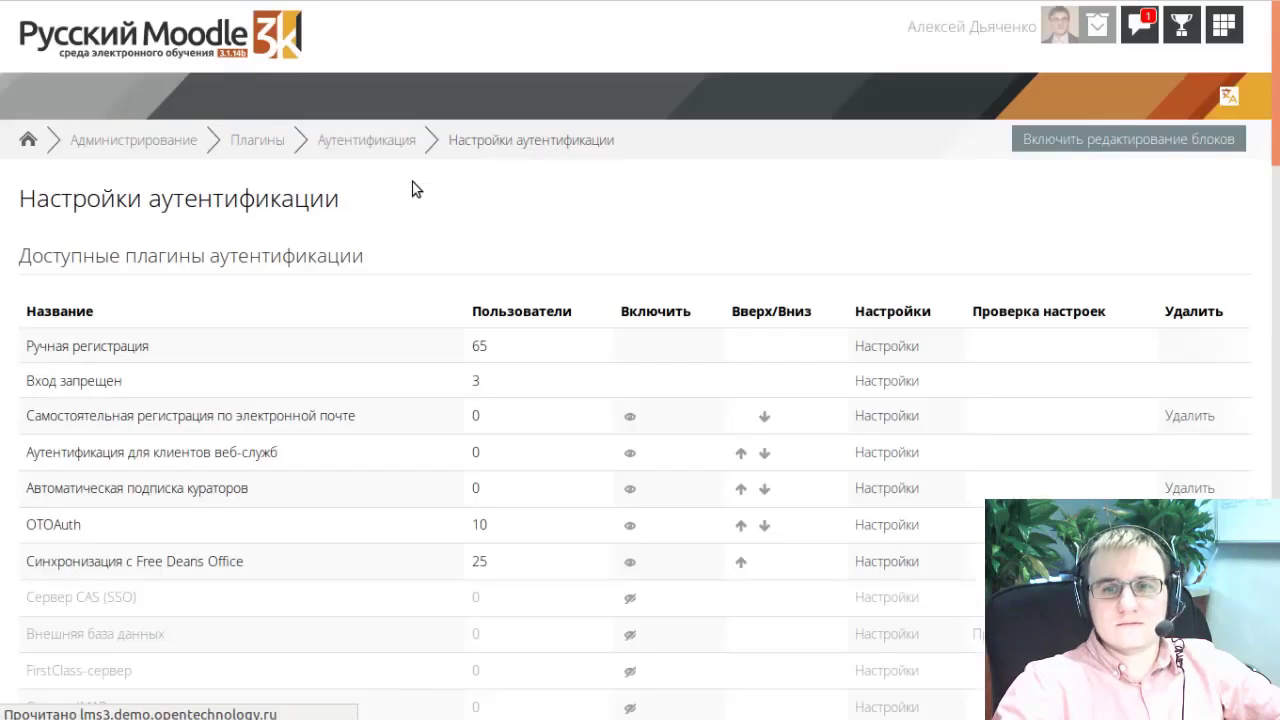
# Step: Examine the list of enabled and disabled authentication plugins and the start of Общие настройки
pyautogui.scroll(-2, 414, 189)
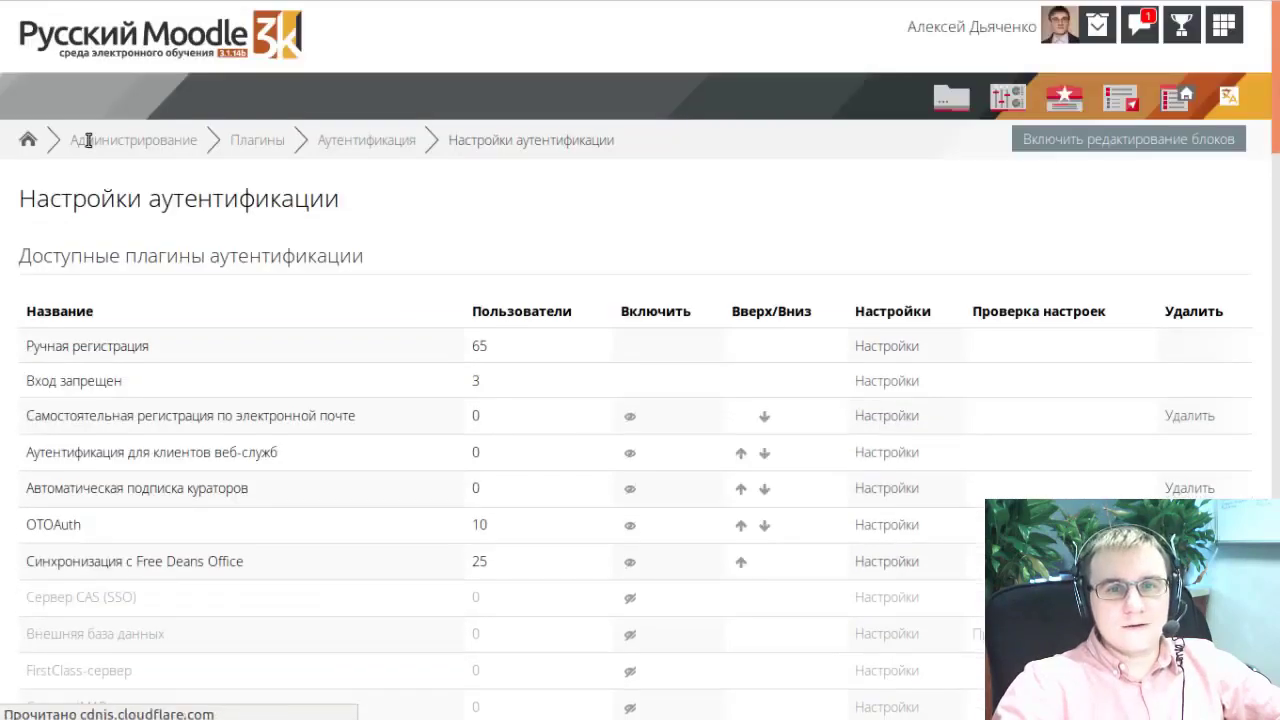
pyautogui.scroll(-3, 151, 277)
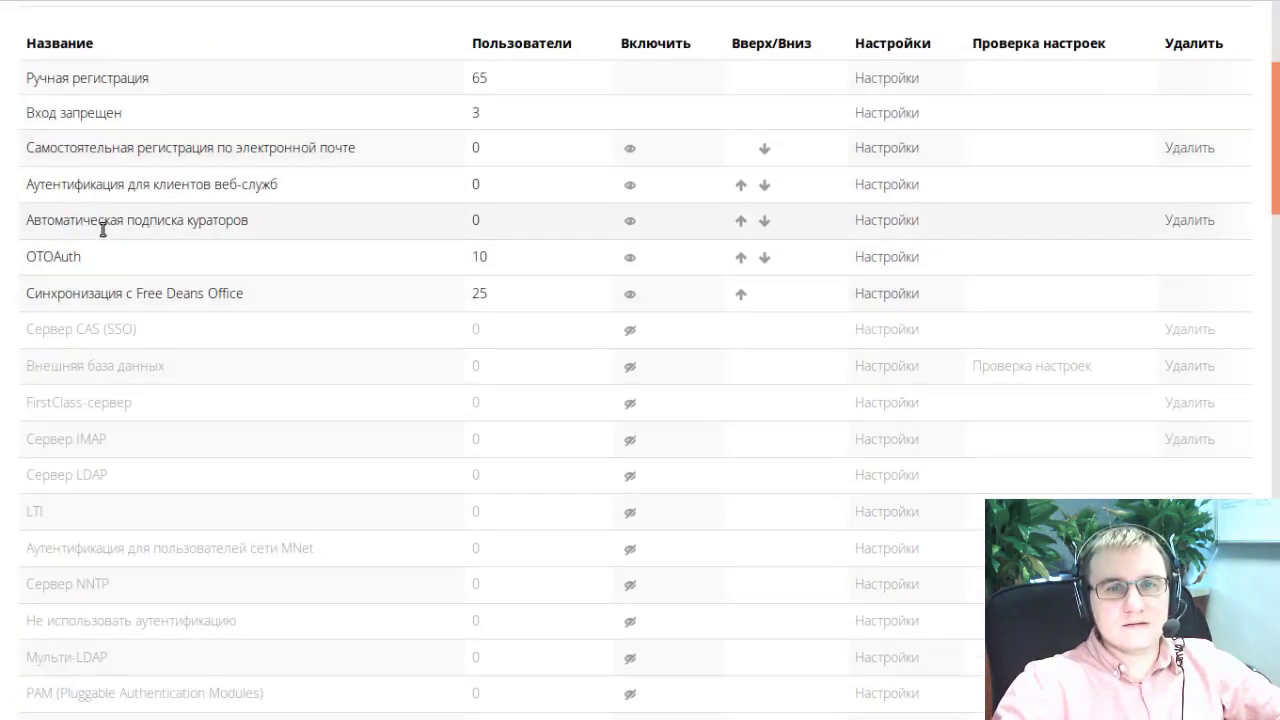
pyautogui.scroll(-2, 100, 238)
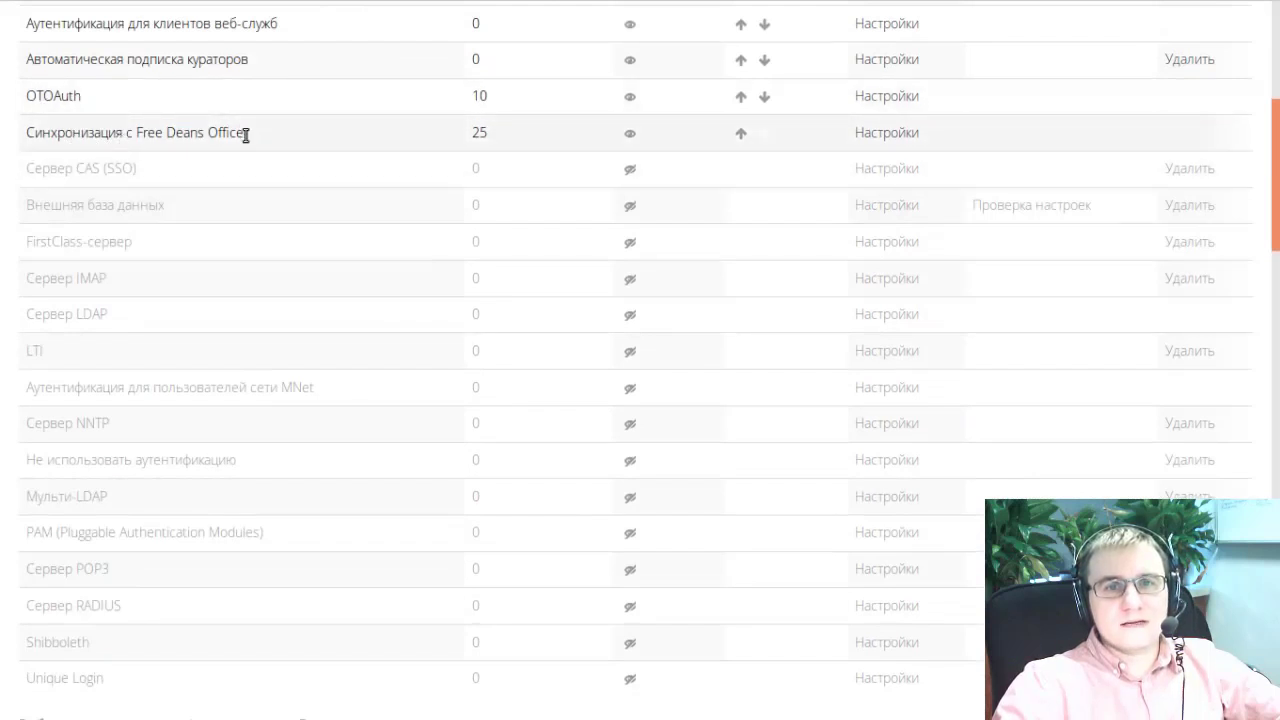
pyautogui.scroll(-1, 213, 176)
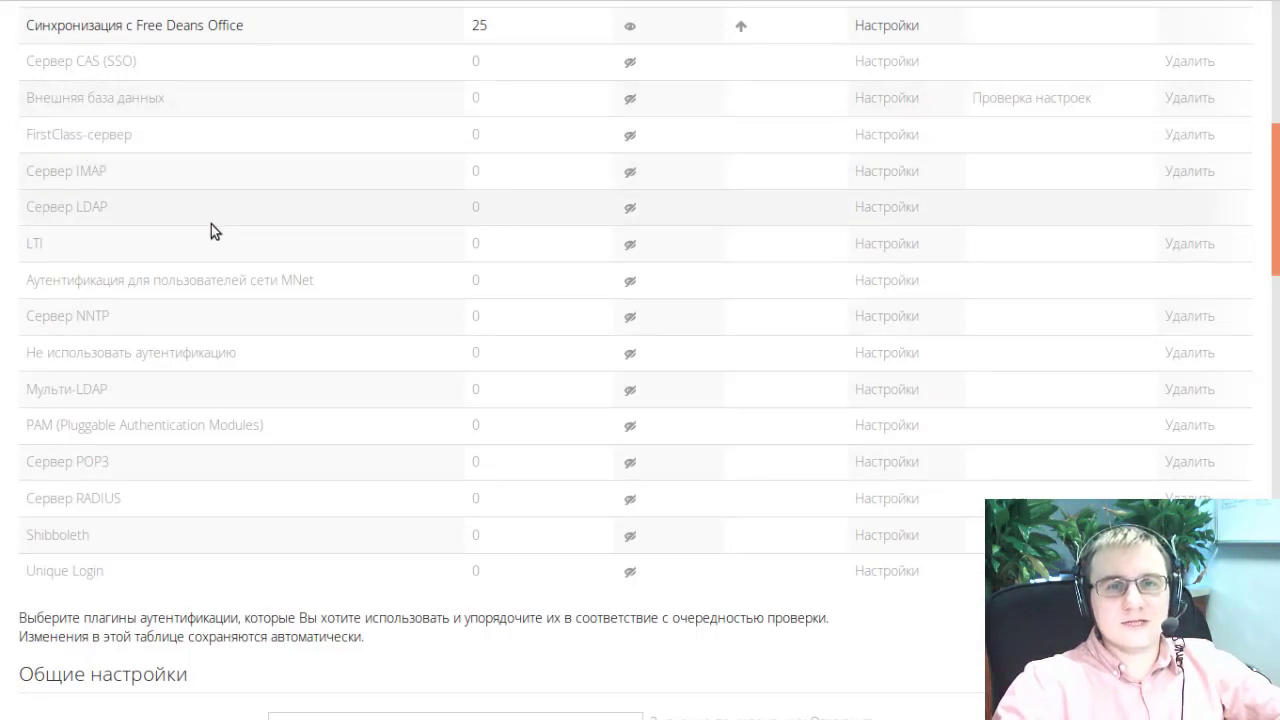
pyautogui.scroll(-1, 211, 224)
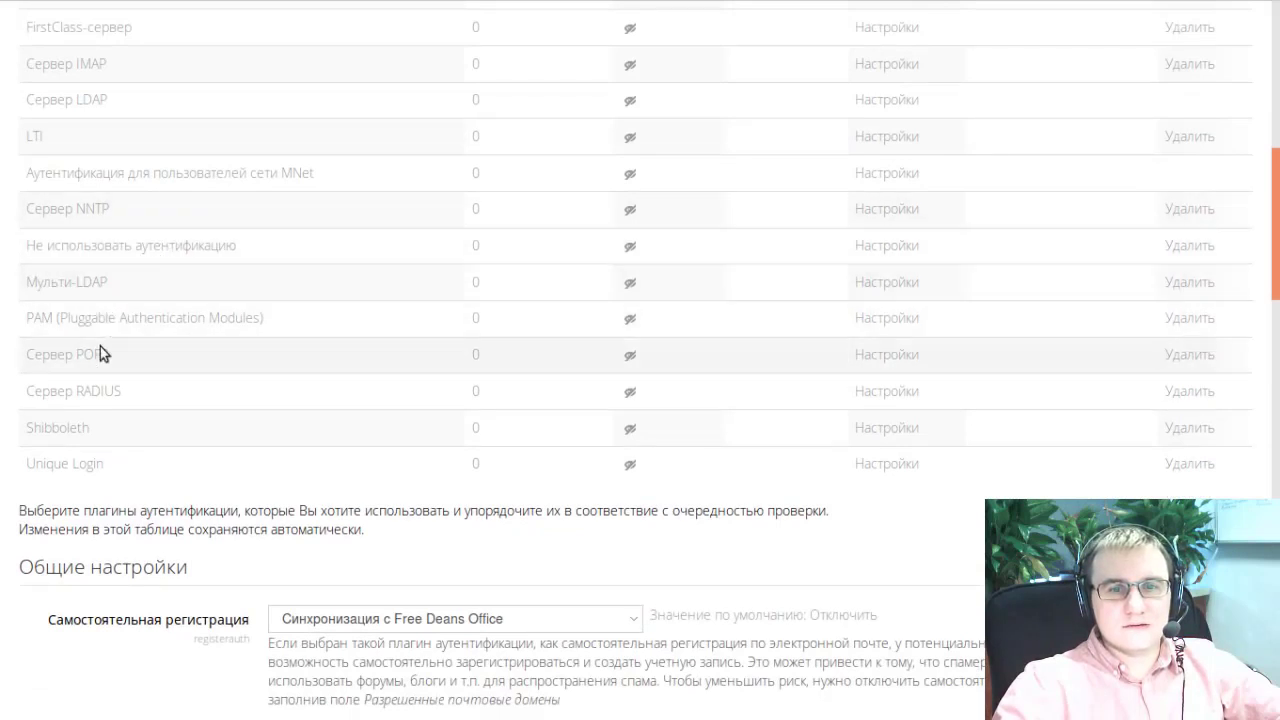
pyautogui.scroll(-2, 288, 248)
pyautogui.scroll(8, 288, 248)
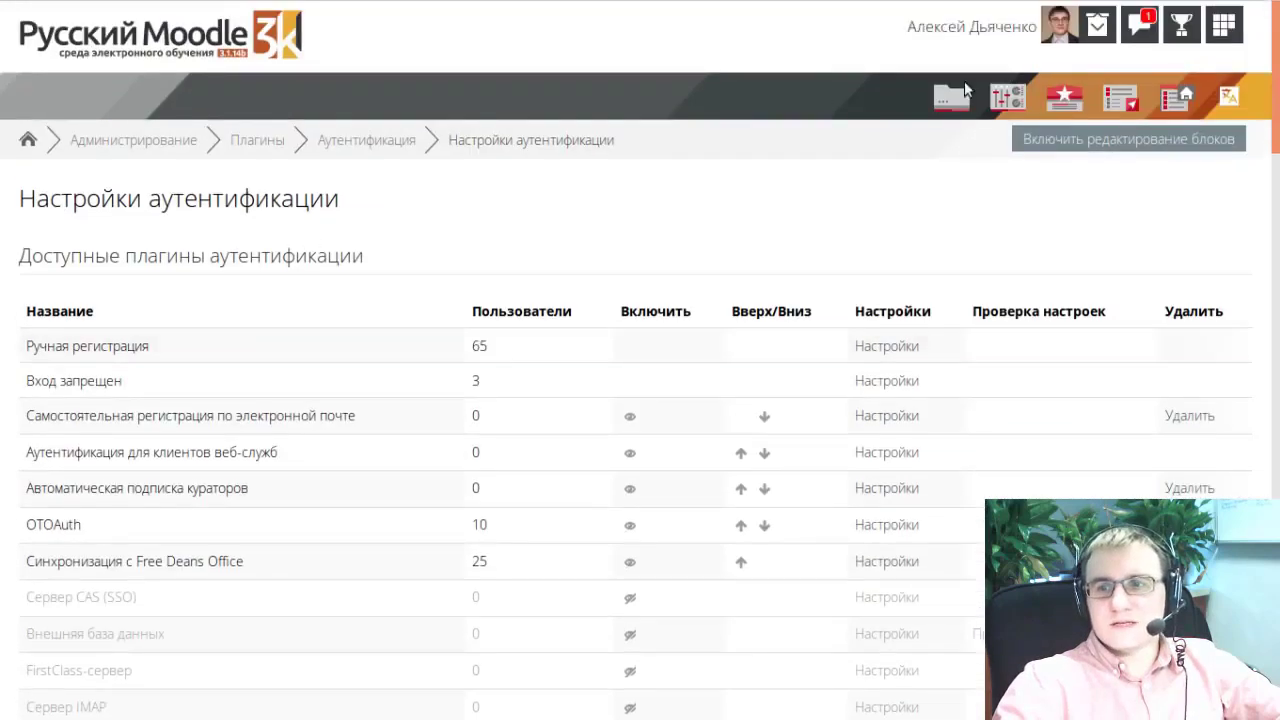
# Step: Expand the Безопасность section of the site administration tree and look over its security options
pyautogui.click(1007, 97)
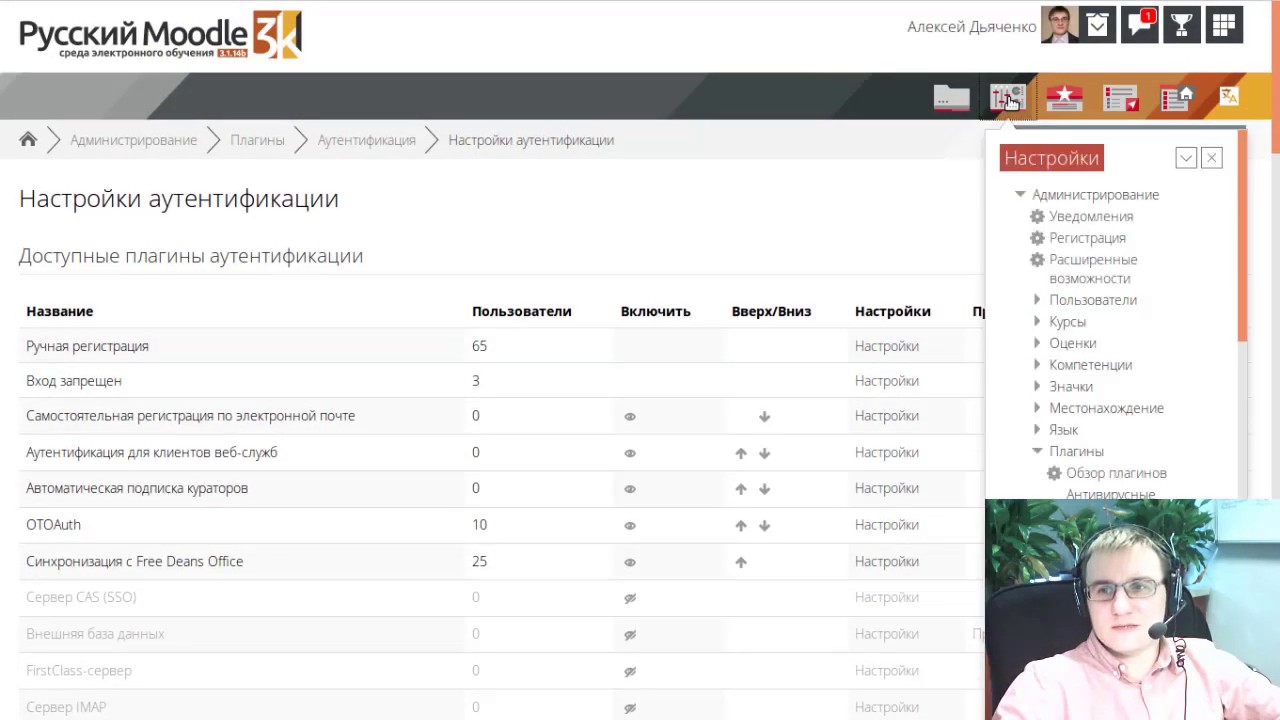
pyautogui.scroll(-6, 1113, 375)
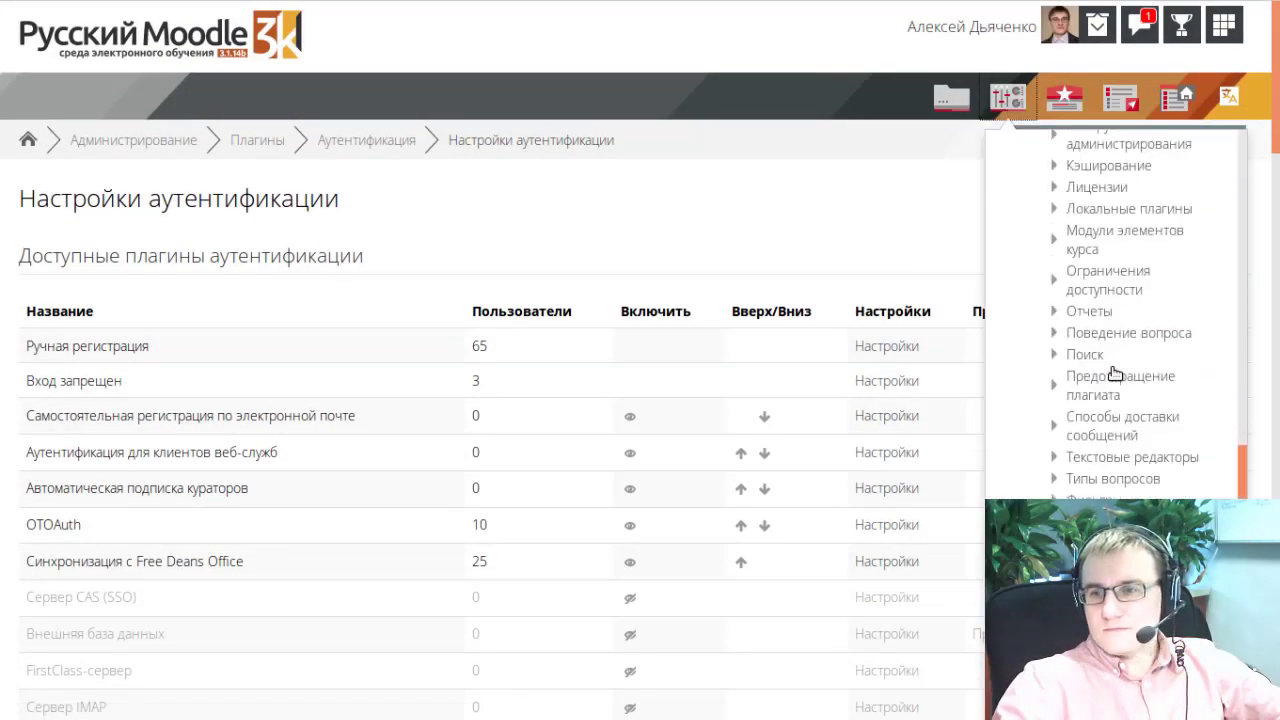
pyautogui.scroll(-3, 1113, 375)
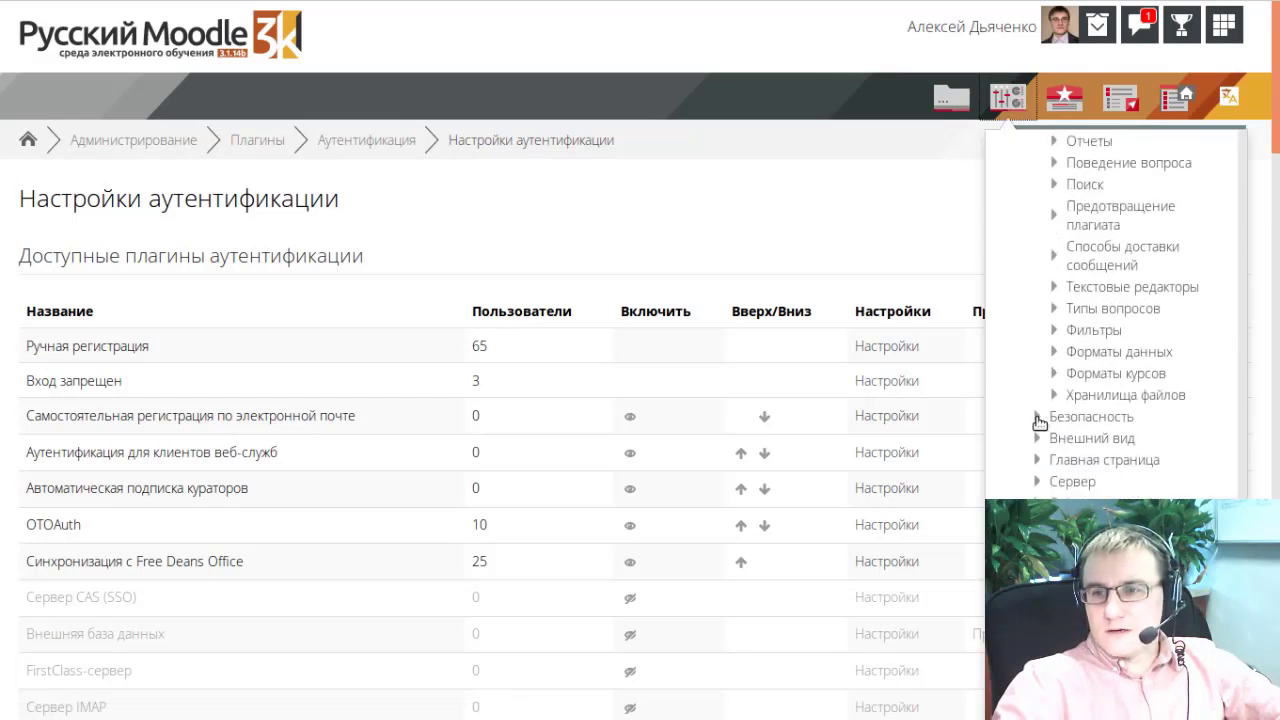
pyautogui.click(1038, 418)
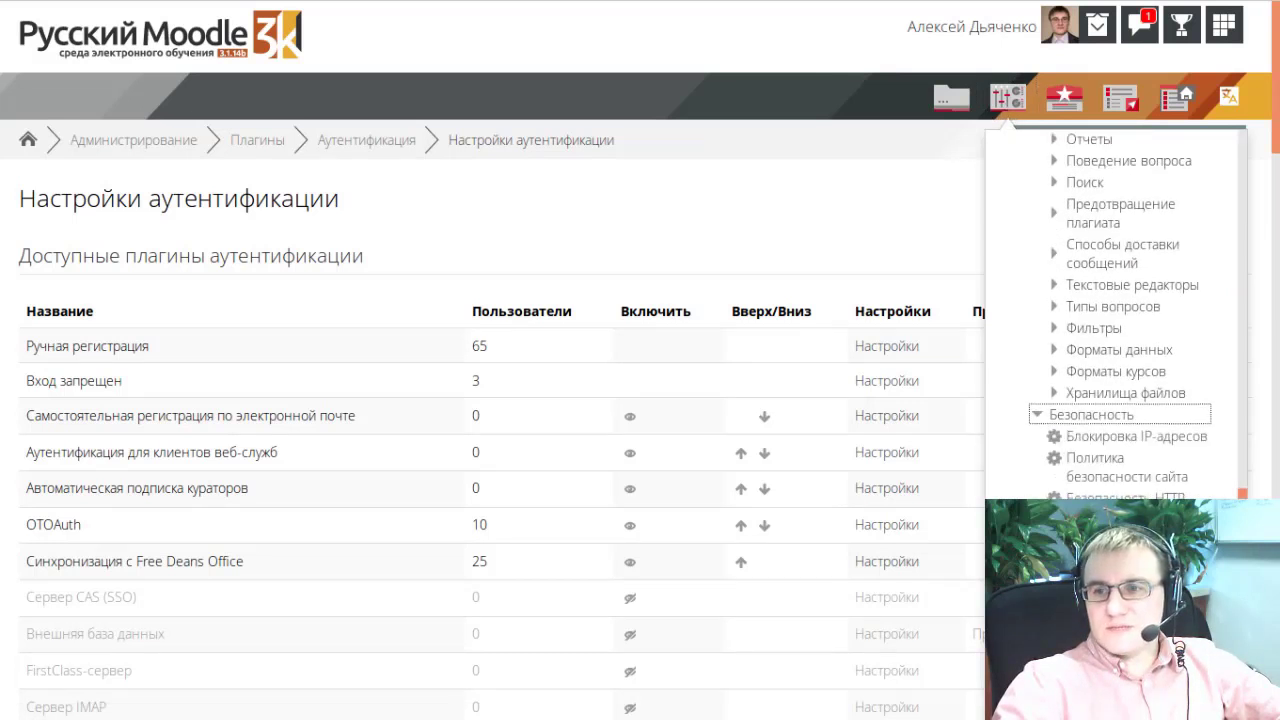
pyautogui.scroll(-2, 1115, 470)
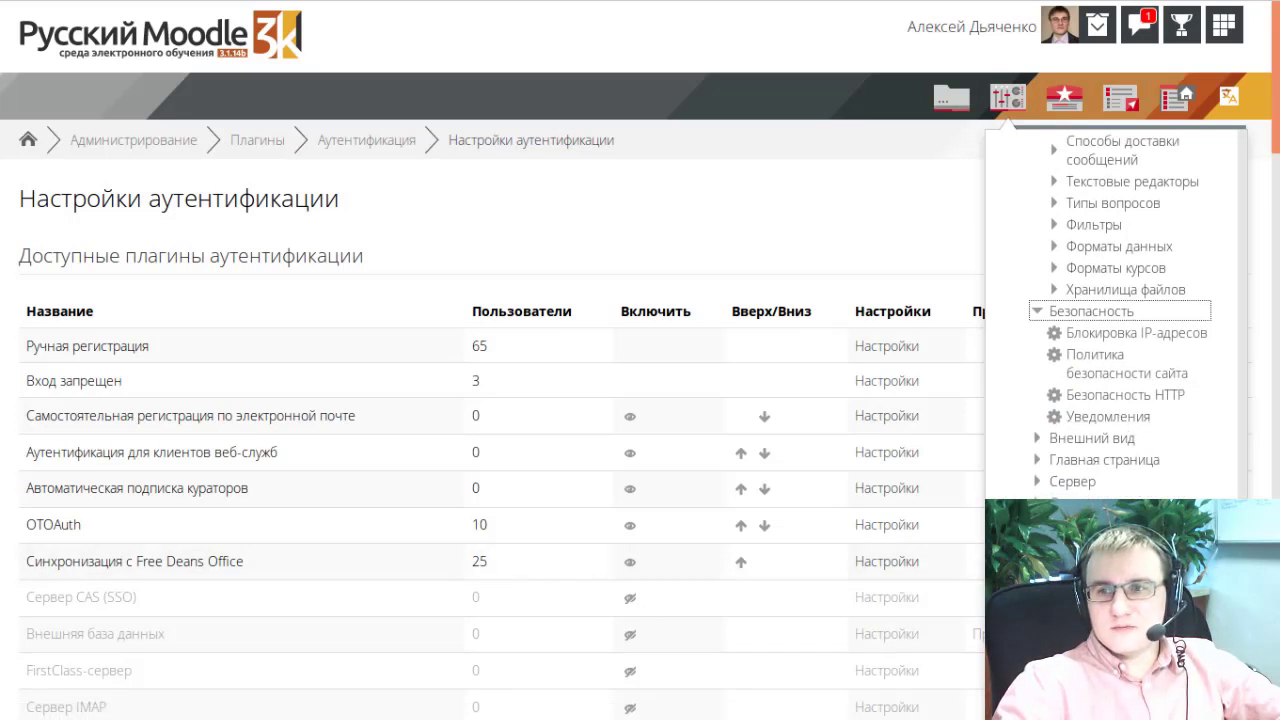
# Step: Expand the Внешний вид section of the administration tree and look through its options from Темы to Дополнительный HTML
pyautogui.click(1040, 440)
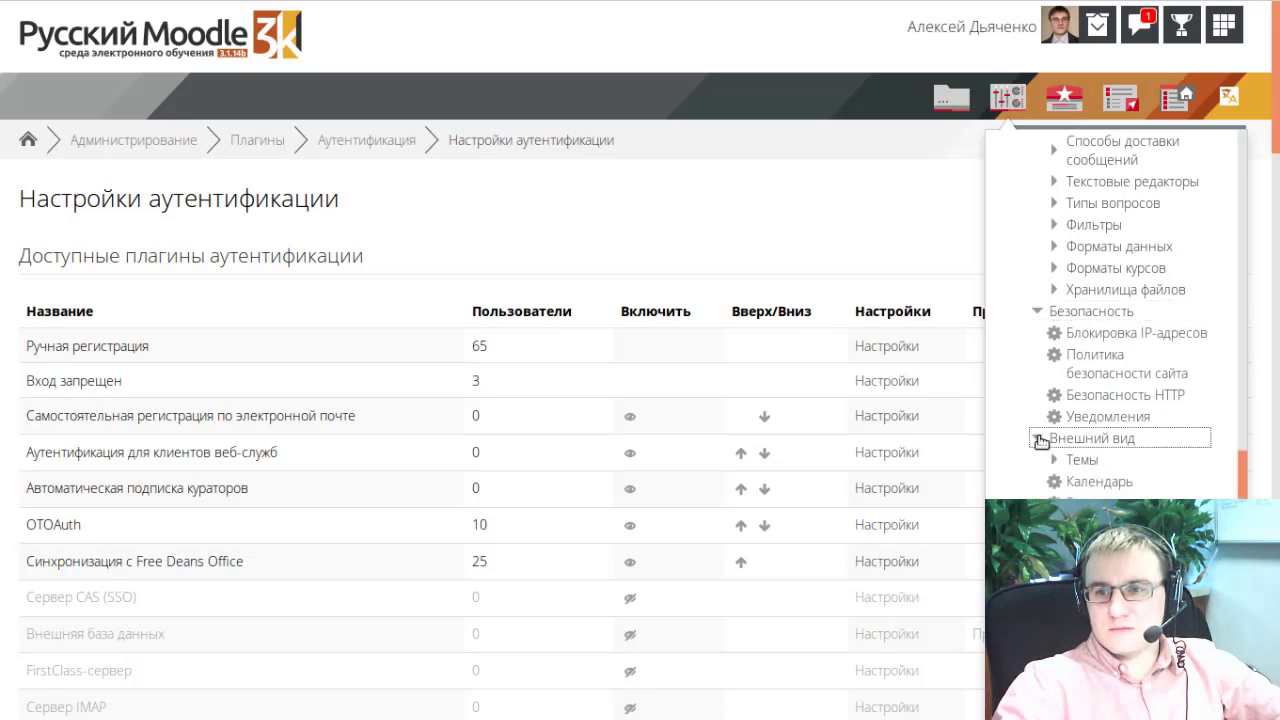
pyautogui.scroll(-2, 1120, 460)
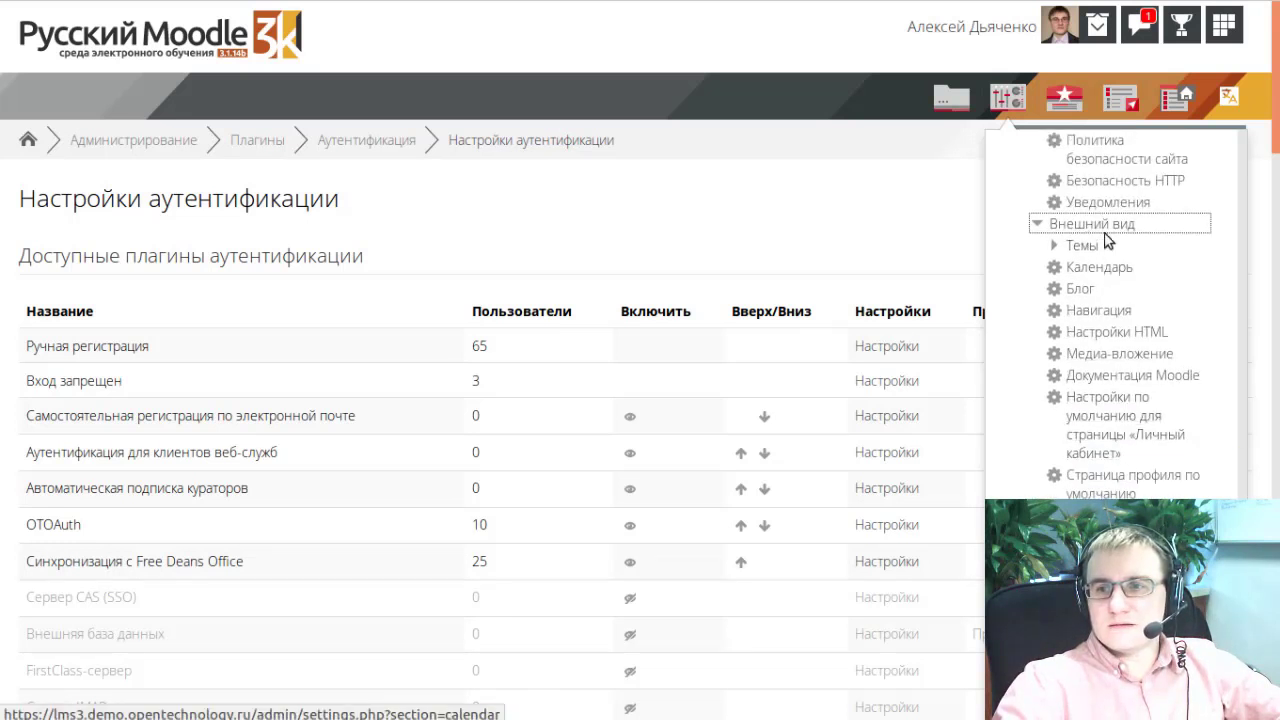
pyautogui.scroll(-2, 1050, 440)
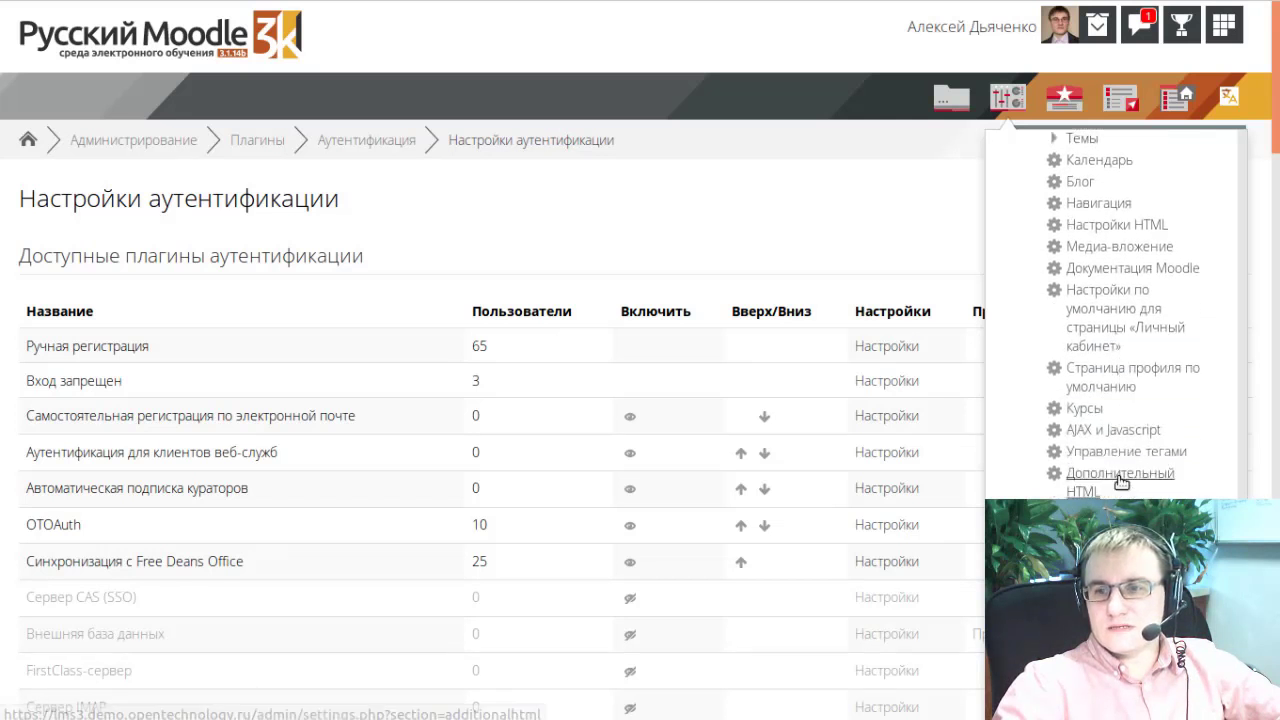
pyautogui.scroll(2, 1120, 485)
pyautogui.scroll(-1, 1128, 410)
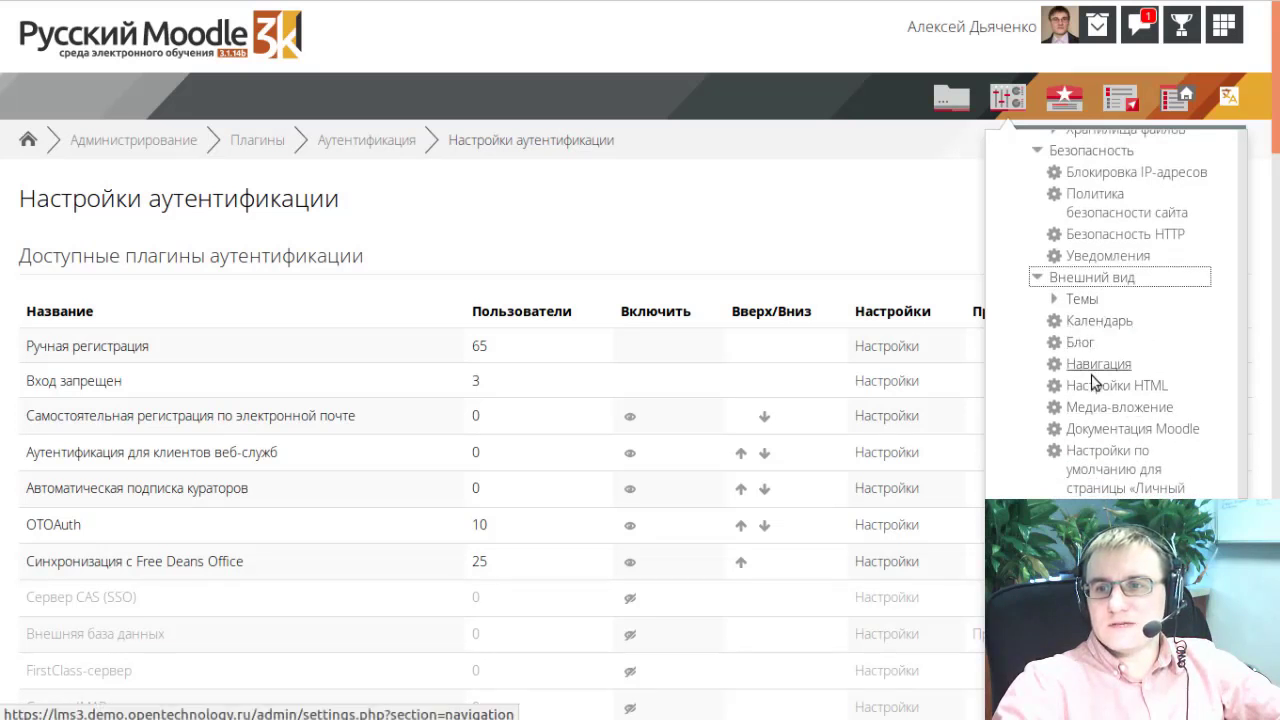
# Step: Open the Общие настройки page of the Открытые технологии theme's Стандартный профиль, under Темы in the Внешний вид section
pyautogui.click(1053, 300)
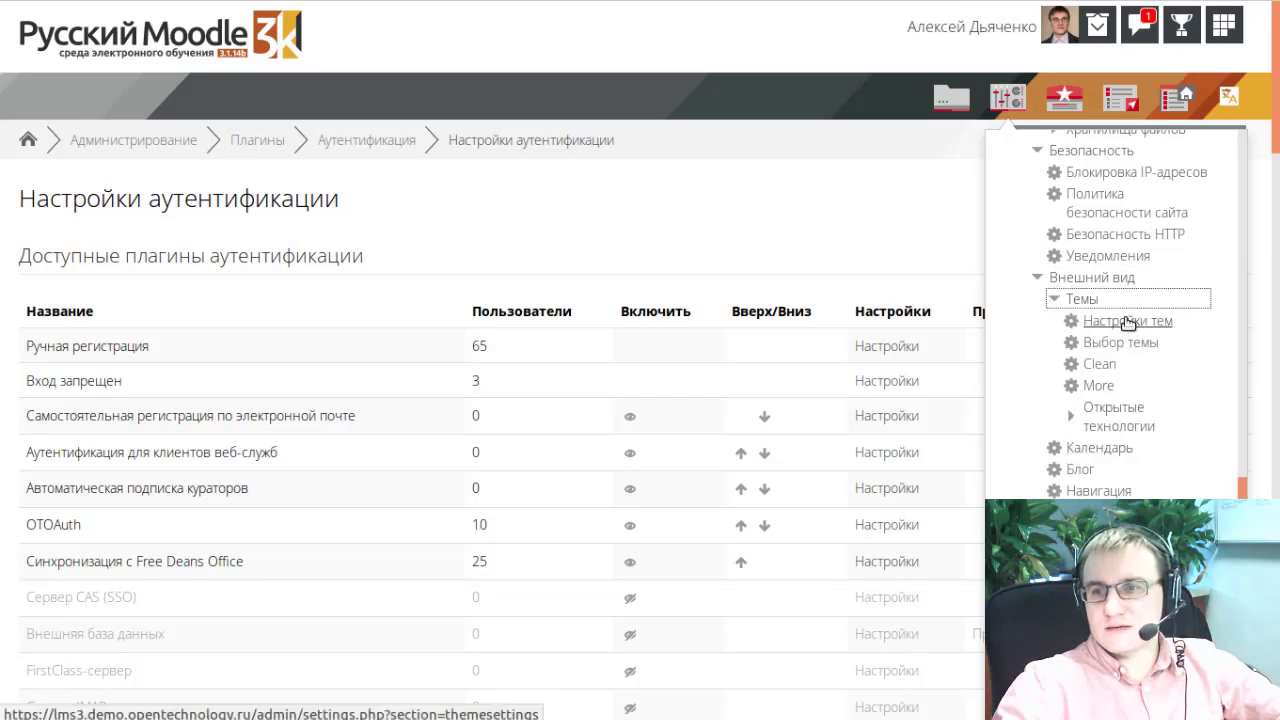
pyautogui.click(1071, 415)
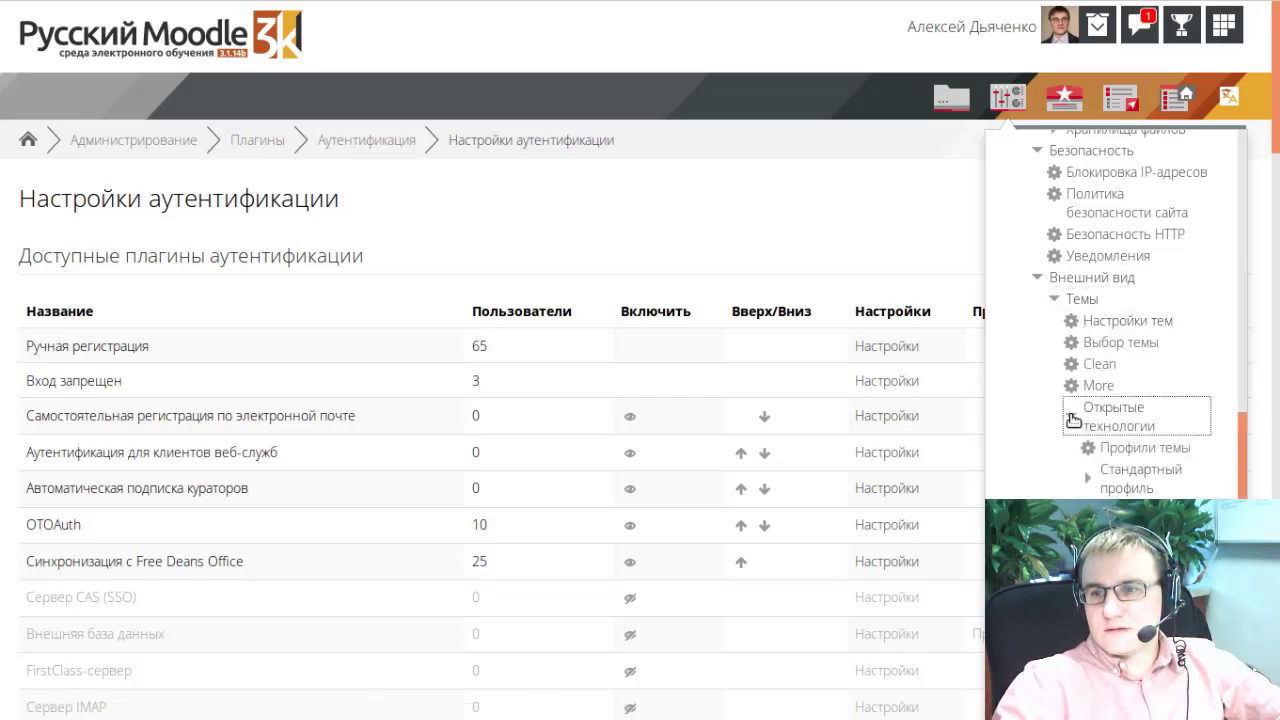
pyautogui.scroll(-2, 1168, 420)
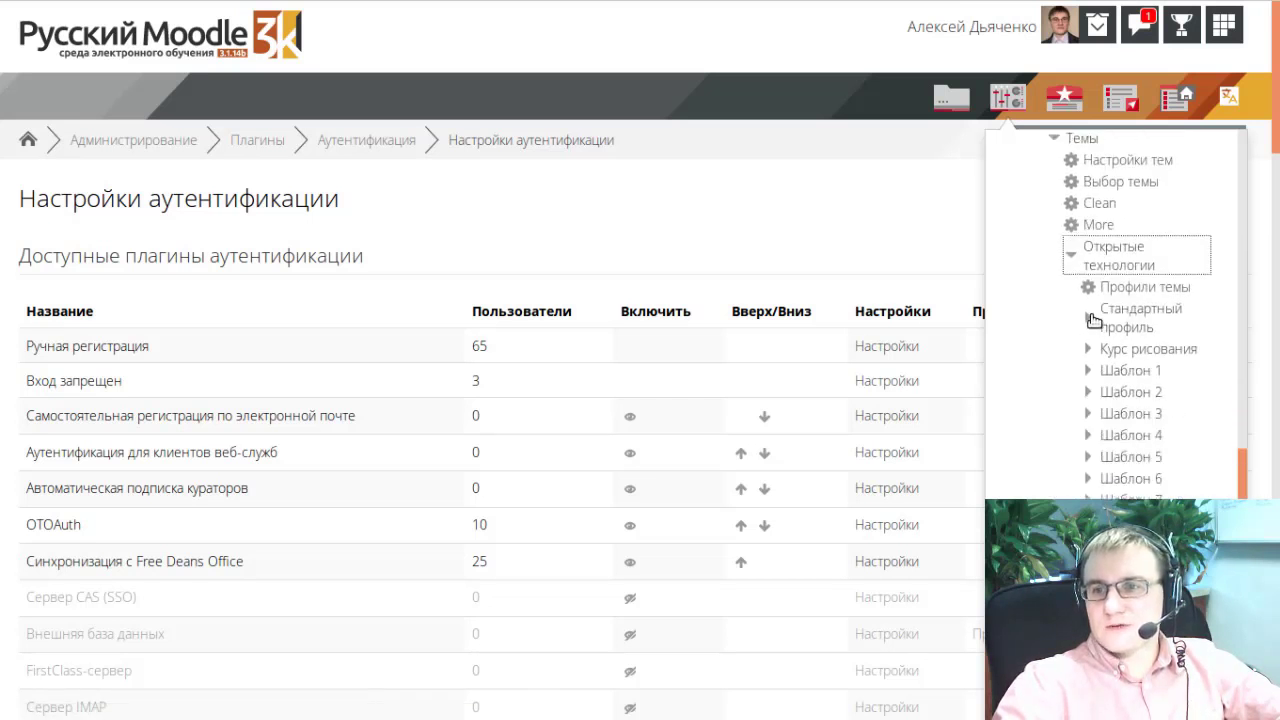
pyautogui.click(1090, 320)
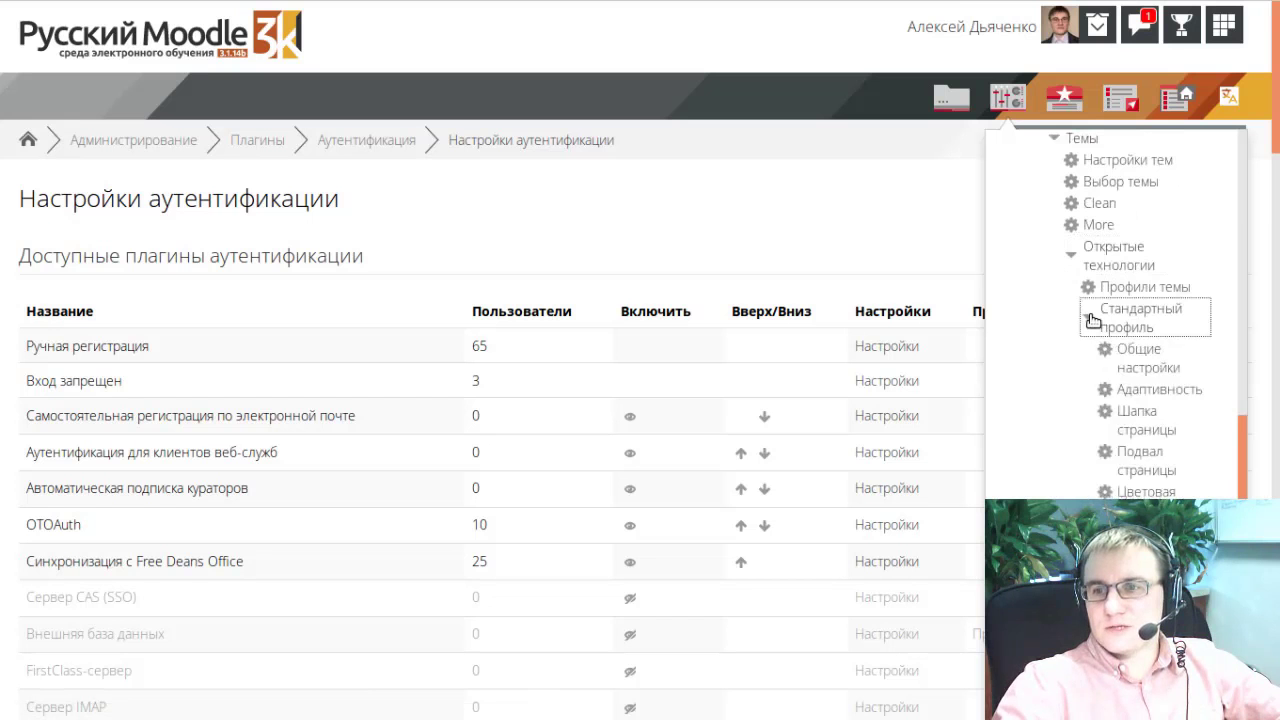
pyautogui.click(1160, 372)
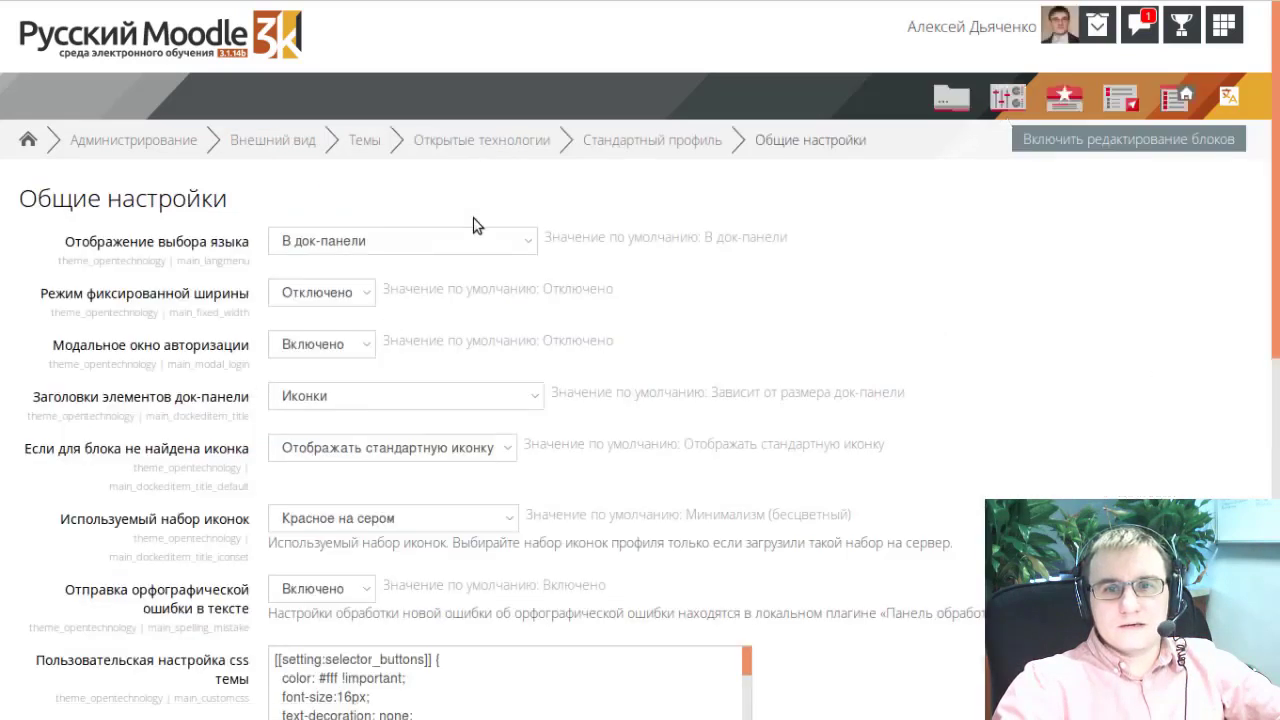
# Step: Examine the standard profile's general settings, from the language selector display to the custom CSS and additional body classes
pyautogui.scroll(-3, 529, 304)
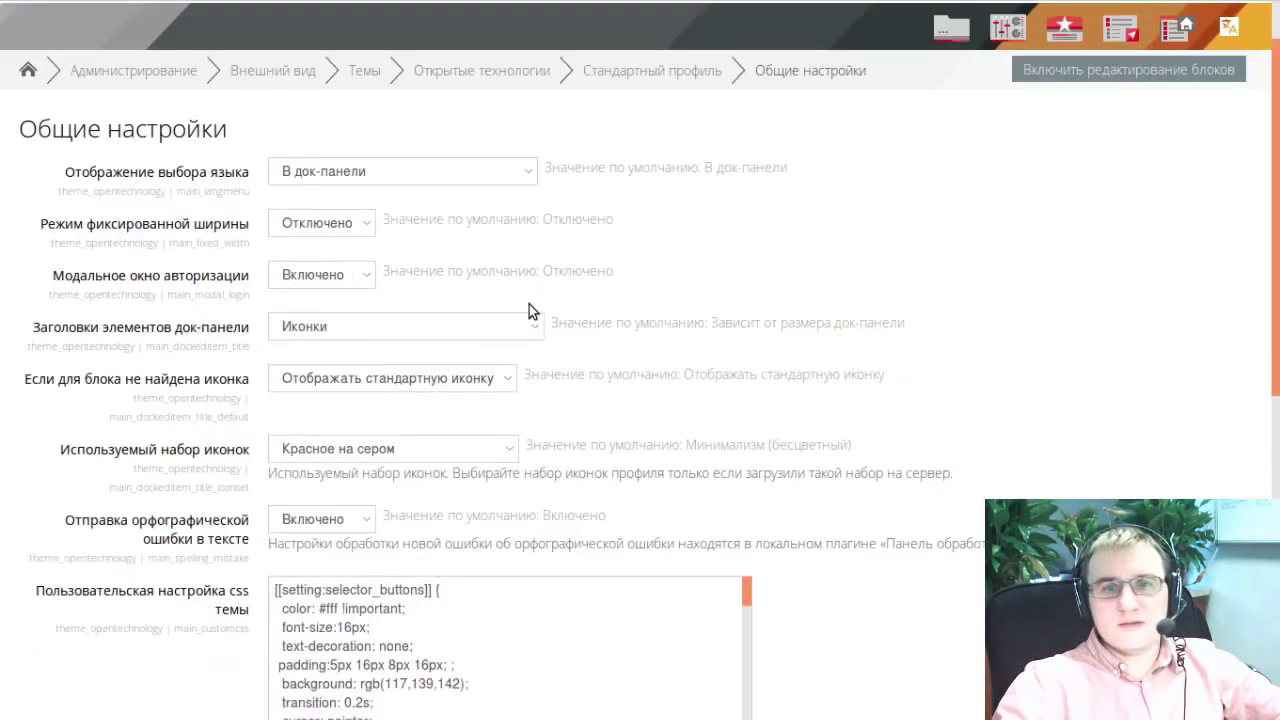
pyautogui.scroll(3, 1003, 158)
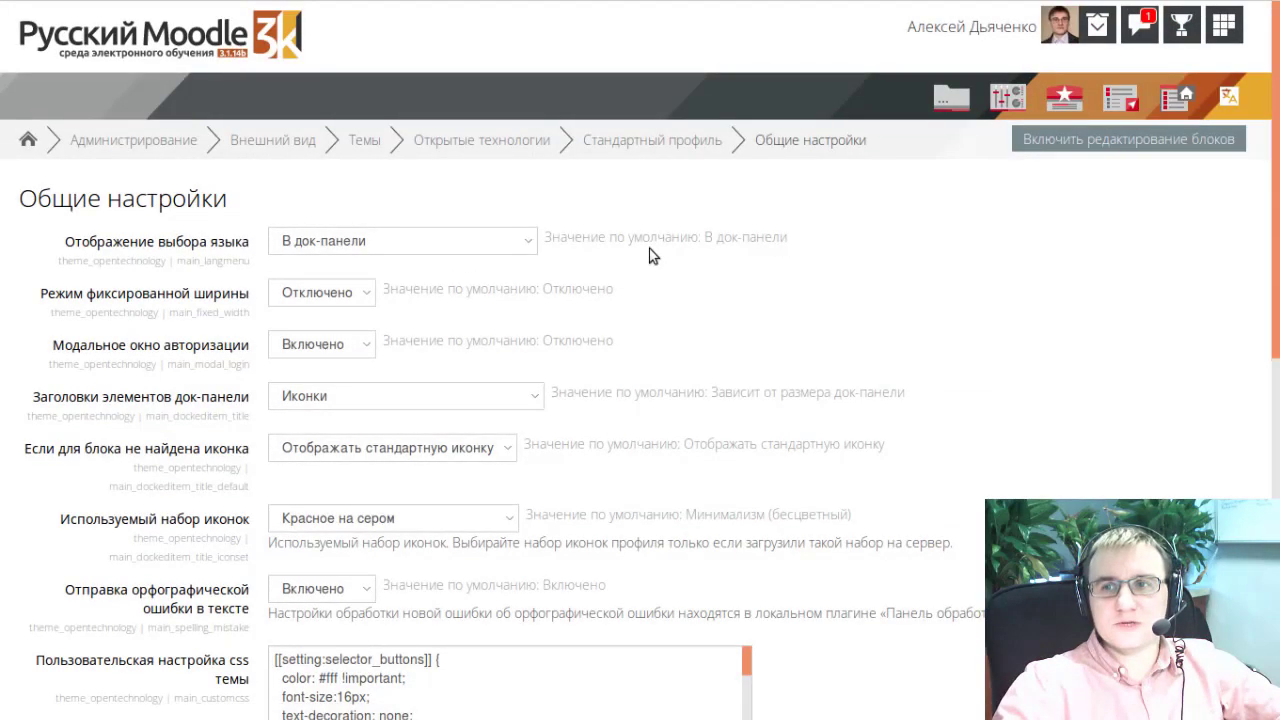
pyautogui.scroll(-6, 651, 248)
pyautogui.scroll(-2, 651, 244)
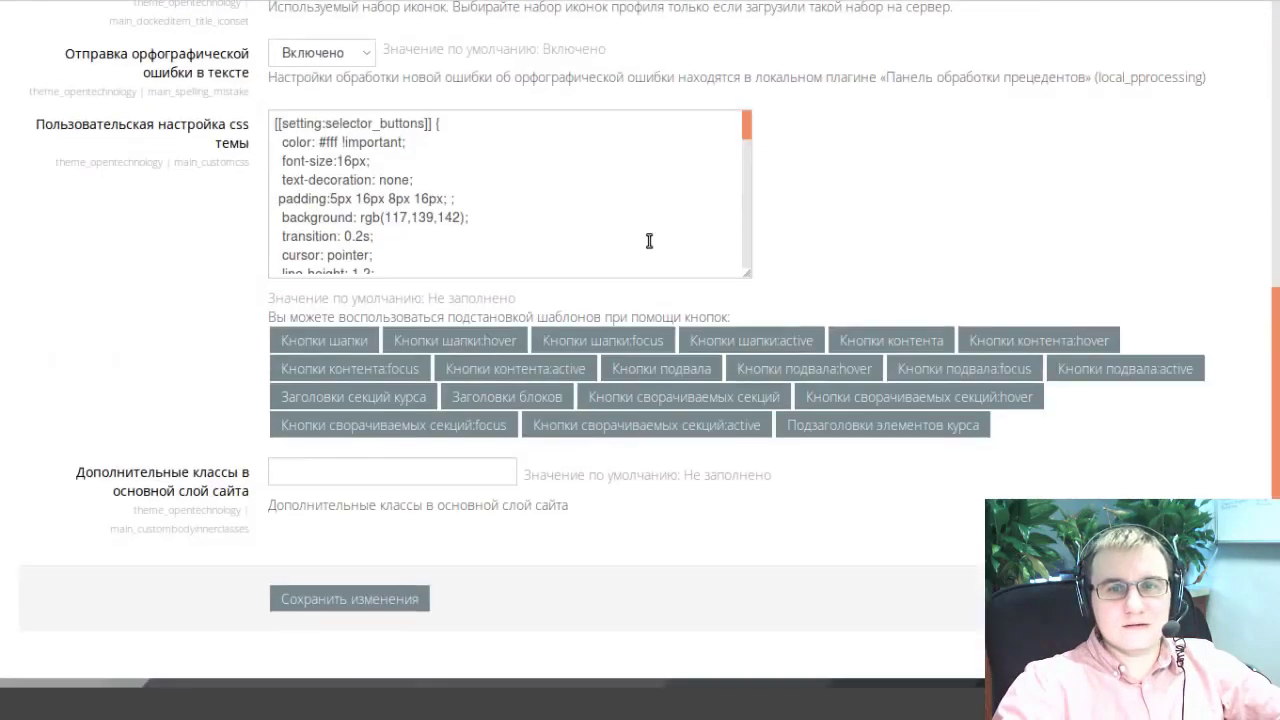
pyautogui.scroll(4, 651, 244)
pyautogui.scroll(-3, 271, 255)
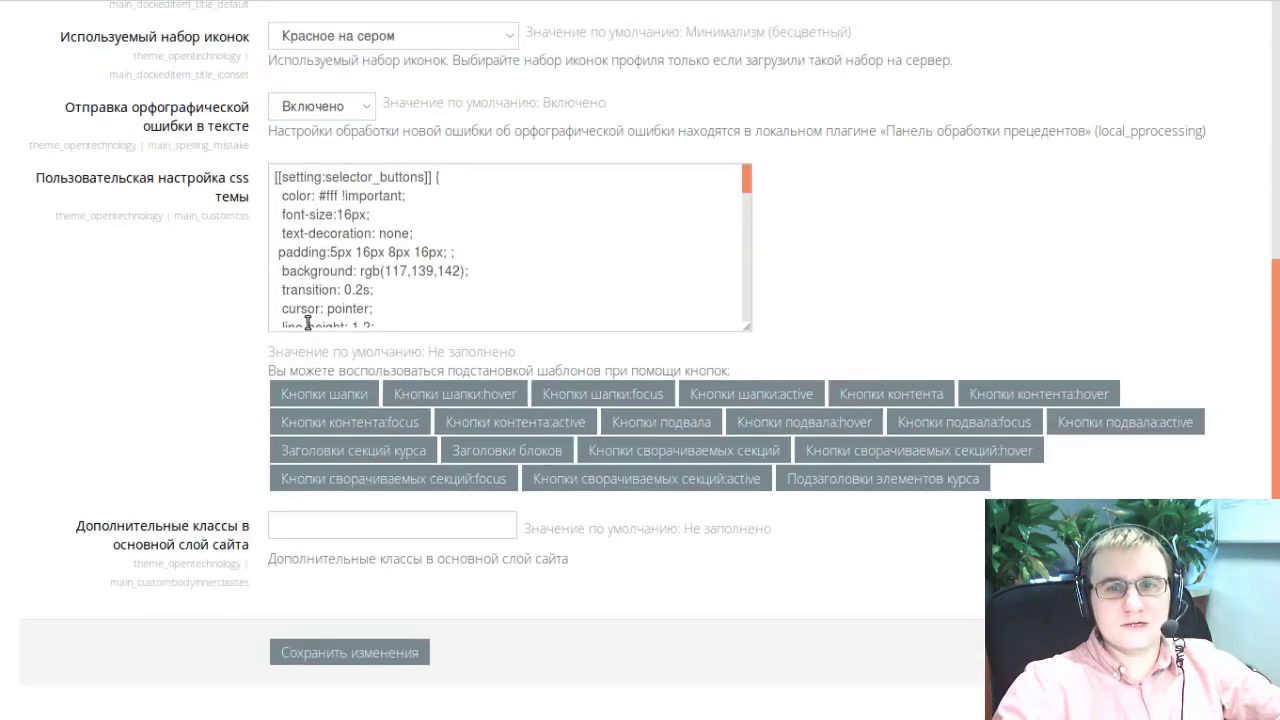
pyautogui.scroll(-3, 308, 322)
pyautogui.scroll(10, 629, 449)
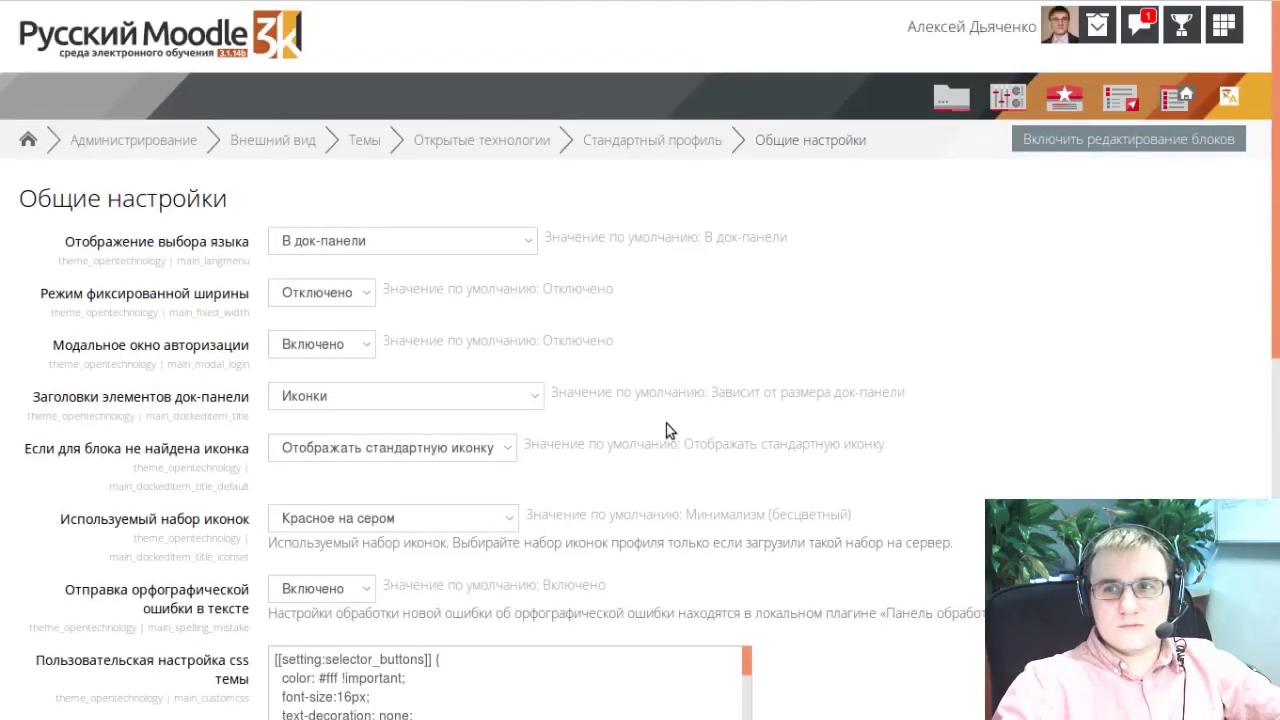
# Step: Look through the remaining theme profiles and appearance options in the site administration tree and expand the Главная страница section
pyautogui.click(951, 97)
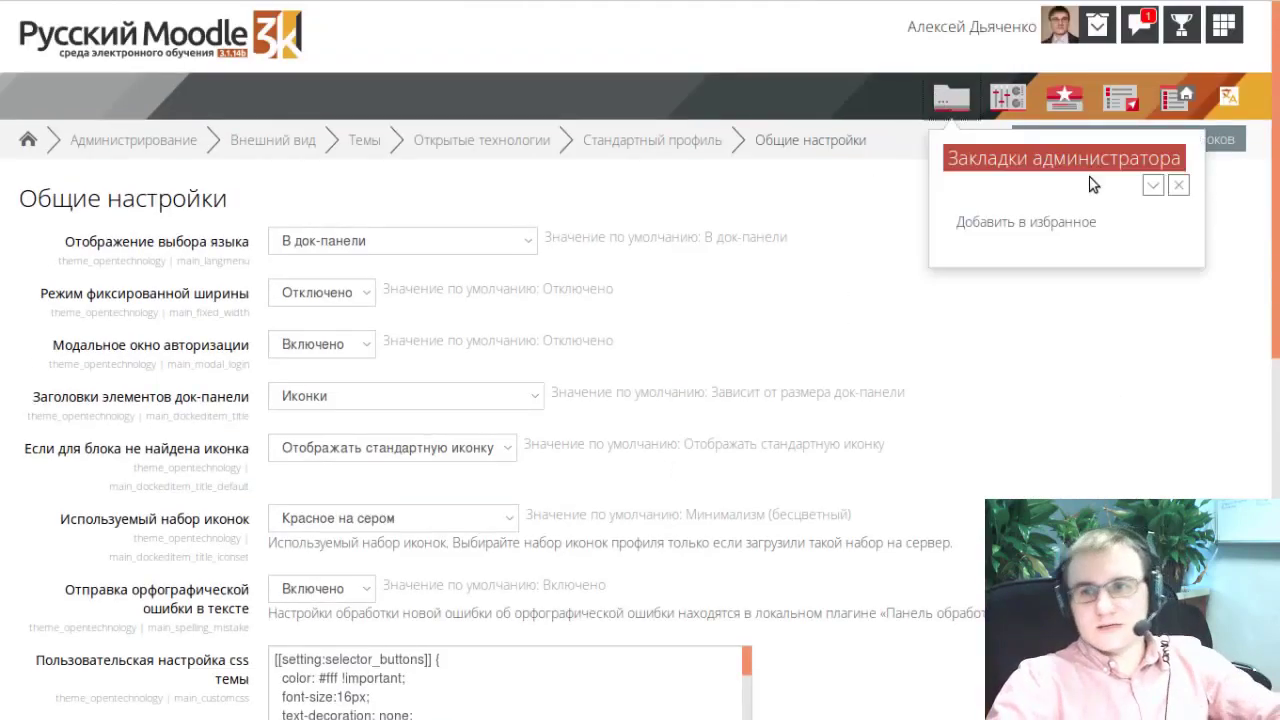
pyautogui.click(1007, 97)
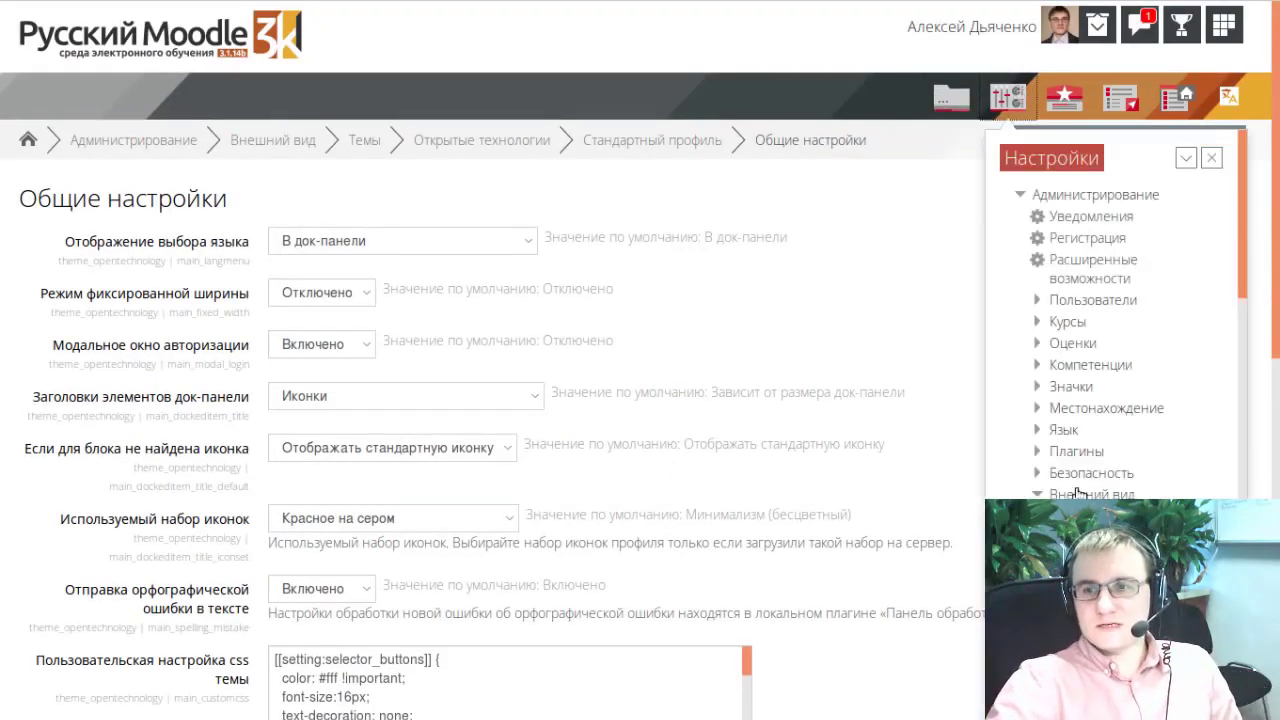
pyautogui.scroll(-8, 1136, 455)
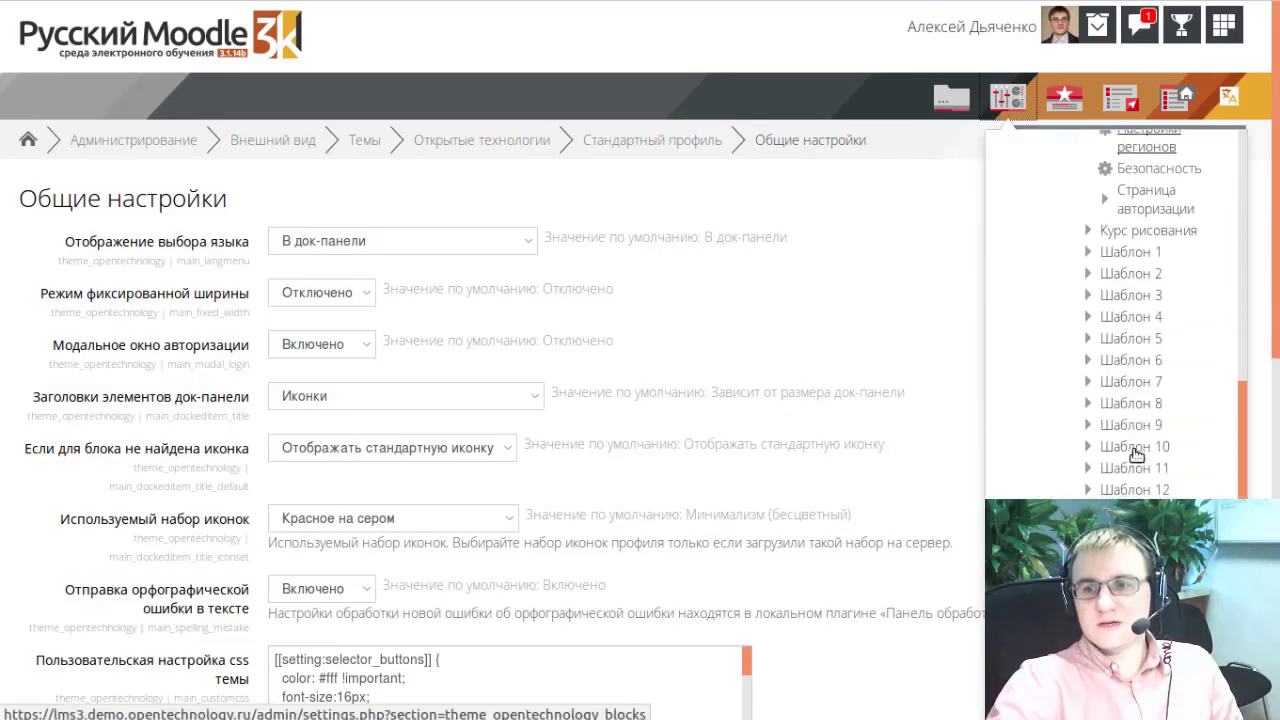
pyautogui.scroll(-10, 1136, 455)
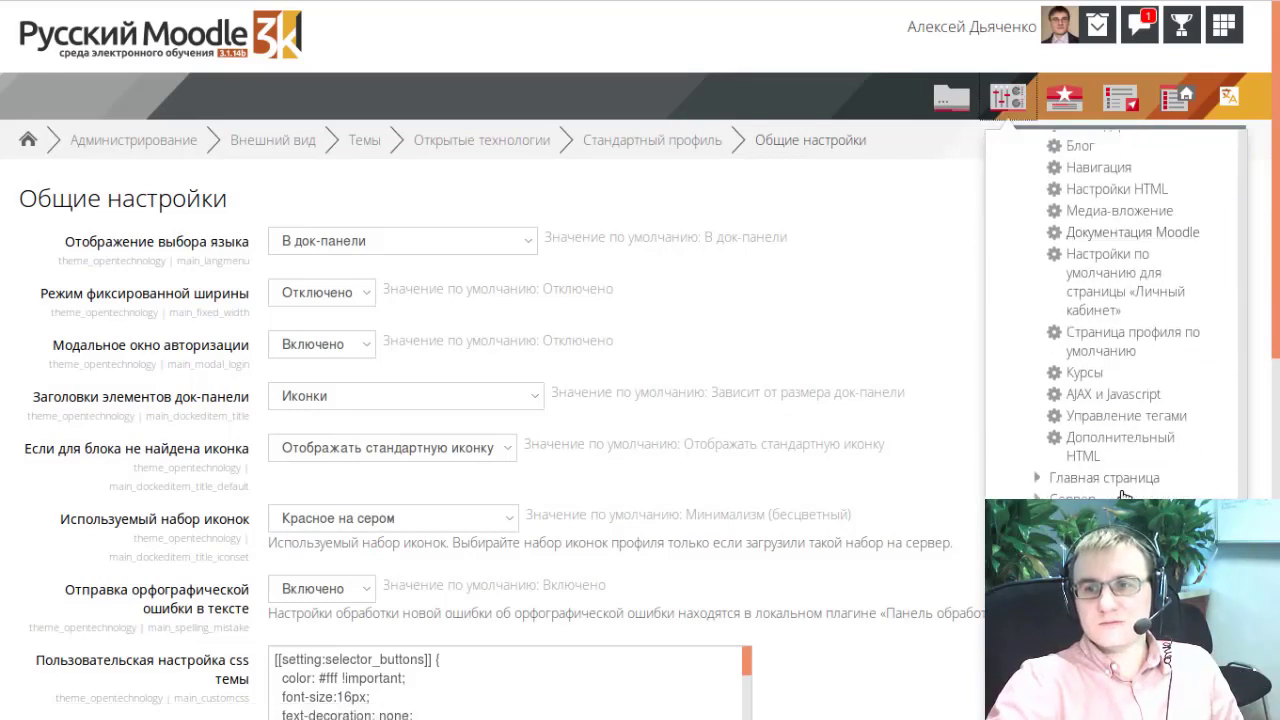
pyautogui.click(1040, 480)
pyautogui.scroll(-1, 1120, 304)
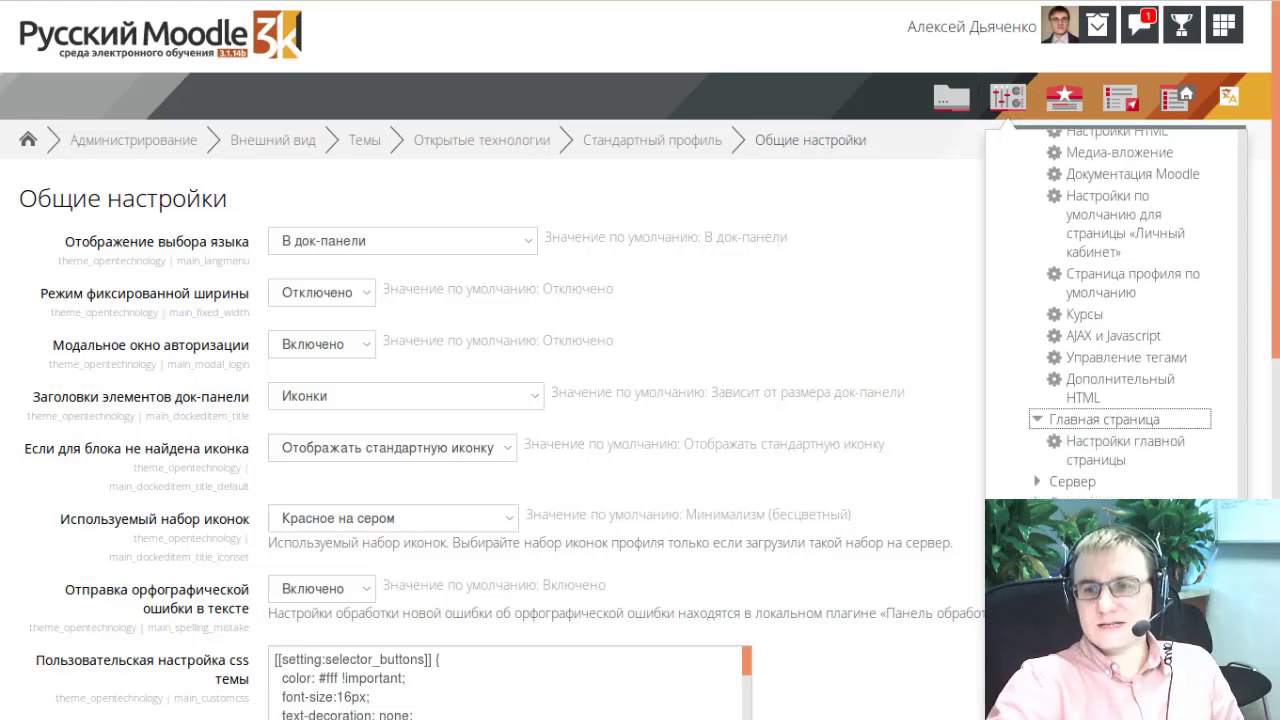
# Step: Expand the reports section of the administration tree and look through reports such as Журнал событий, Сводка по обучению and Общая статистика
pyautogui.click(1040, 484)
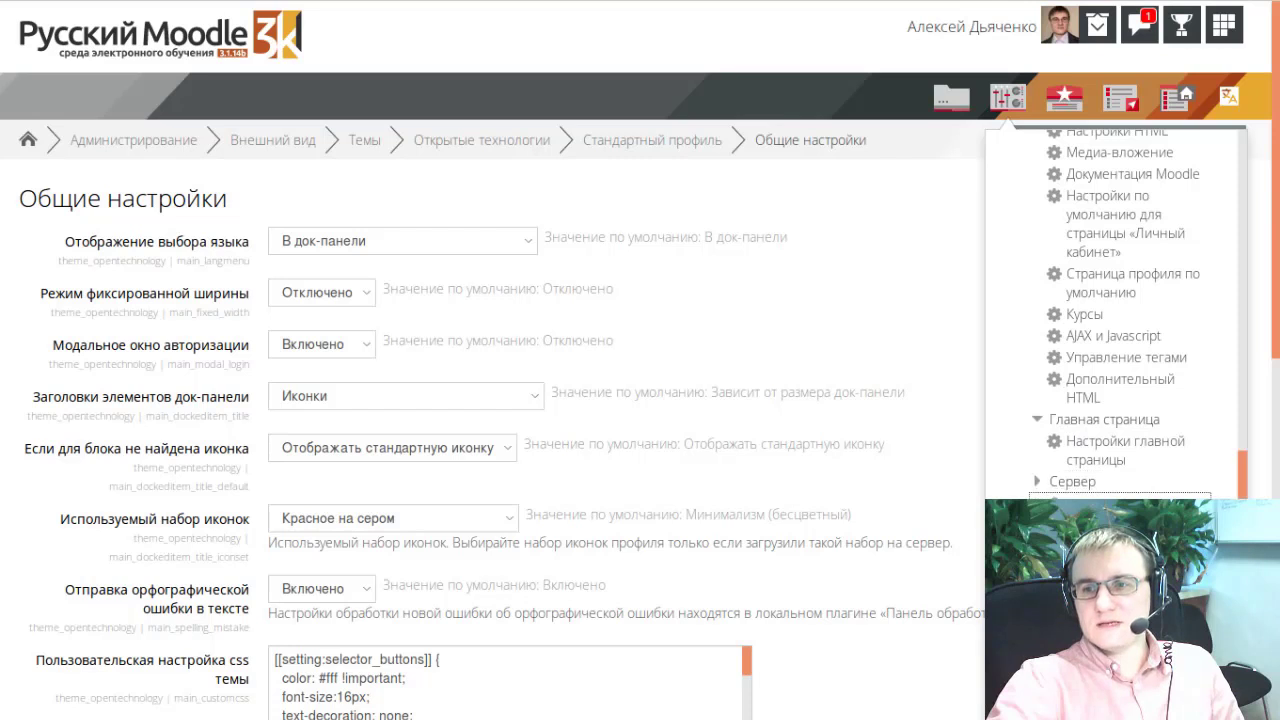
pyautogui.click(1072, 503)
pyautogui.scroll(-5, 1072, 503)
pyautogui.scroll(-3, 1135, 493)
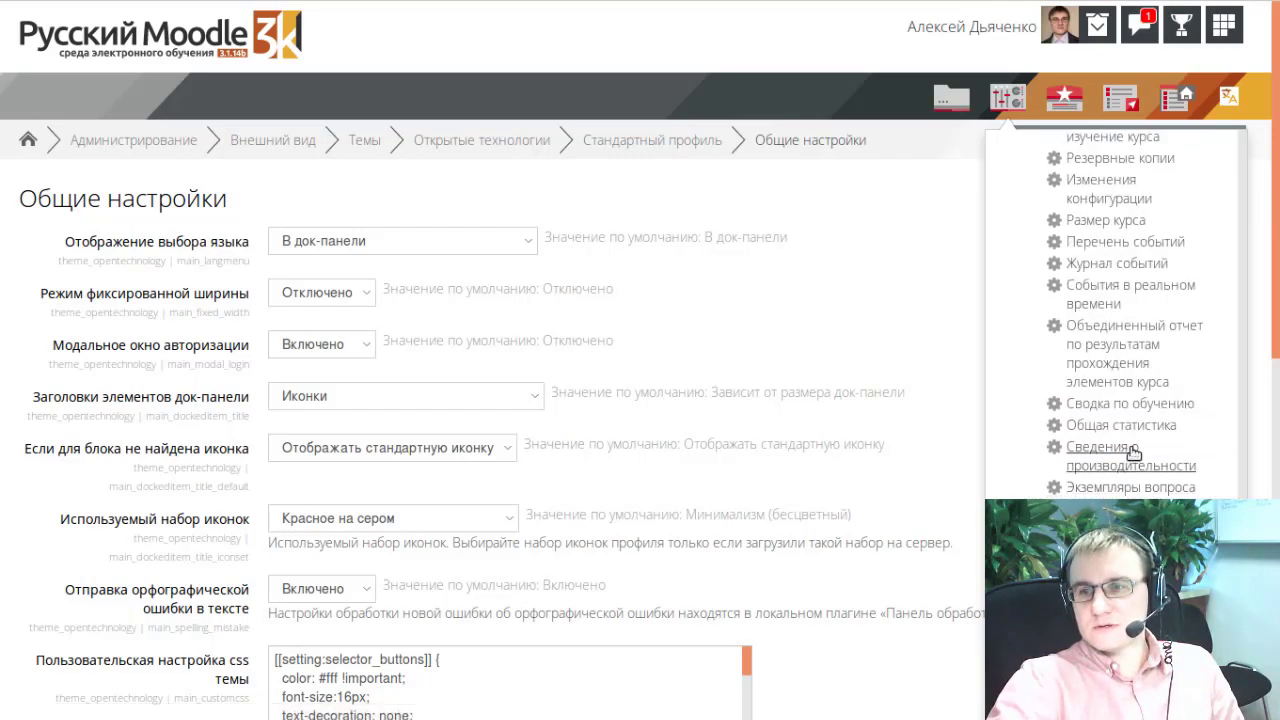
pyautogui.click(1140, 404)
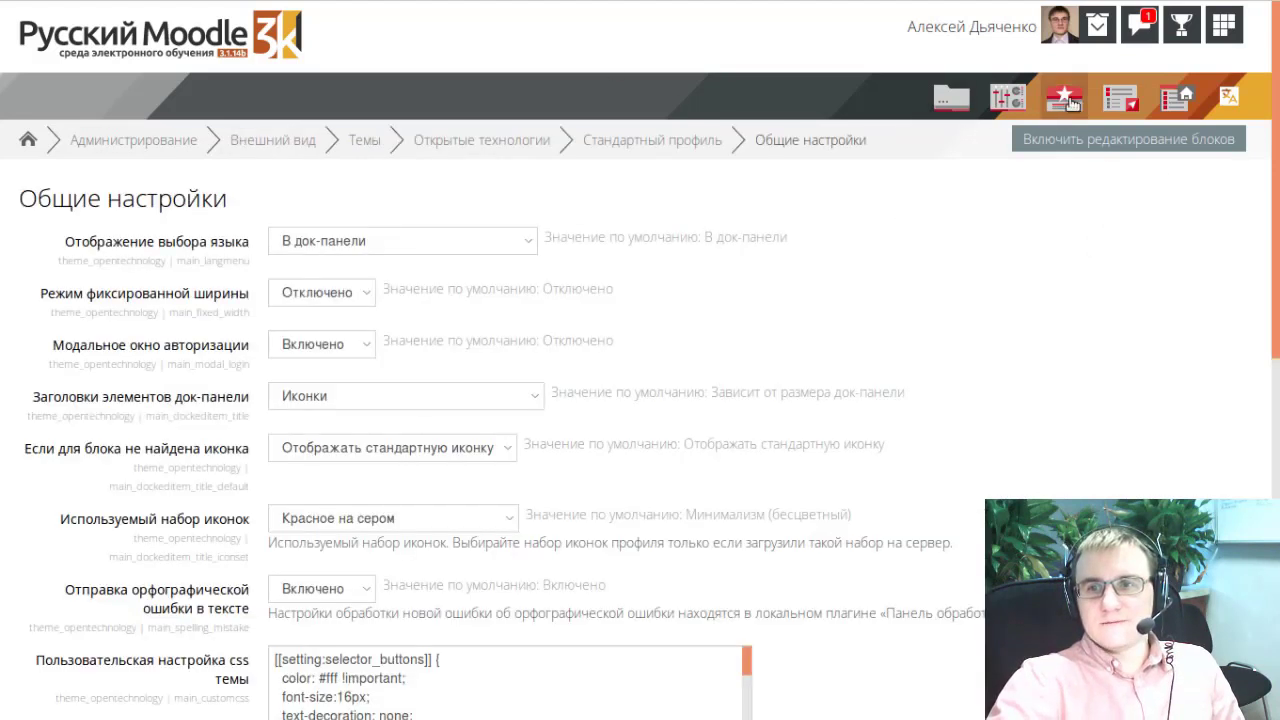
# Step: Collapse the Внешний вид section of the site administration tree and expand the Плагины section
pyautogui.click(950, 100)
pyautogui.click(1008, 97)
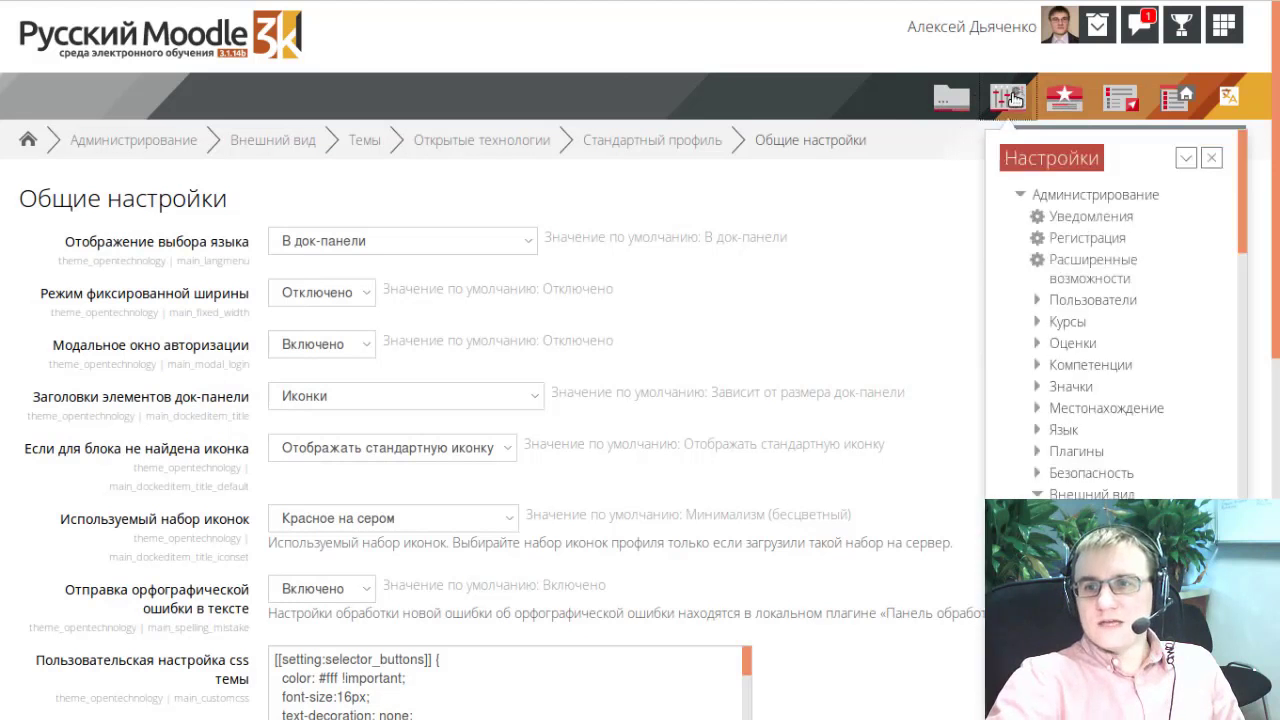
pyautogui.scroll(-5, 1115, 418)
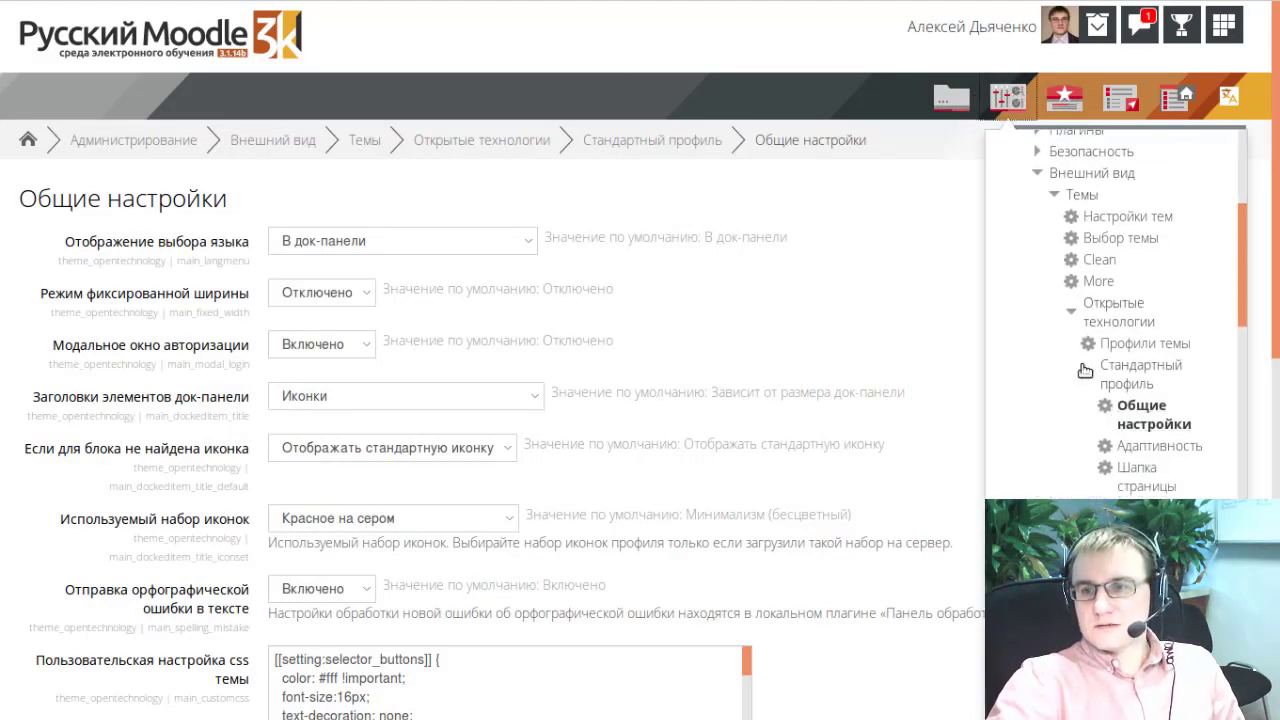
pyautogui.click(1085, 371)
pyautogui.scroll(3, 1050, 390)
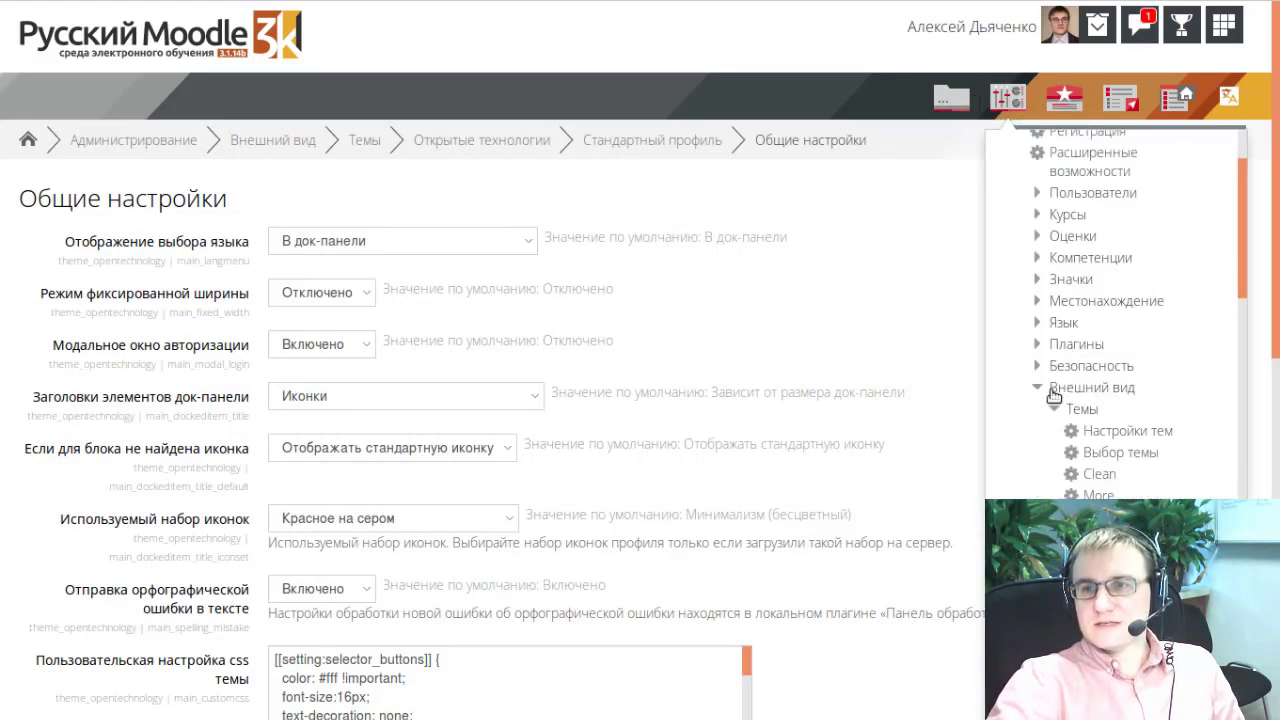
pyautogui.click(1040, 389)
pyautogui.click(1040, 344)
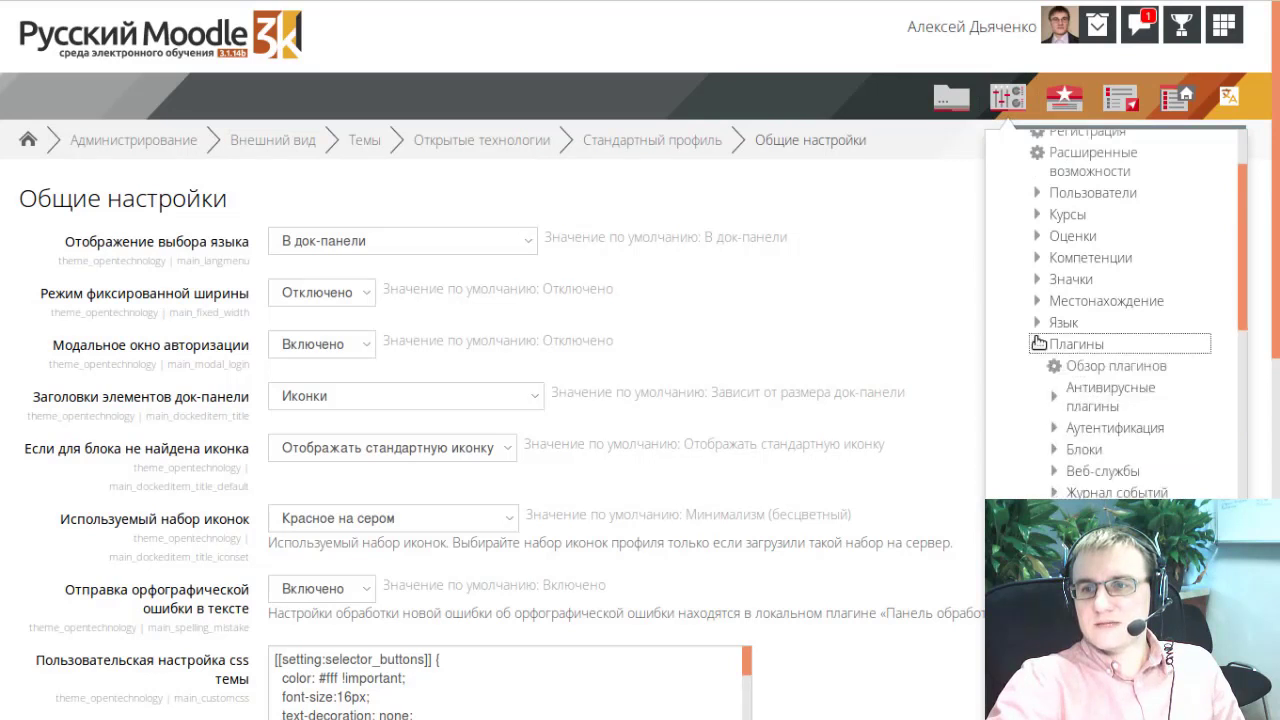
# Step: Expand Локальные плагины and open the Панель обработки прецедентов settings page
pyautogui.scroll(-3, 1048, 380)
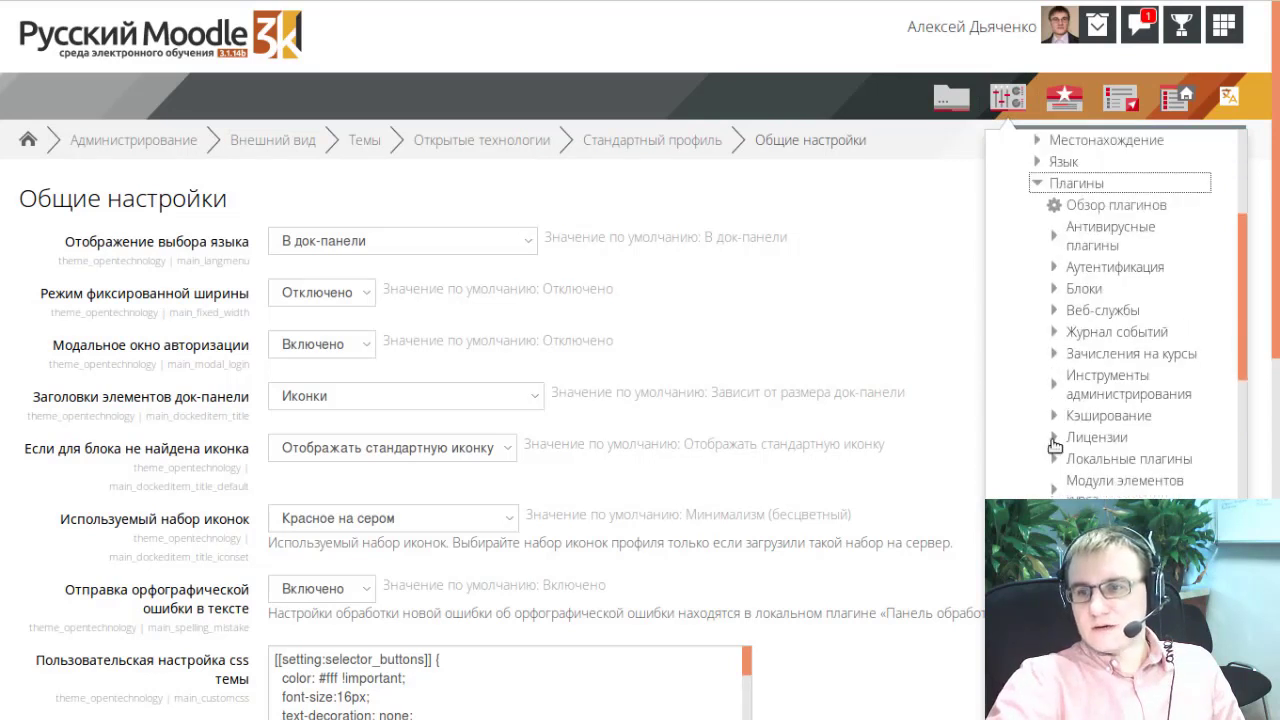
pyautogui.click(1055, 459)
pyautogui.scroll(-3, 1060, 465)
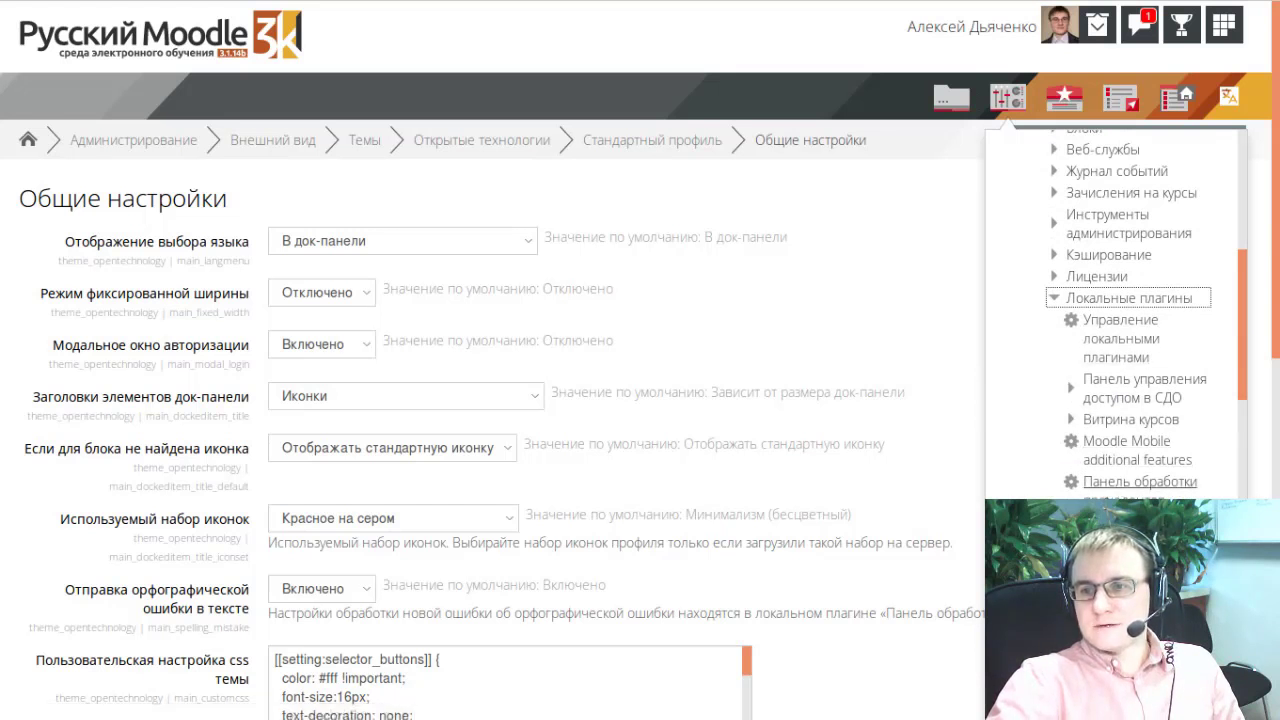
pyautogui.click(1140, 481)
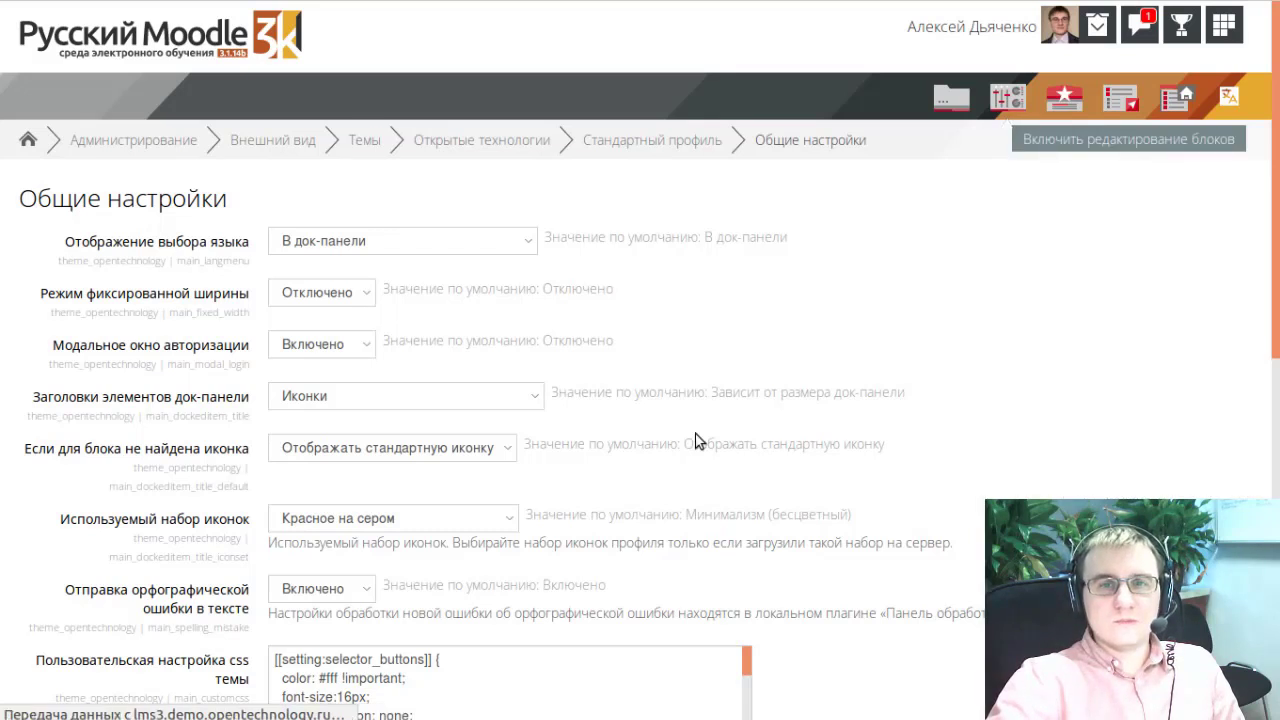
# Step: Examine the spelling mistake notification settings, including the recipients with their explanation, the subject, and the full and short message texts
pyautogui.scroll(-3, 697, 442)
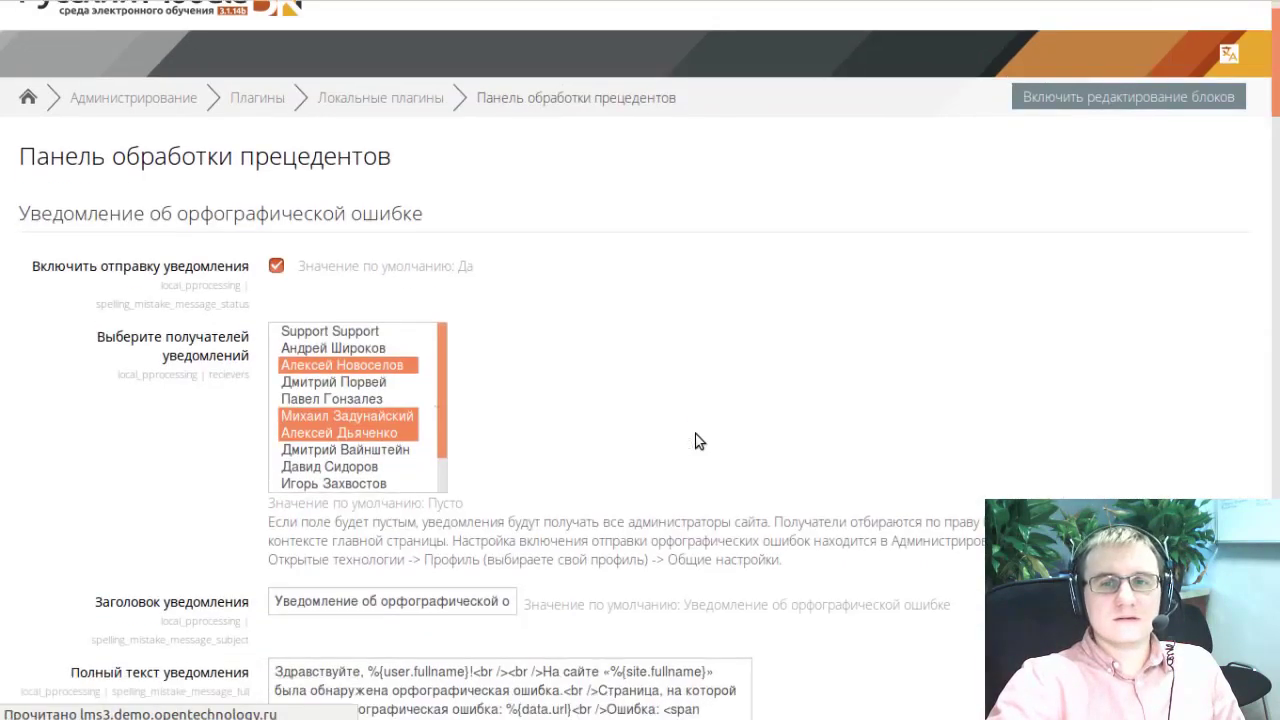
pyautogui.scroll(2, 665, 442)
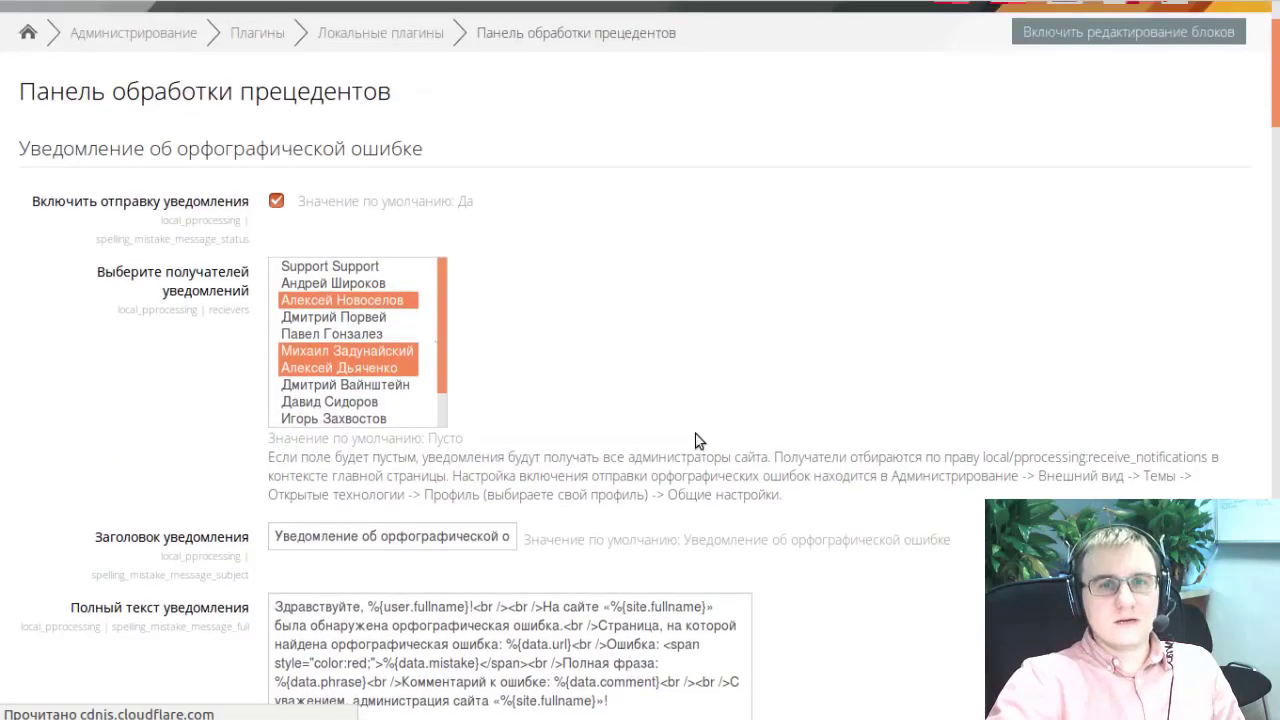
pyautogui.scroll(-2, 632, 442)
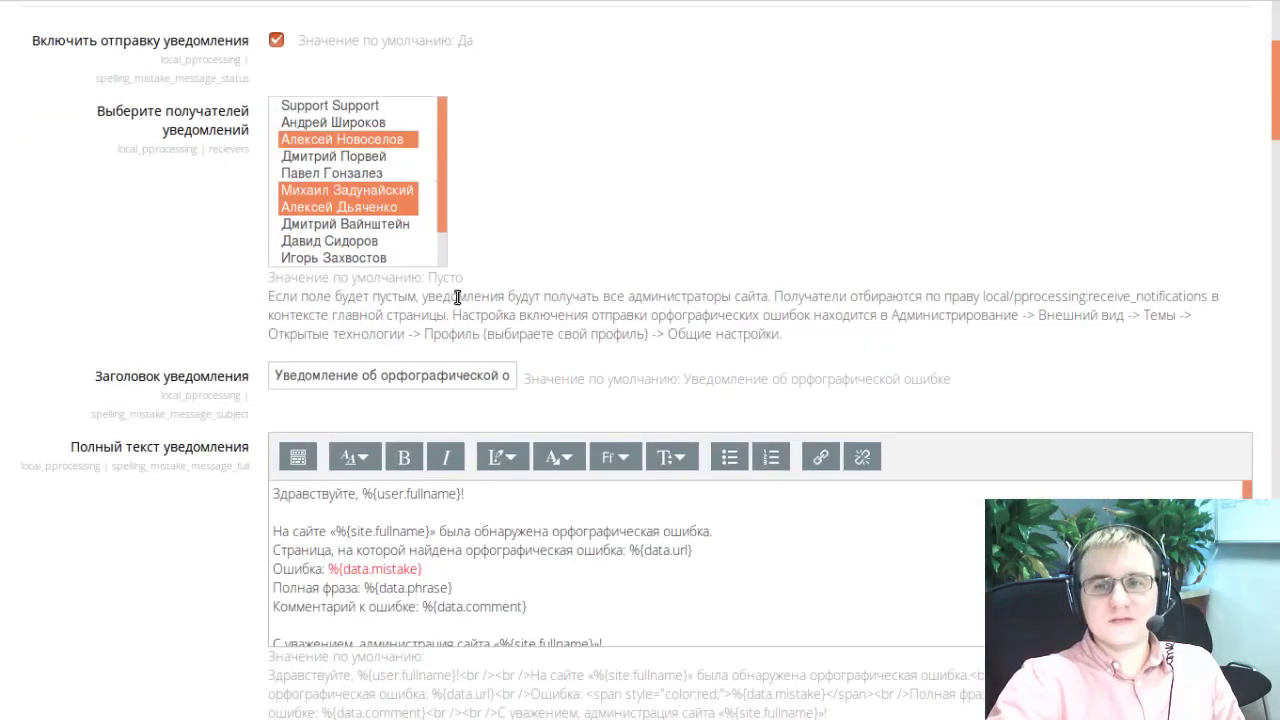
pyautogui.moveTo(457, 297); pyautogui.dragTo(785, 325)
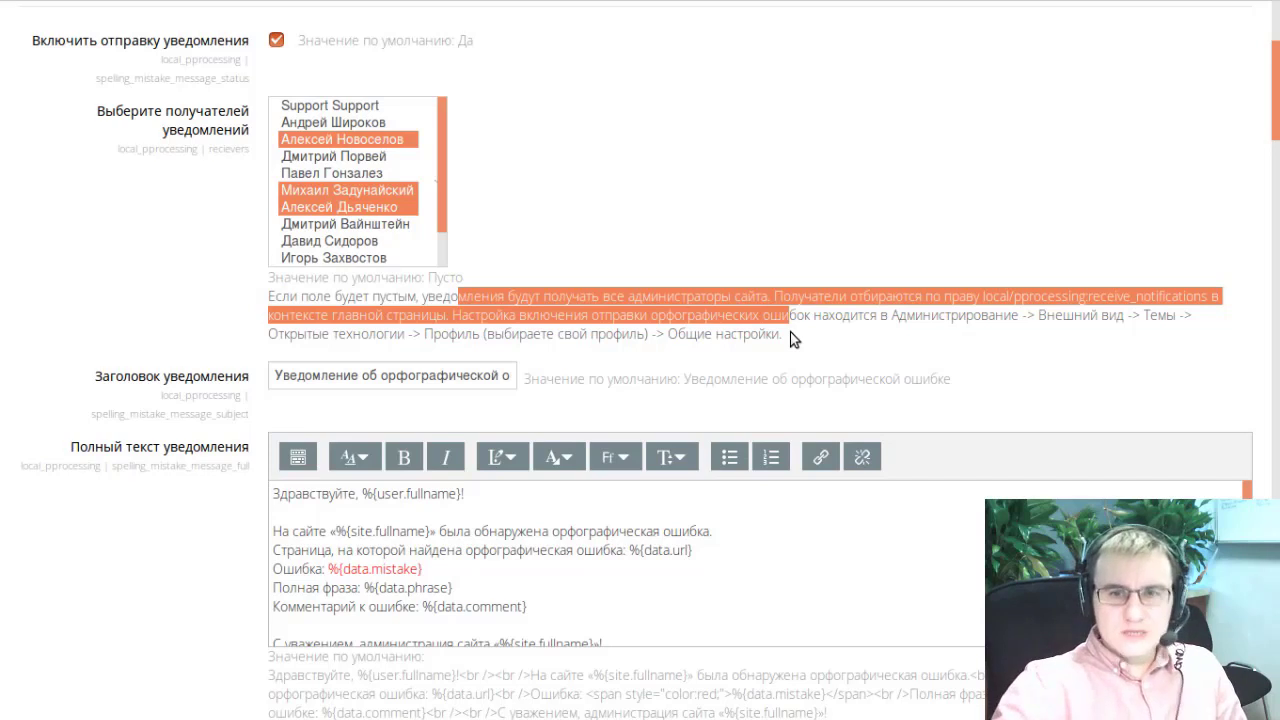
pyautogui.scroll(1, 778, 378)
pyautogui.scroll(-1, 778, 378)
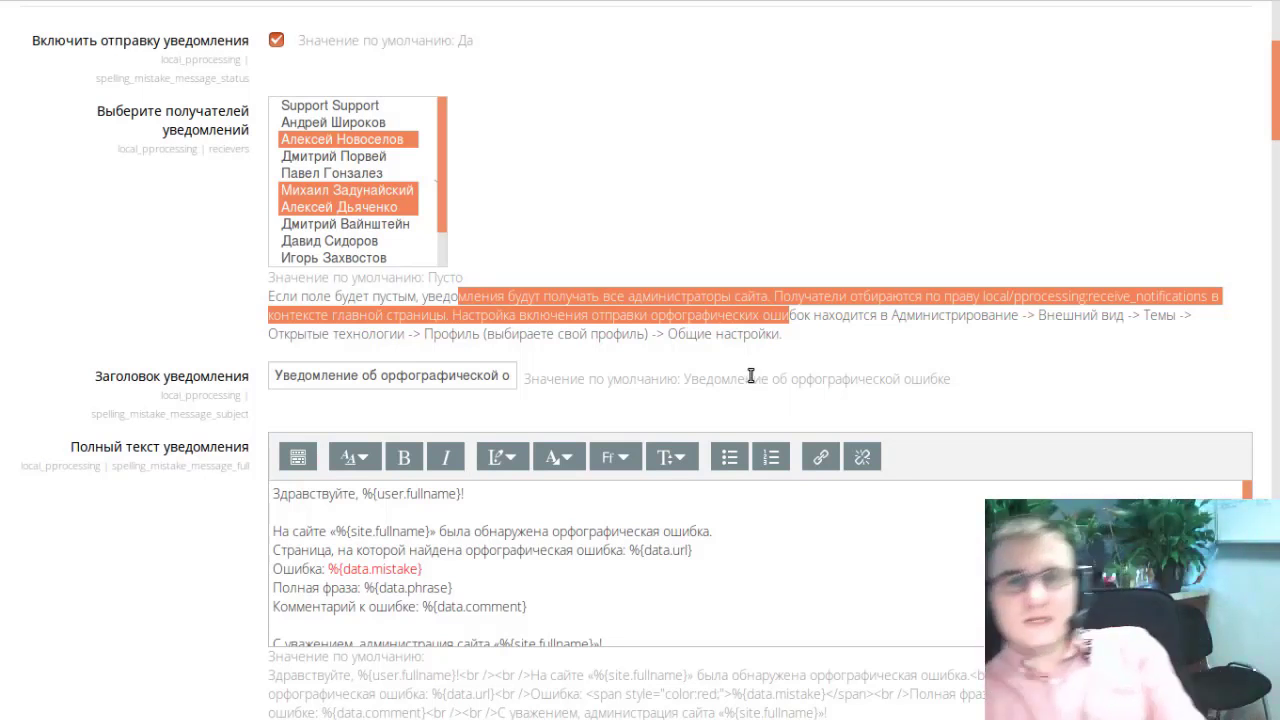
pyautogui.scroll(-2, 679, 371)
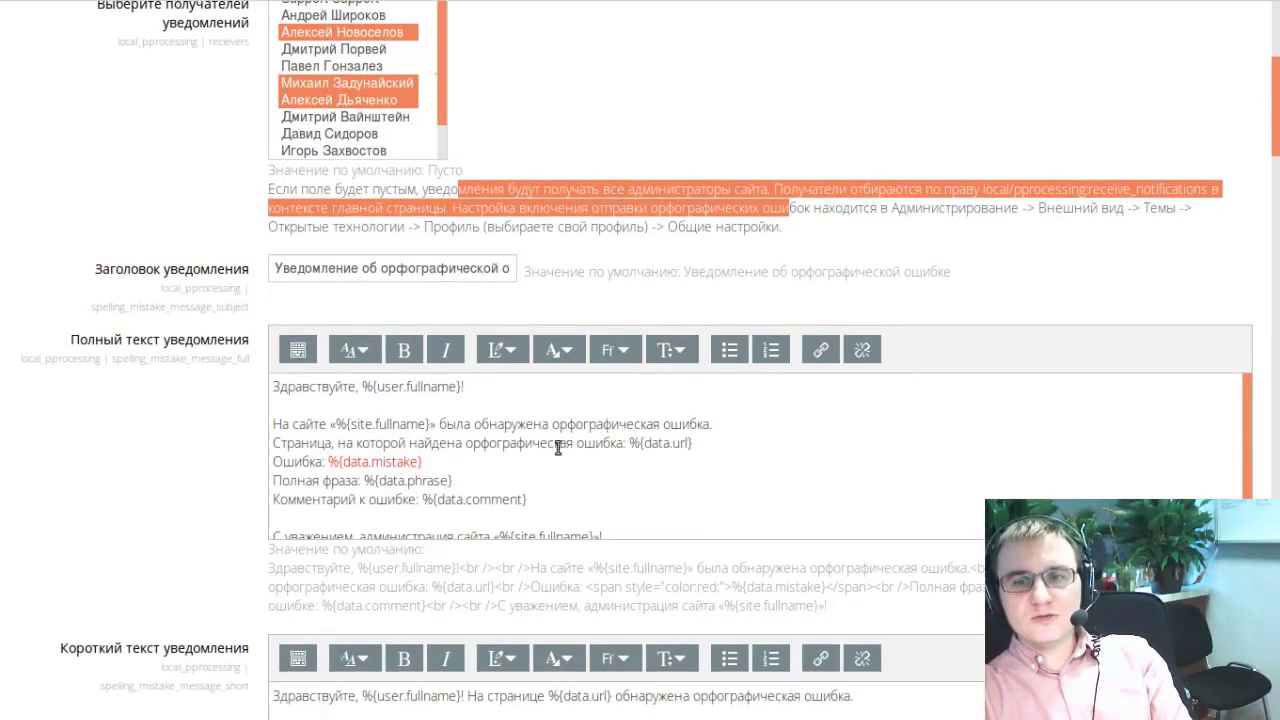
pyautogui.scroll(-4, 184, 376)
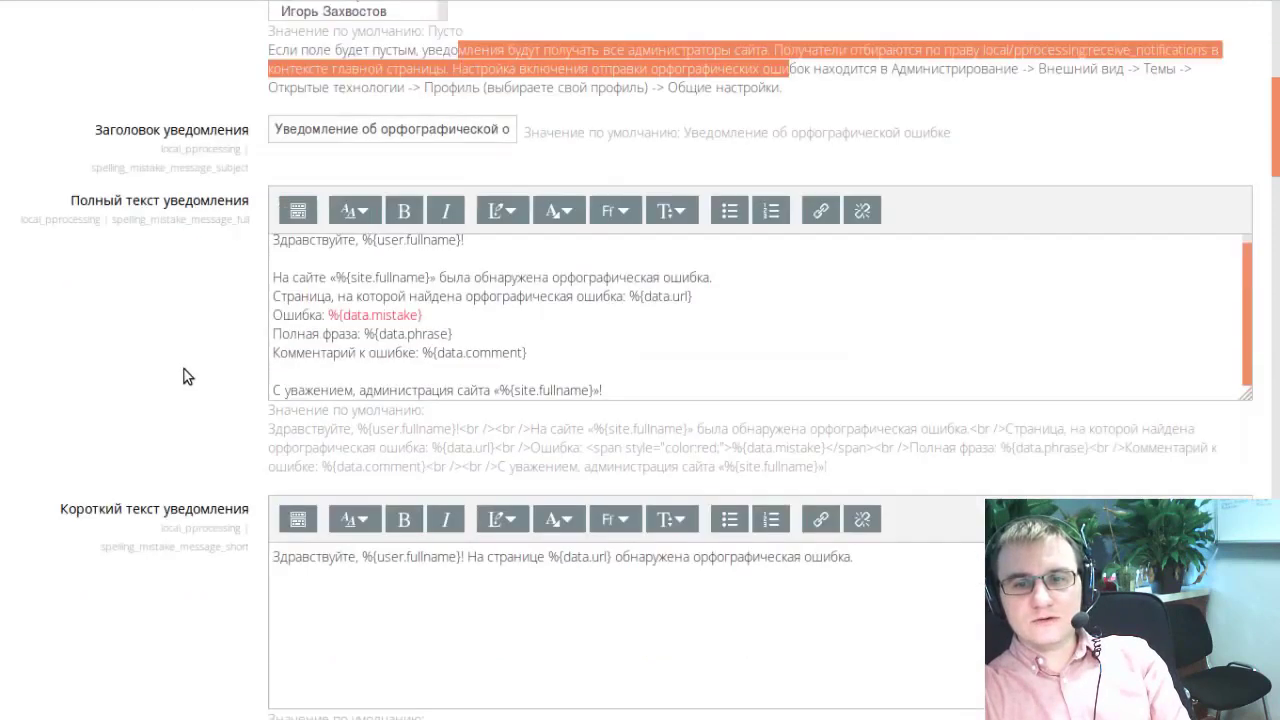
# Step: Examine the course enrolment notification settings for the student and for the teacher with grading rights, including their subjects and message texts
pyautogui.scroll(-13, 184, 376)
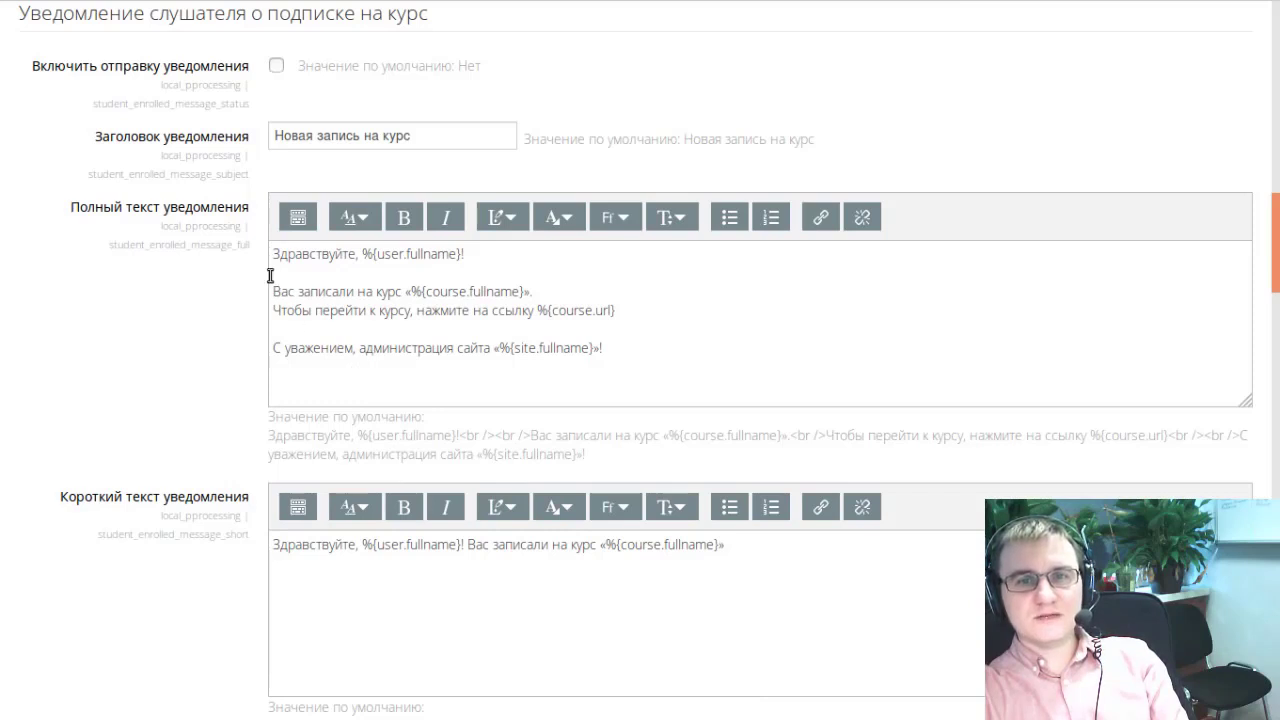
pyautogui.scroll(-5, 194, 180)
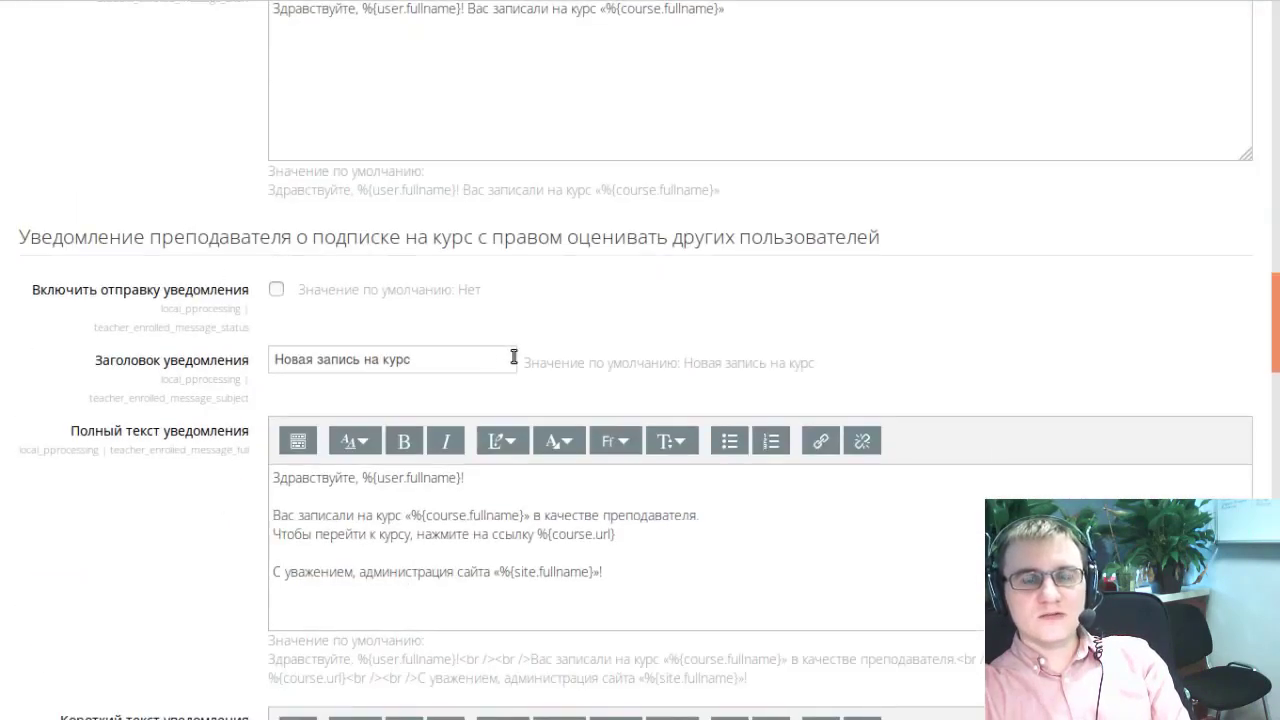
pyautogui.scroll(-2, 608, 615)
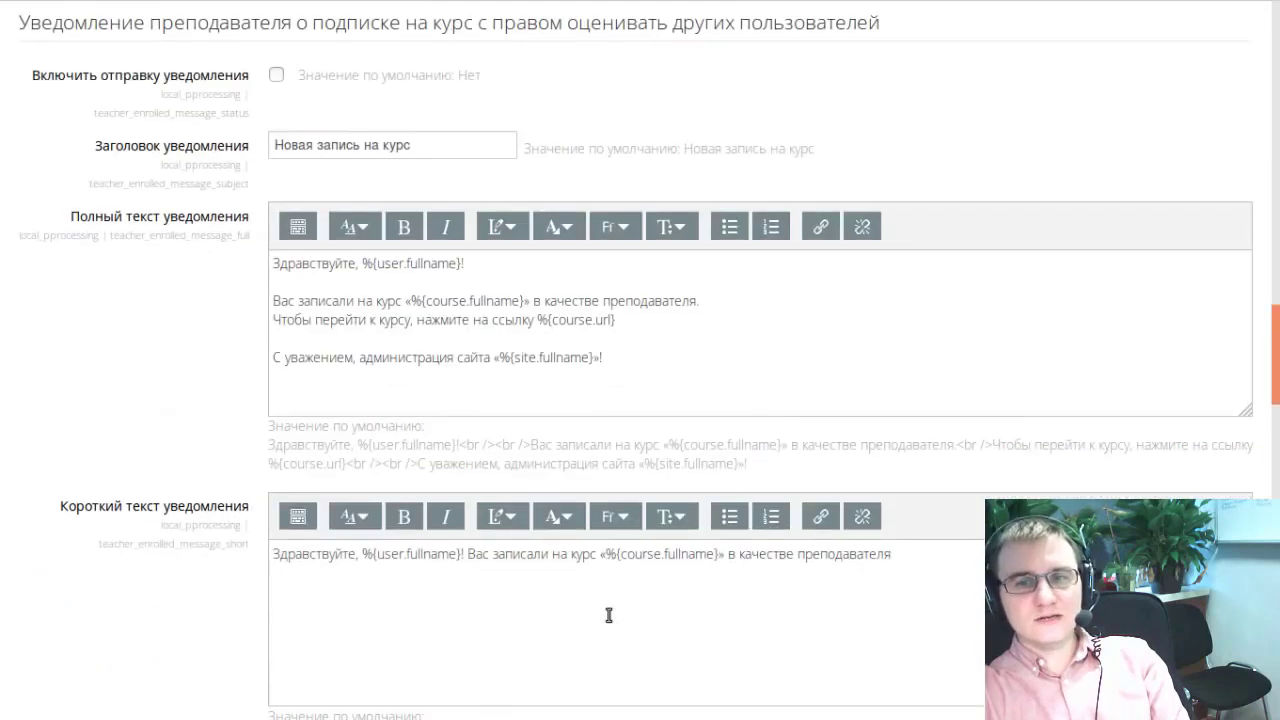
pyautogui.scroll(10, 608, 615)
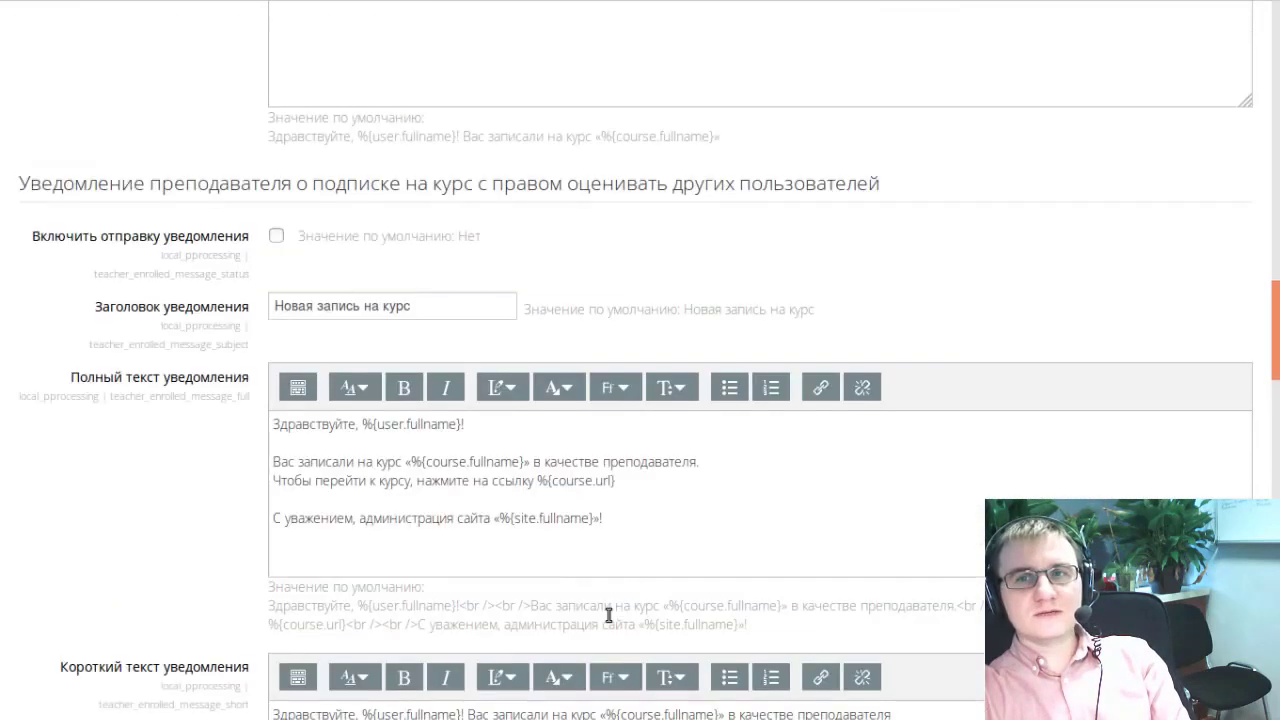
pyautogui.scroll(-10, 608, 615)
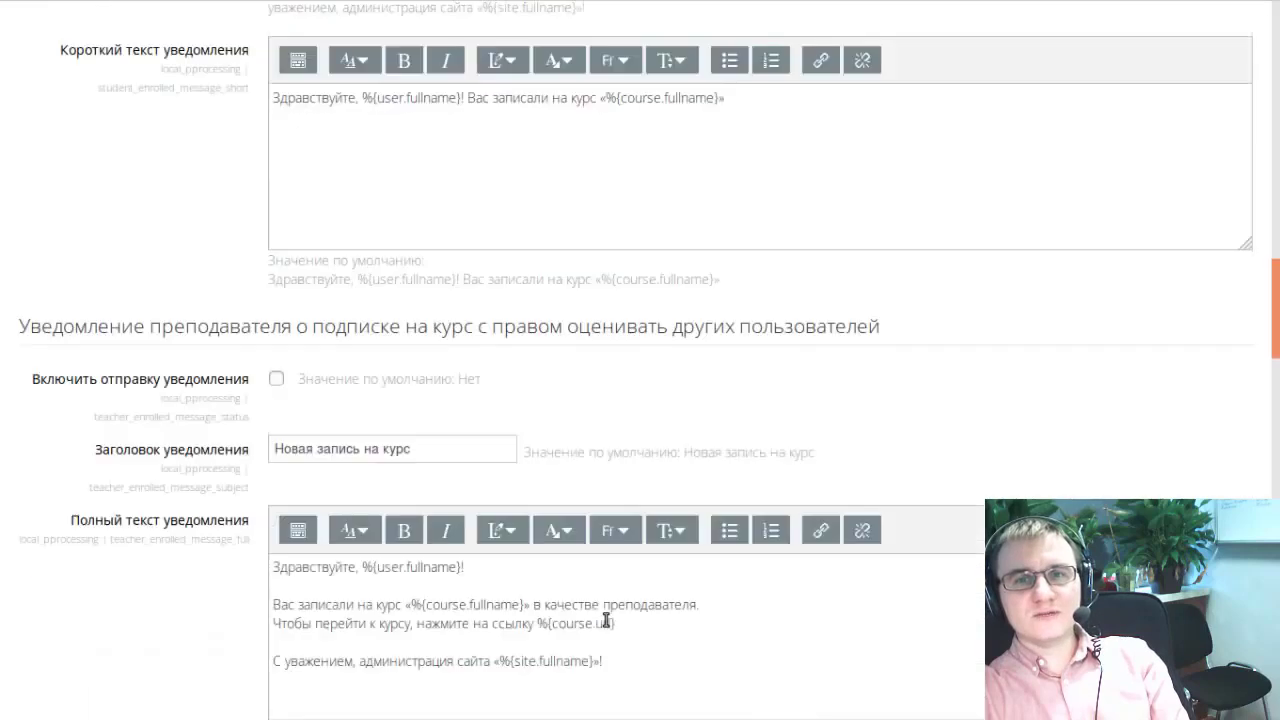
# Step: Review the notification settings for never-logged-in users after recent and nearly two-month-old registration, plus the user deletion and role removal settings
pyautogui.scroll(-7, 602, 623)
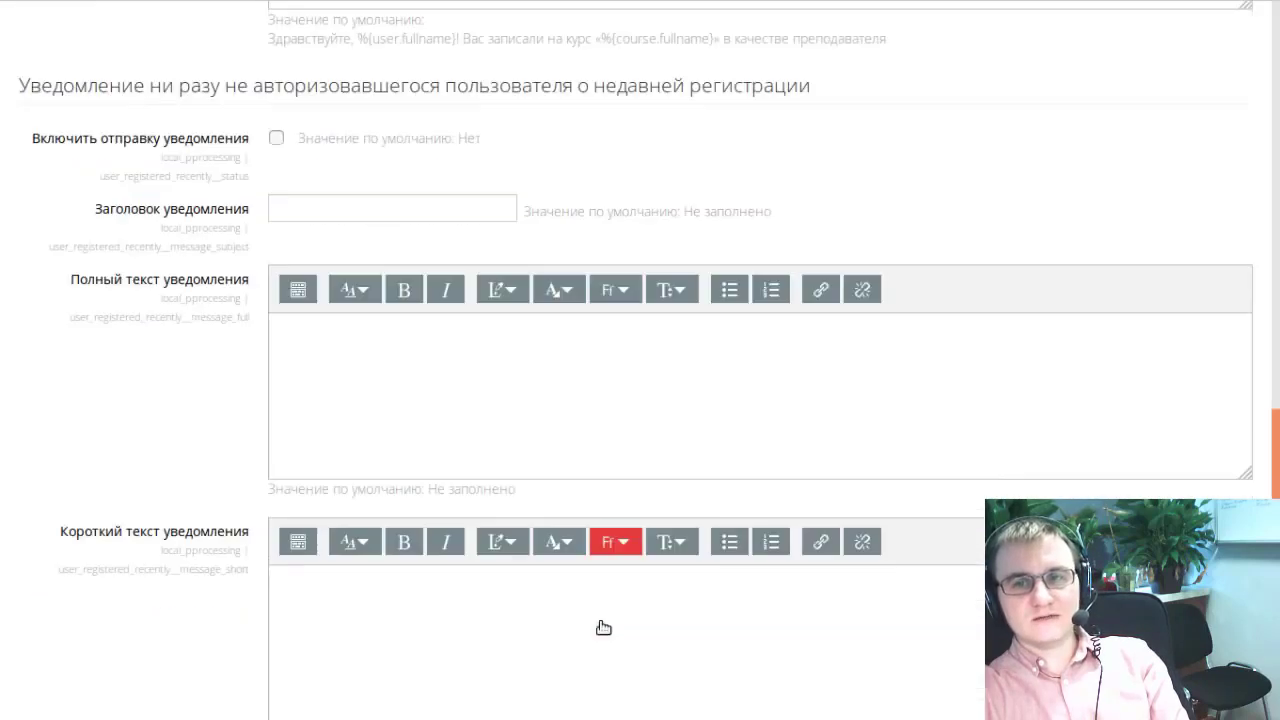
pyautogui.scroll(-6, 602, 623)
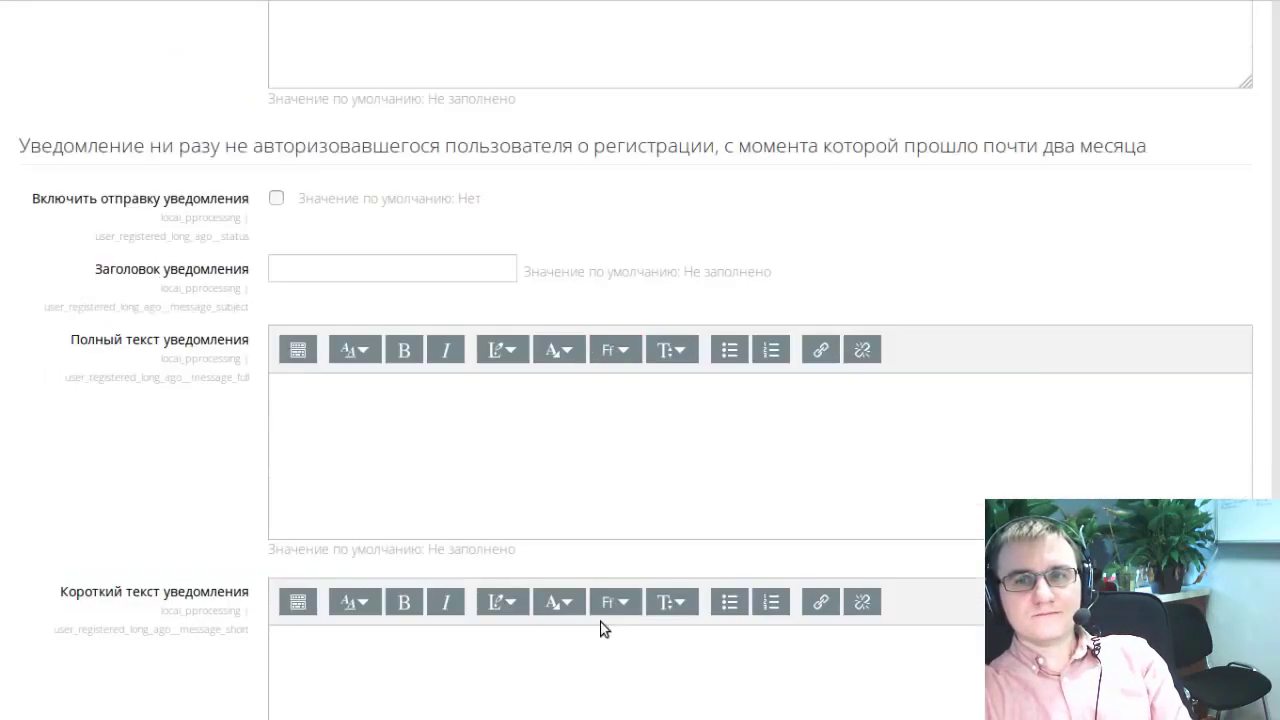
pyautogui.scroll(7, 602, 623)
pyautogui.scroll(-2, 602, 623)
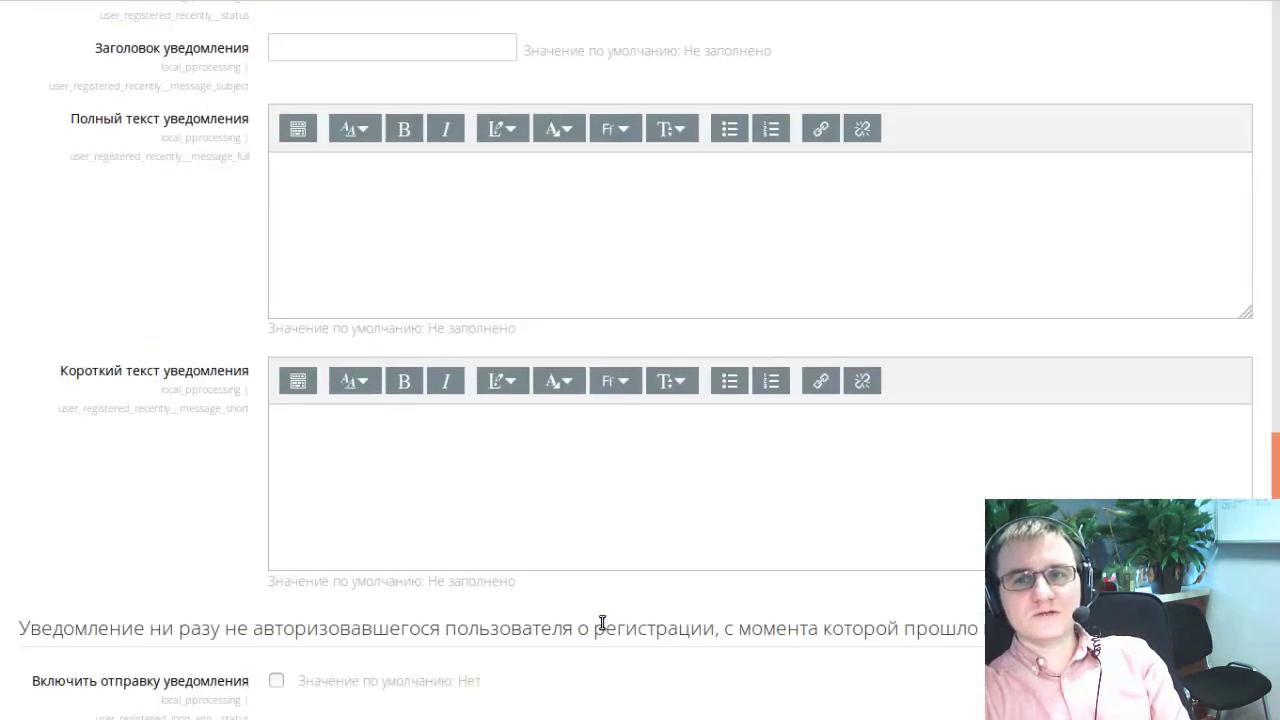
pyautogui.scroll(1, 603, 620)
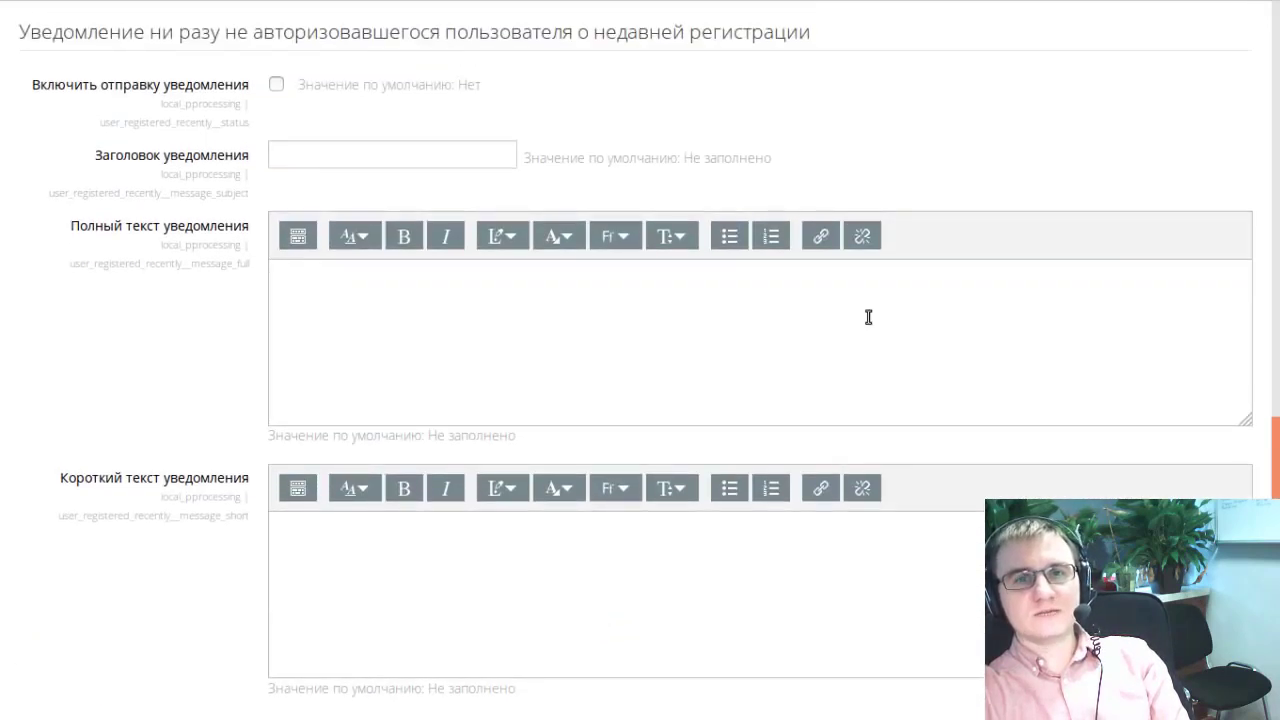
pyautogui.click(689, 311)
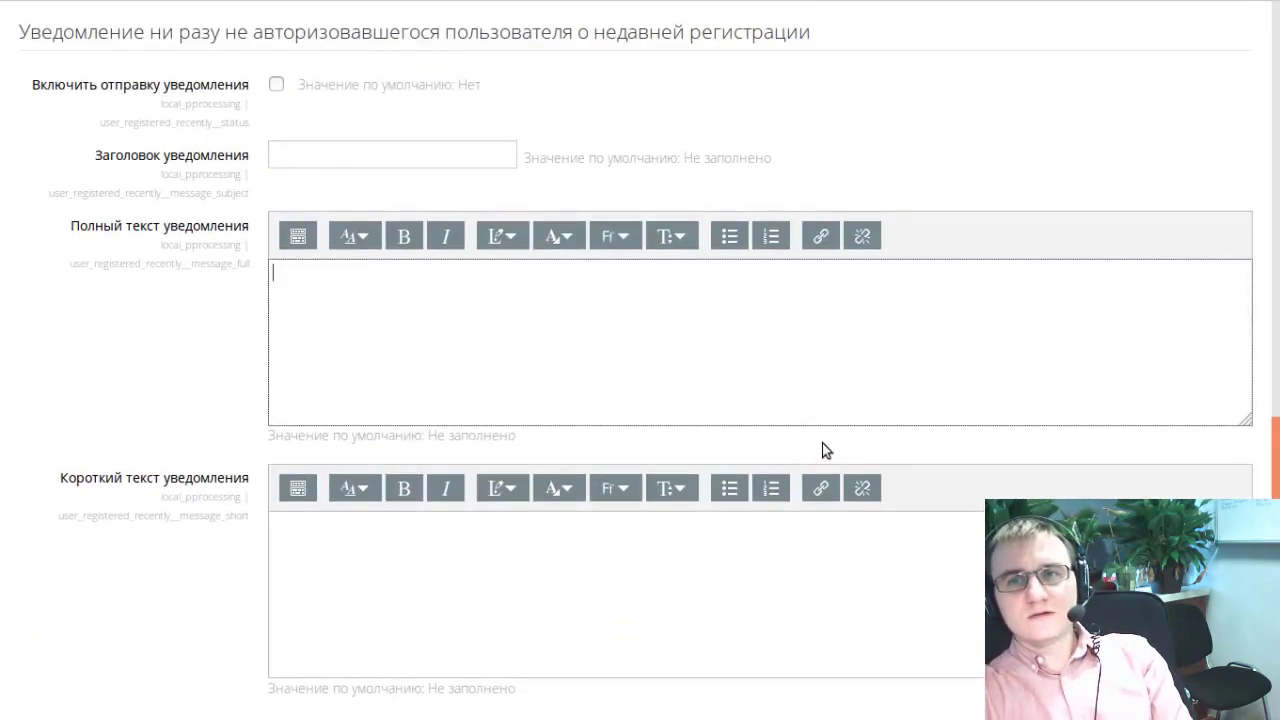
pyautogui.scroll(-6, 825, 450)
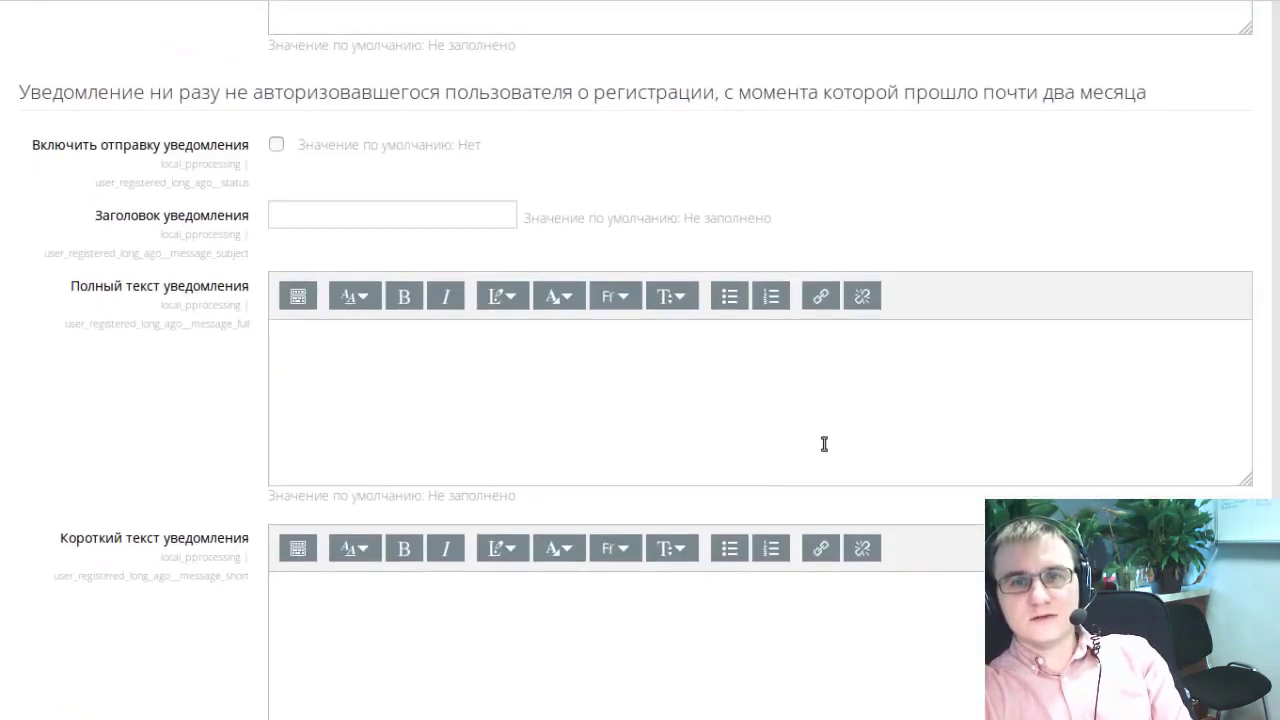
pyautogui.scroll(-7, 824, 444)
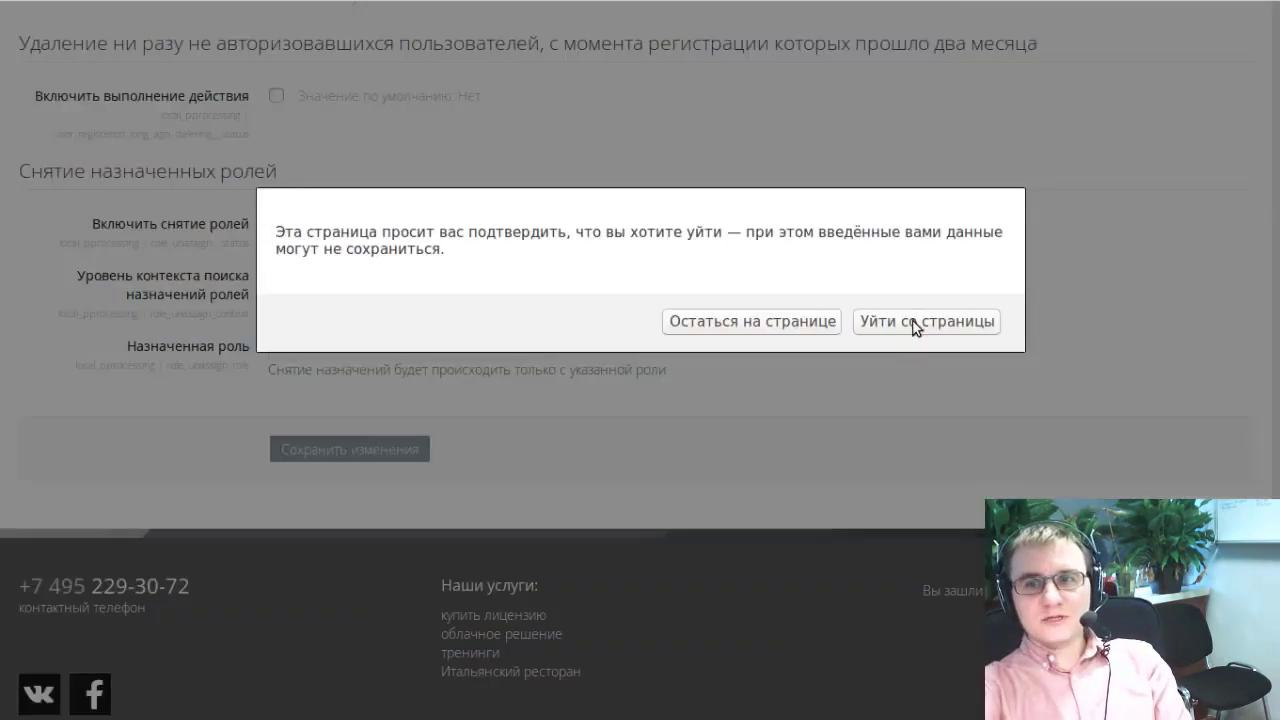
# Step: Leave the notification settings page without saving and go to the Личный кабинет page
pyautogui.click(914, 324)
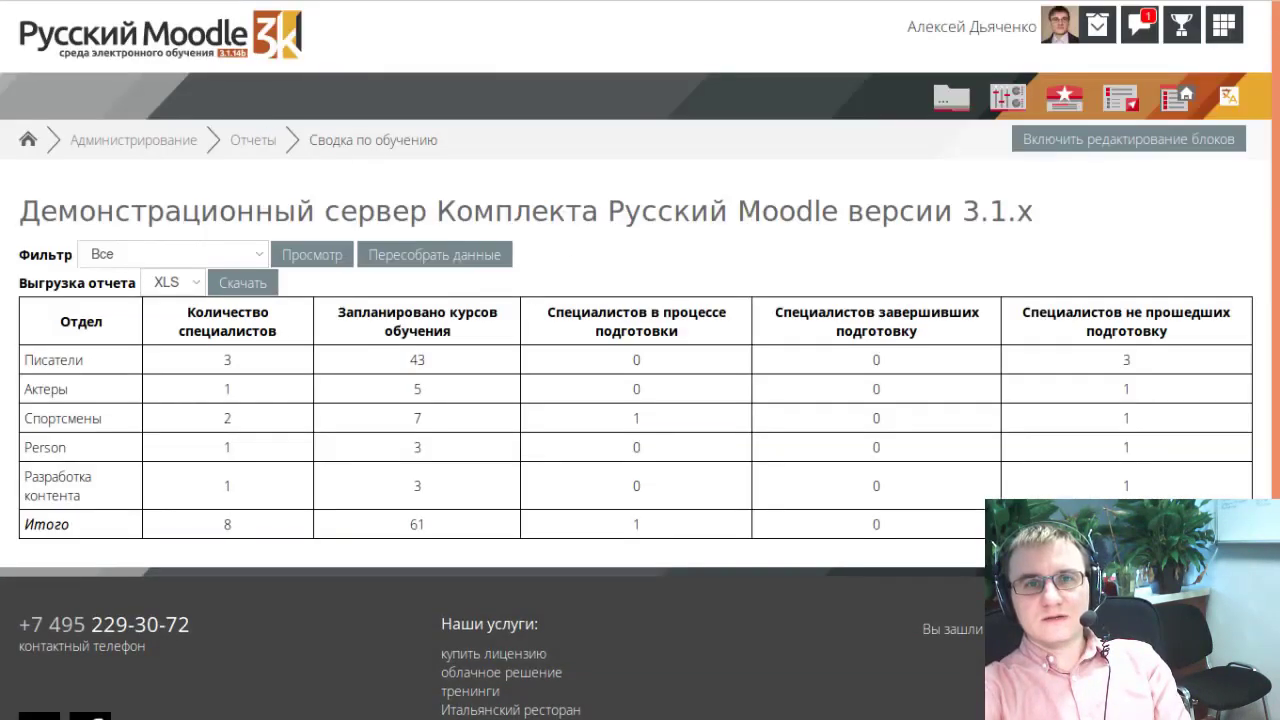
pyautogui.click(28, 139)
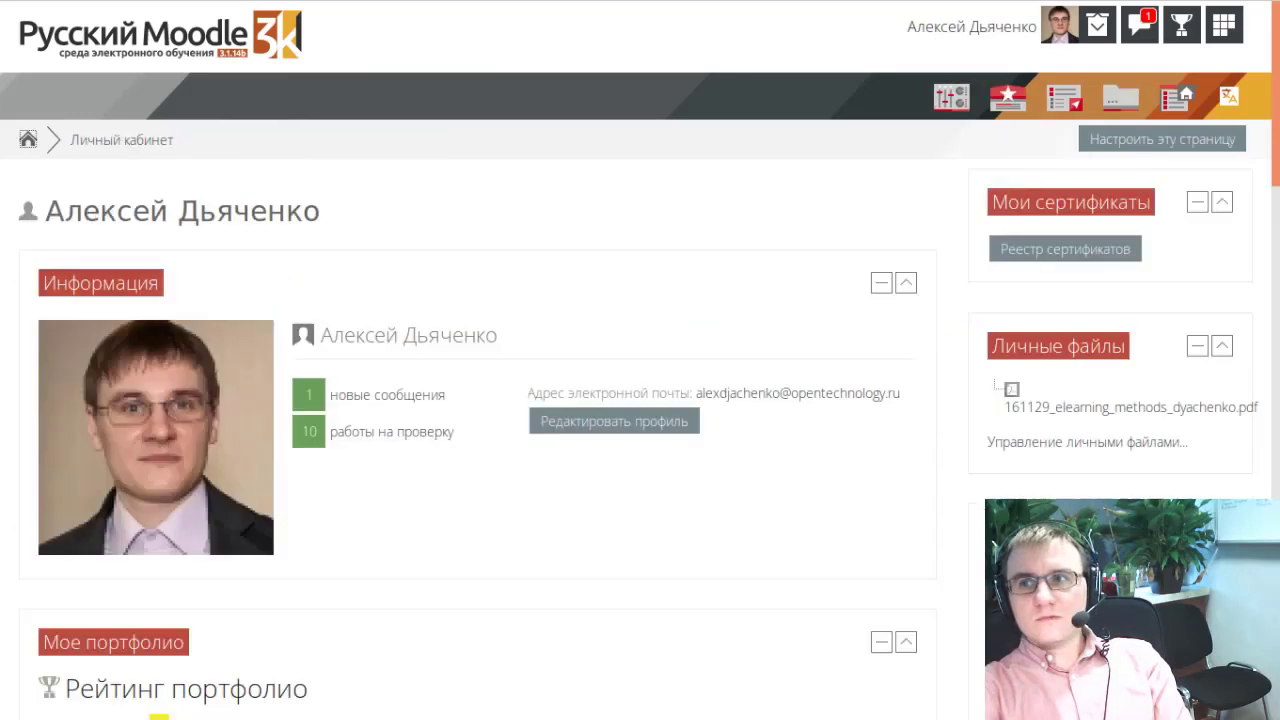